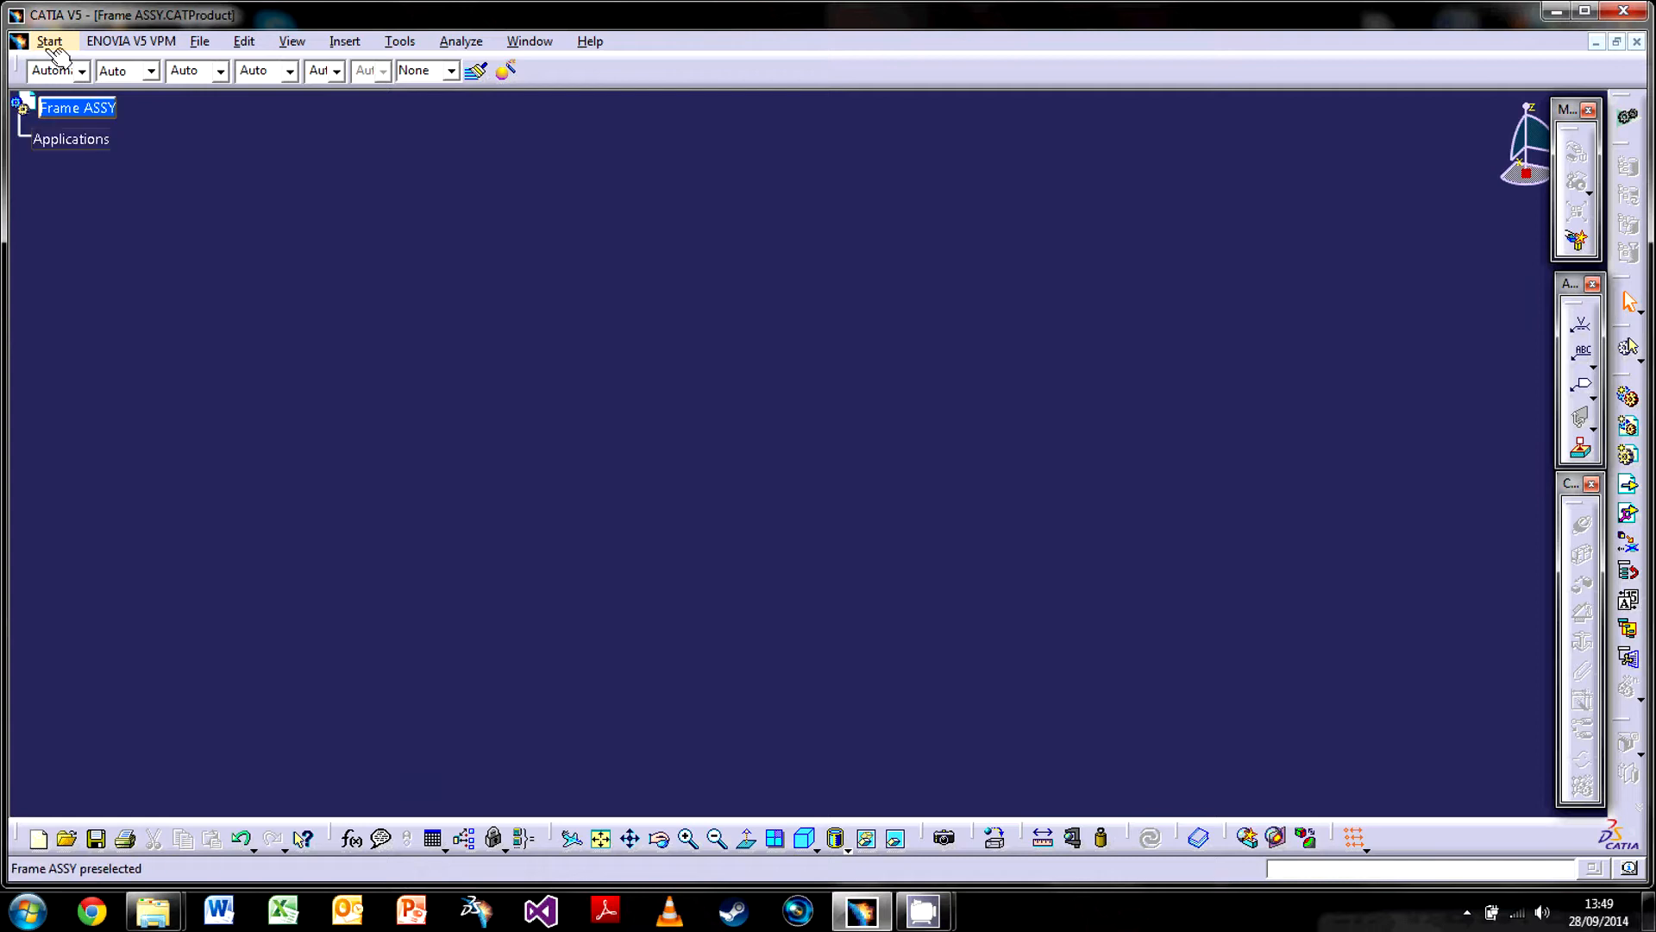
click(49, 41)
mouse_move(74, 90)
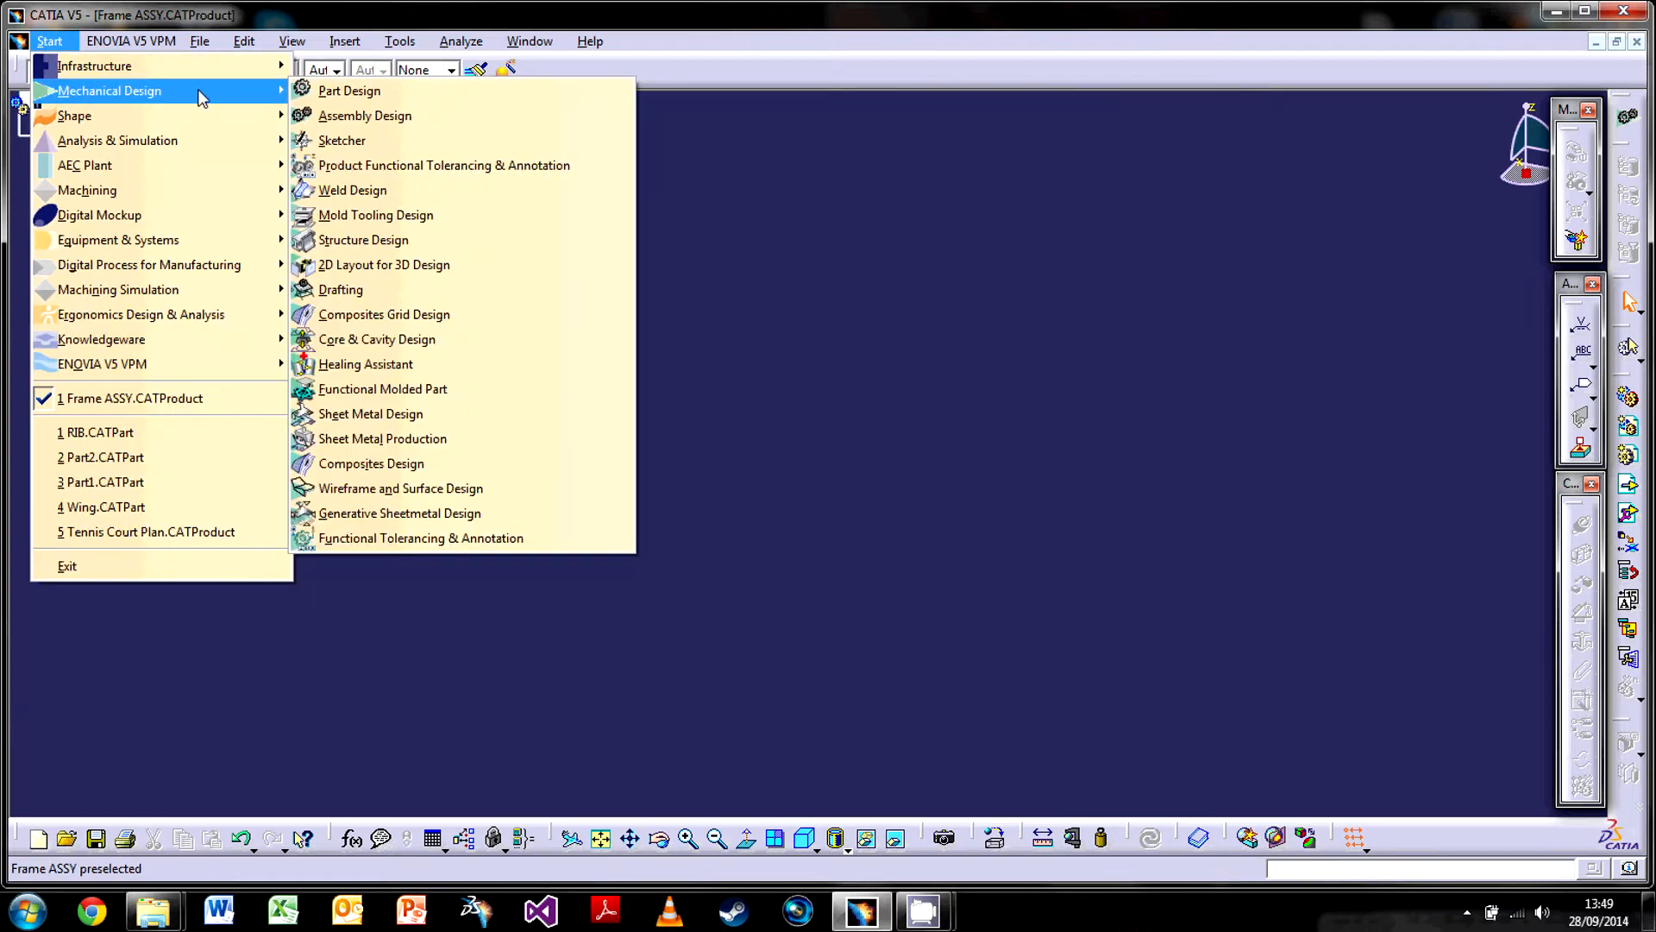
click(569, 142)
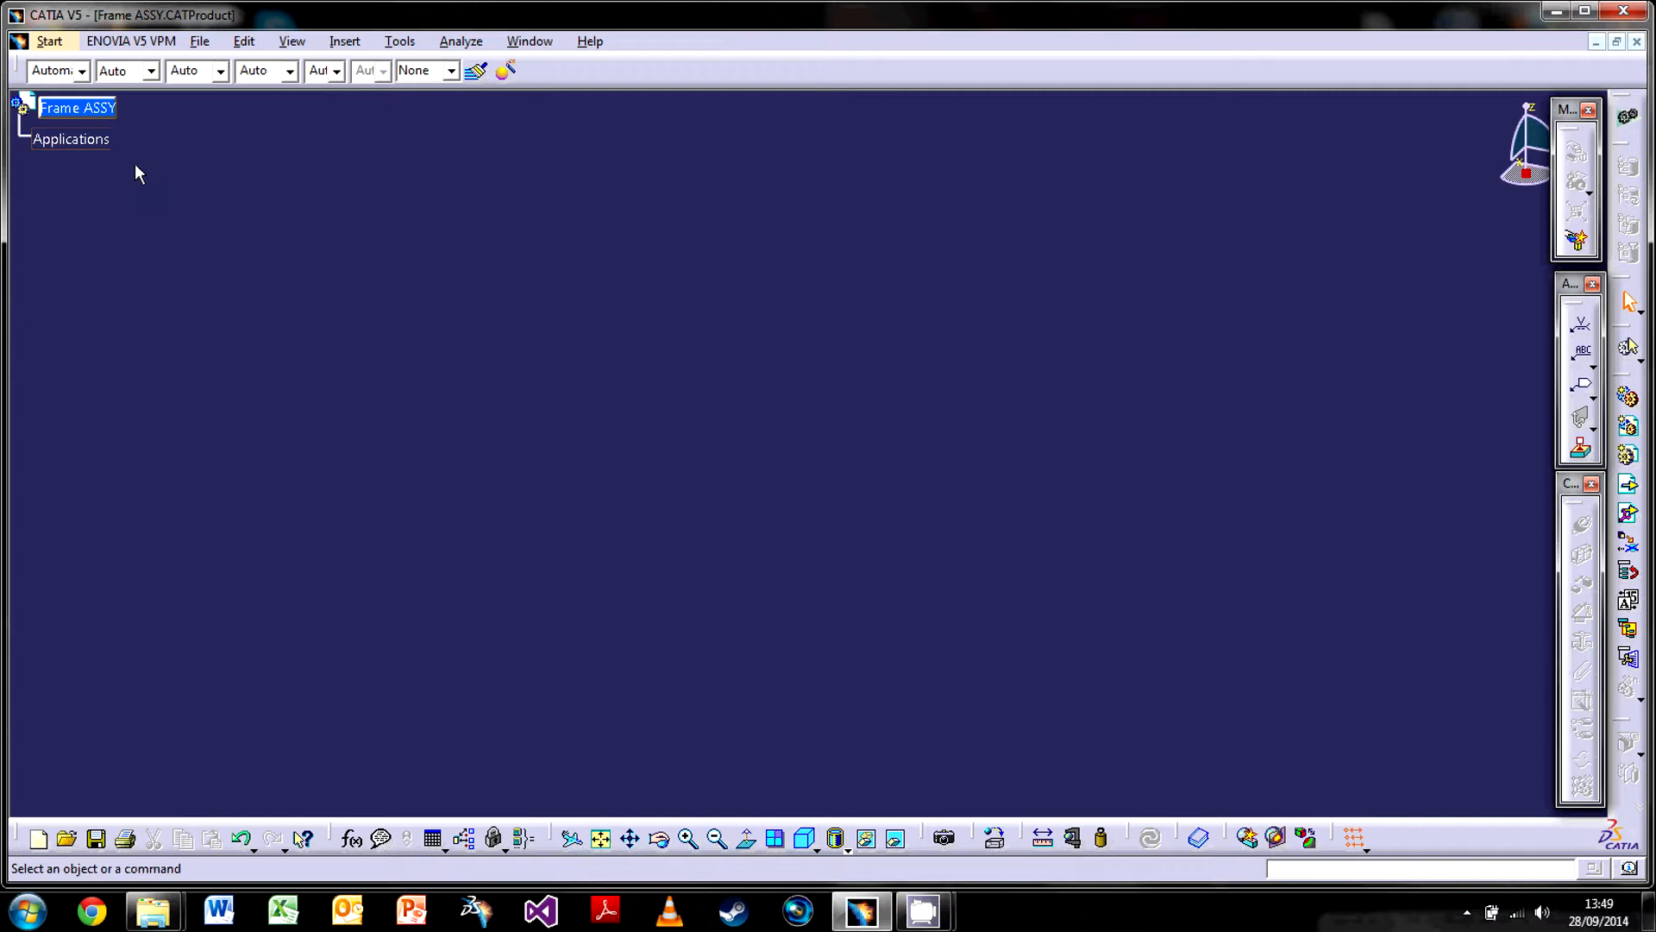
Insert the existing A Frame part from the Frame ASSY folder as a component of the Frame ASSY product
right_click(69, 114)
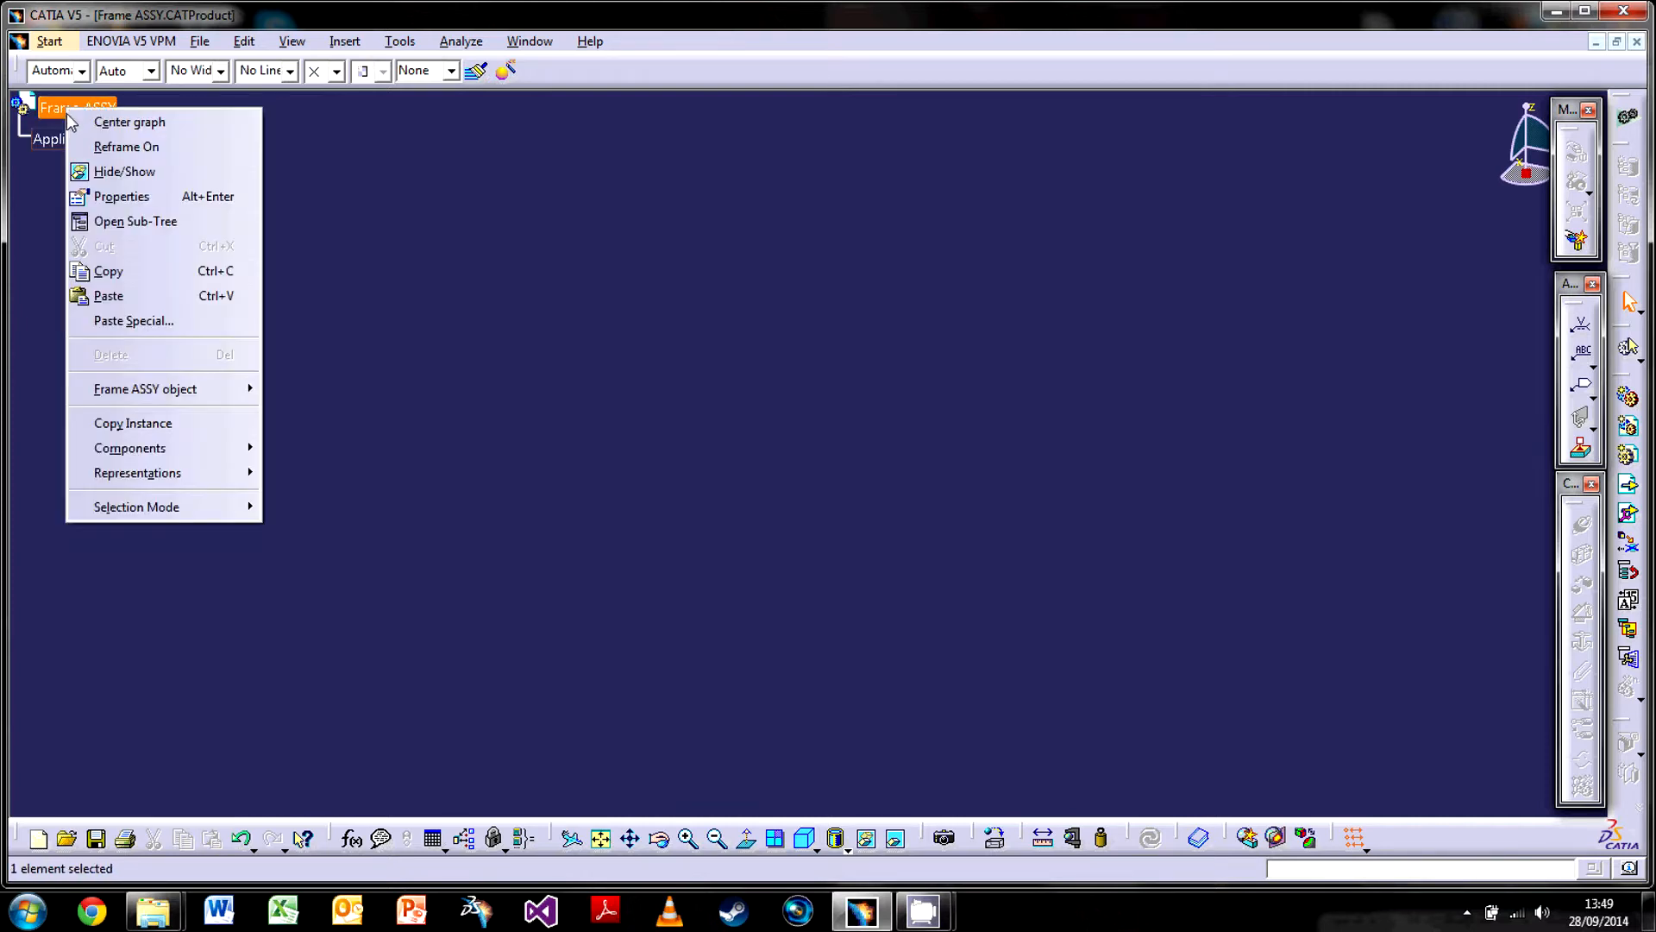
mouse_move(147, 451)
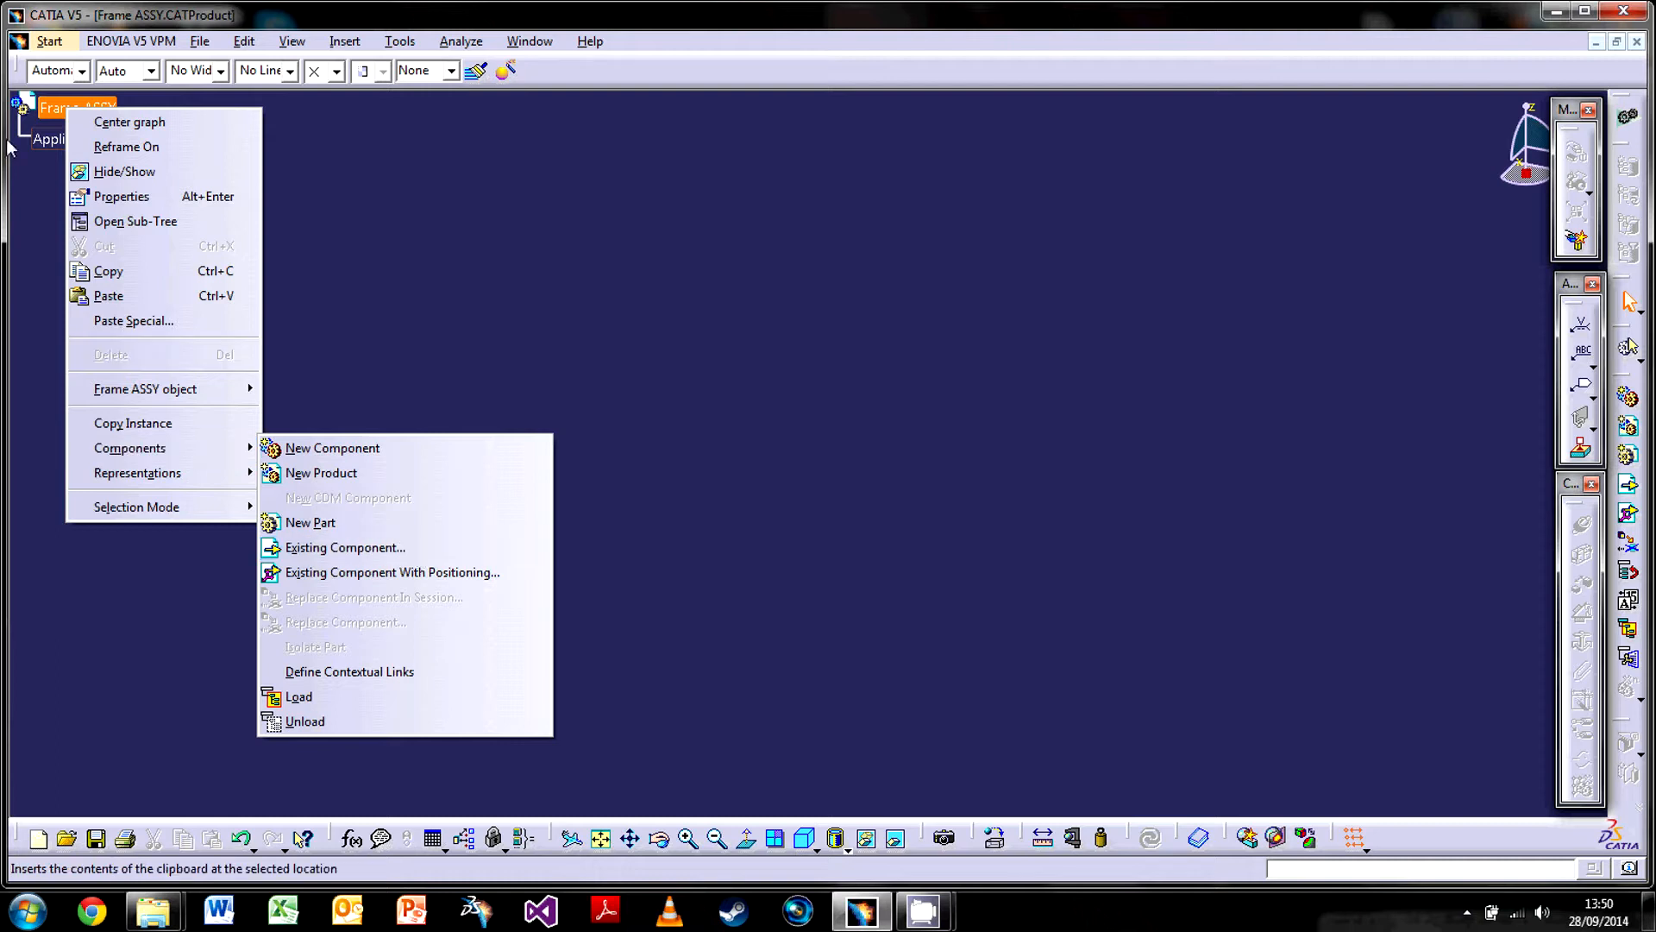
mouse_move(197, 452)
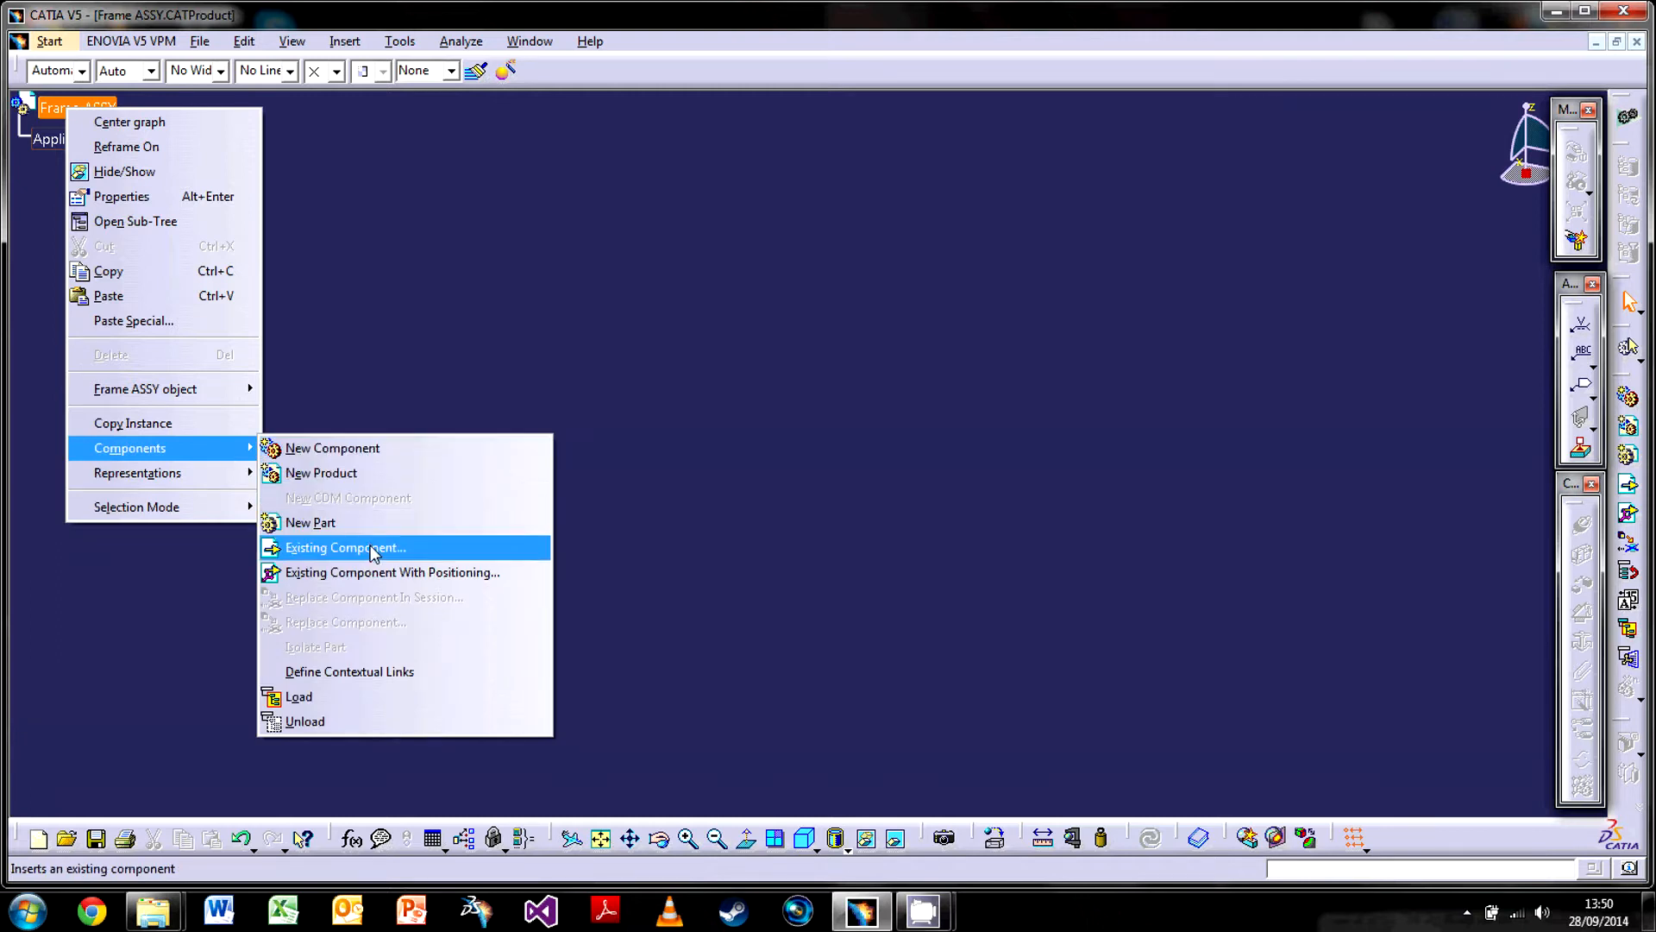
click(335, 552)
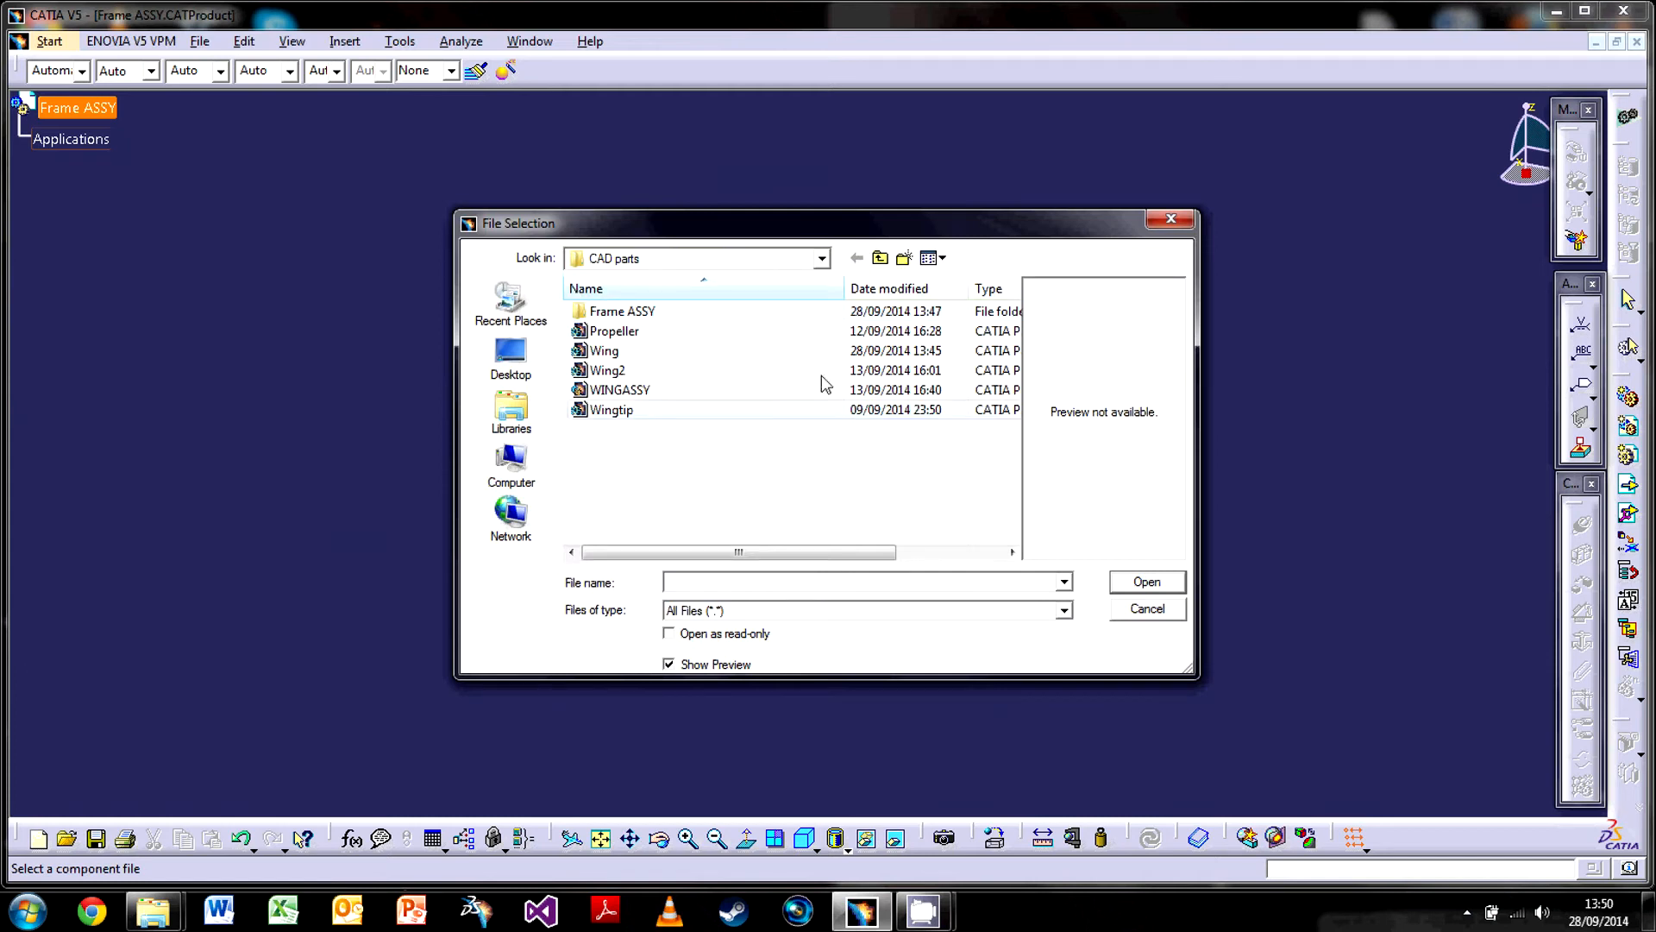
double_click(628, 313)
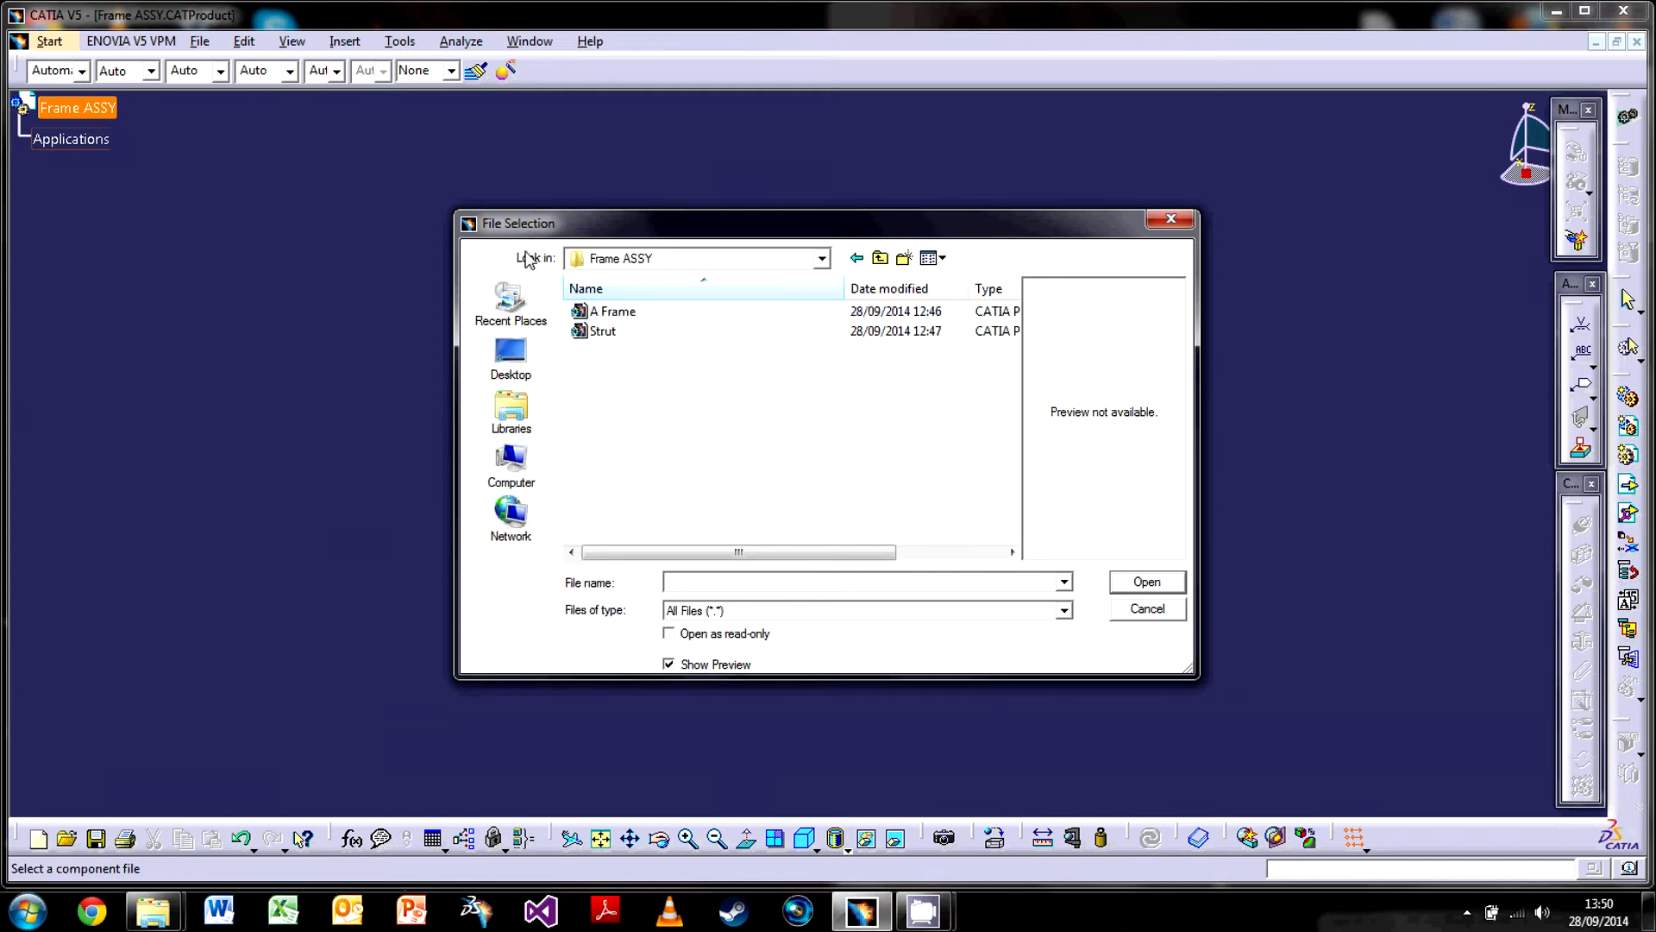
double_click(623, 314)
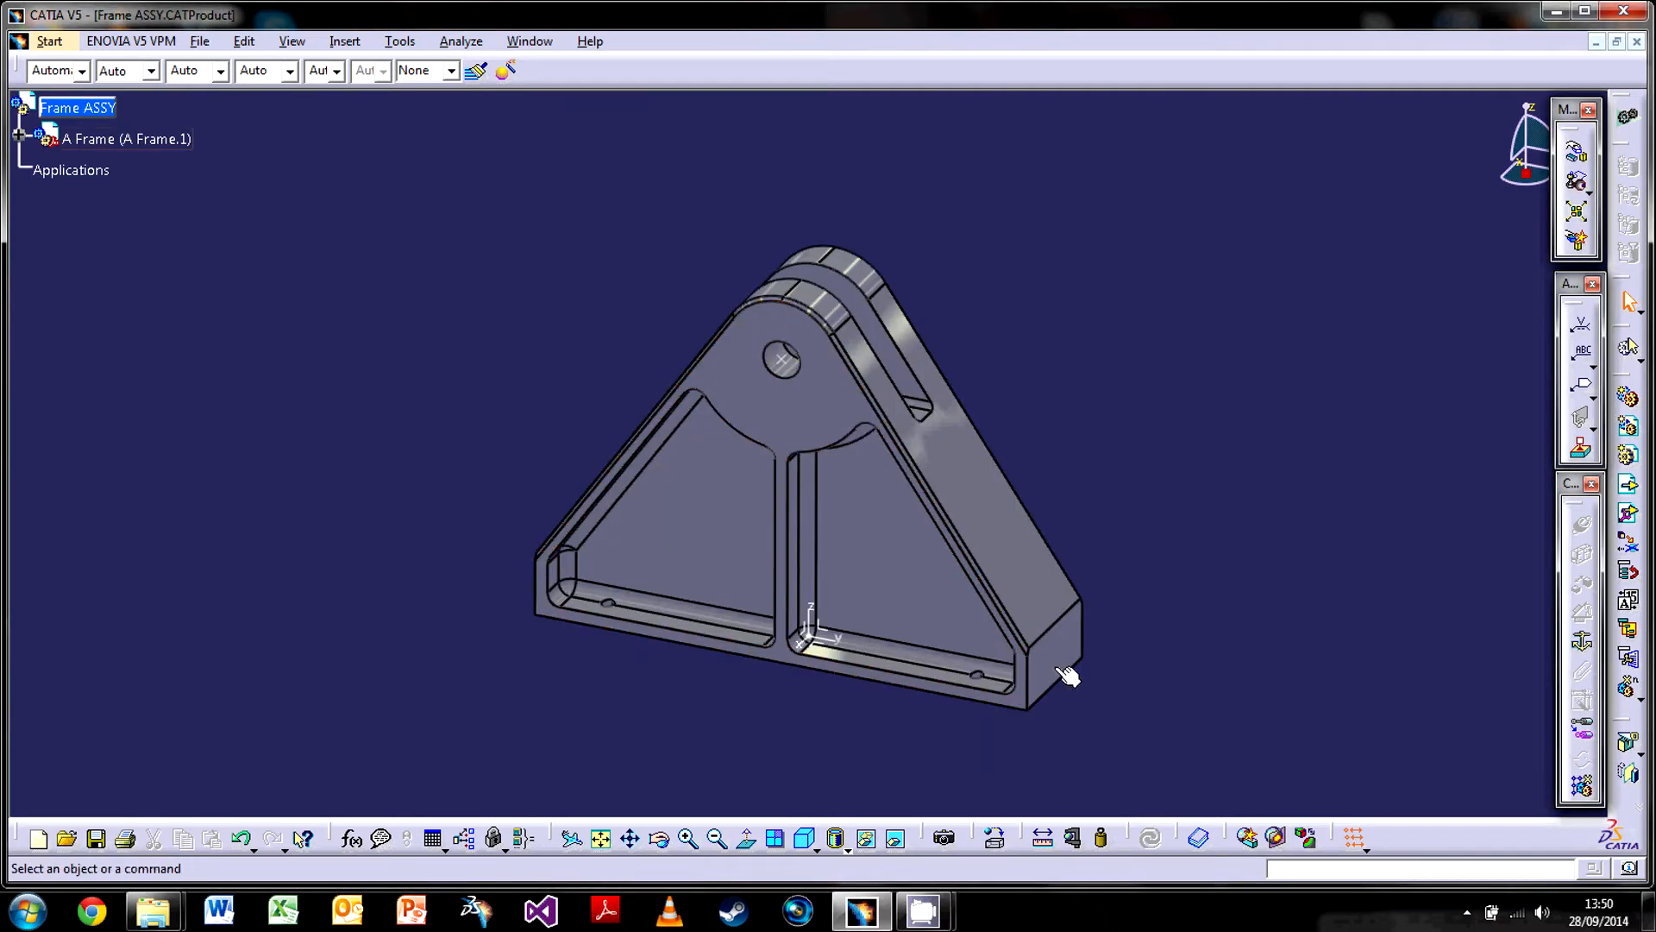
Expand the A Frame component down to its PartBody features and activate the A Frame part for editing
middle_drag(1051, 614, 523, 500)
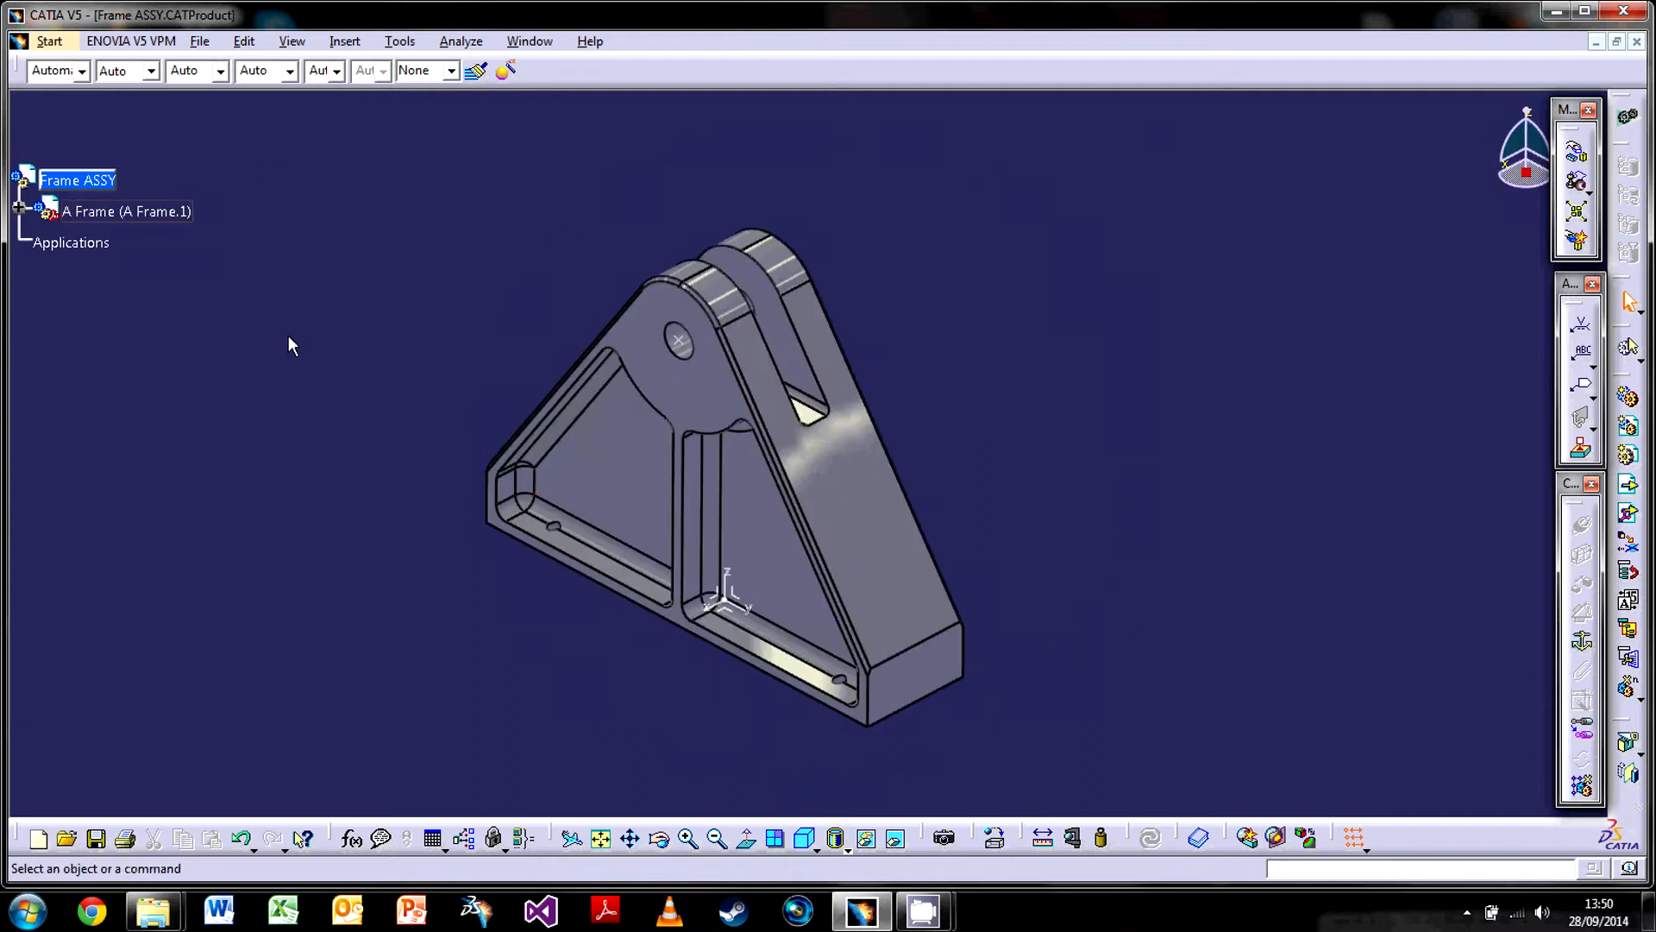
click(56, 210)
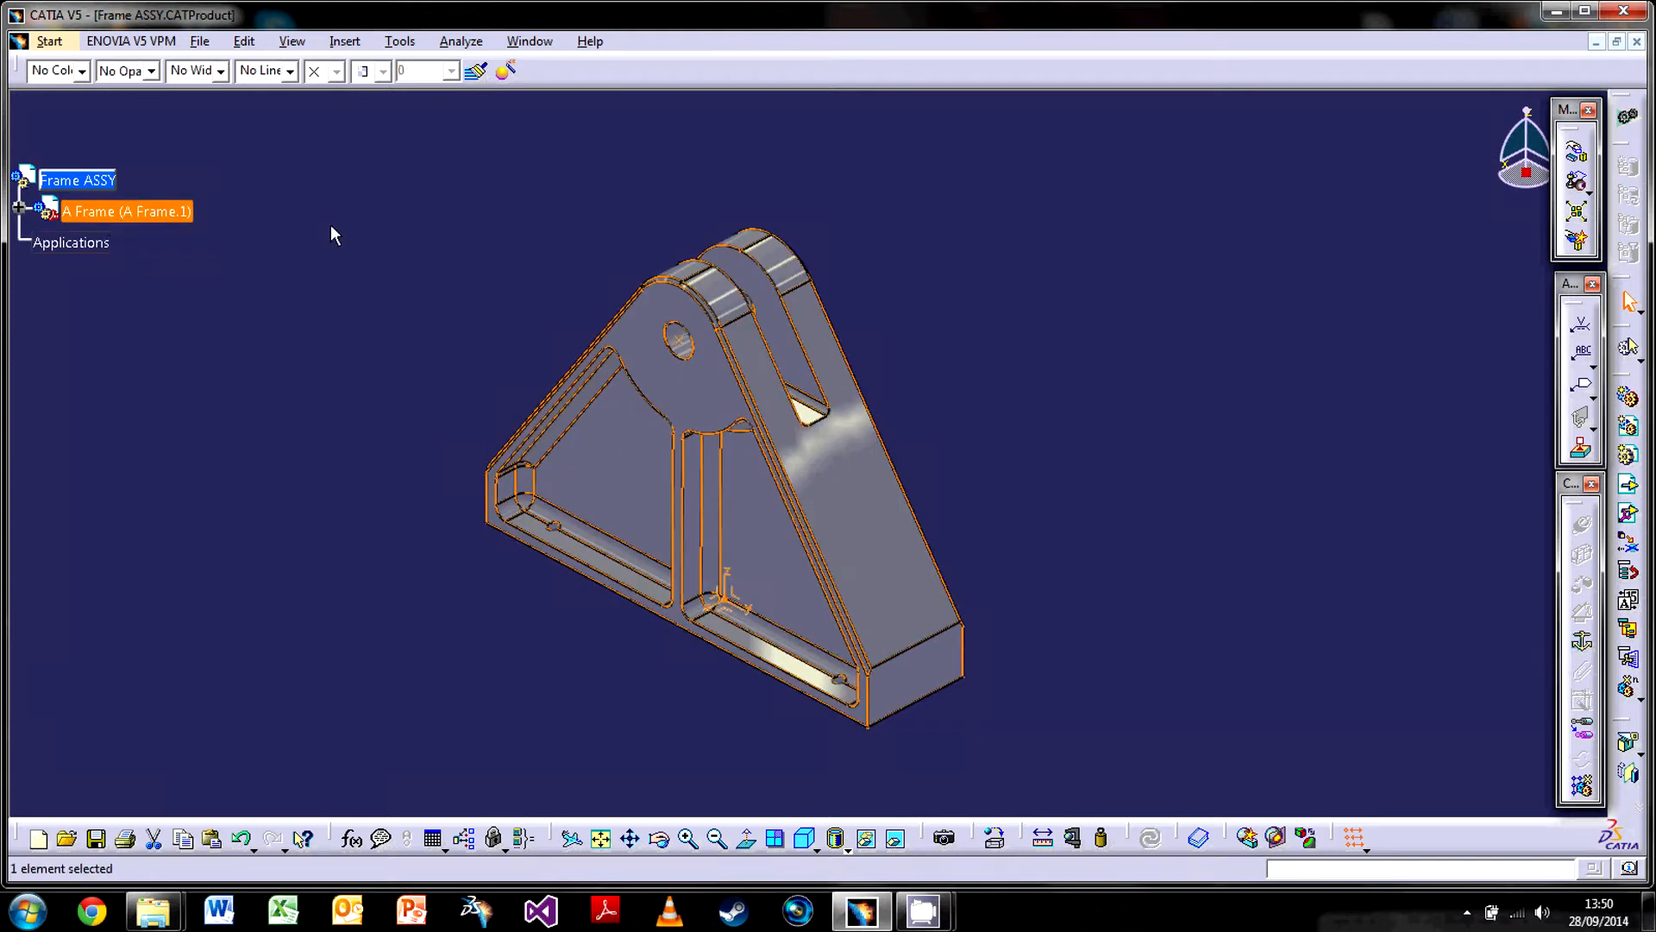
click(19, 208)
click(42, 241)
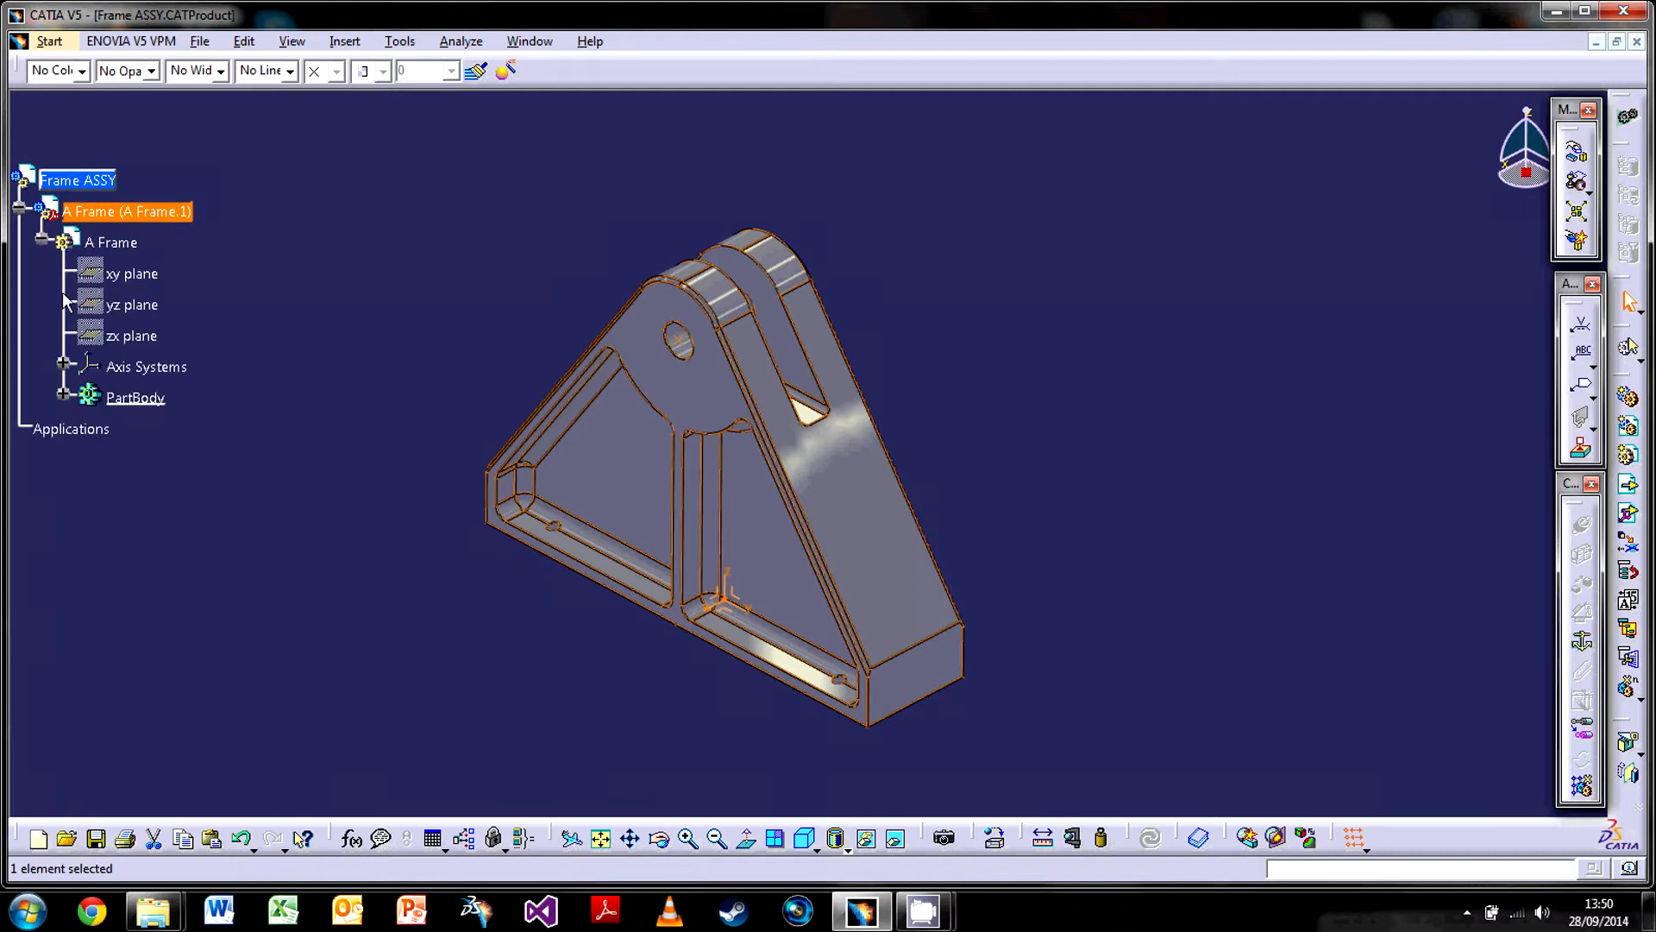
click(63, 393)
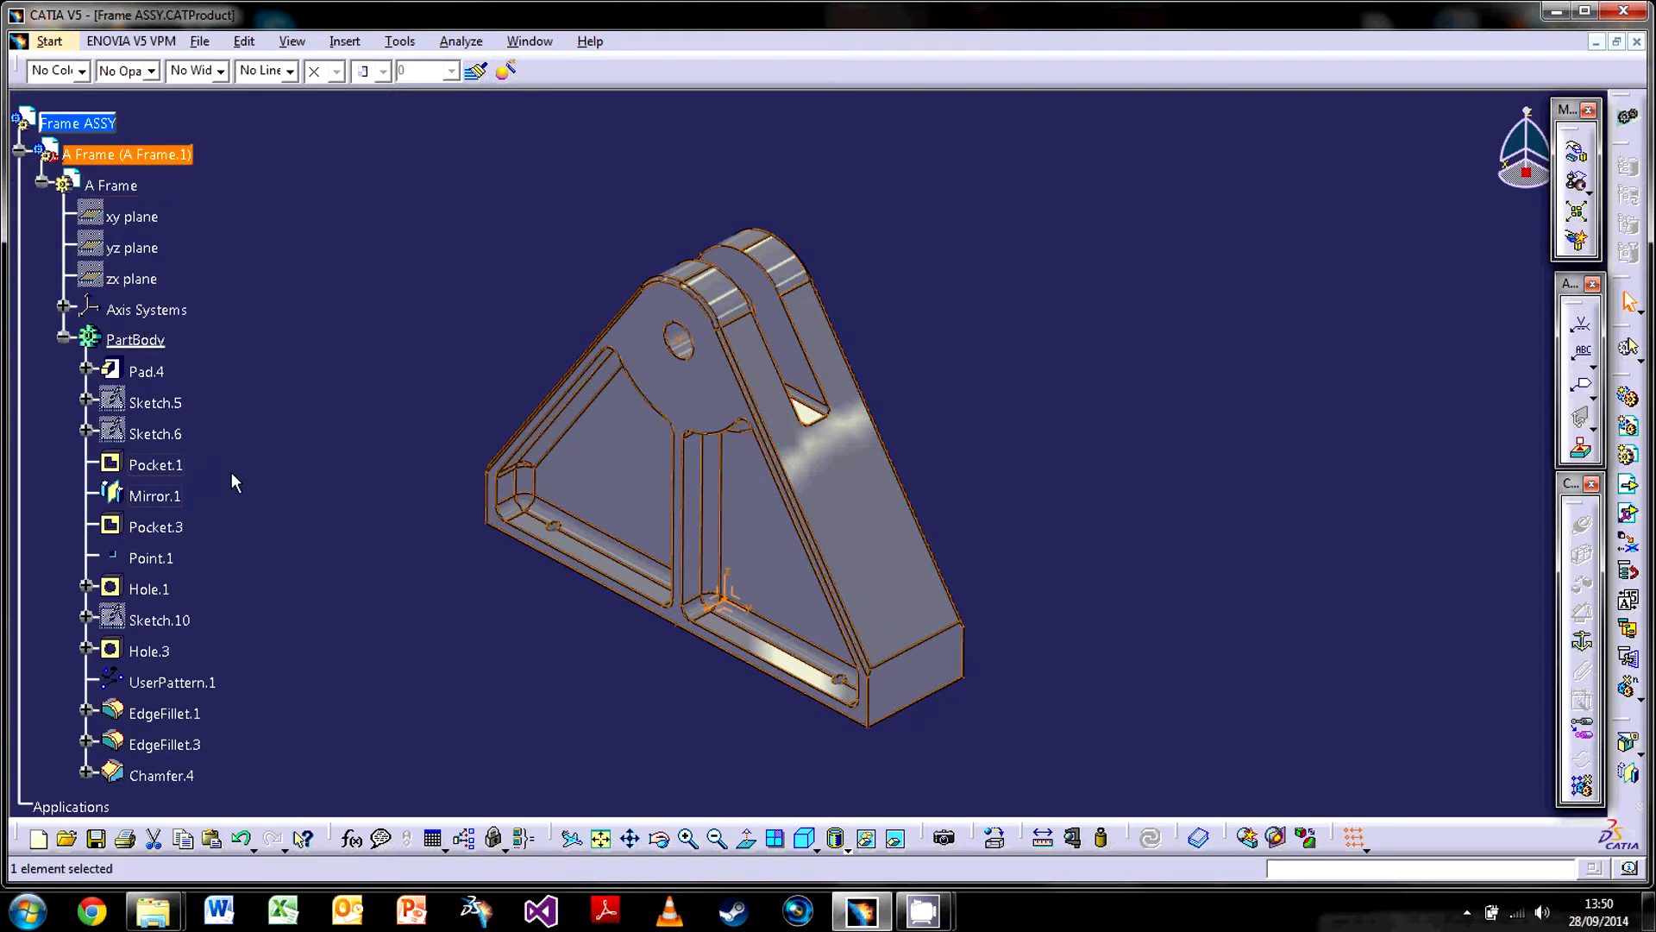
double_click(110, 186)
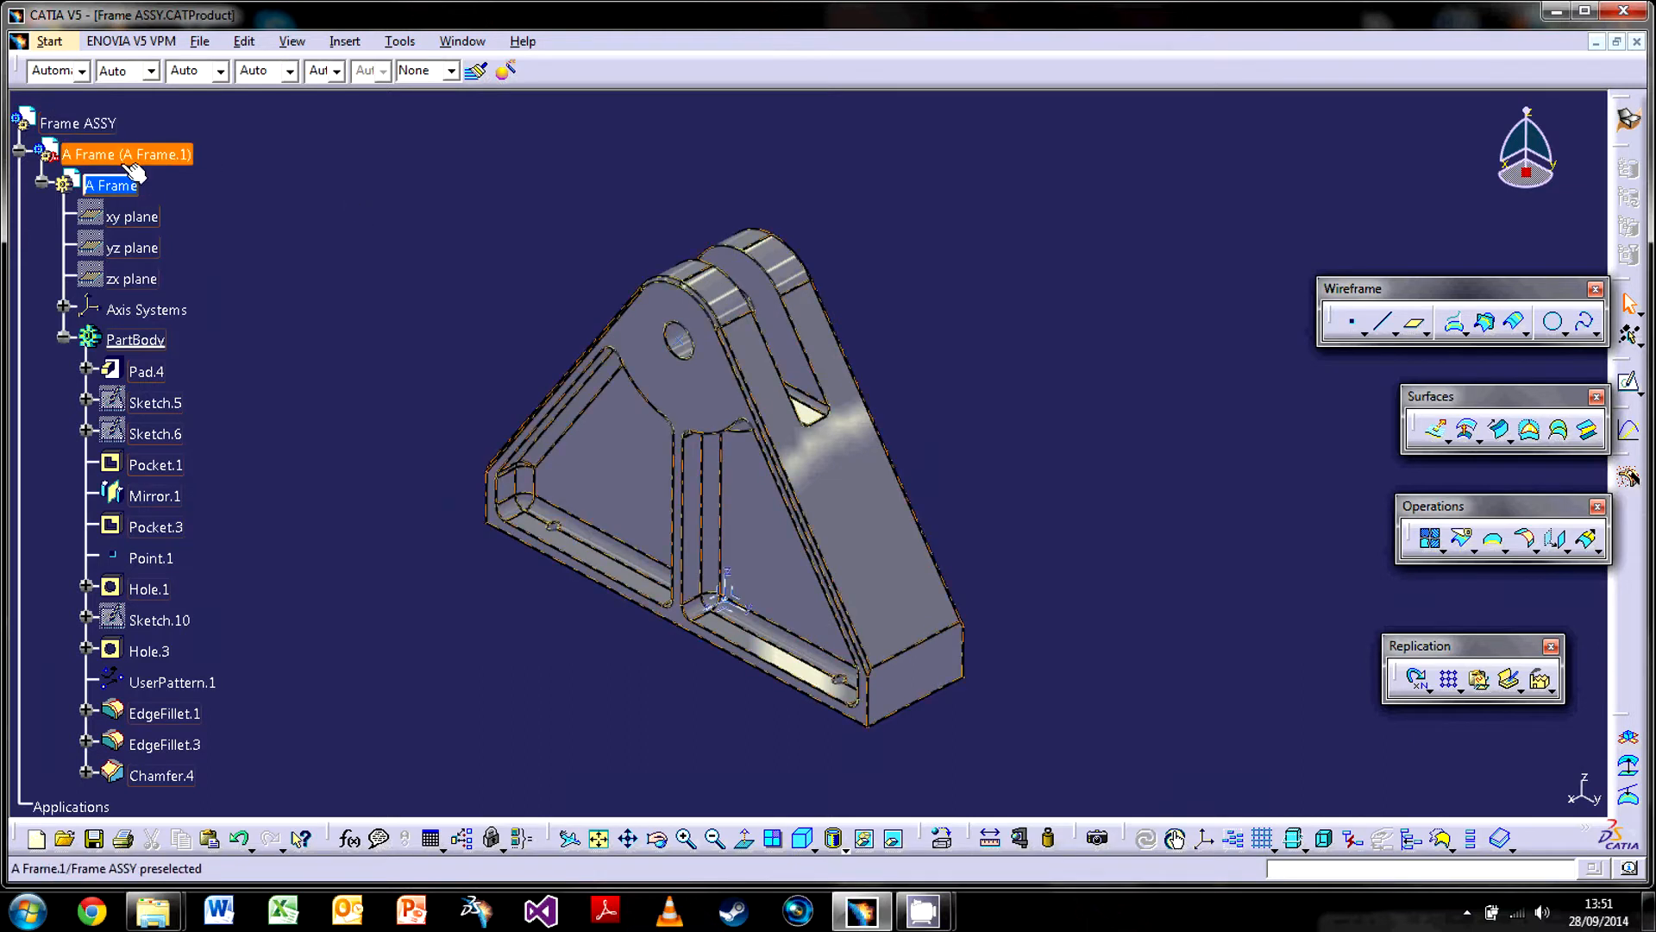
Make the top-level Frame ASSY product active again and collapse the A Frame branch of the specification tree
double_click(78, 123)
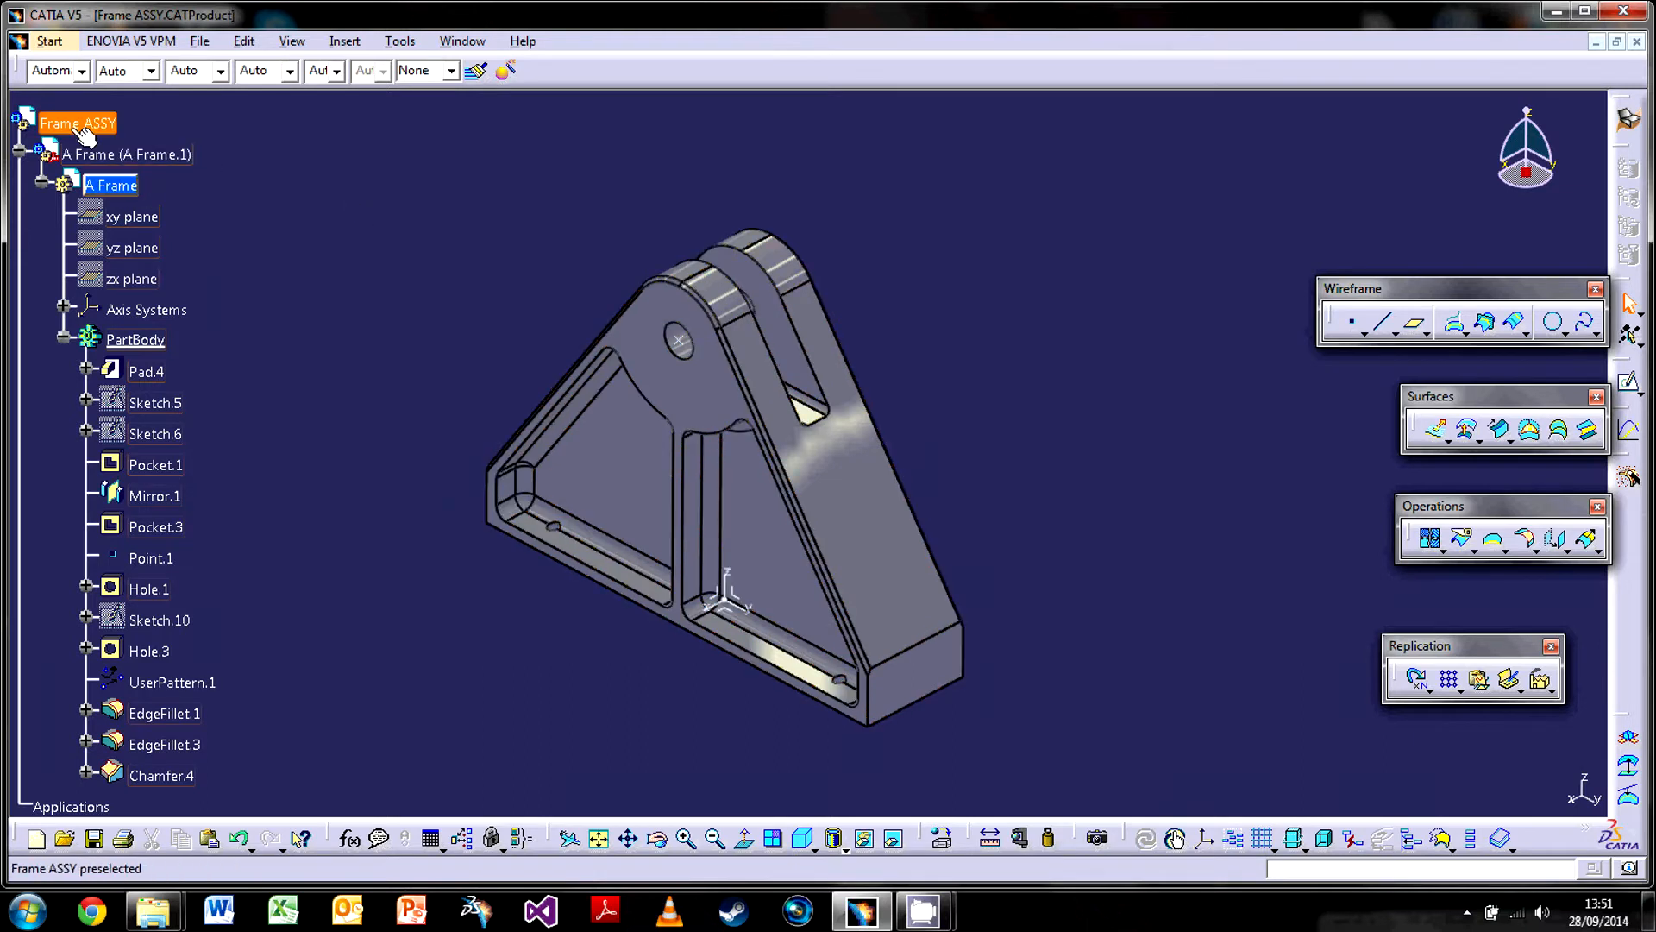
click(129, 155)
double_click(130, 154)
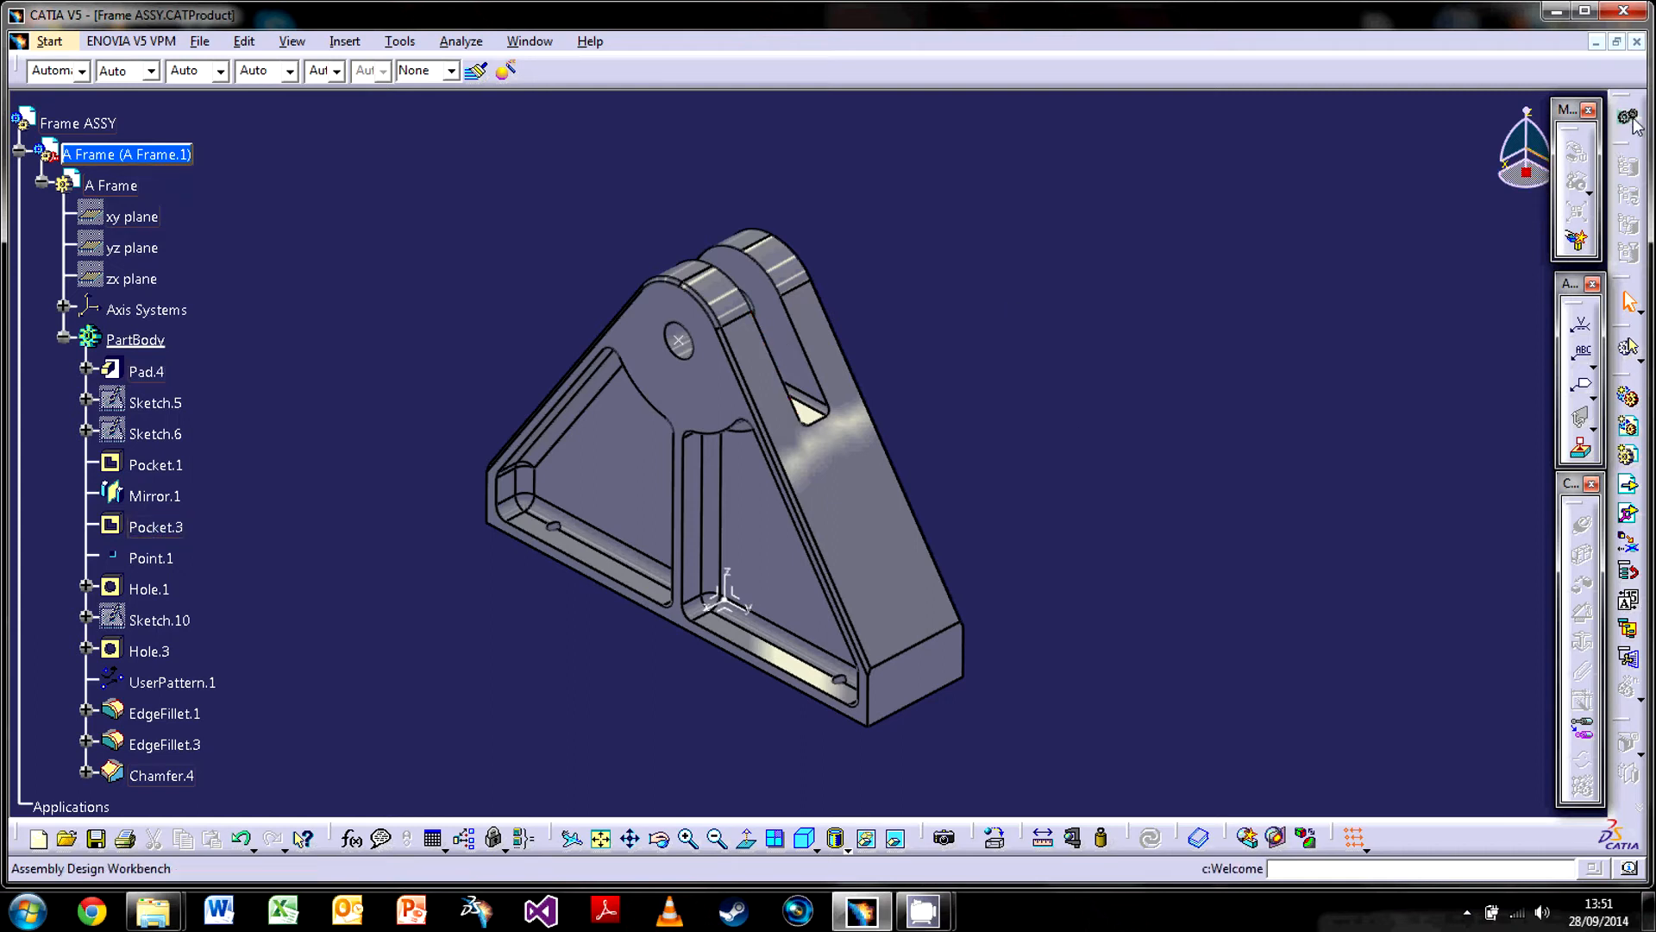
double_click(90, 126)
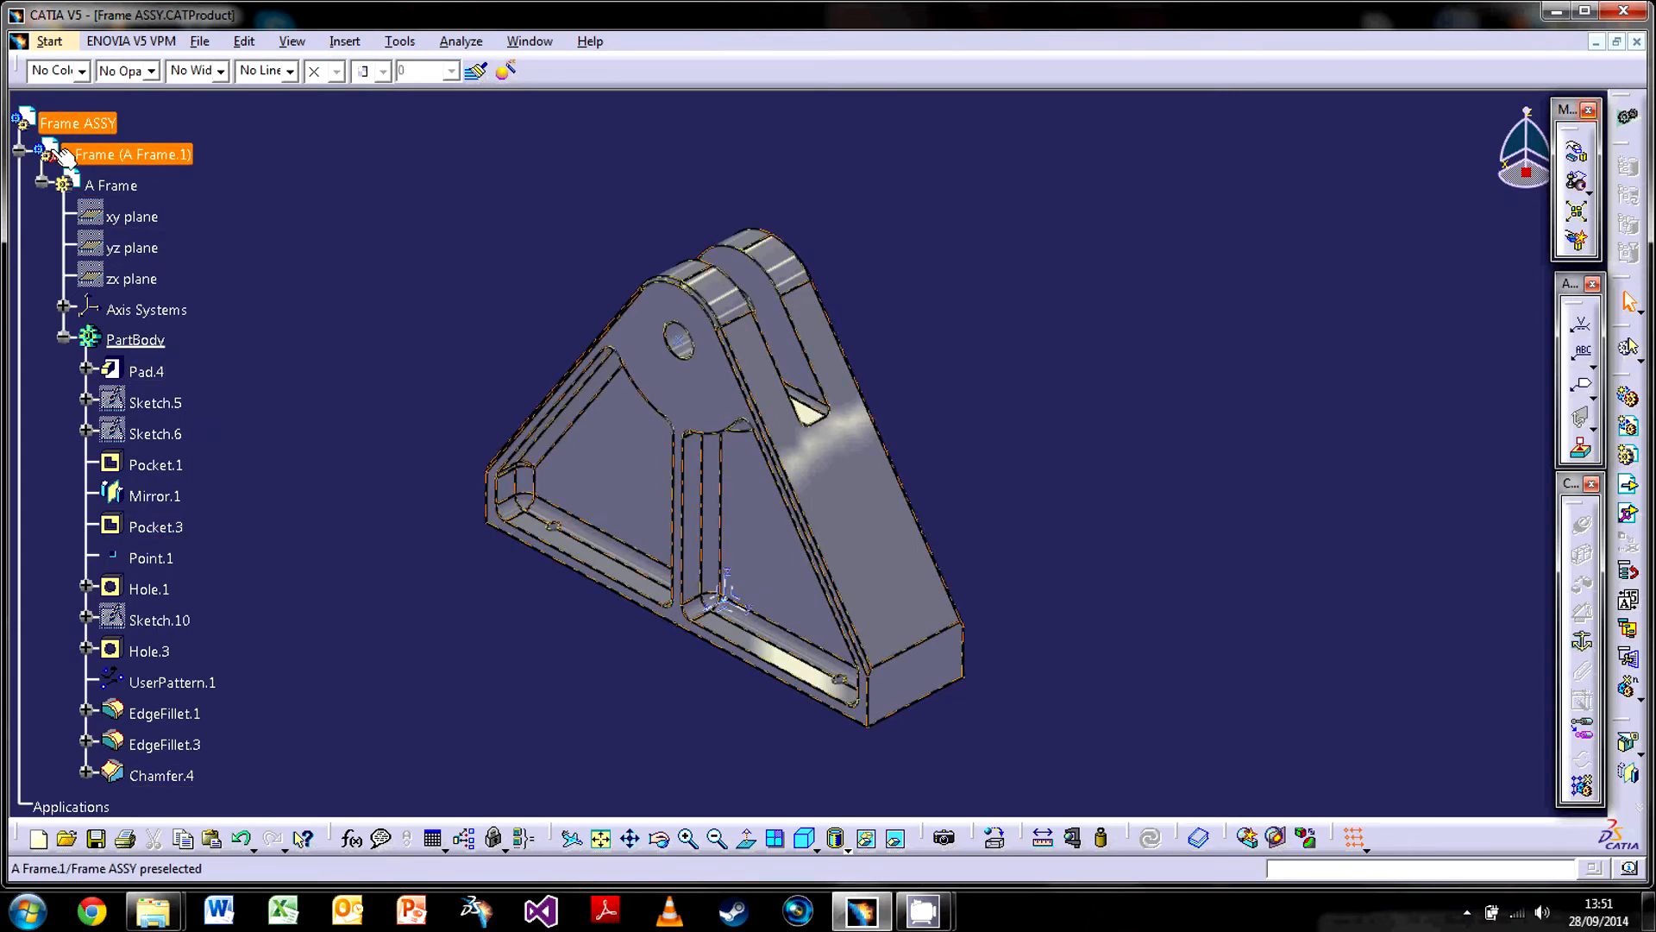
click(64, 339)
click(42, 183)
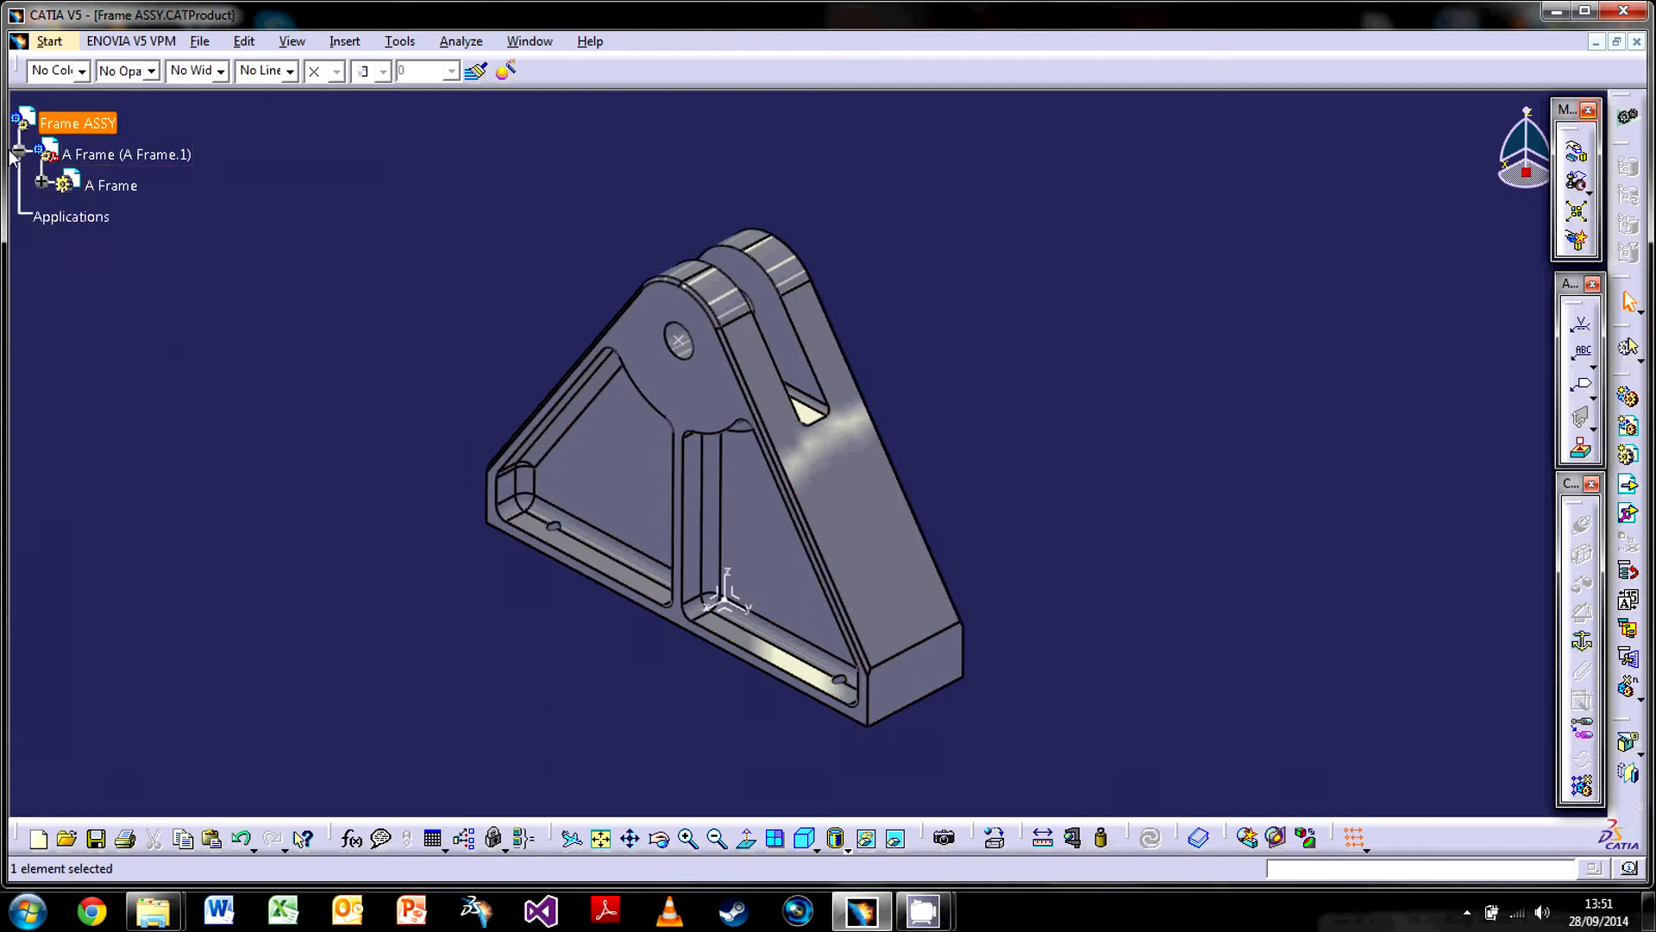
click(17, 151)
click(441, 319)
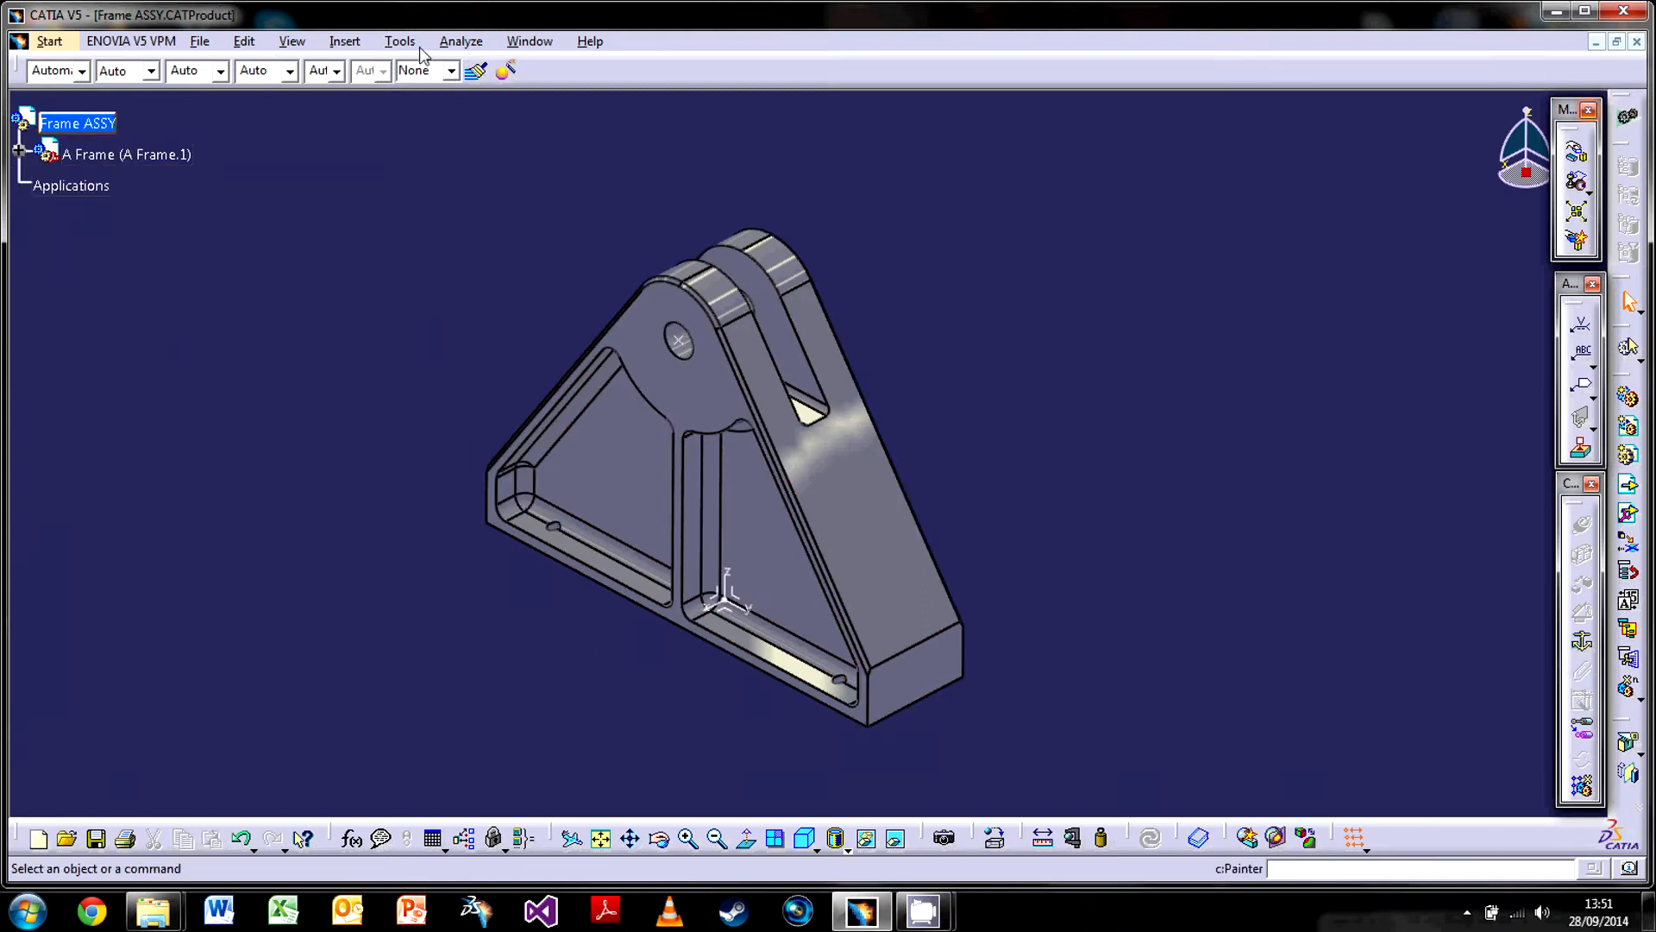
Insert the existing Strut part from the Frame ASSY folder as a second component of Frame ASSY
right_click(80, 128)
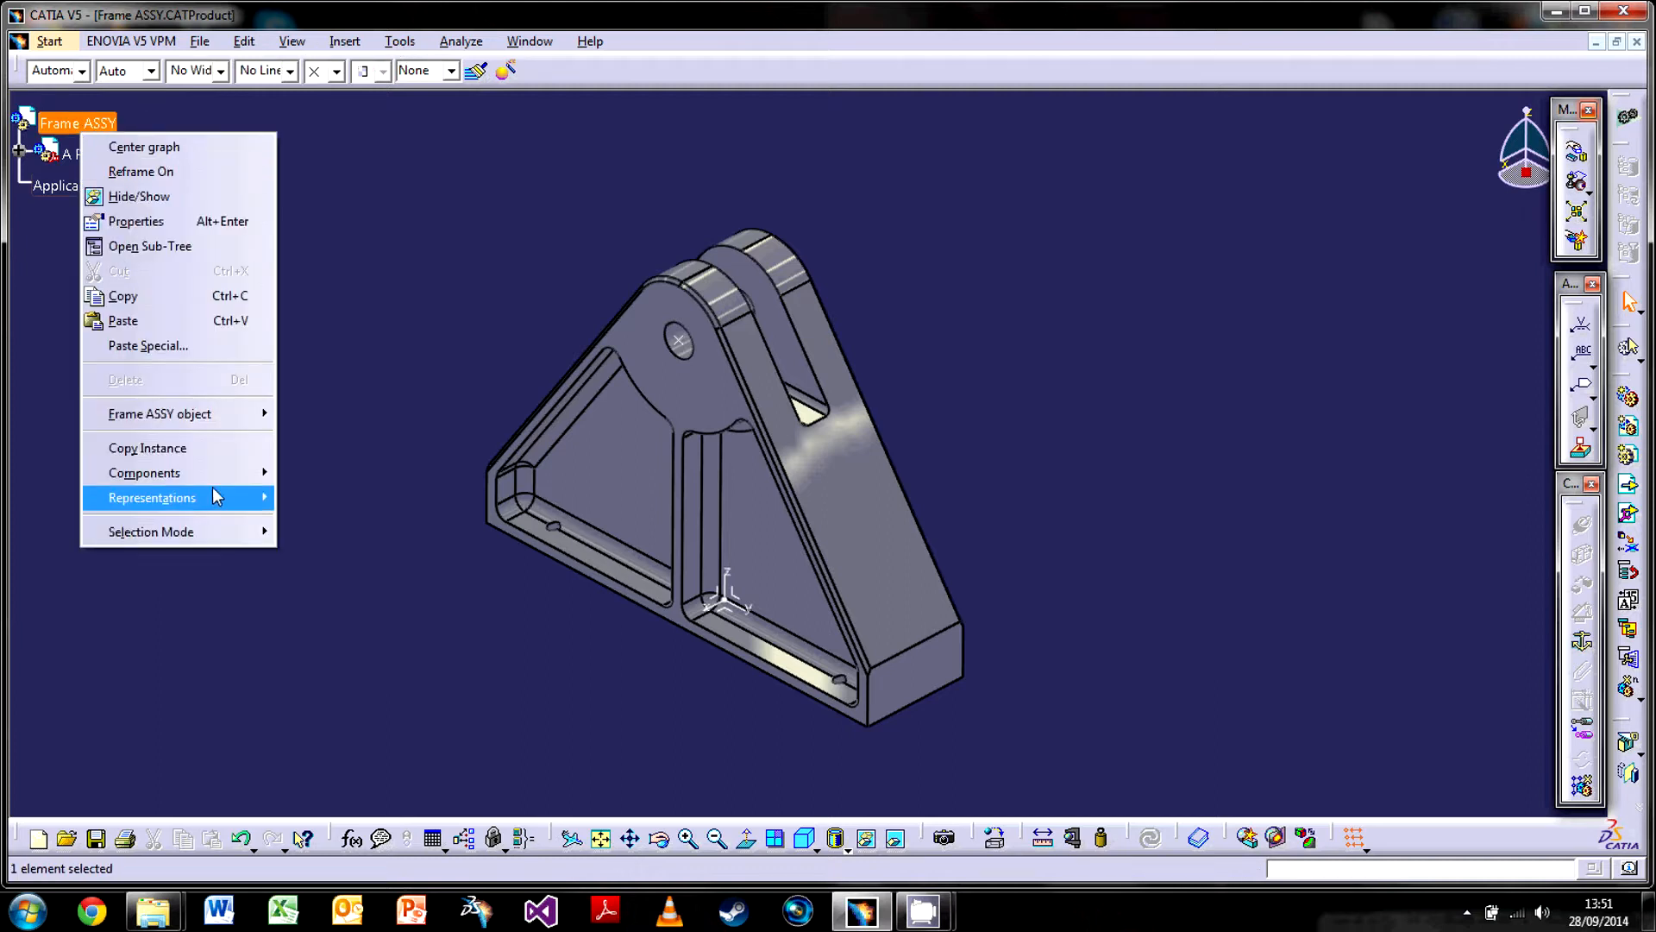
mouse_move(223, 475)
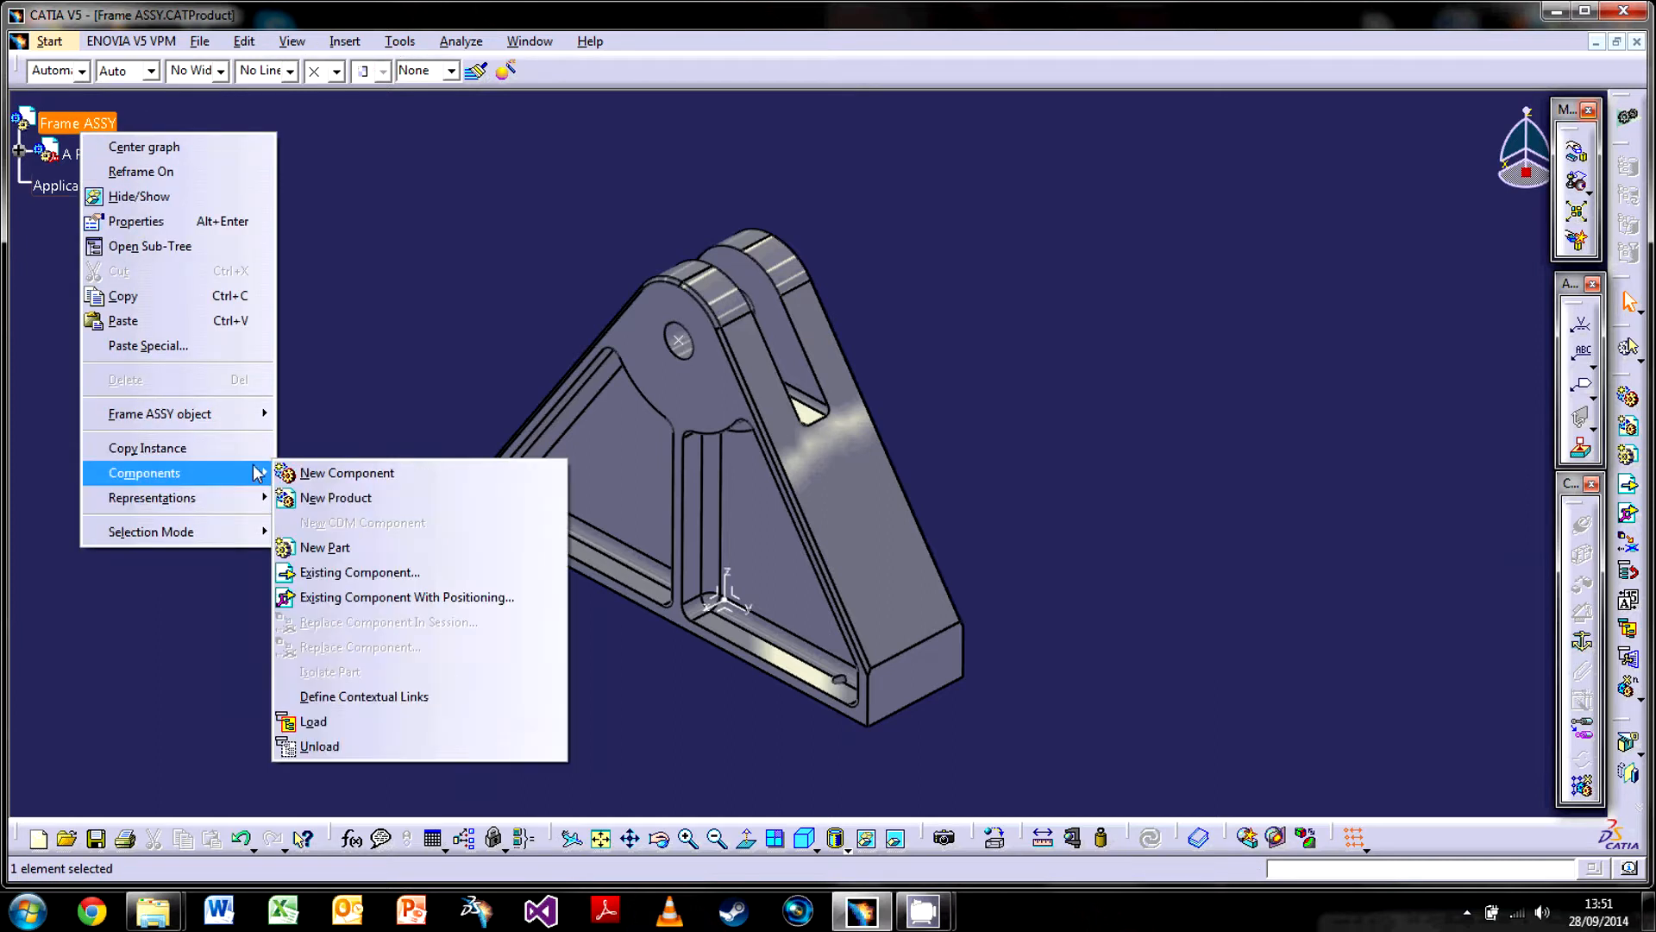
click(332, 573)
click(606, 332)
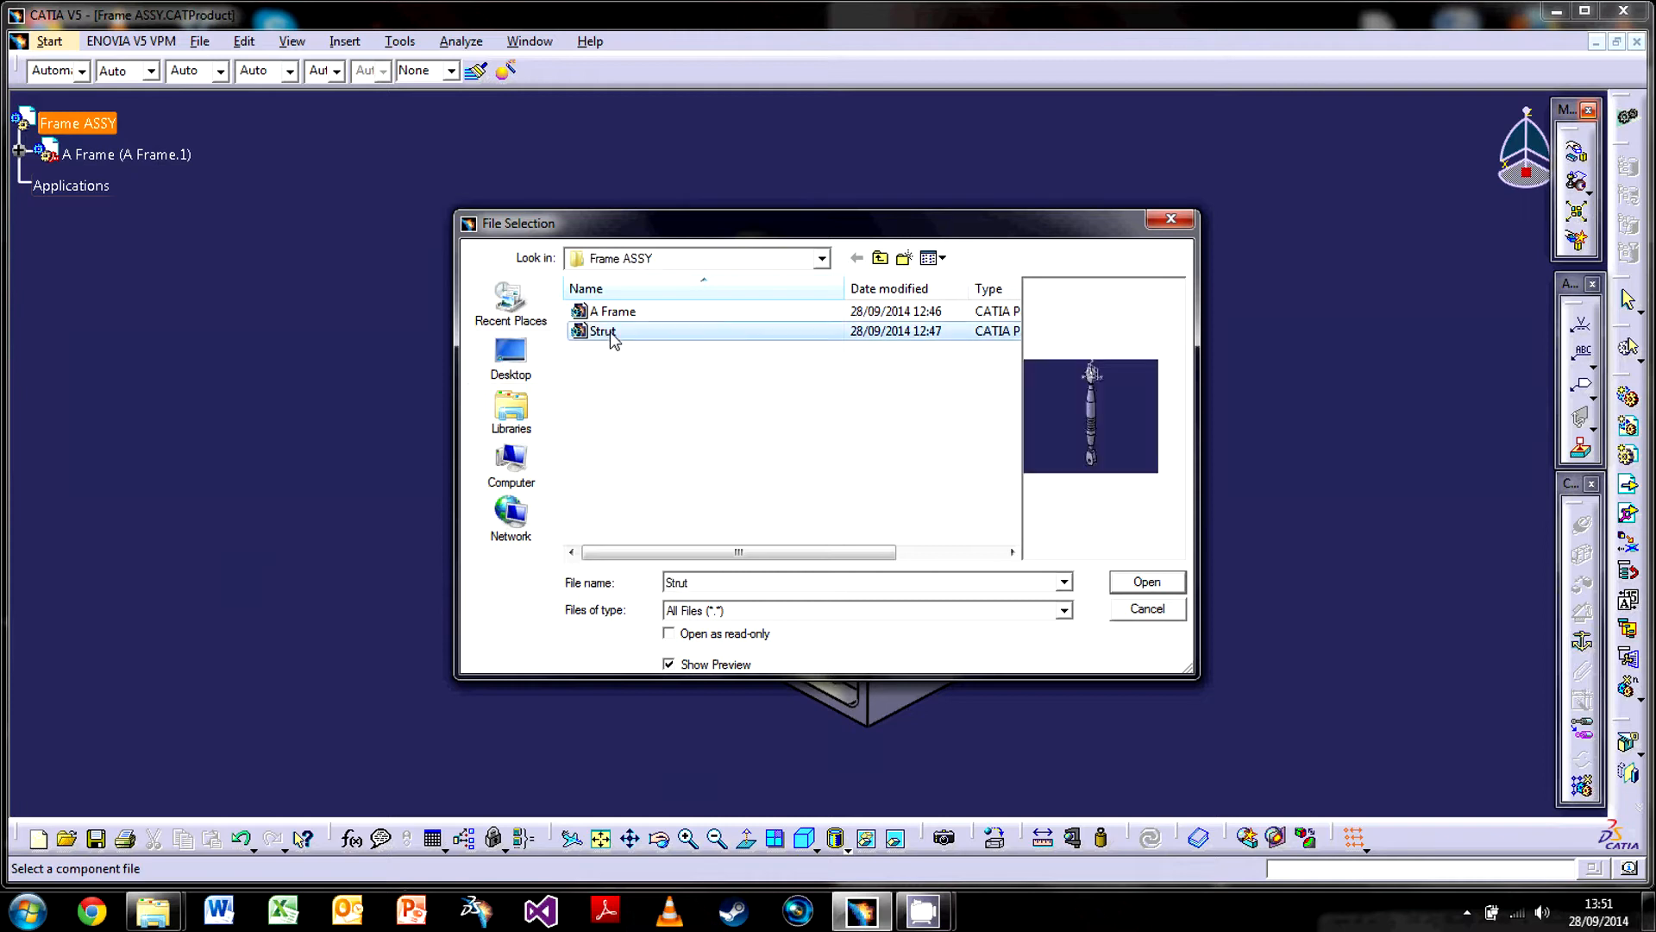
click(1147, 582)
middle_drag(914, 483, 843, 488)
mouse_move(729, 355)
middle_down()
mouse_move(843, 546)
mouse_move(735, 436)
mouse_move(796, 415)
mouse_move(802, 604)
middle_up()
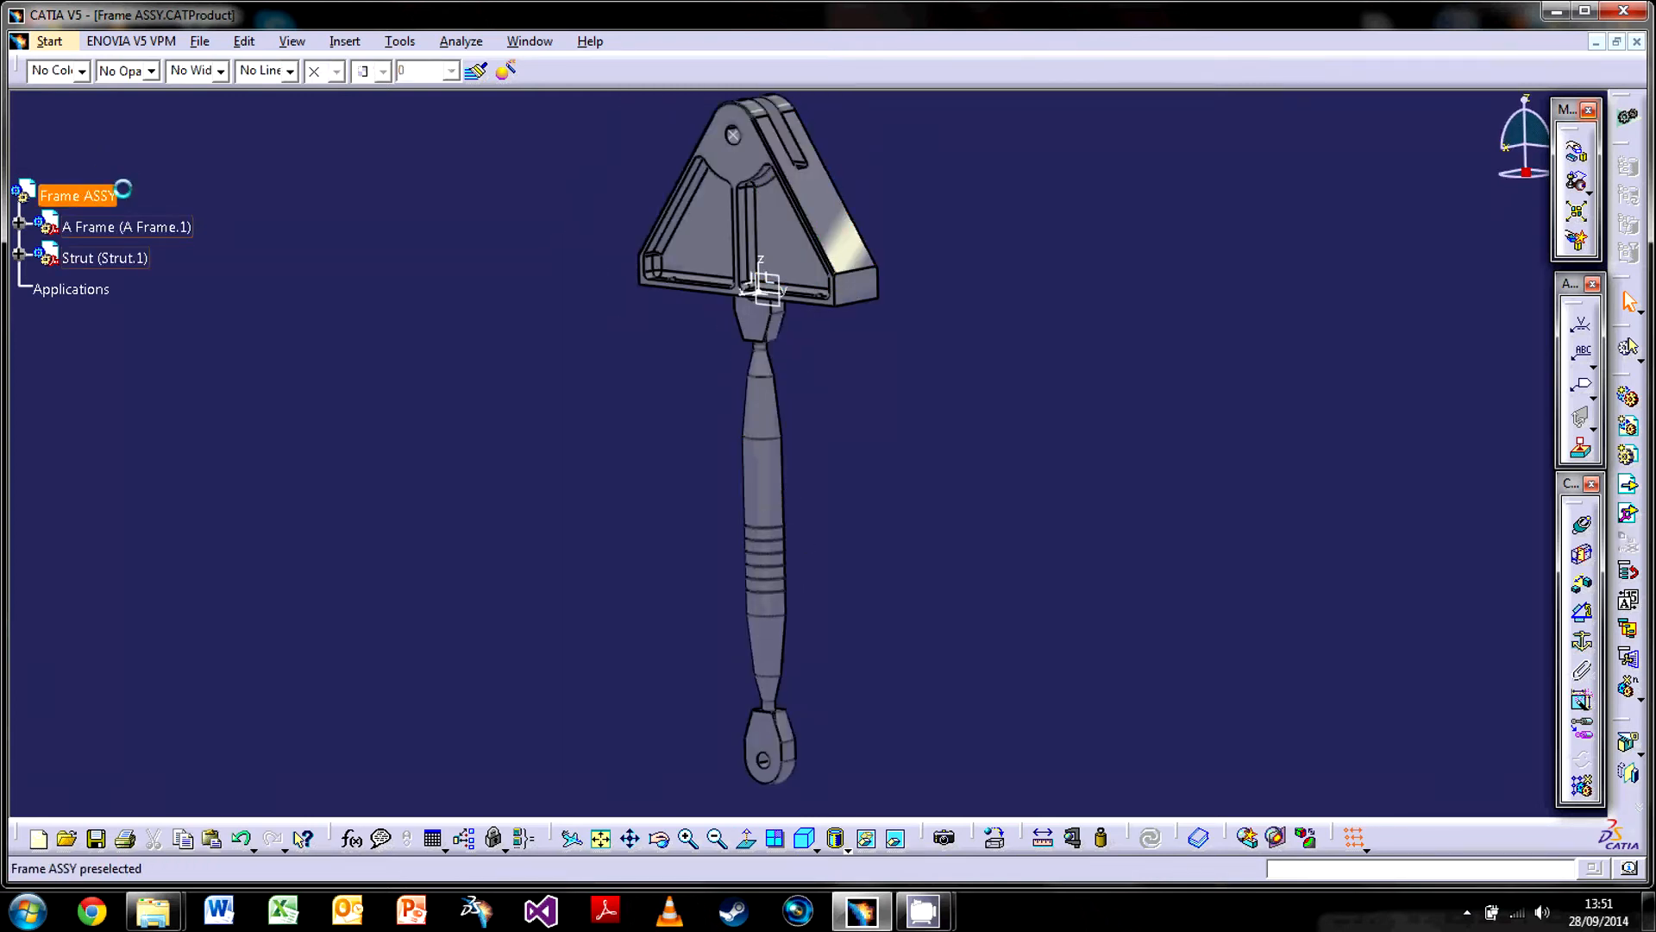
Examine the part contents of the A Frame and Strut components in the specification tree, and collapse both branches
mouse_move(681, 329)
middle_down()
mouse_move(686, 517)
mouse_move(738, 423)
middle_up()
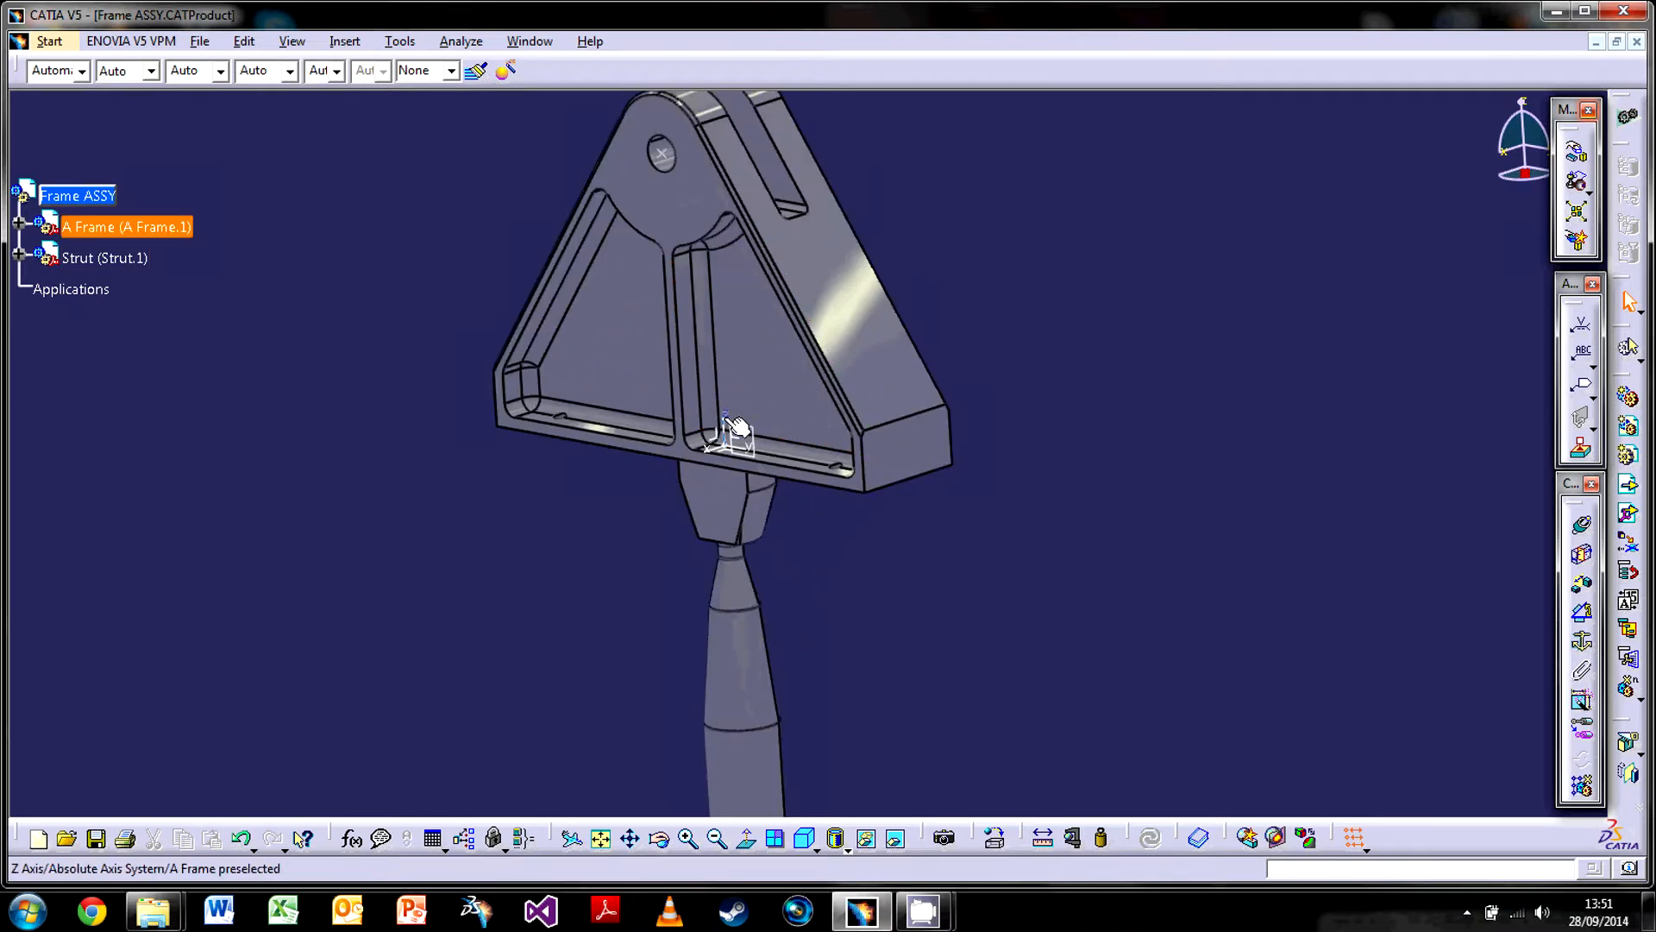
click(19, 221)
click(41, 253)
click(110, 258)
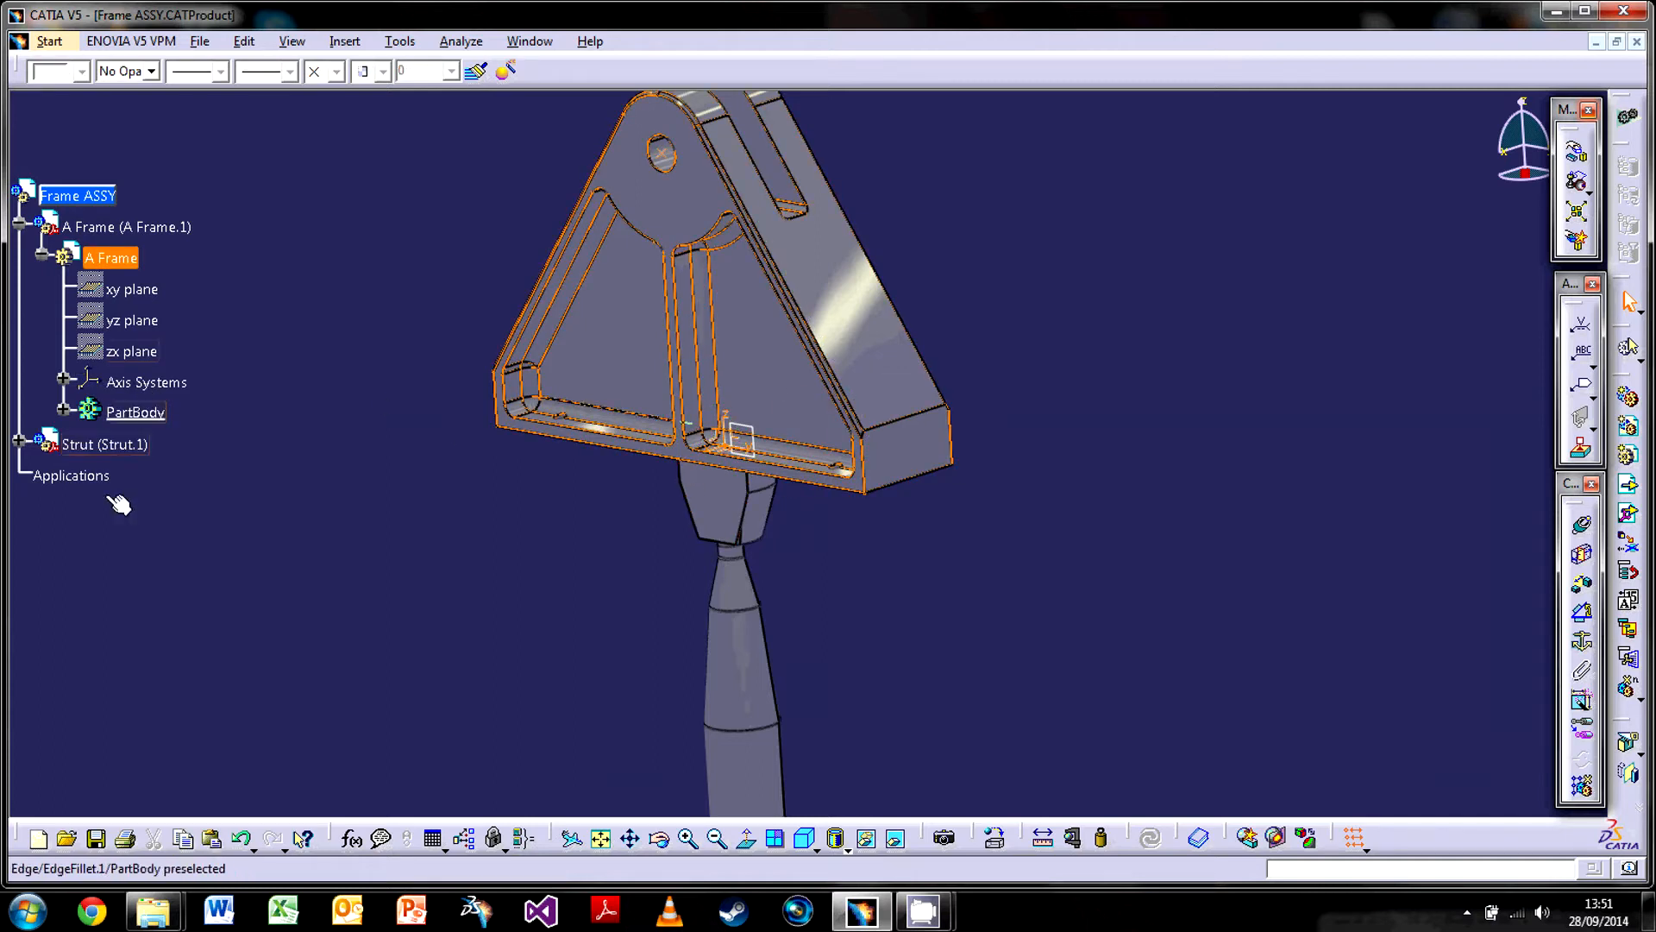
click(18, 441)
click(42, 471)
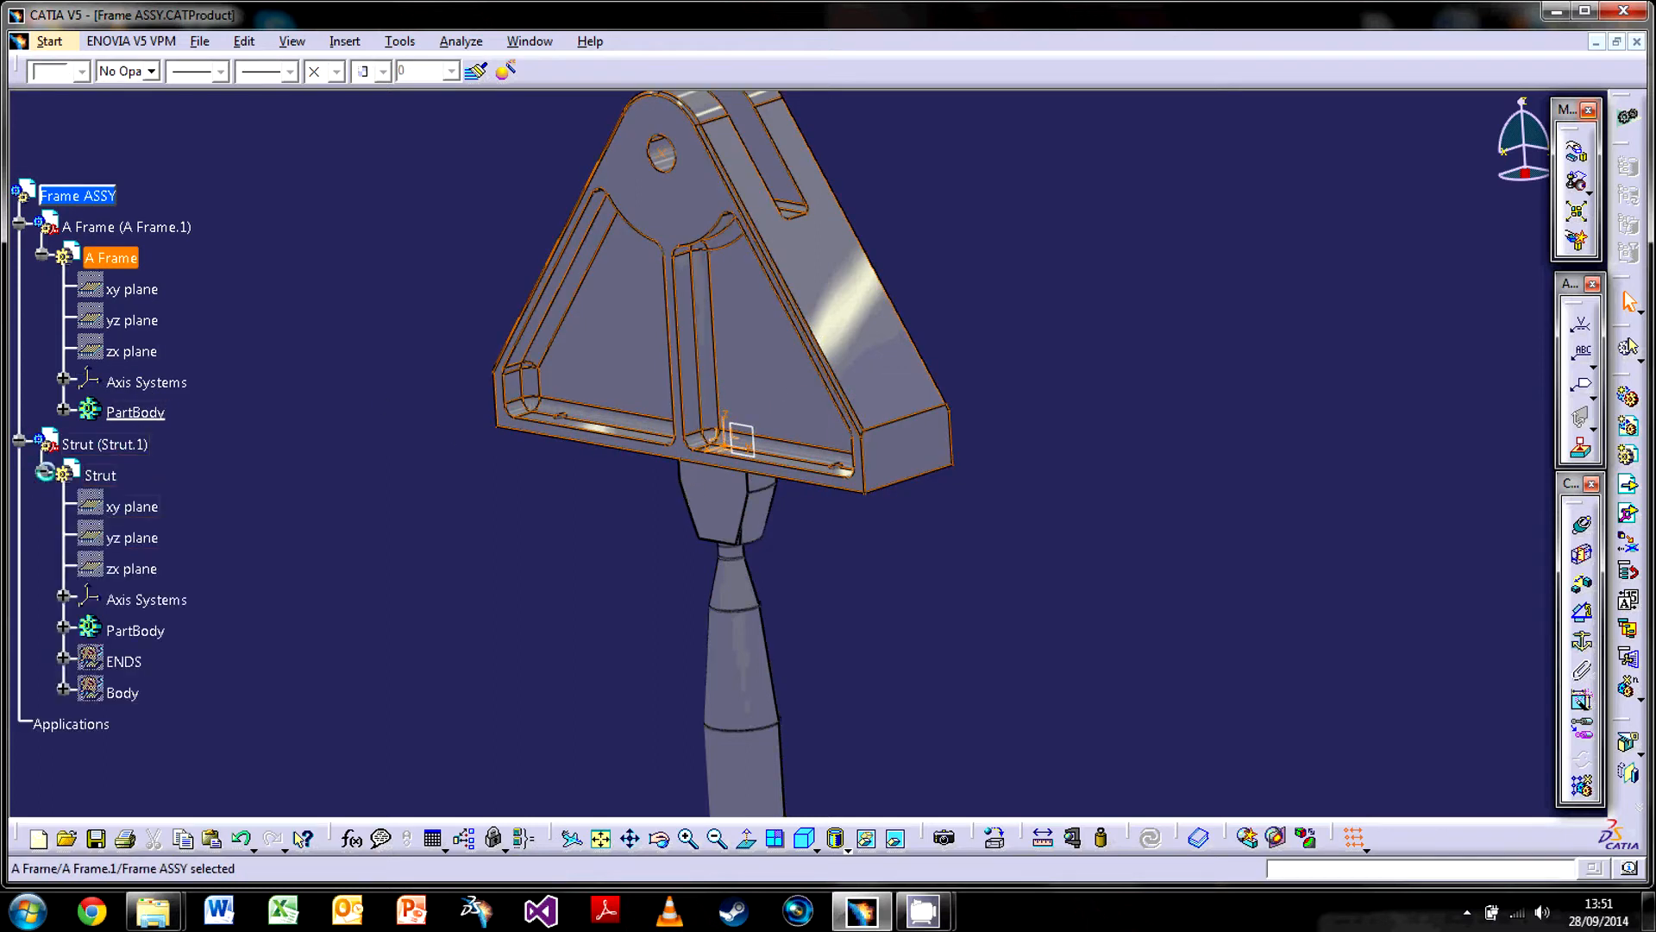
click(100, 474)
click(221, 591)
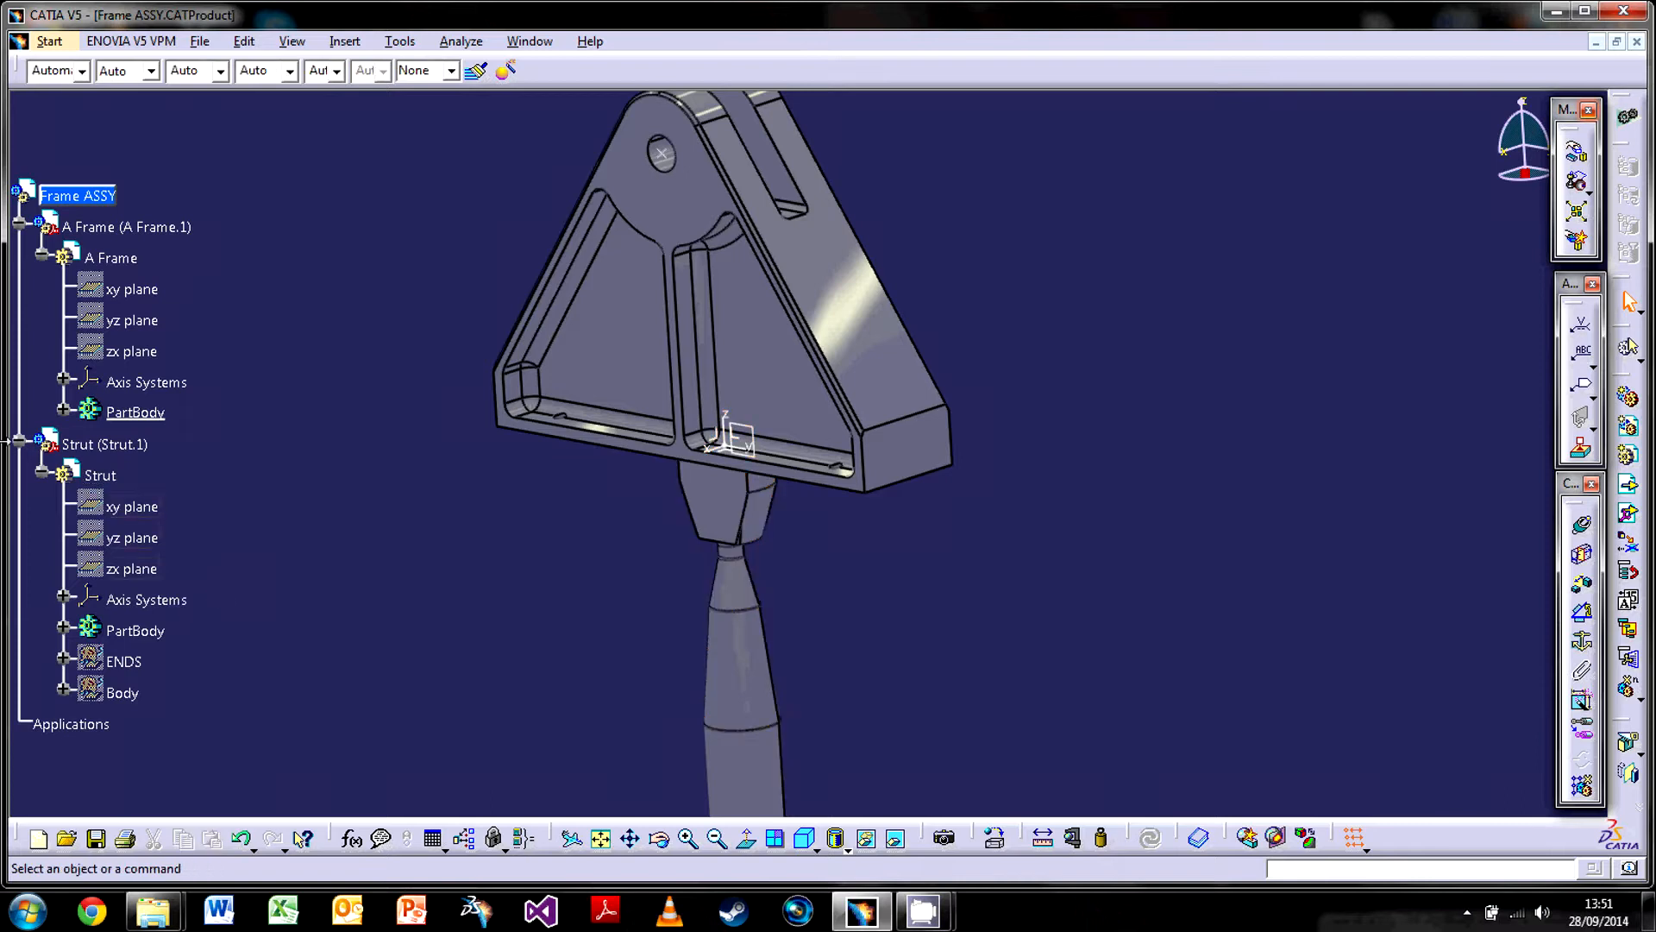
click(18, 441)
click(18, 224)
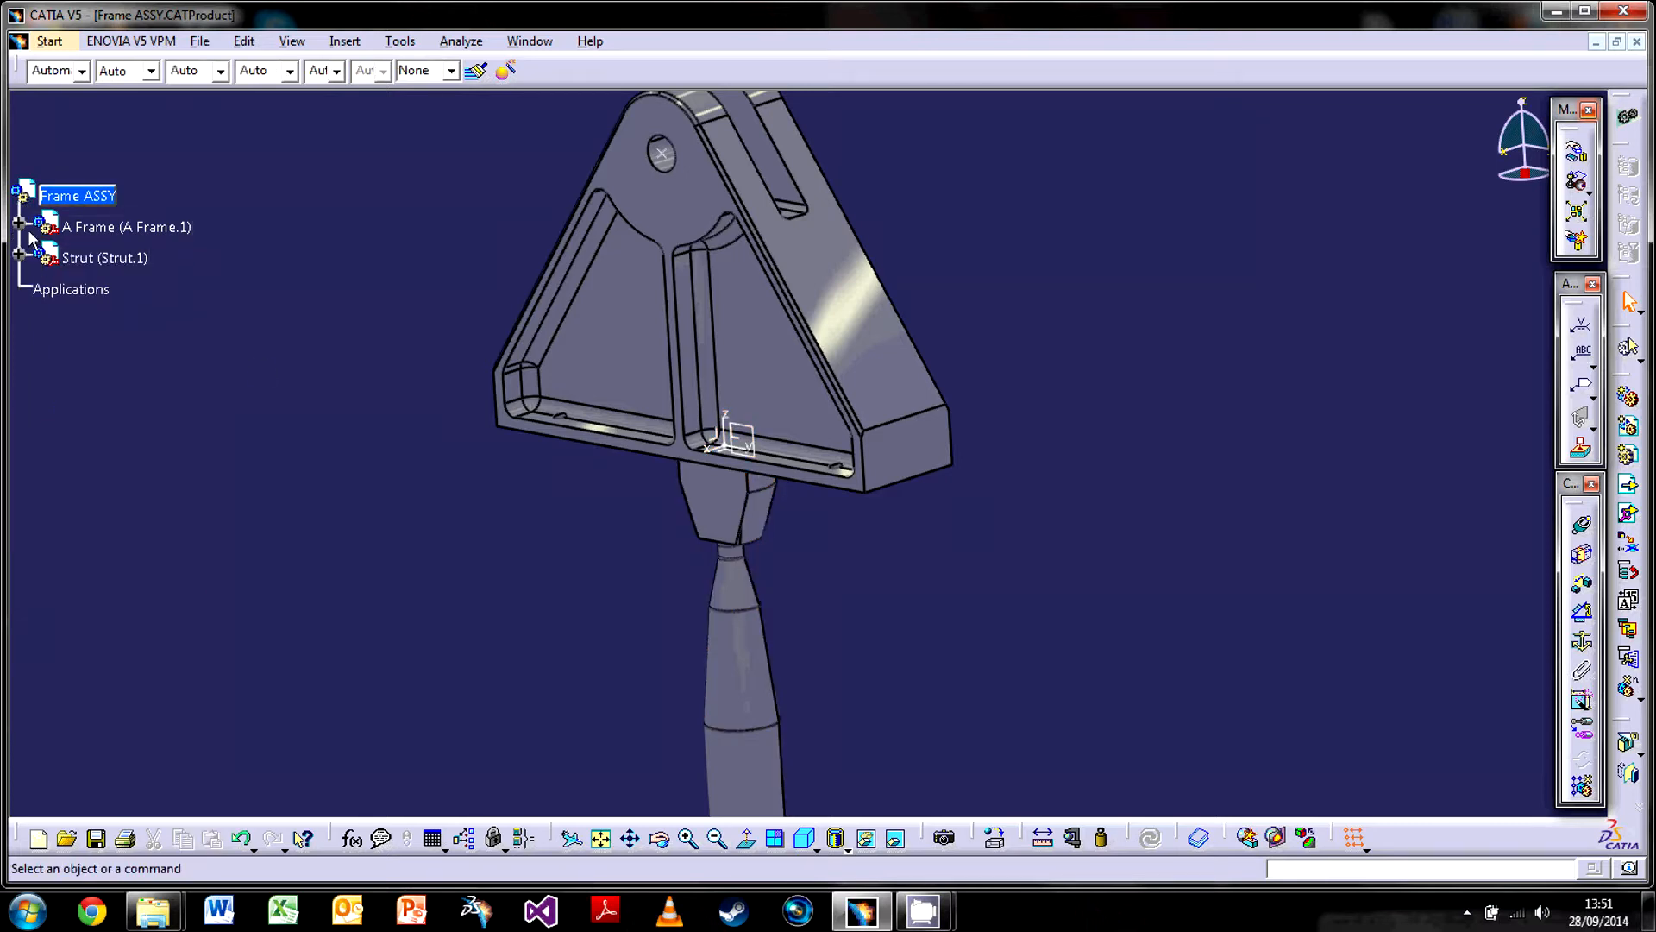
Examine from several angles how the strut is positioned relative to the A frame
middle_drag(466, 469, 587, 244)
middle_drag(764, 406, 828, 259)
middle_drag(721, 366, 820, 676)
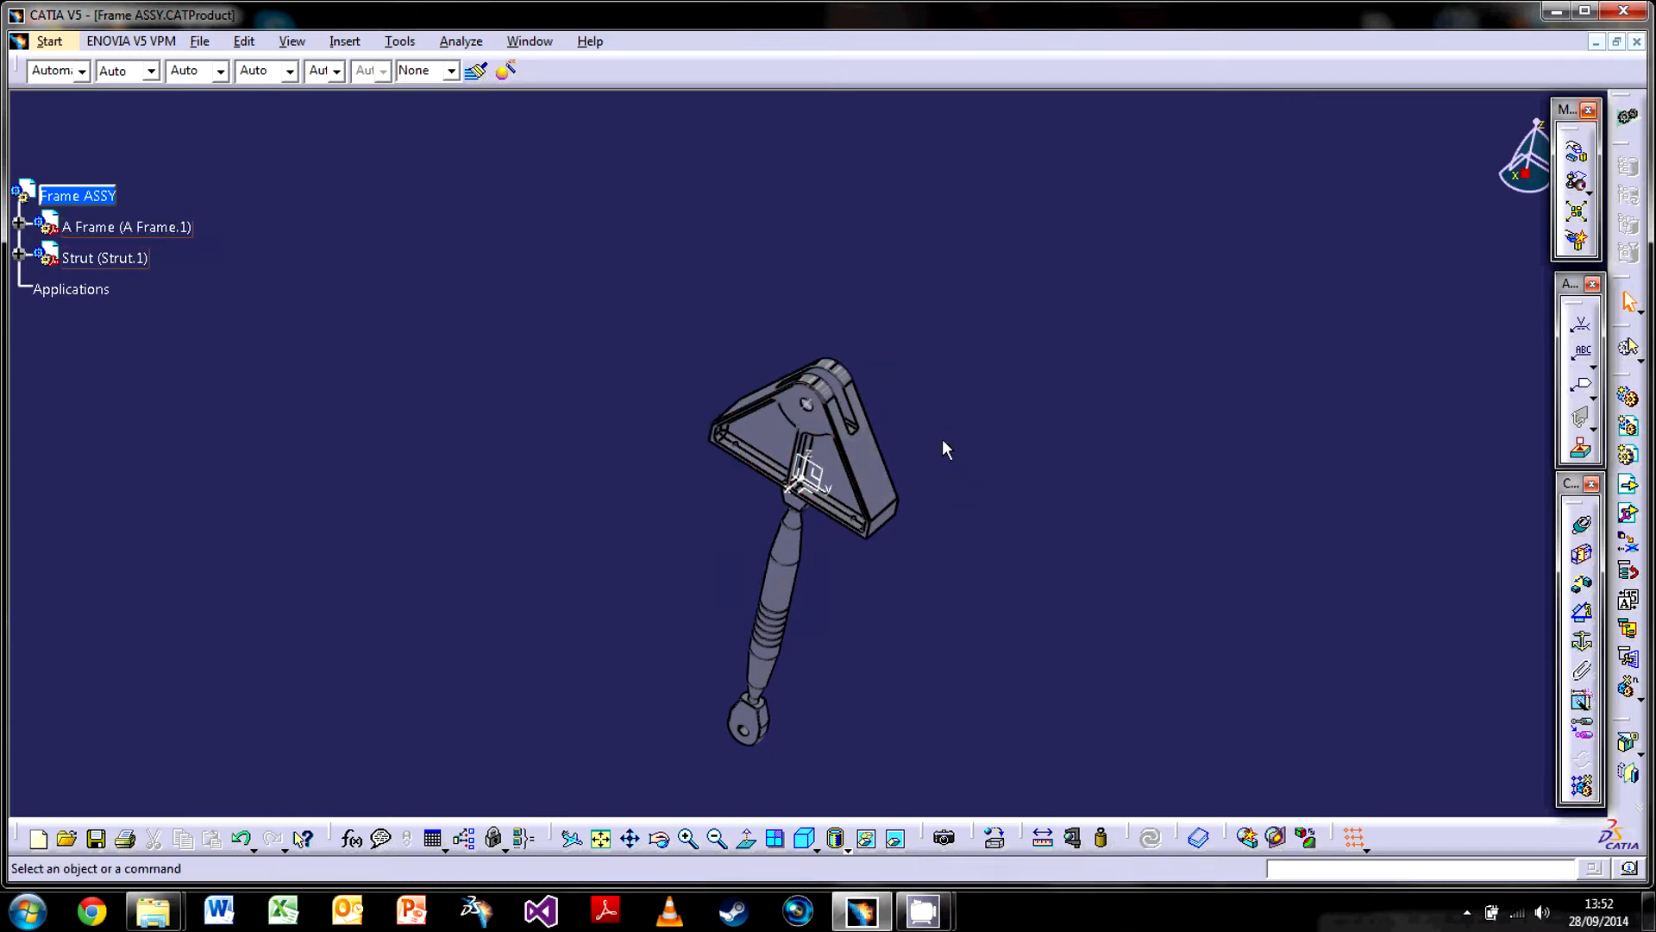
middle_drag(871, 565, 929, 514)
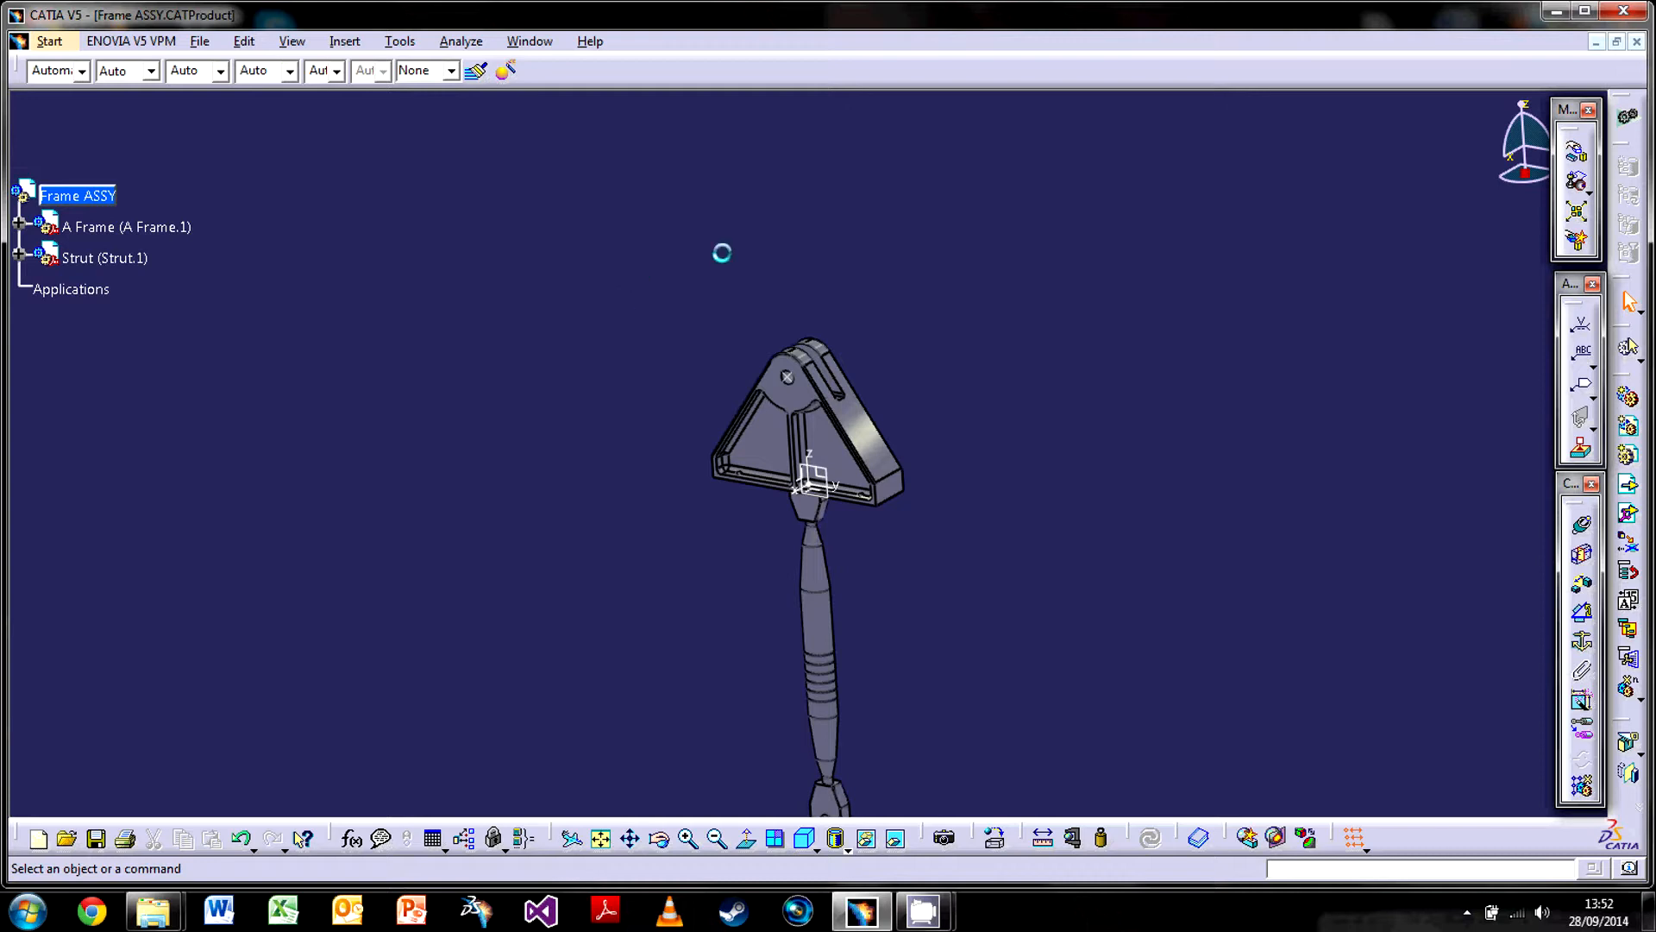
middle_drag(722, 253, 783, 250)
middle_drag(783, 464, 639, 288)
click(742, 417)
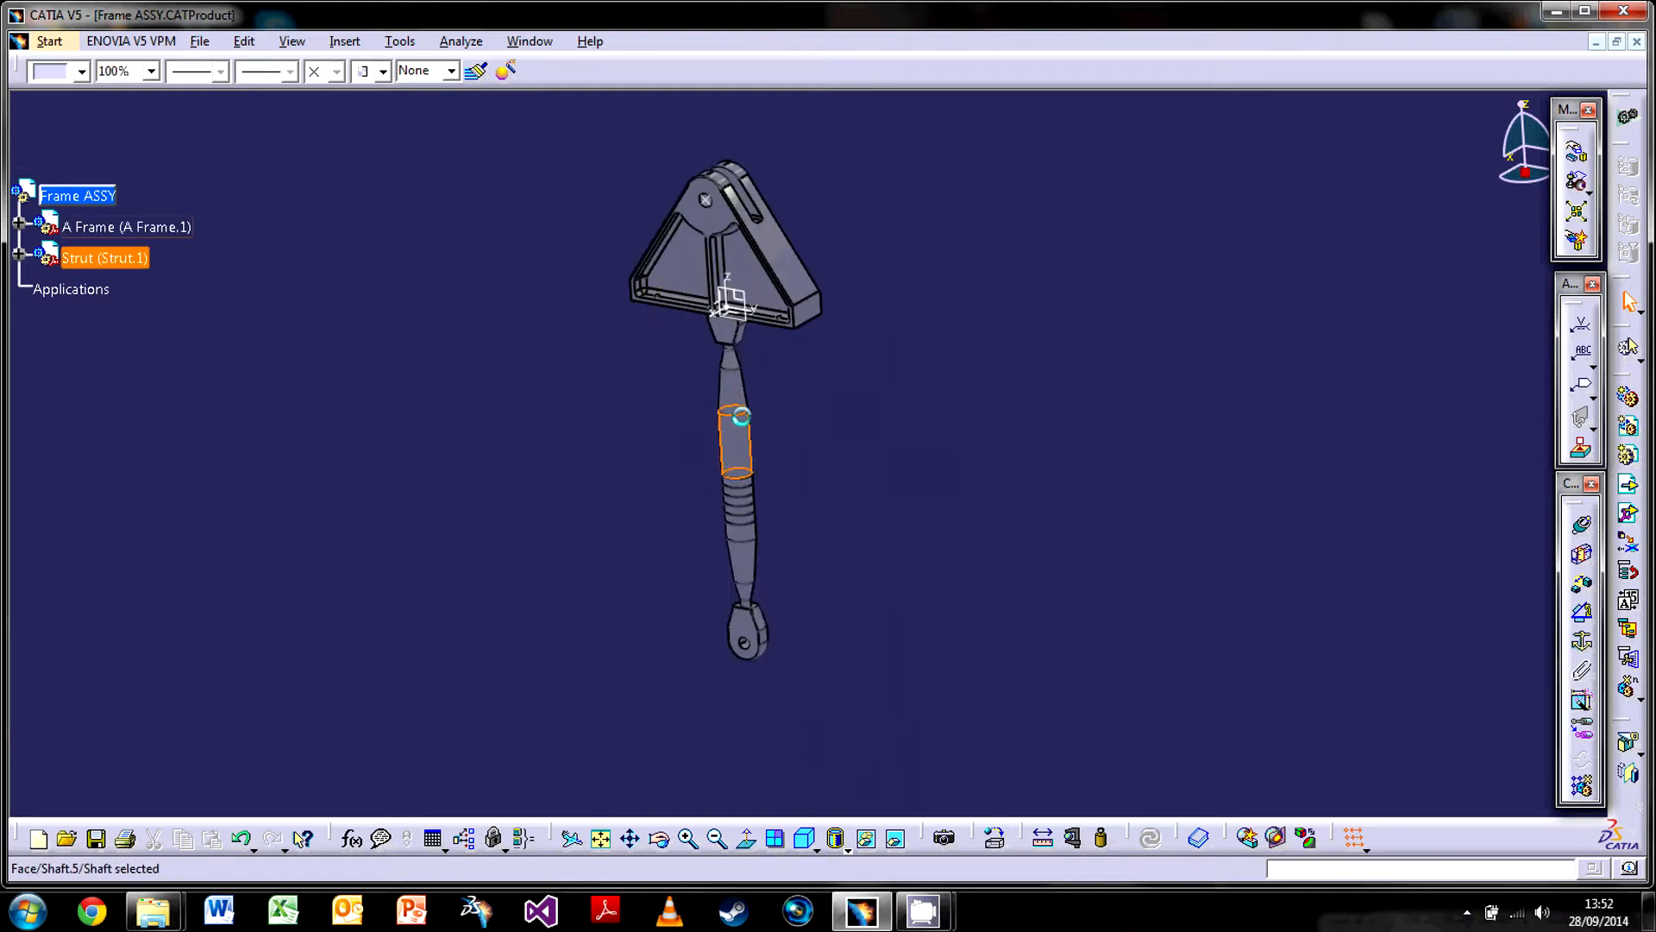
click(196, 492)
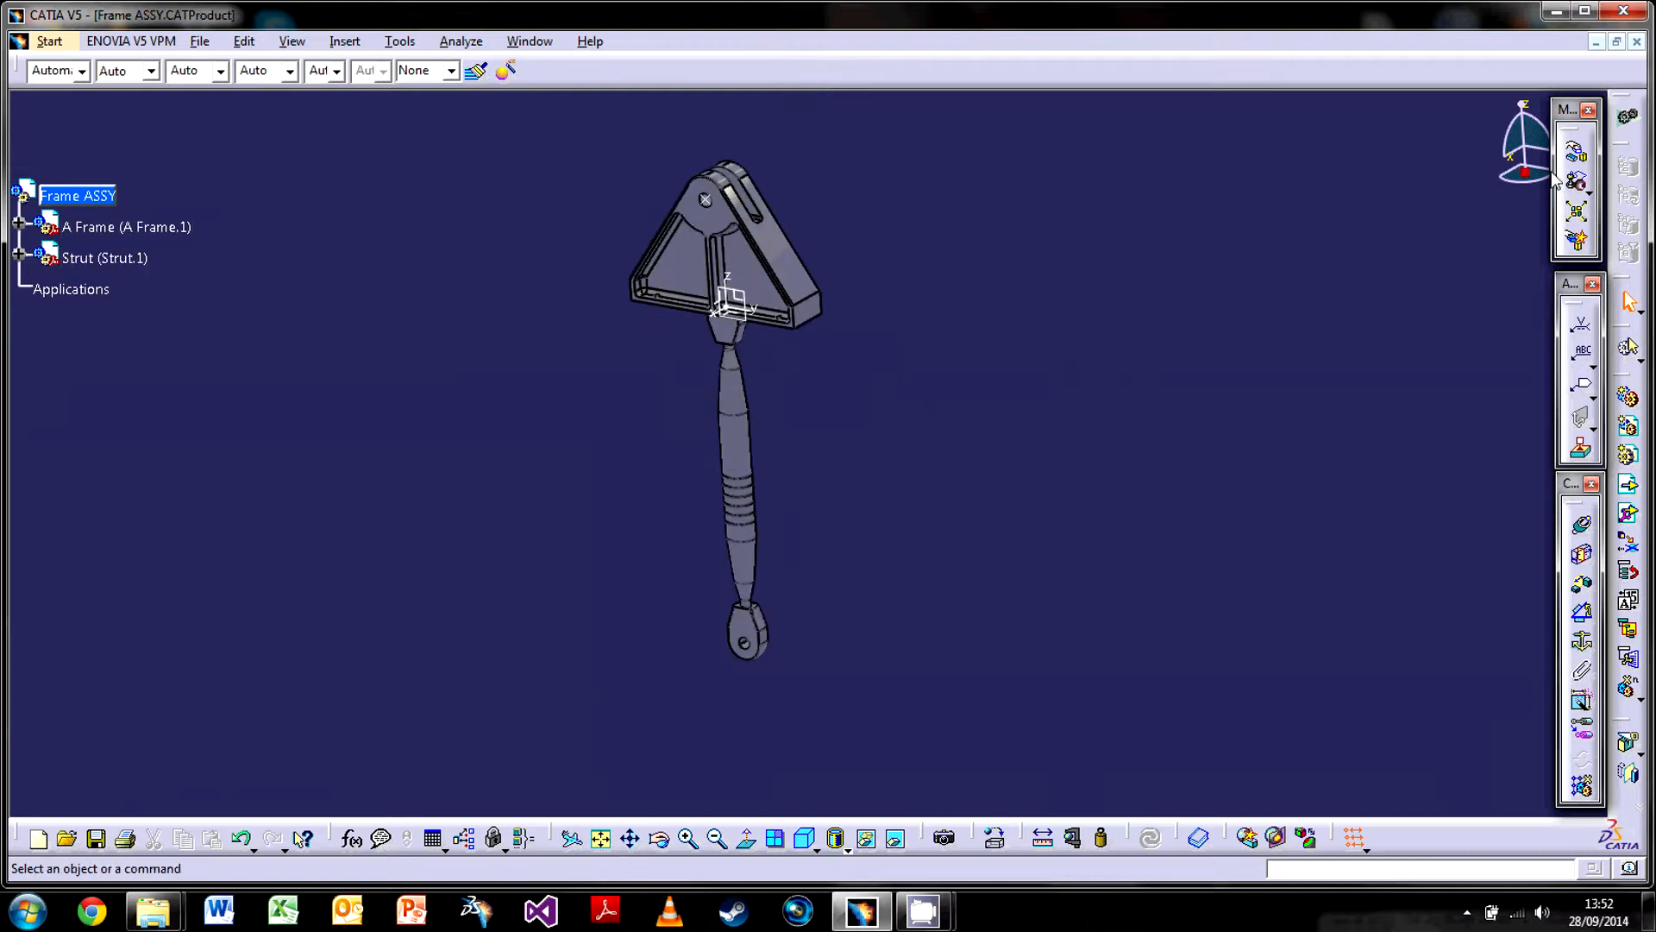
Attach the compass to the flat face of the strut's upper end
middle_drag(1115, 287, 1121, 405)
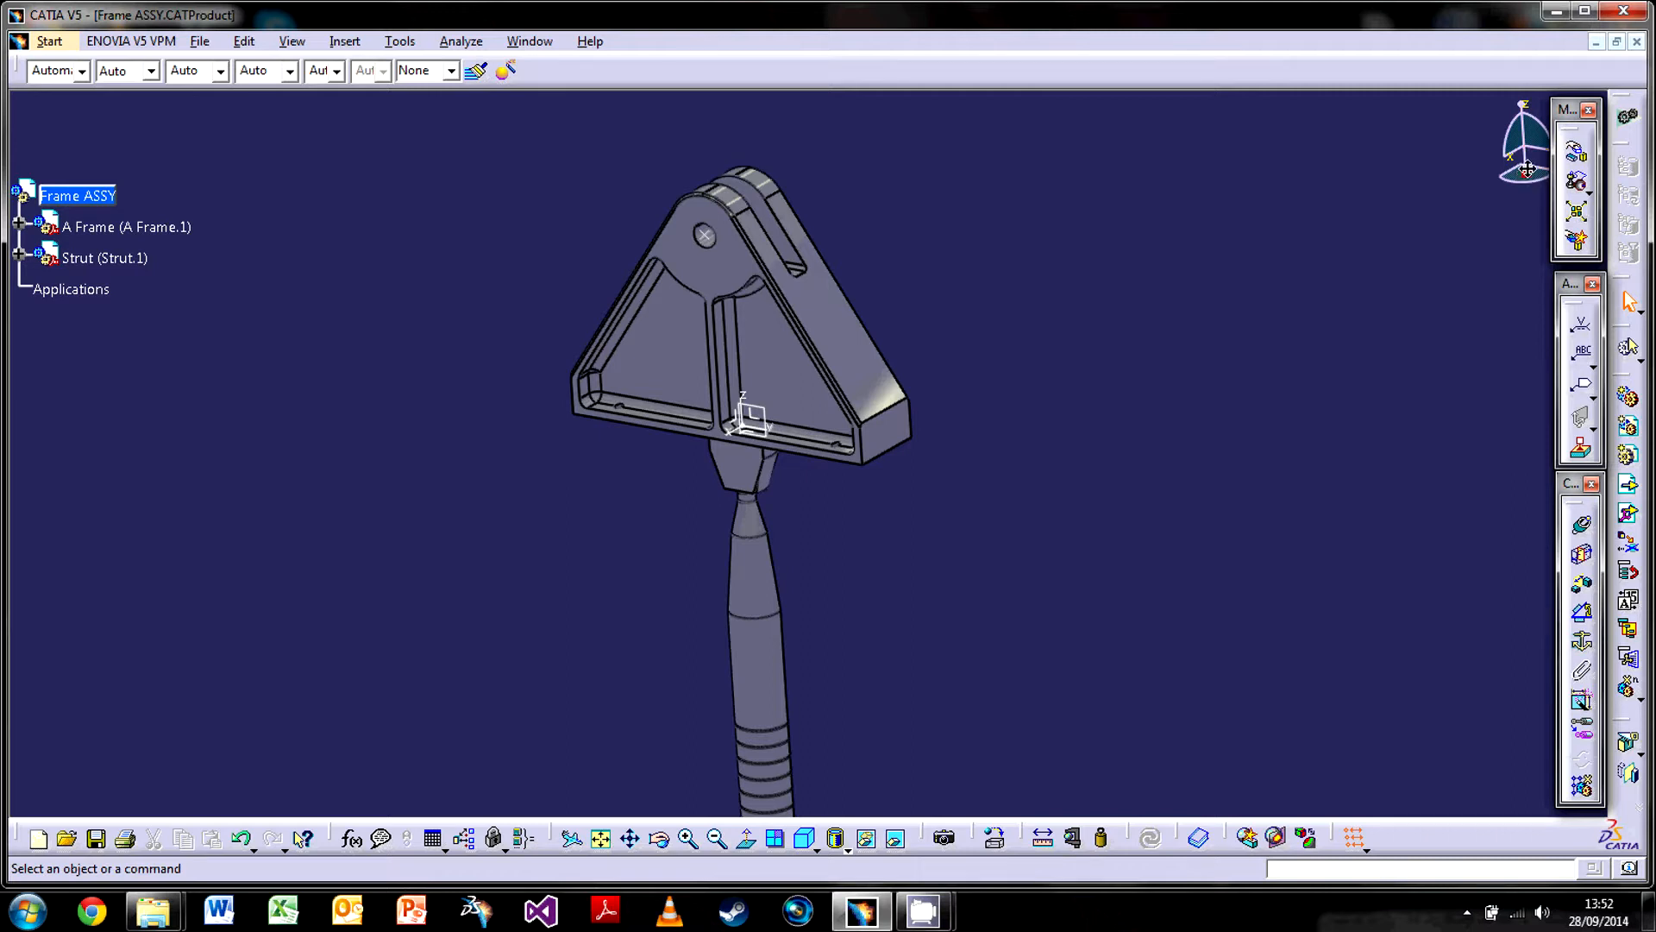
drag(1528, 183, 744, 522)
drag(742, 586, 736, 463)
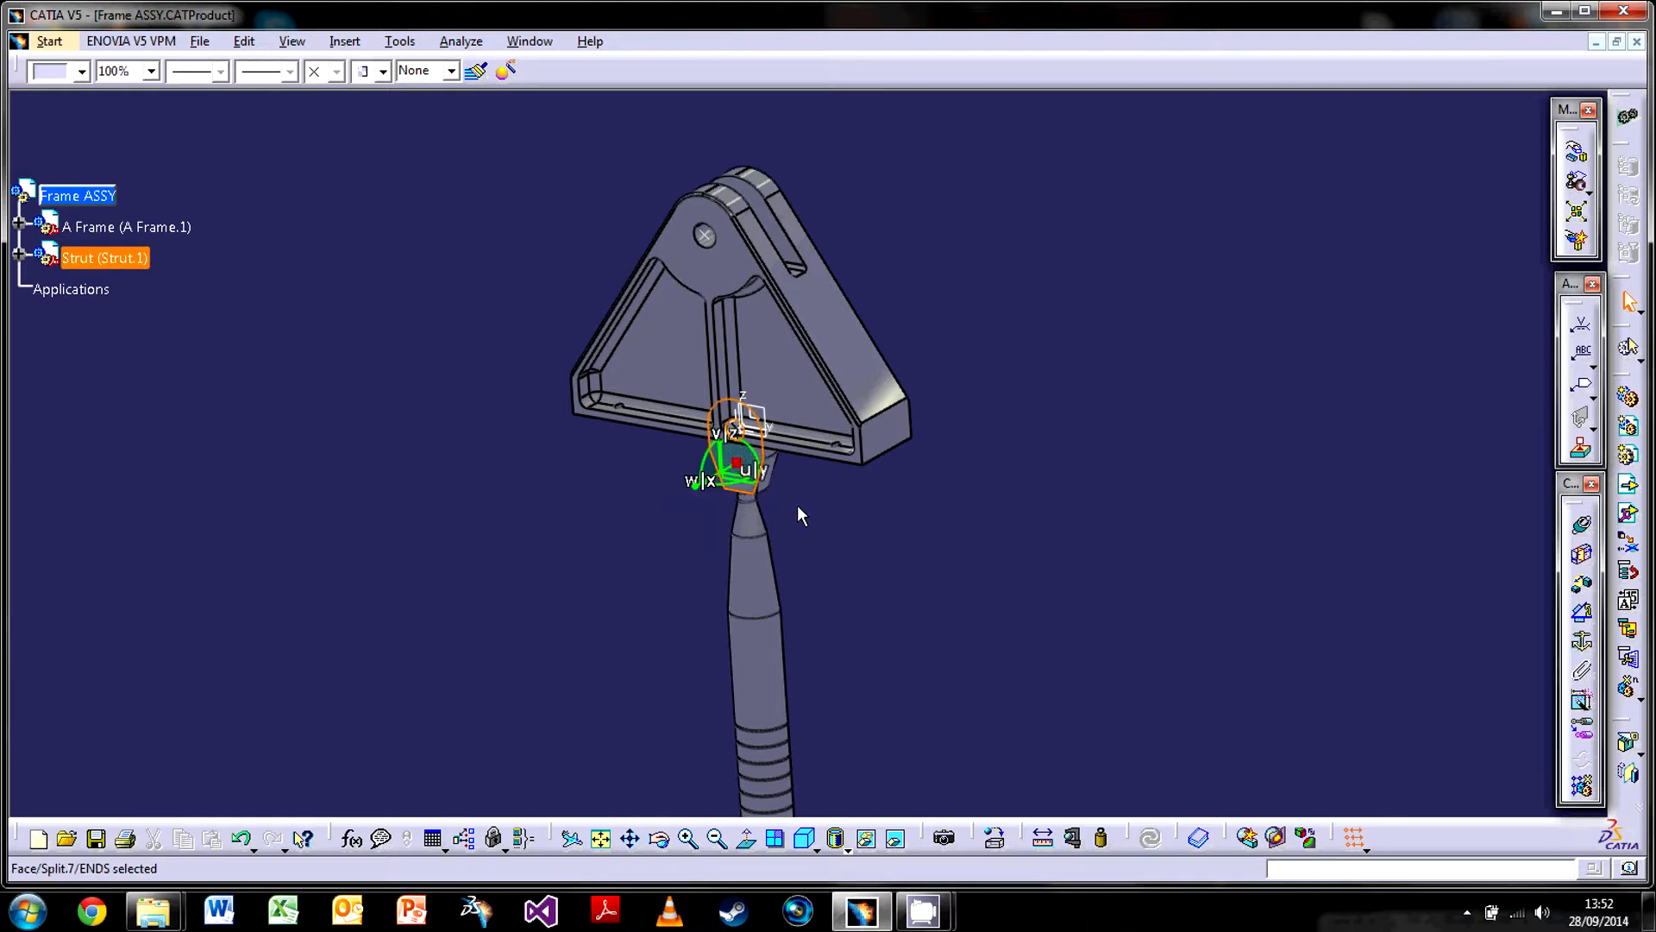
Move the strut down along its z direction with the compass until its upper end is clear of the A frame
middle_drag(856, 629, 914, 371)
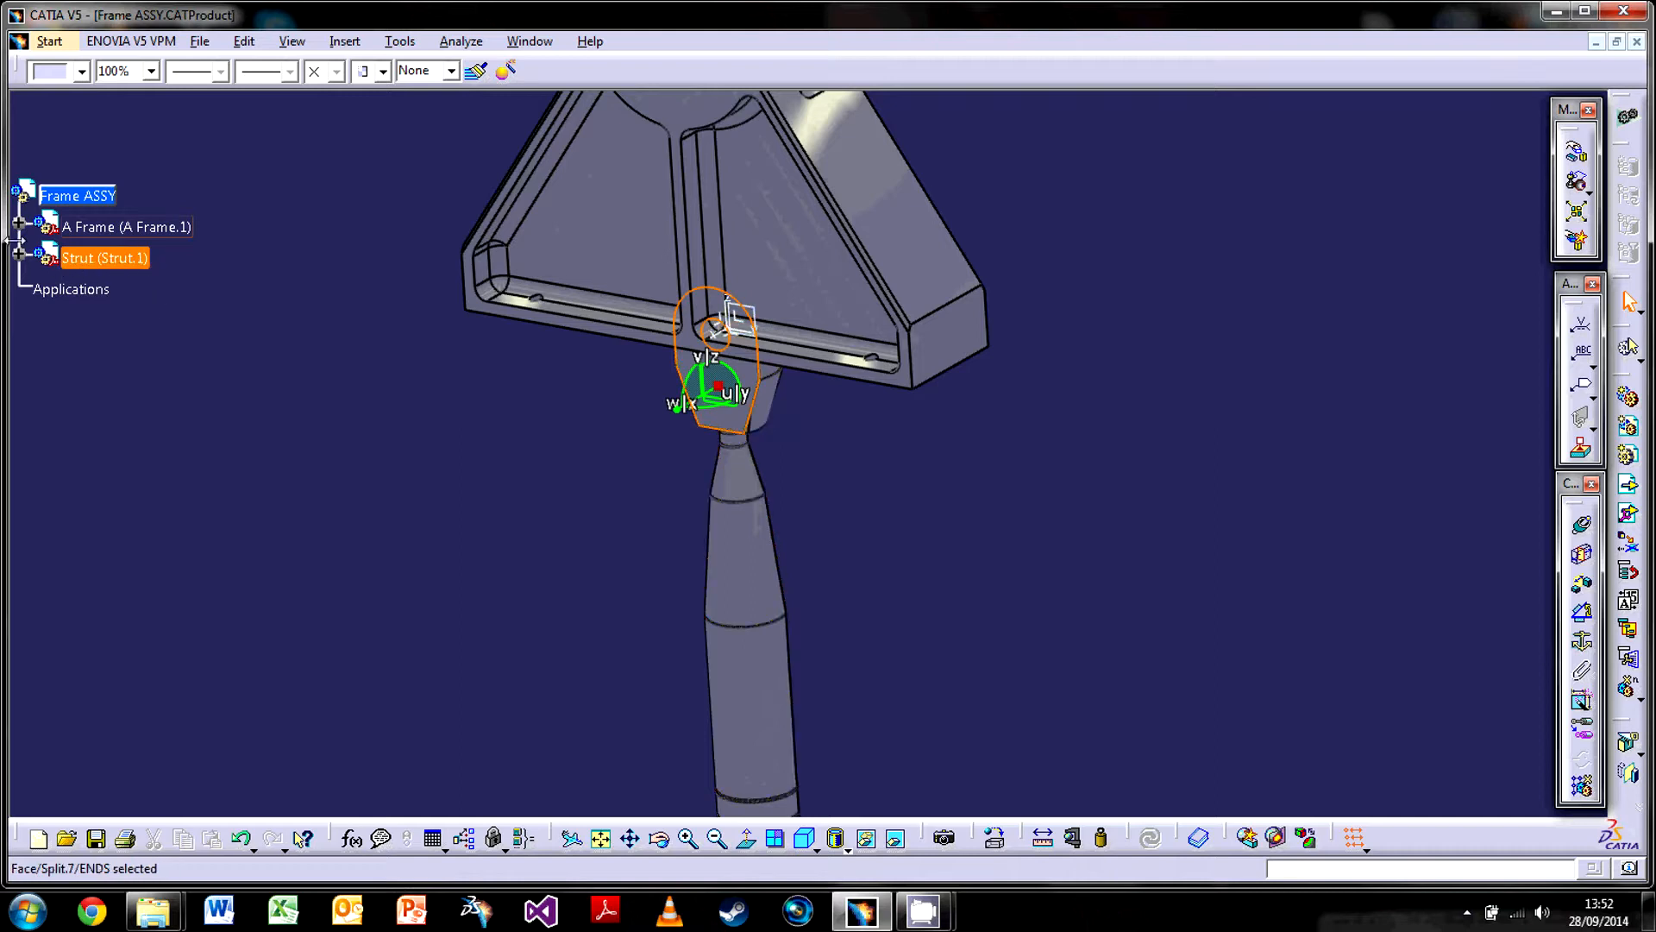
click(713, 386)
drag(708, 379, 733, 509)
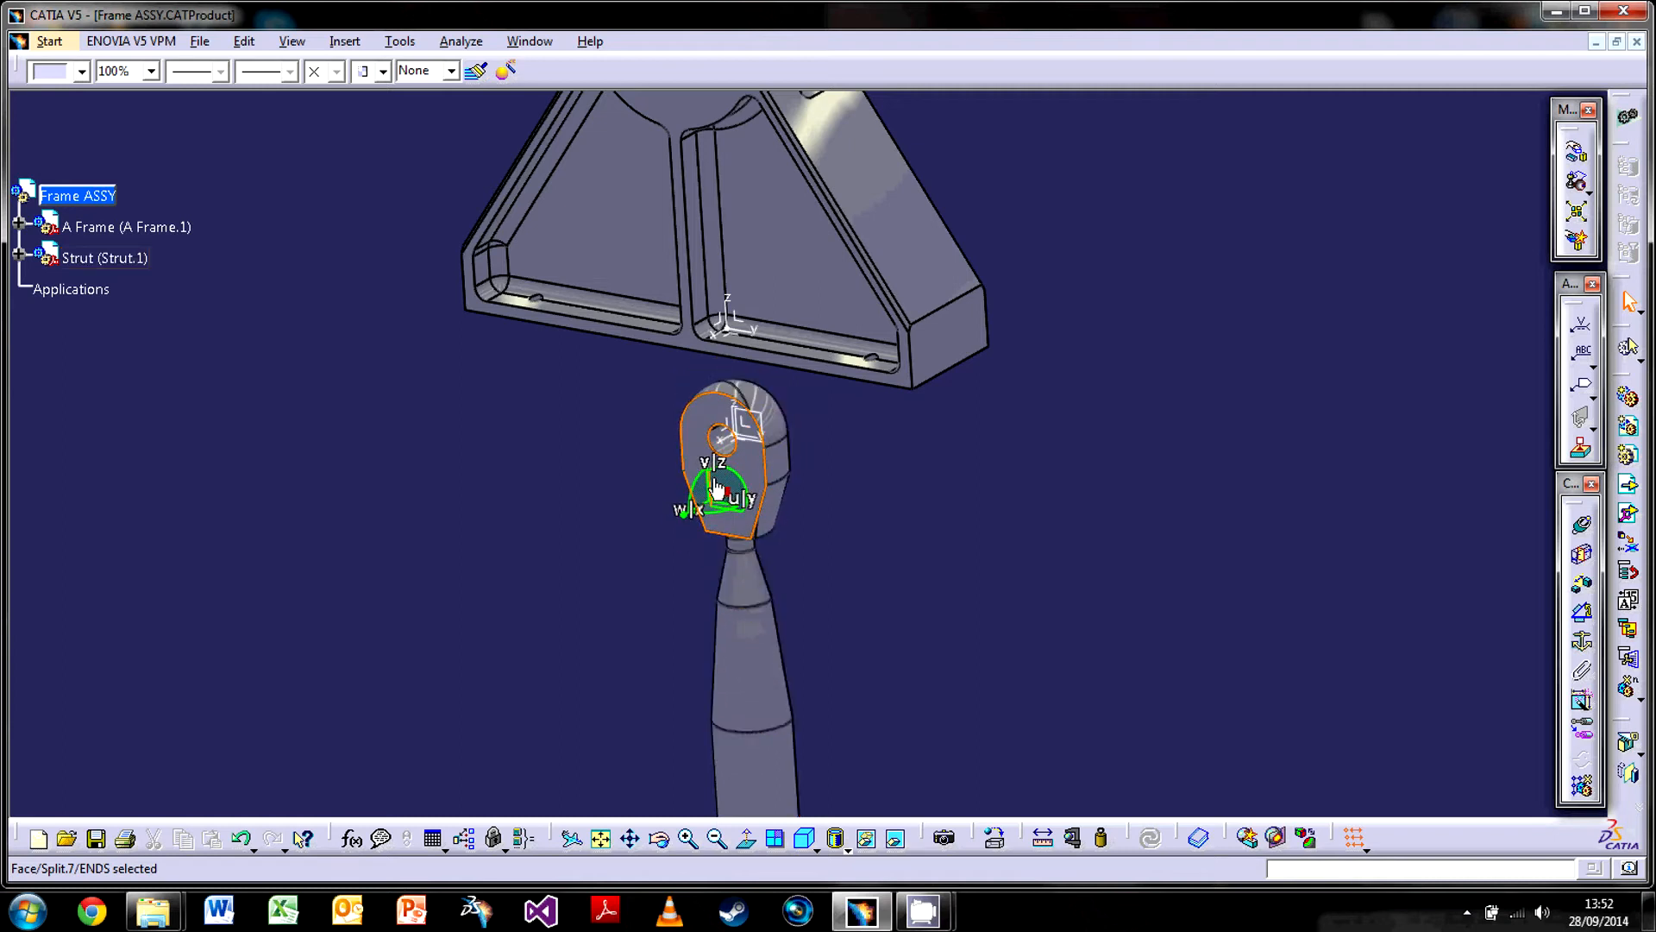
Move the strut slightly up along its z direction with the compass, and view the compass manipulation parameters
mouse_move(660, 497)
middle_down()
mouse_move(696, 532)
mouse_move(649, 518)
middle_up()
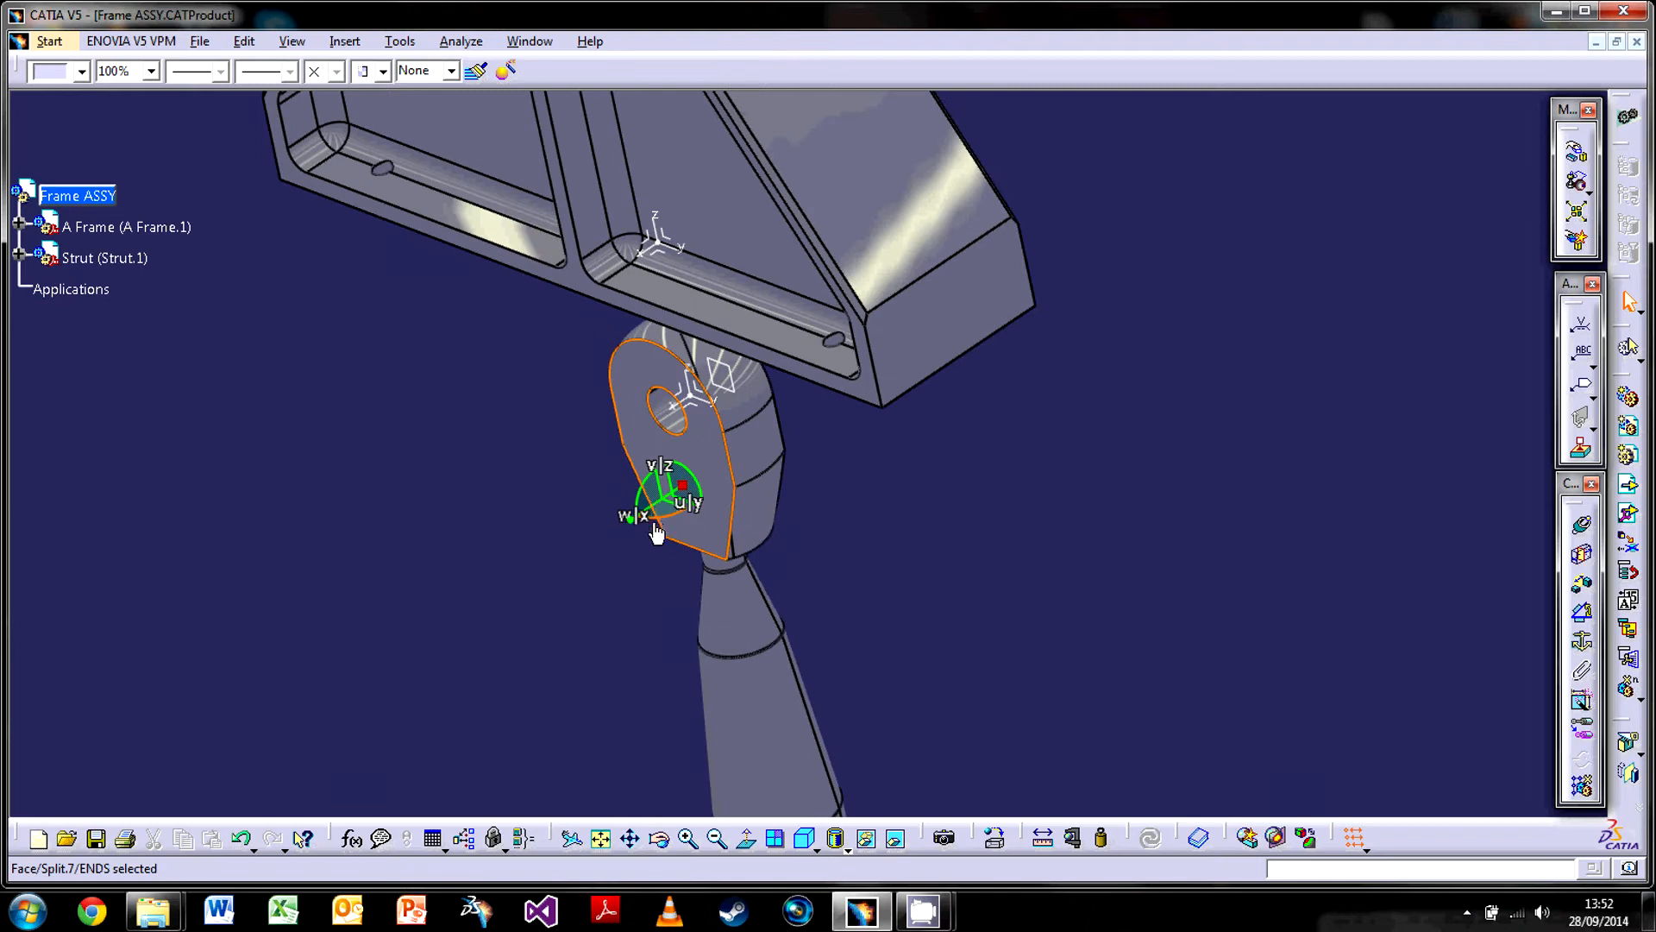
drag(664, 528, 634, 453)
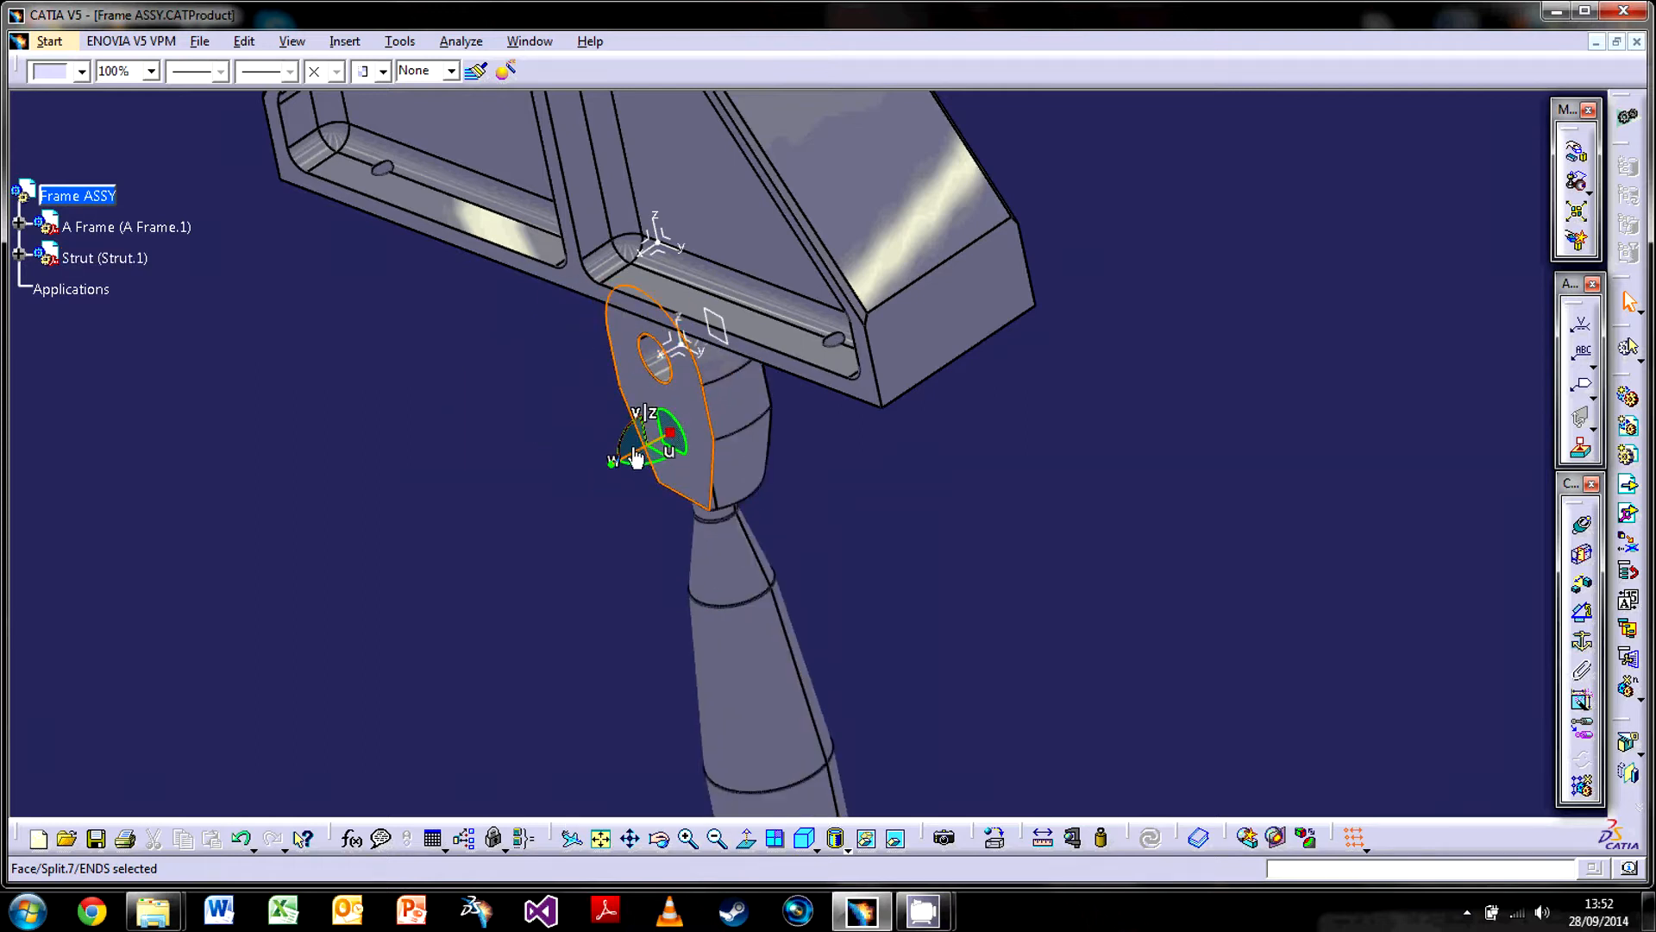
double_click(635, 450)
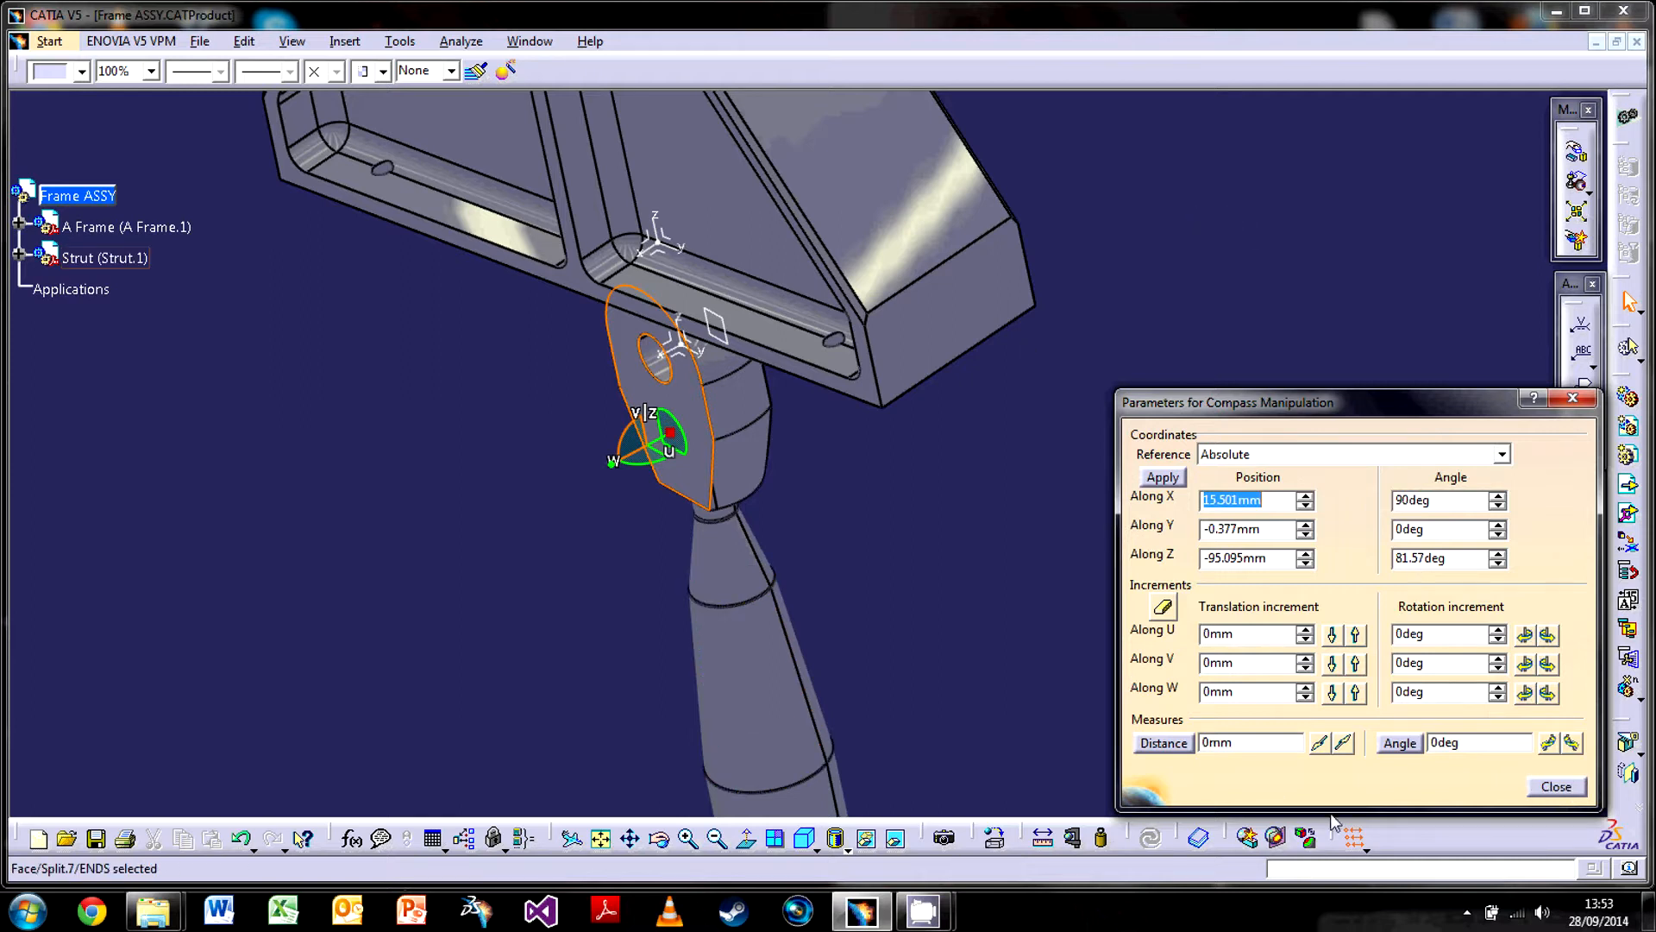
click(1556, 786)
Swing the strut with the compass to above the A frame's slotted apex, and detach the compass from it
mouse_move(1004, 566)
middle_down()
mouse_move(826, 514)
mouse_move(872, 628)
mouse_move(774, 457)
mouse_move(793, 500)
middle_up()
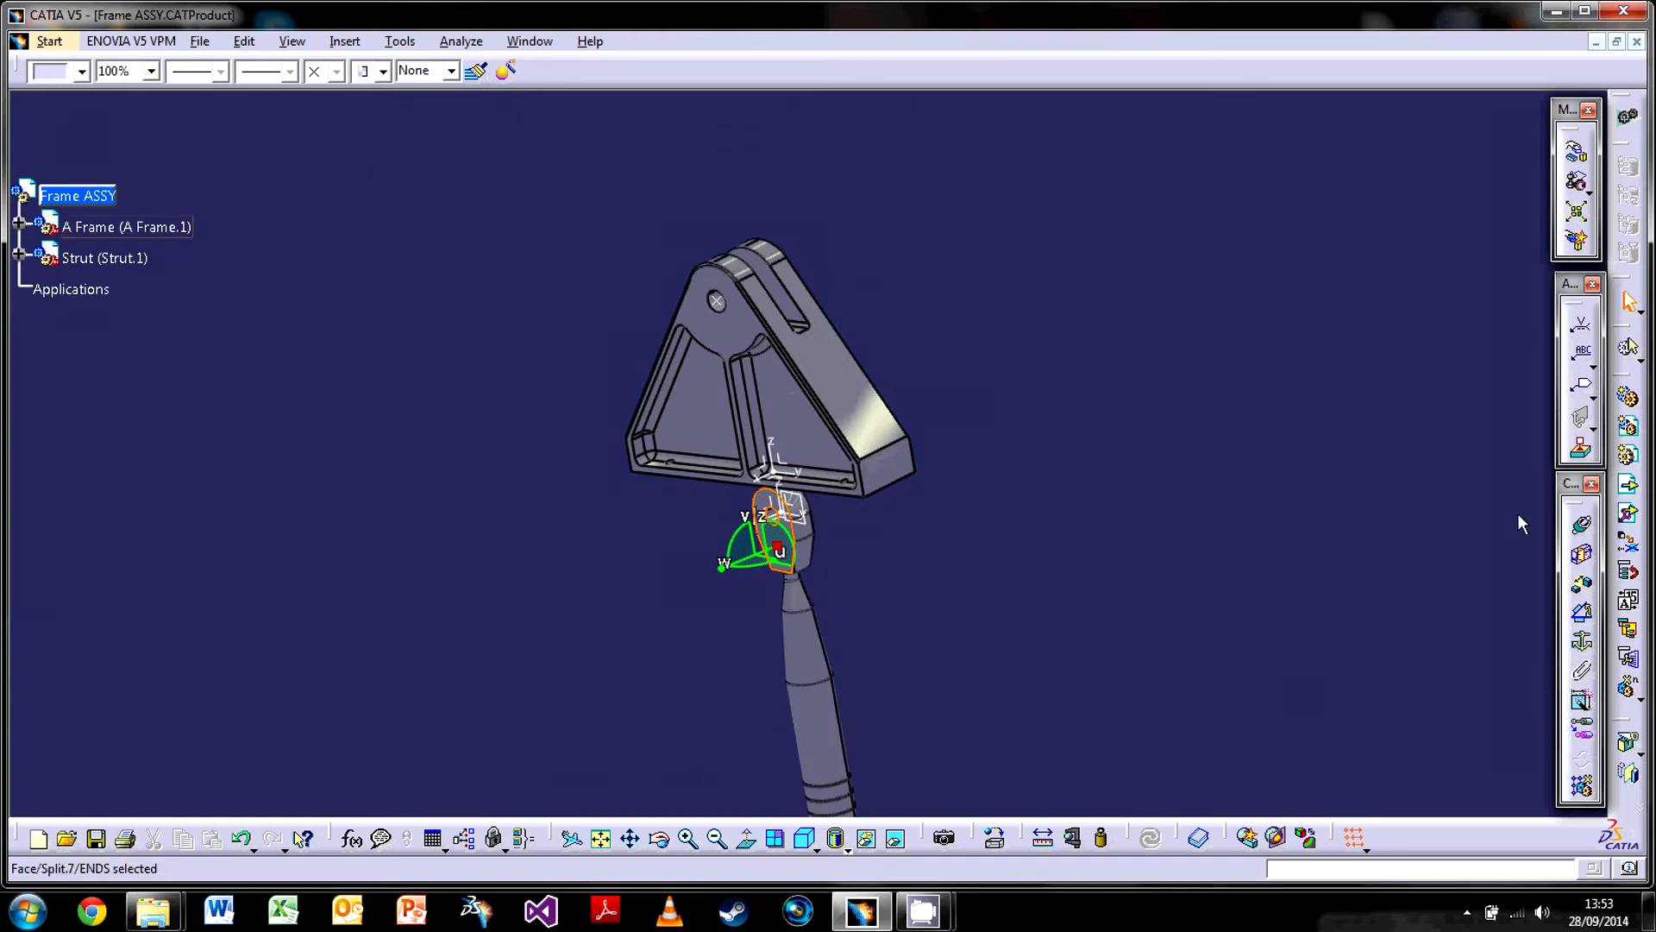
middle_drag(800, 558, 780, 591)
drag(769, 591, 709, 192)
drag(977, 249, 1035, 289)
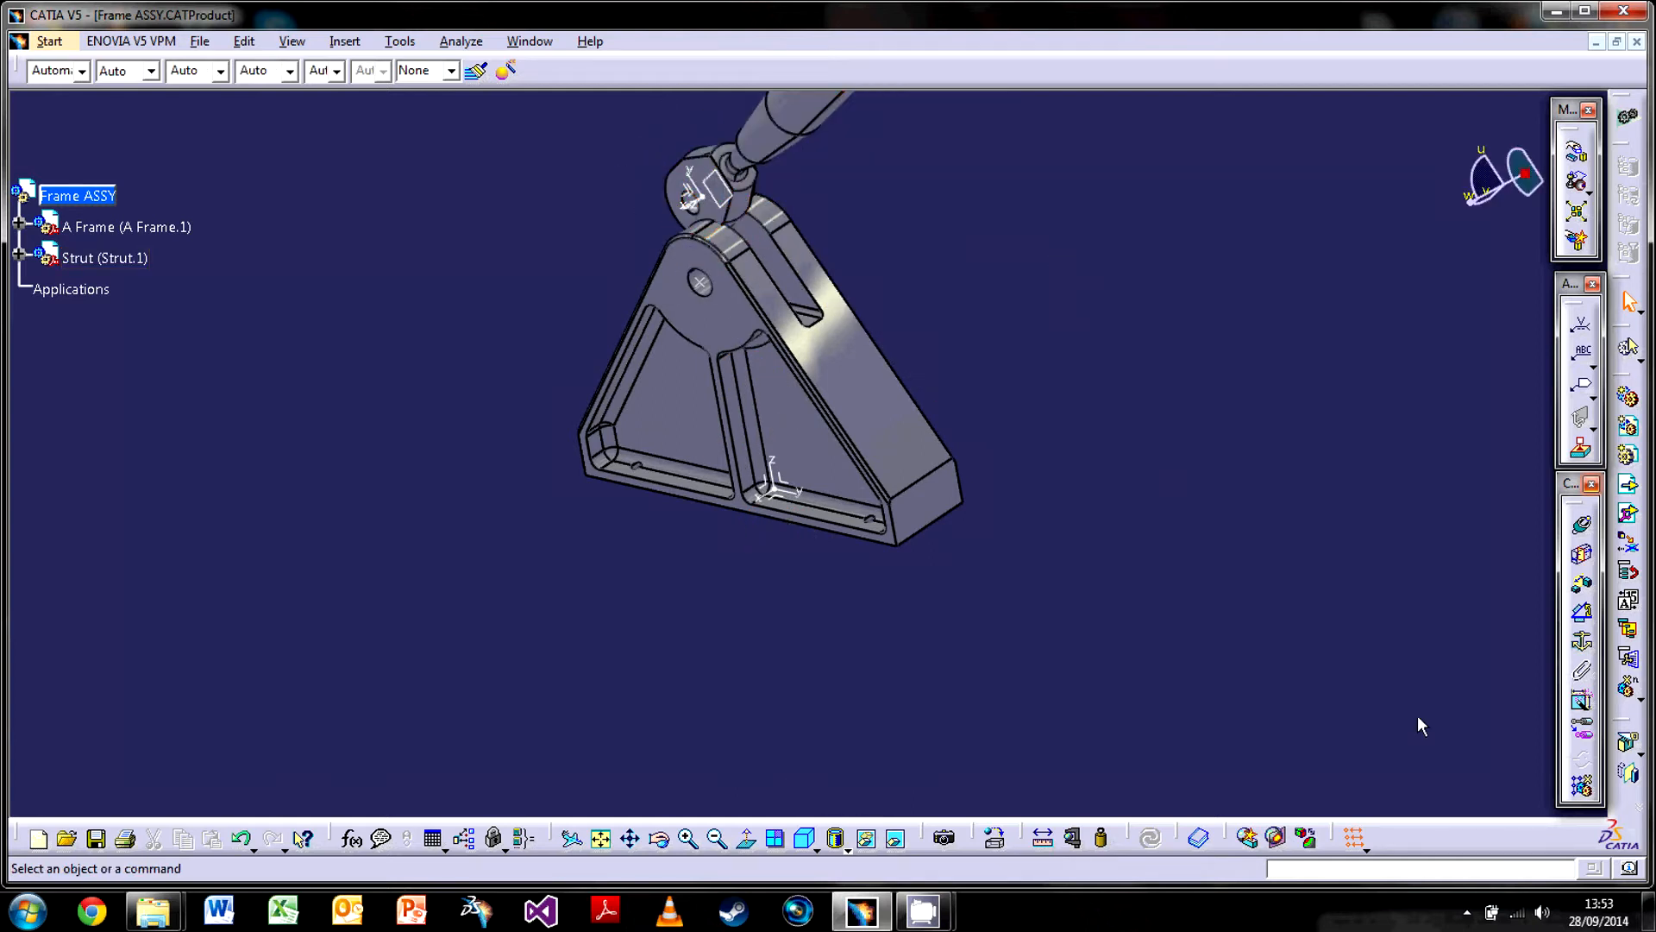
Shift the strut along the Y axis with the Manipulation command, slightly away from the A frame's slotted apex
click(1574, 155)
middle_drag(1131, 346, 1080, 492)
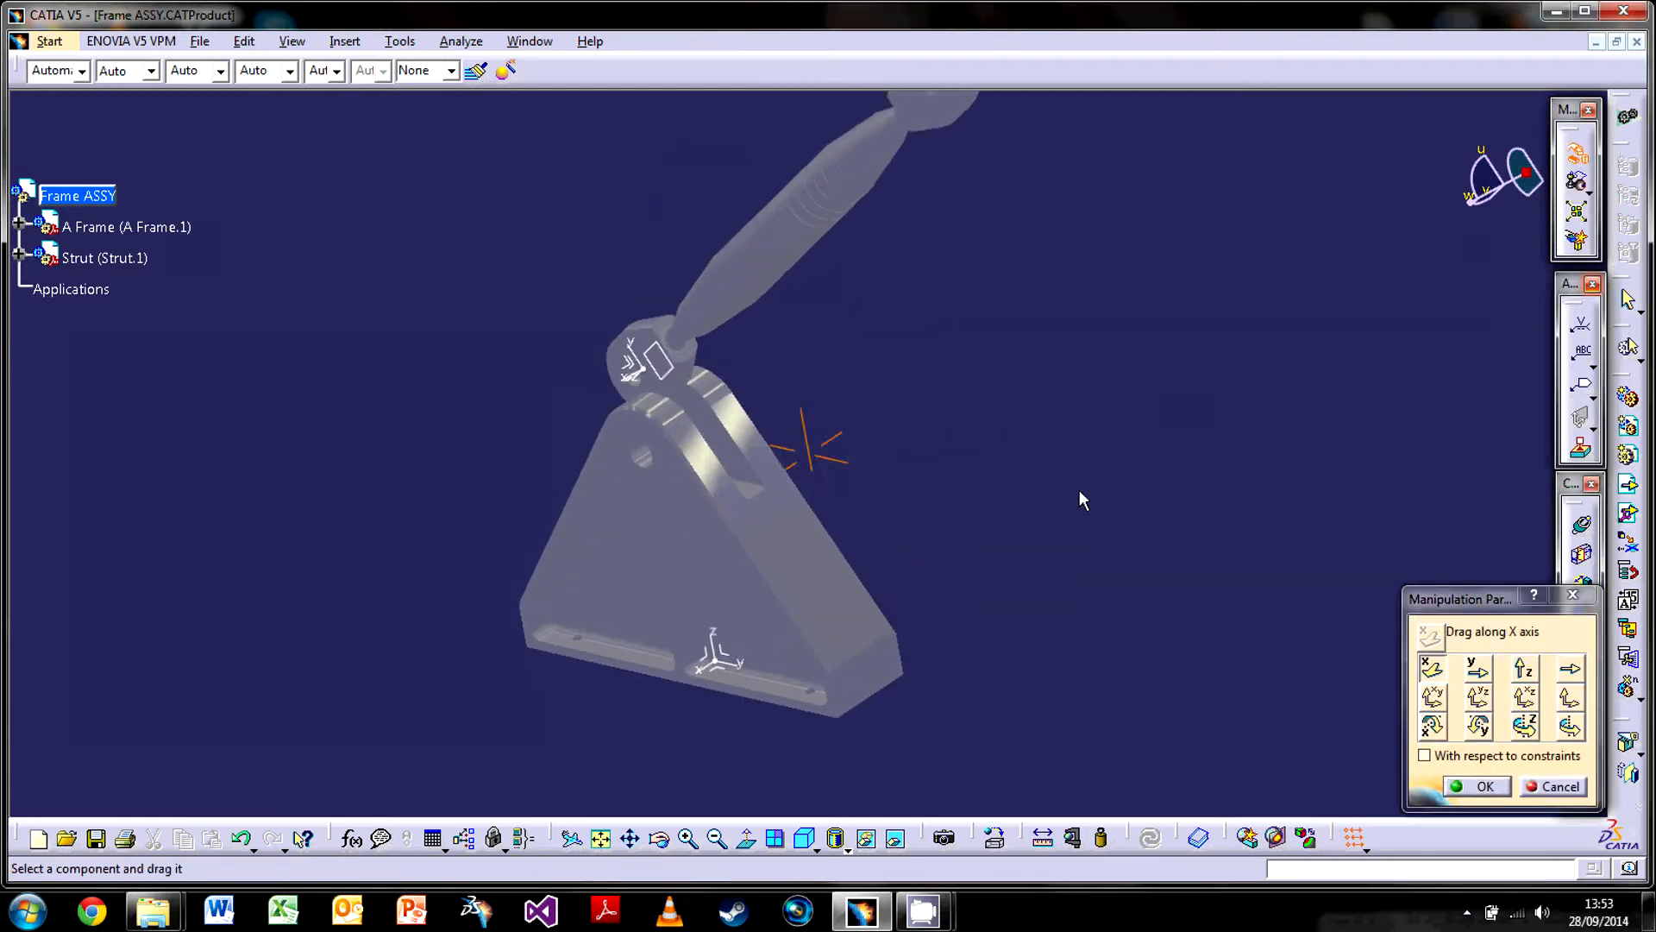
click(1480, 677)
drag(781, 271, 732, 246)
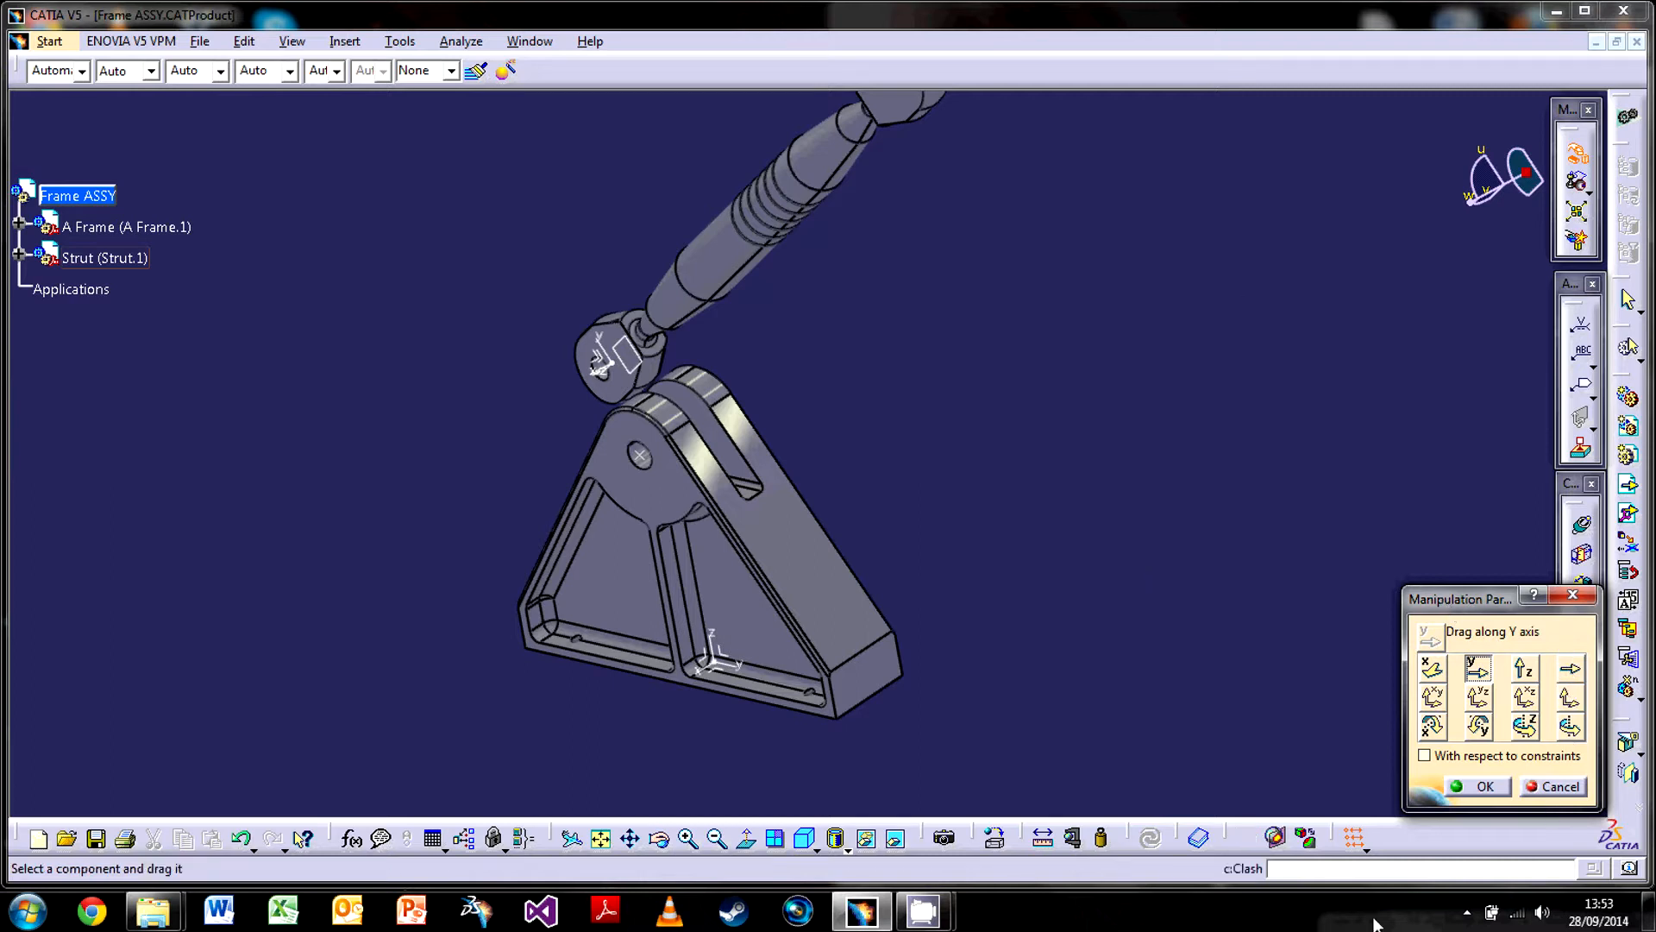
click(1485, 787)
Undock the Constraints toolbar and float it horizontally beside the model
mouse_move(1078, 630)
middle_down()
mouse_move(1093, 582)
mouse_move(806, 444)
middle_up()
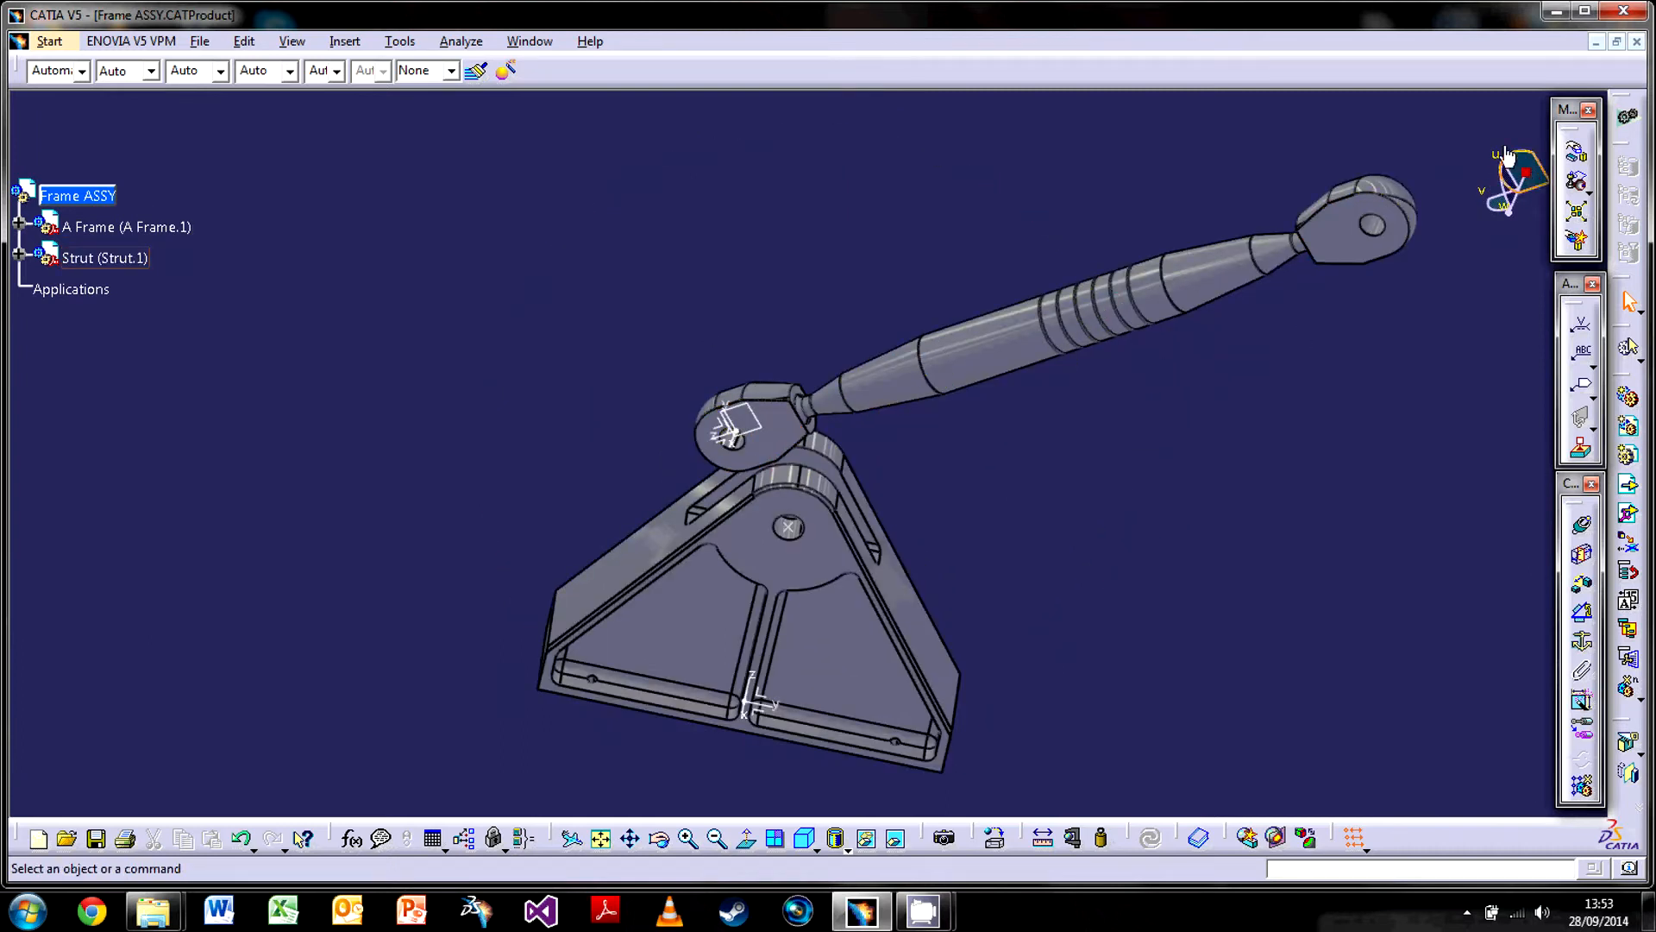
drag(1531, 179, 1519, 177)
middle_drag(1082, 458, 969, 436)
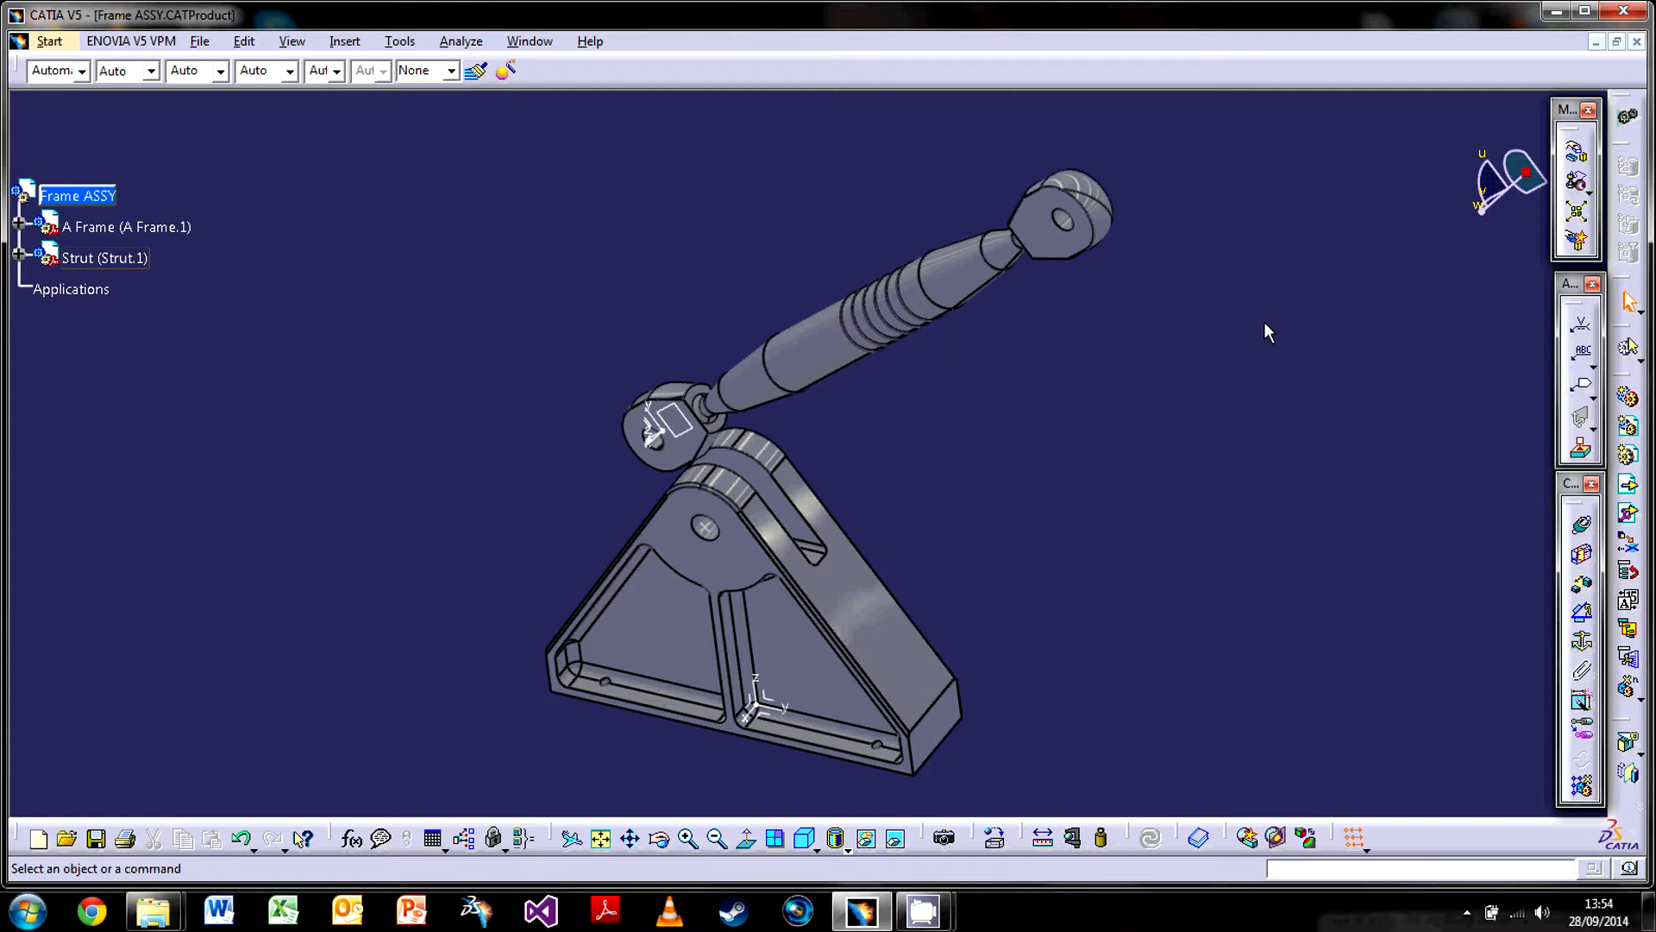
middle_drag(1141, 431, 878, 716)
middle_drag(697, 400, 806, 289)
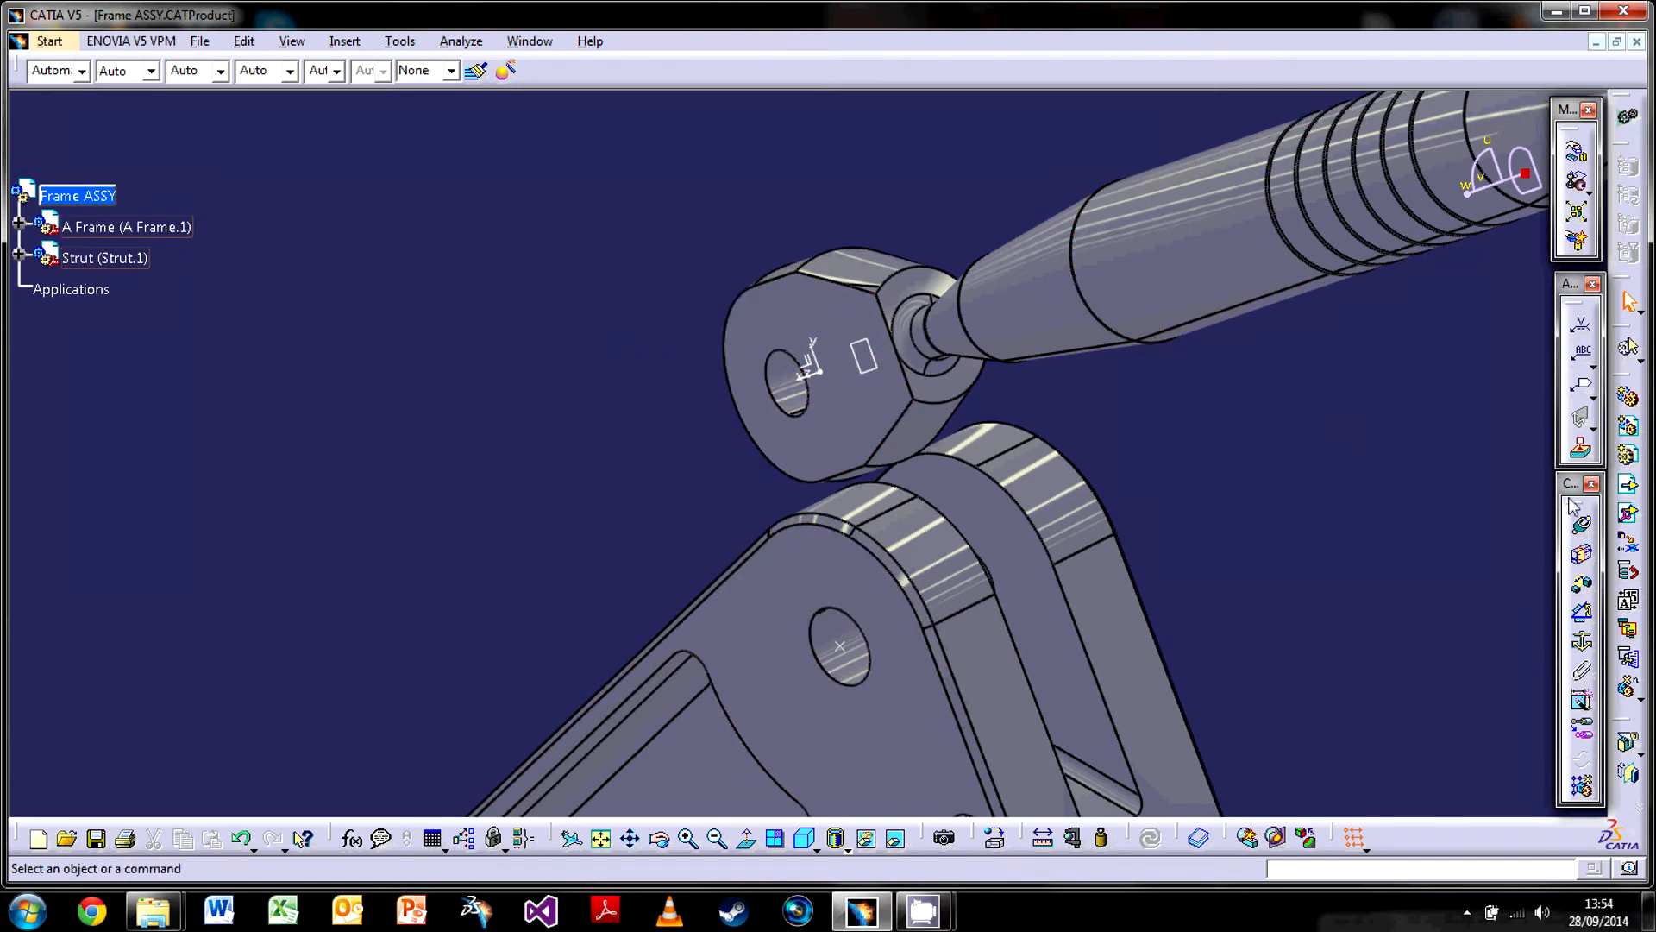
drag(1575, 497, 1260, 407)
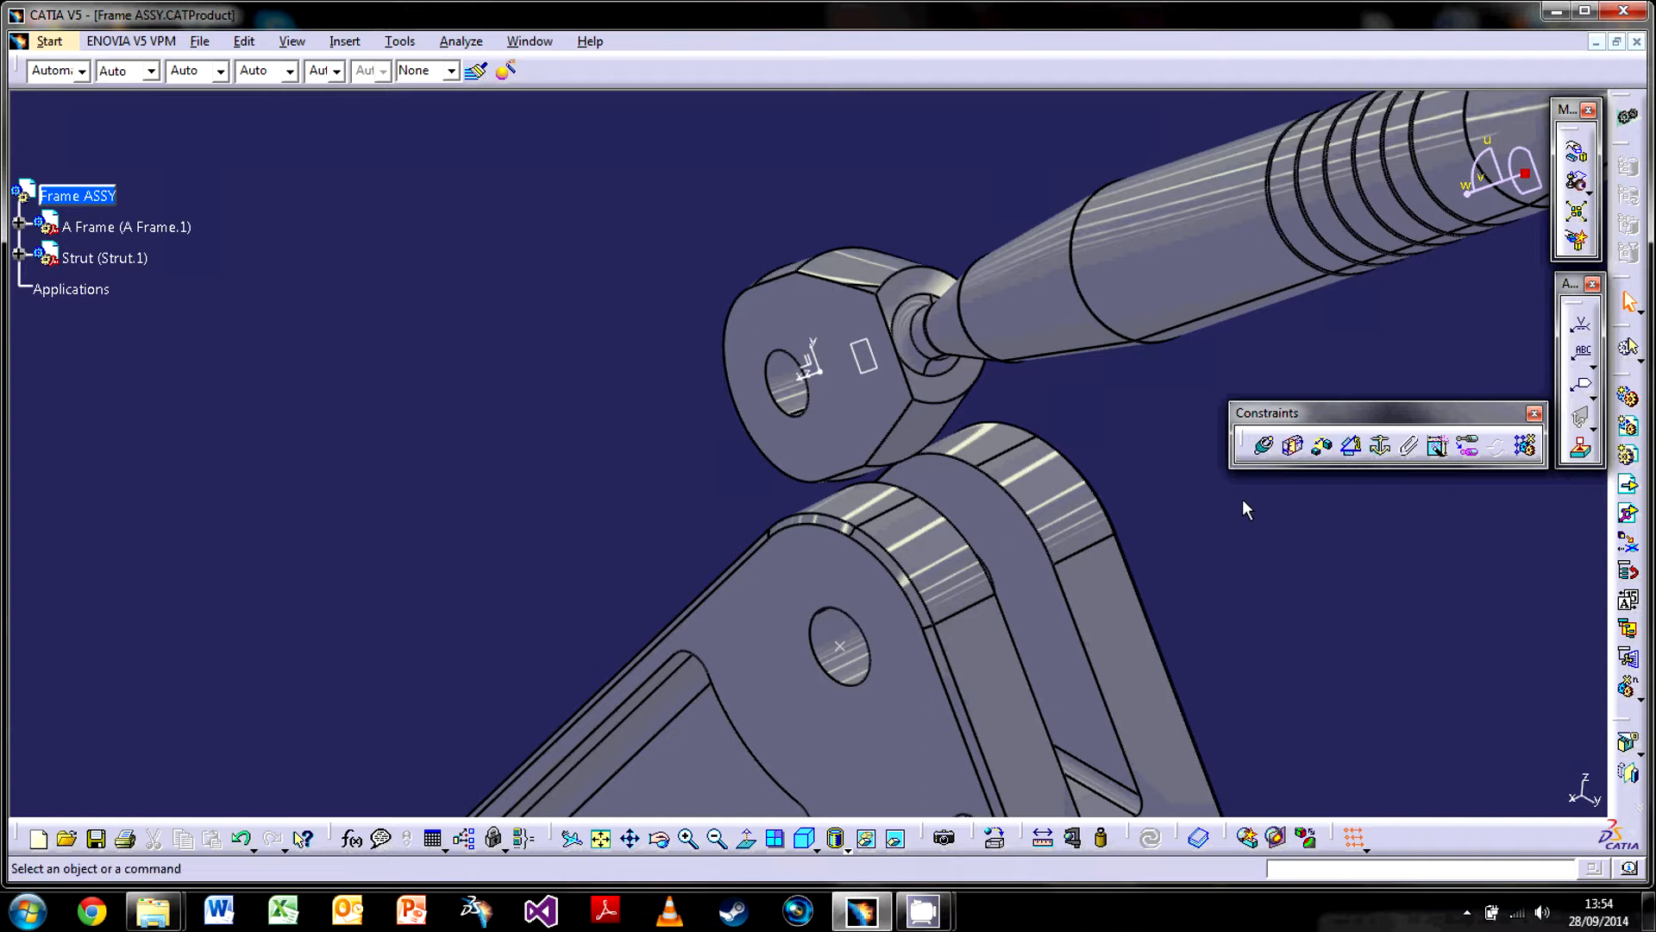
middle_drag(1248, 529, 1085, 474)
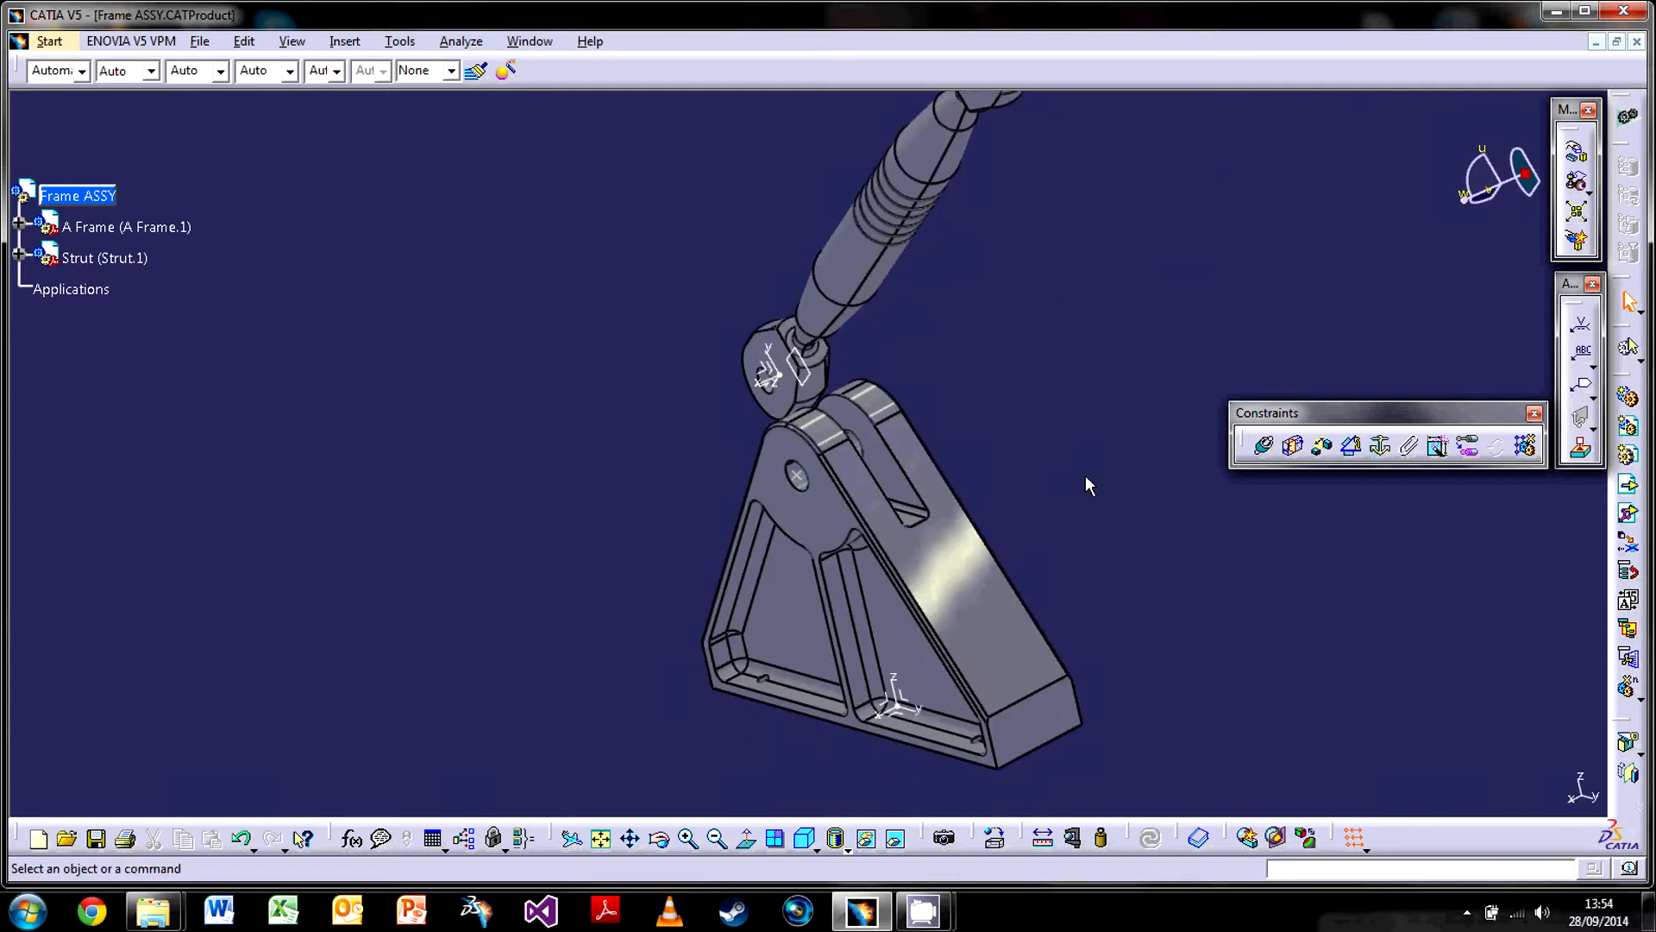
middle_drag(670, 374, 517, 403)
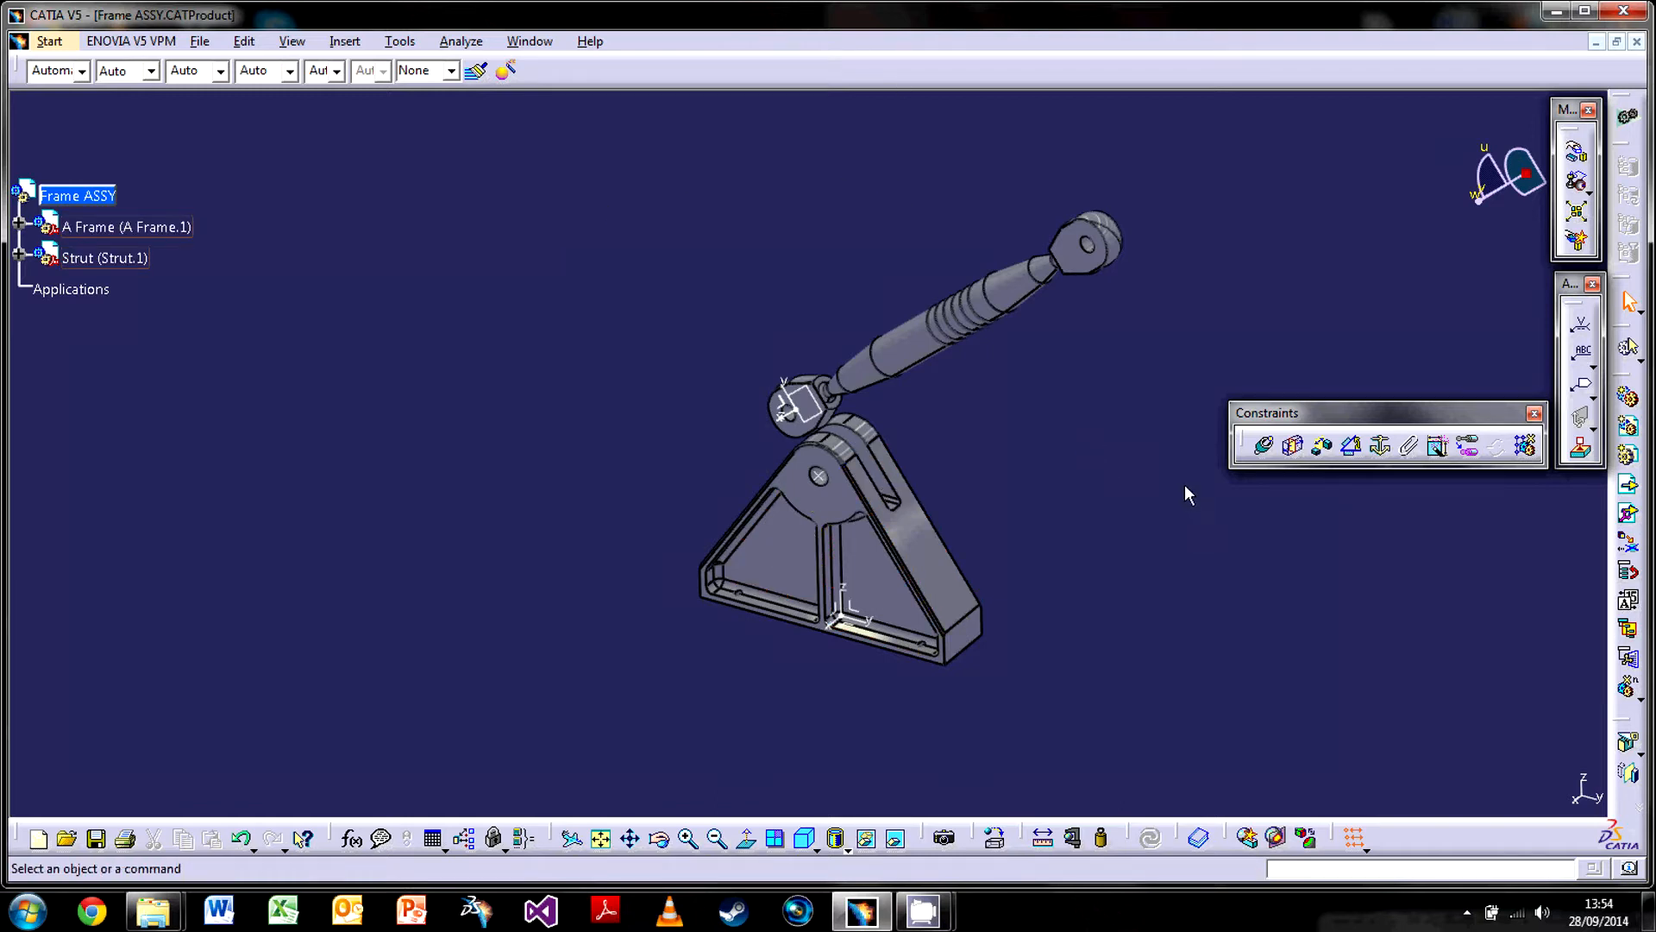
Fix the A Frame component in space, and inspect the new constraint under Constraints in the specification tree
click(129, 227)
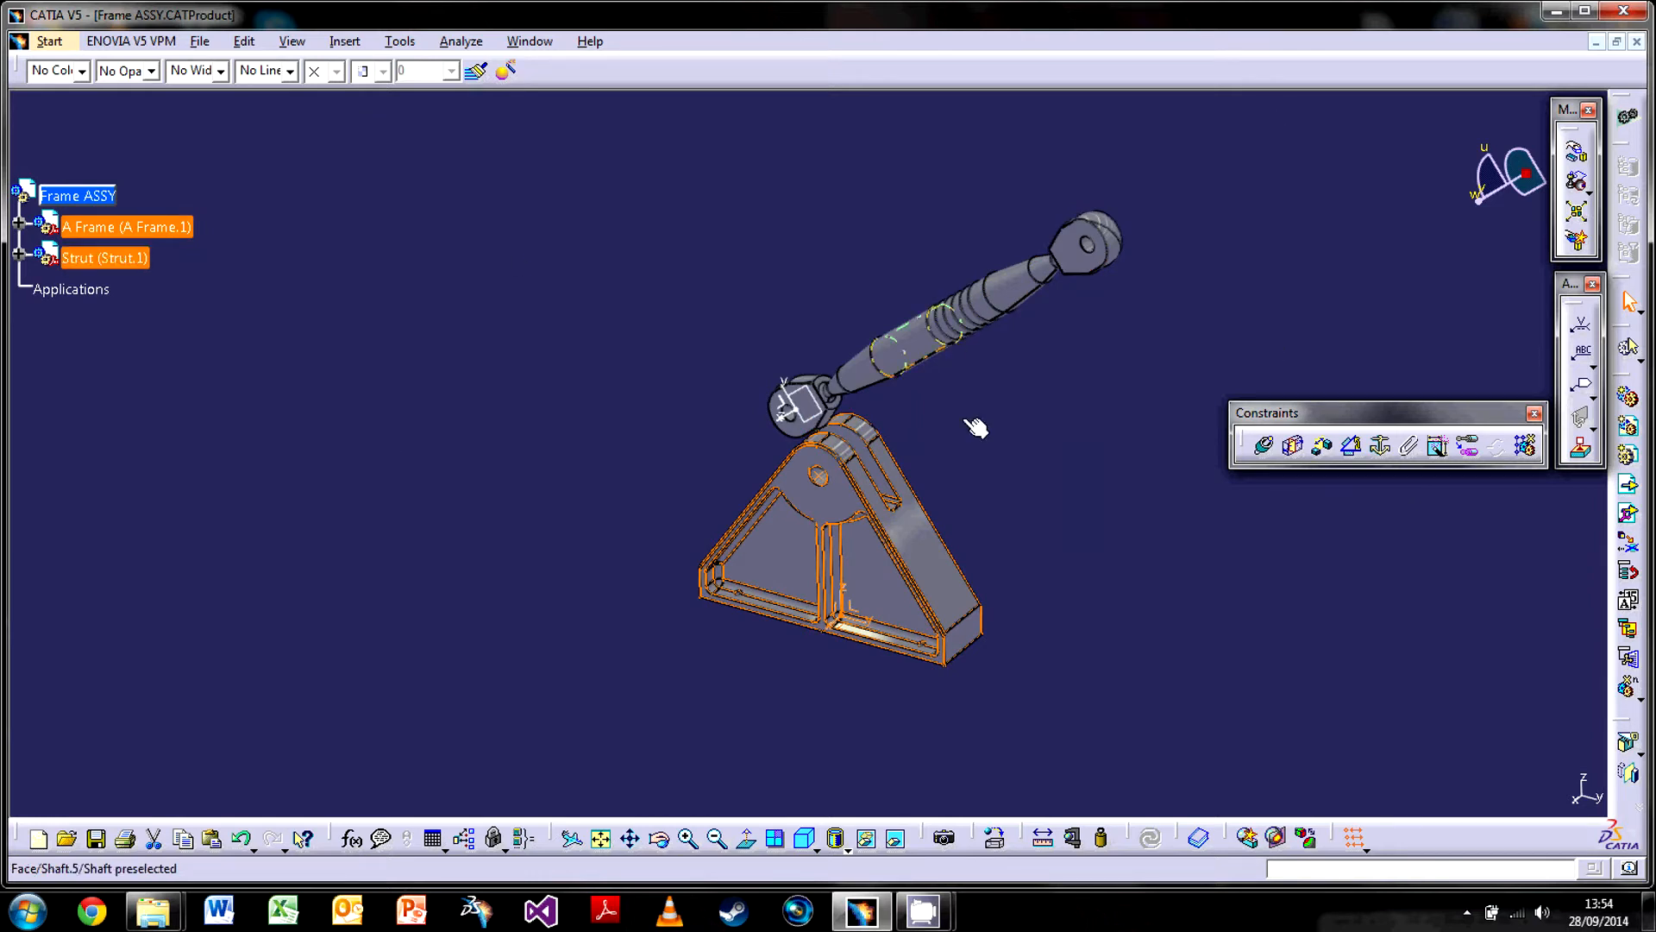
click(1386, 451)
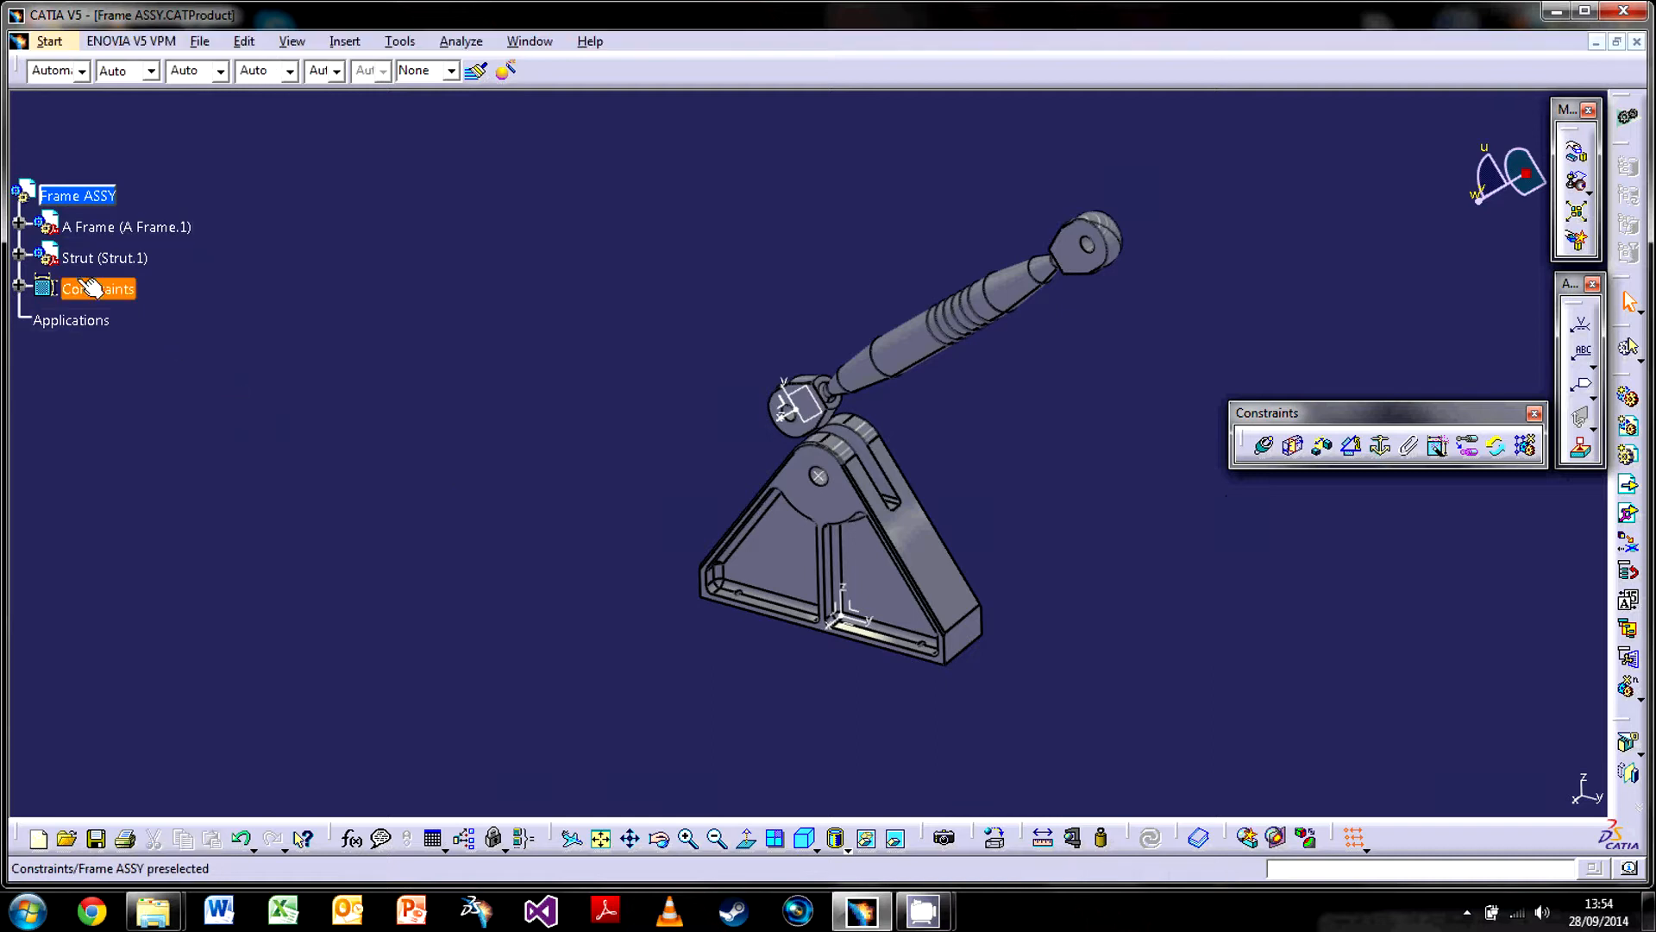
click(19, 285)
click(138, 320)
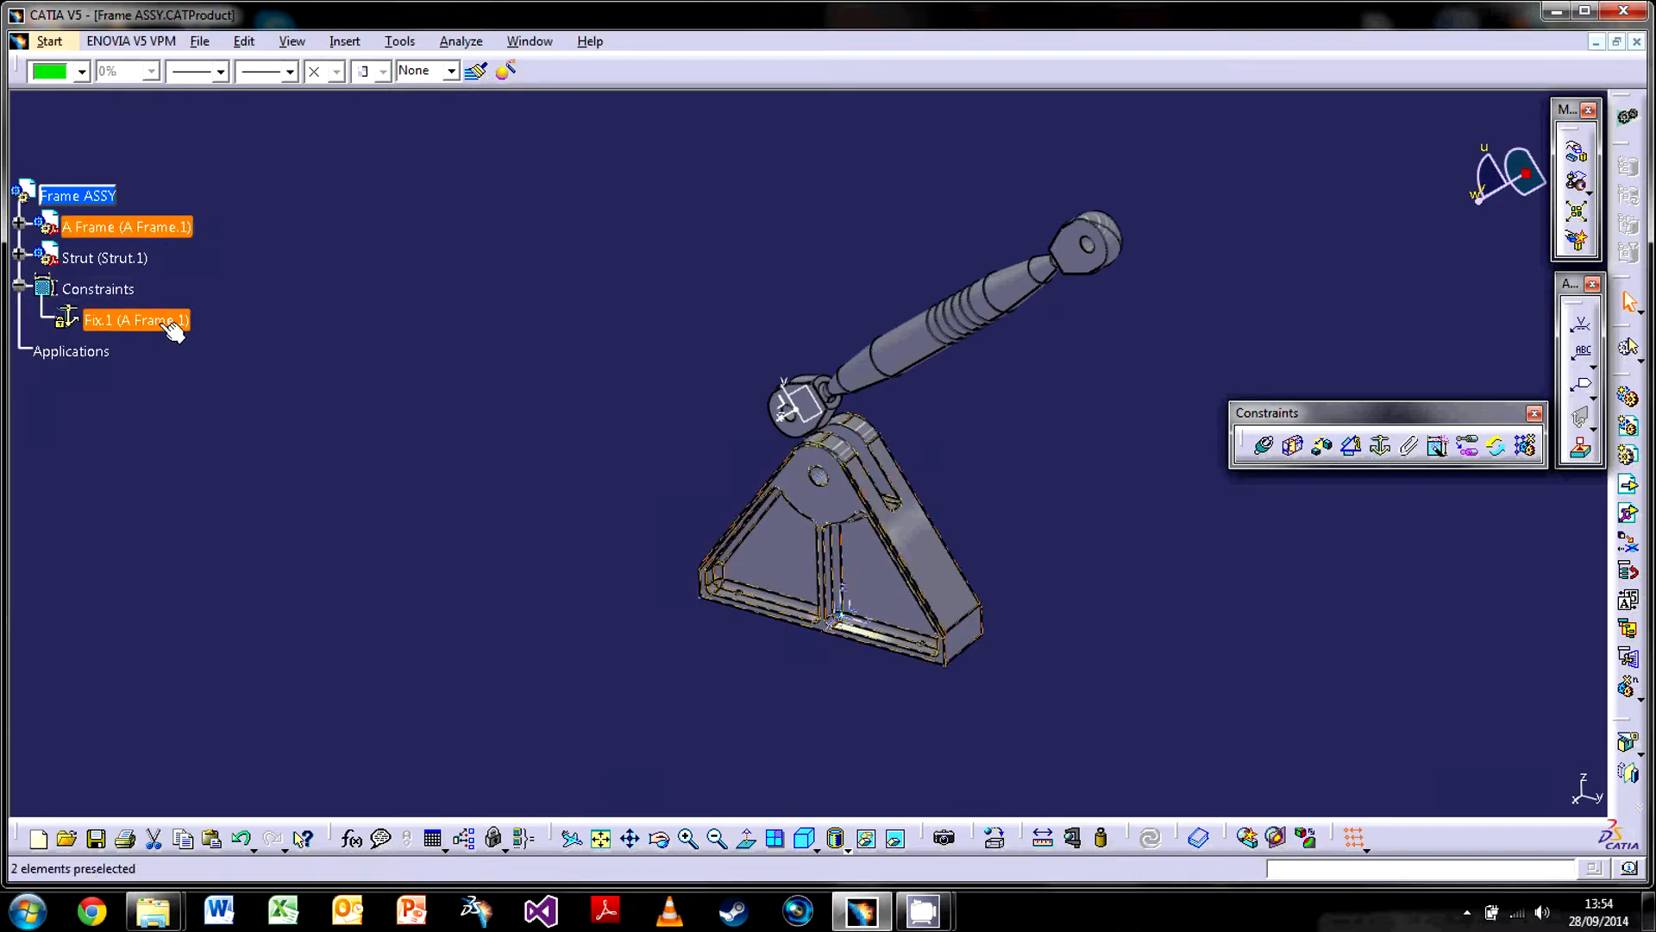
click(632, 470)
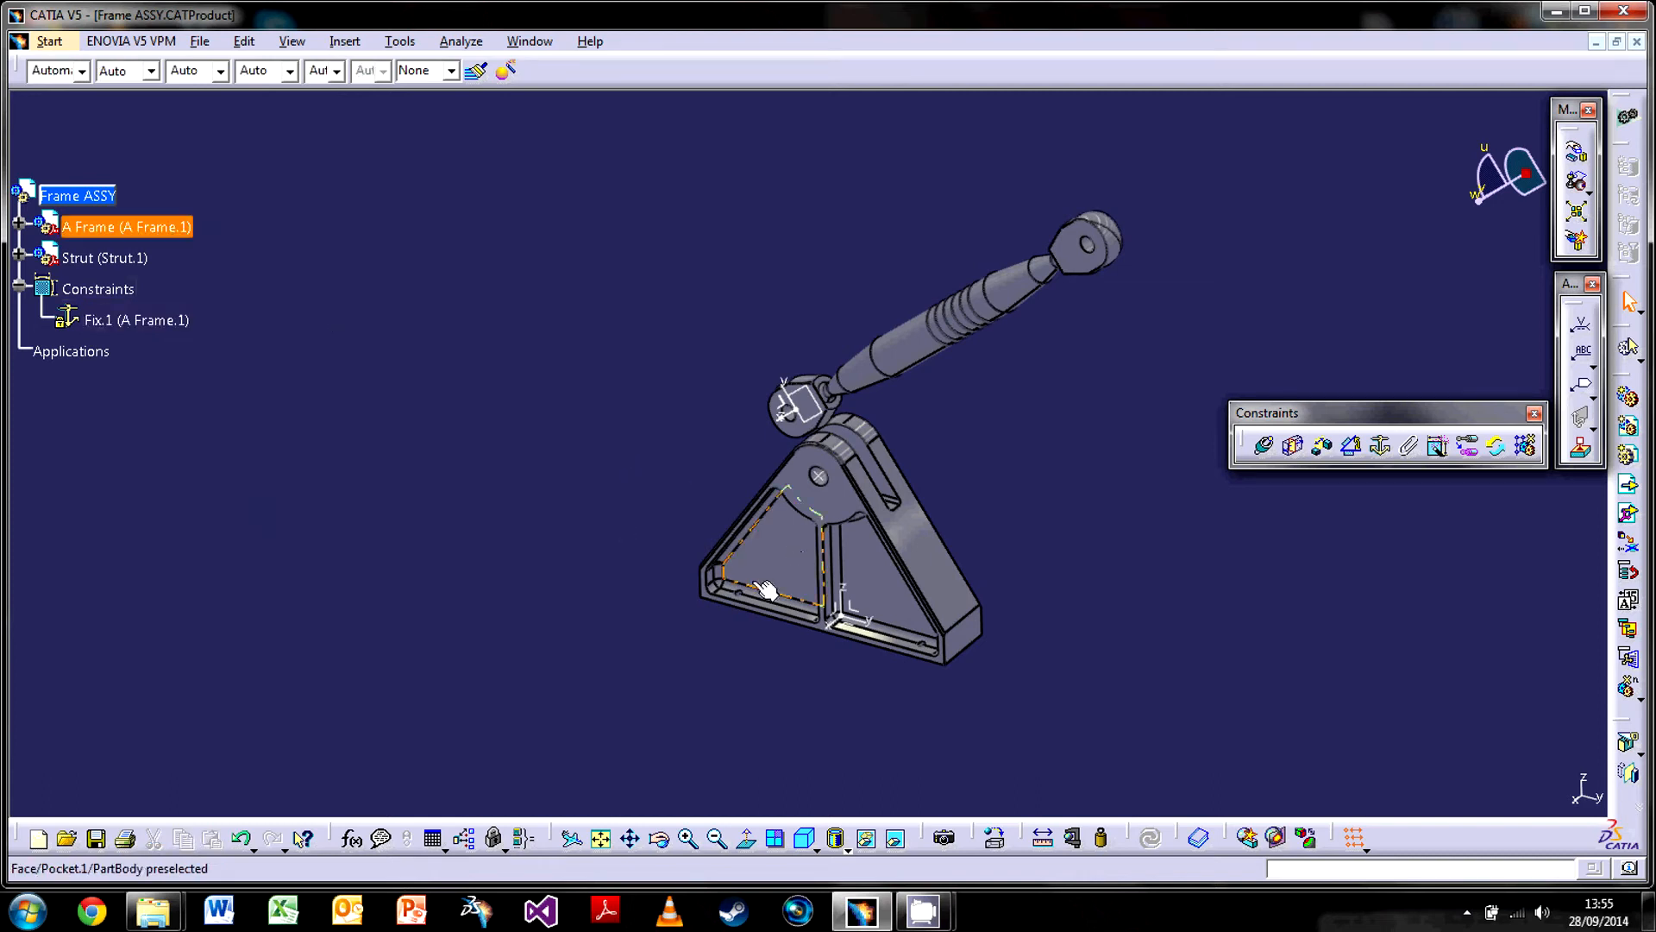
Start a Coincidence constraint and turn off the assistant's future prompts
mouse_move(871, 630)
middle_down()
mouse_move(752, 453)
mouse_move(825, 540)
middle_up()
mouse_move(771, 662)
middle_down()
mouse_move(841, 459)
mouse_move(880, 484)
mouse_move(788, 526)
mouse_move(806, 513)
middle_up()
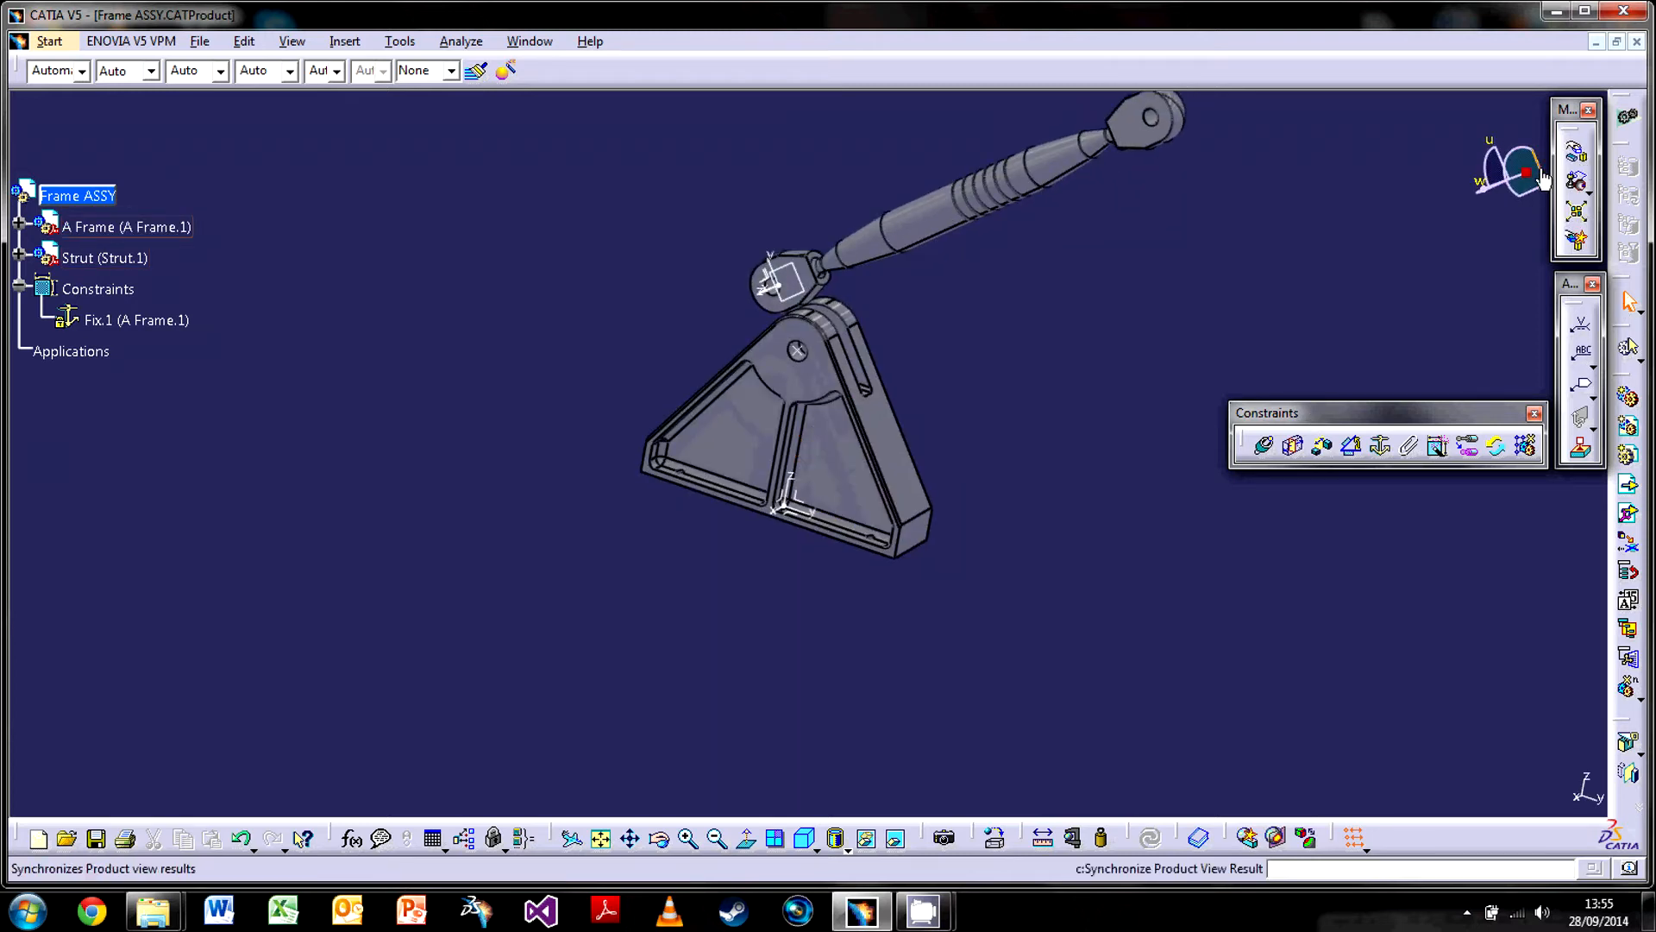
mouse_move(1000, 395)
middle_down()
mouse_move(721, 470)
mouse_move(716, 540)
middle_up()
mouse_move(739, 684)
middle_down()
mouse_move(831, 562)
mouse_move(845, 582)
middle_up()
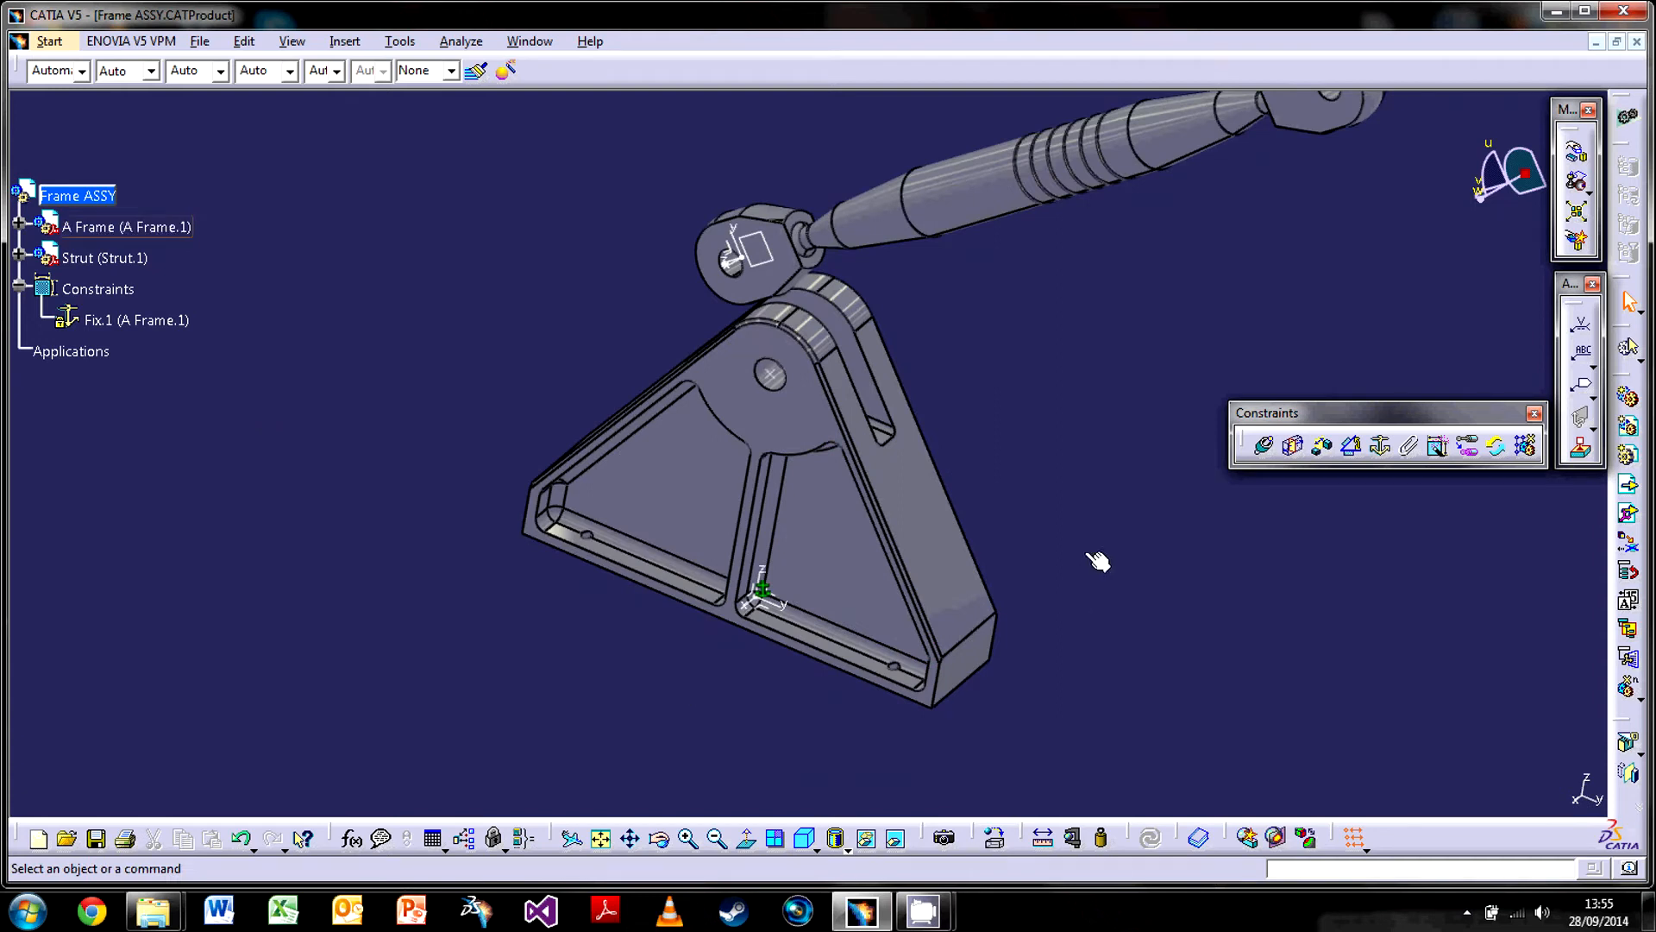
middle_drag(516, 331, 467, 407)
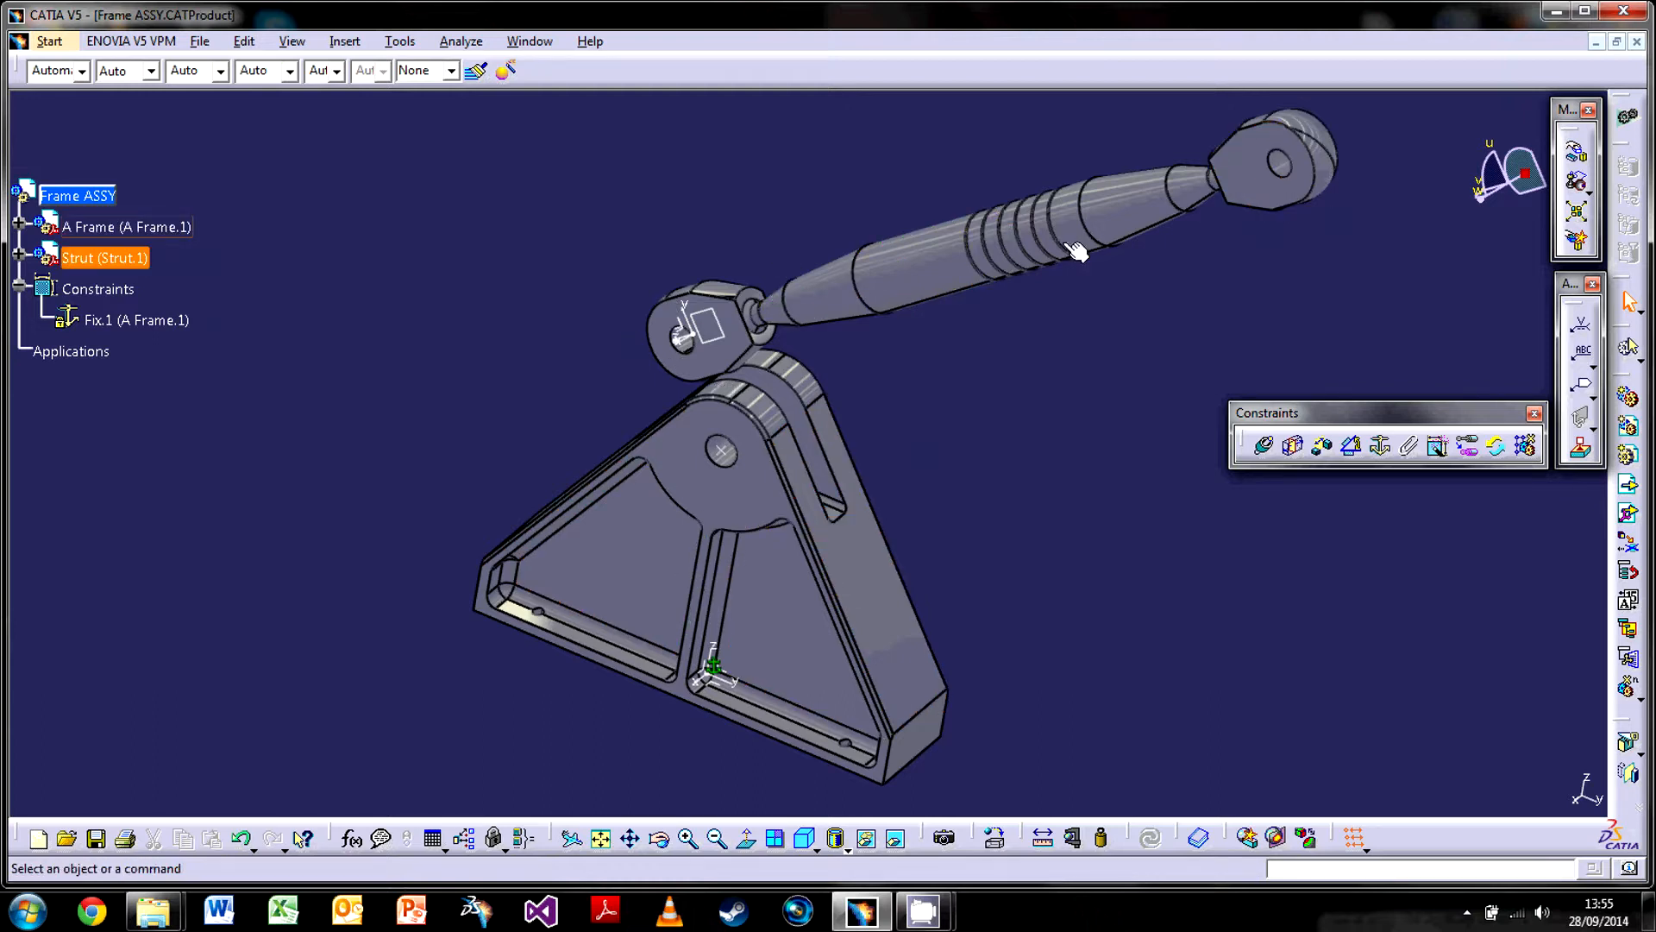
middle_drag(888, 536, 919, 593)
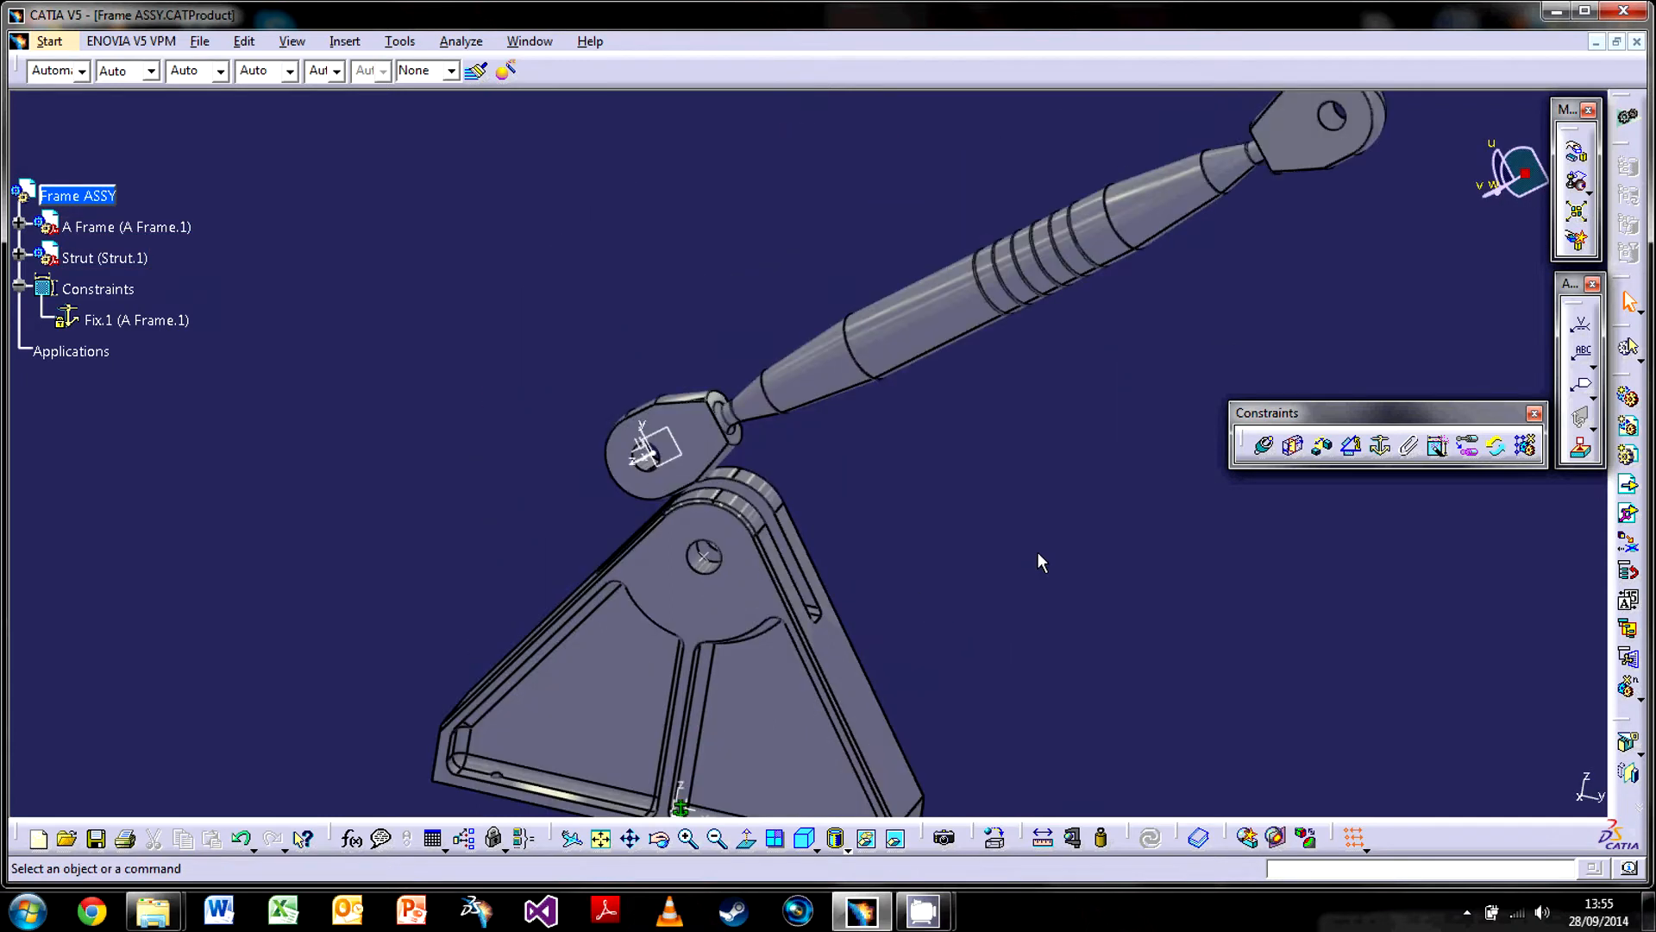
click(1266, 448)
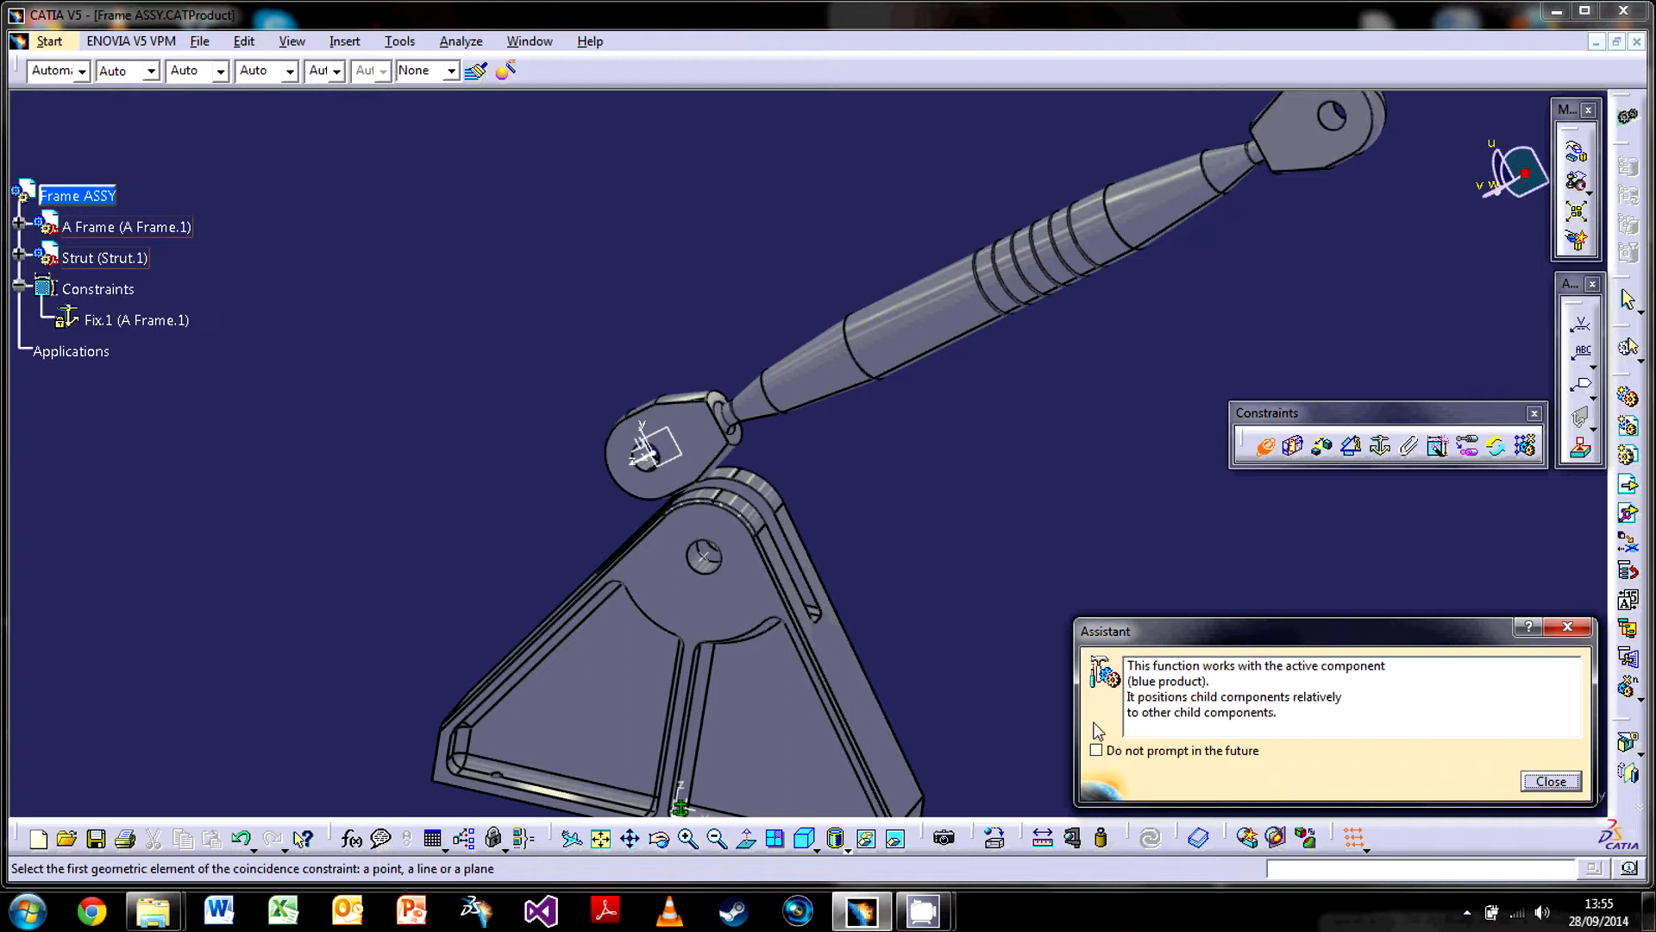
click(1107, 751)
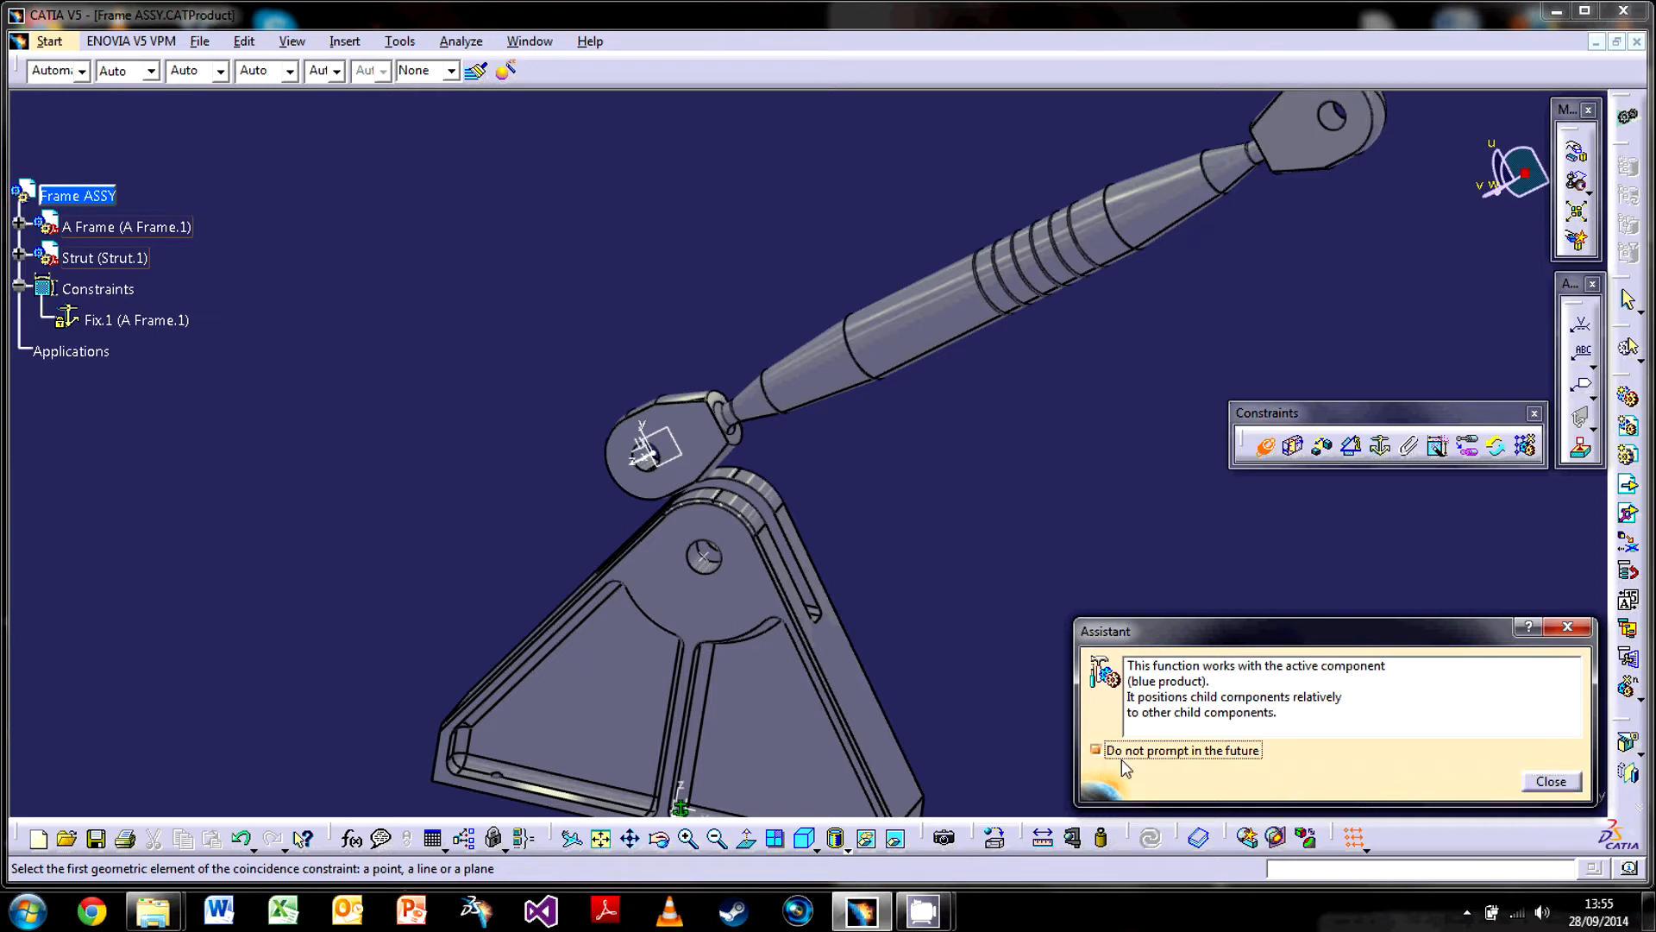
click(1552, 781)
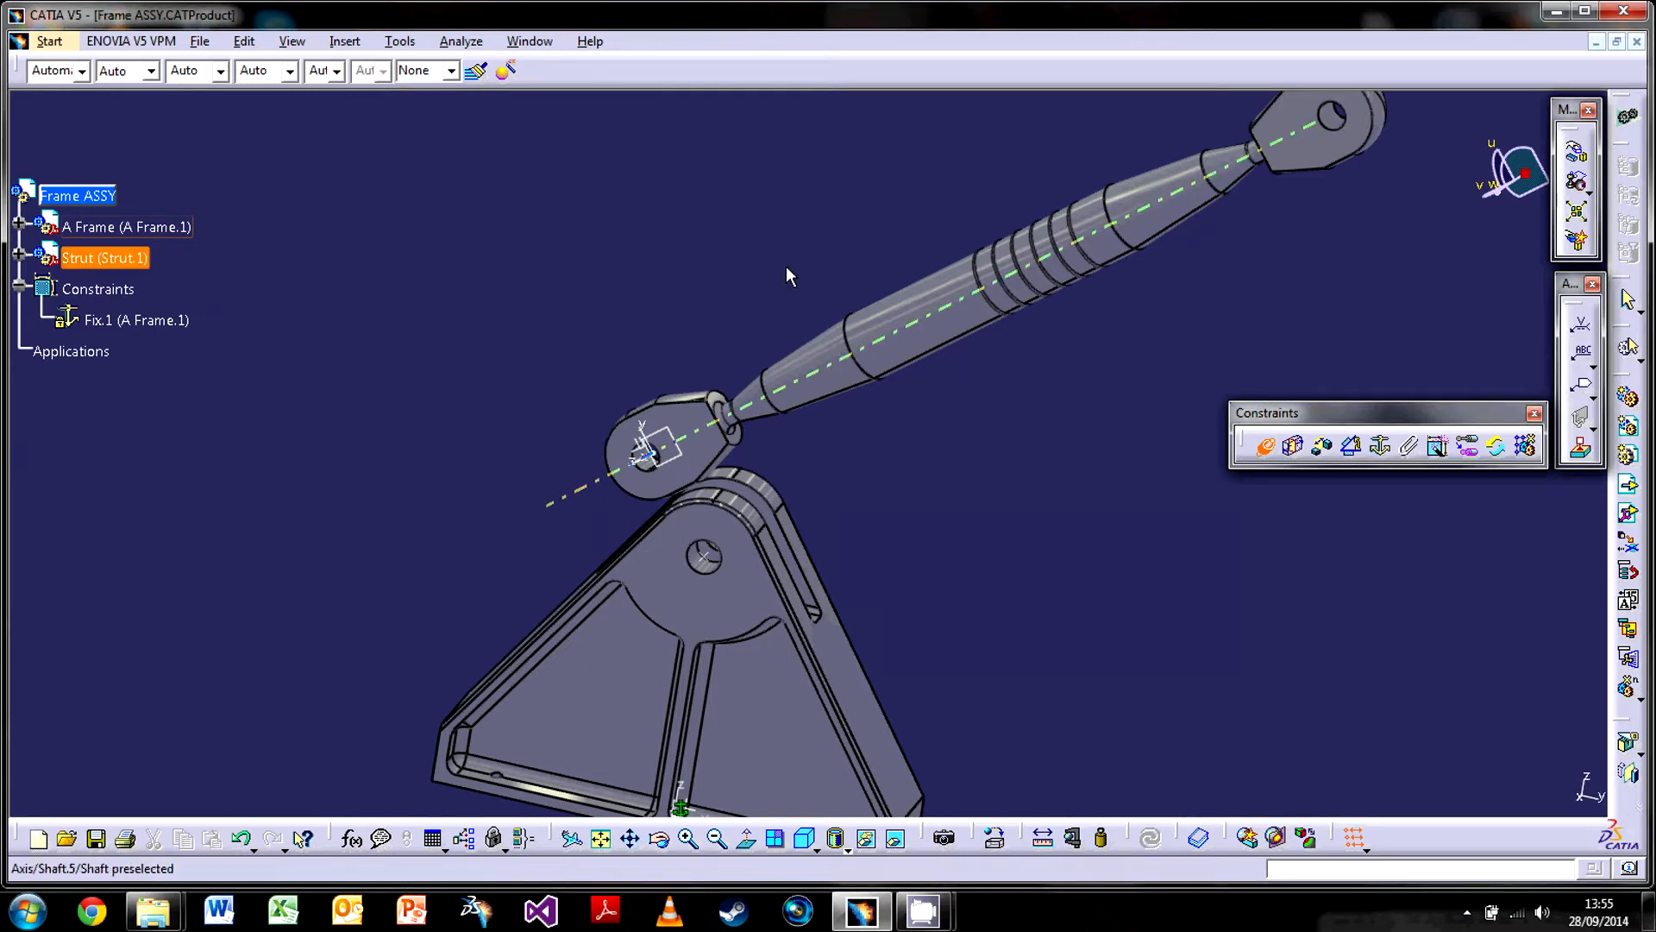
Make the axis of the strut's lower end hole coincident with the A frame's apex hole axis, and update the assembly
mouse_move(1202, 452)
middle_down()
mouse_move(1156, 380)
mouse_move(1044, 431)
middle_up()
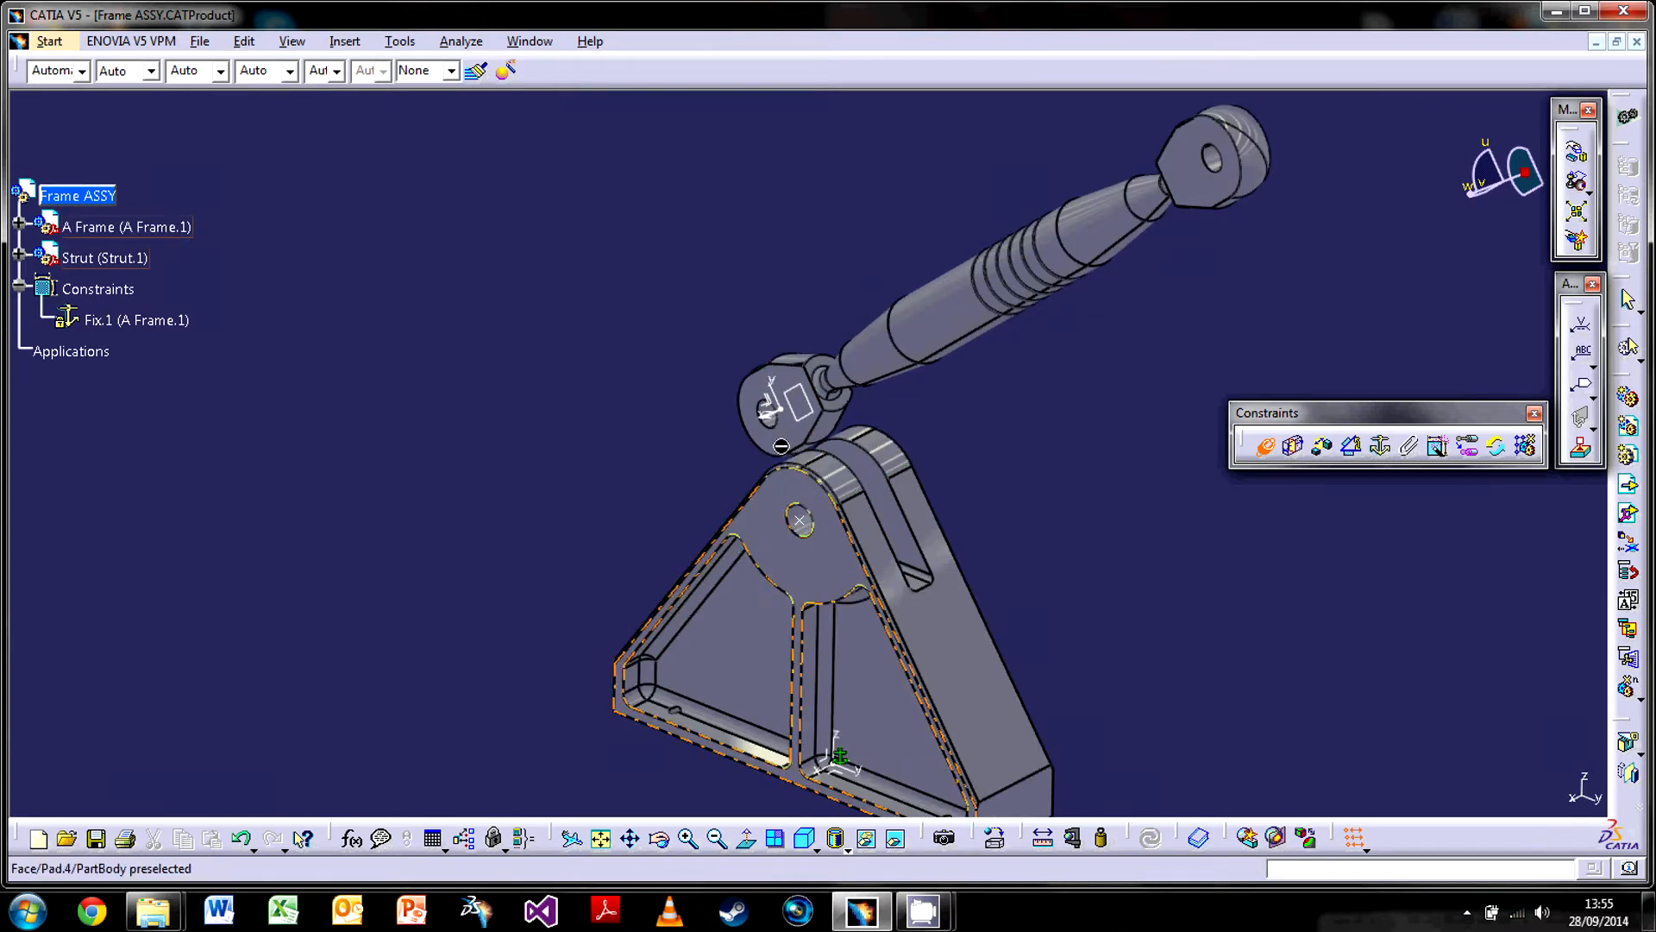
middle_drag(783, 470, 767, 380)
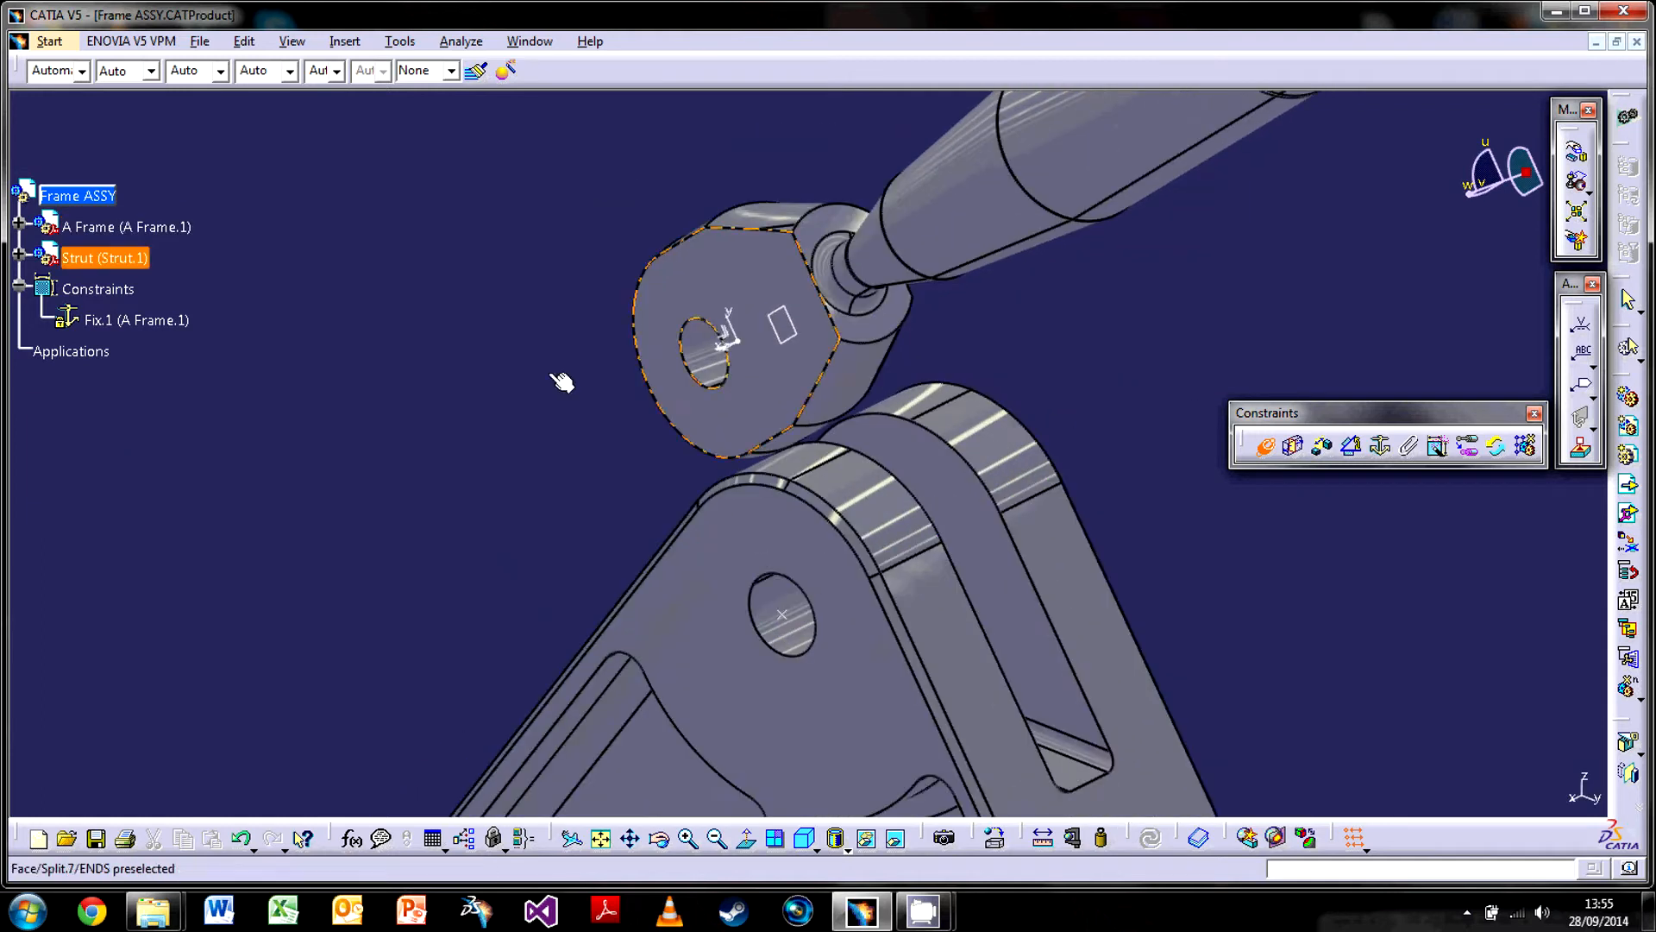
click(709, 349)
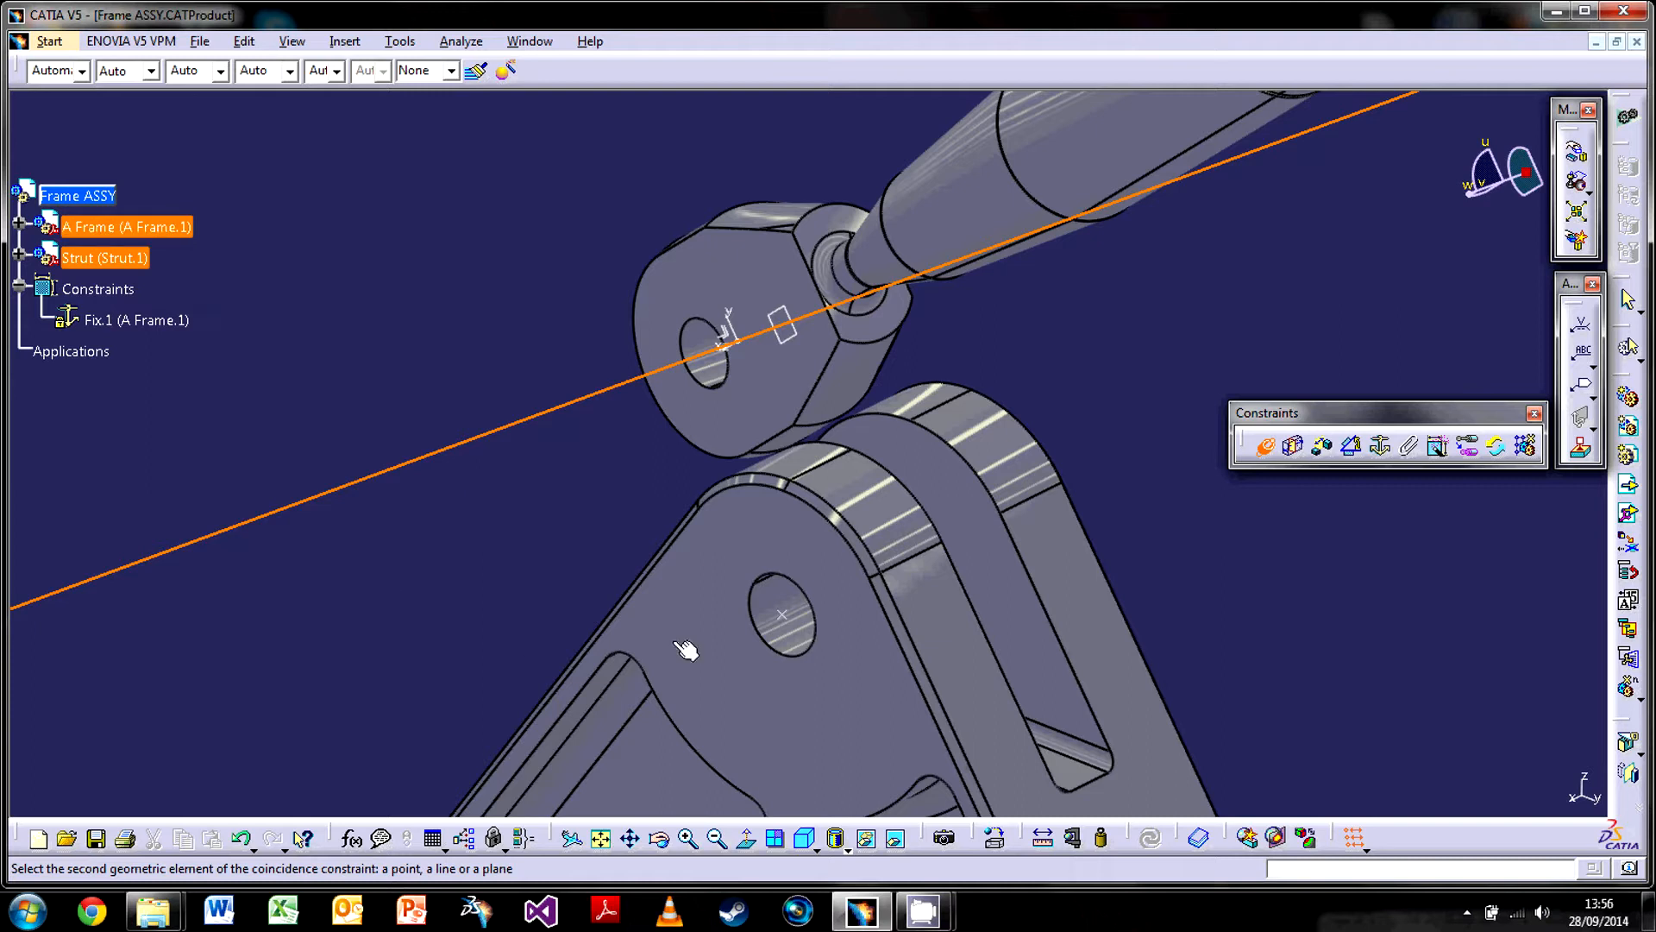
click(781, 604)
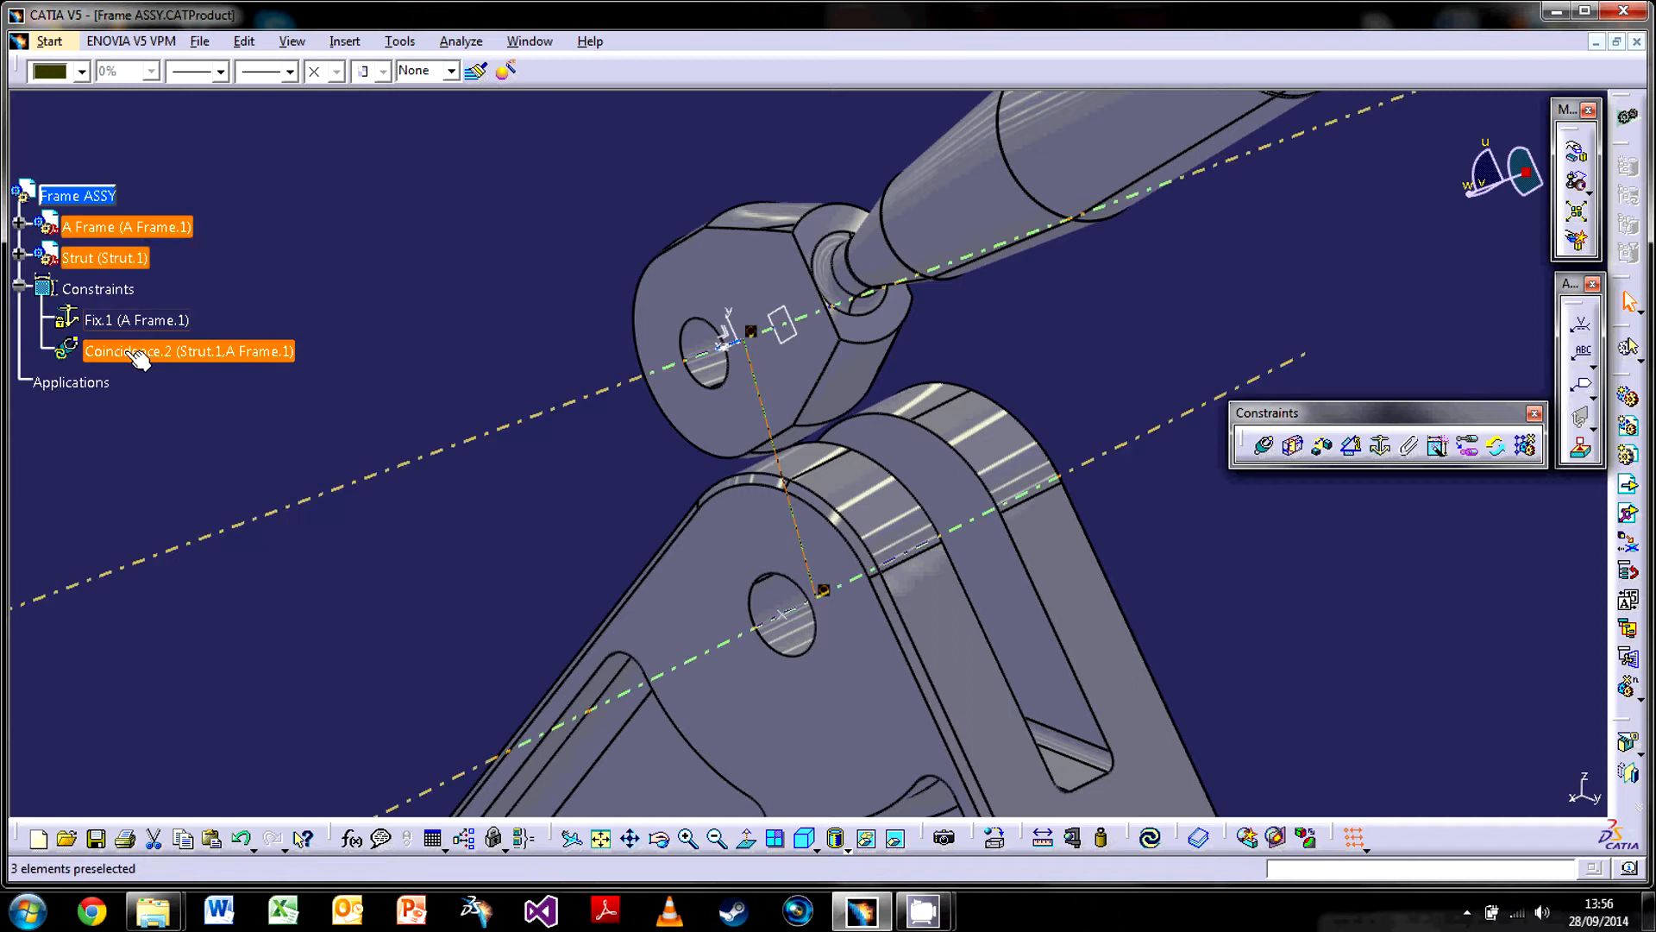
click(500, 414)
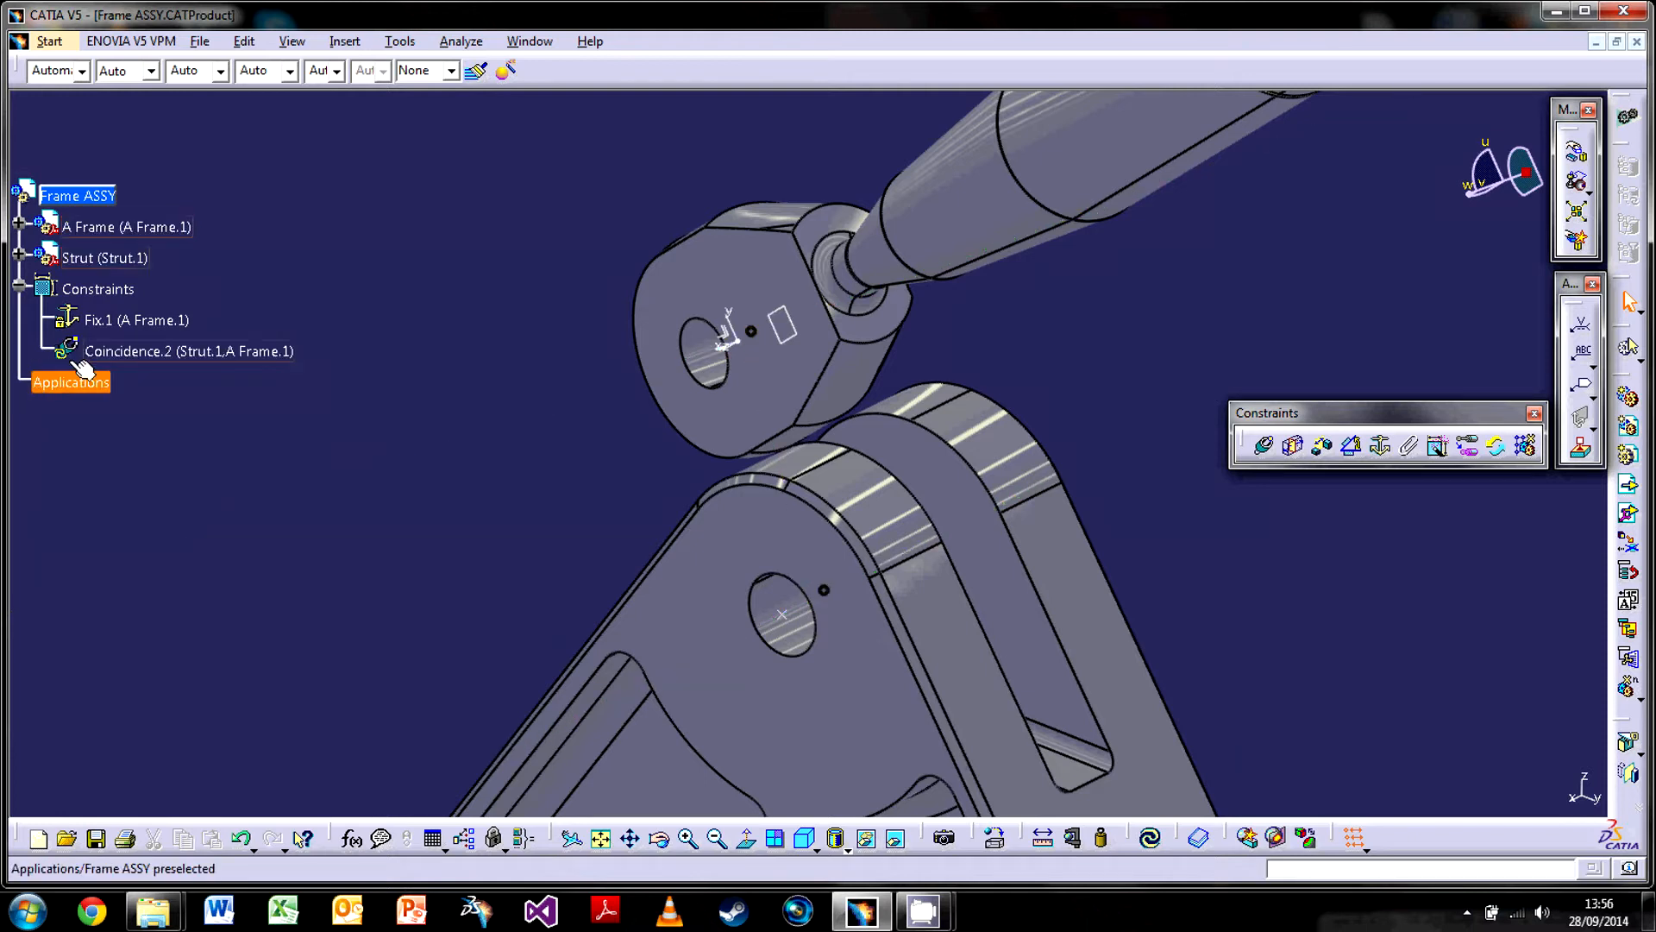
click(1152, 841)
Add a surface contact constraint between the flat side face of the strut's end and the inner face of the A frame's slot
middle_drag(1046, 580, 1128, 619)
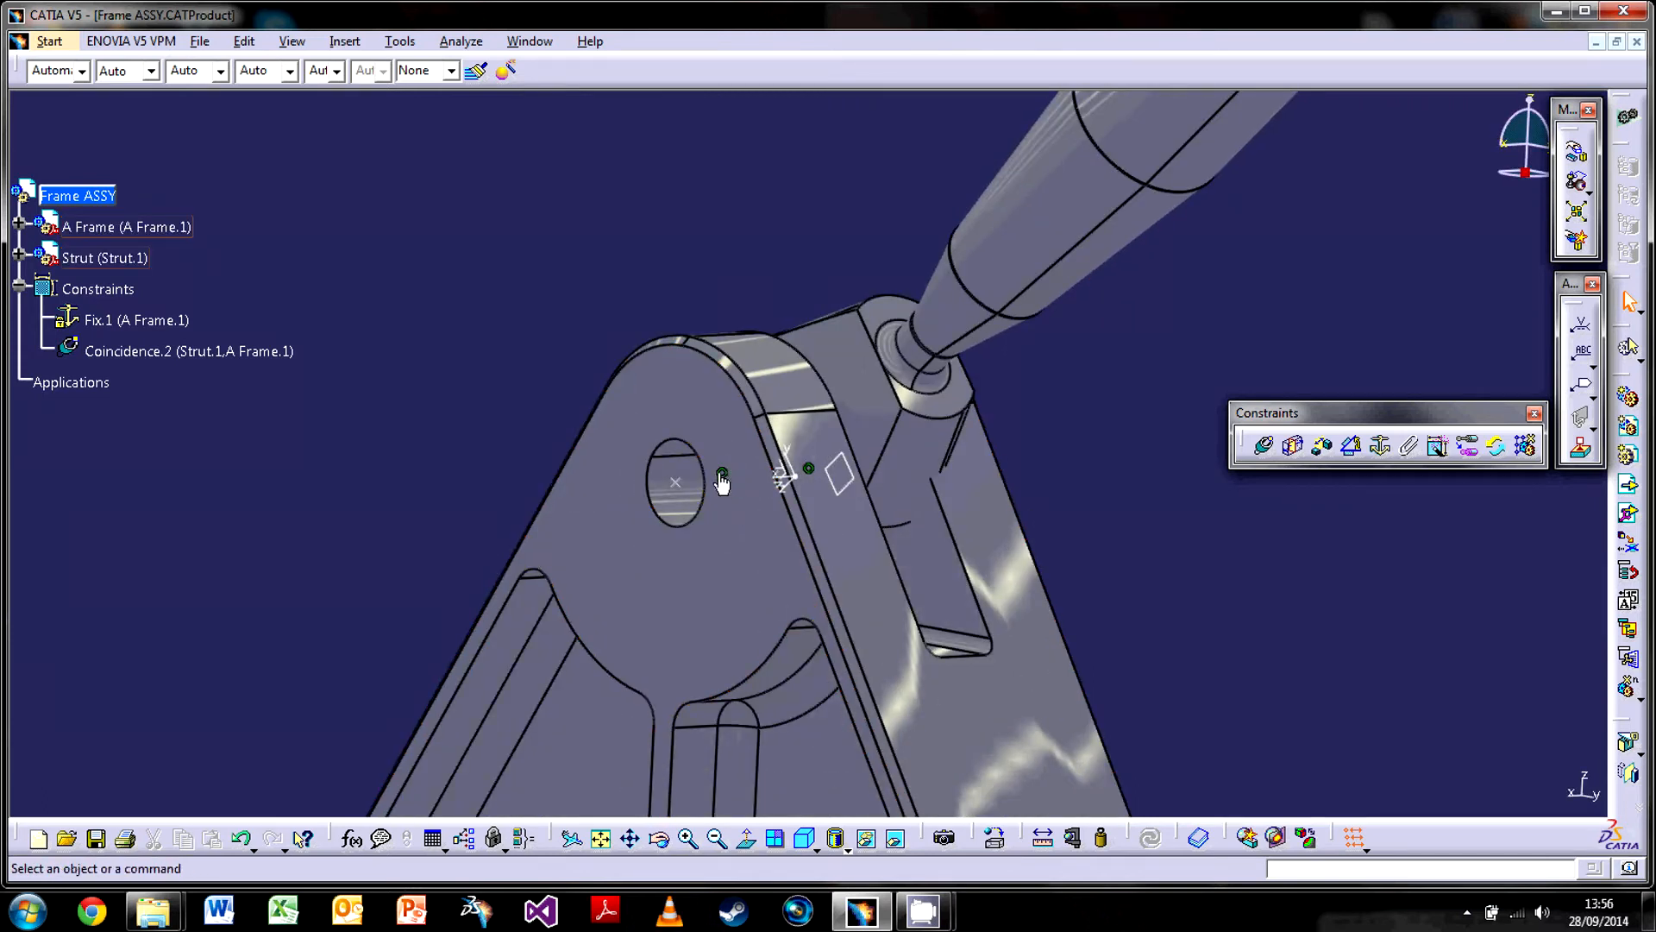
middle_drag(599, 380, 690, 578)
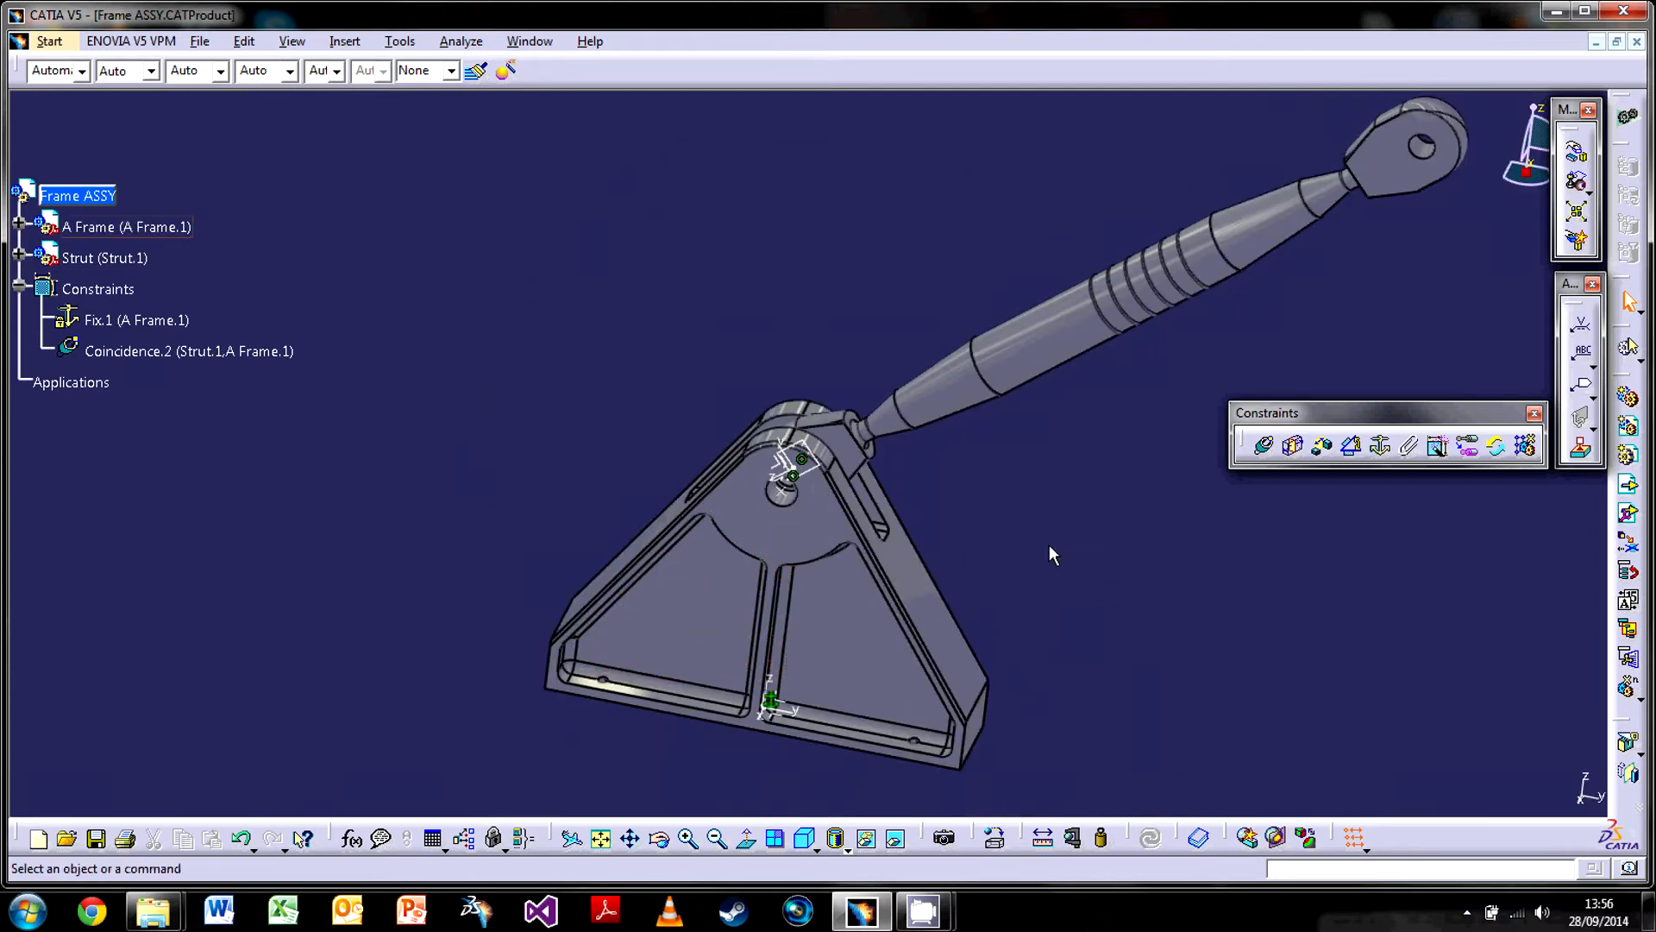
middle_drag(923, 594, 703, 407)
middle_drag(790, 496, 725, 411)
middle_drag(1008, 492, 798, 480)
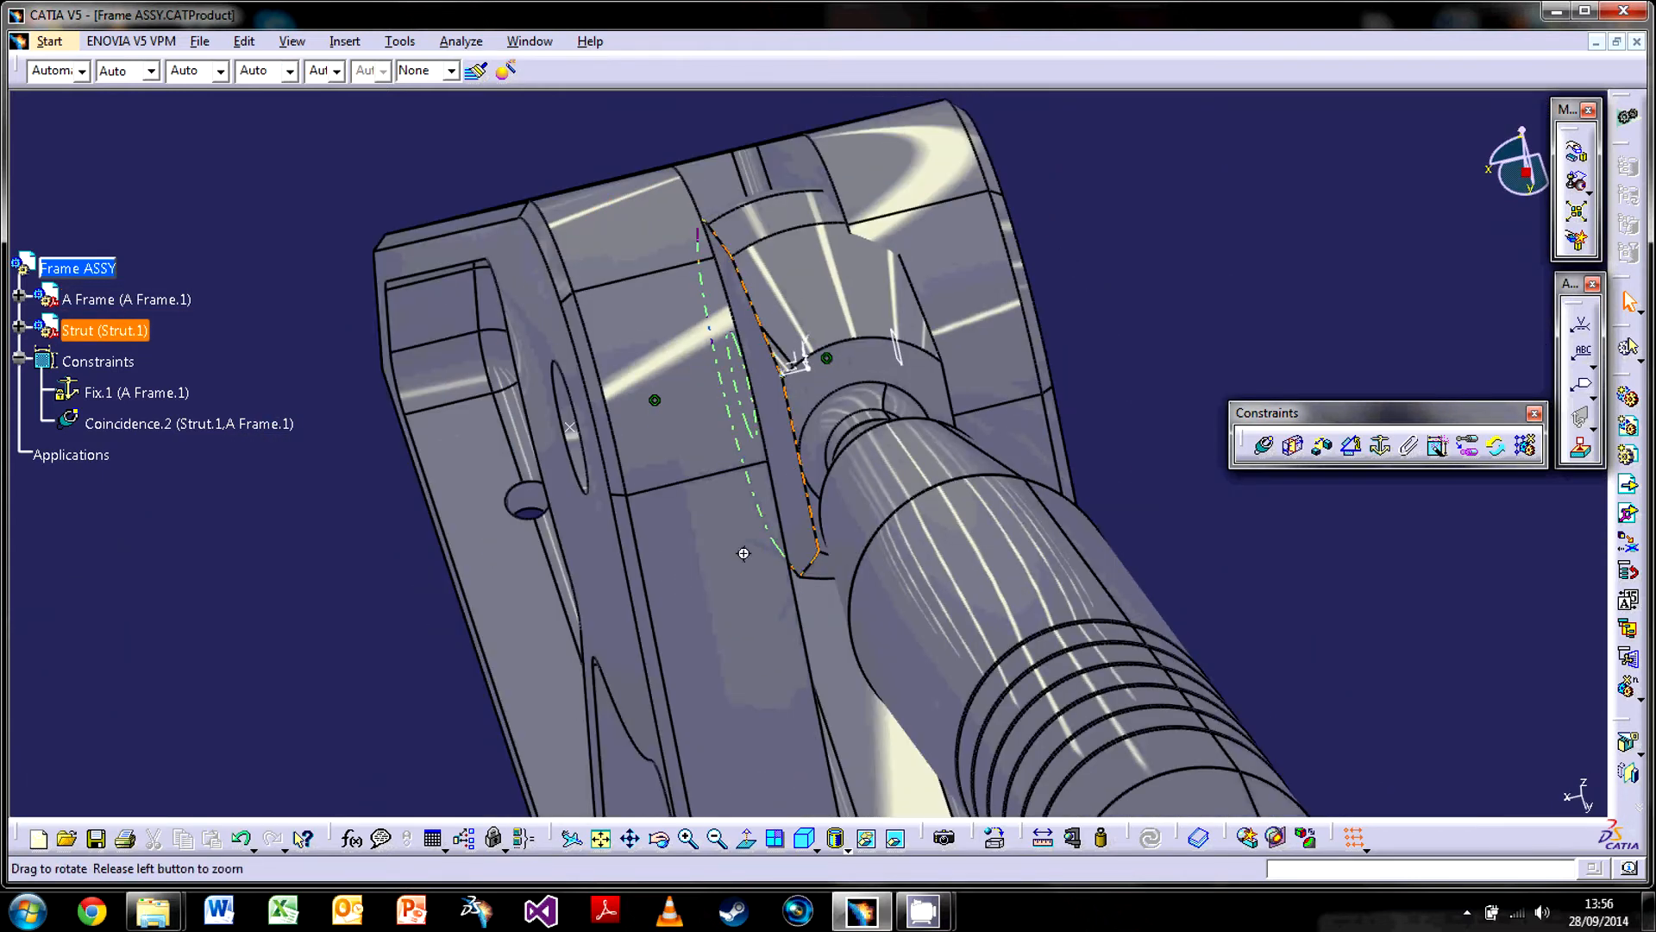
middle_drag(743, 553, 931, 334)
middle_drag(862, 388, 819, 424)
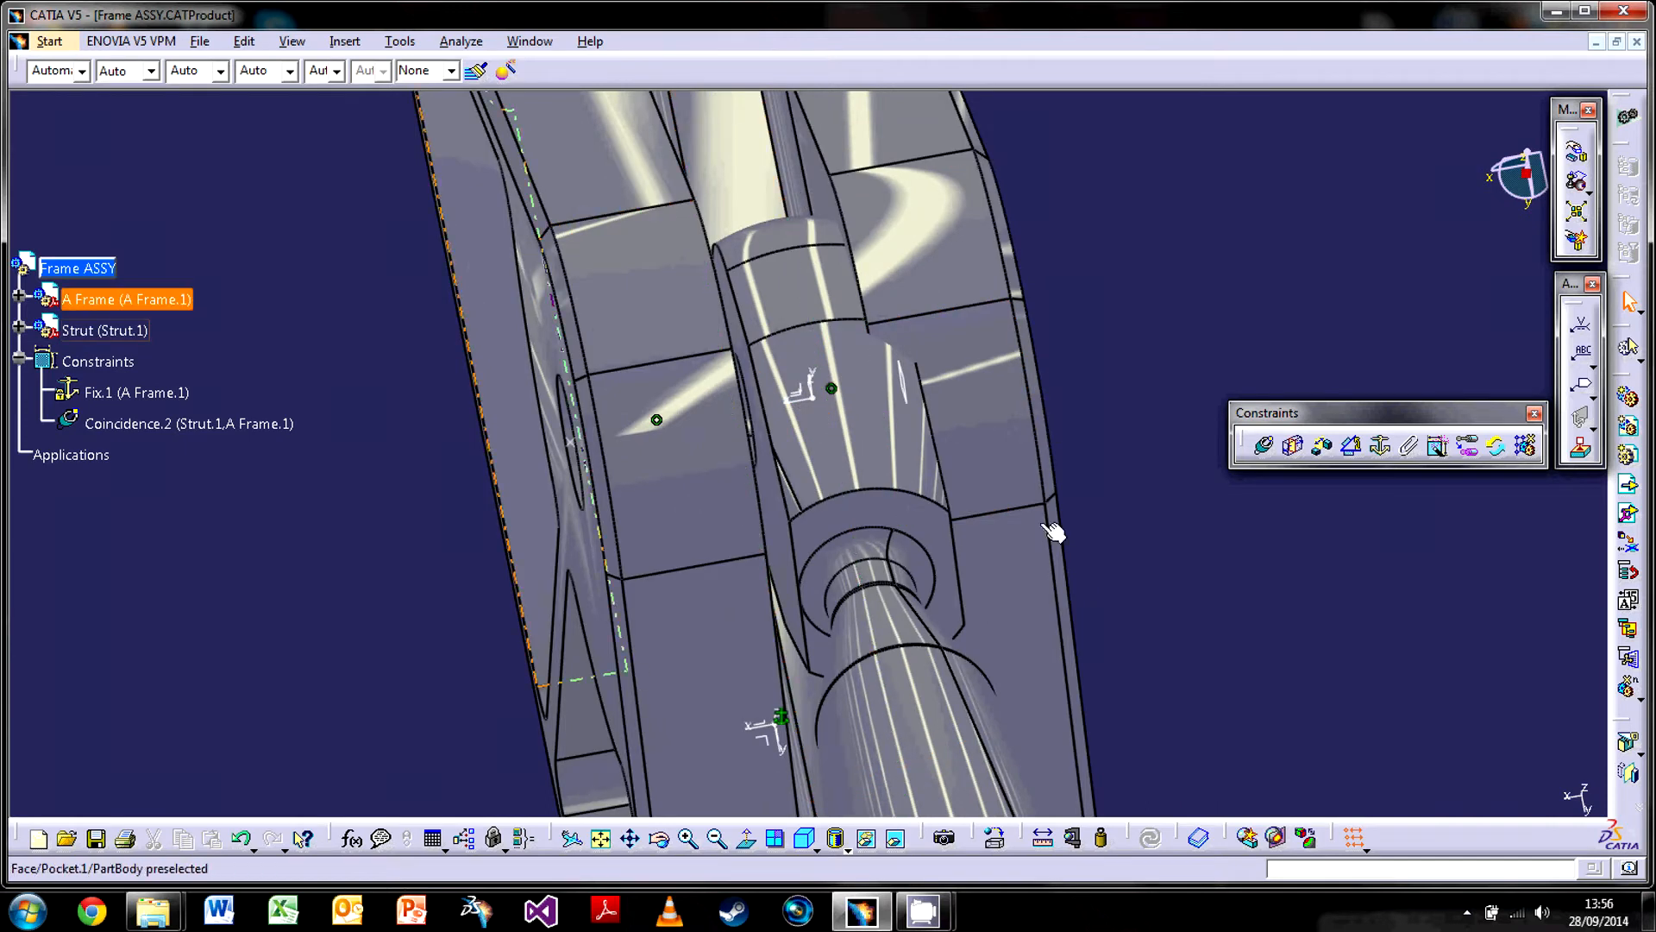
click(1294, 446)
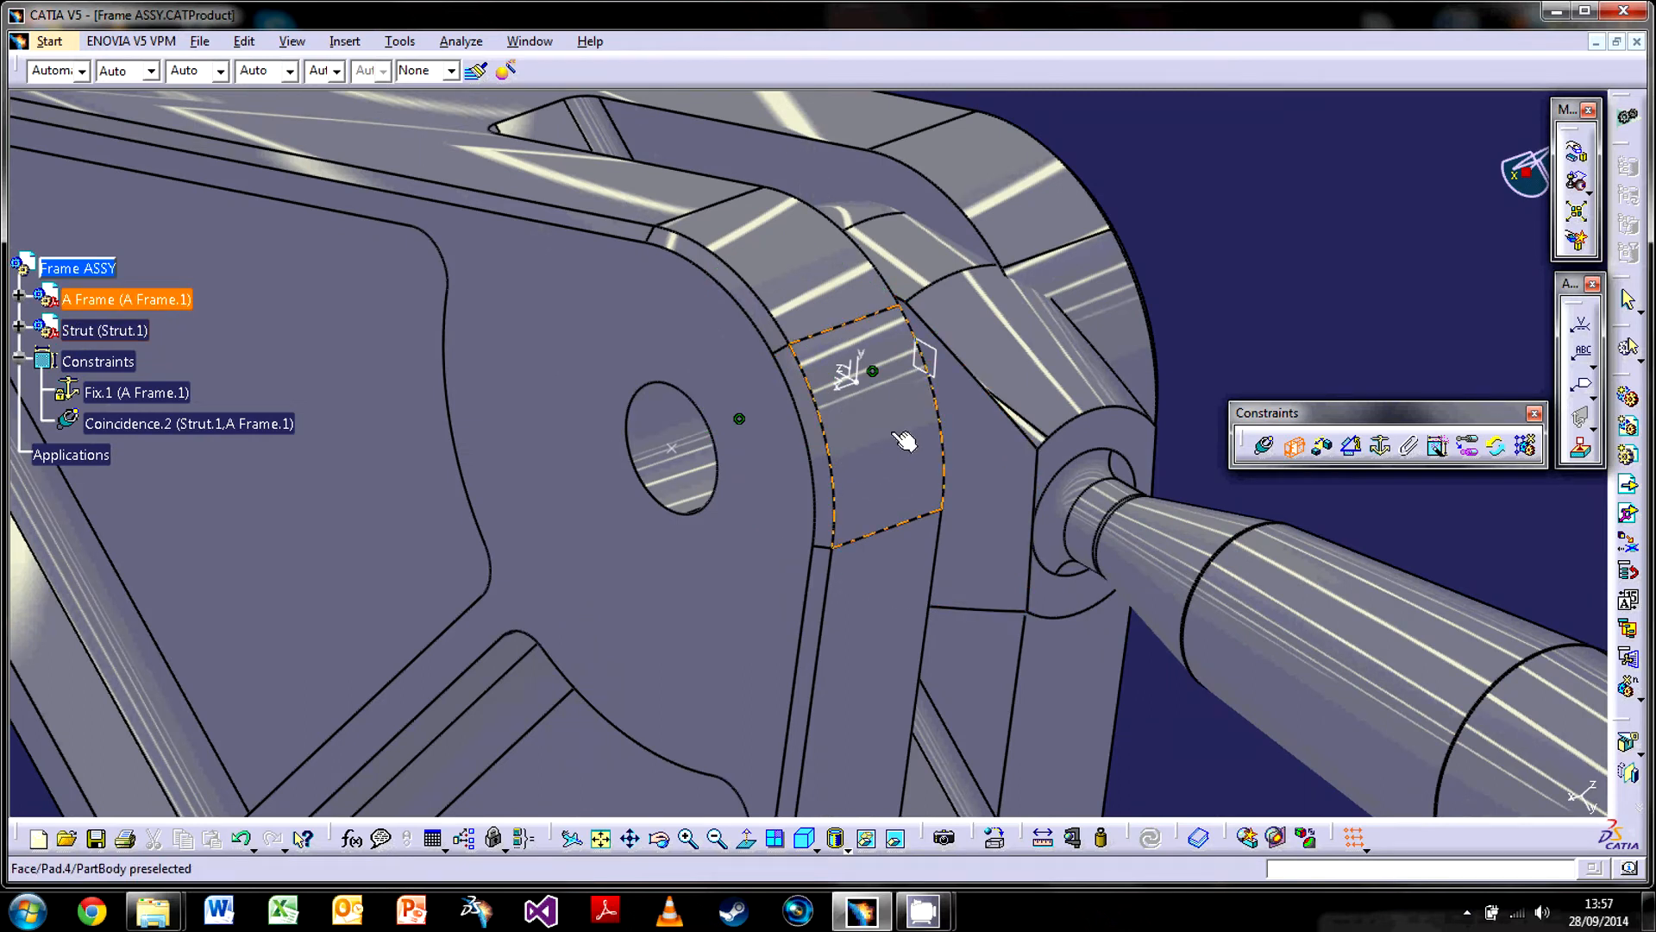
click(998, 480)
middle_drag(1193, 335, 606, 289)
click(578, 310)
middle_drag(610, 438, 863, 523)
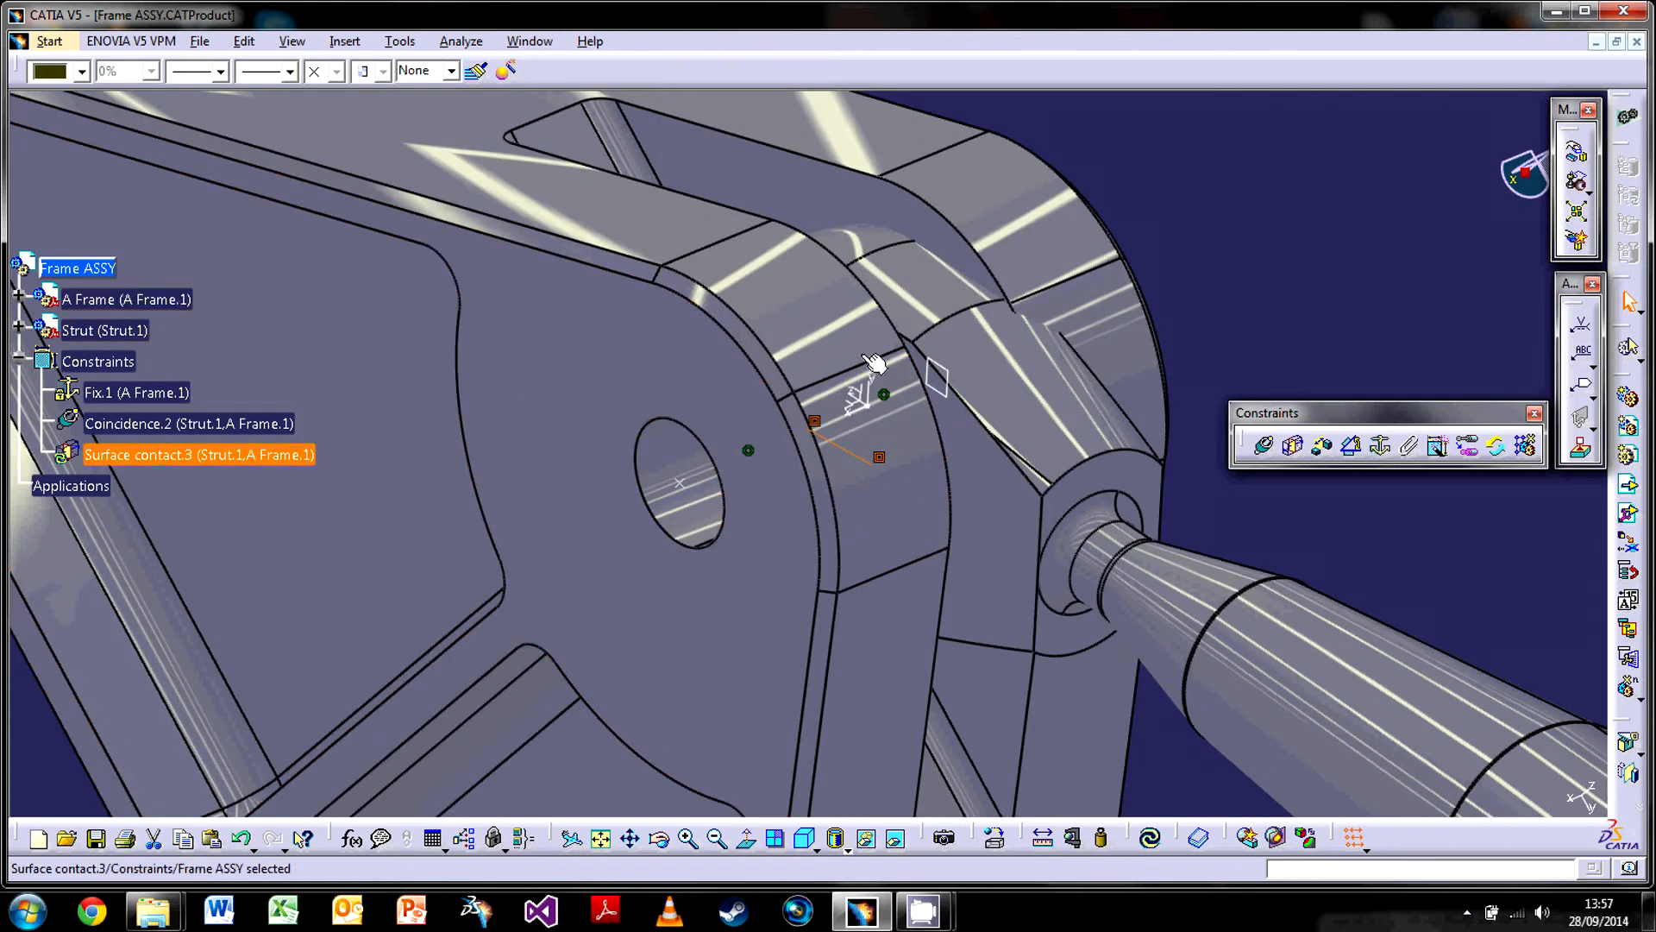
Update the assembly to apply the surface contact, and inspect how the strut's end fits in the A frame's slot
click(1323, 261)
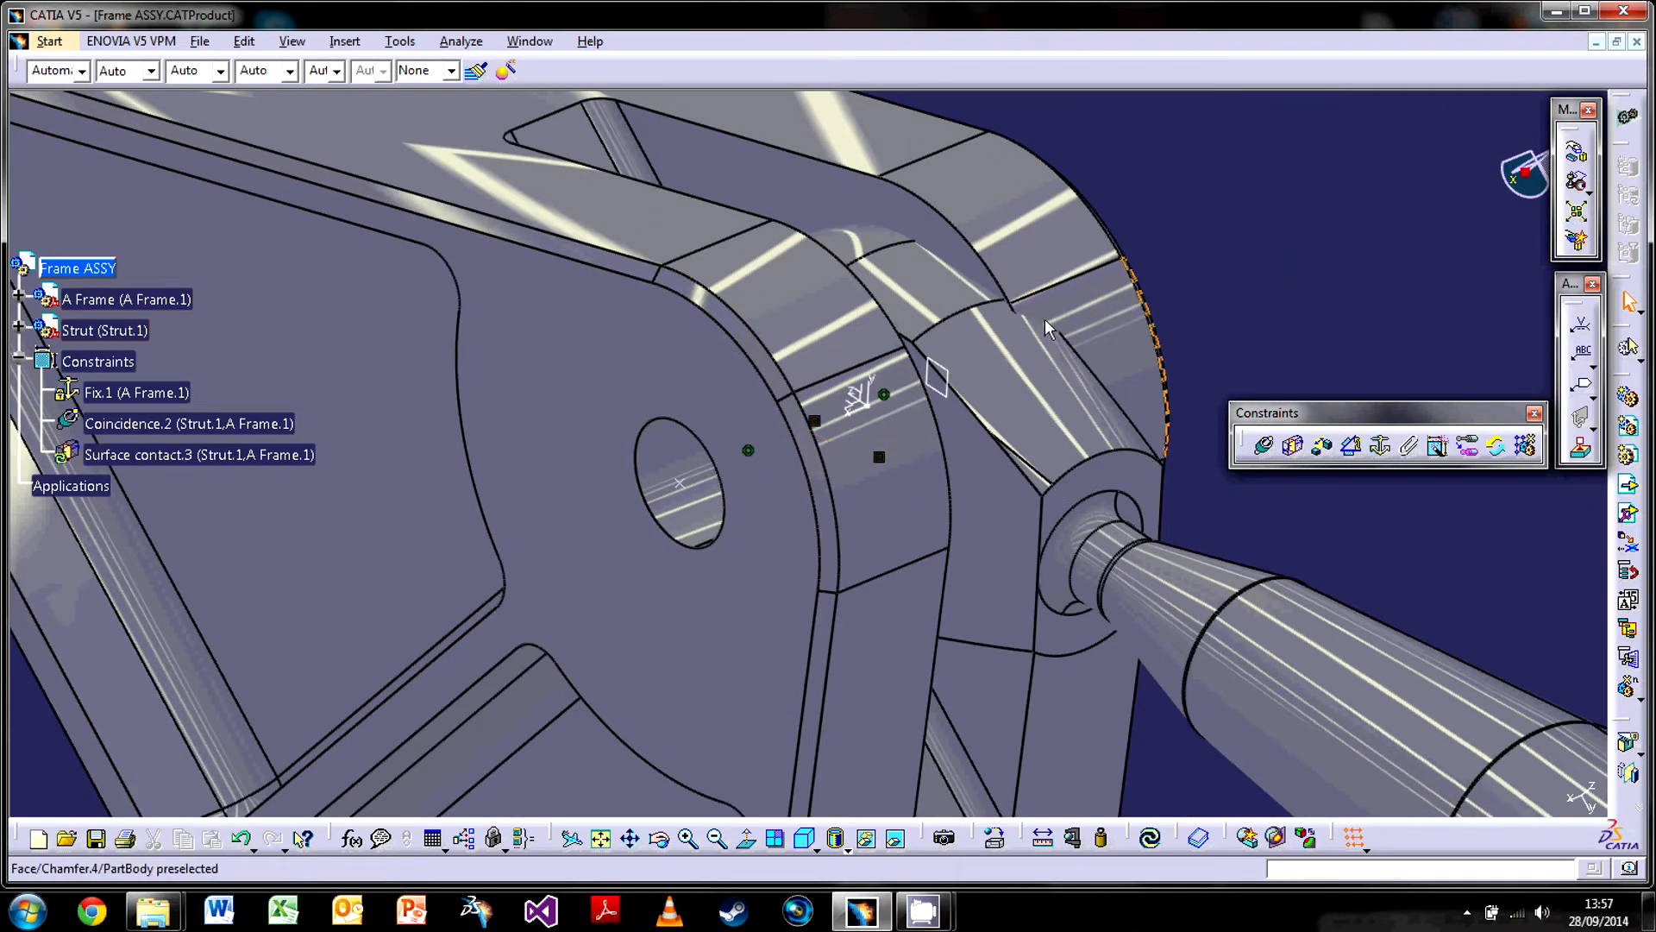
click(1148, 843)
middle_drag(1193, 268, 1090, 354)
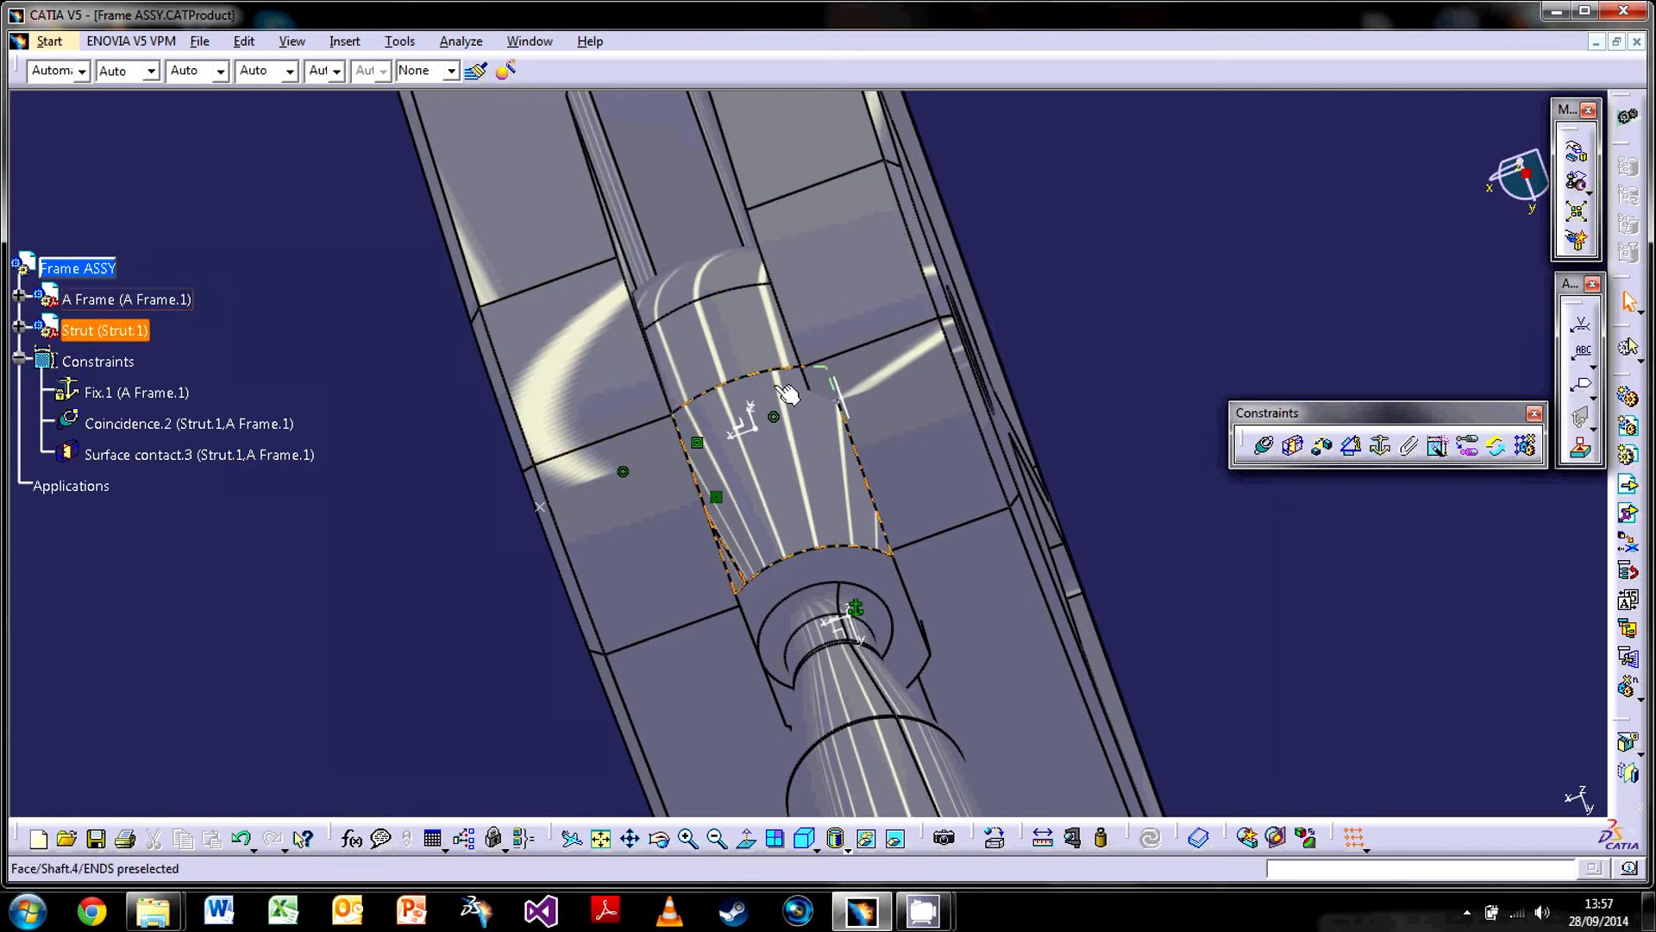
middle_drag(761, 491, 760, 449)
middle_drag(681, 536, 887, 550)
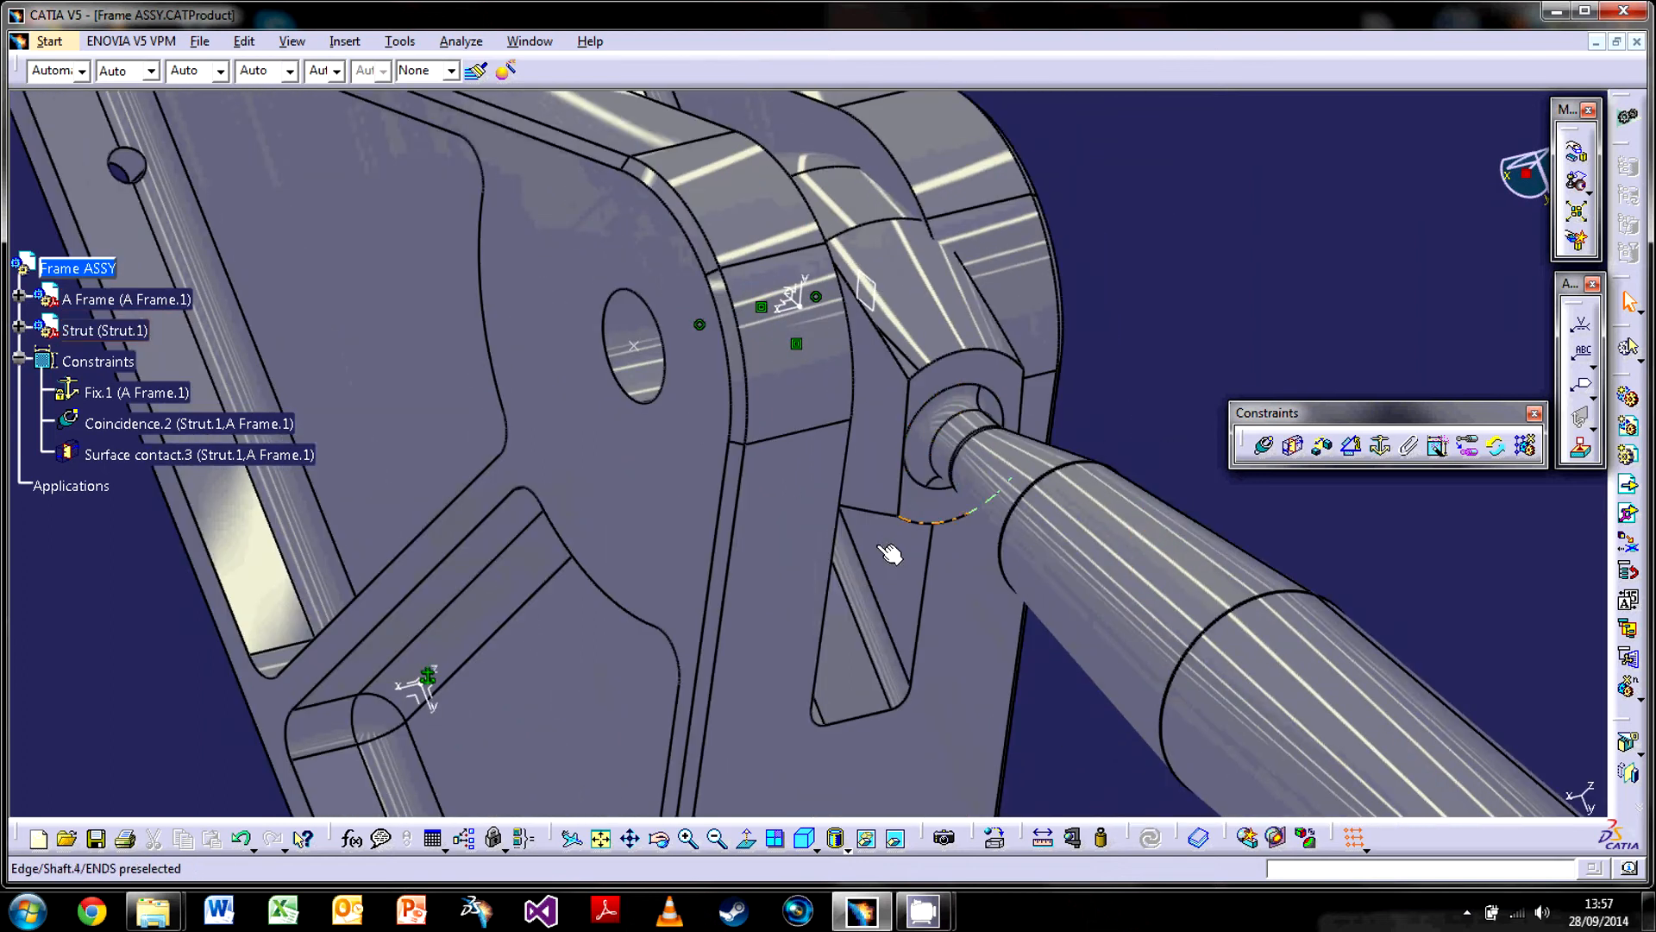
middle_drag(742, 561, 1005, 473)
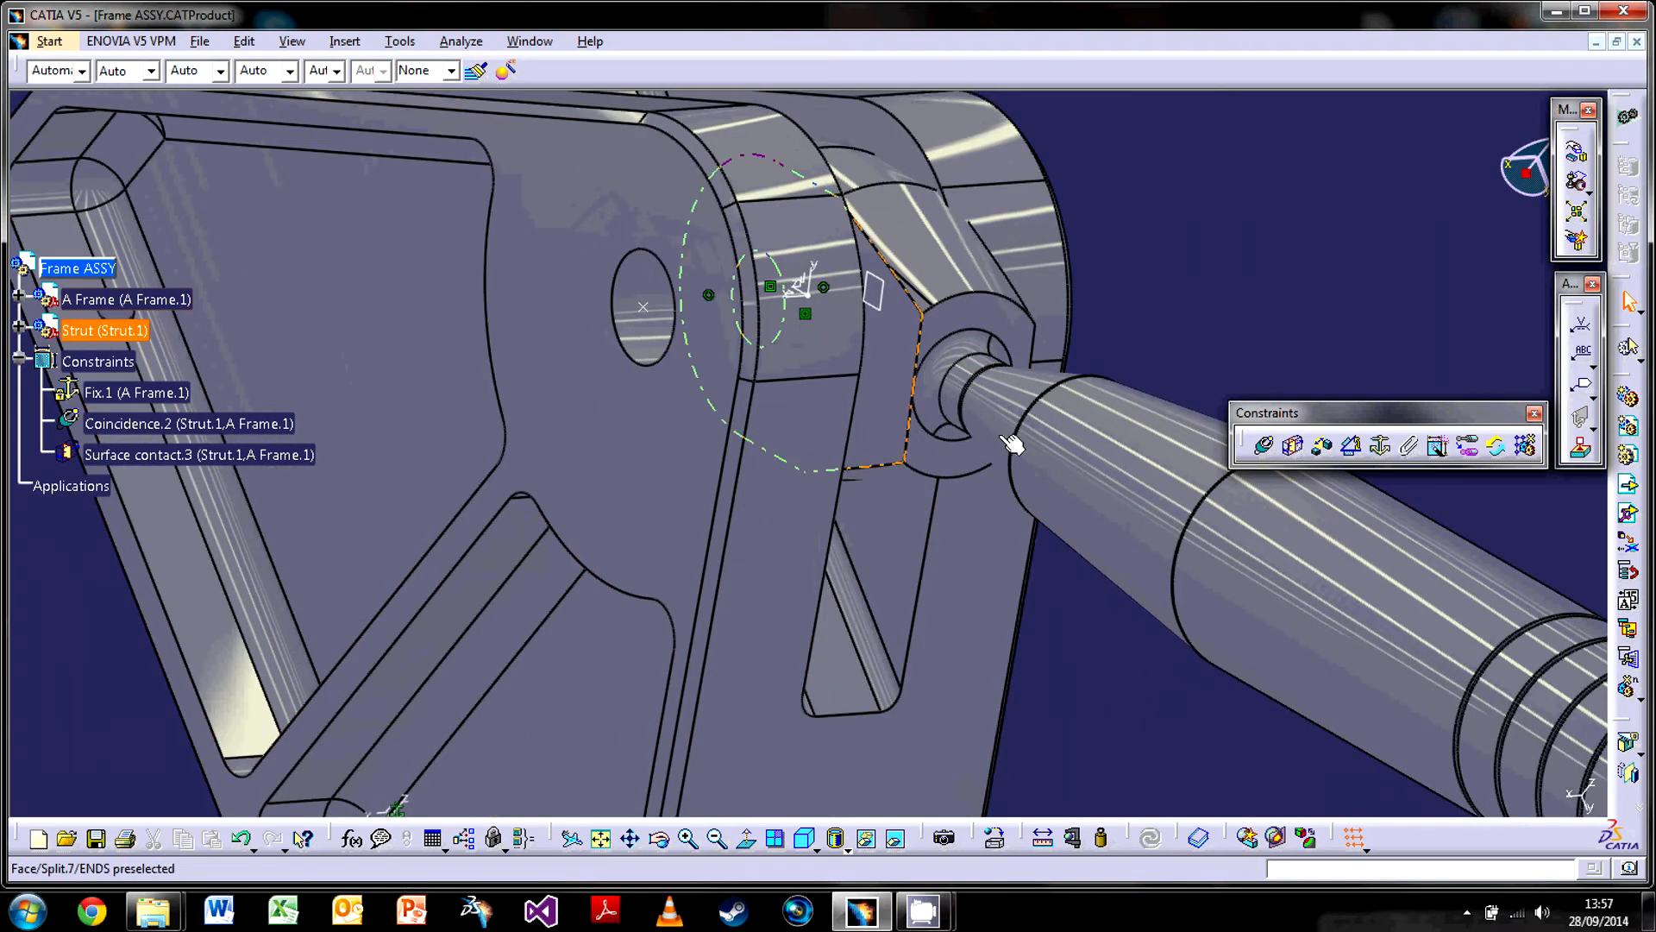
mouse_move(882, 270)
middle_down()
mouse_move(921, 323)
mouse_move(734, 287)
middle_up()
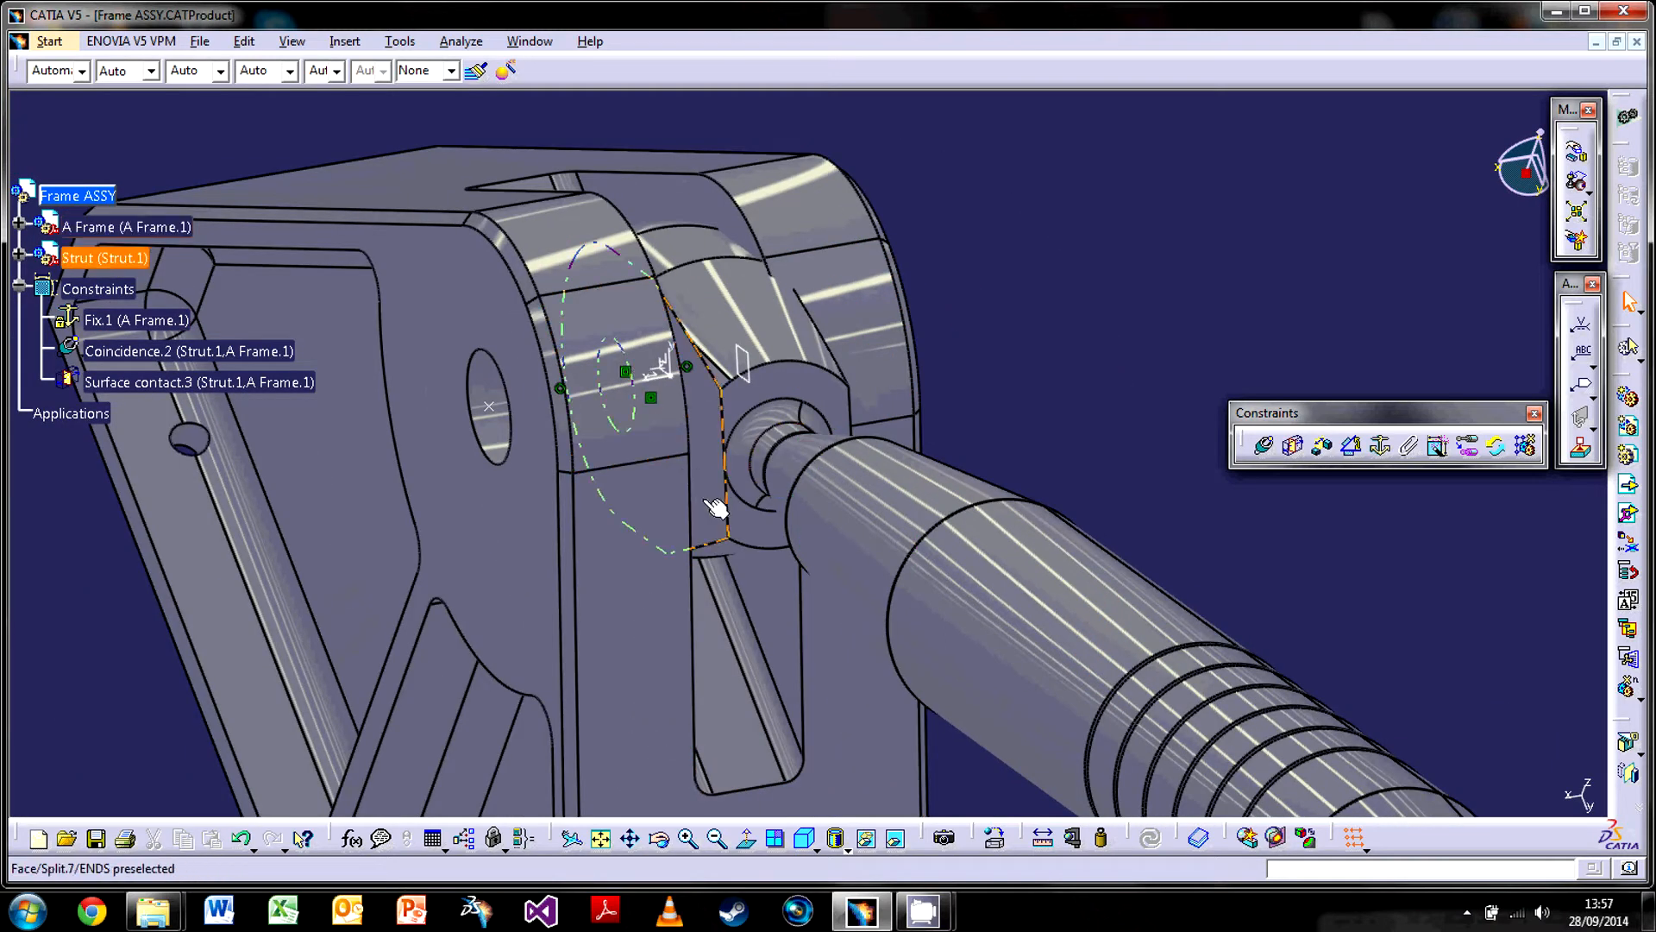
middle_drag(739, 584, 848, 615)
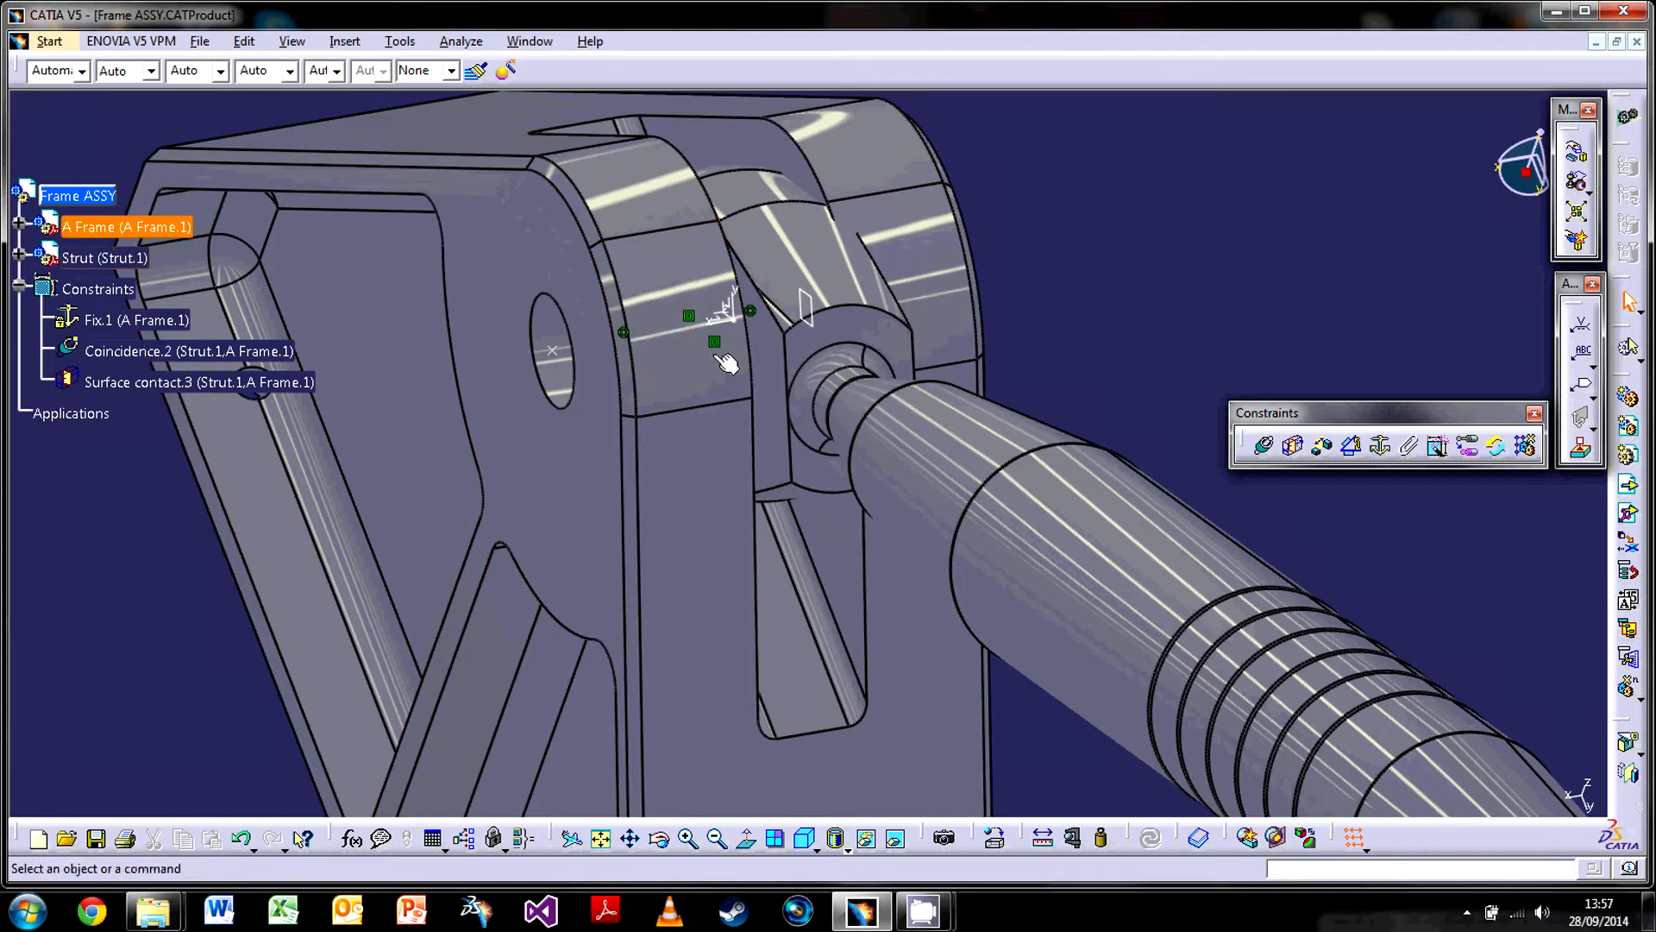
click(724, 285)
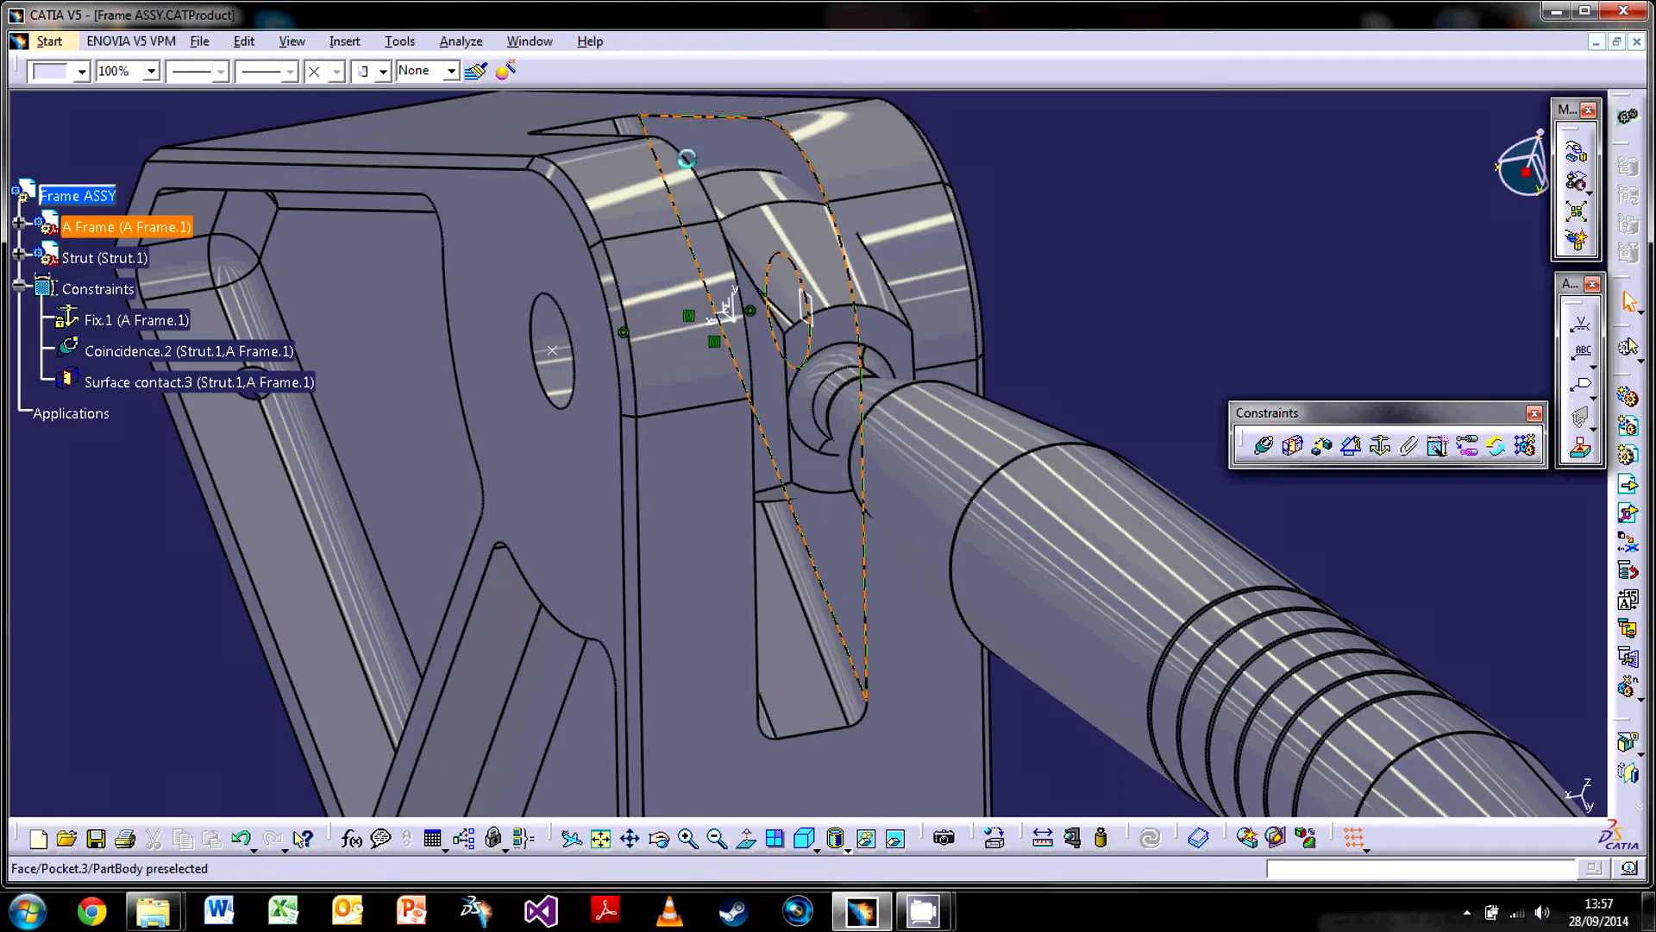
click(1102, 244)
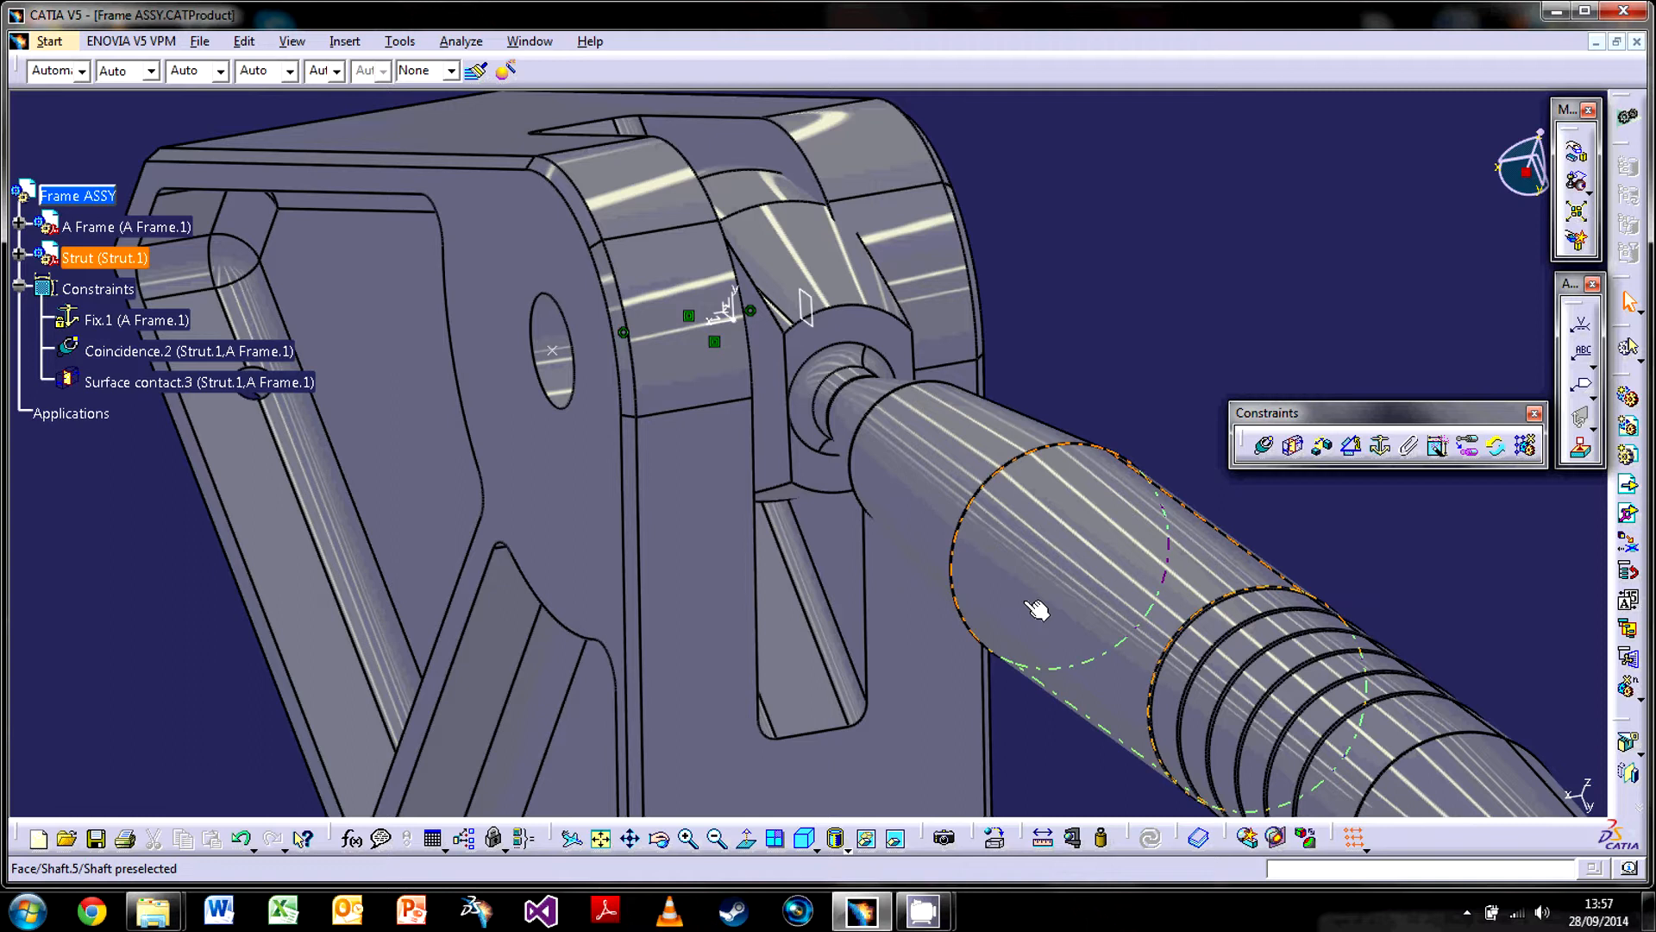
Measure the distance between the two inner faces of the A frame's slot with both selection modes on Any geometry, keeping the measure
click(1046, 848)
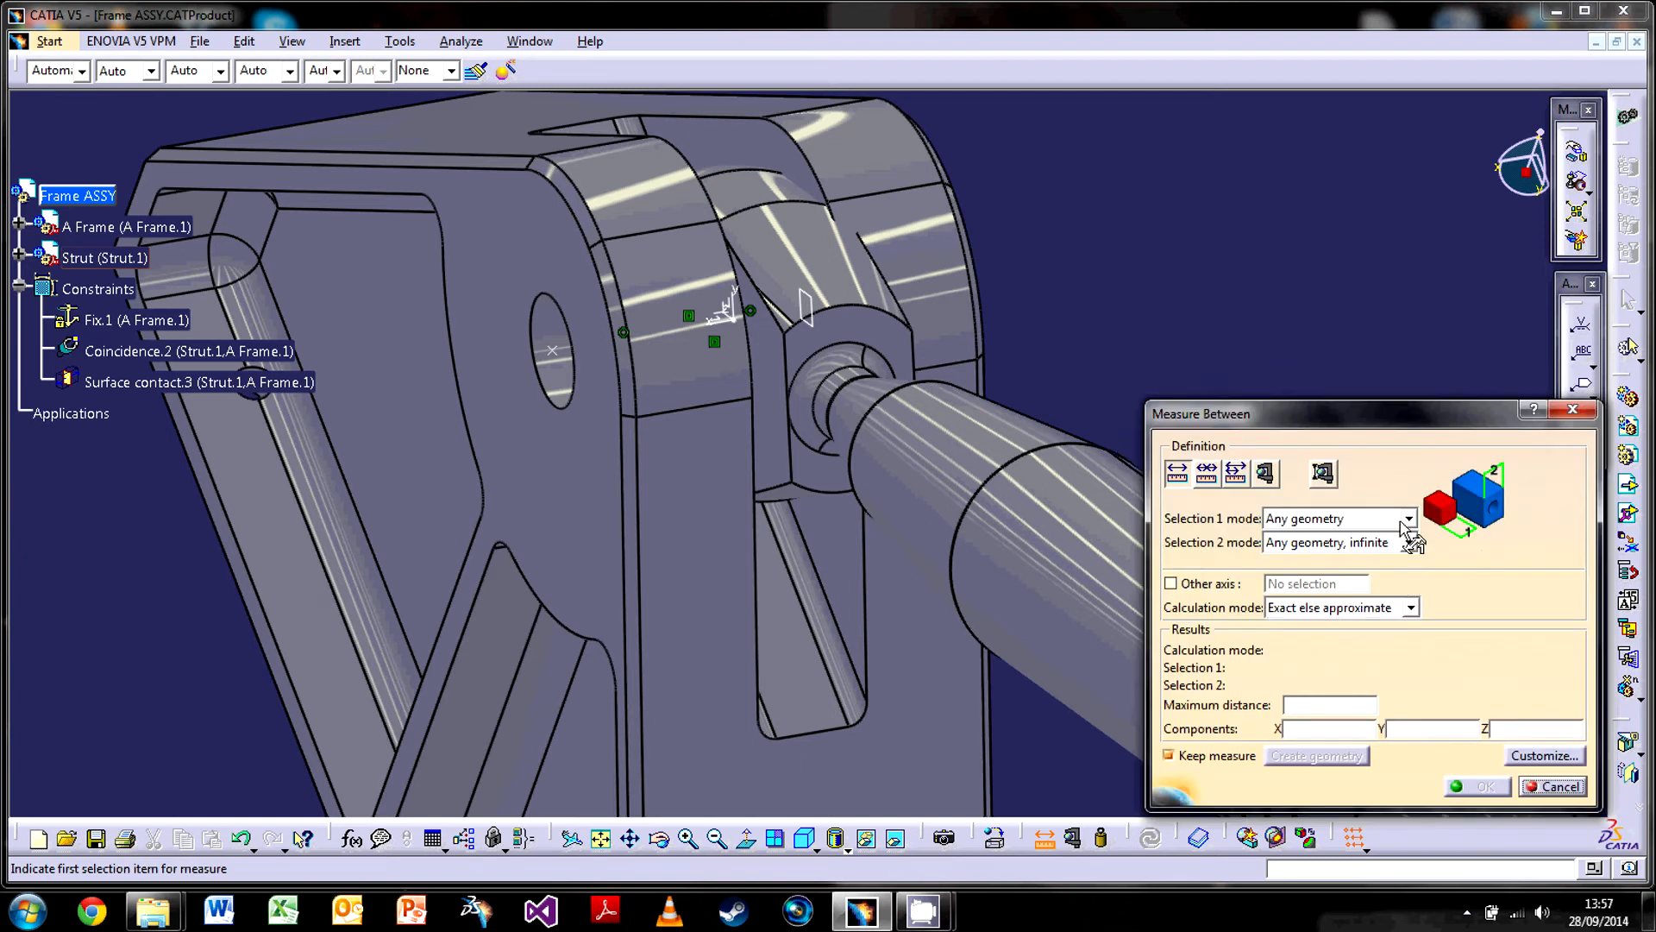
click(1344, 519)
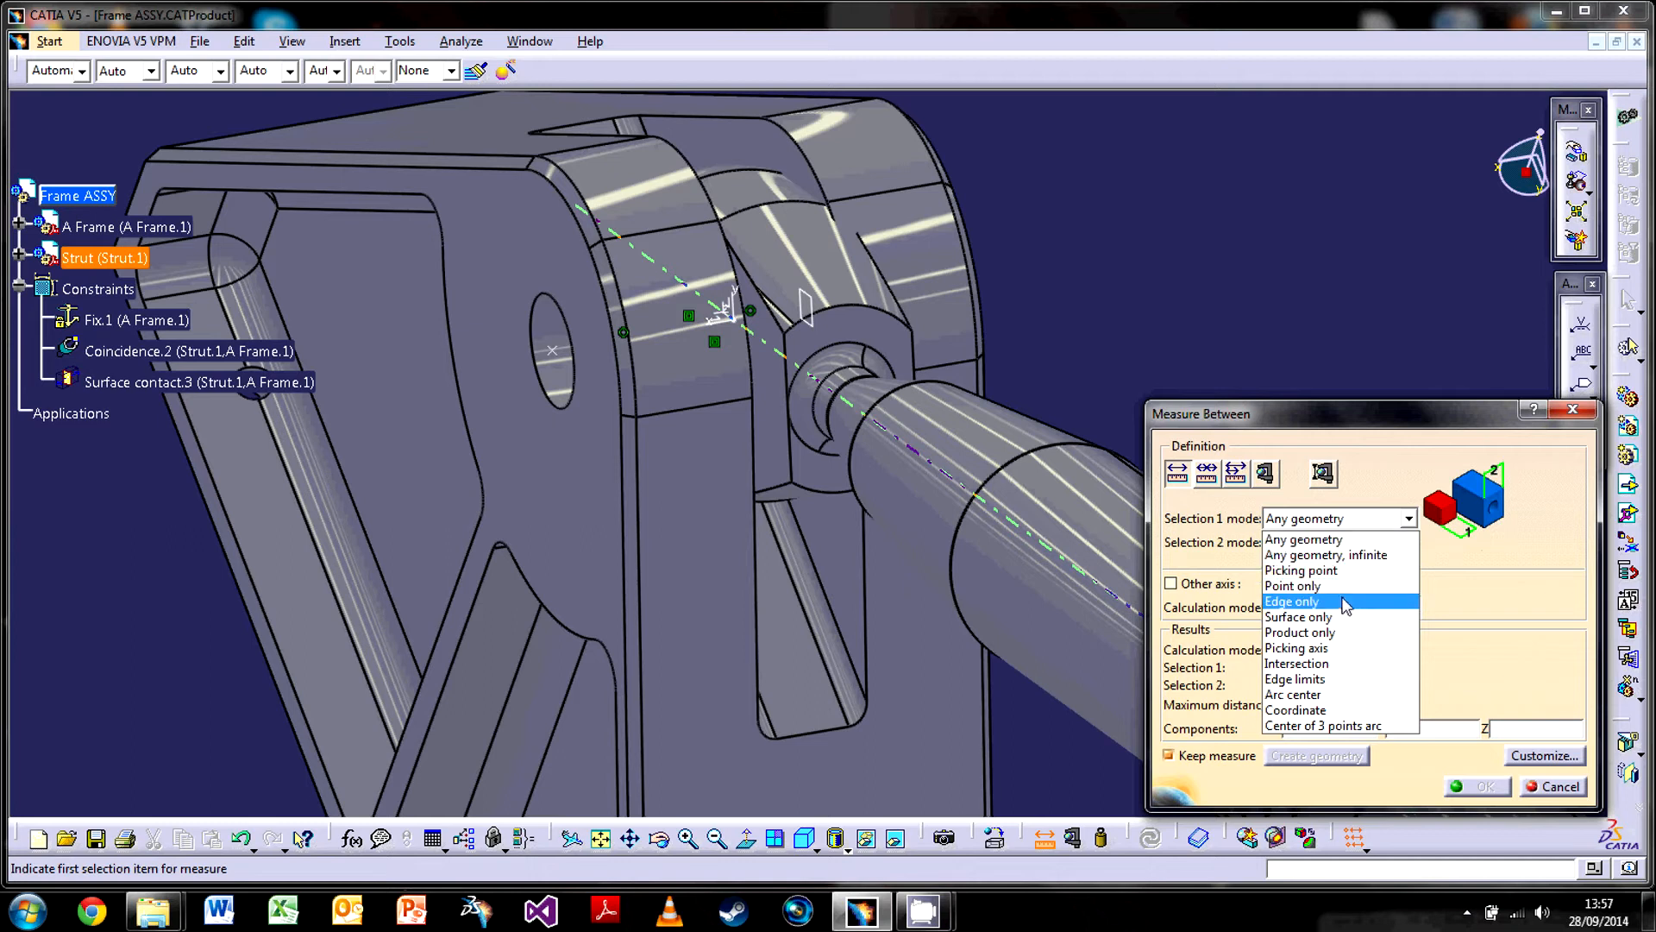
click(1338, 516)
click(1335, 544)
scroll(1335, 557, up, 2)
click(1328, 561)
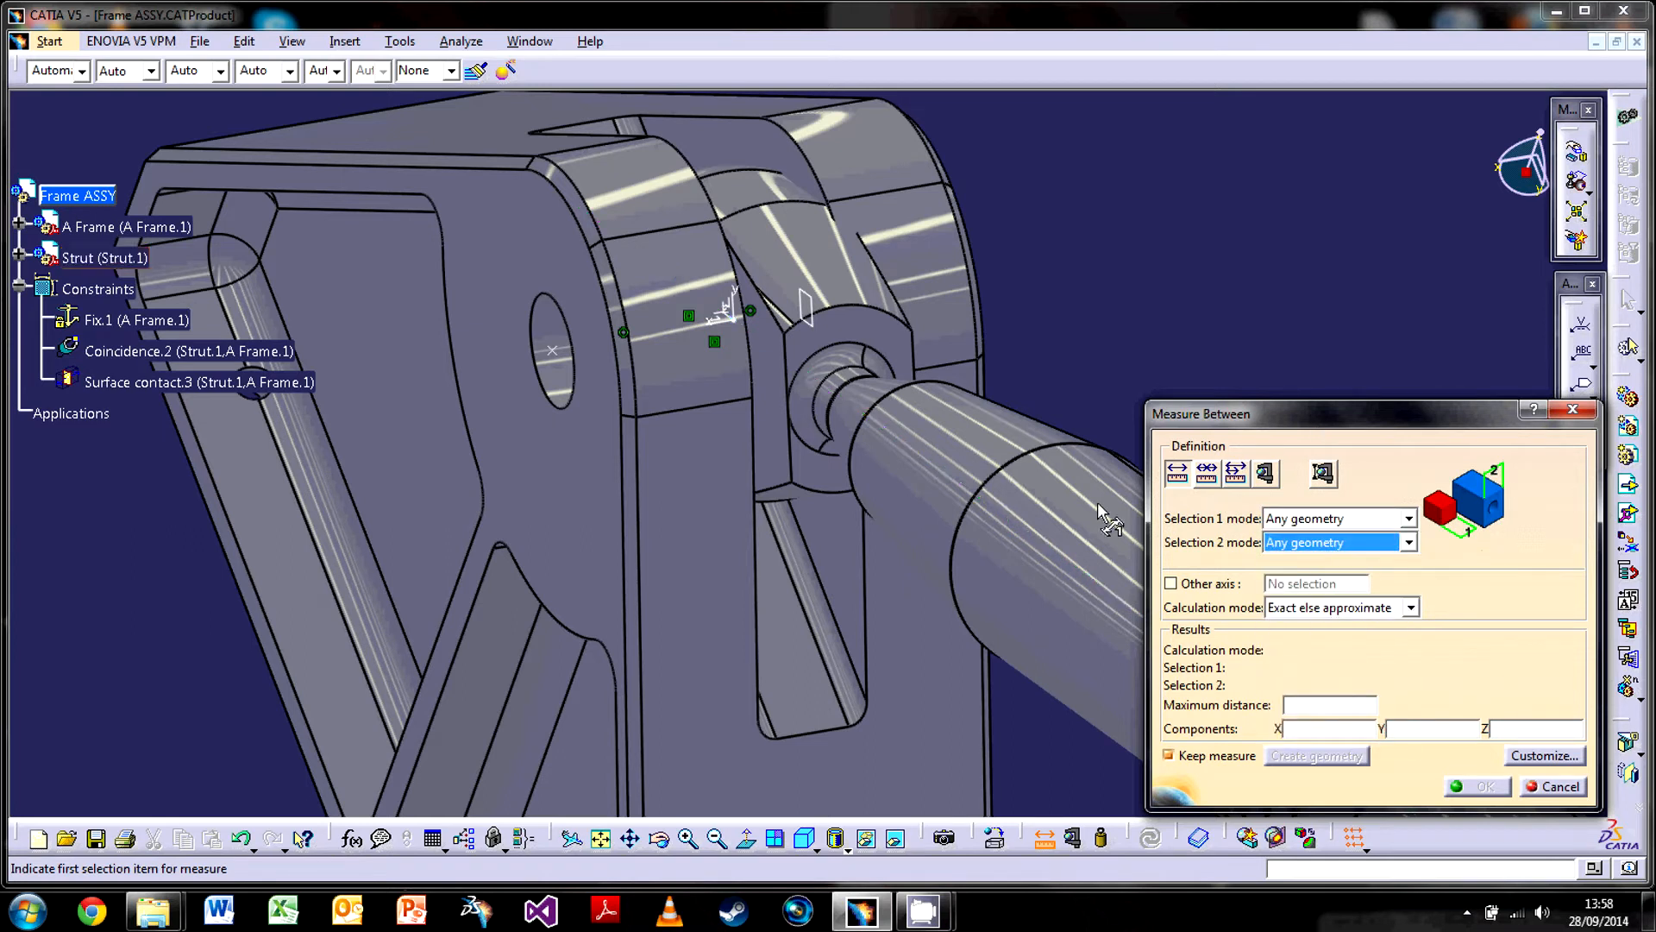
middle_drag(1028, 526, 1166, 191)
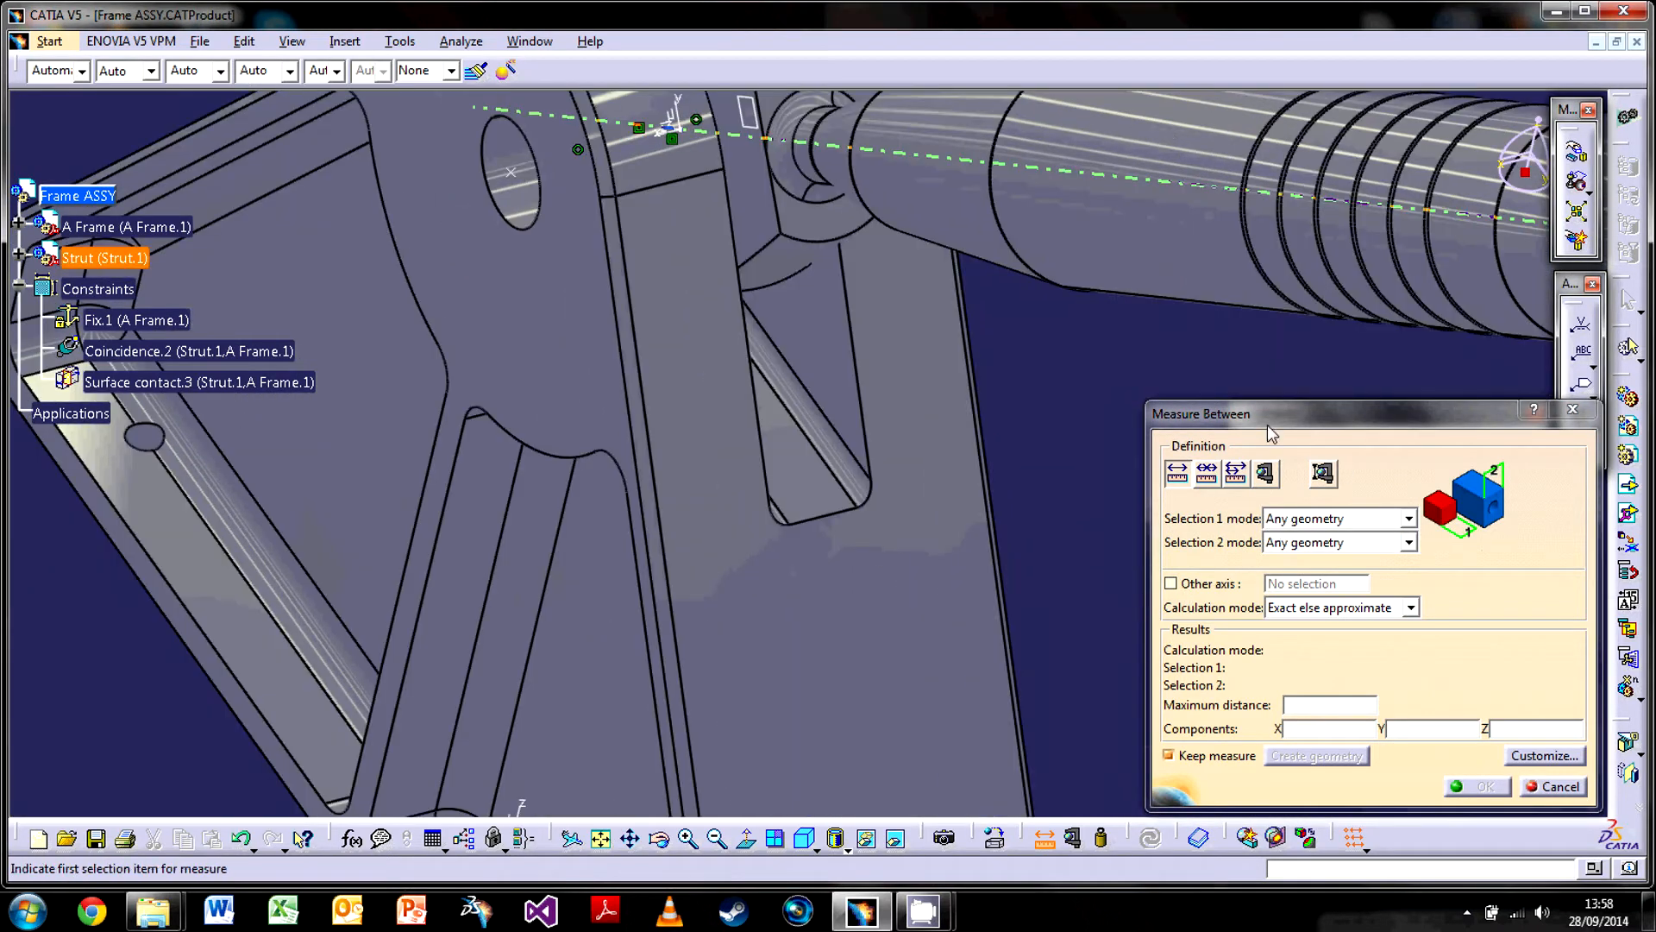
click(842, 326)
middle_drag(843, 328, 1039, 382)
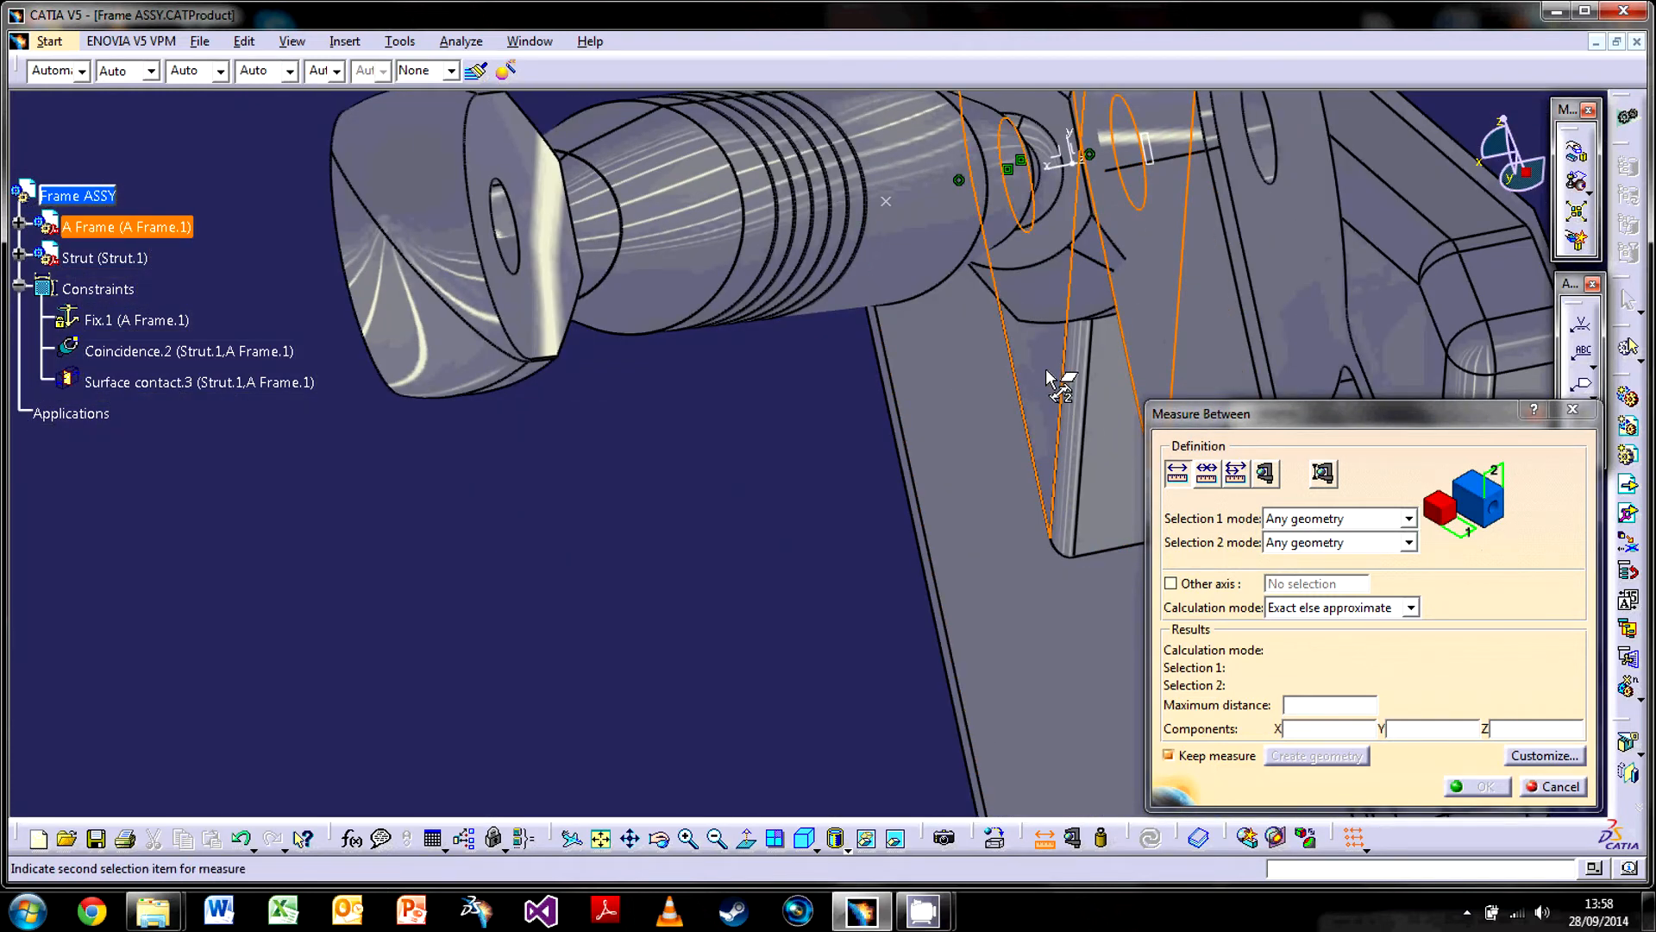
click(999, 485)
middle_drag(999, 485, 807, 555)
click(1476, 786)
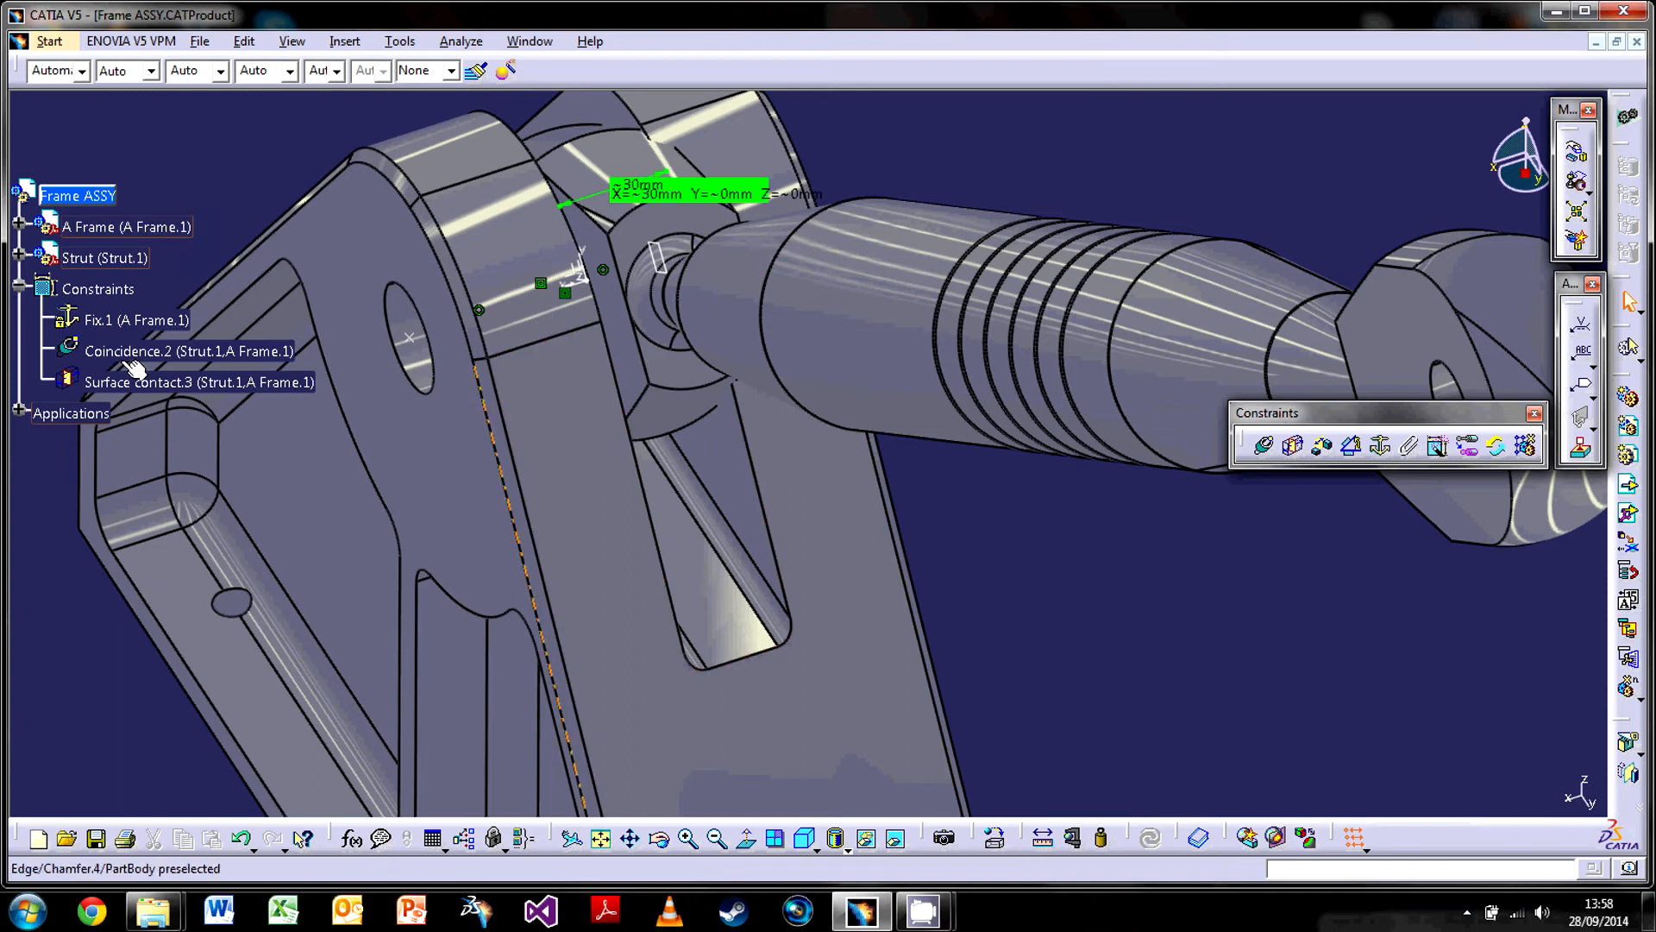
Open the Strut part for editing within the assembly, and locate the split feature of its end's flat side face in the specification tree
click(19, 257)
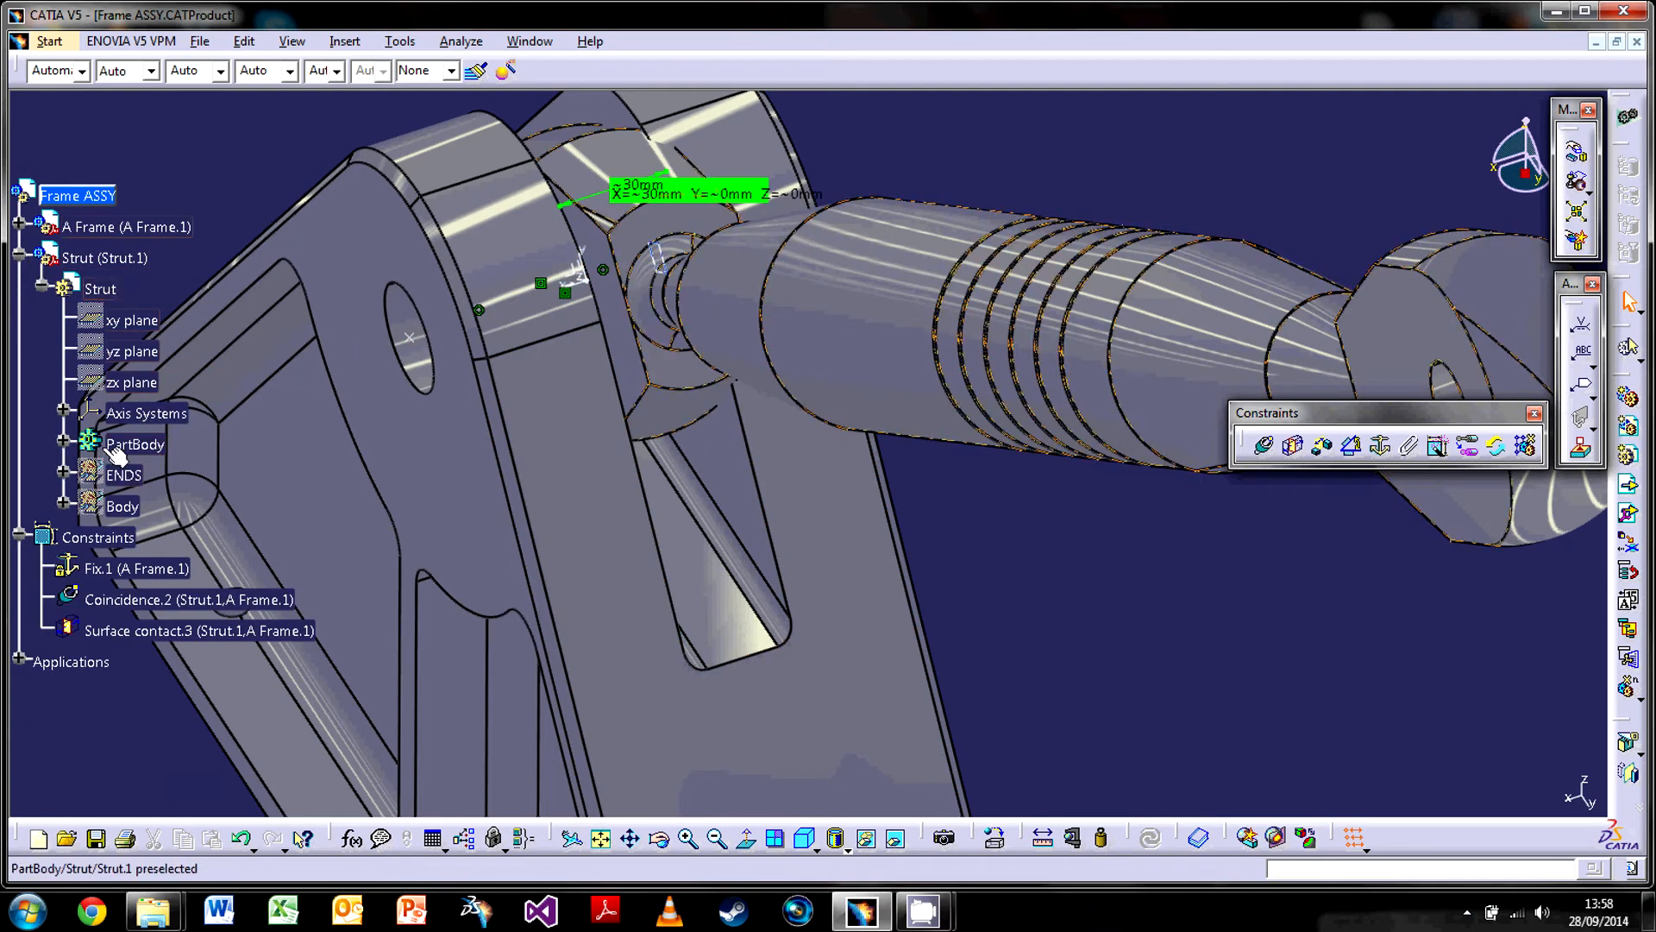
double_click(98, 288)
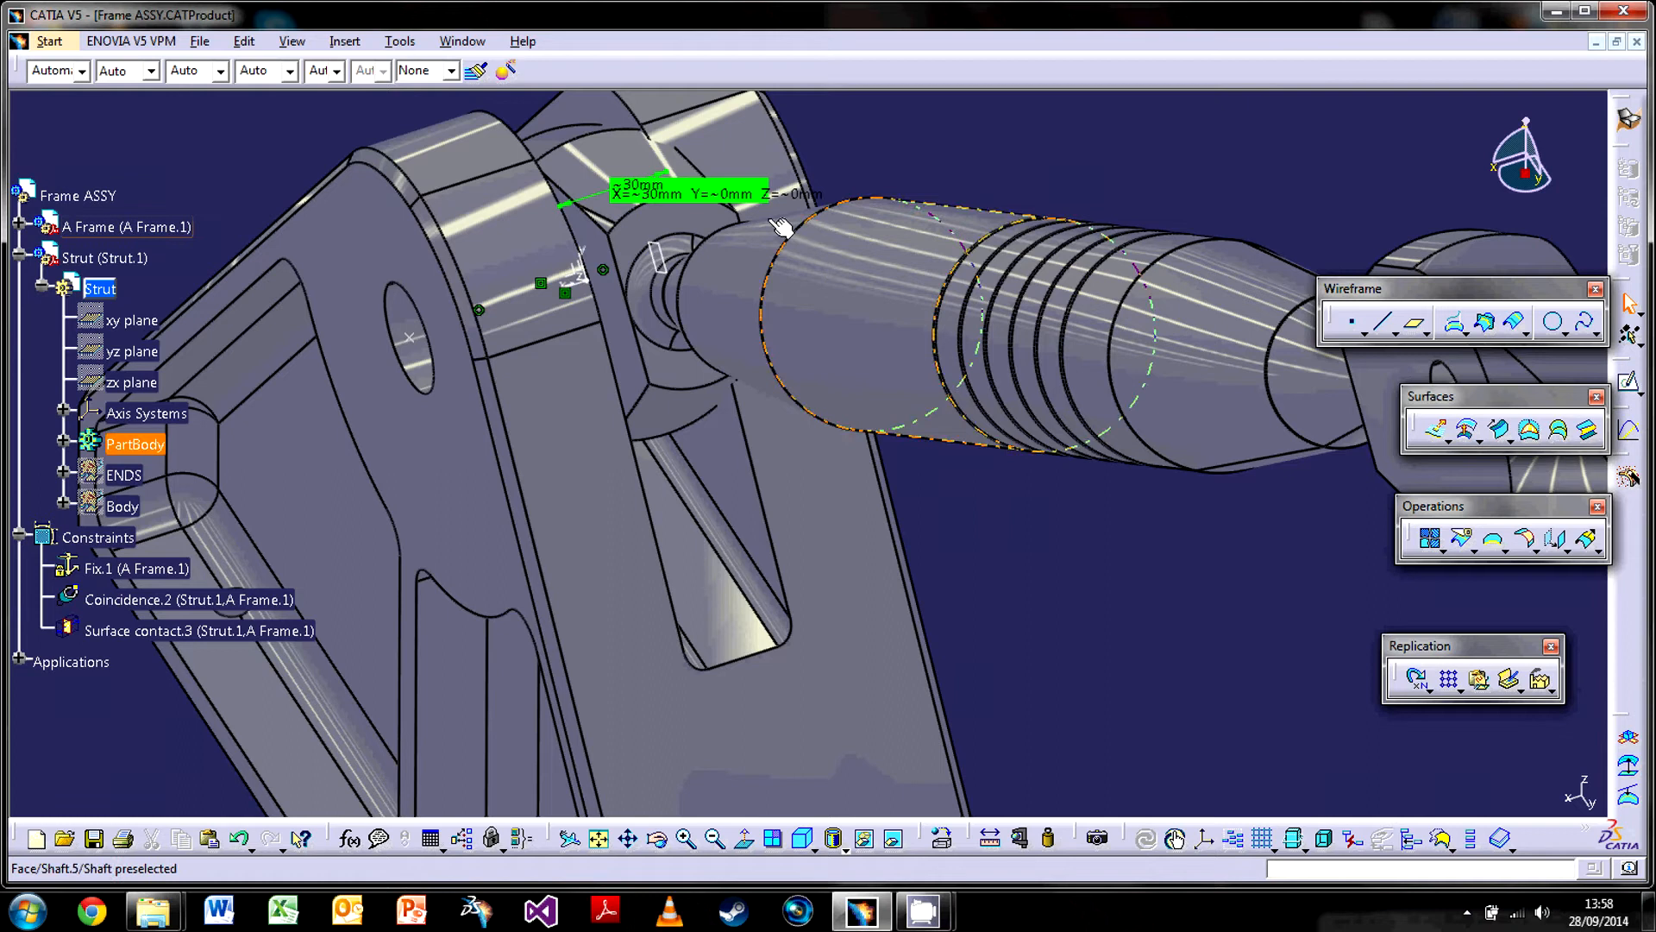
scroll(717, 622, down, 1)
middle_drag(717, 623, 706, 654)
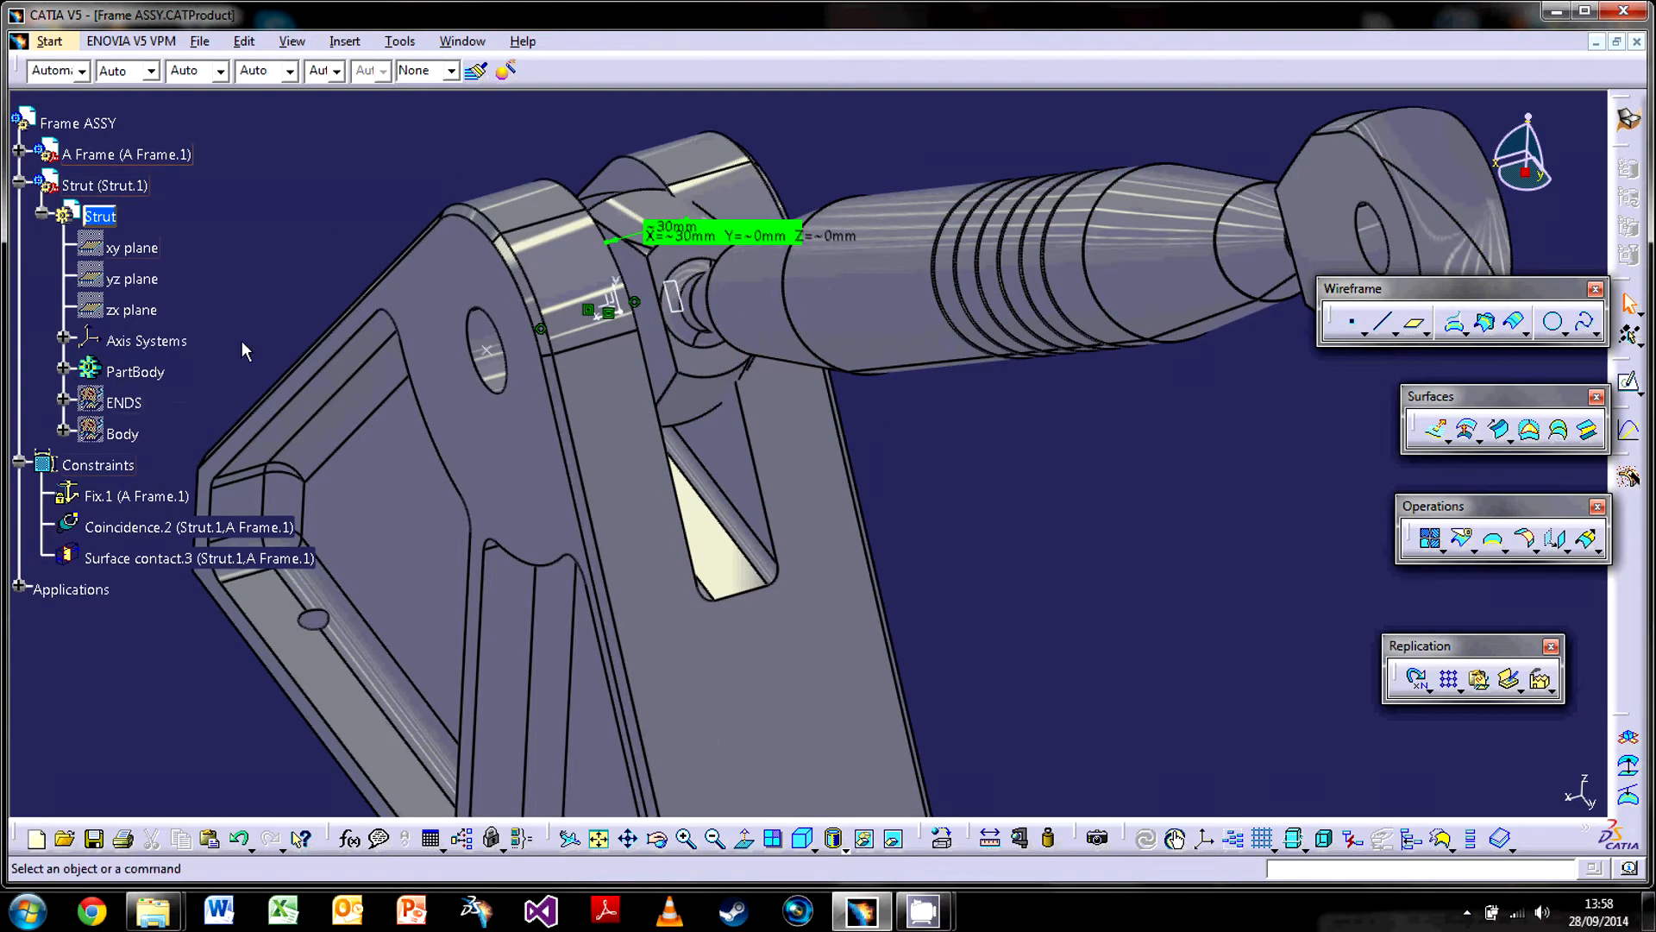
middle_drag(483, 224, 609, 328)
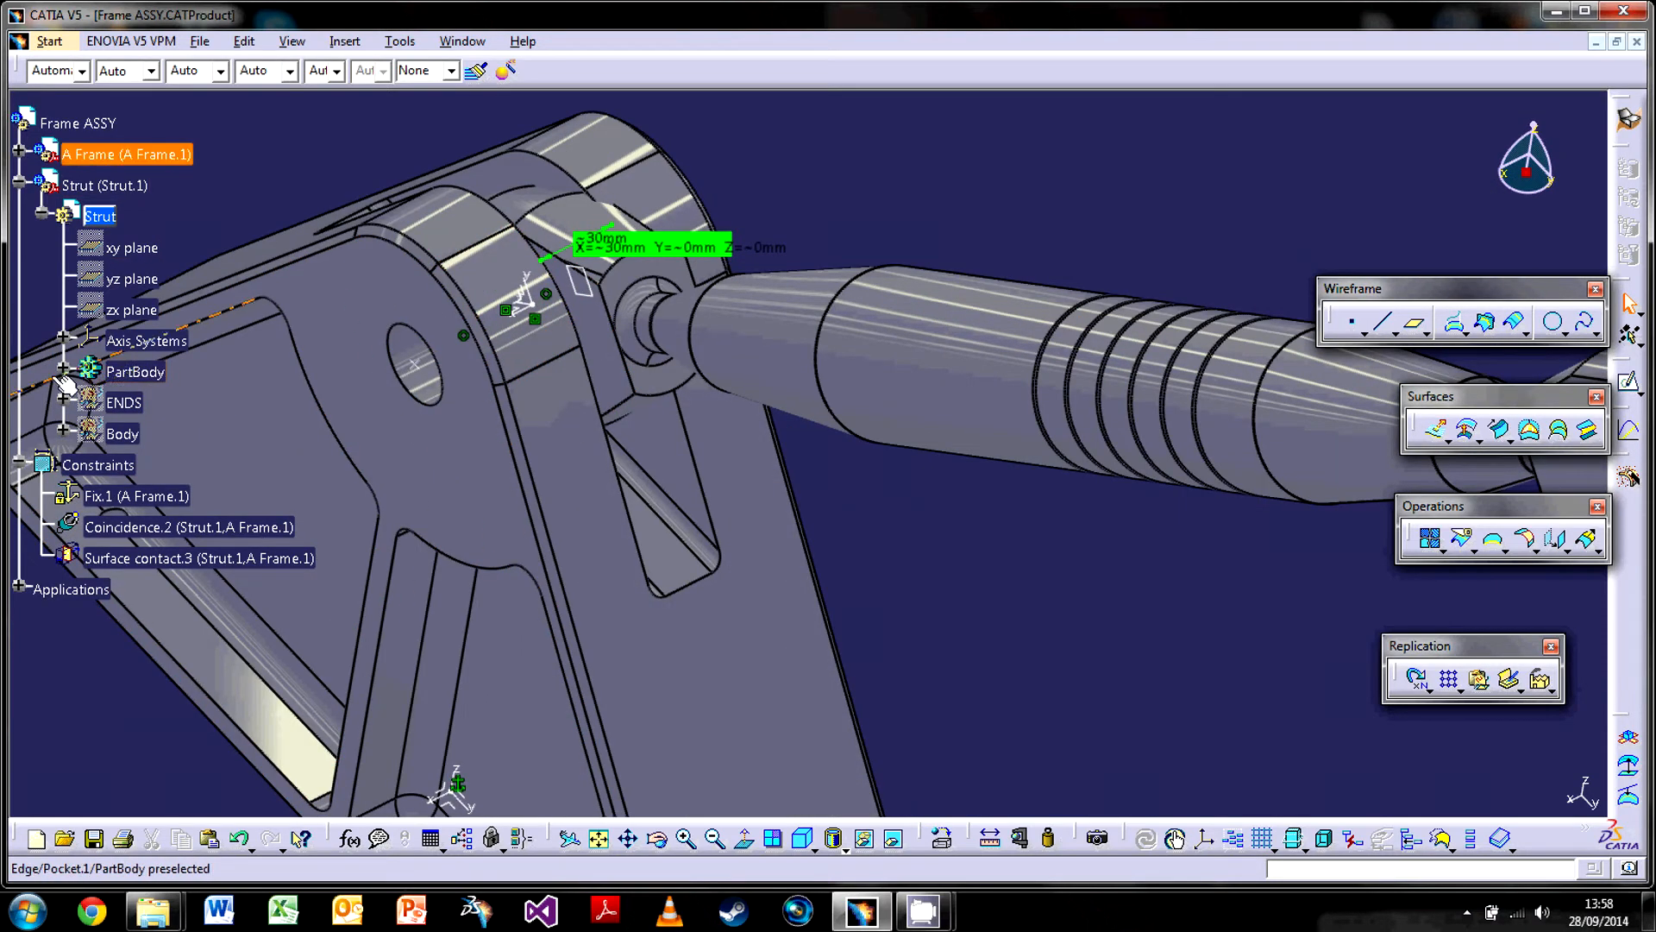
right_click(606, 338)
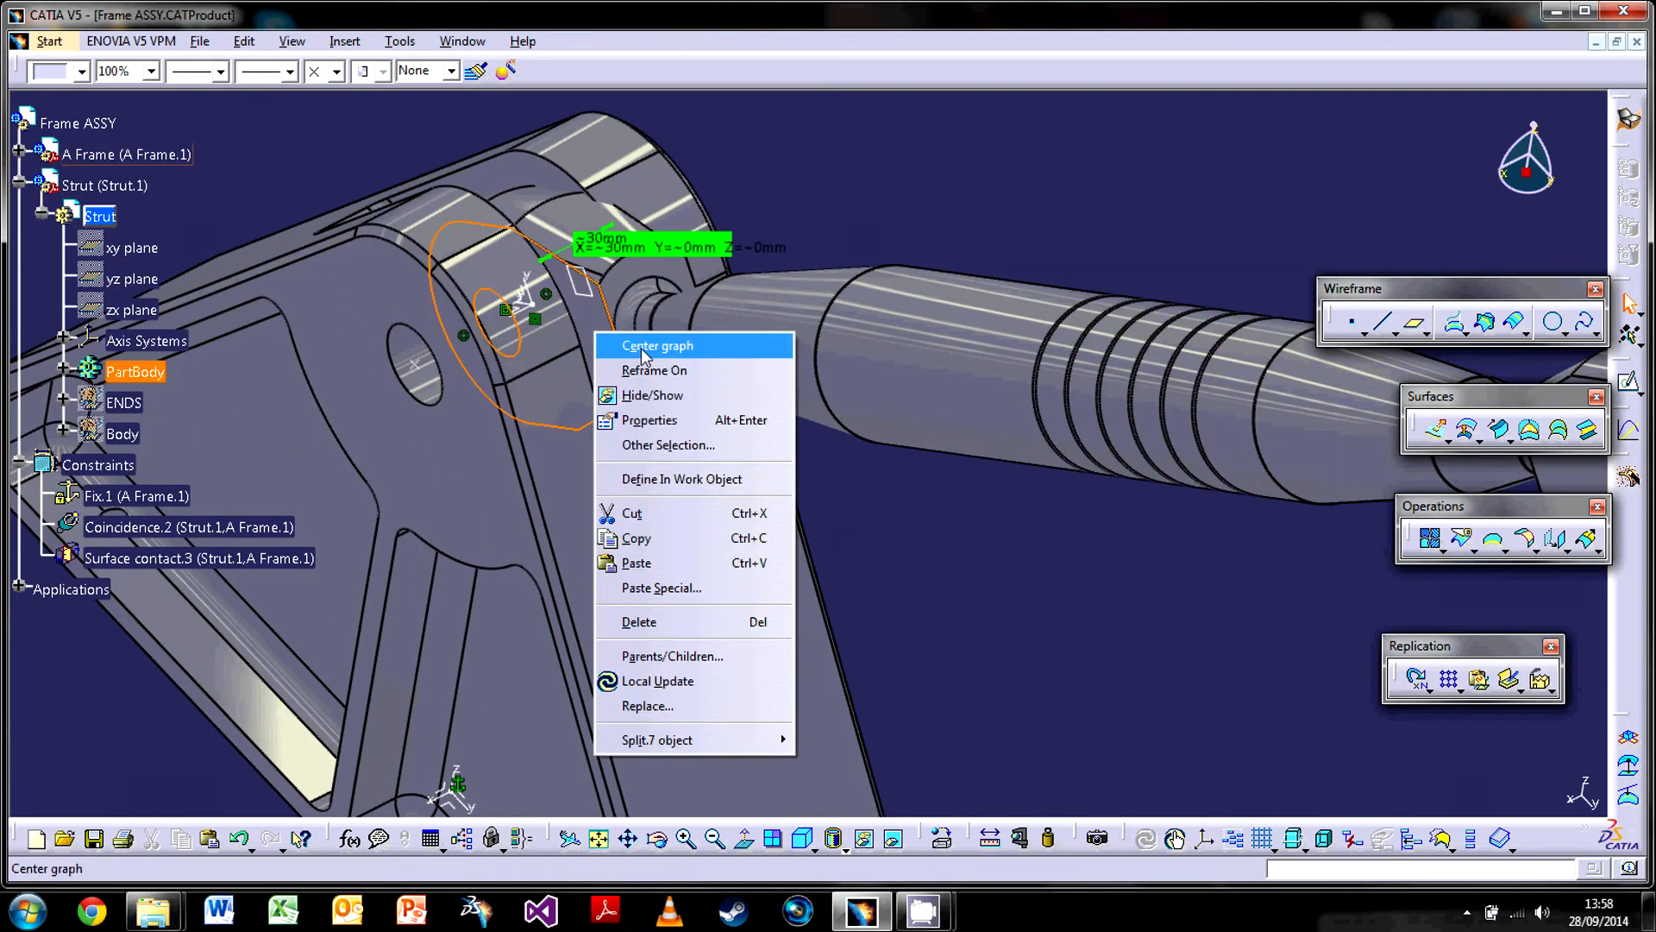
click(643, 346)
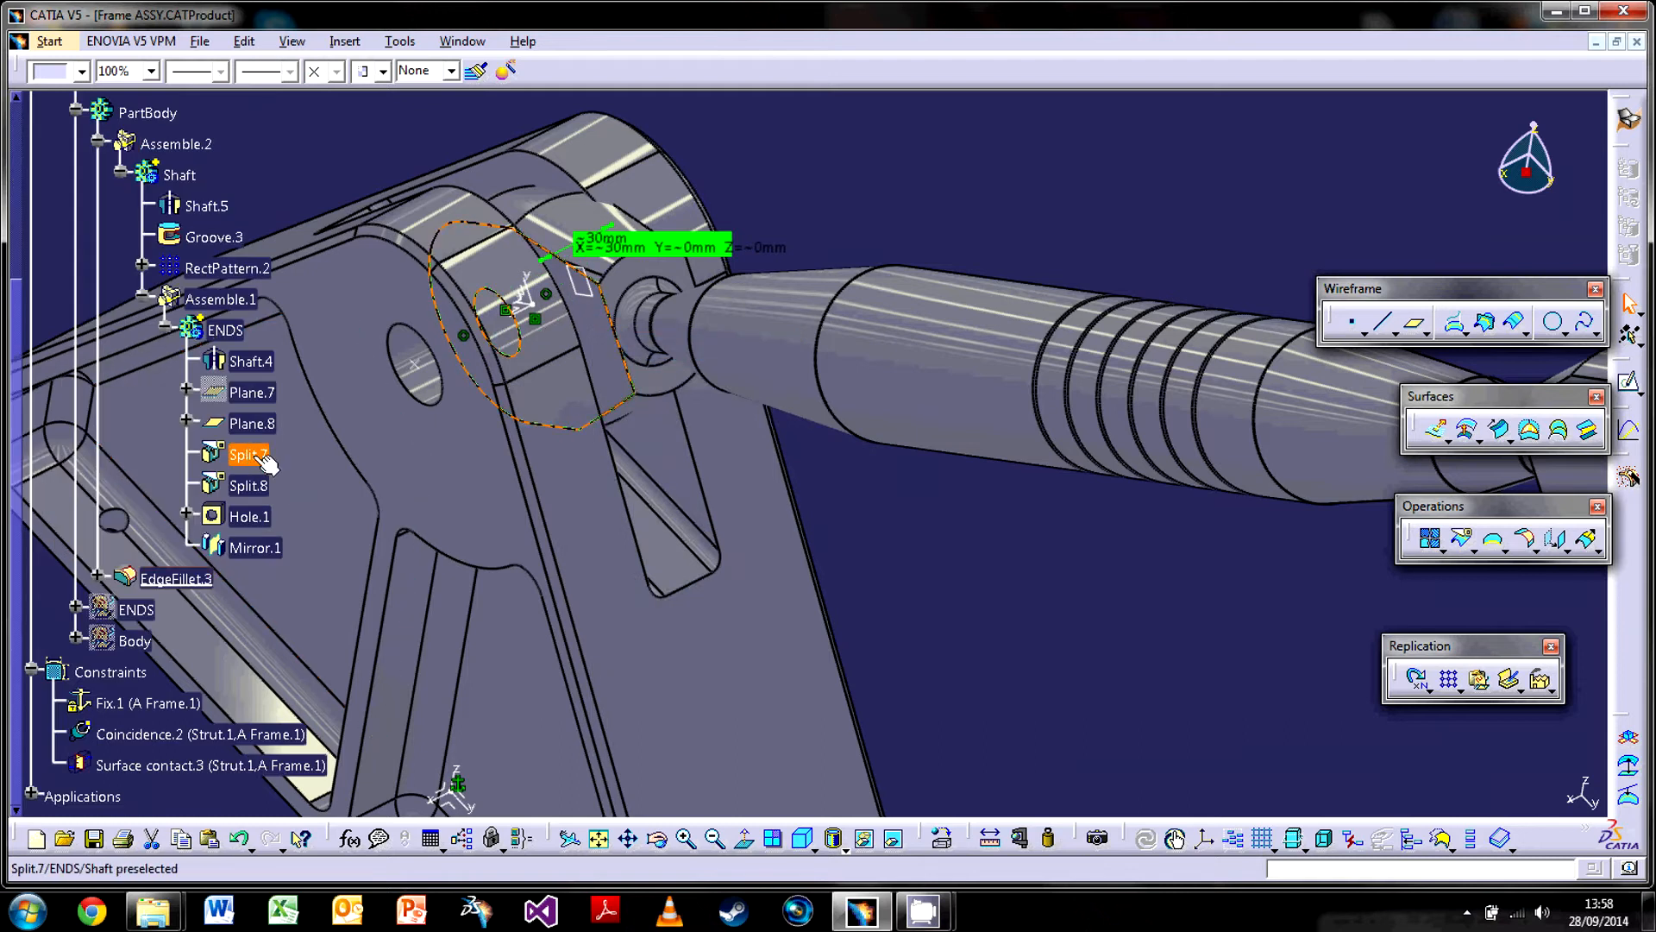
Check the offset of Plane.7 and edit the offset of Plane.8 so the strut's end fits the A frame's slot
middle_drag(854, 604, 679, 387)
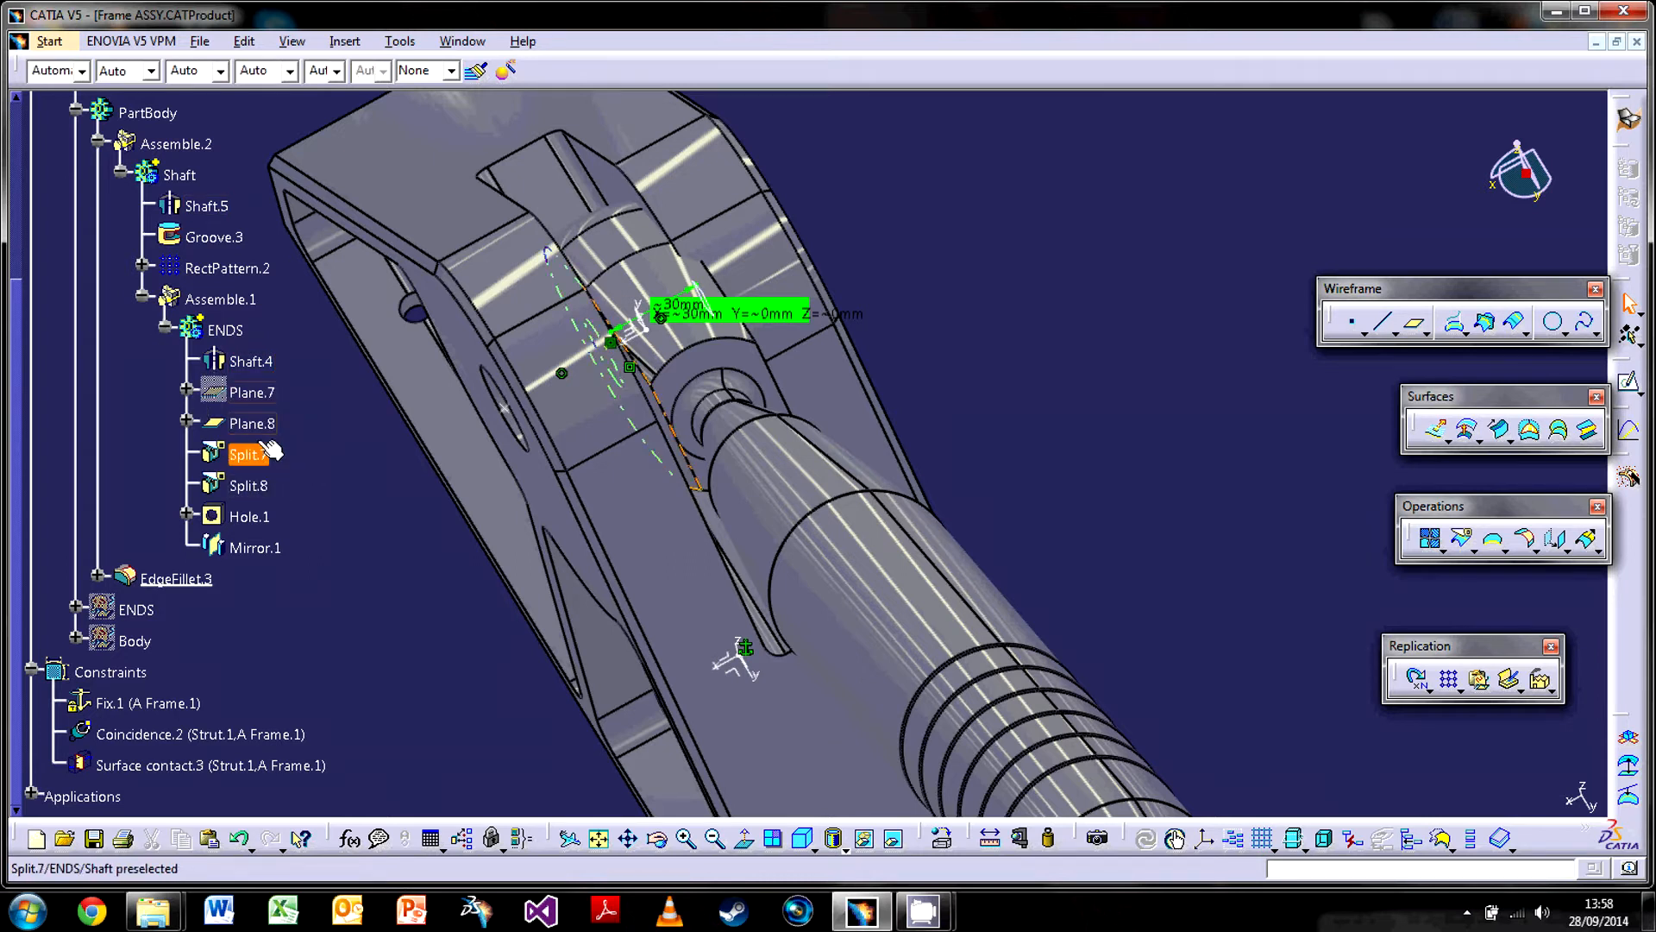
double_click(252, 393)
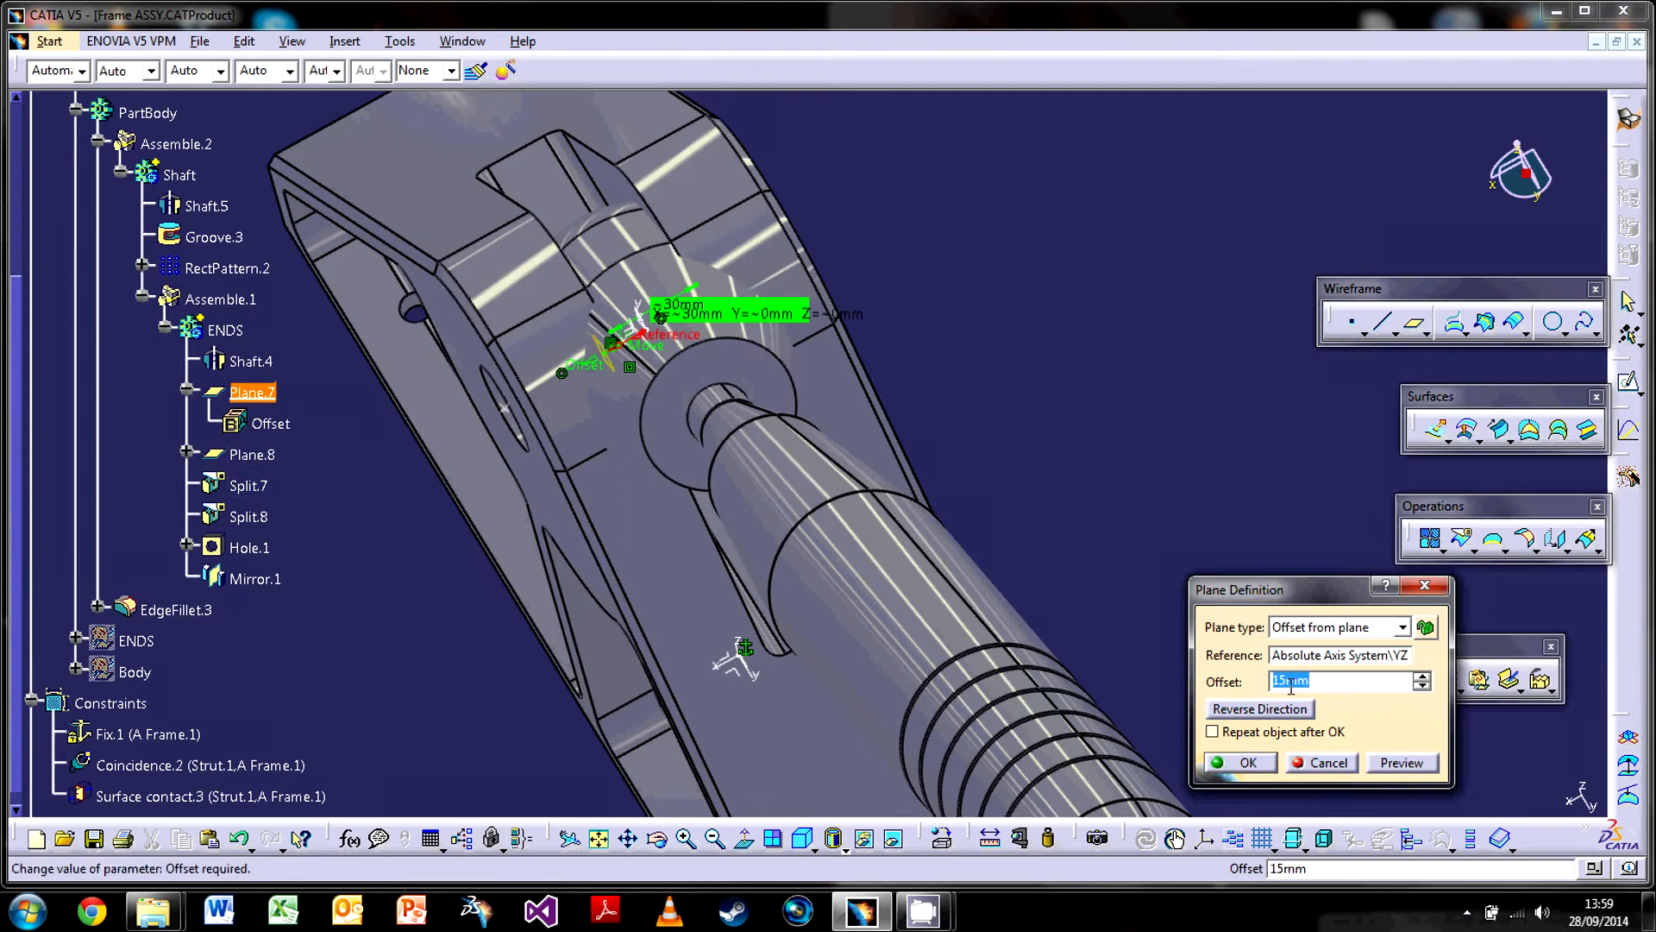
click(1246, 763)
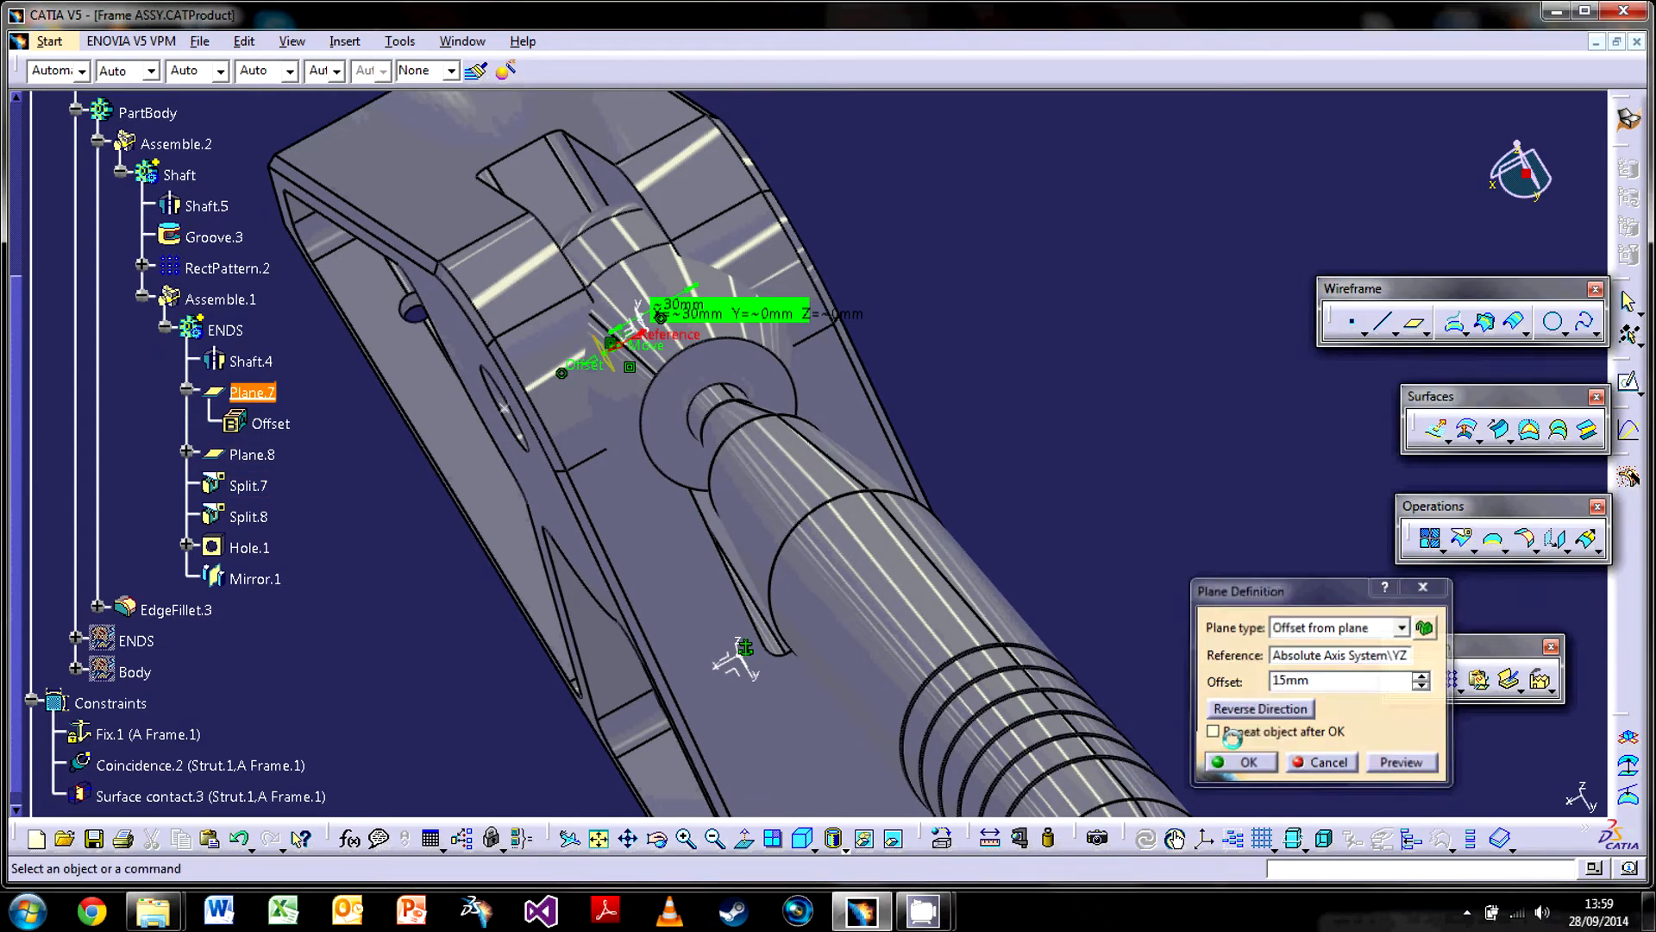
double_click(252, 455)
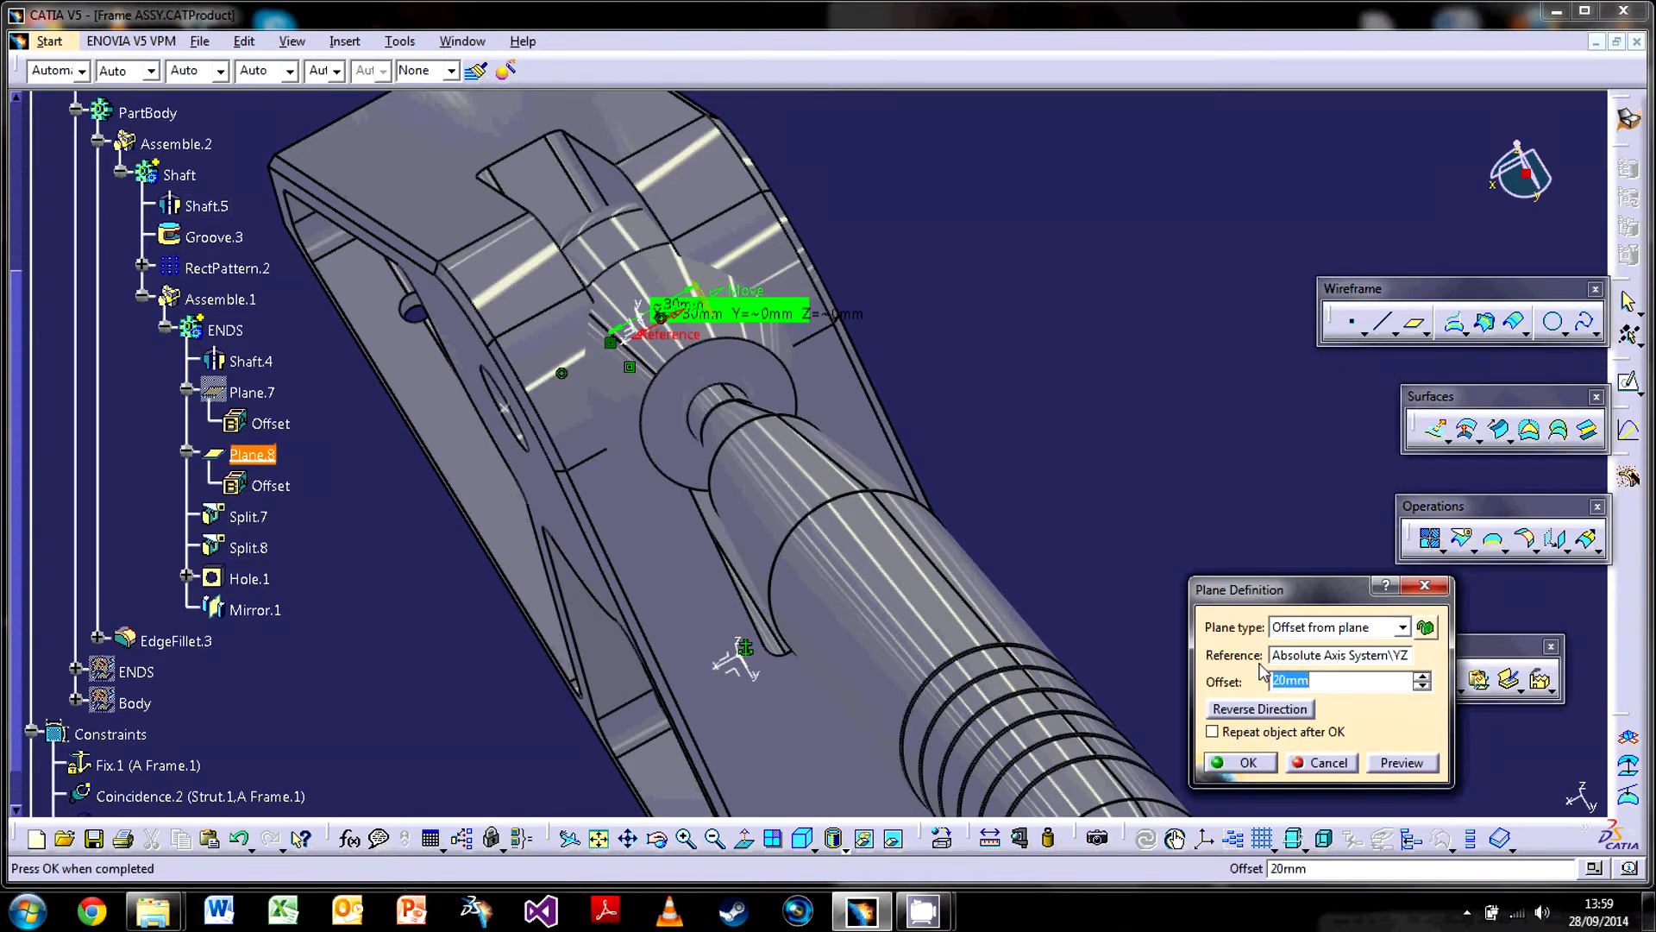
key(Return)
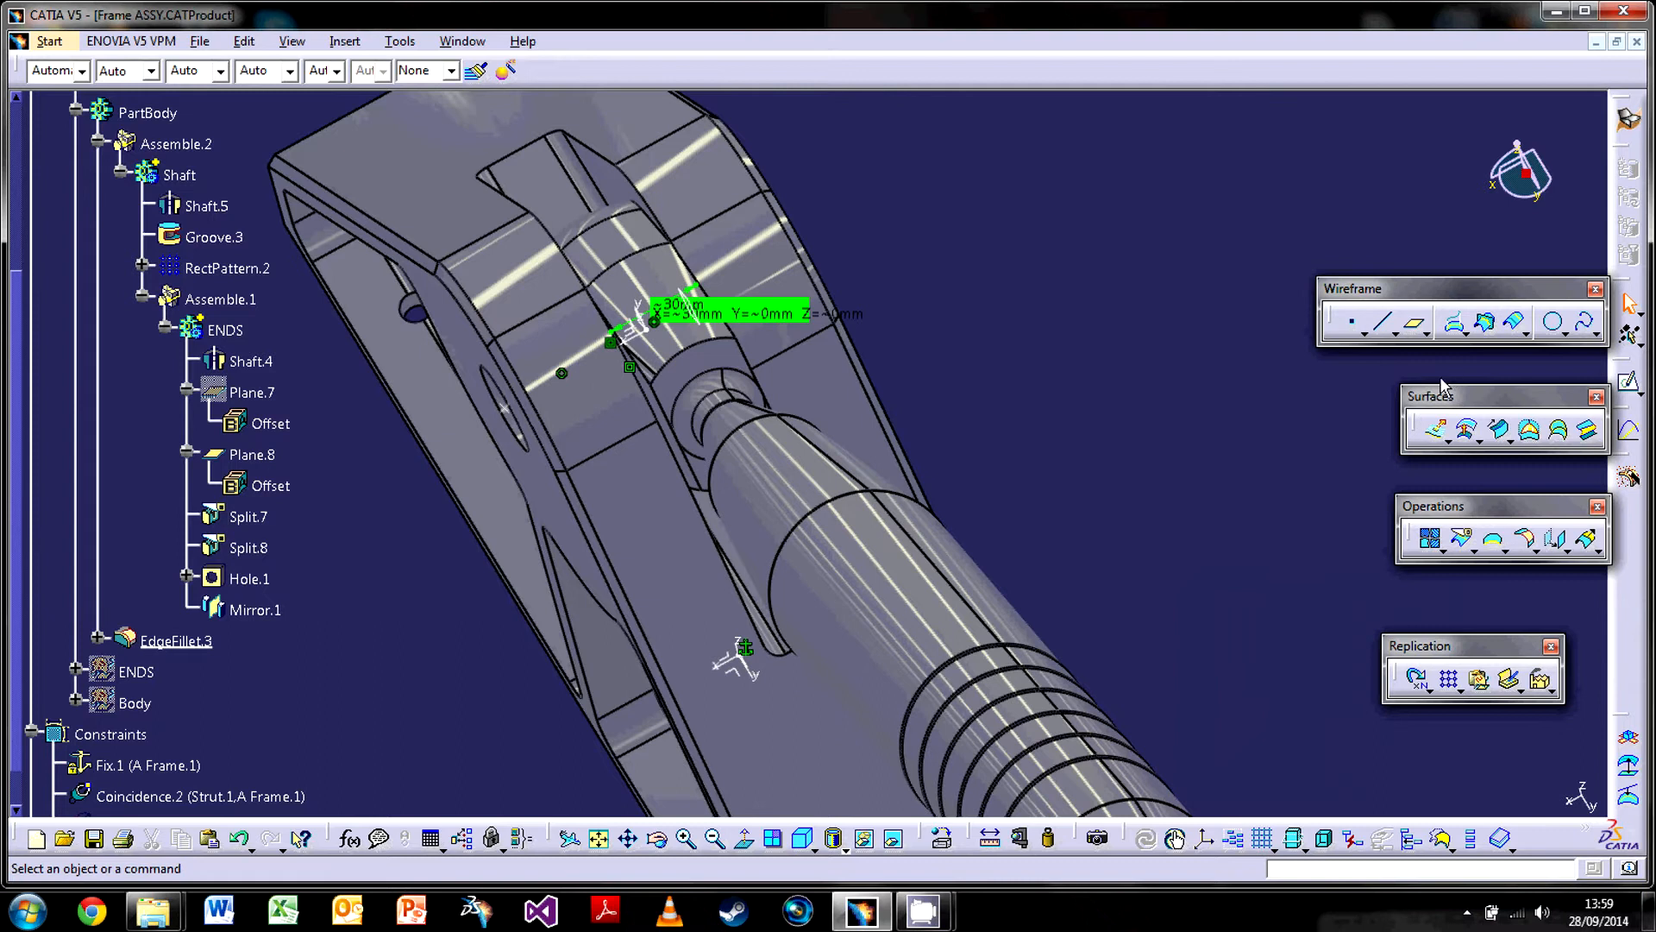
middle_drag(696, 394, 762, 545)
middle_drag(705, 216, 819, 496)
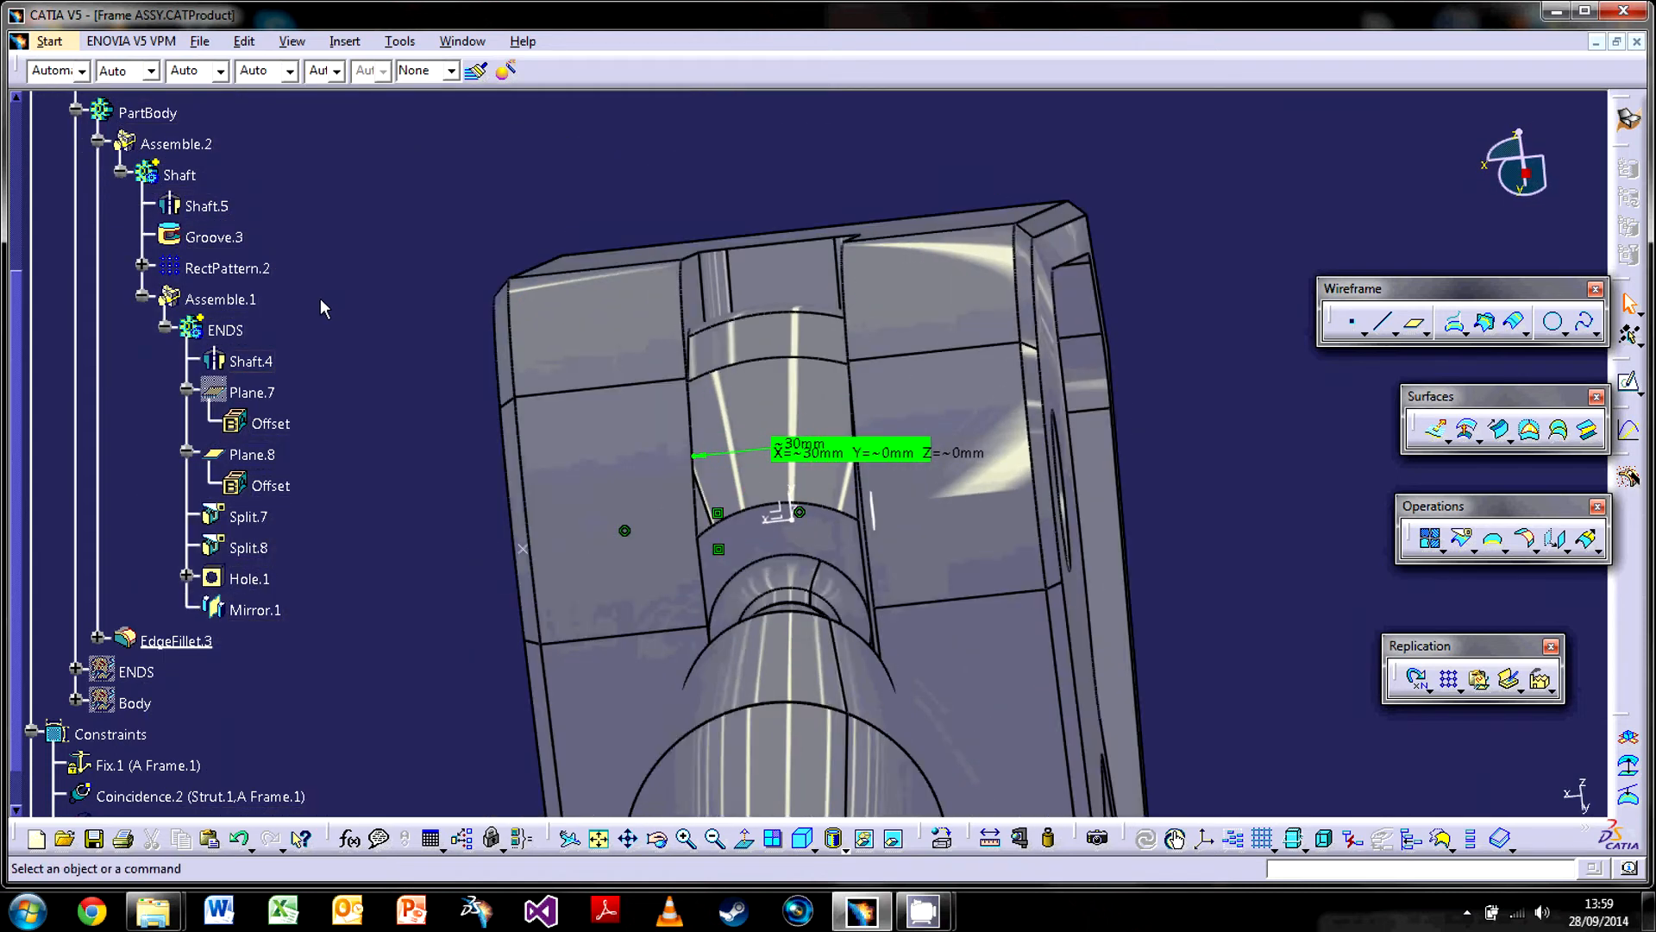
Reactivate the Frame ASSY product to return to assembly editing, and view the whole assembly
scroll(272, 316, up, 1)
click(76, 182)
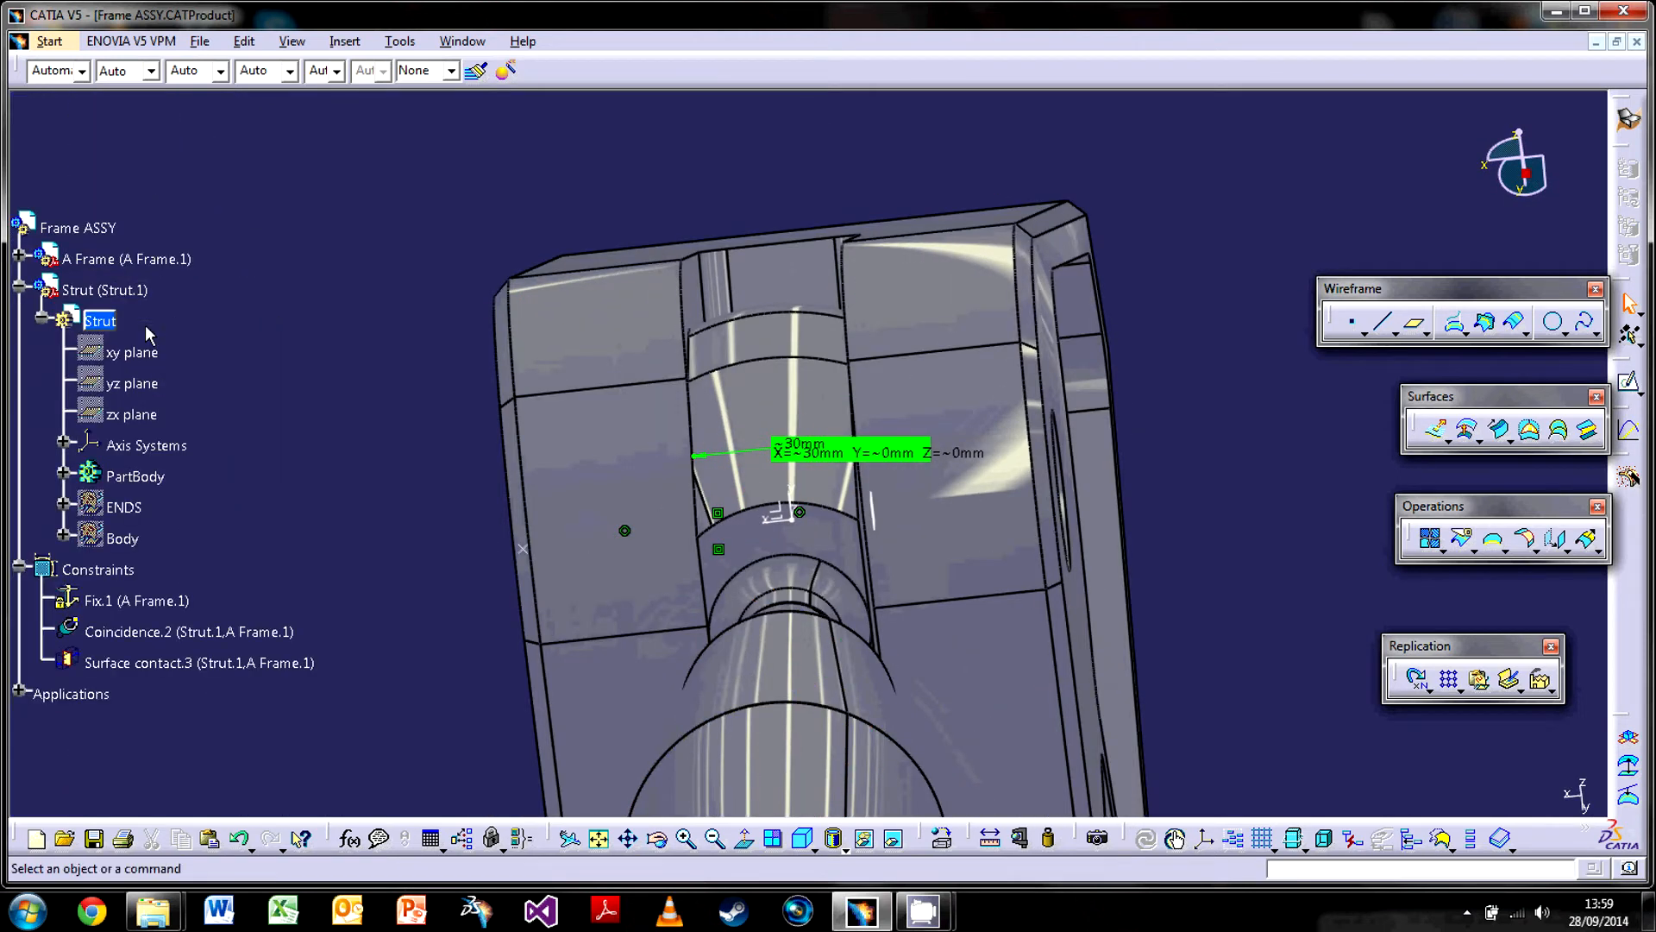
double_click(79, 300)
middle_drag(622, 593, 668, 570)
middle_drag(477, 576, 775, 465)
middle_drag(987, 513, 1082, 292)
middle_drag(750, 580, 703, 659)
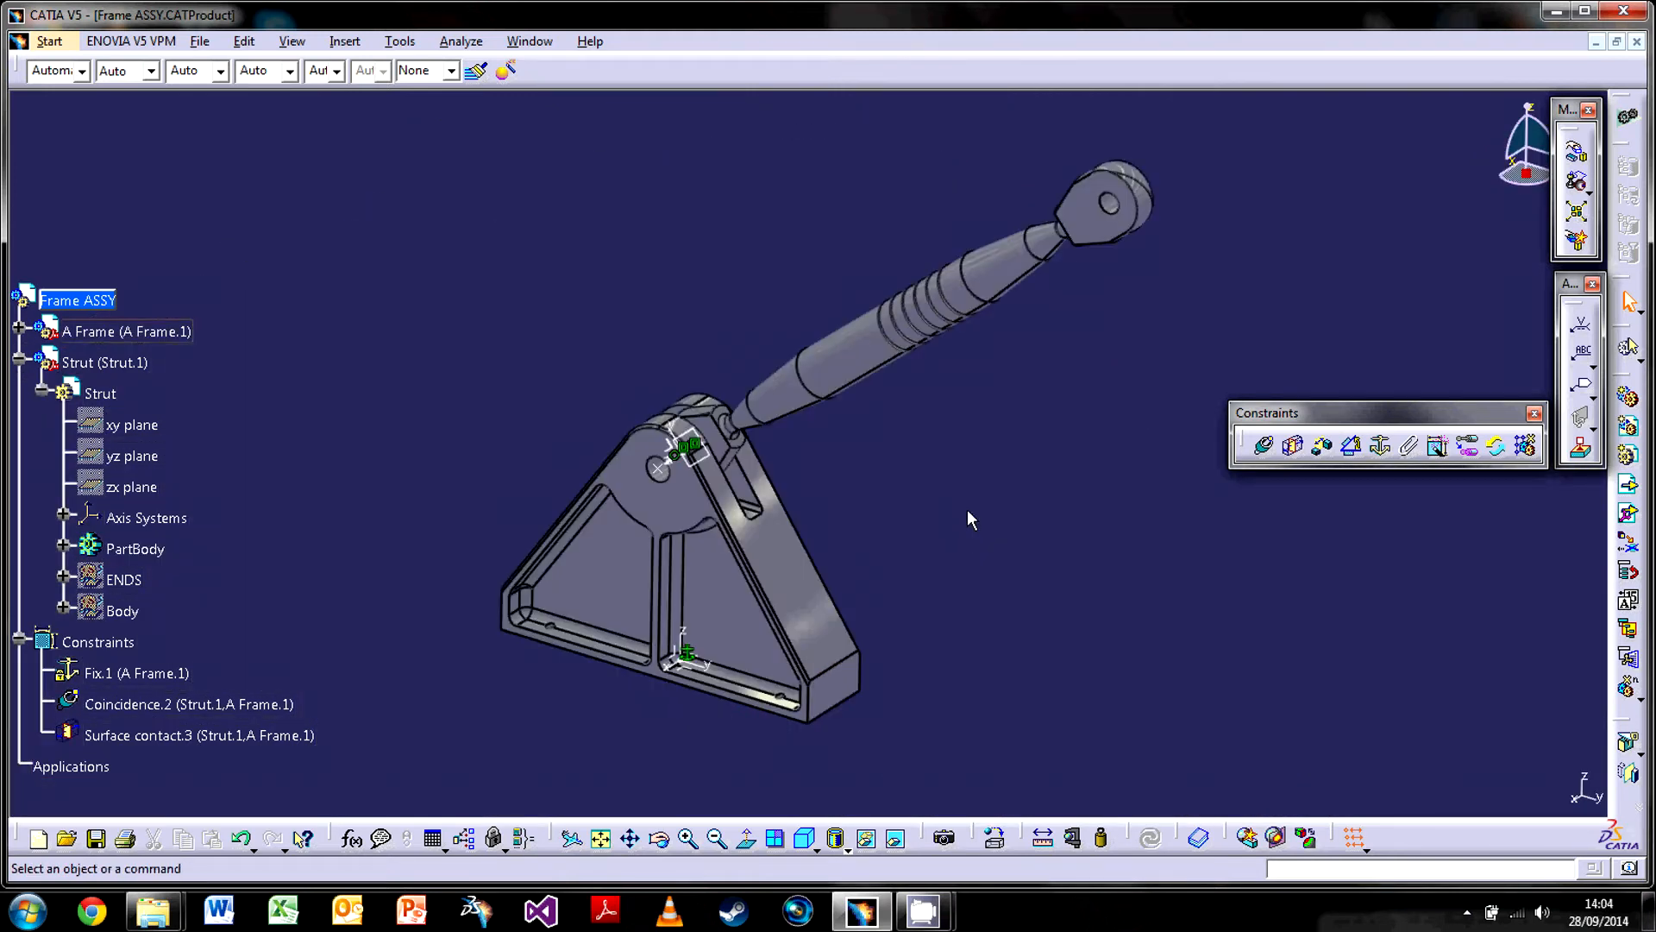
click(759, 569)
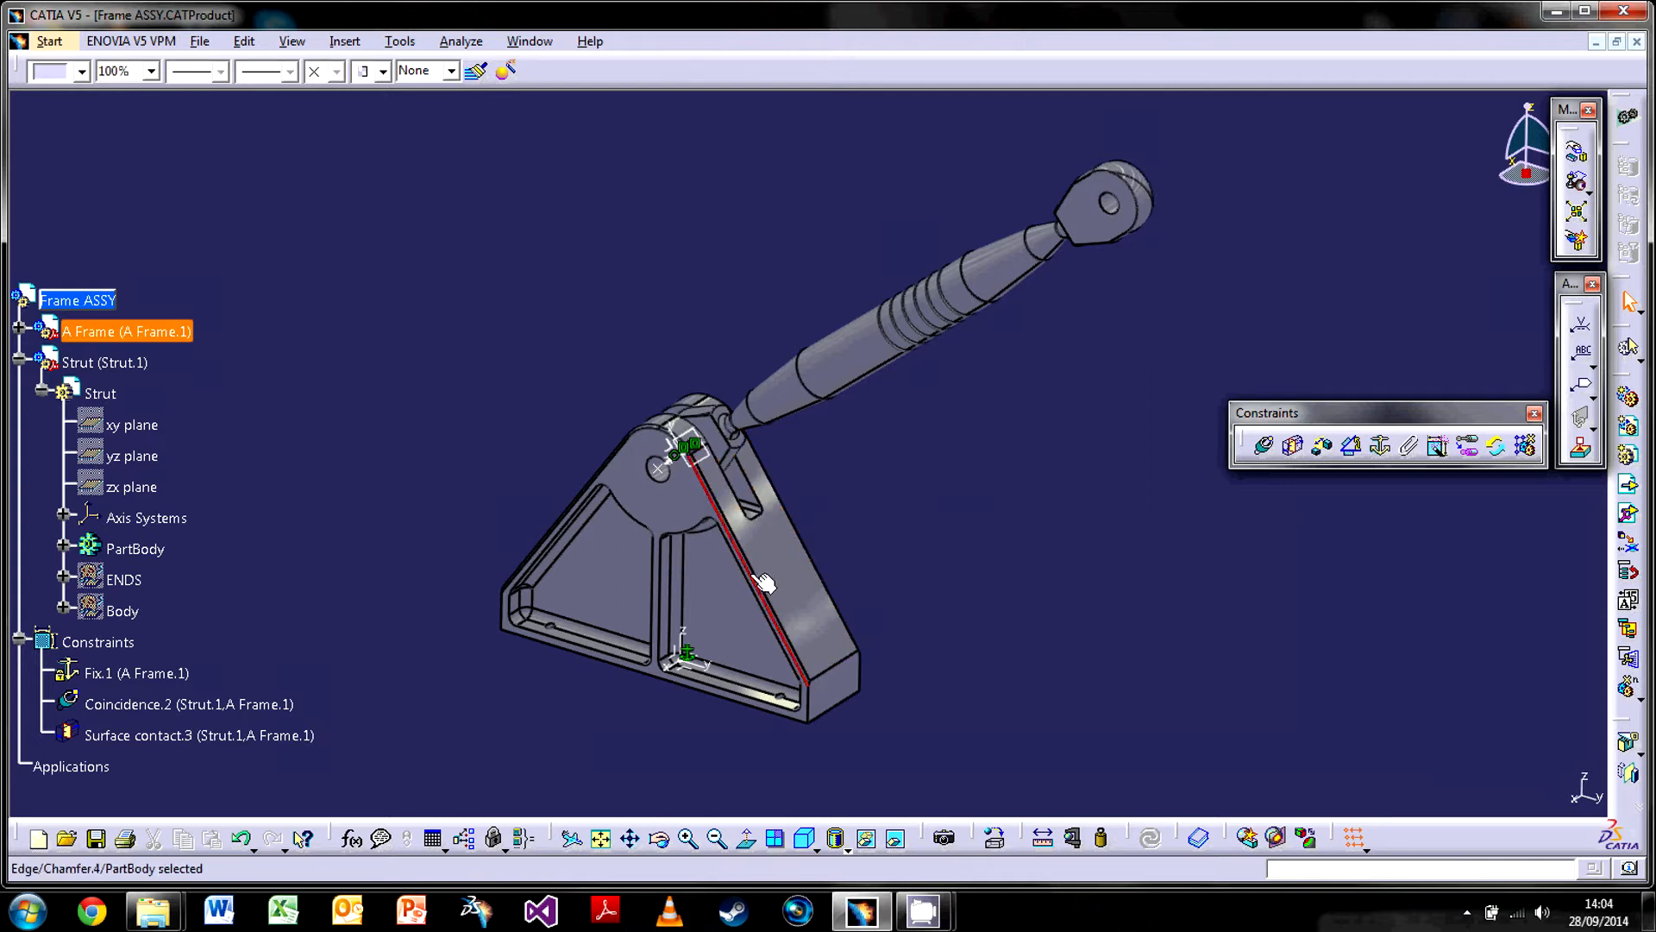
click(845, 371)
click(887, 485)
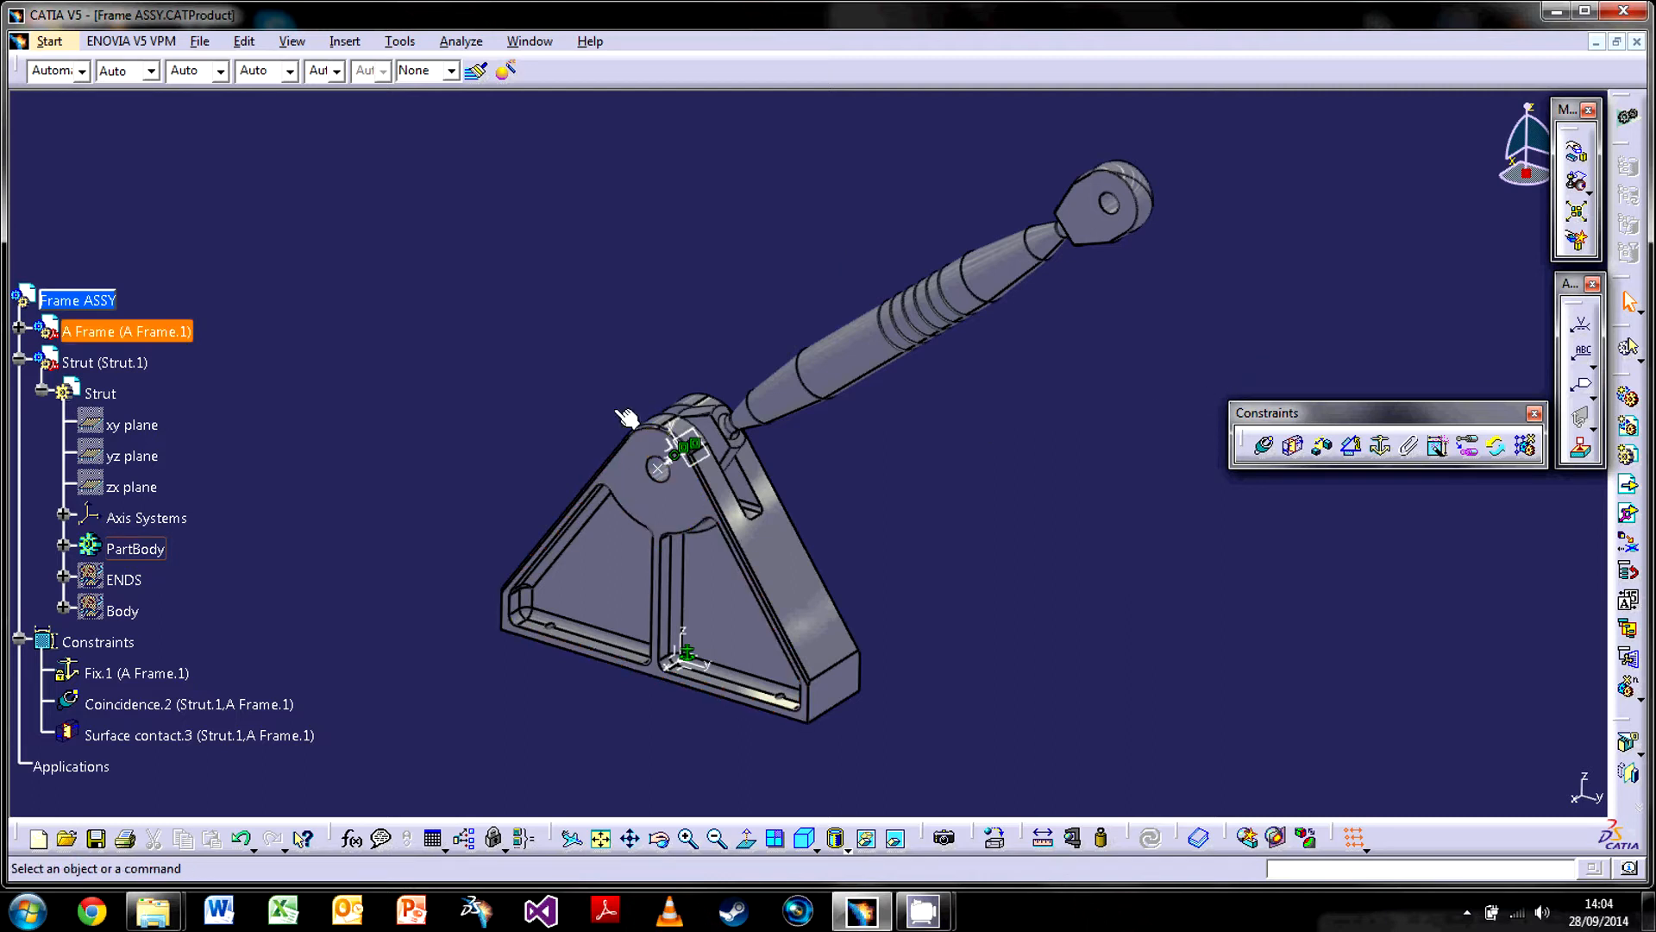
Test the Strut's motion by manipulating it along the Y axis with respect to constraints
click(1578, 157)
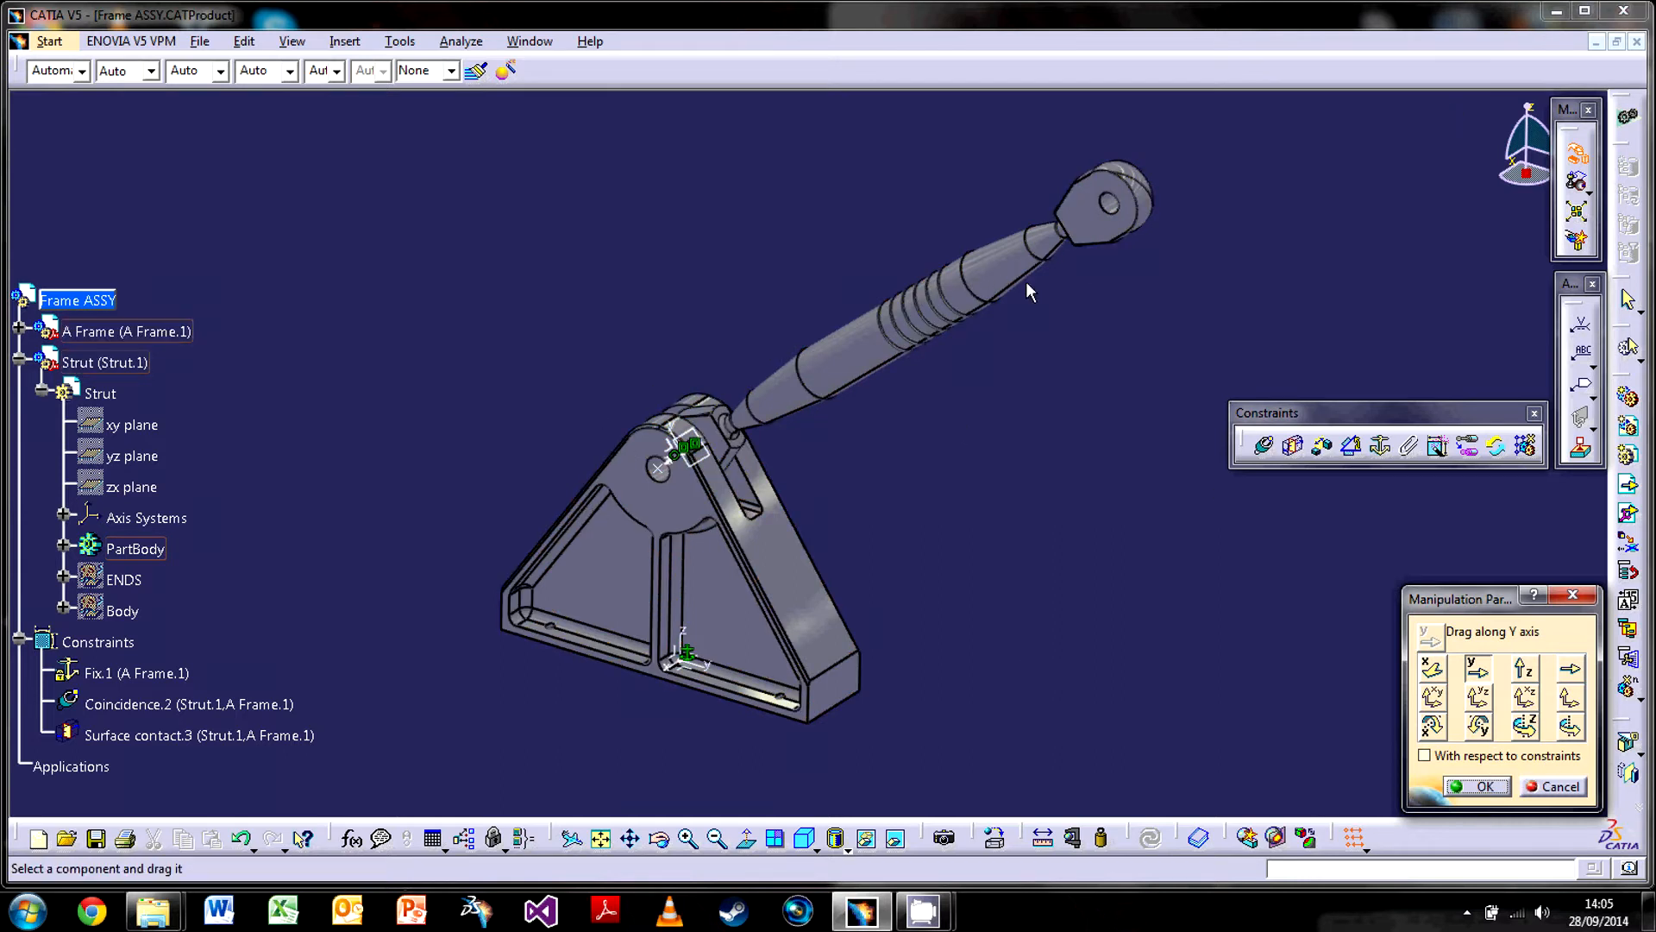
click(1425, 755)
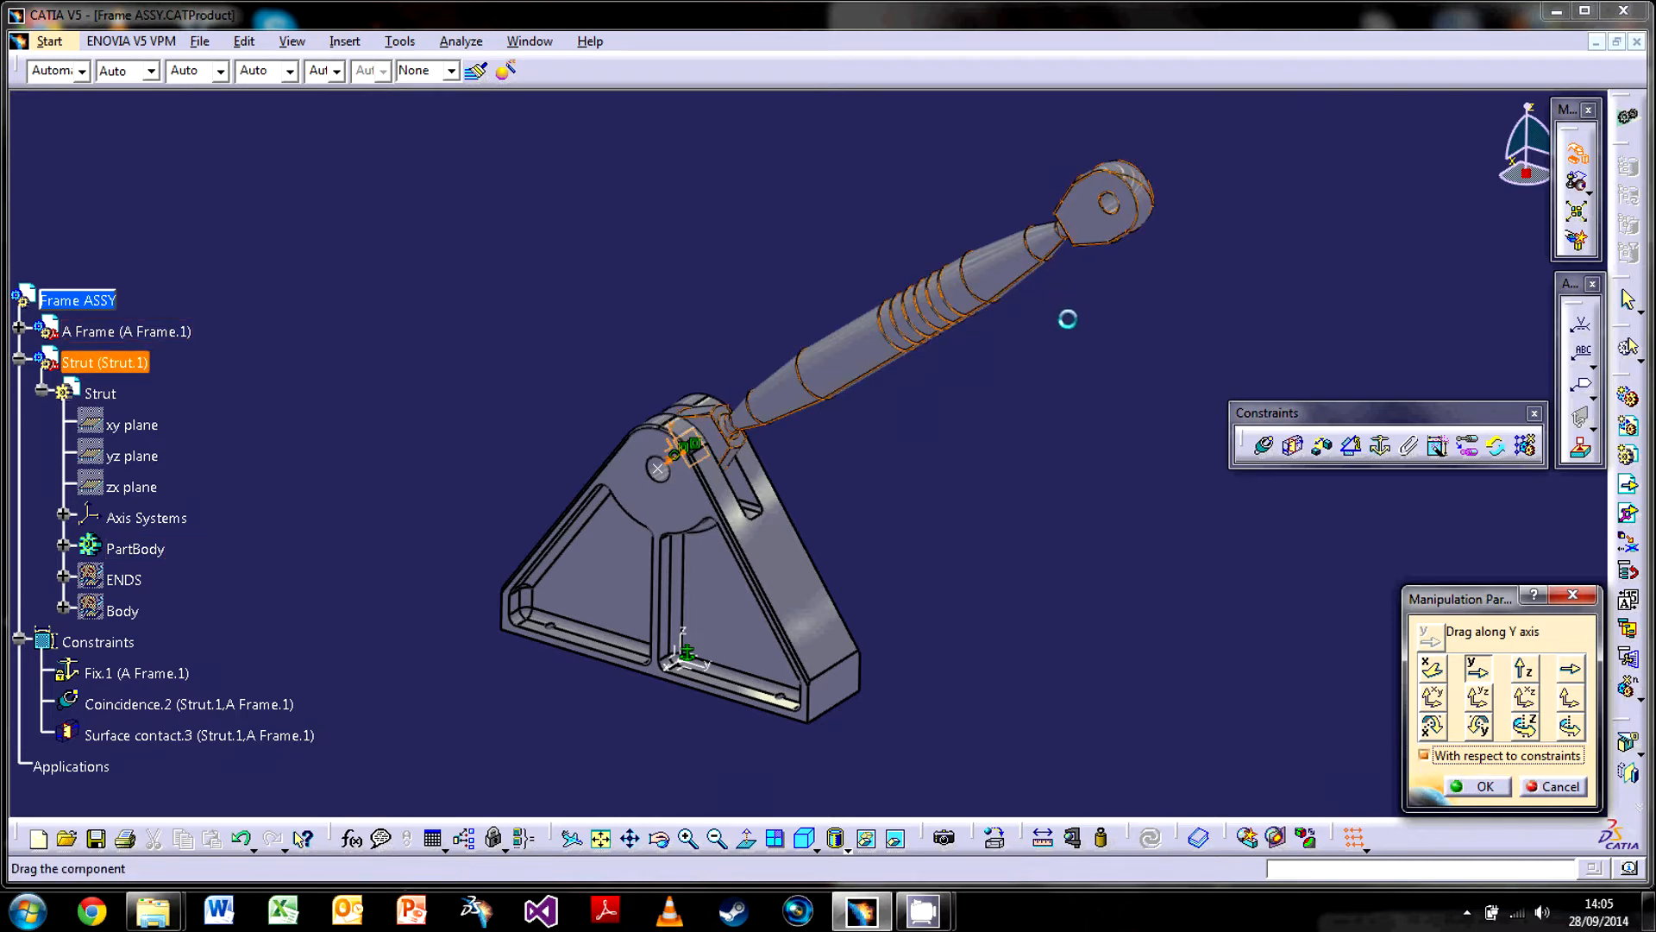
drag(965, 203, 940, 310)
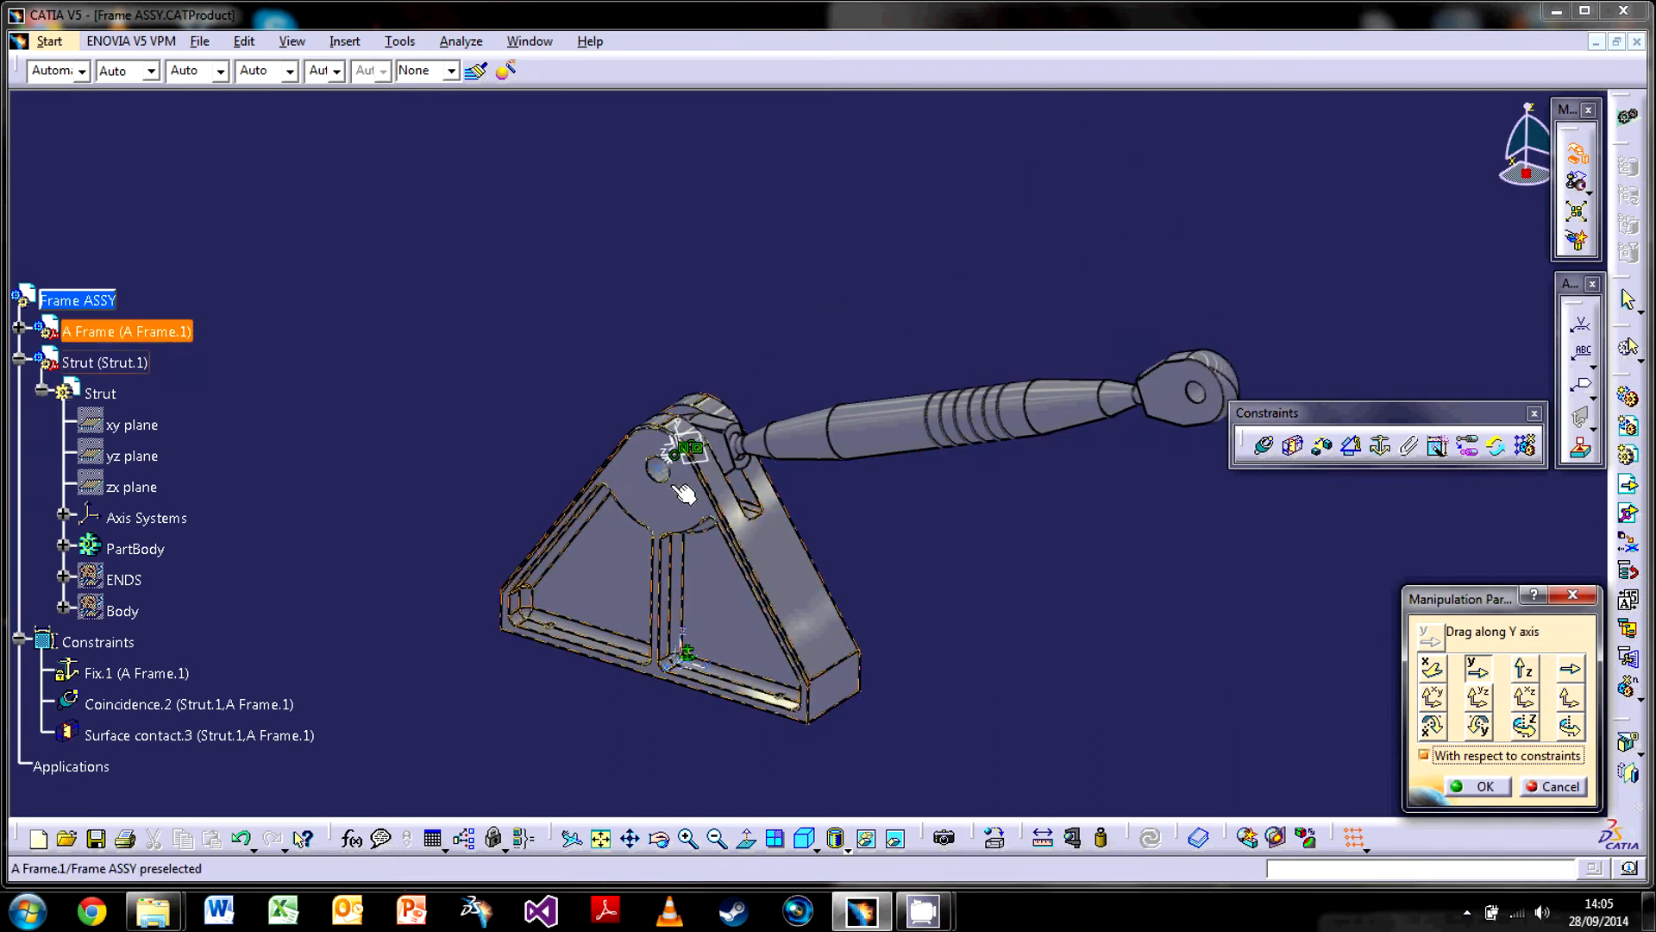
mouse_move(872, 437)
mouse_down()
mouse_move(846, 328)
mouse_move(909, 529)
mouse_move(884, 405)
mouse_move(891, 514)
mouse_move(895, 451)
mouse_up()
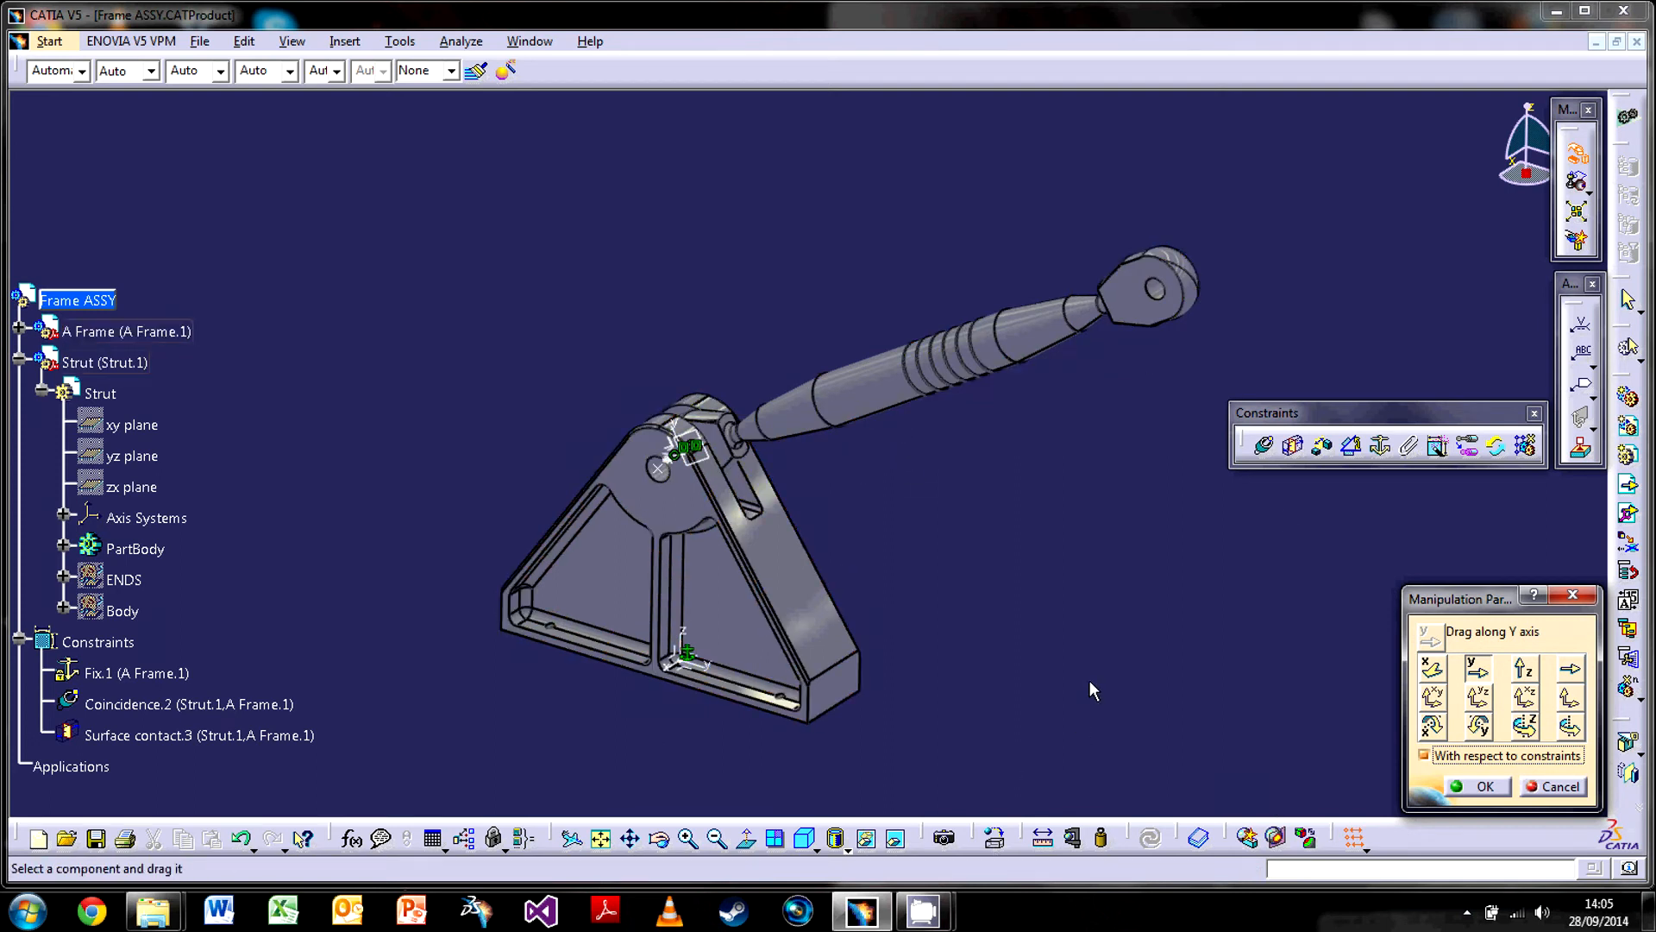
drag(863, 345, 862, 443)
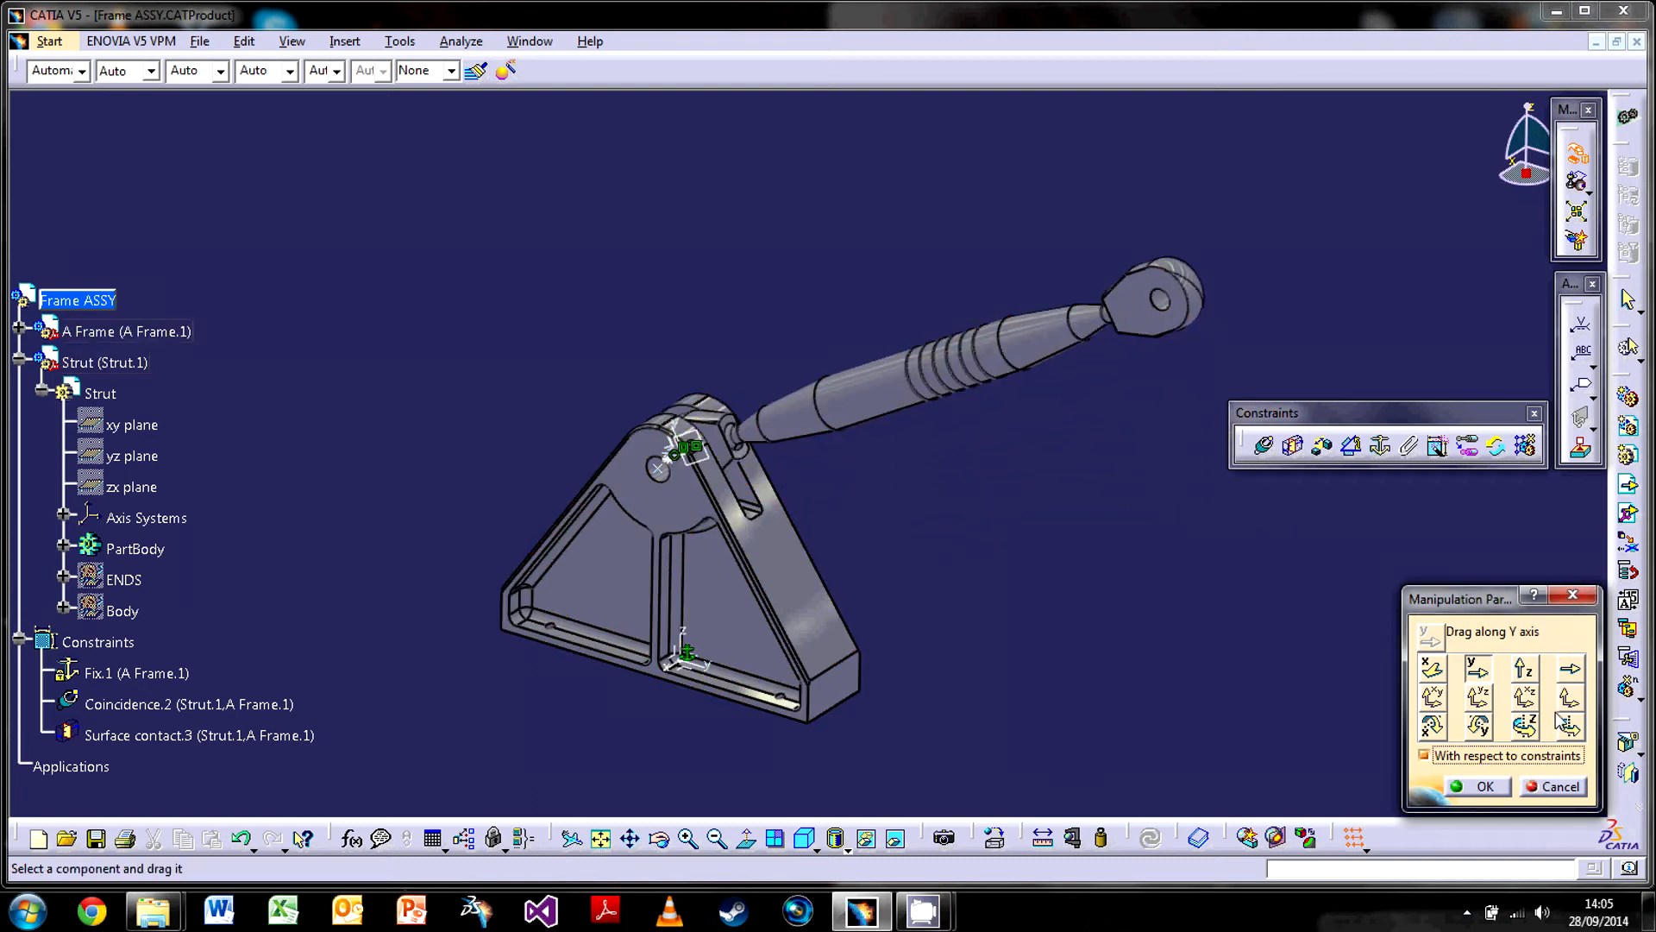
Try rotating the Strut about the axis of the A Frame's pin hole with respect to constraints, and cancel the manipulation
click(1571, 678)
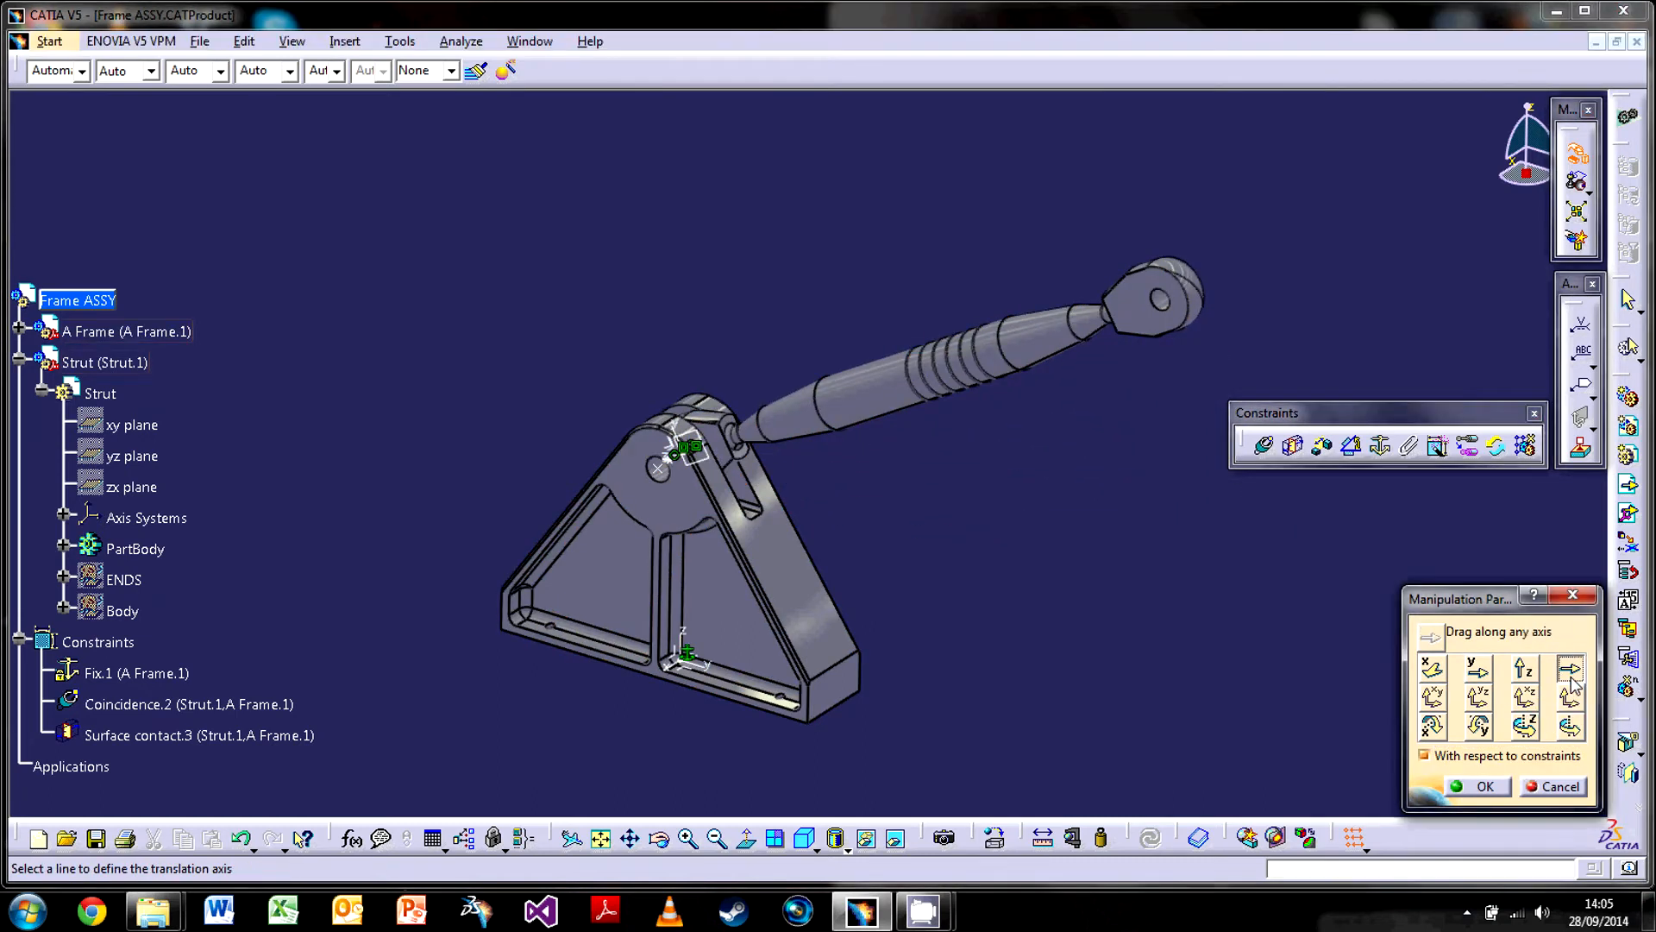
click(1570, 726)
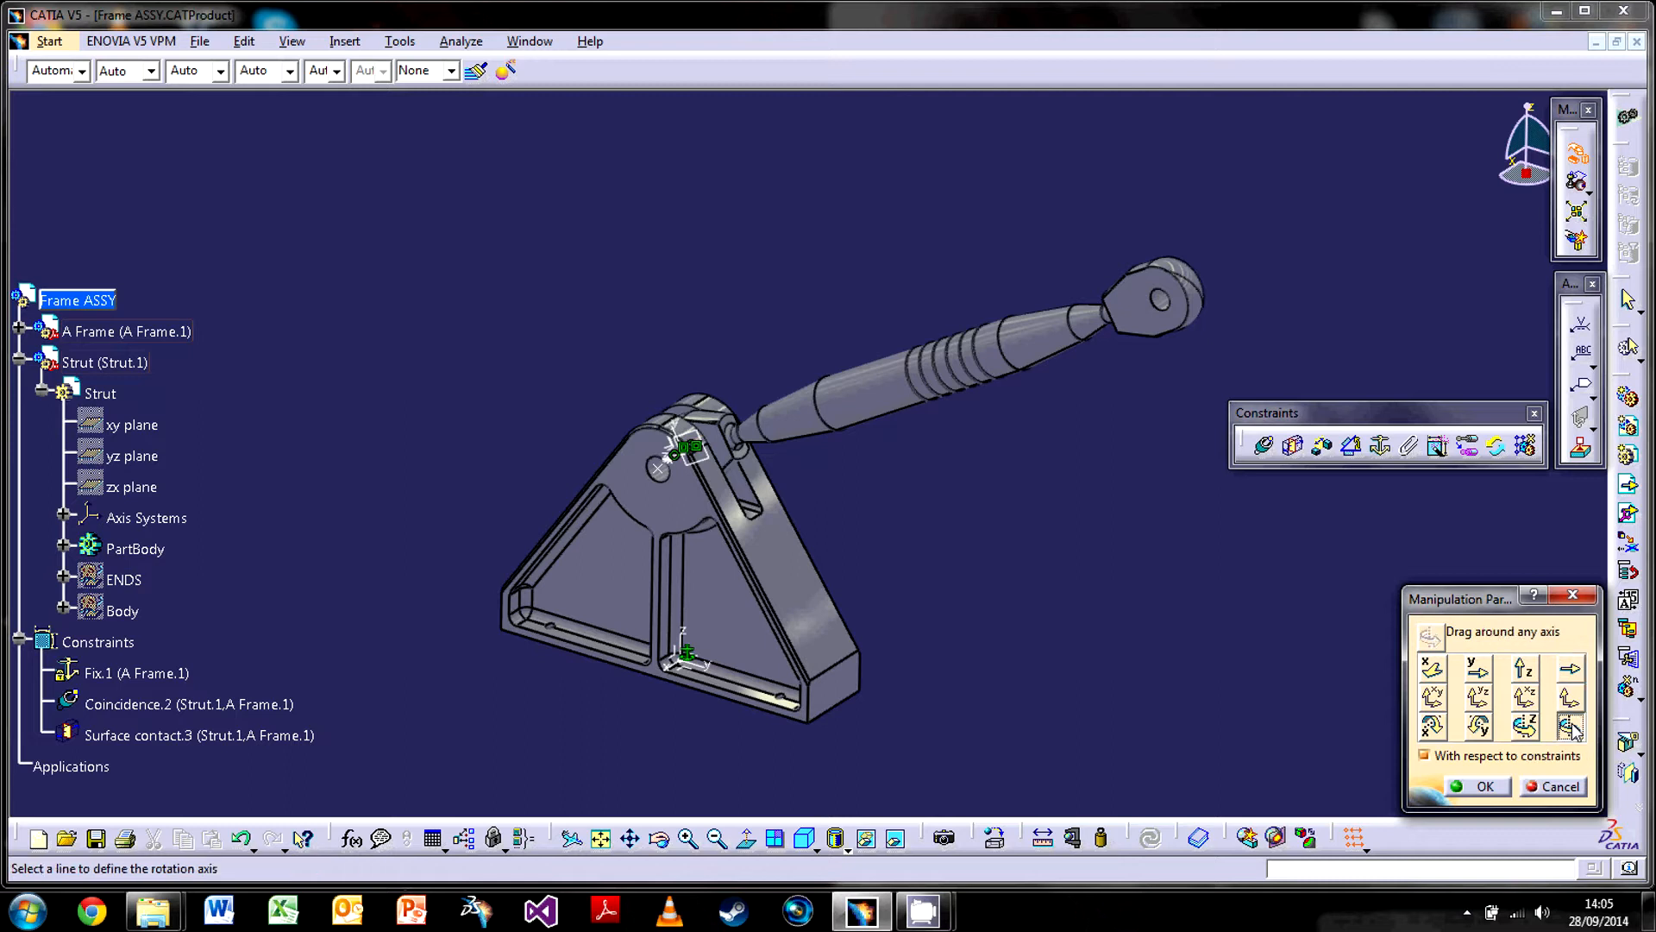
click(658, 468)
mouse_move(1109, 340)
mouse_down()
mouse_move(1068, 276)
mouse_move(1022, 293)
mouse_move(998, 385)
mouse_move(555, 292)
mouse_move(611, 619)
mouse_move(776, 571)
mouse_move(1006, 458)
mouse_move(1011, 607)
mouse_move(1020, 313)
mouse_move(979, 238)
mouse_up()
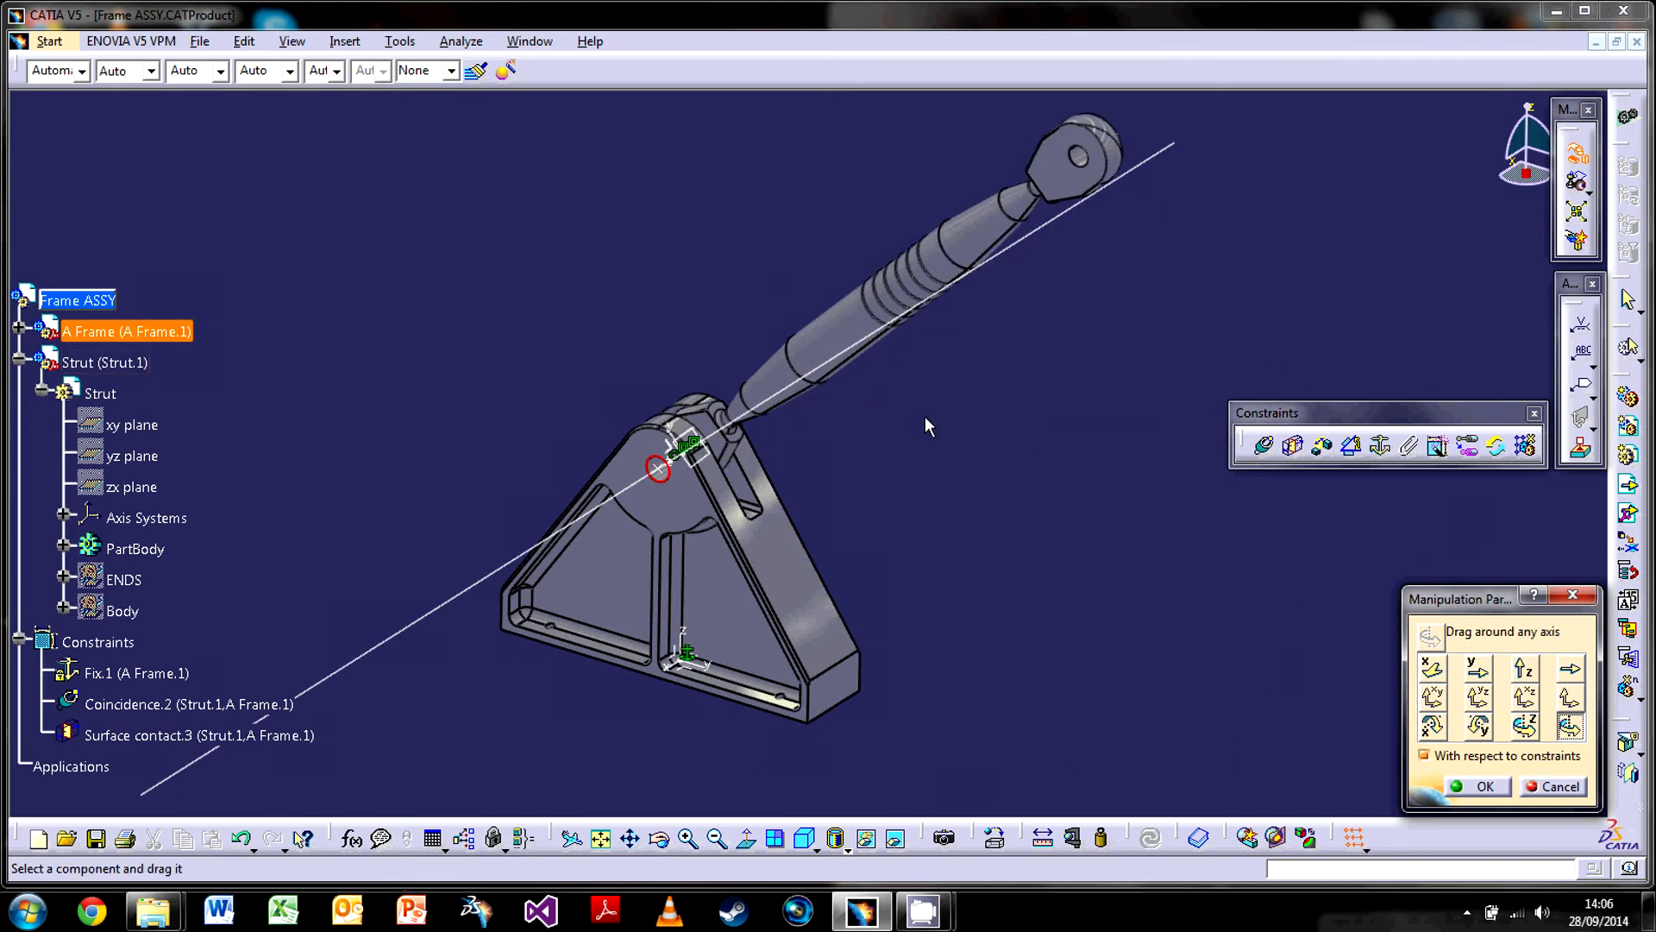
middle_drag(863, 418, 975, 505)
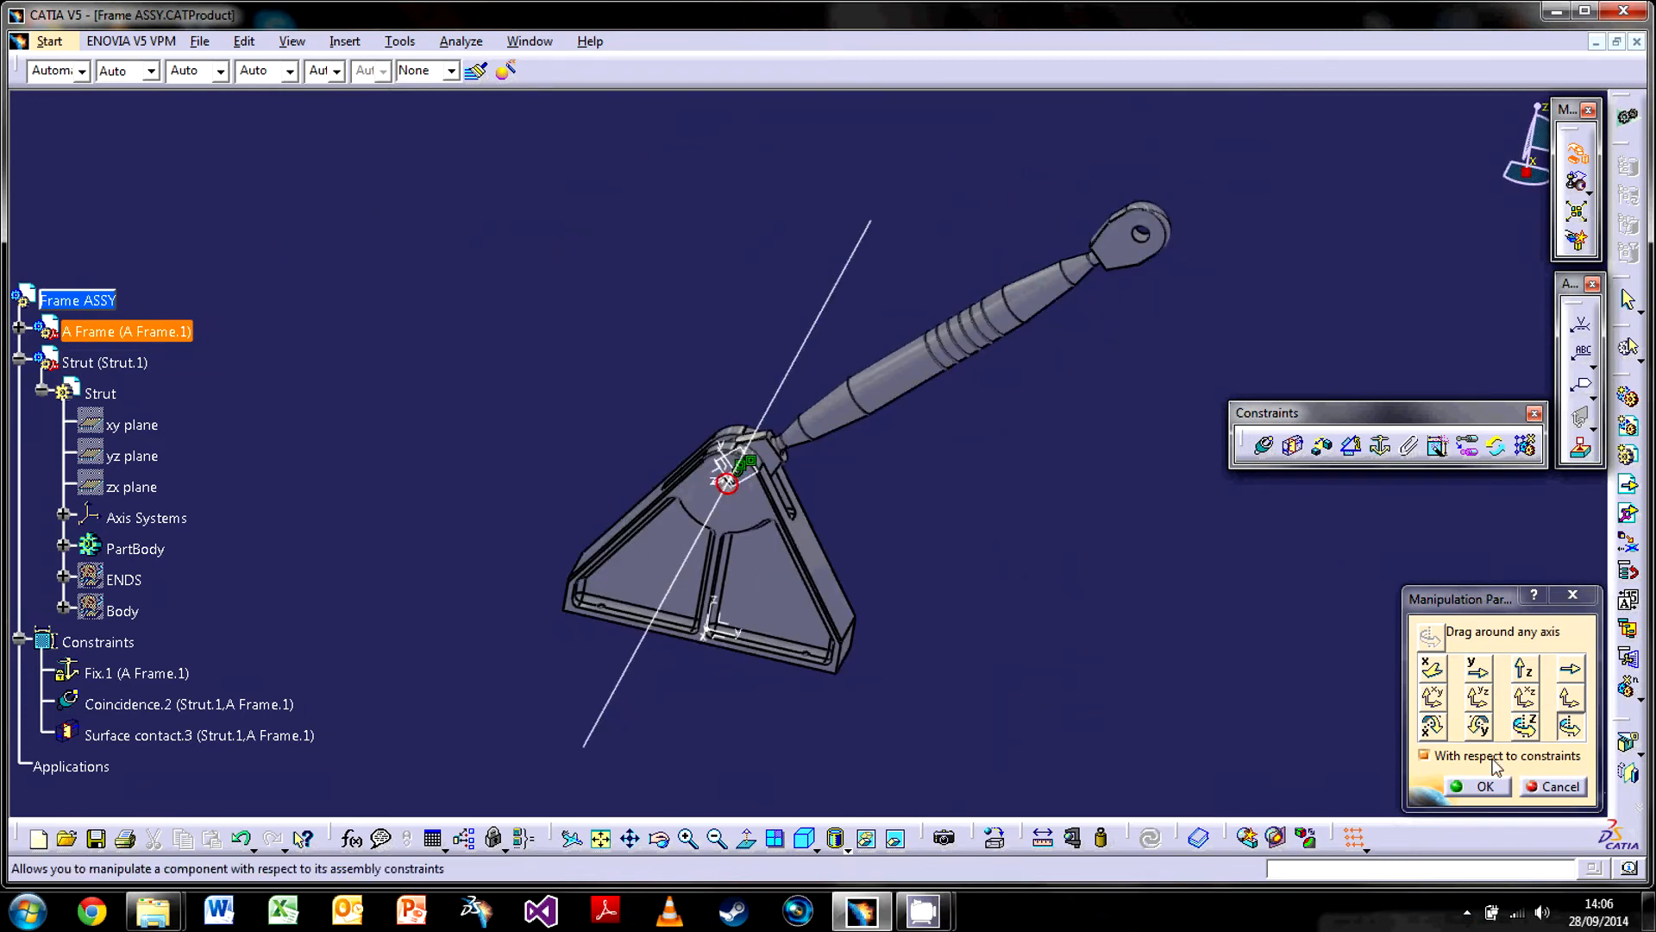
click(1546, 792)
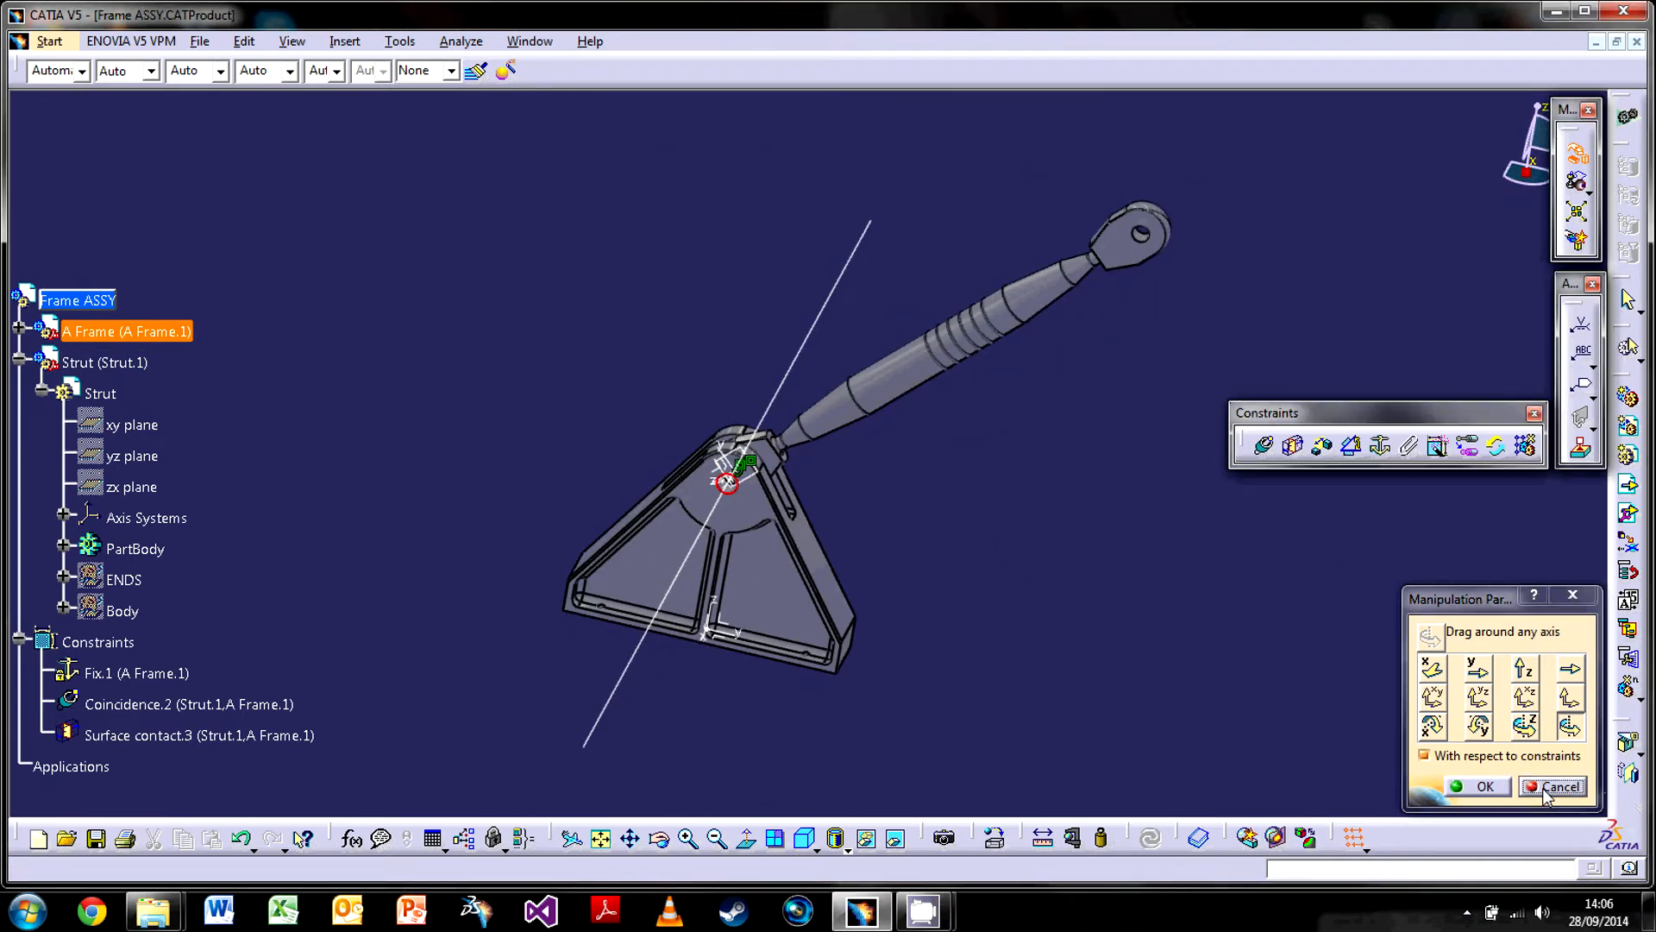
Start an angle constraint between the Strut's longitudinal axis and the underside face of the A Frame's base
middle_drag(1038, 637, 905, 561)
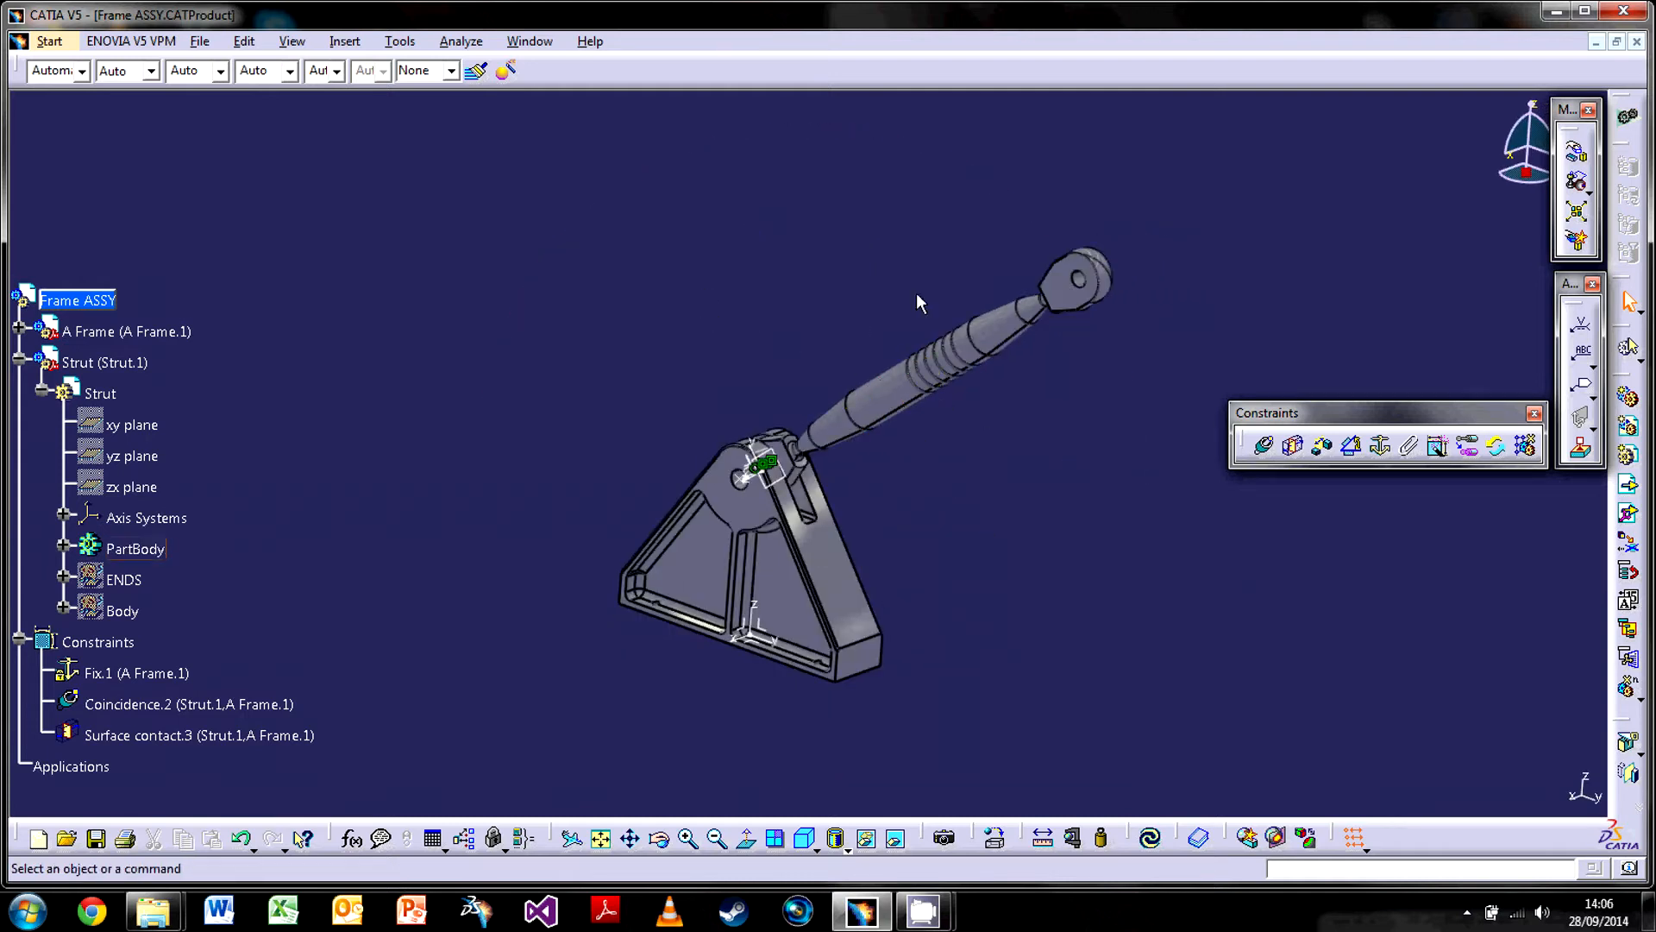
click(1294, 445)
click(1350, 456)
click(1353, 456)
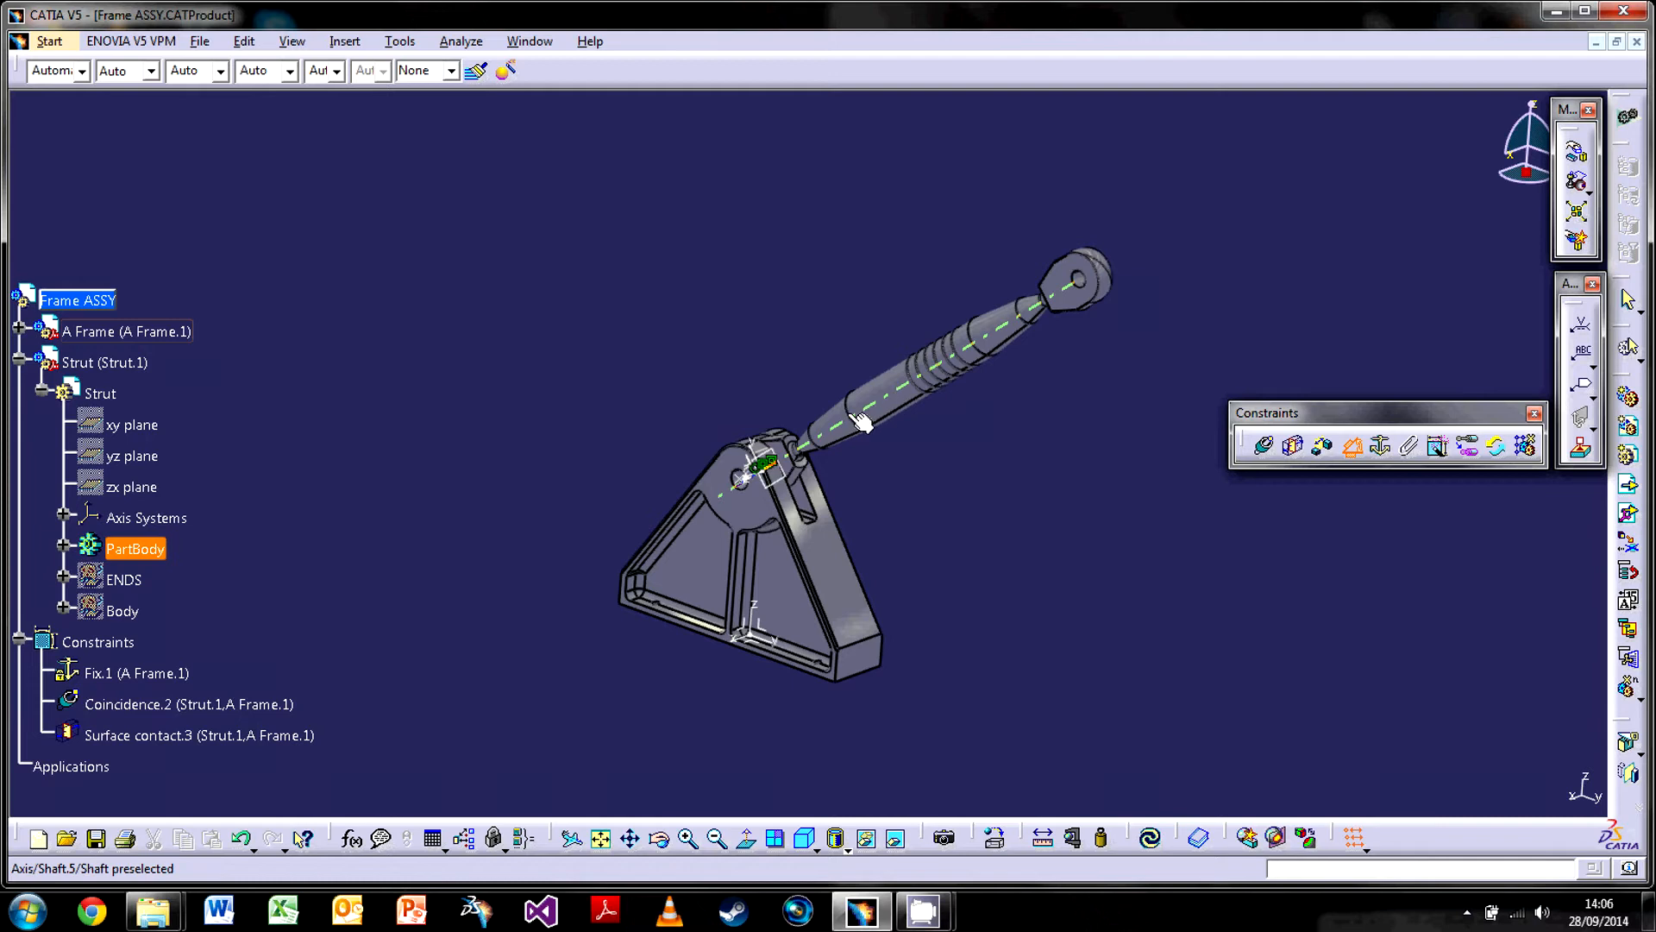
click(1022, 333)
mouse_move(670, 658)
middle_down()
mouse_move(677, 498)
mouse_move(795, 277)
mouse_move(772, 617)
middle_up()
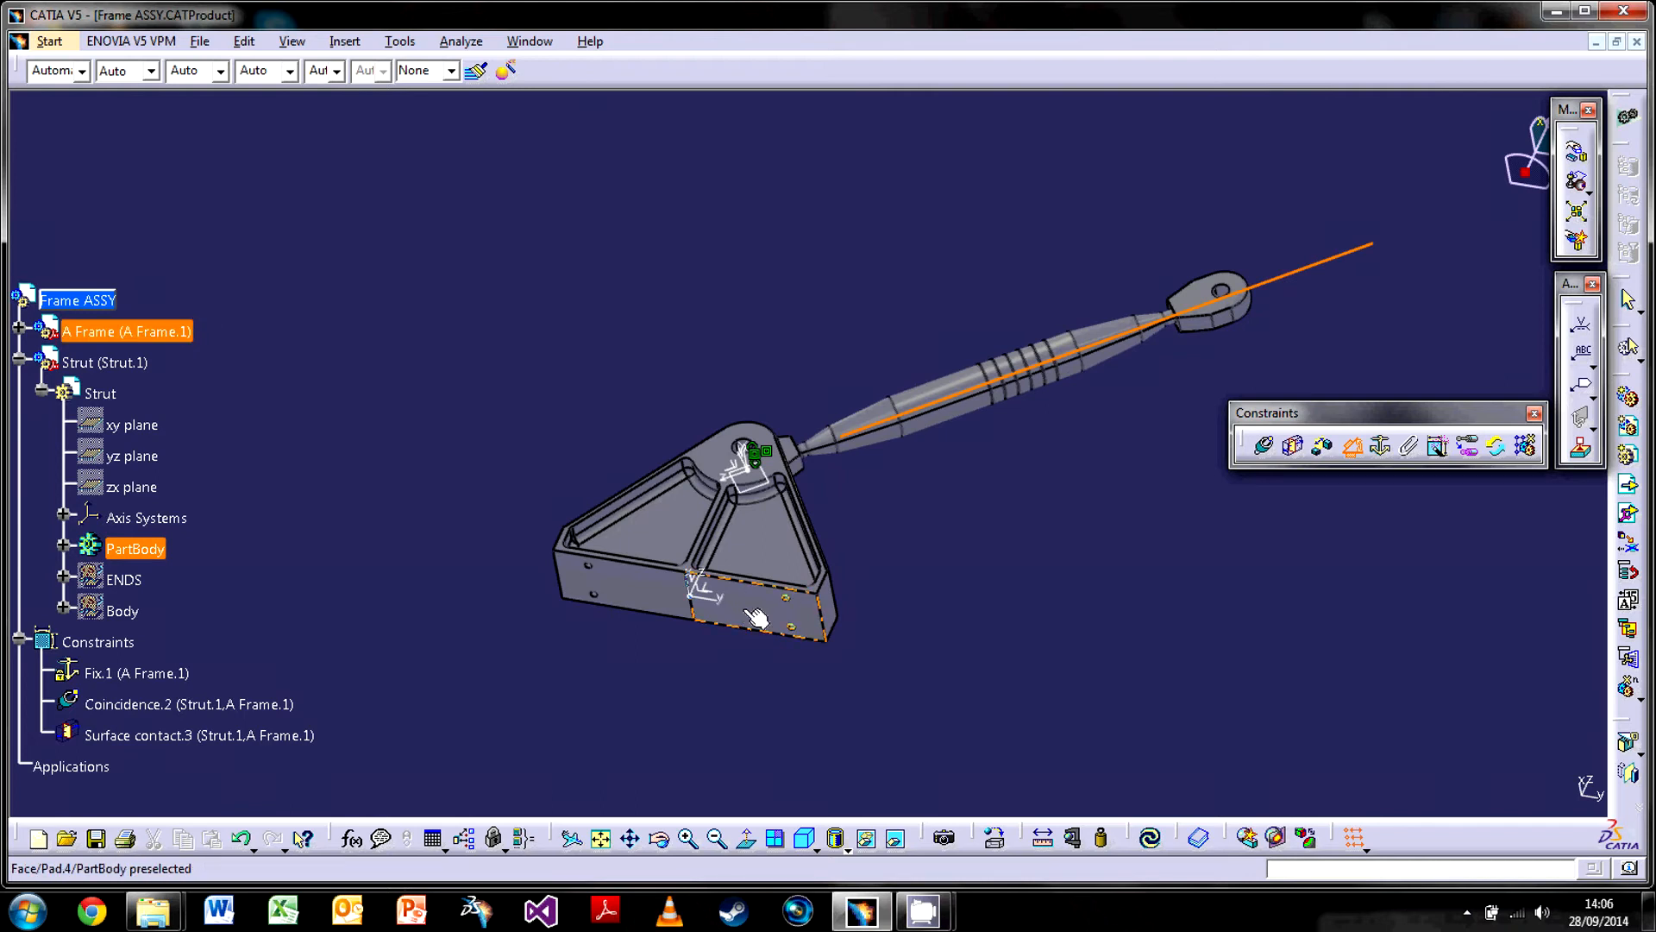
click(755, 623)
middle_drag(686, 563, 764, 703)
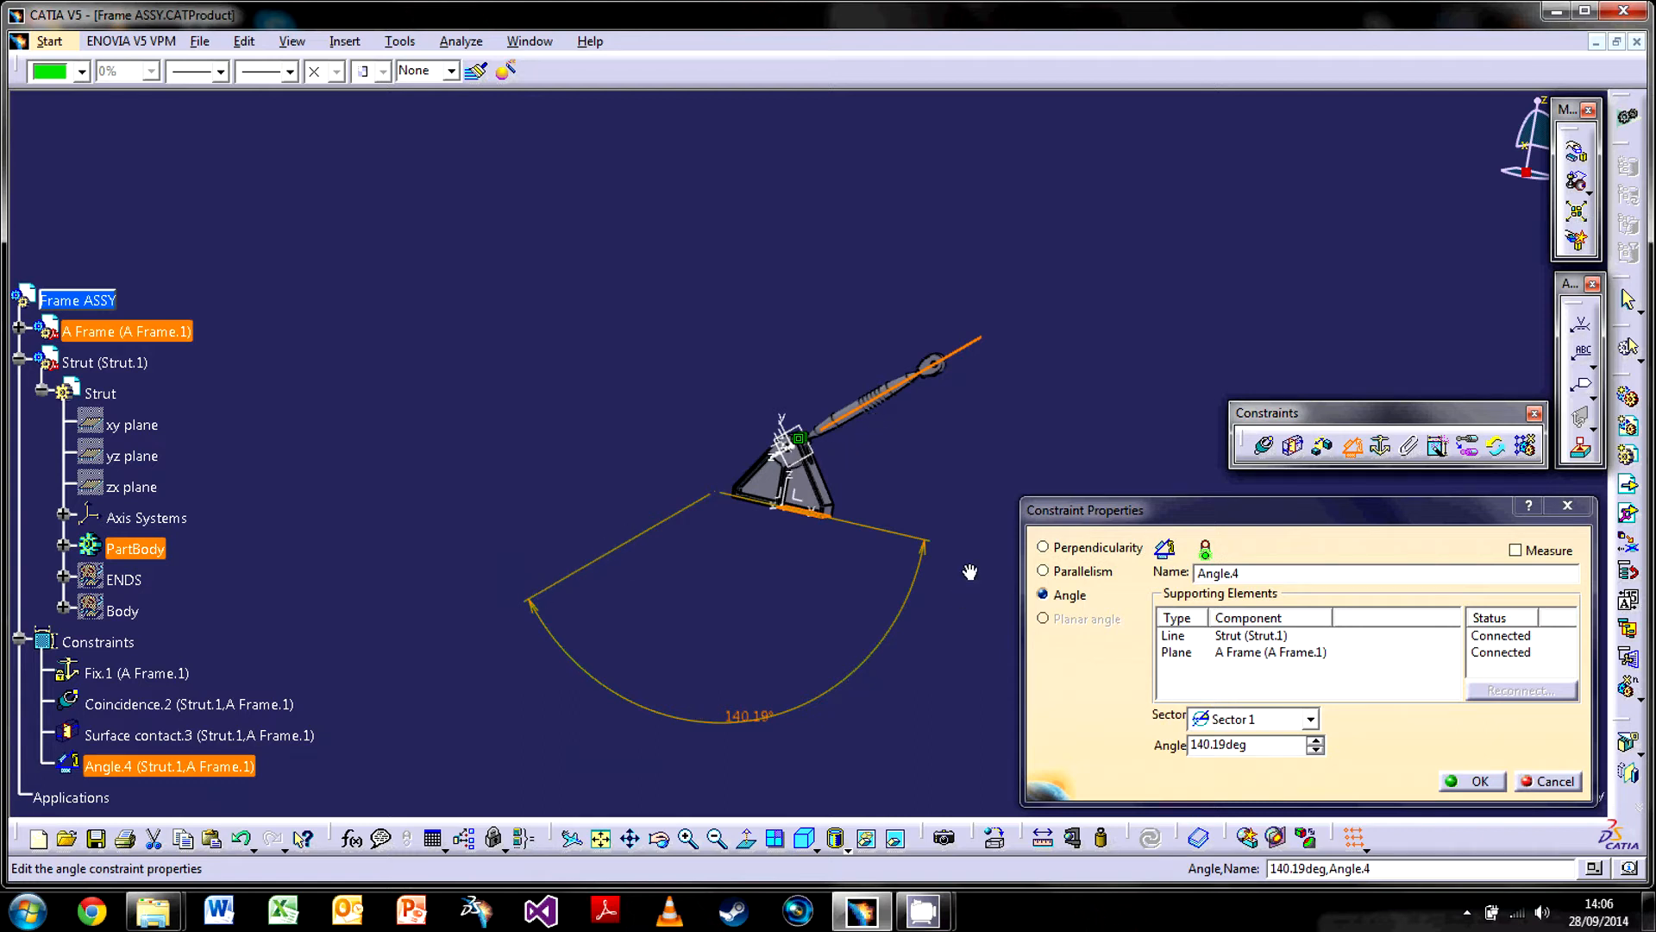
Set the angle constraint to Sector 3 with a value of 45 deg, and update the assembly
click(1253, 717)
click(1212, 761)
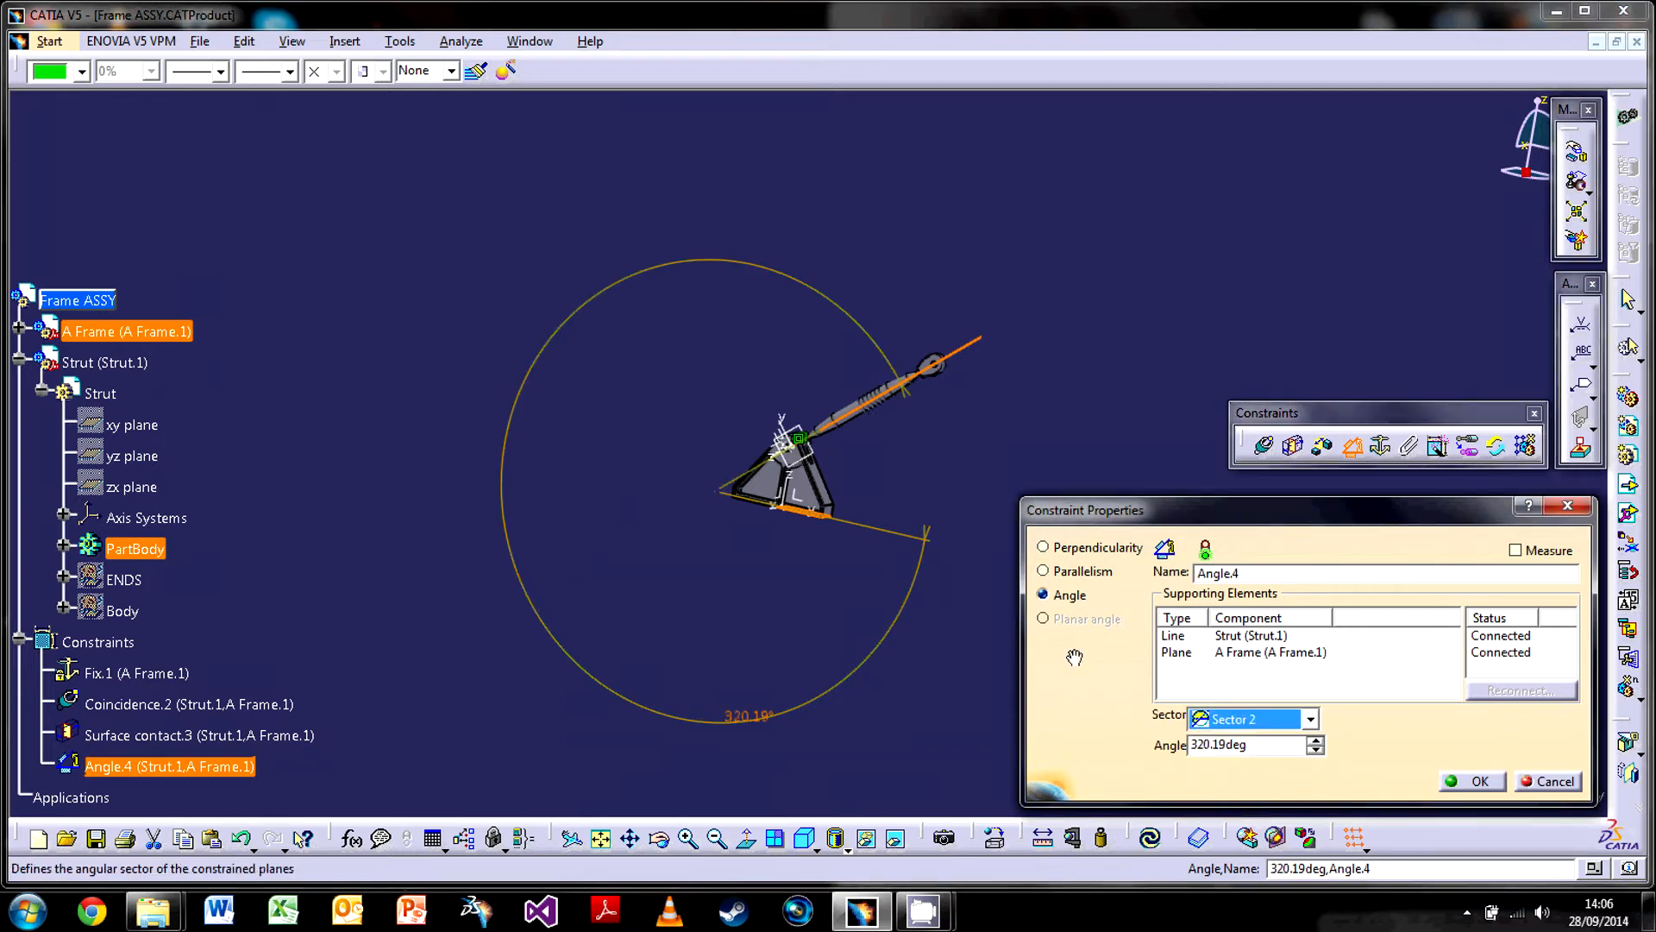
click(1252, 717)
click(1212, 781)
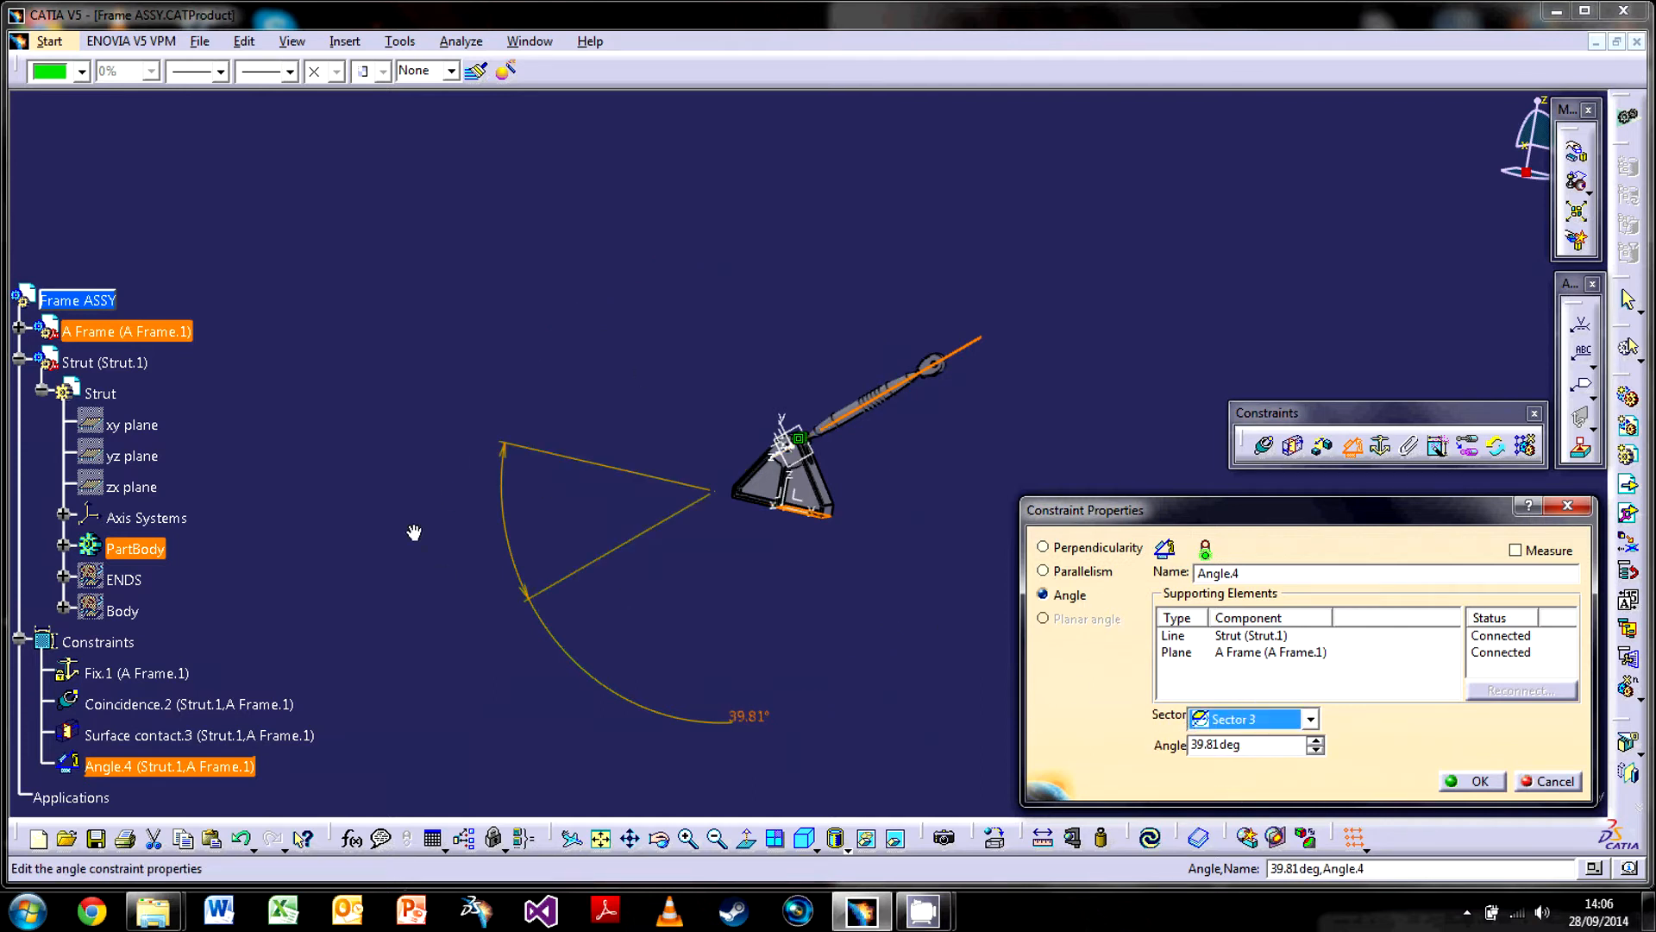
drag(530, 619, 450, 653)
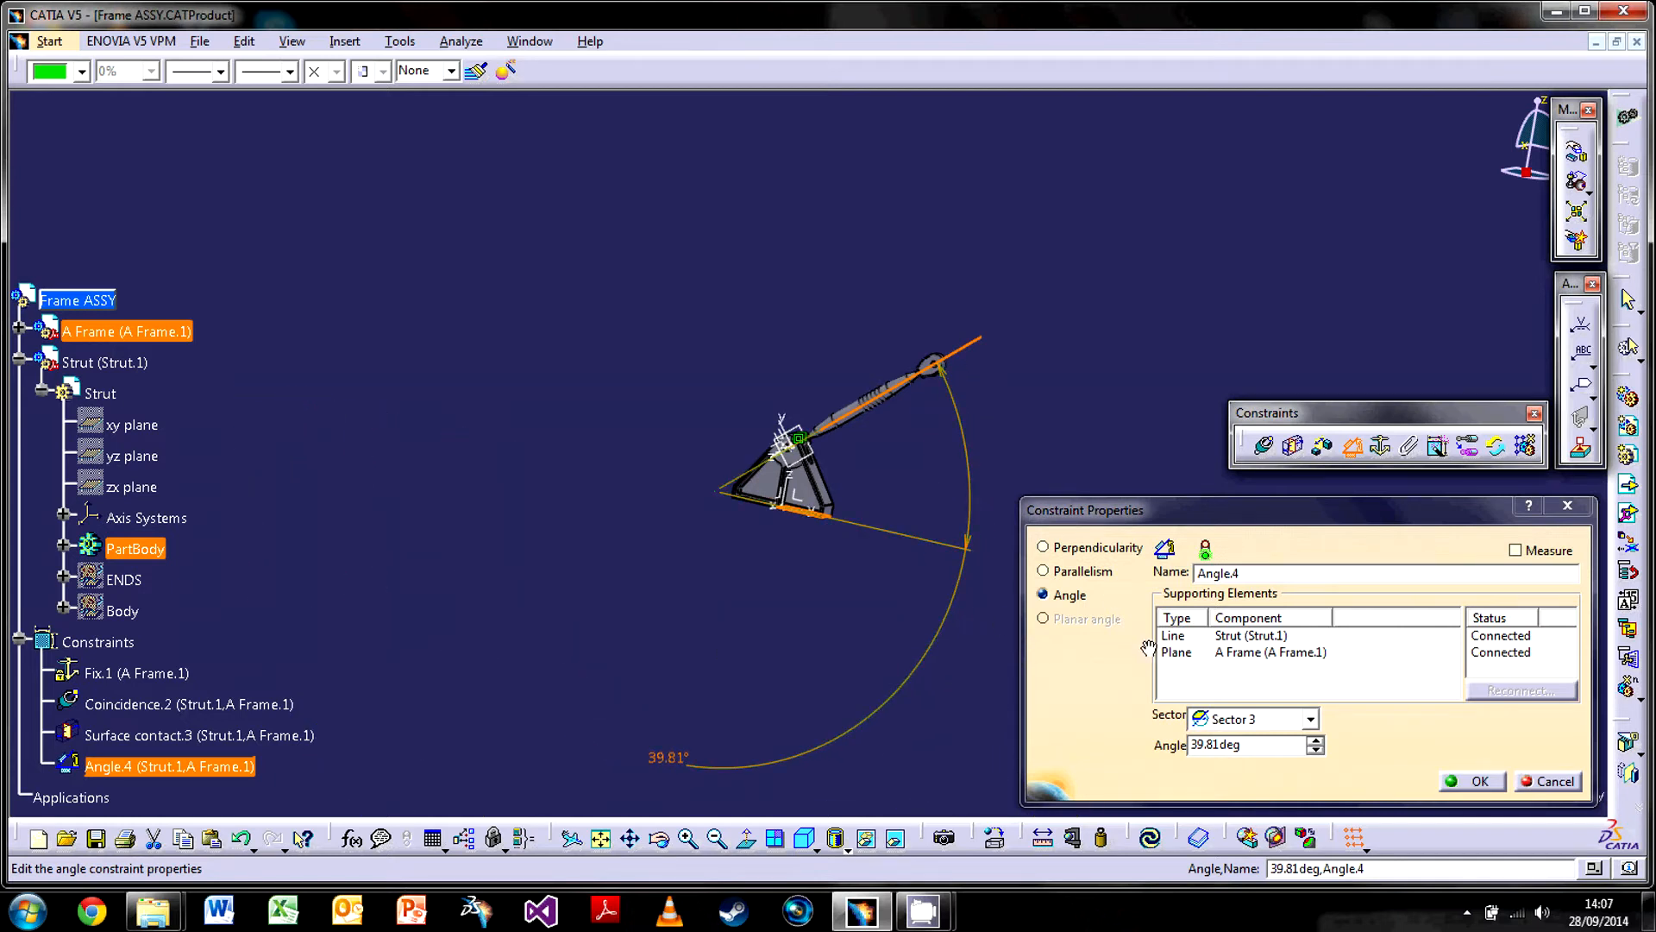
click(1263, 751)
text(45)
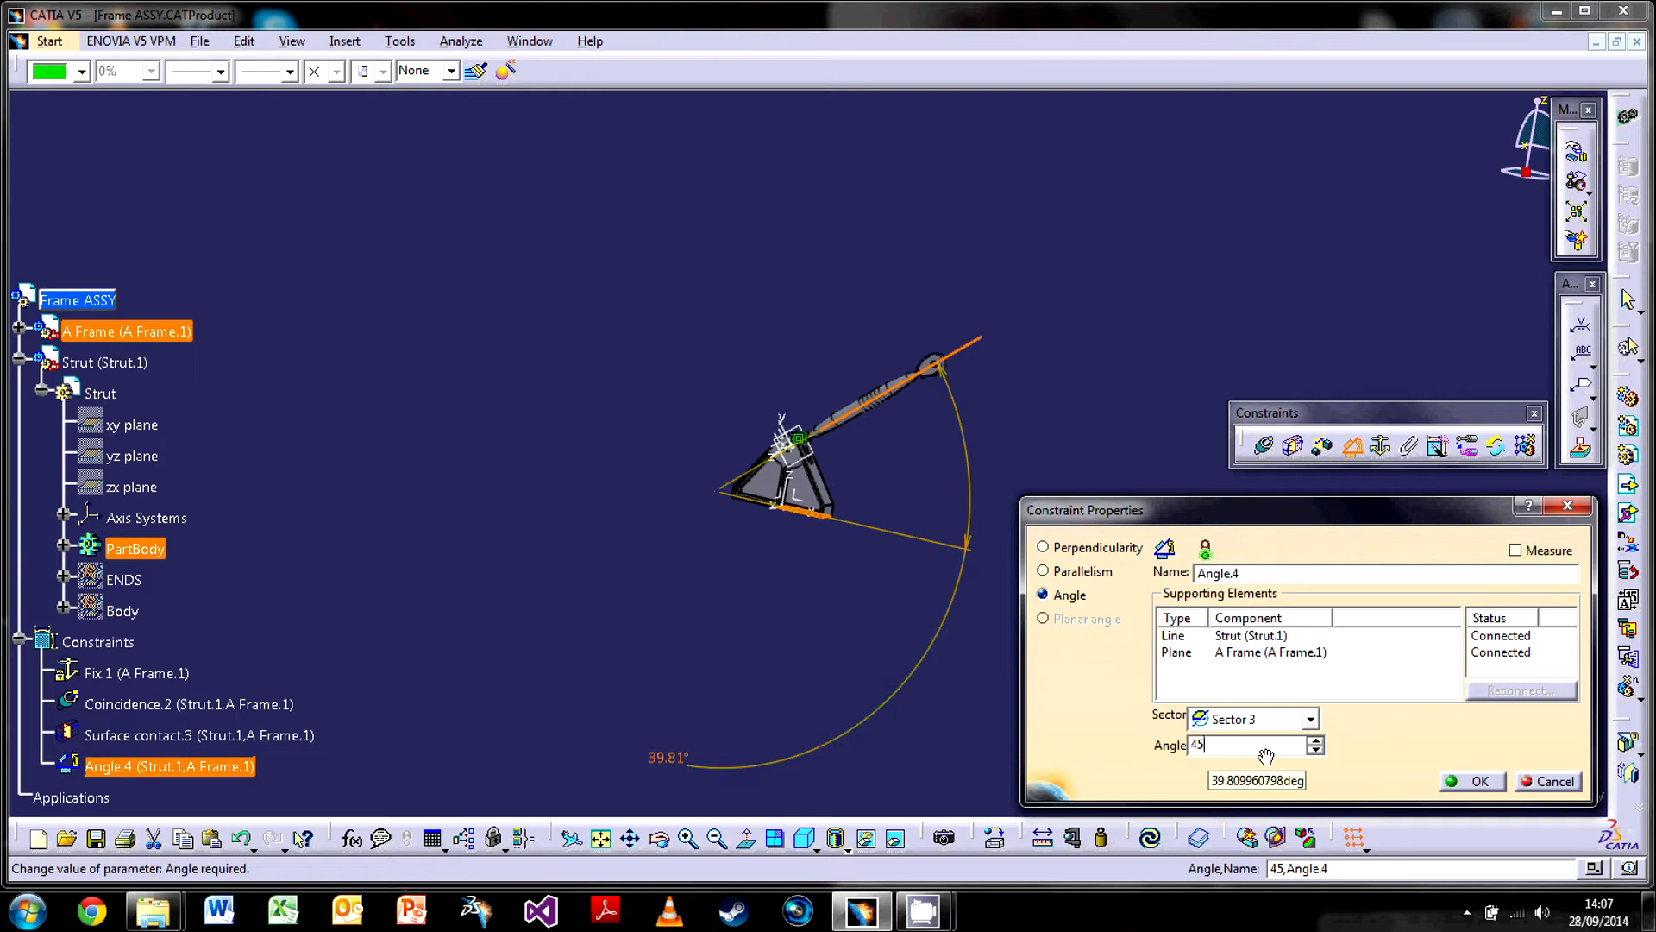
key(Return)
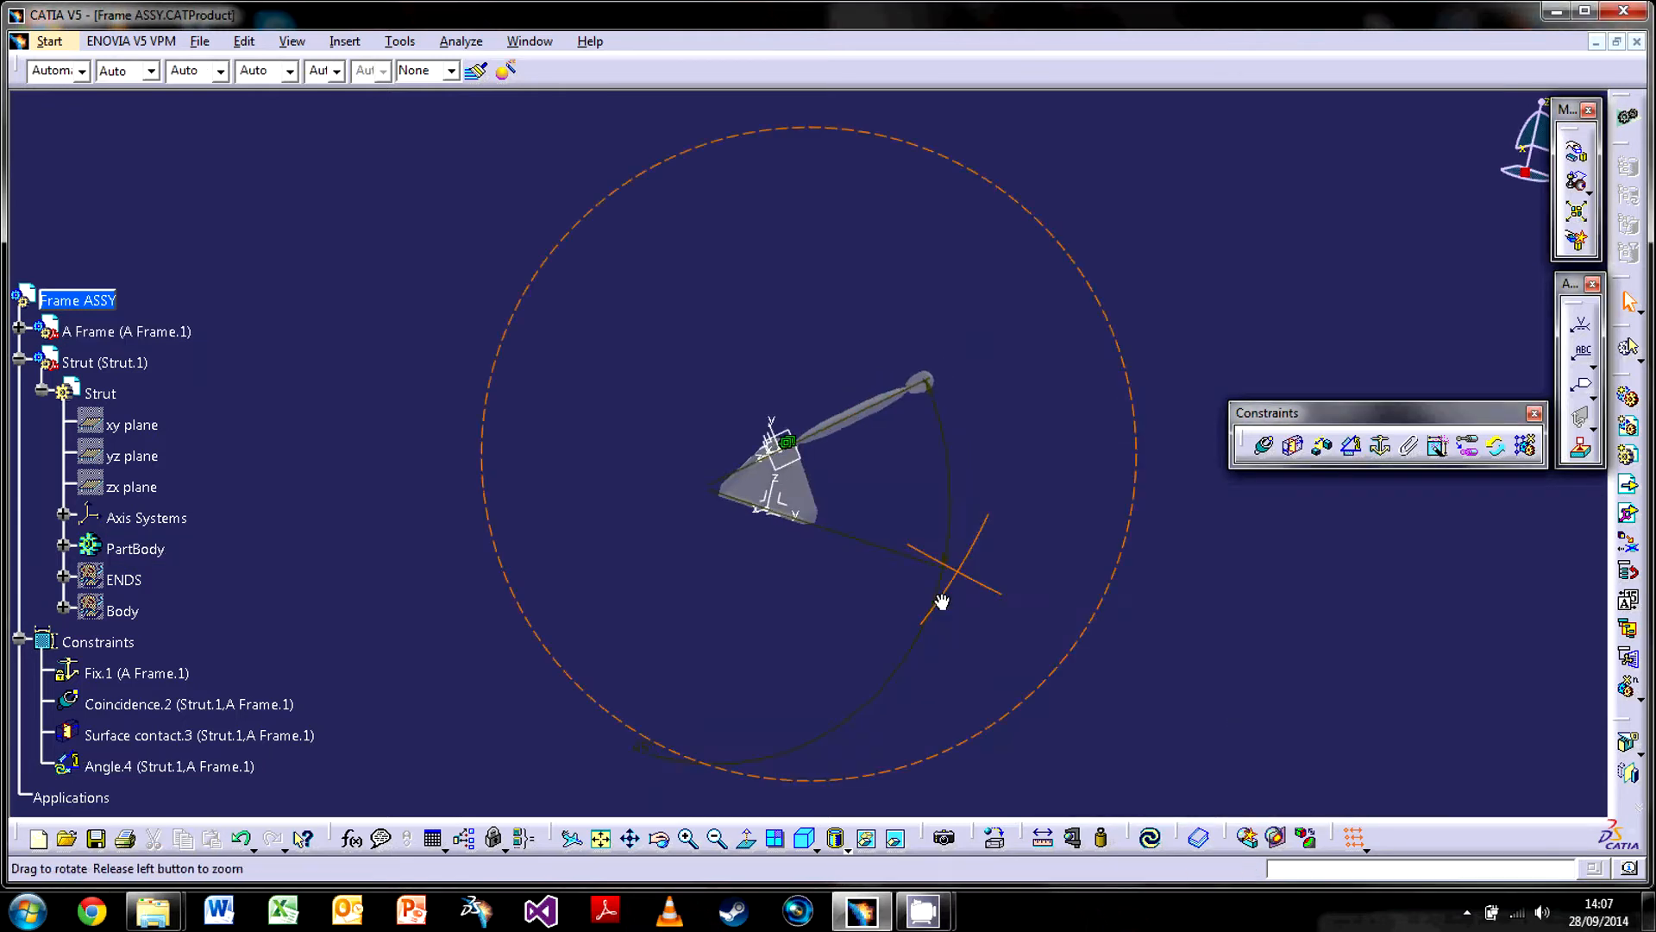
middle_drag(941, 601, 886, 585)
click(1150, 837)
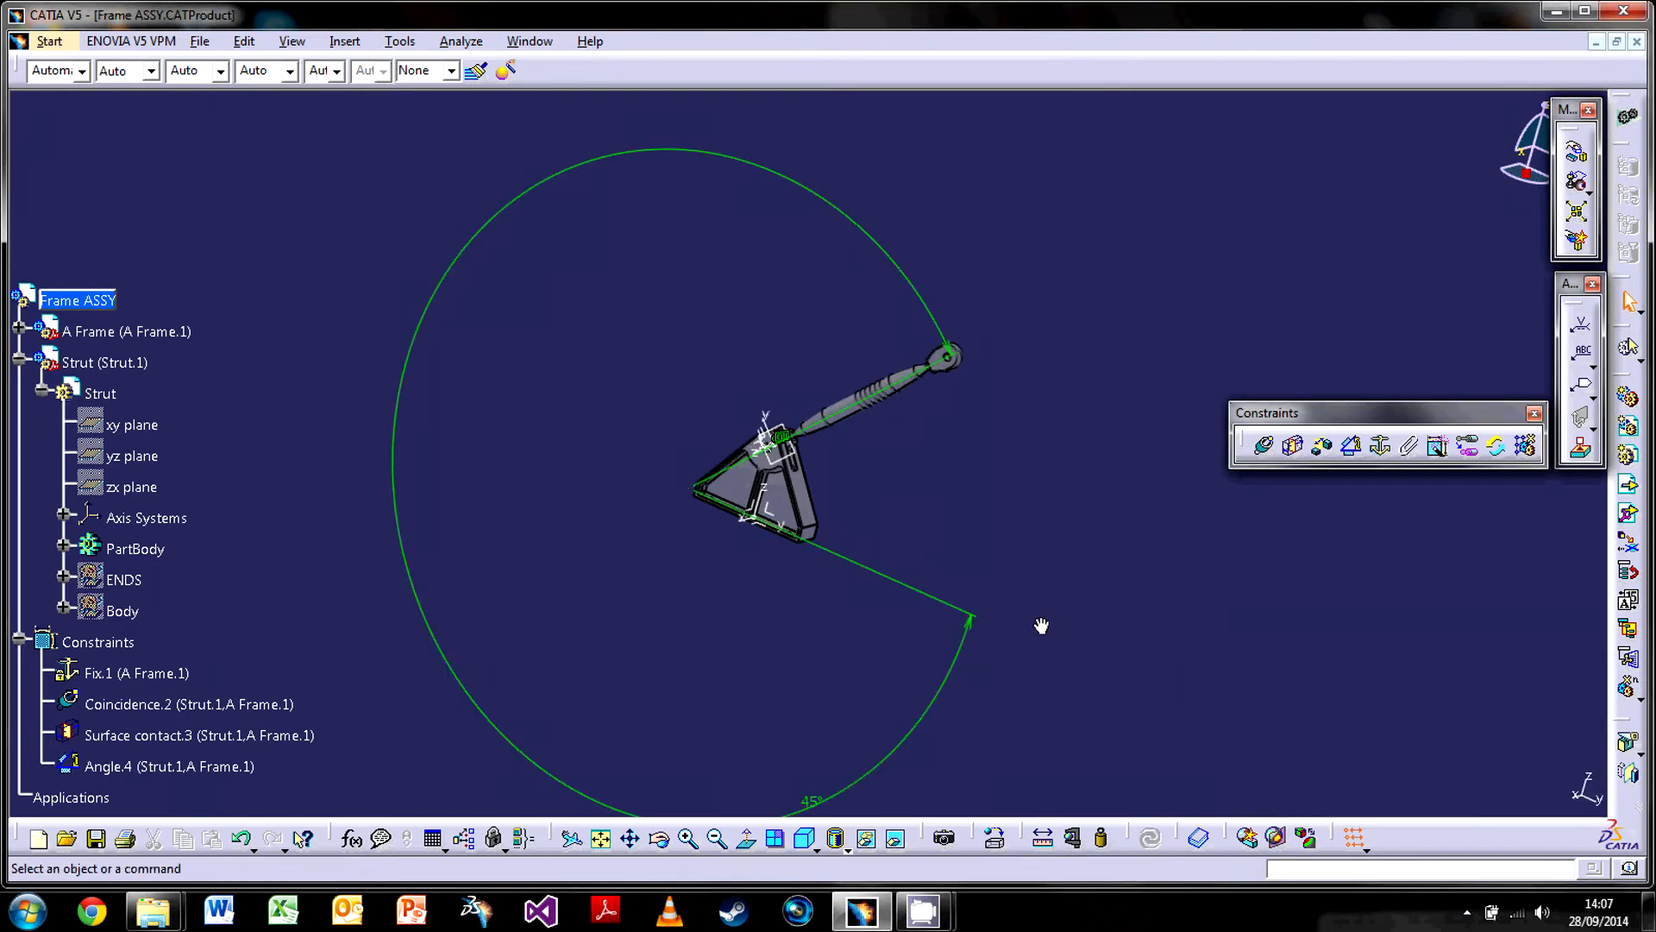
Collapse the Strut's branch in the specification tree
middle_drag(860, 515, 776, 518)
middle_drag(926, 515, 790, 581)
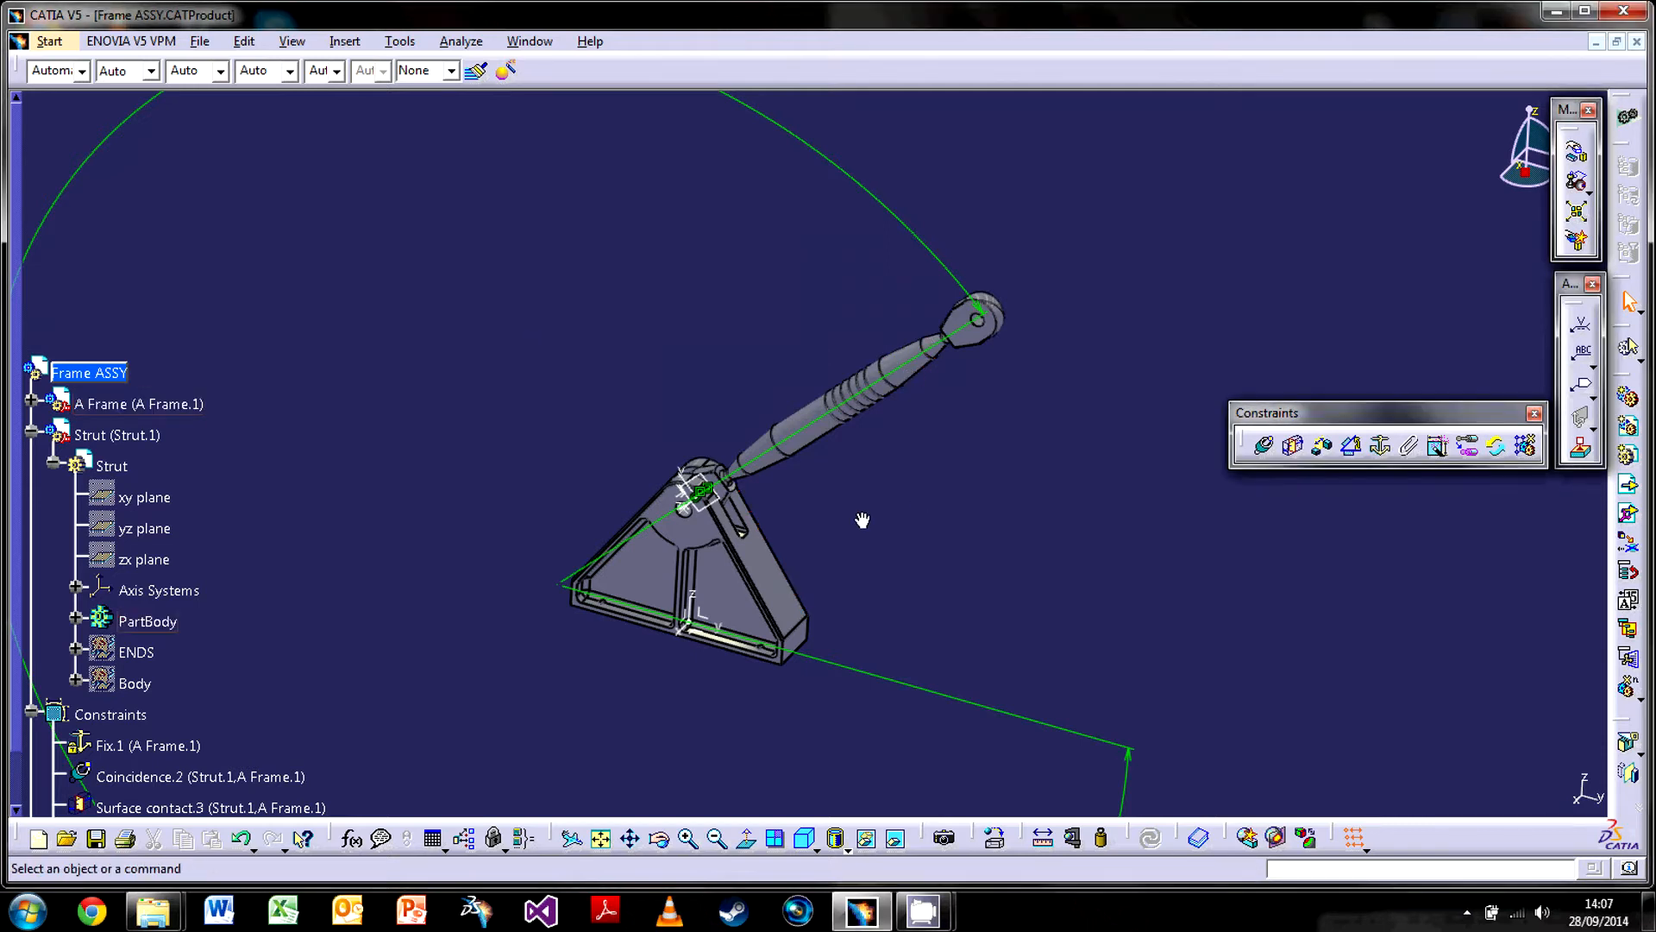
middle_drag(1025, 427, 1036, 353)
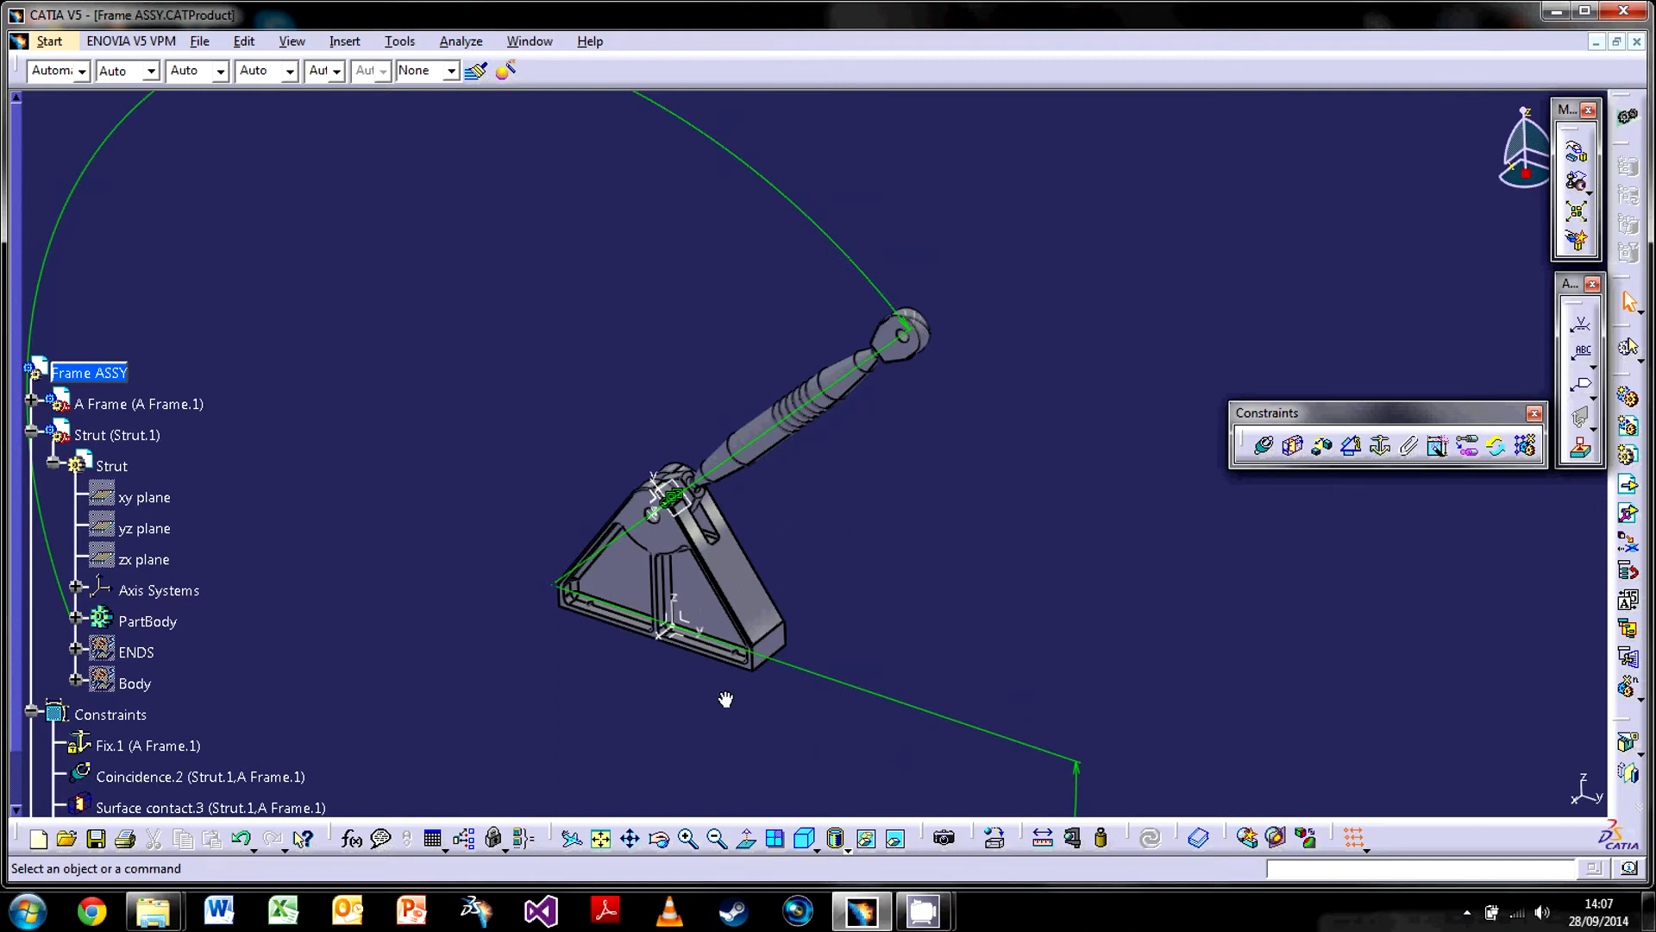
middle_drag(529, 503, 970, 432)
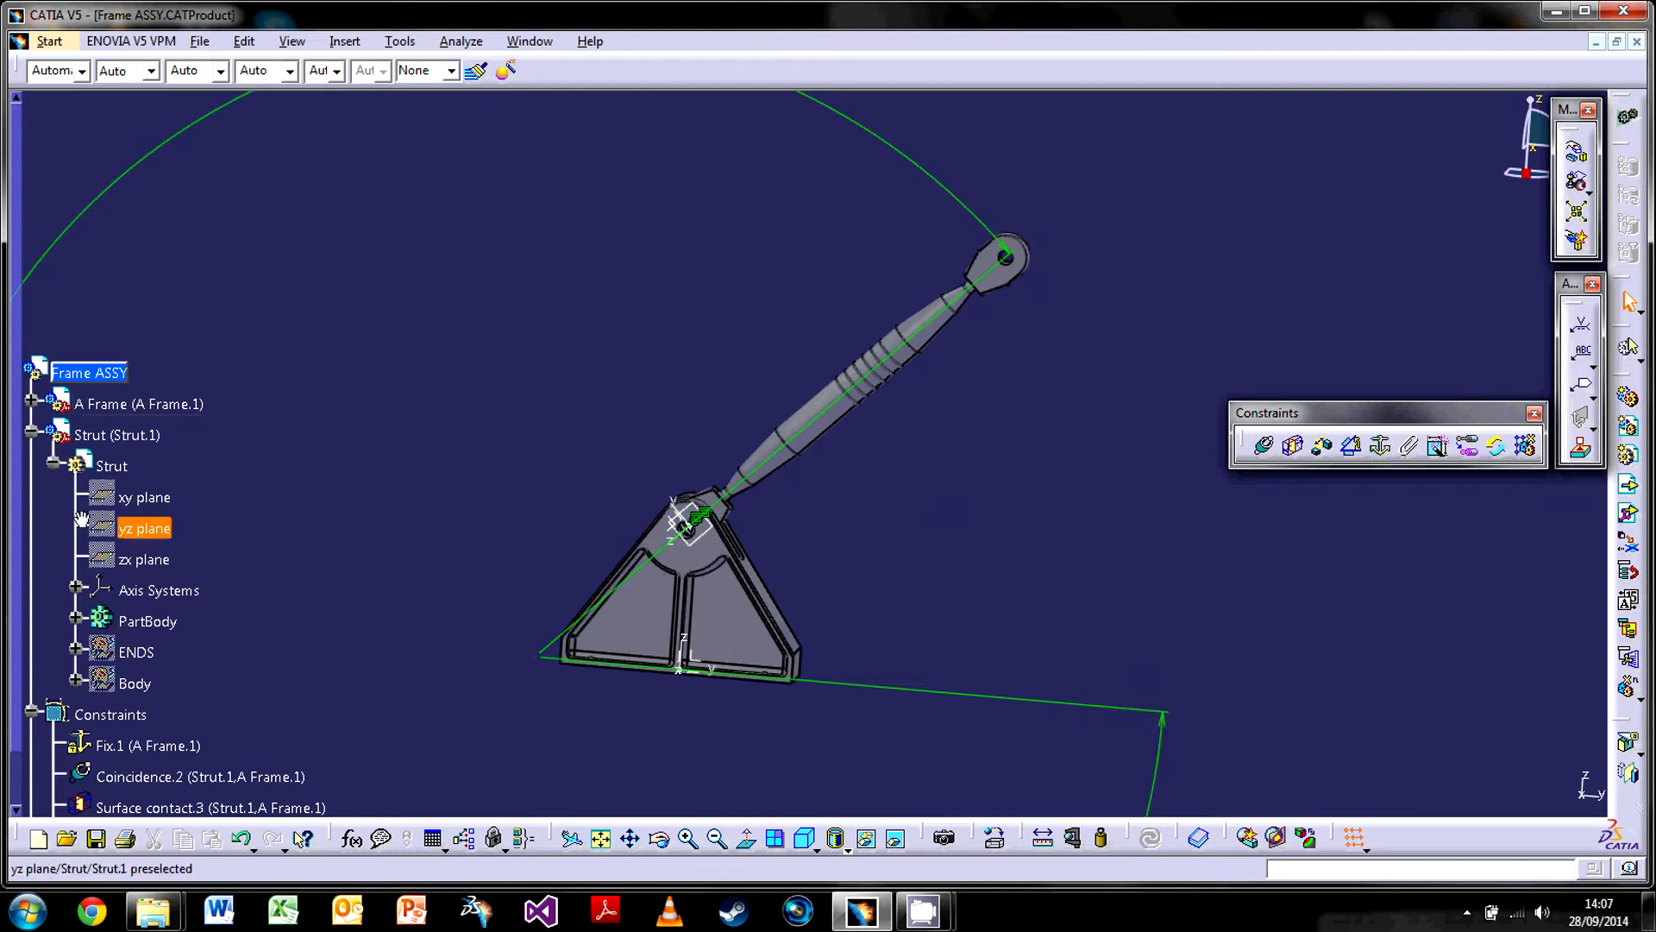
click(33, 432)
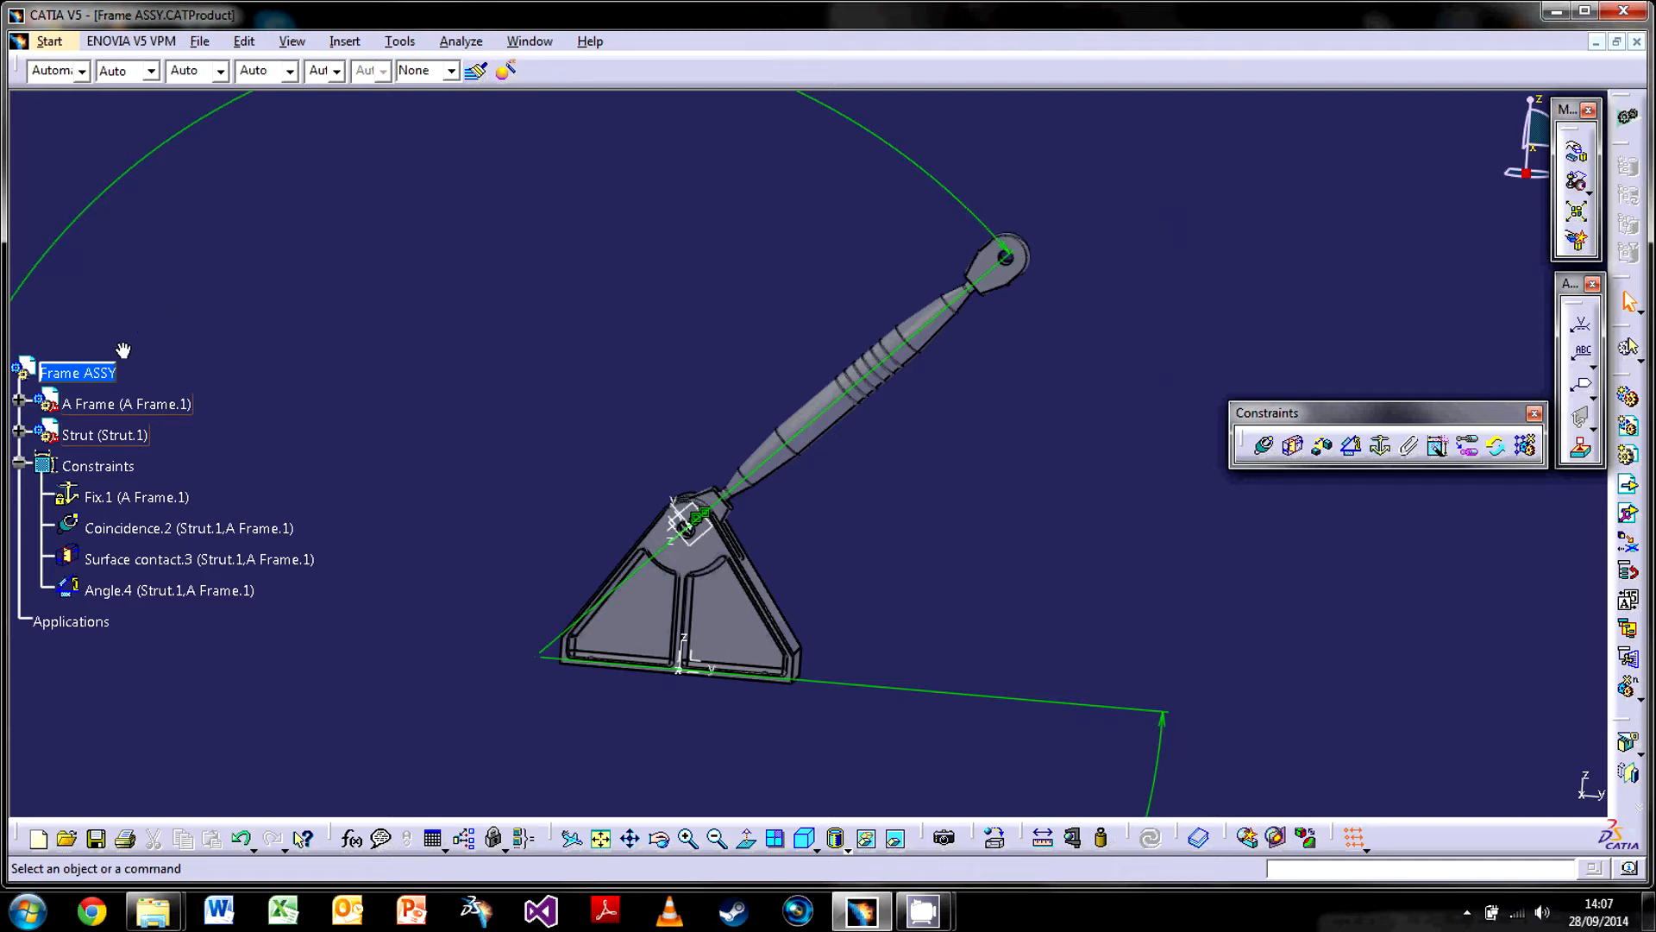
Copy the A Frame component and collapse the Constraints branch in the specification tree
click(43, 382)
right_click(166, 402)
click(220, 565)
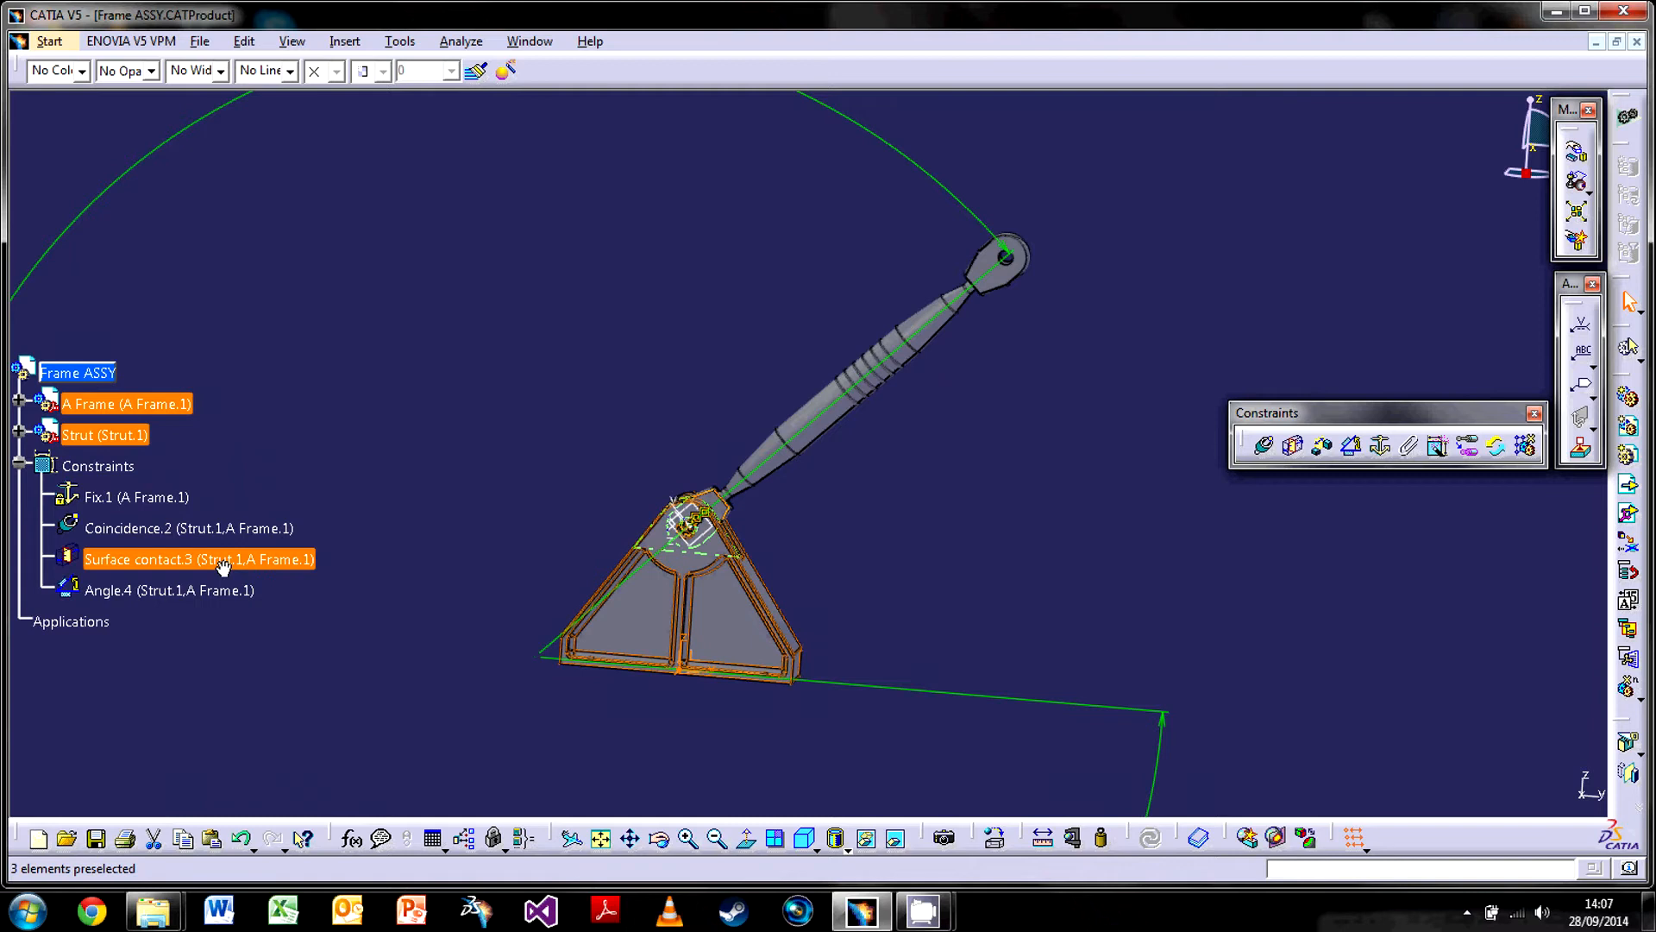
click(18, 464)
click(261, 468)
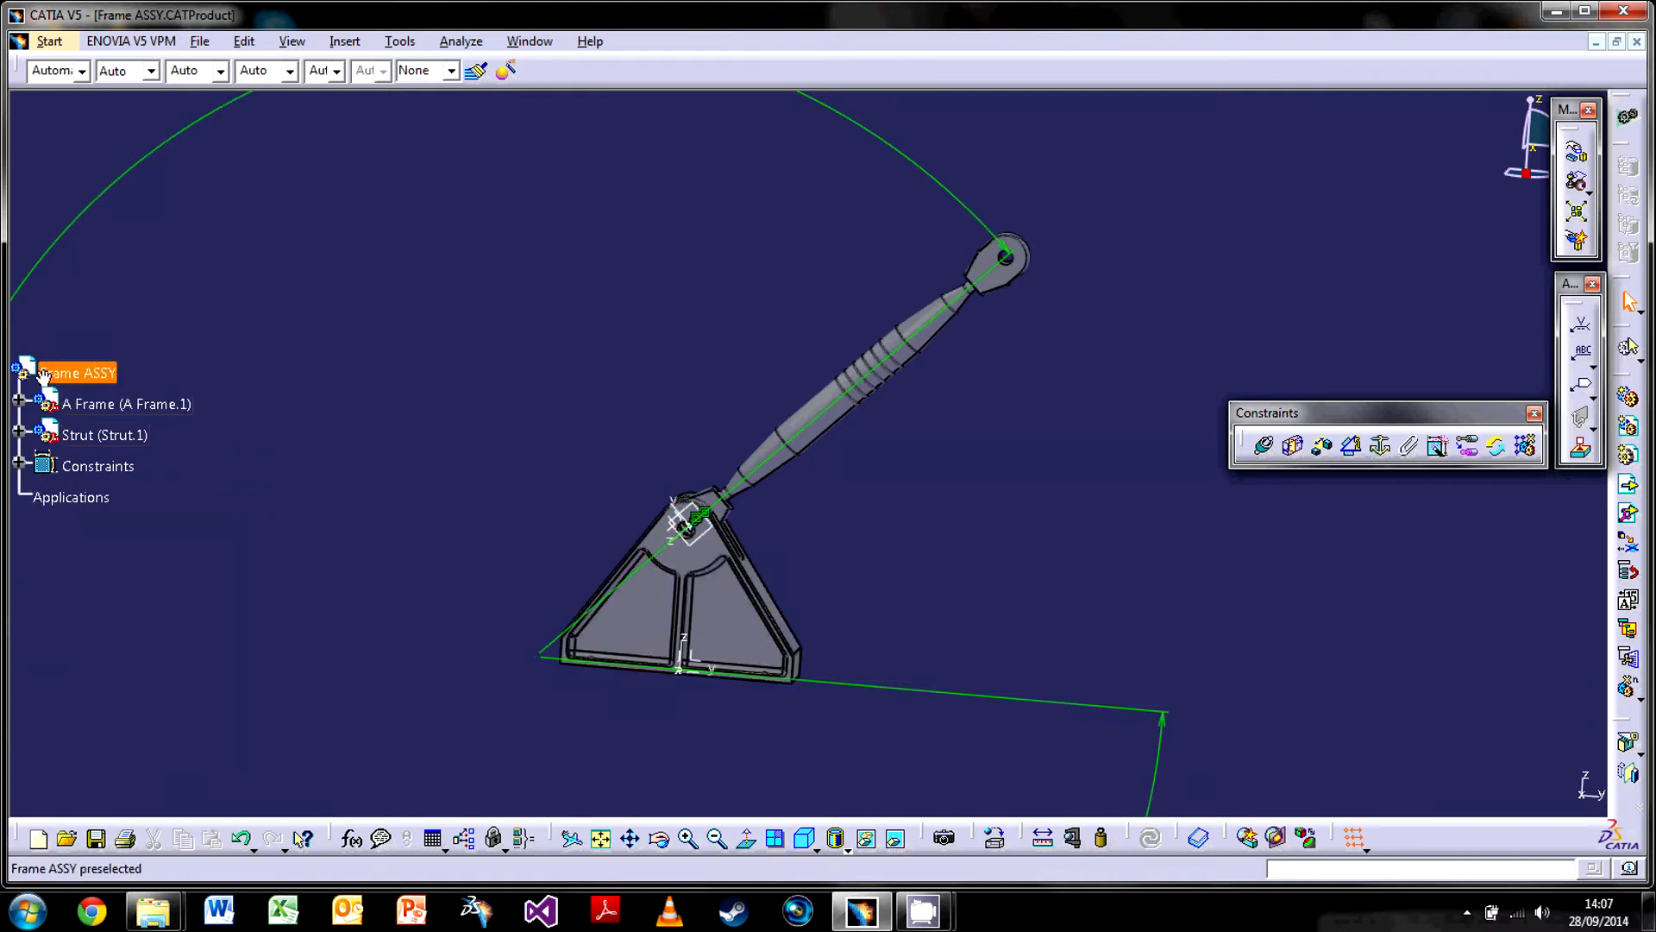
Try to paste the copied A Frame into the existing A Frame component
right_click(84, 403)
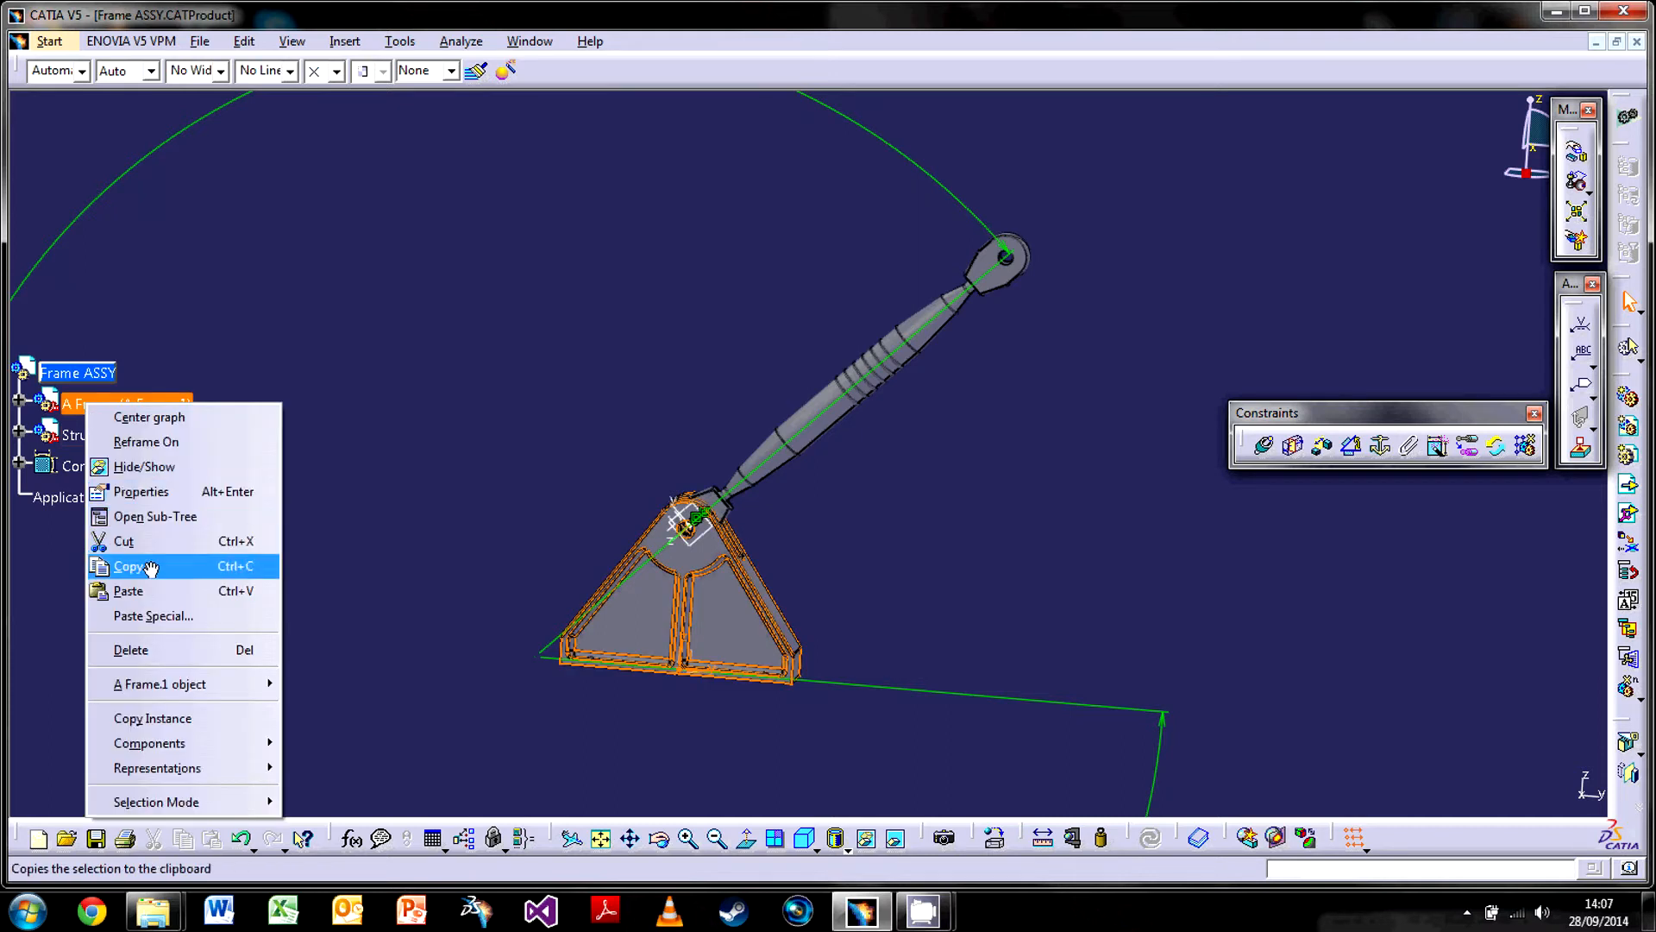
click(214, 589)
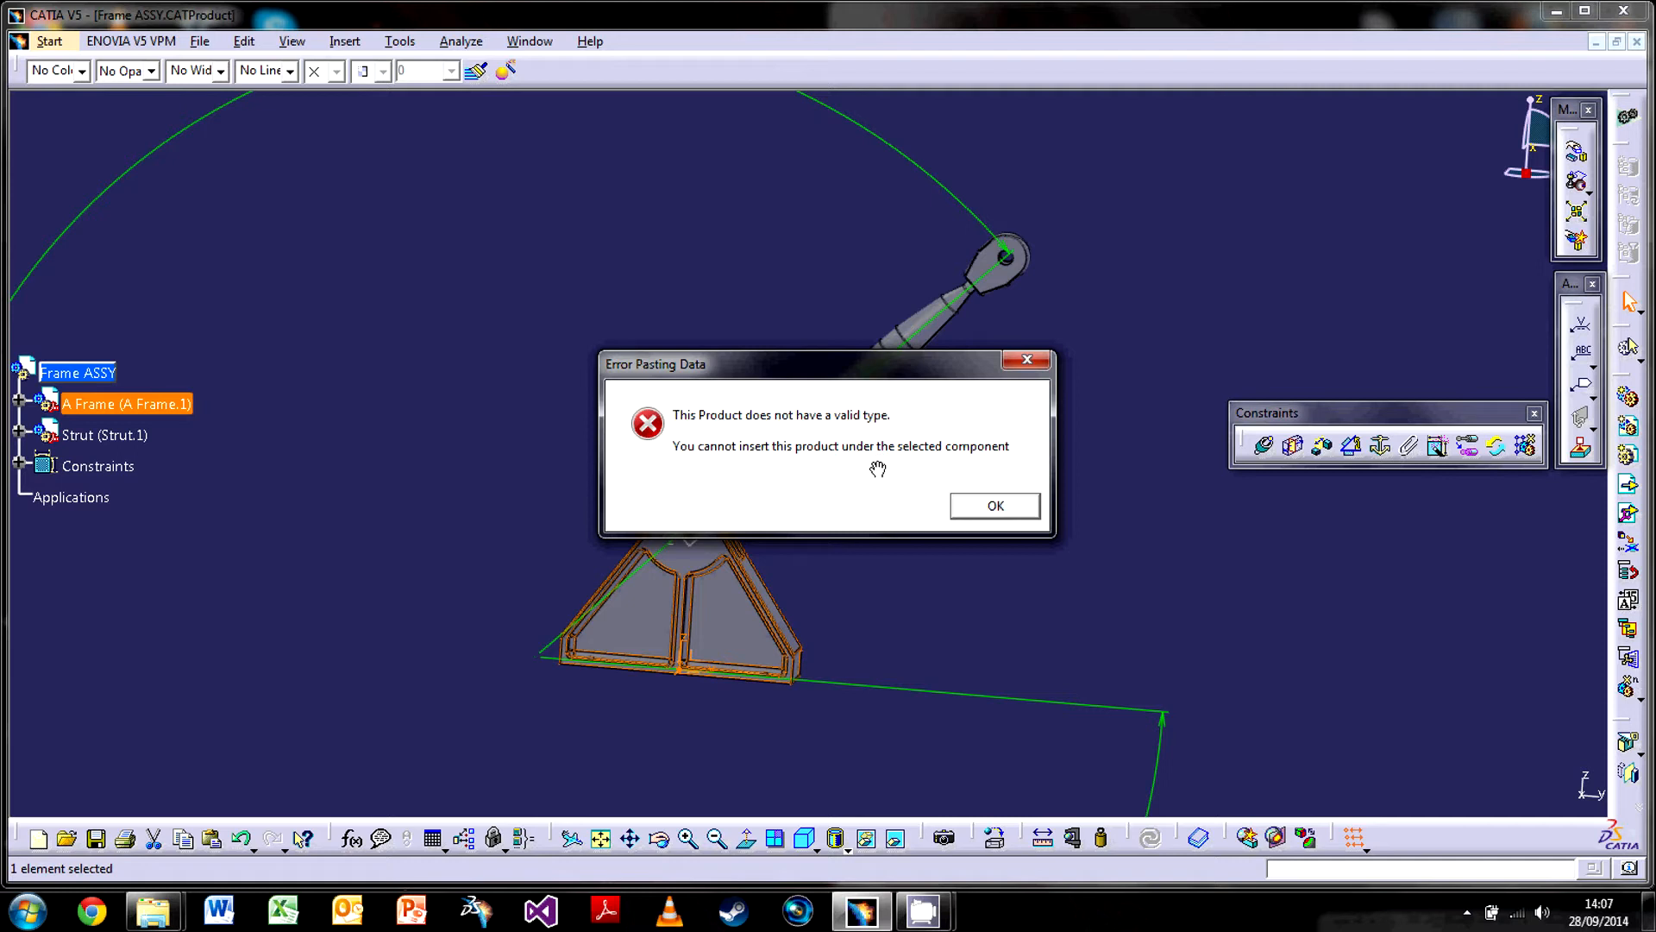
click(984, 509)
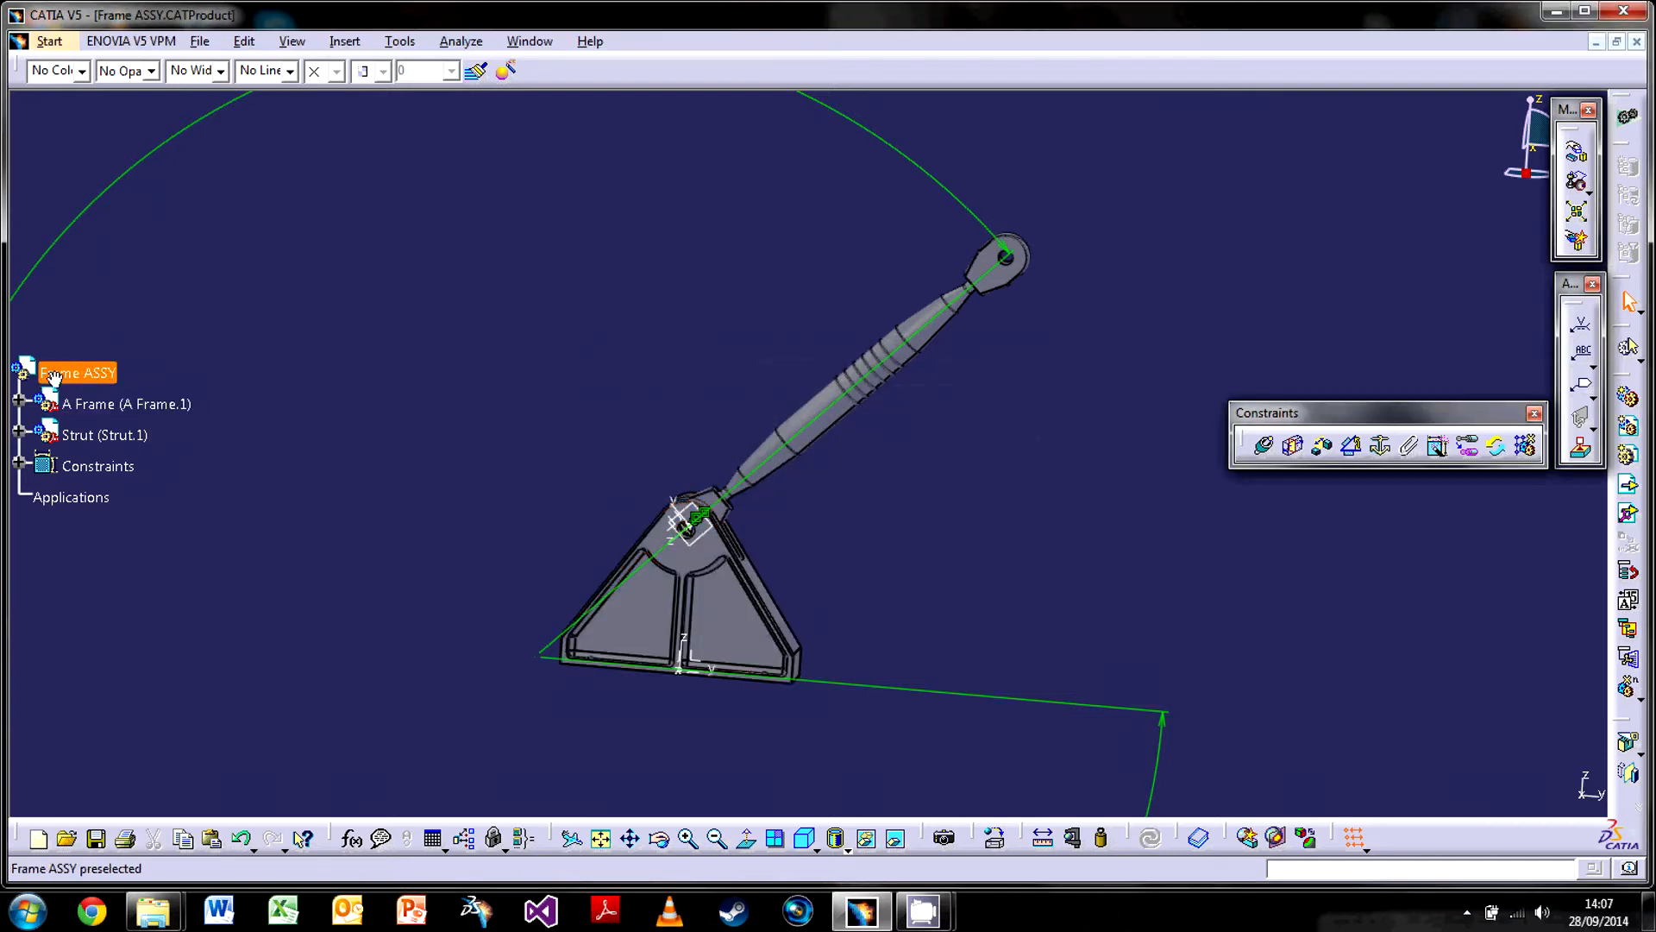
Paste the copied A Frame into the Frame ASSY product as a second instance, and clear the selection
click(54, 375)
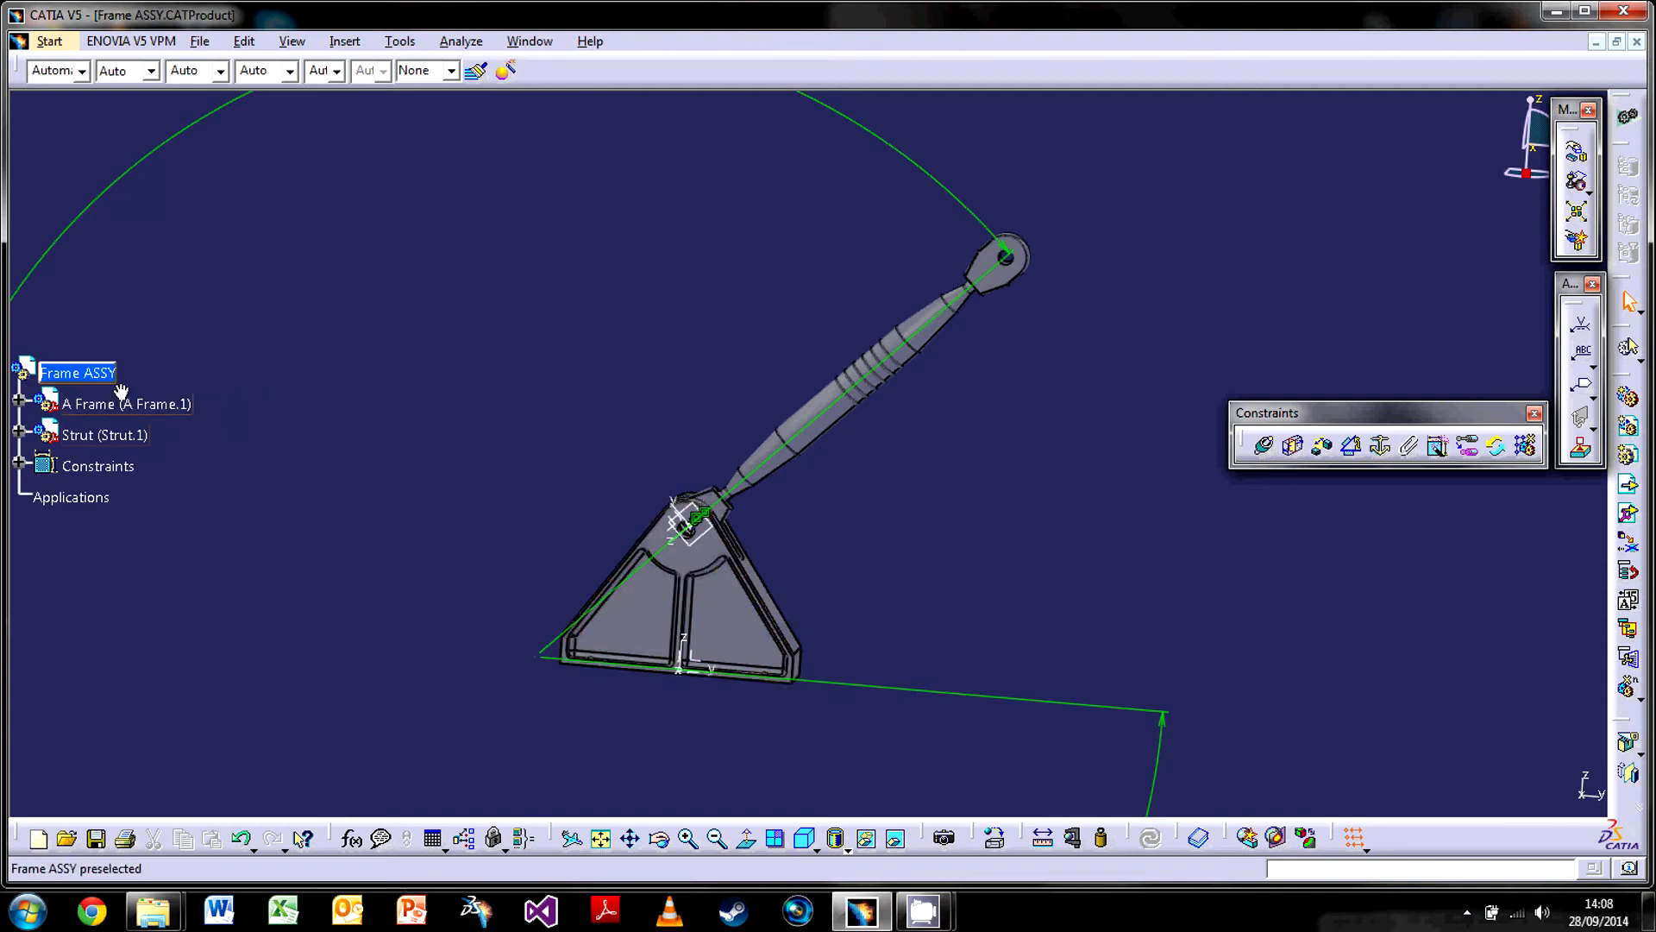
scroll(120, 392, down, 5)
right_click(75, 228)
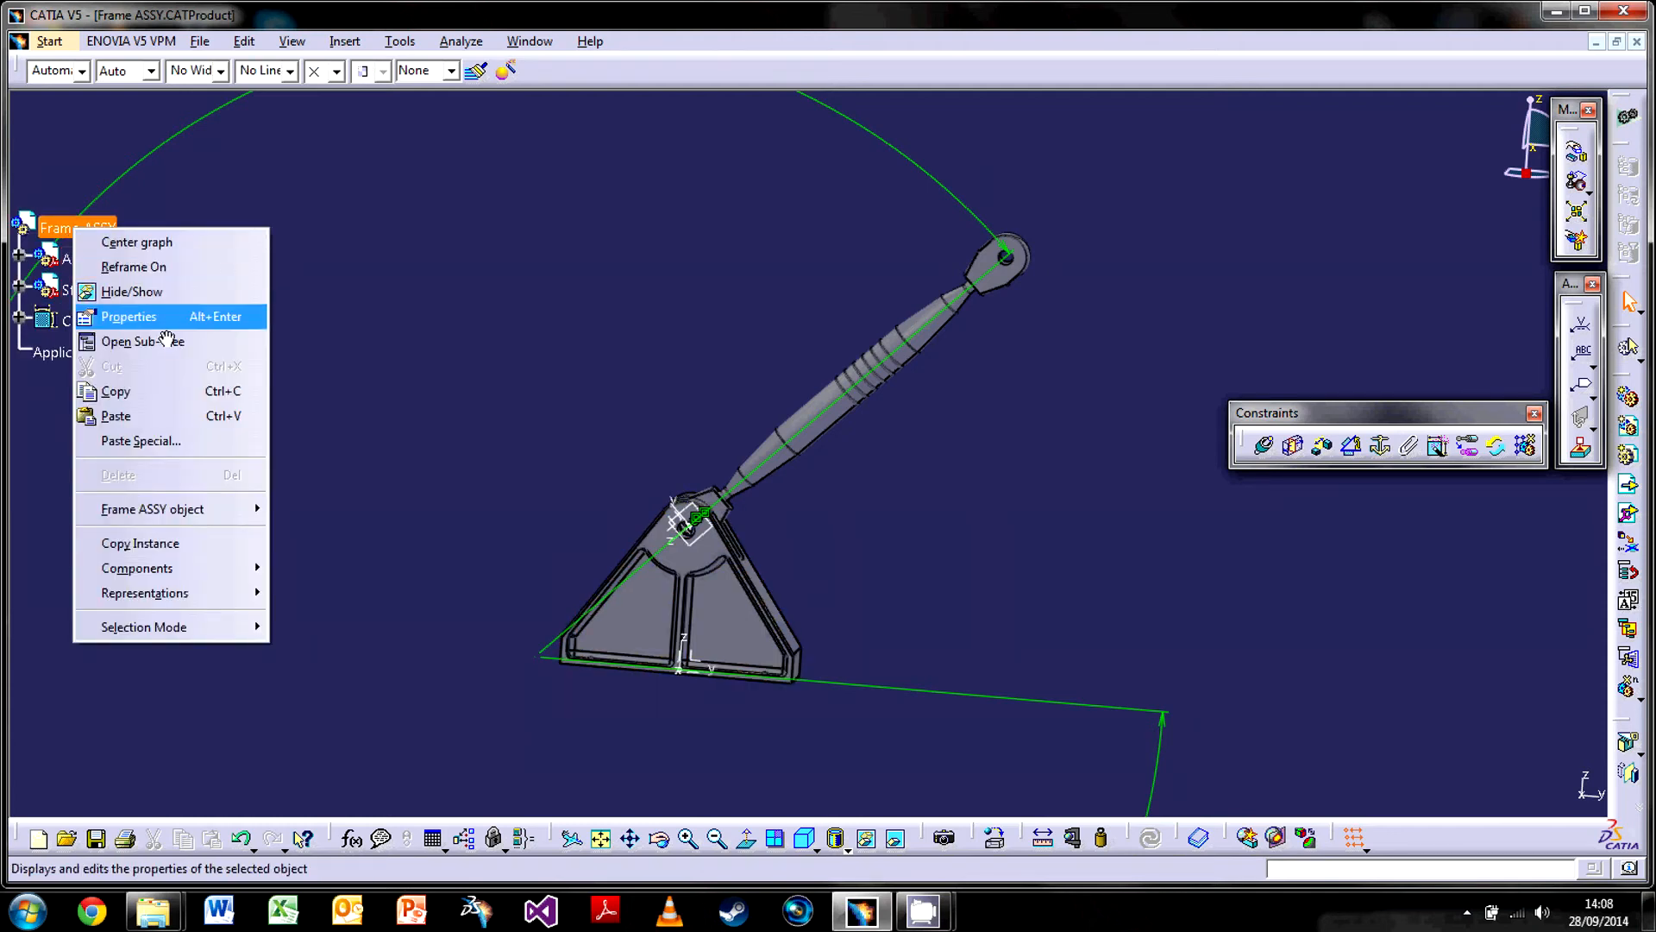
click(177, 416)
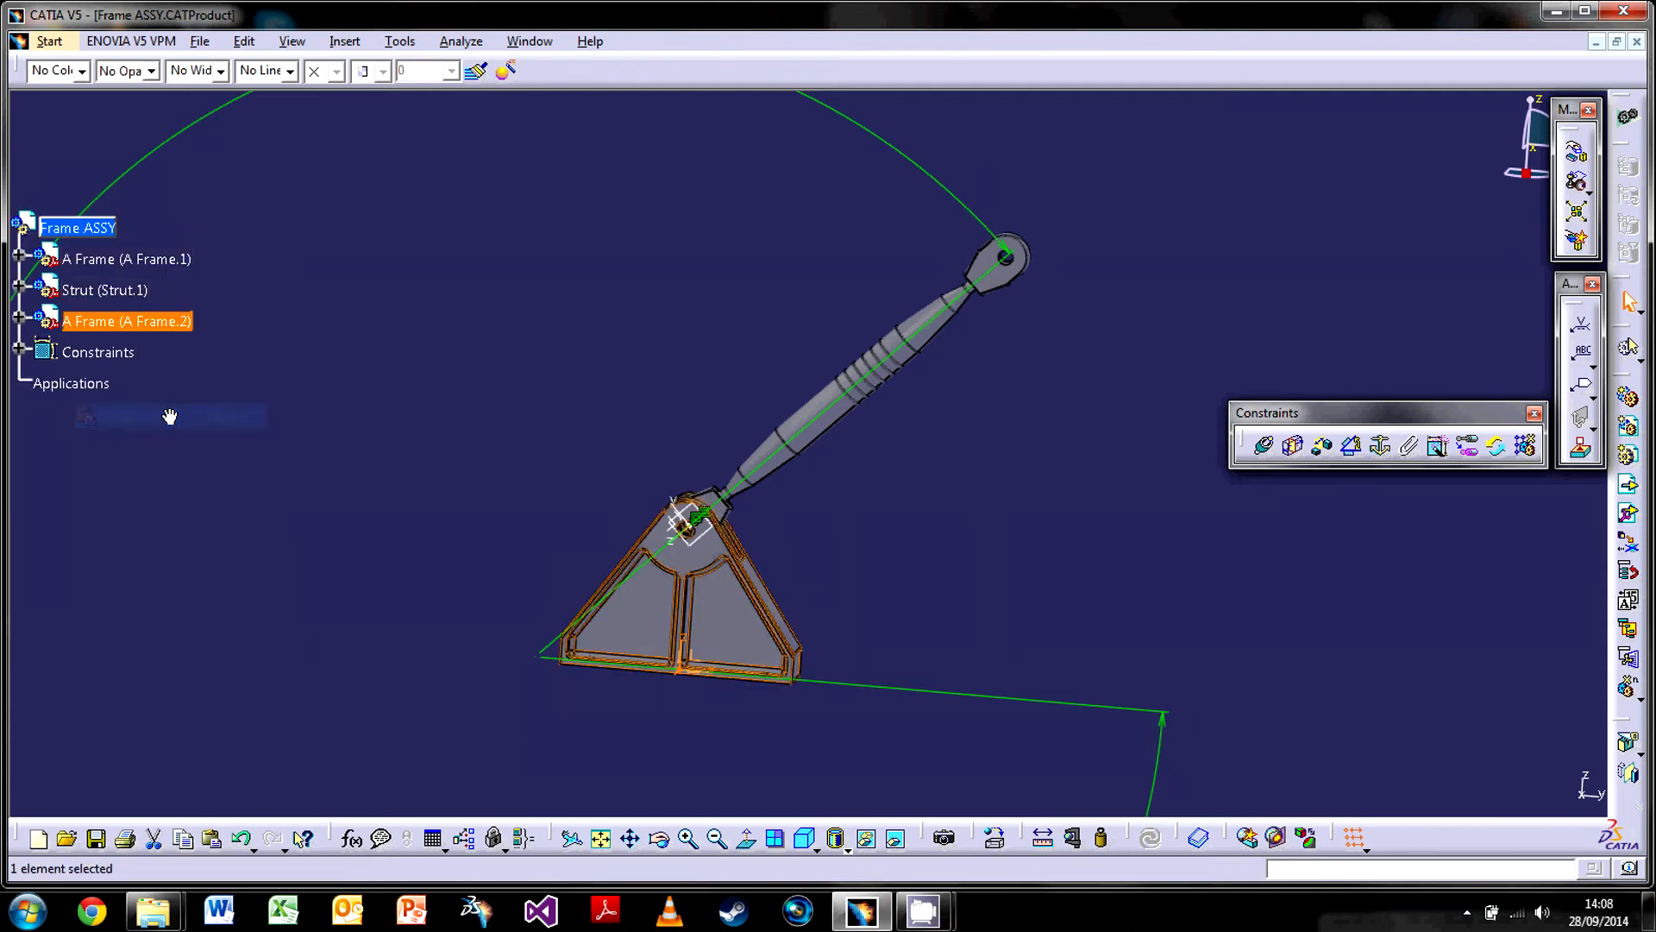
middle_drag(691, 429, 721, 474)
click(149, 331)
click(399, 330)
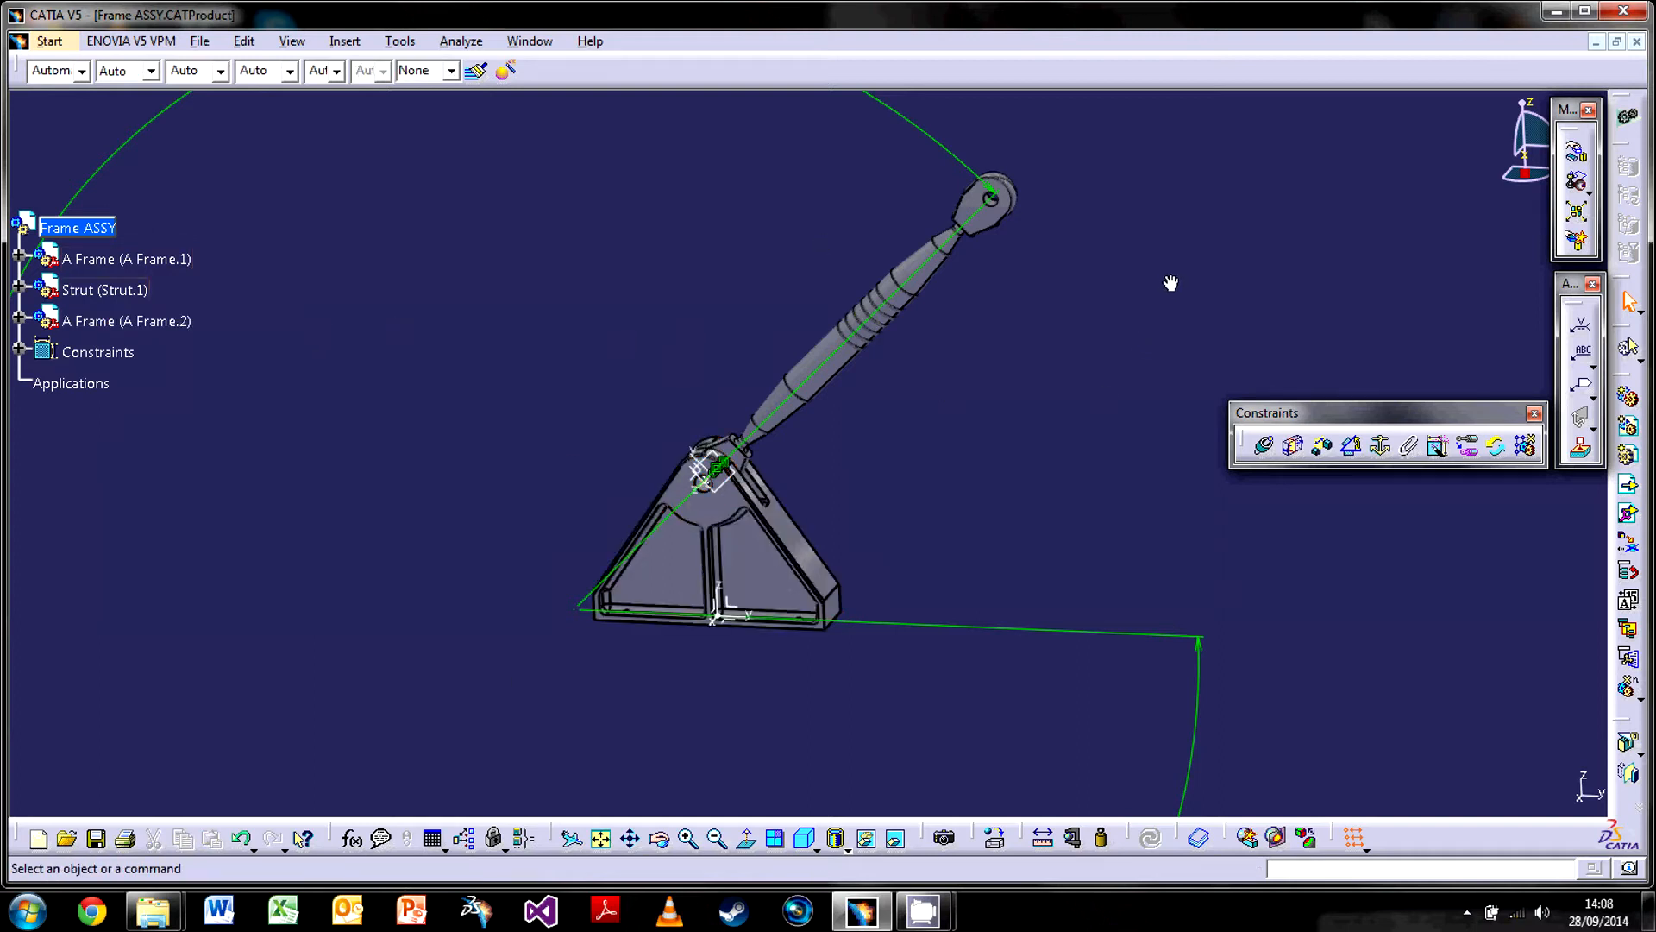
Move the Strut away from the A Frame with the compass, and update the assembly
drag(1527, 182, 1248, 387)
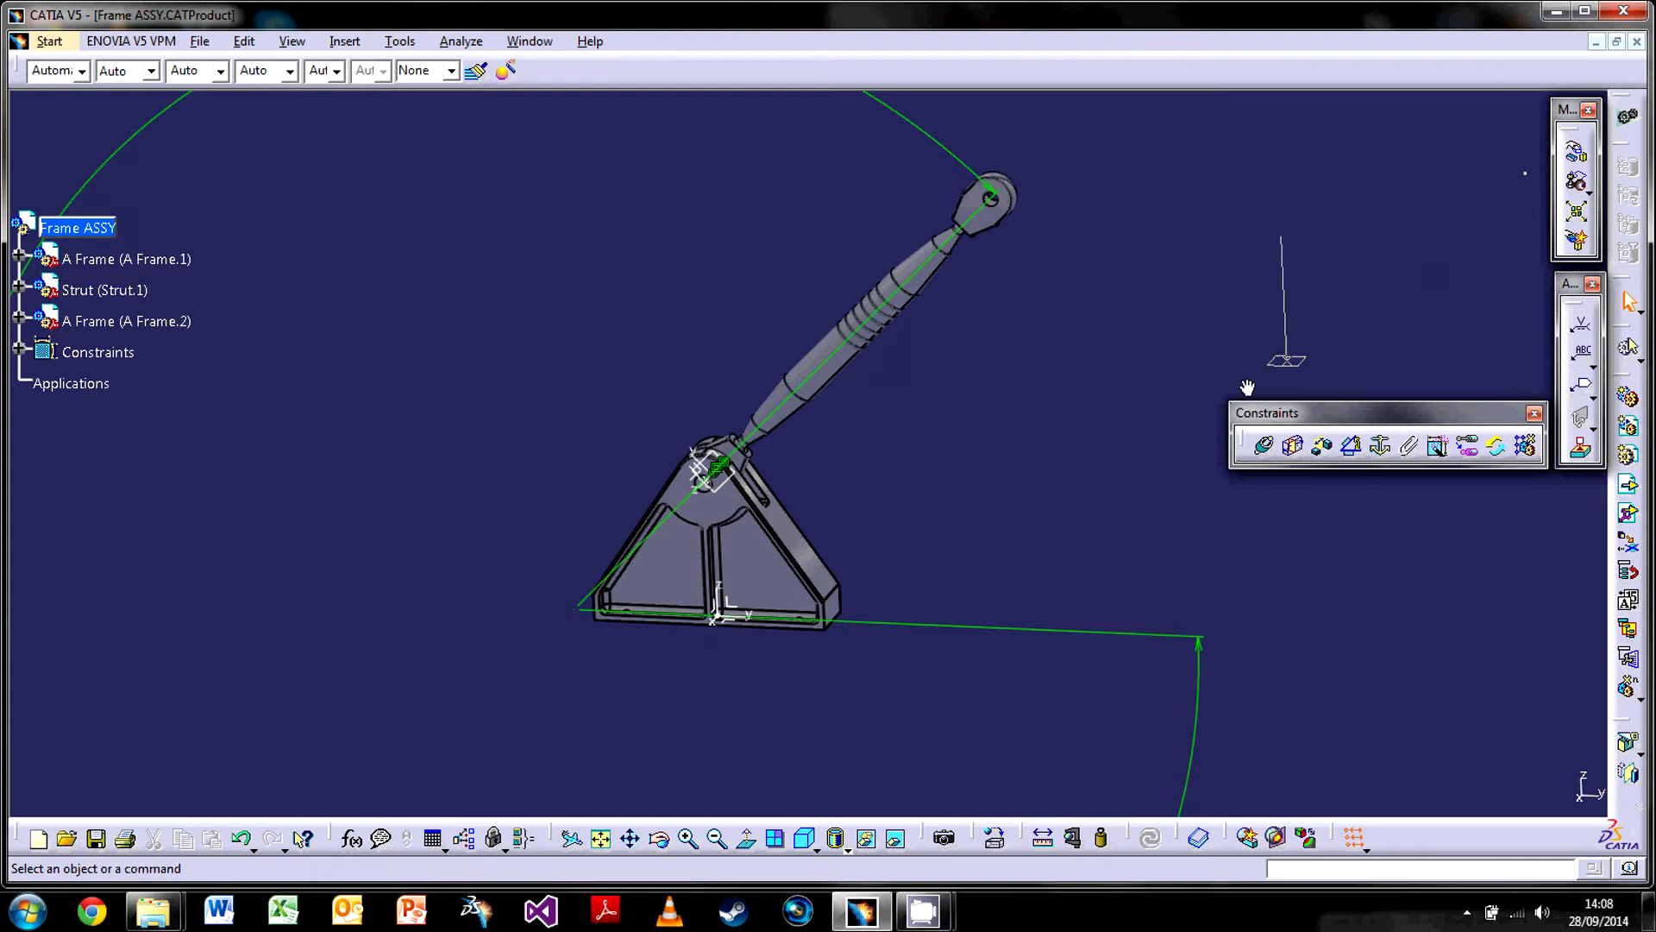
click(755, 576)
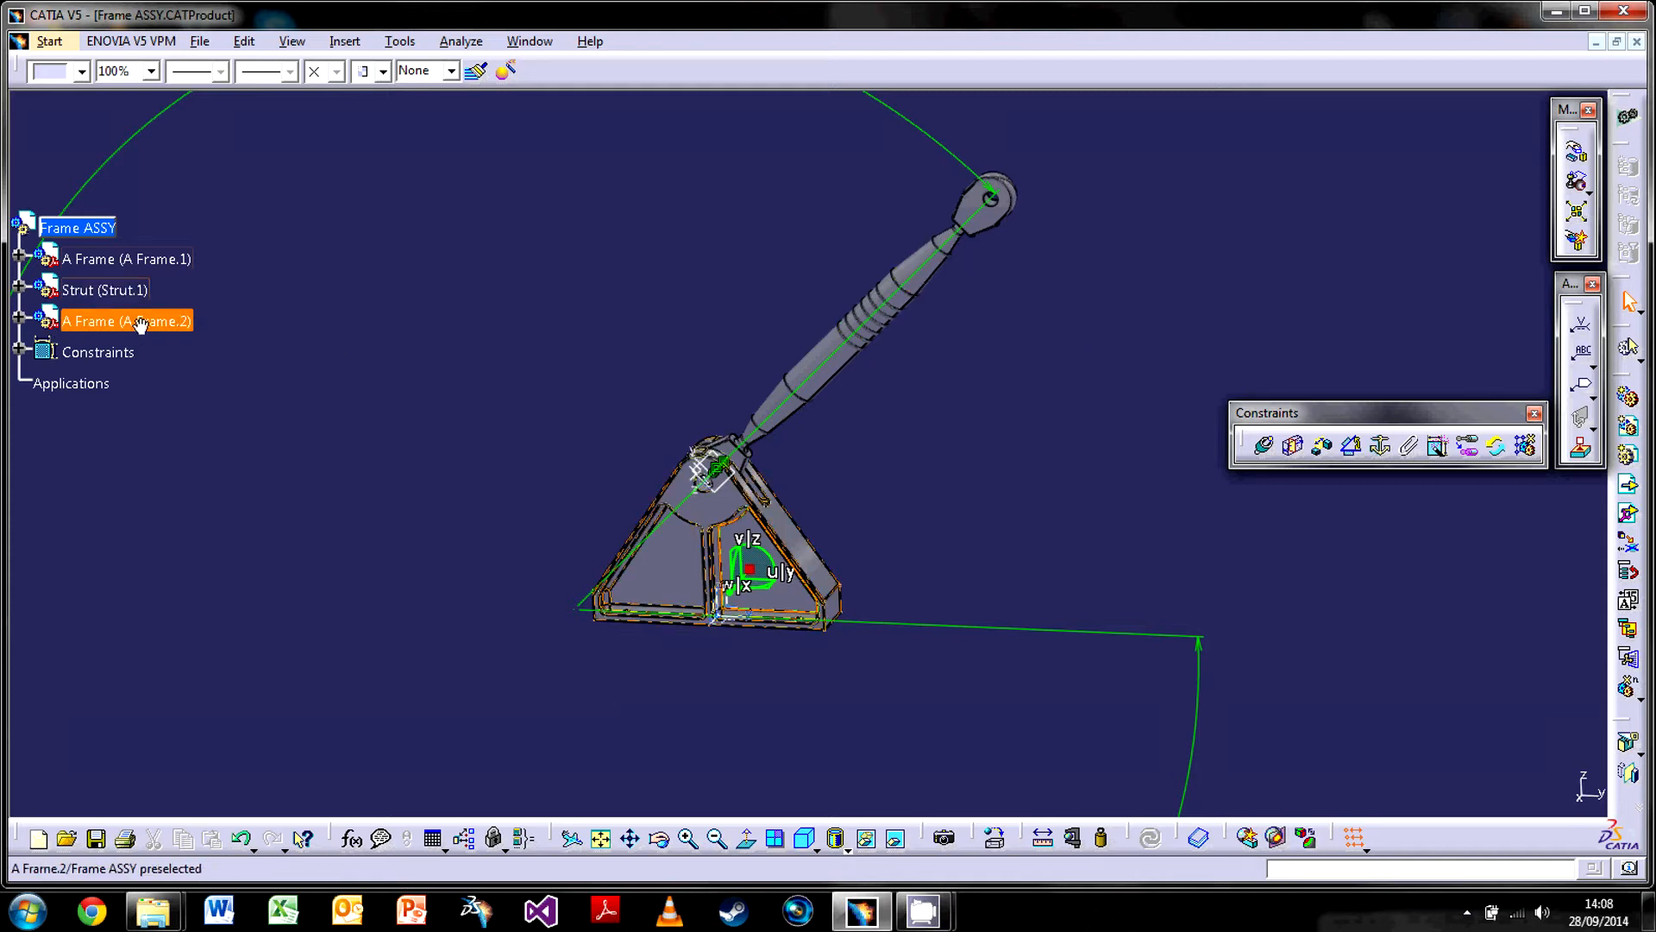
click(104, 289)
drag(755, 589, 467, 556)
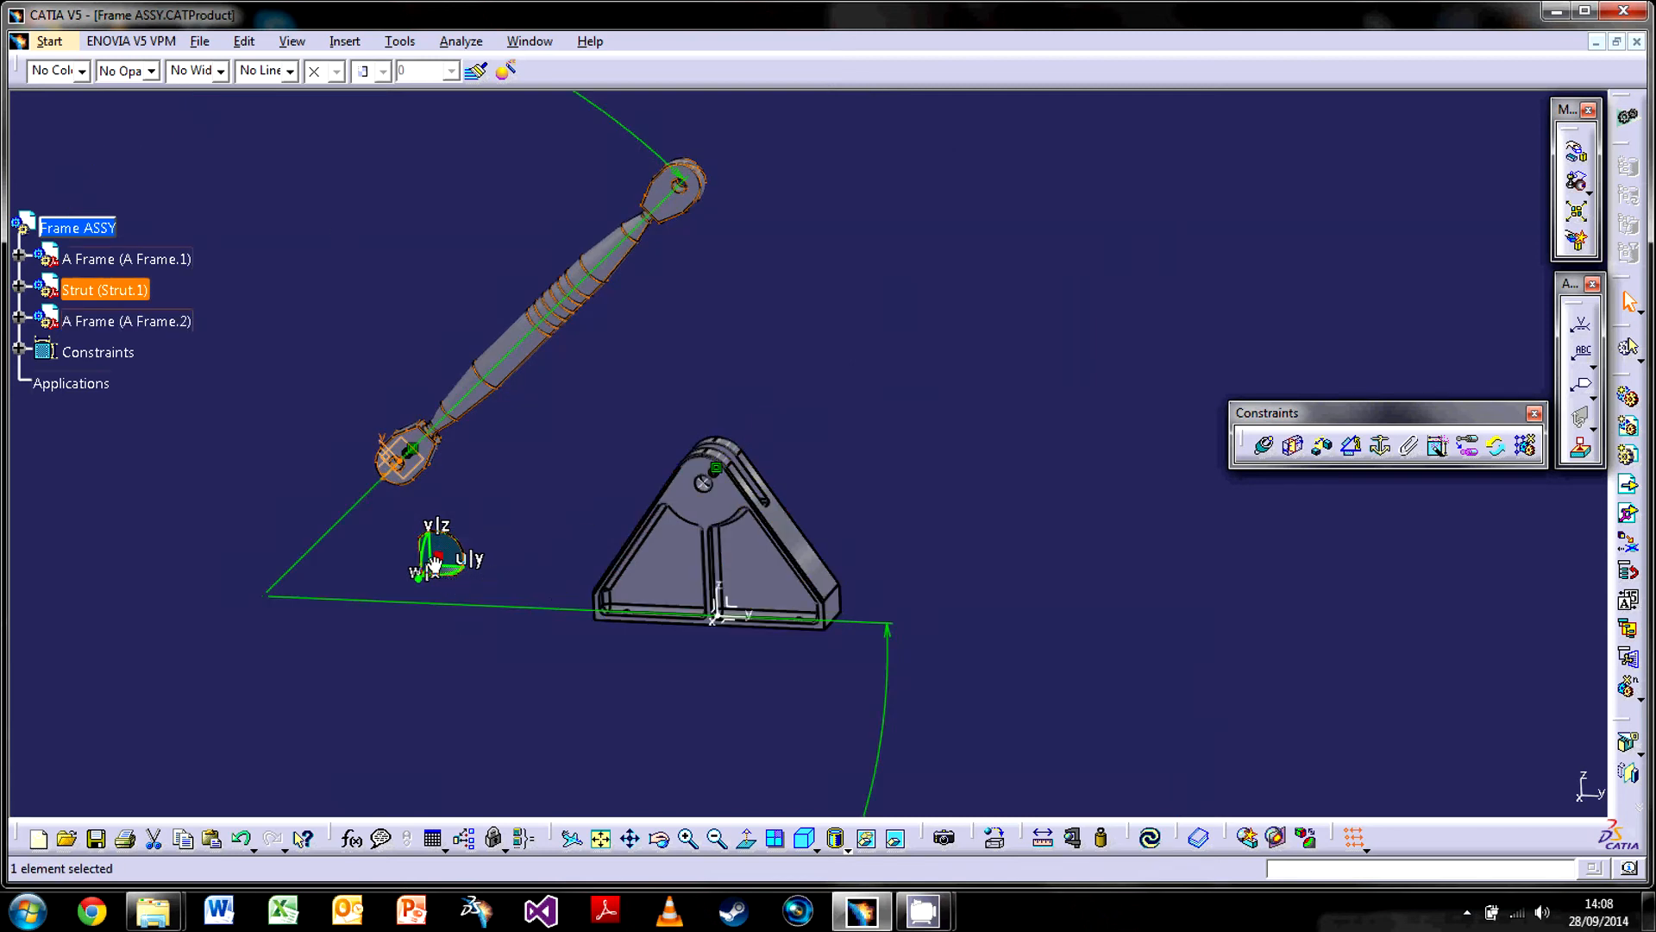
drag(438, 565, 431, 604)
click(393, 679)
middle_drag(391, 687, 678, 623)
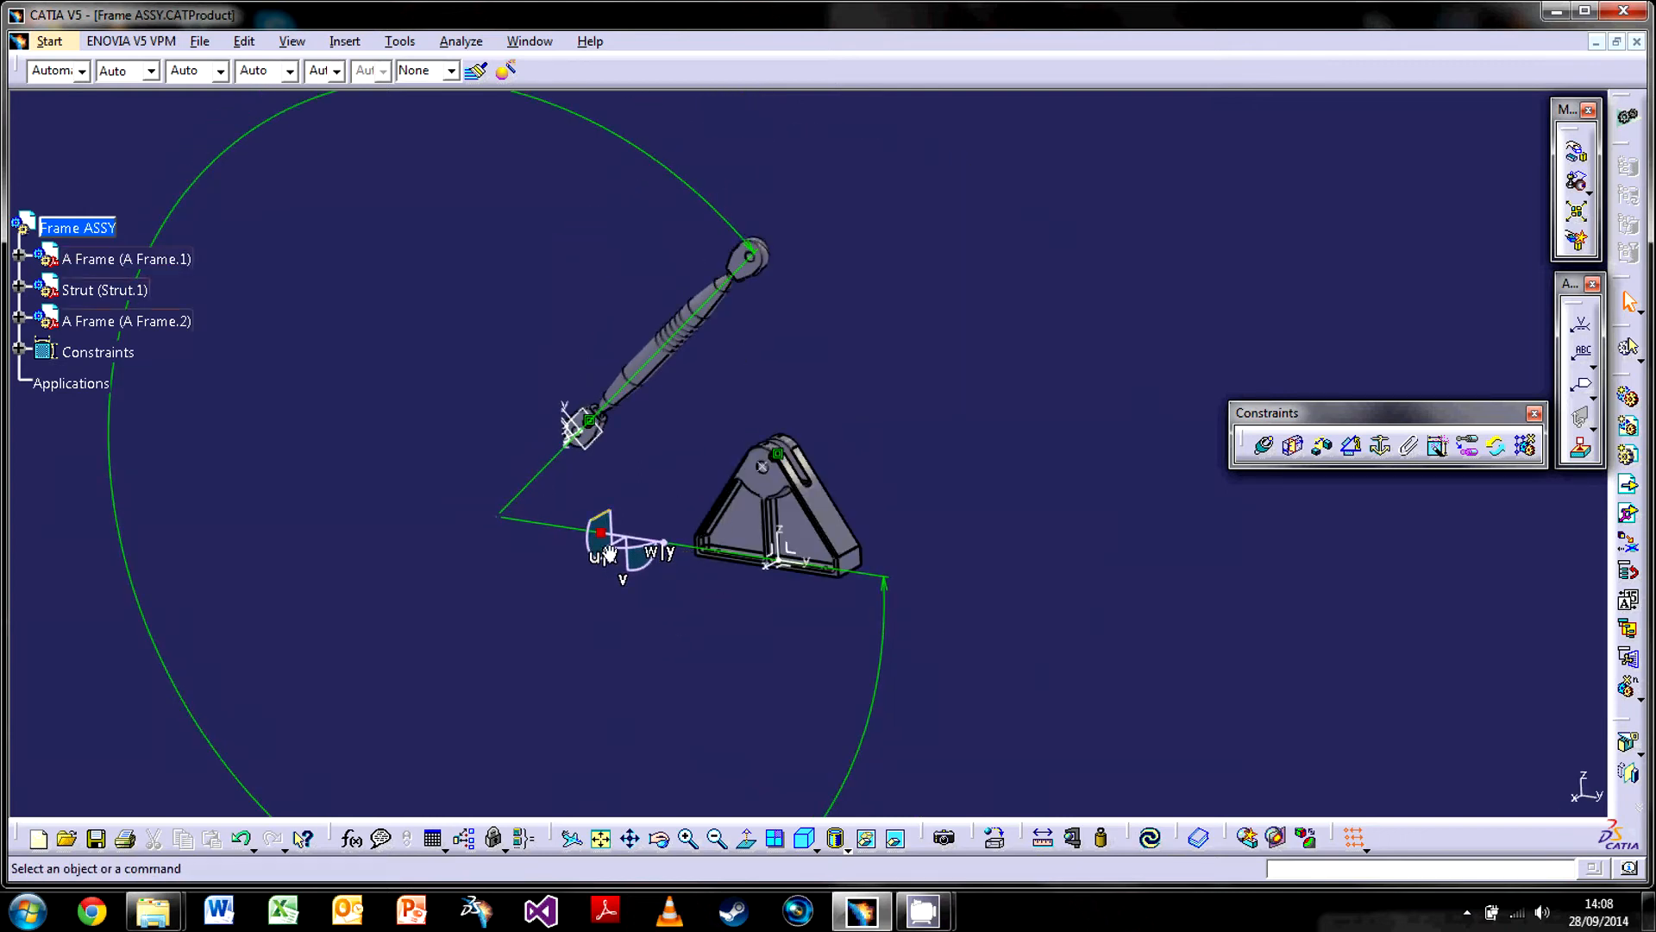
click(1150, 837)
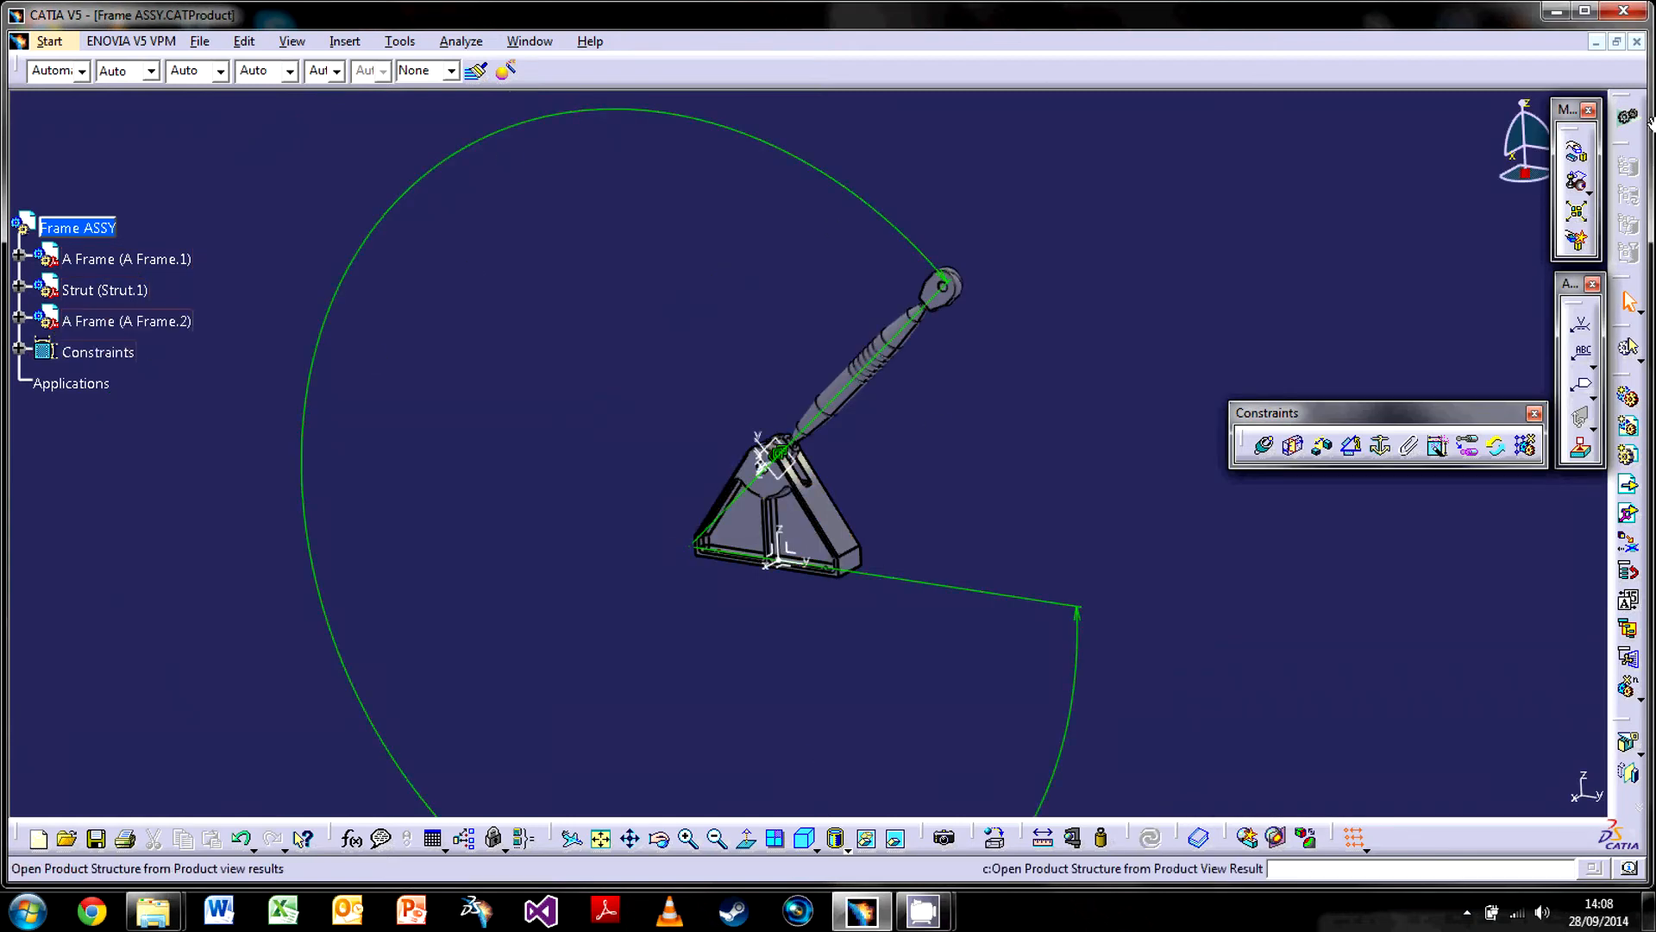
Attach the compass to the second A Frame and move it sideways, well clear of the first A Frame
drag(1525, 178, 1121, 496)
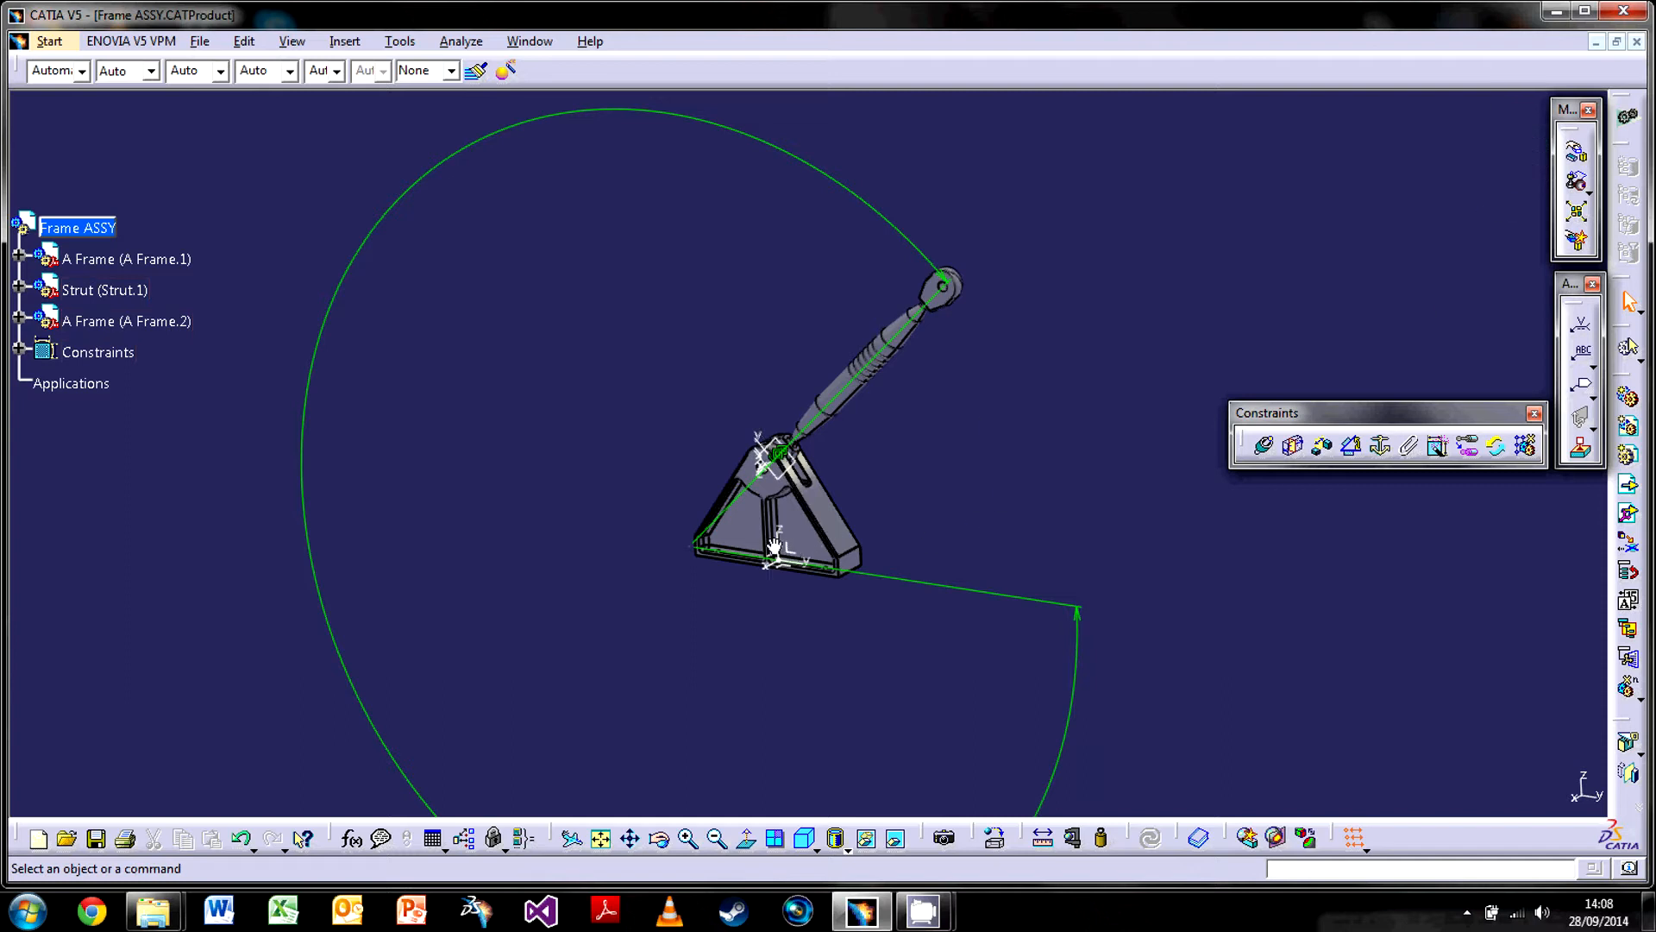
drag(805, 542, 805, 550)
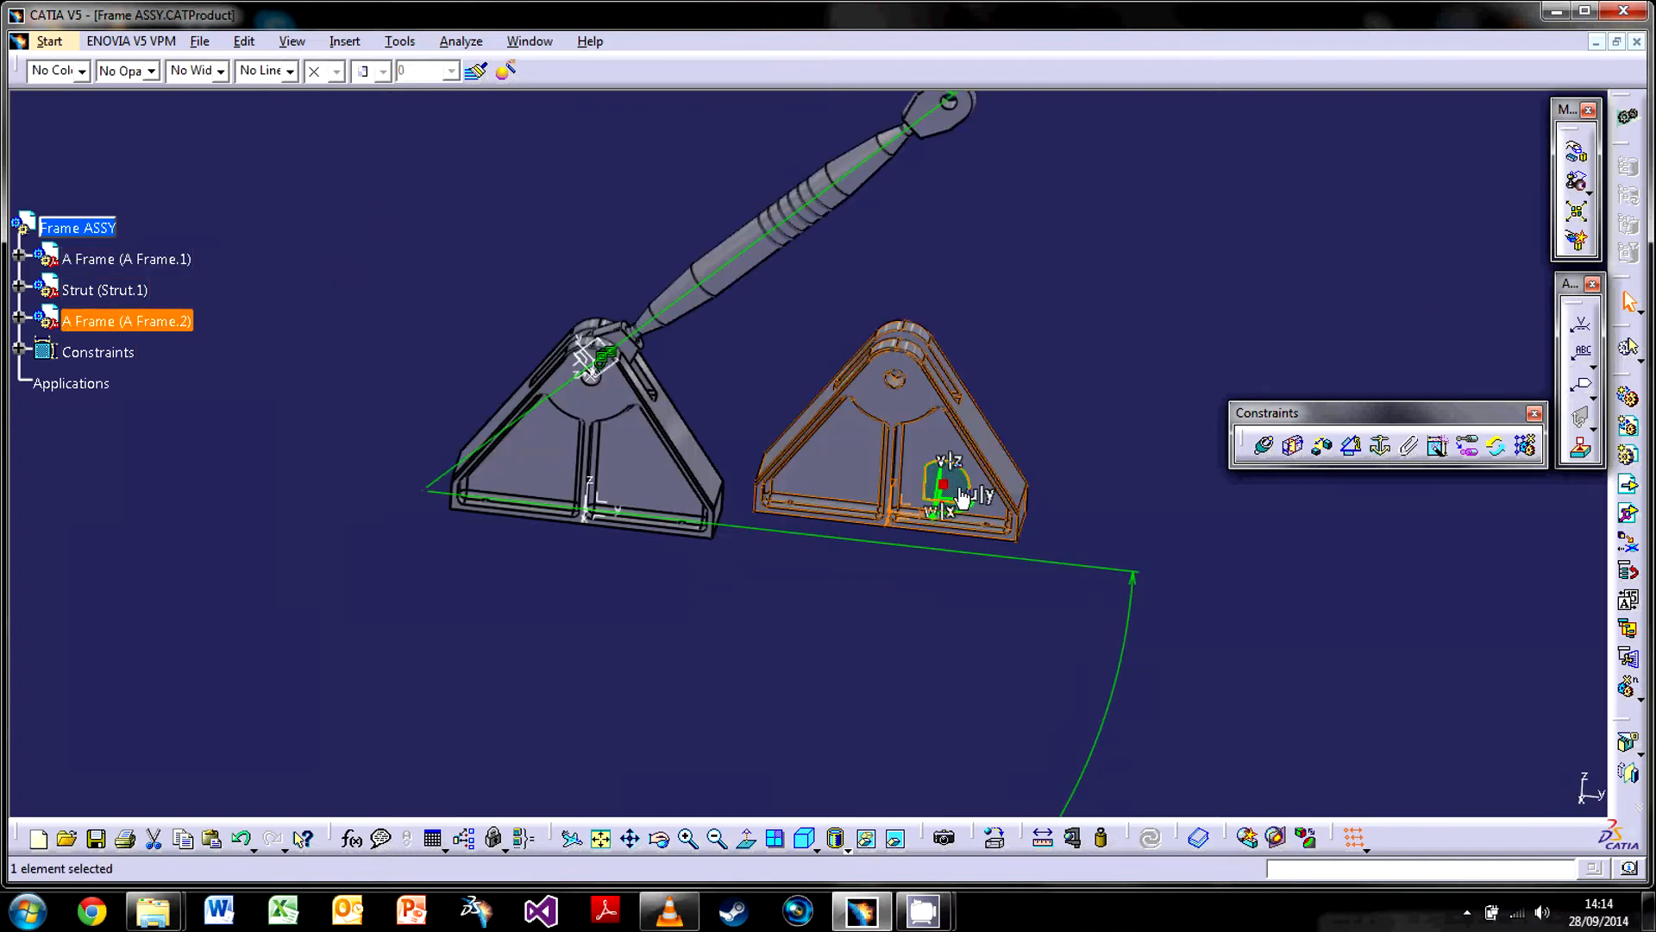
drag(961, 499, 1320, 501)
click(1026, 490)
middle_drag(923, 496, 928, 540)
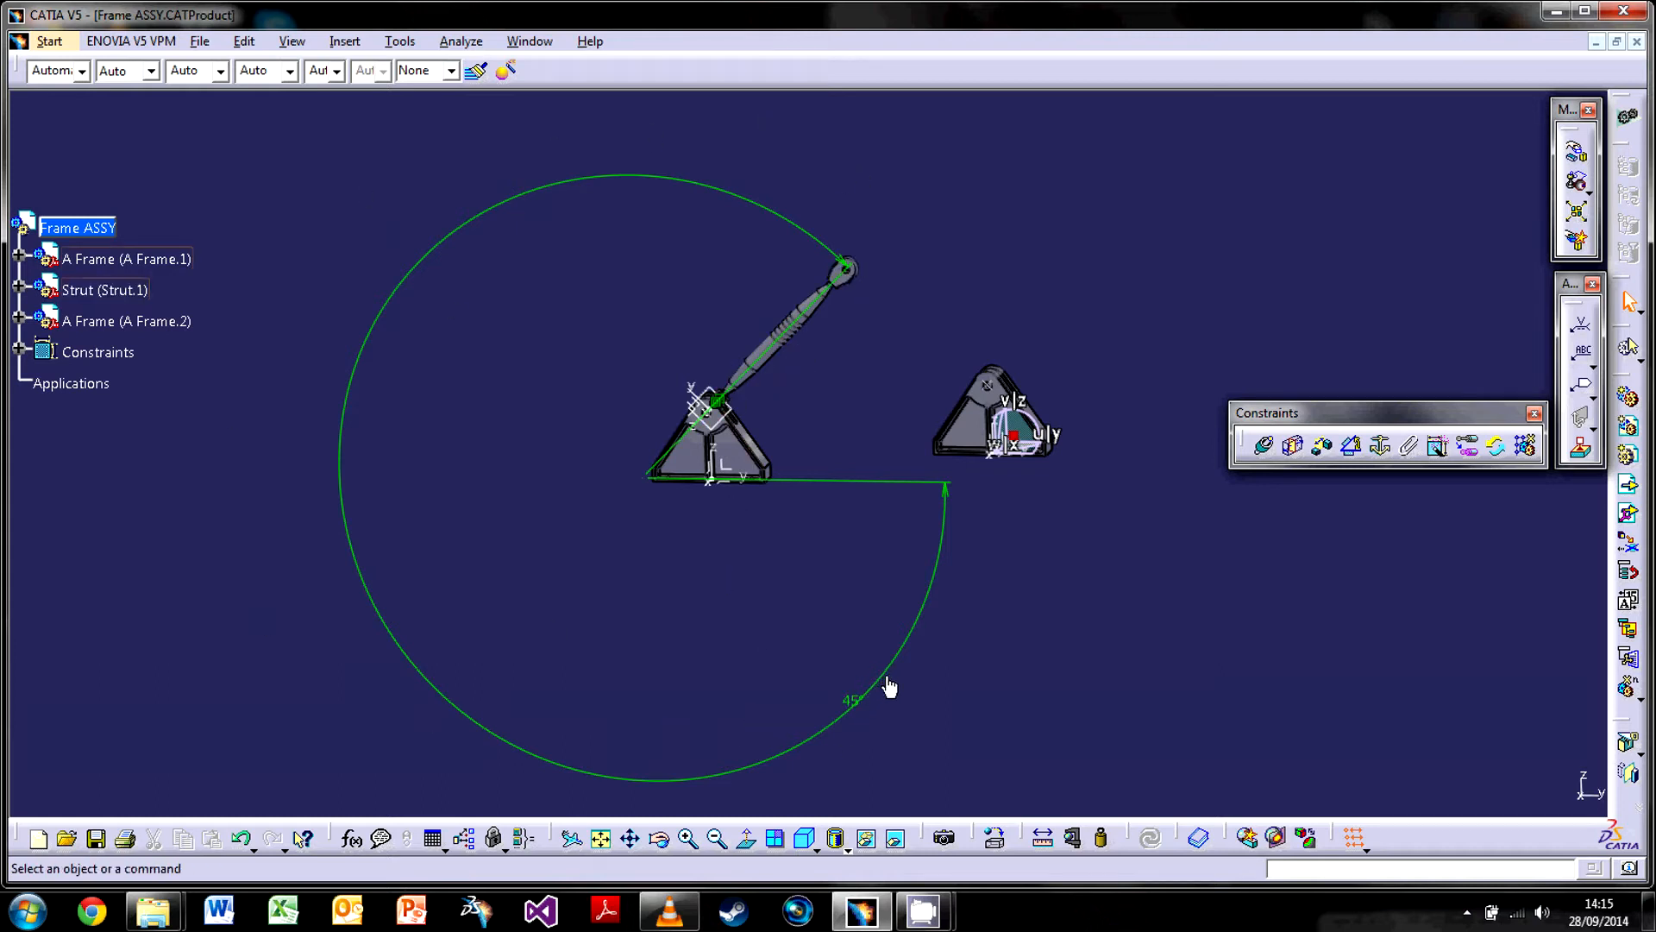
Delete the angle constraint between the Strut and the first A Frame
click(20, 351)
click(166, 475)
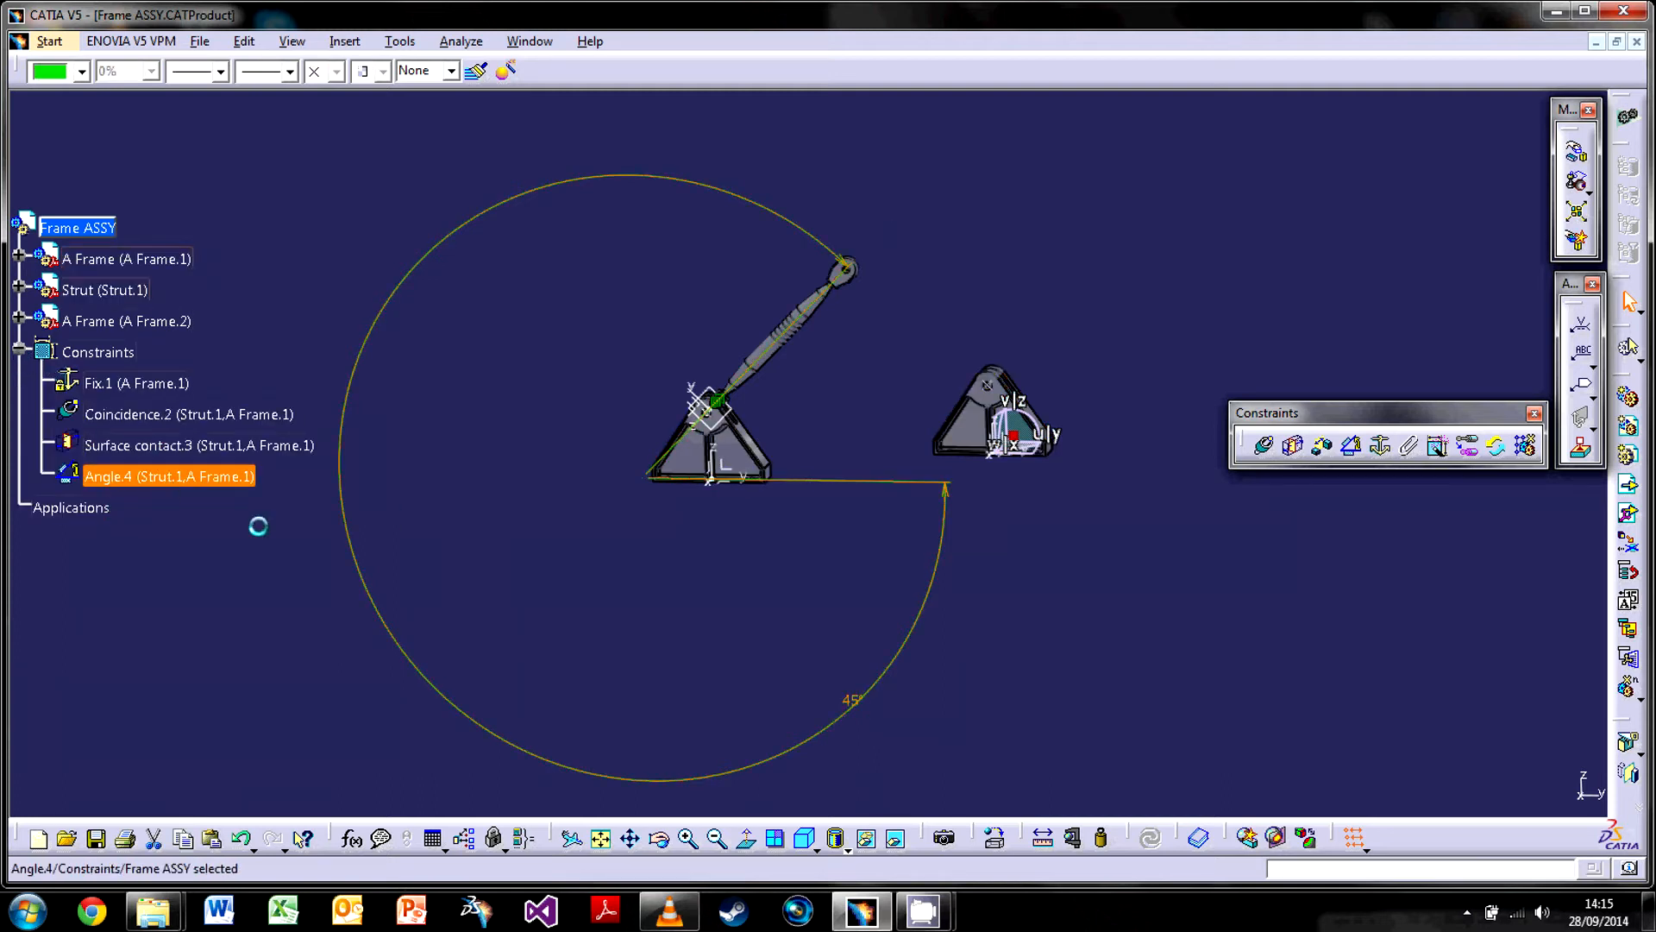
key(Delete)
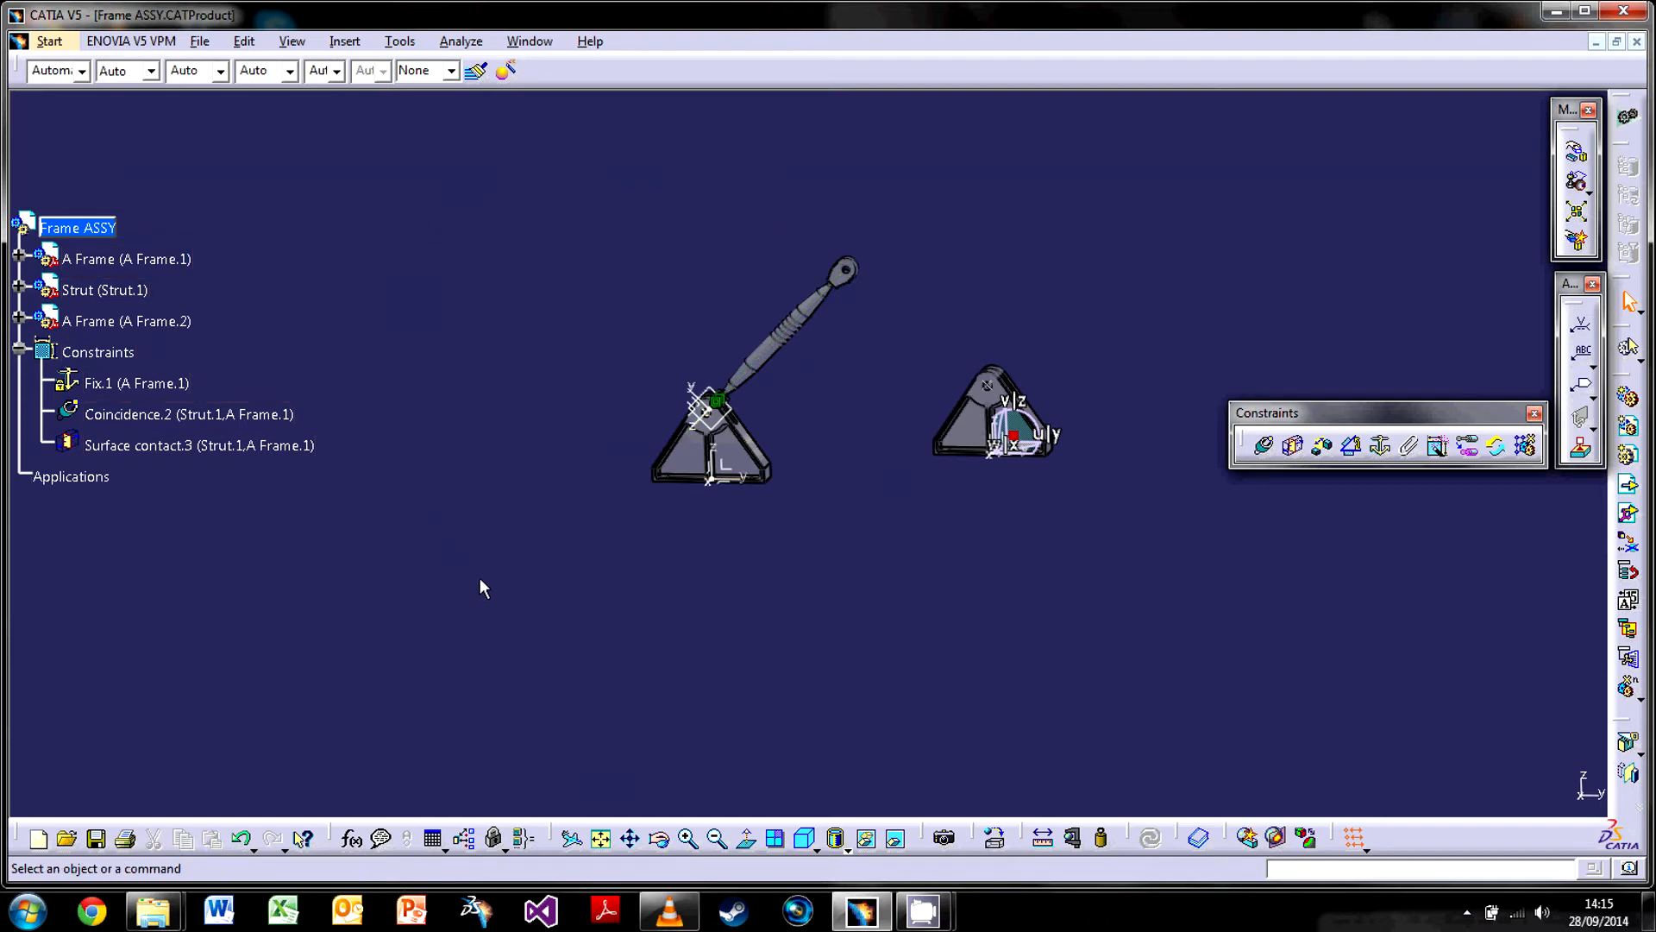
Move and rotate the second A Frame so its pivot faces the Strut's free upper end, and detach the compass
mouse_move(764, 423)
middle_down()
mouse_move(768, 566)
mouse_move(777, 468)
mouse_move(780, 484)
middle_up()
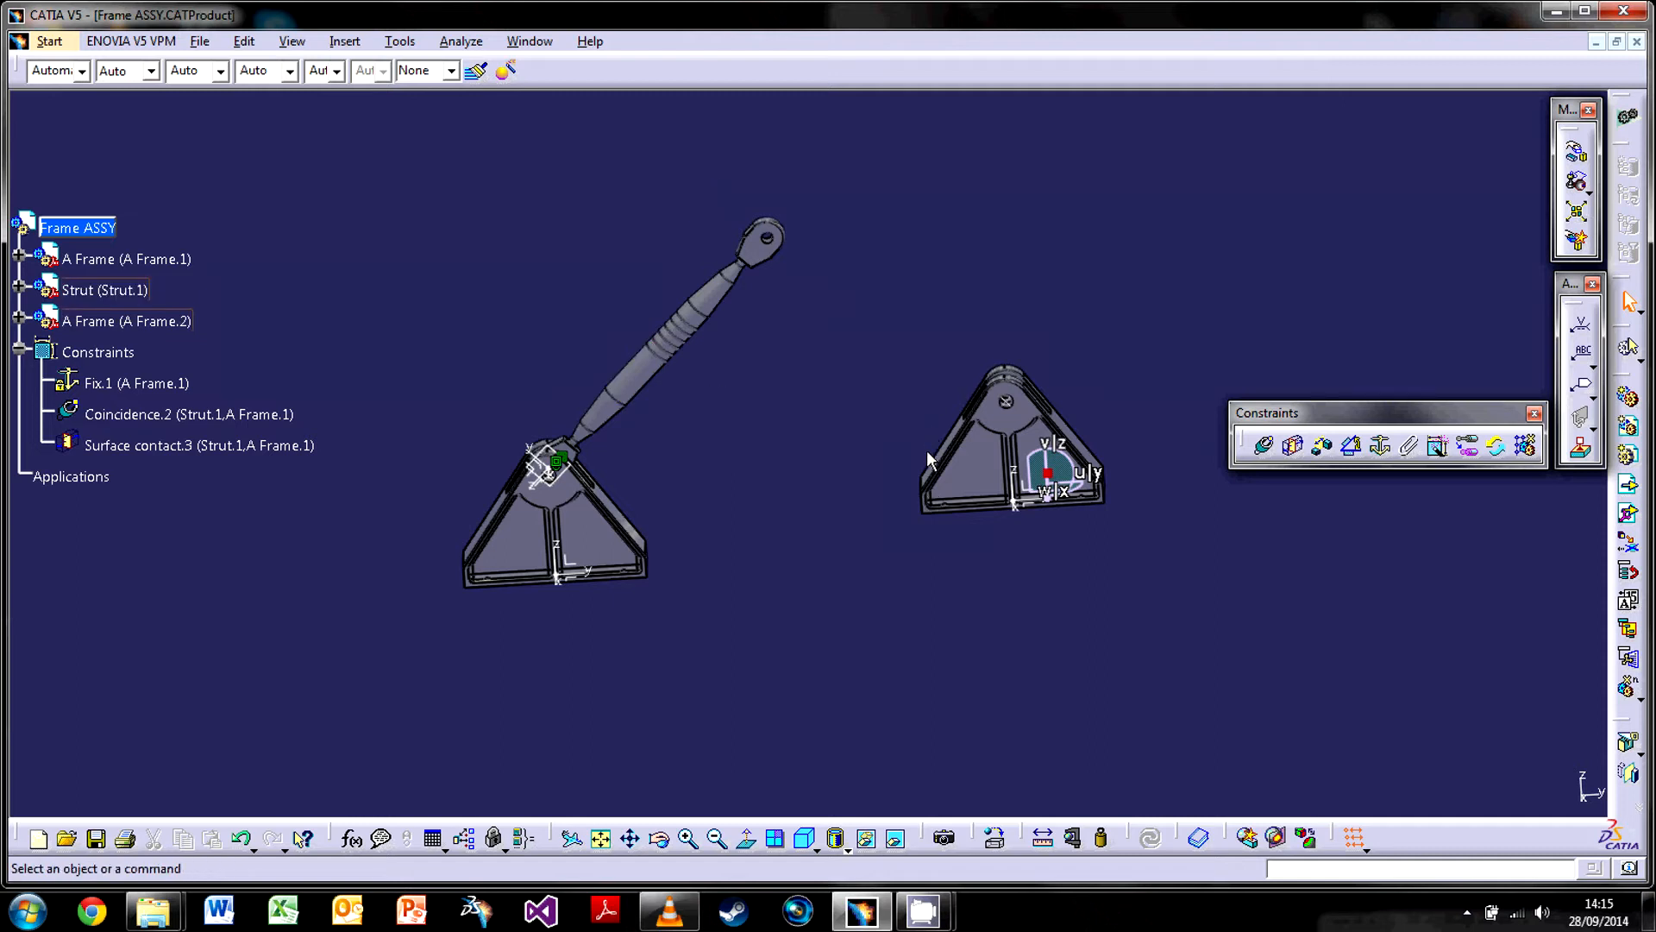
click(1054, 483)
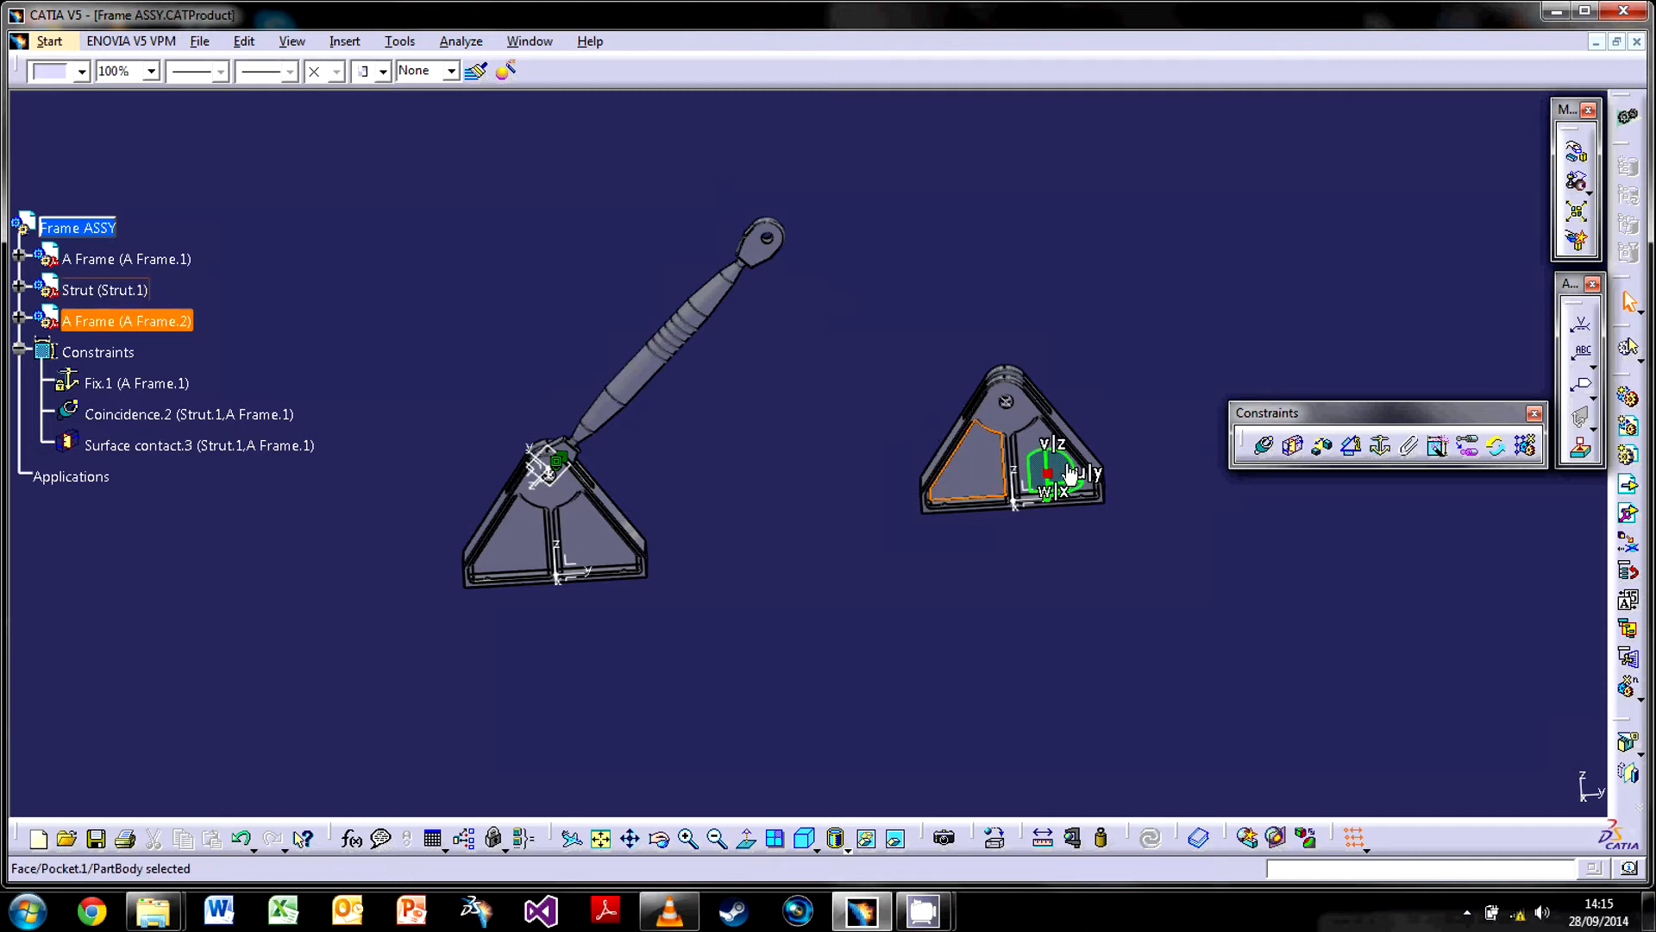
drag(1076, 474, 883, 207)
middle_drag(681, 352, 821, 480)
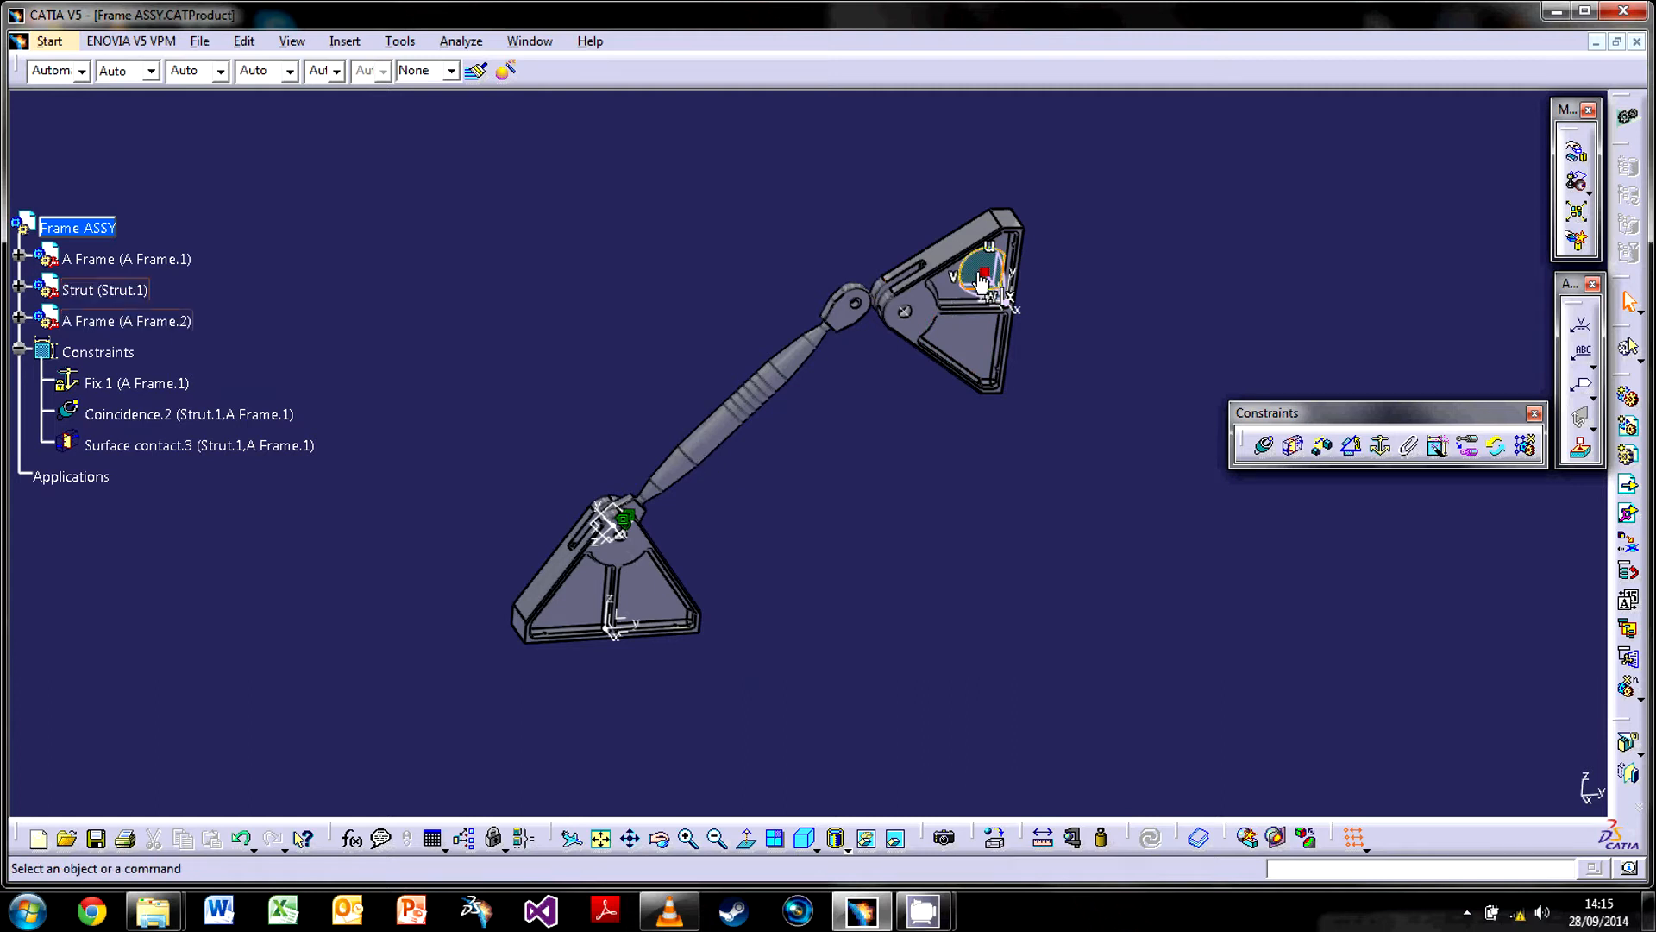
drag(985, 272, 1101, 290)
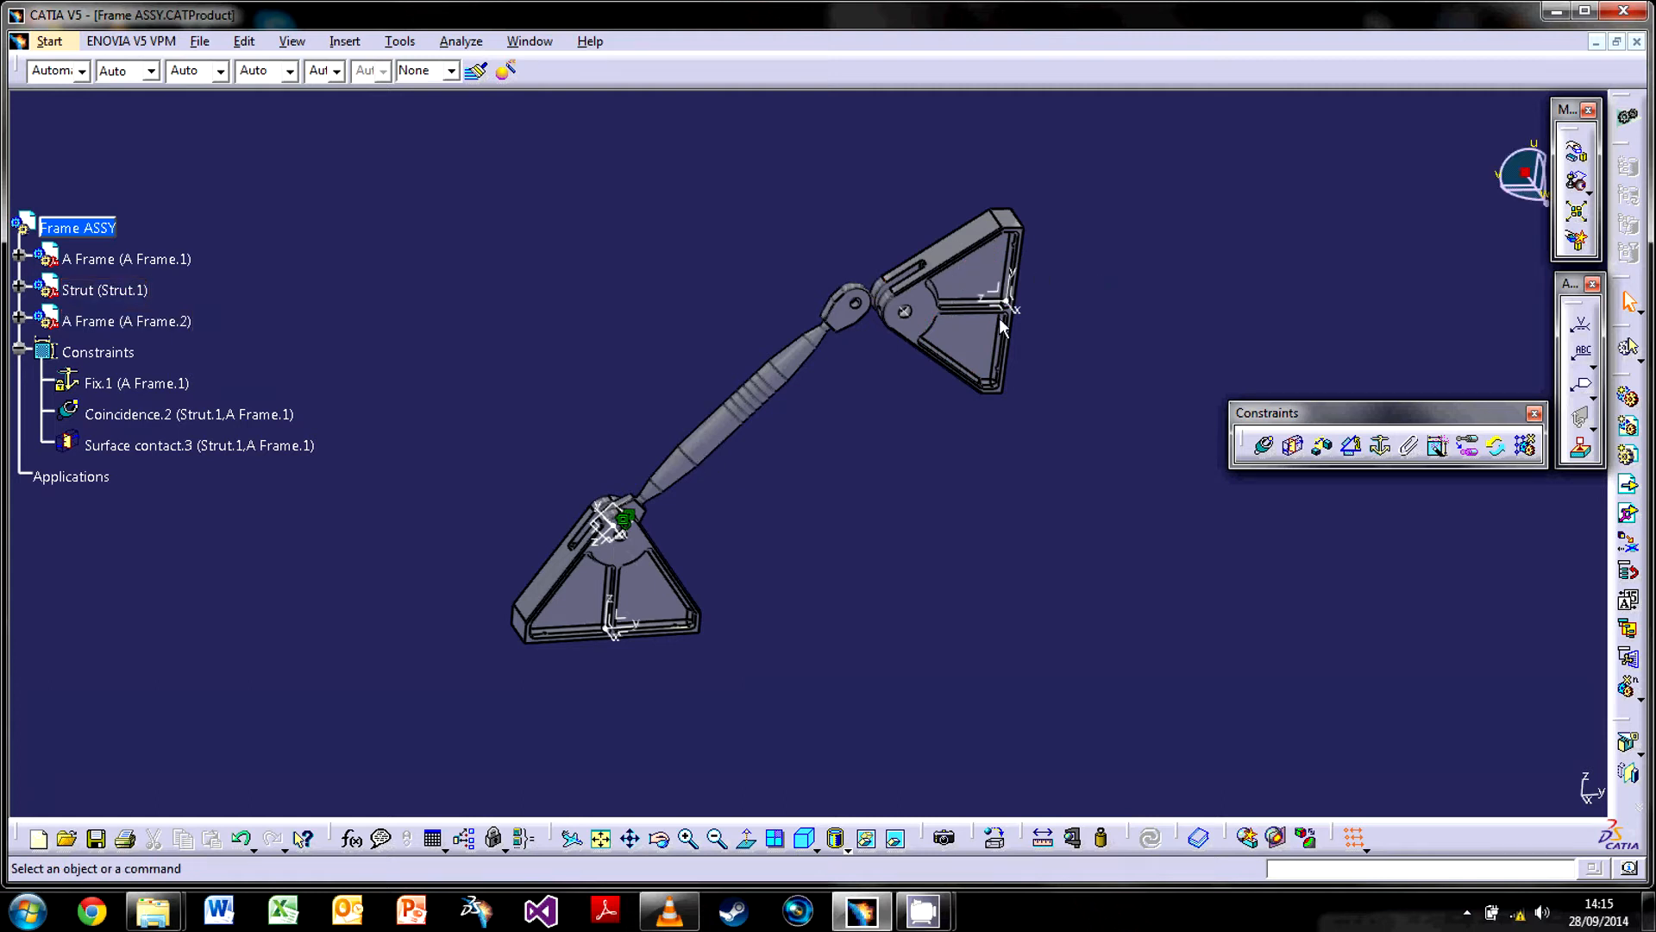
Add a 150 mm offset constraint between the second A Frame's base face and the first A Frame's central plane, and update the assembly
middle_drag(838, 456, 850, 476)
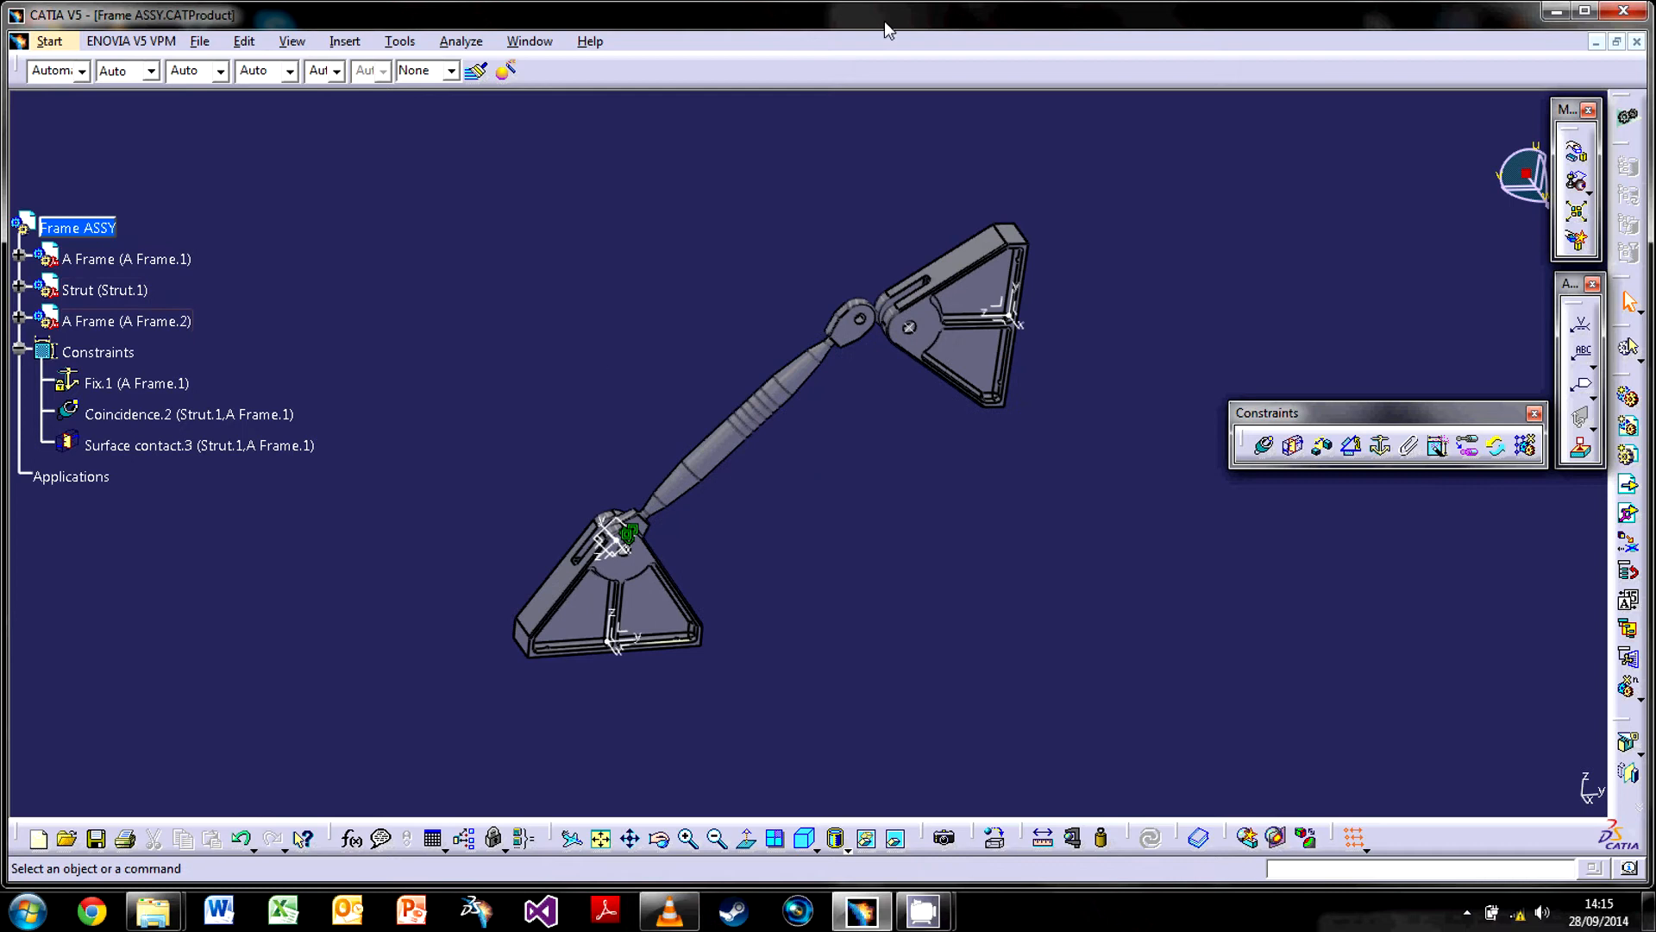
middle_drag(760, 674, 821, 569)
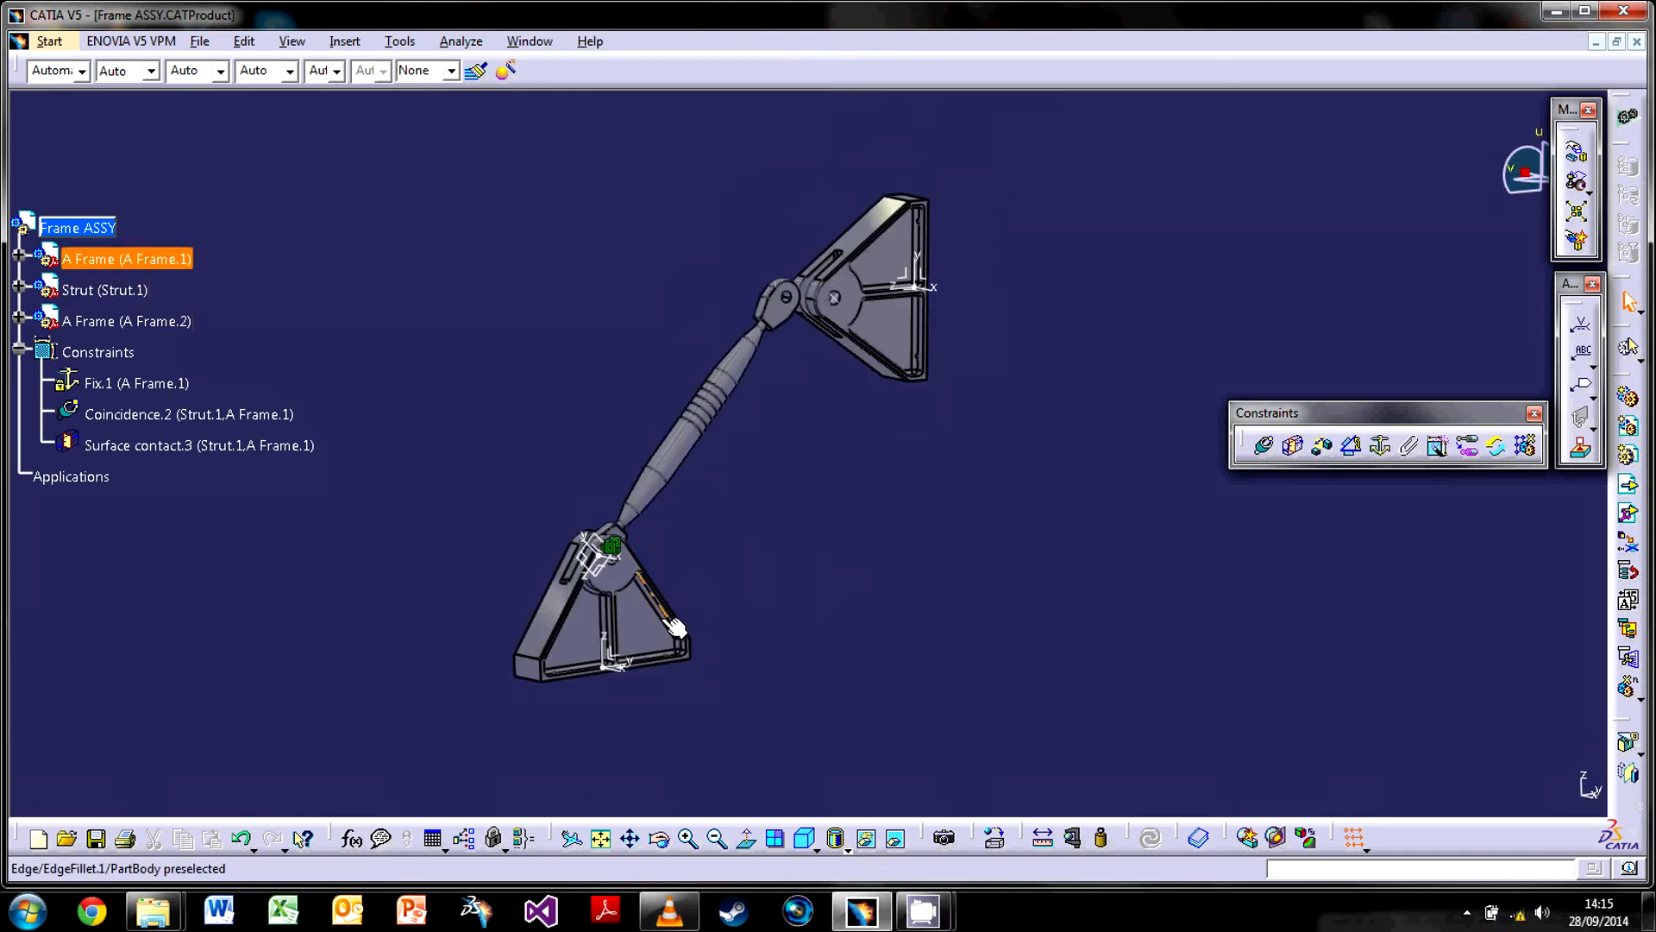
middle_click(666, 617)
middle_drag(890, 443, 846, 526)
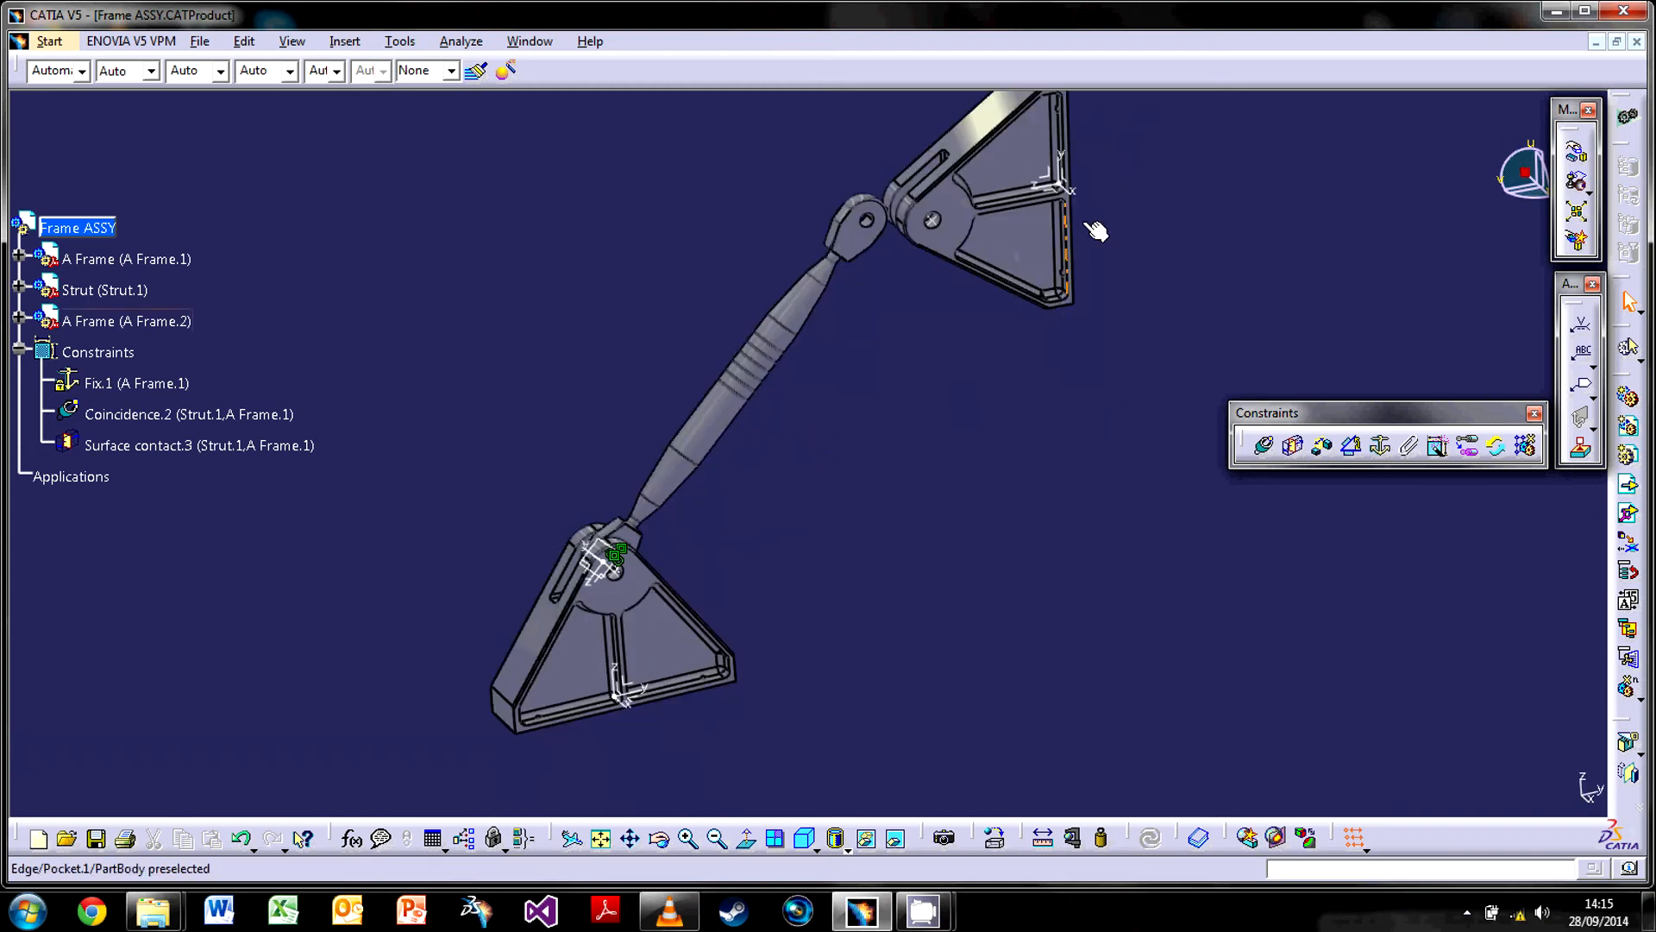
click(1323, 446)
middle_drag(658, 702, 944, 306)
click(936, 355)
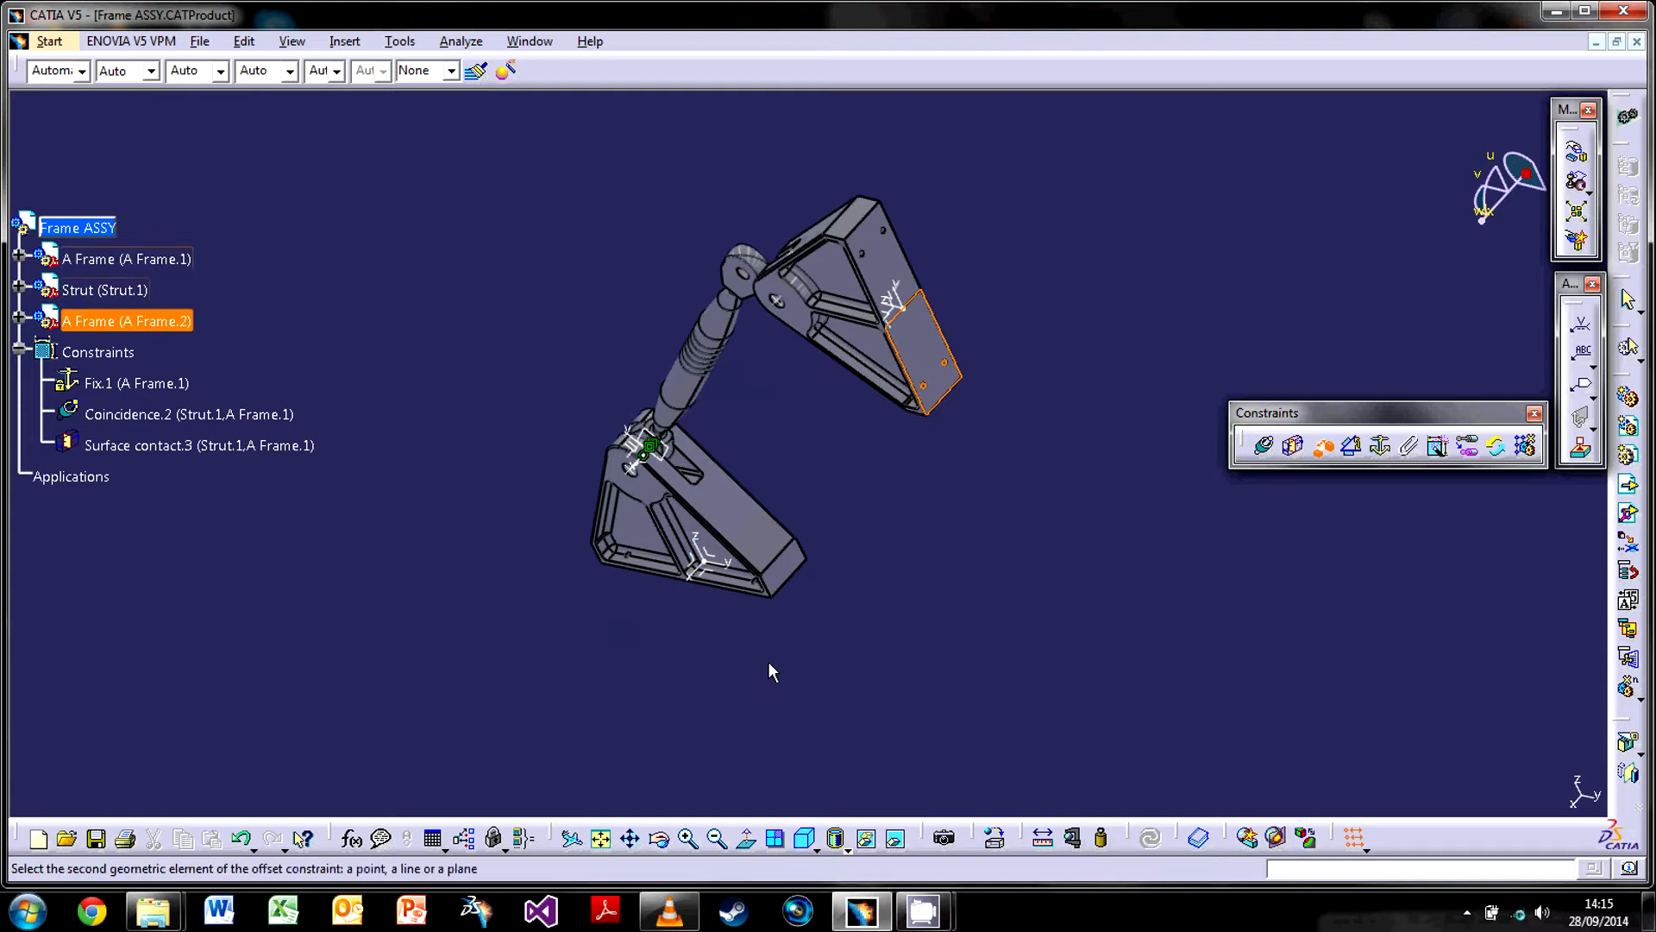
click(702, 571)
middle_drag(840, 608, 1173, 655)
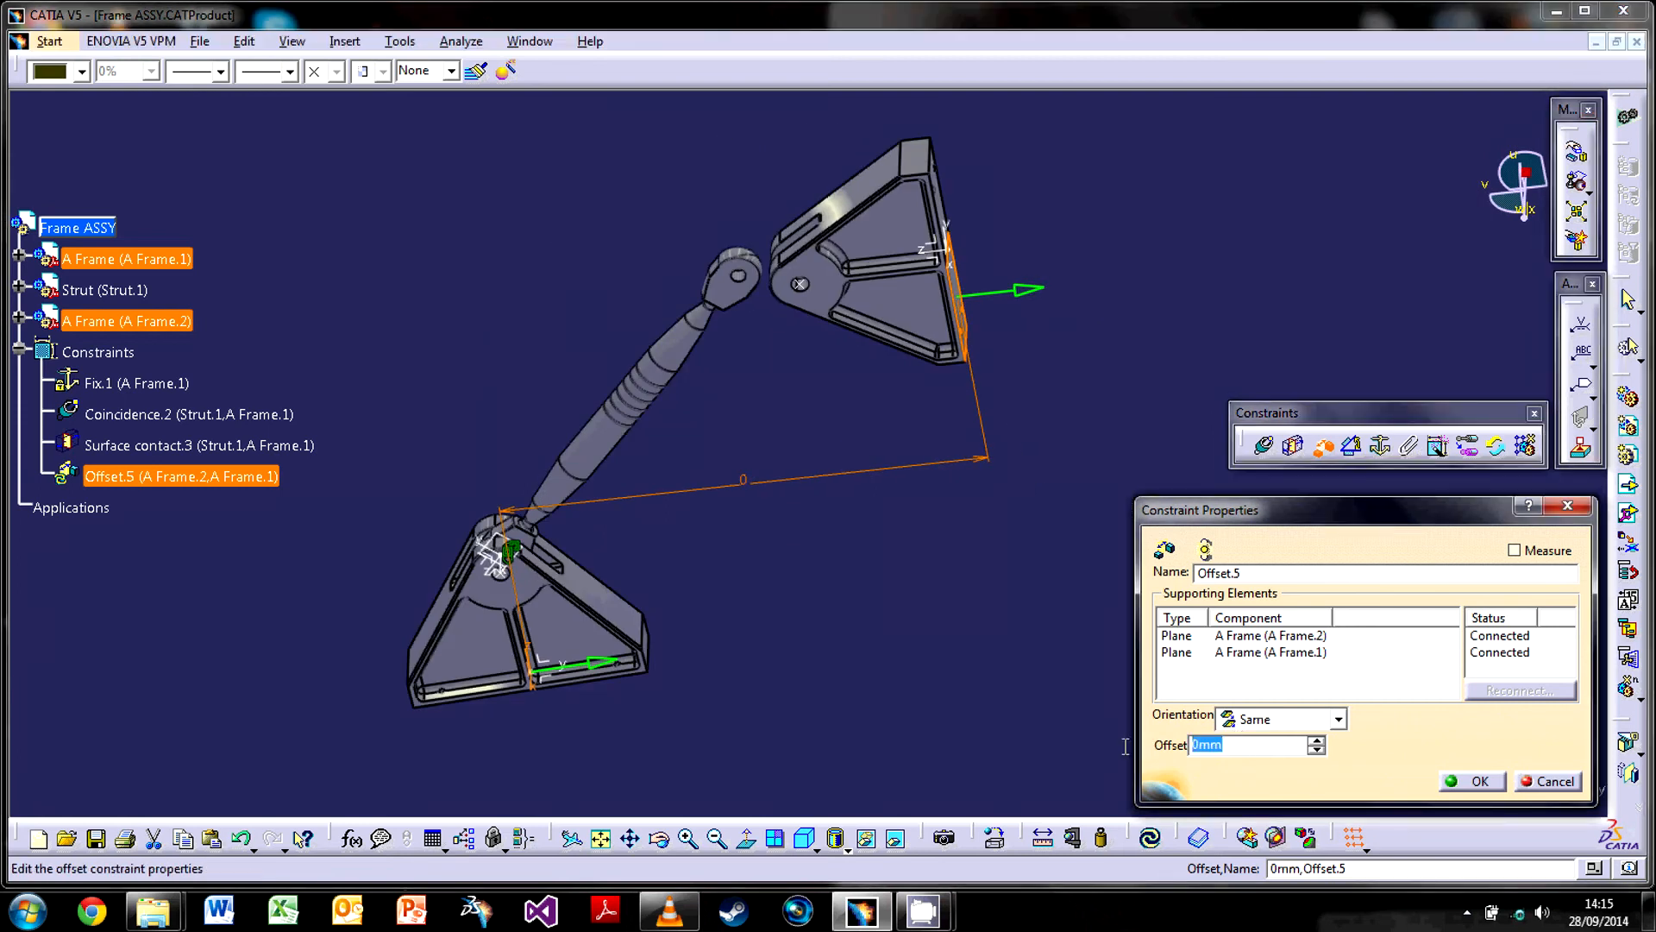
text(150)
key(Return)
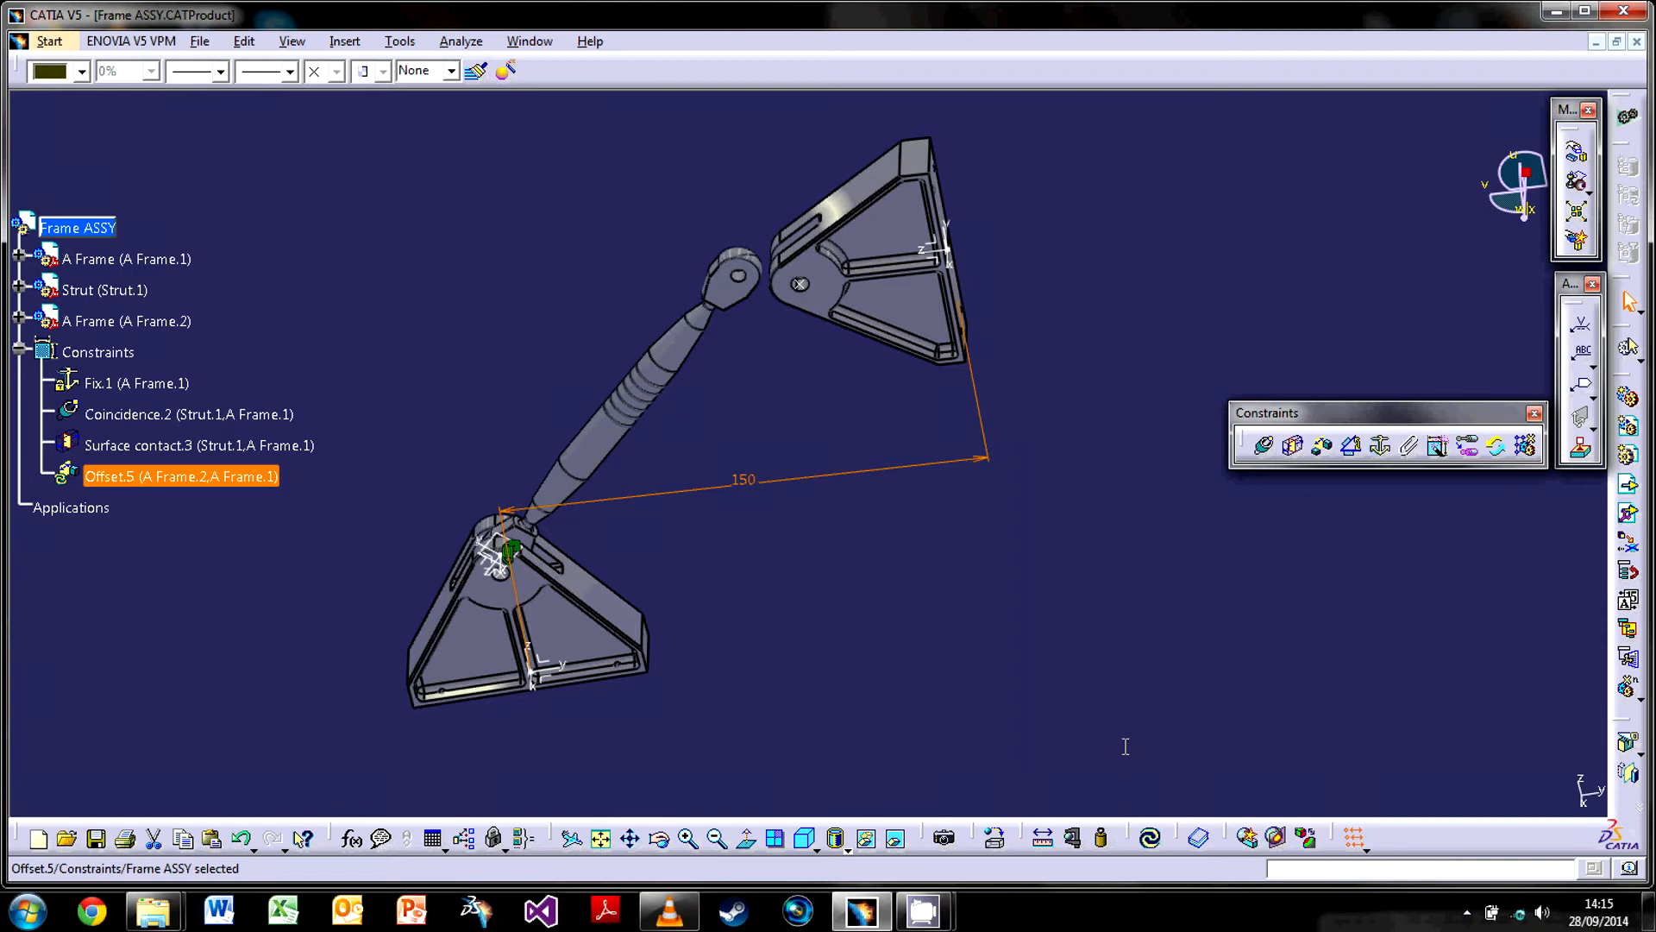
click(1150, 837)
middle_drag(758, 470, 891, 437)
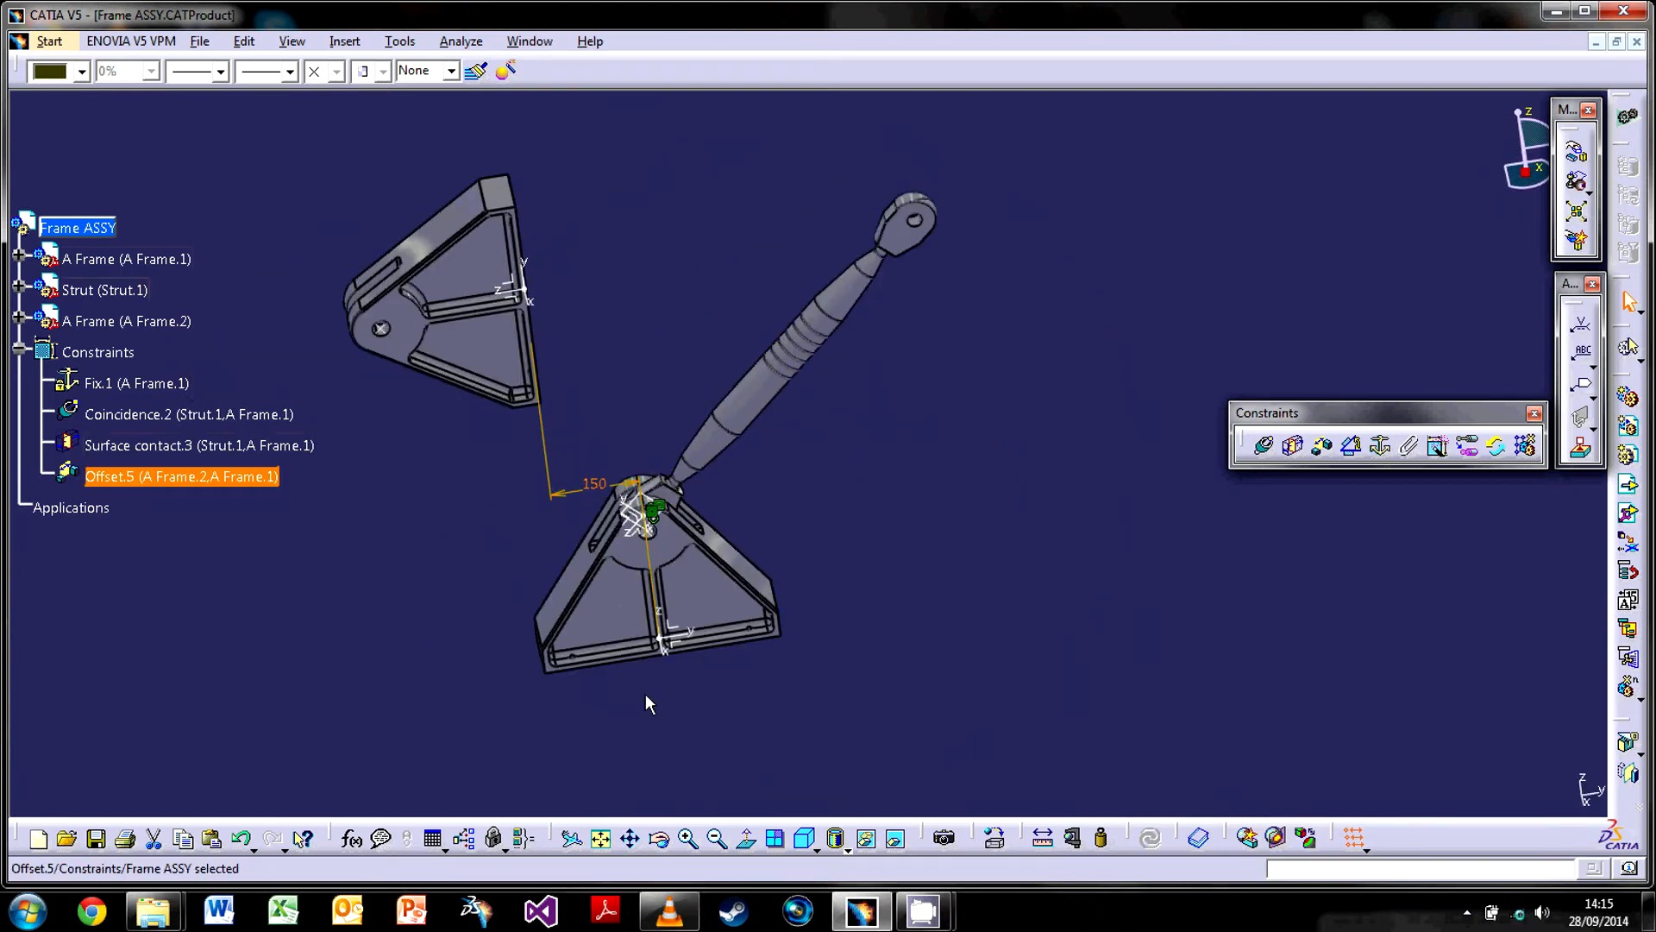
Set the offset between the two A Frames to -150 mm and update the assembly
double_click(592, 500)
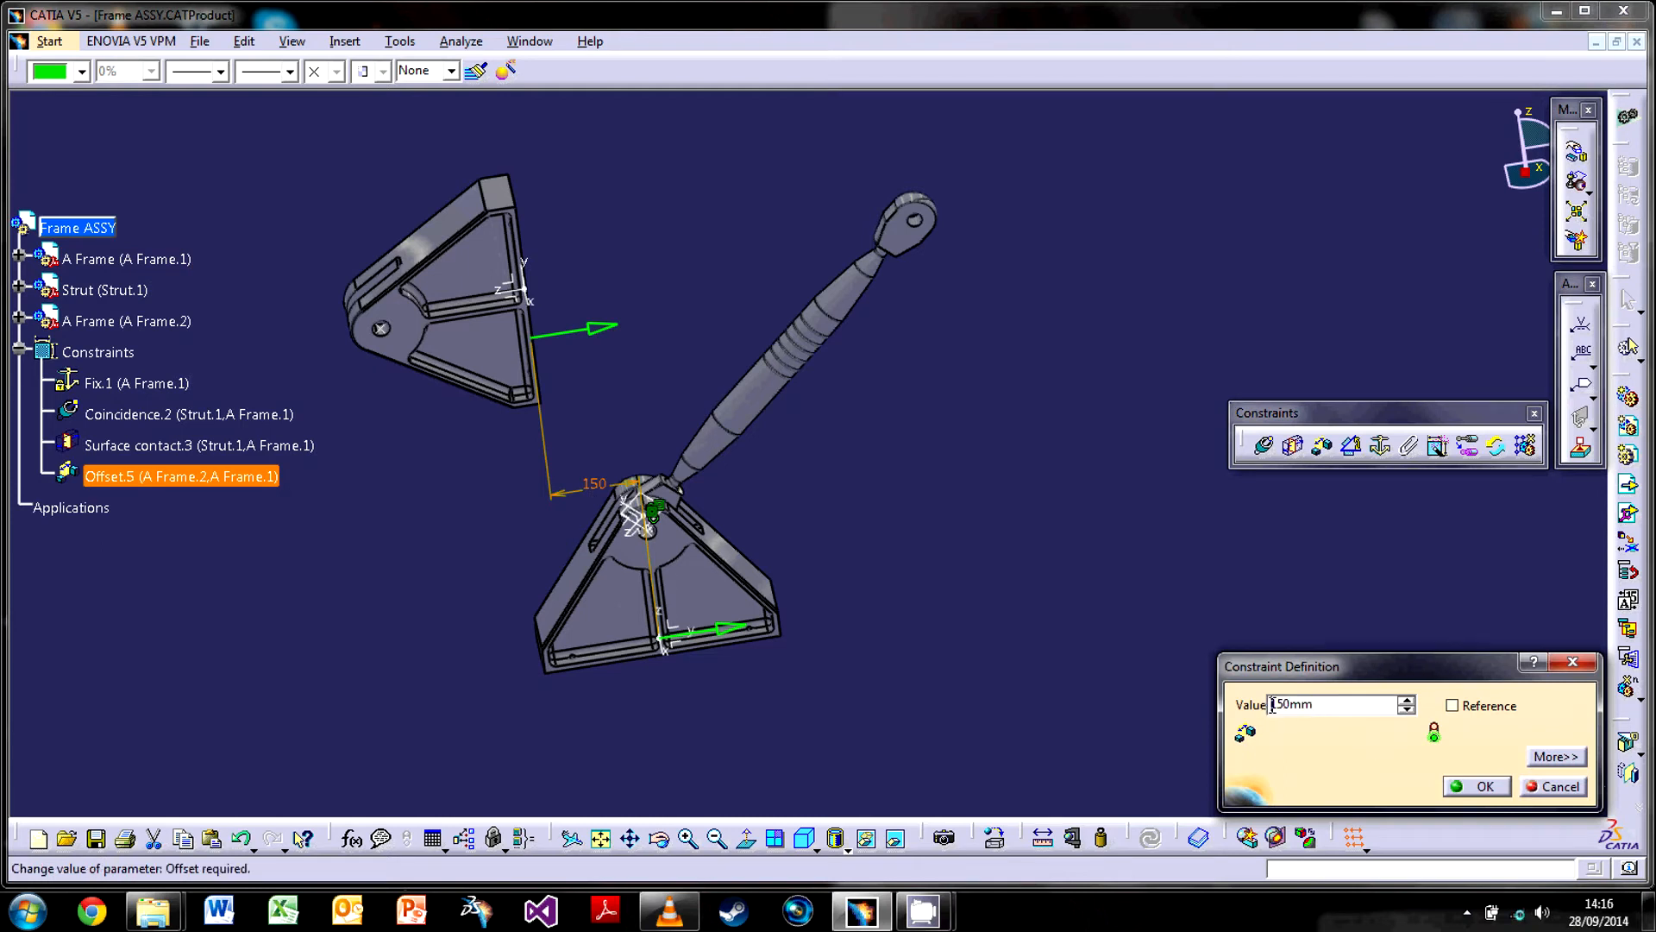
text(-)
key(Return)
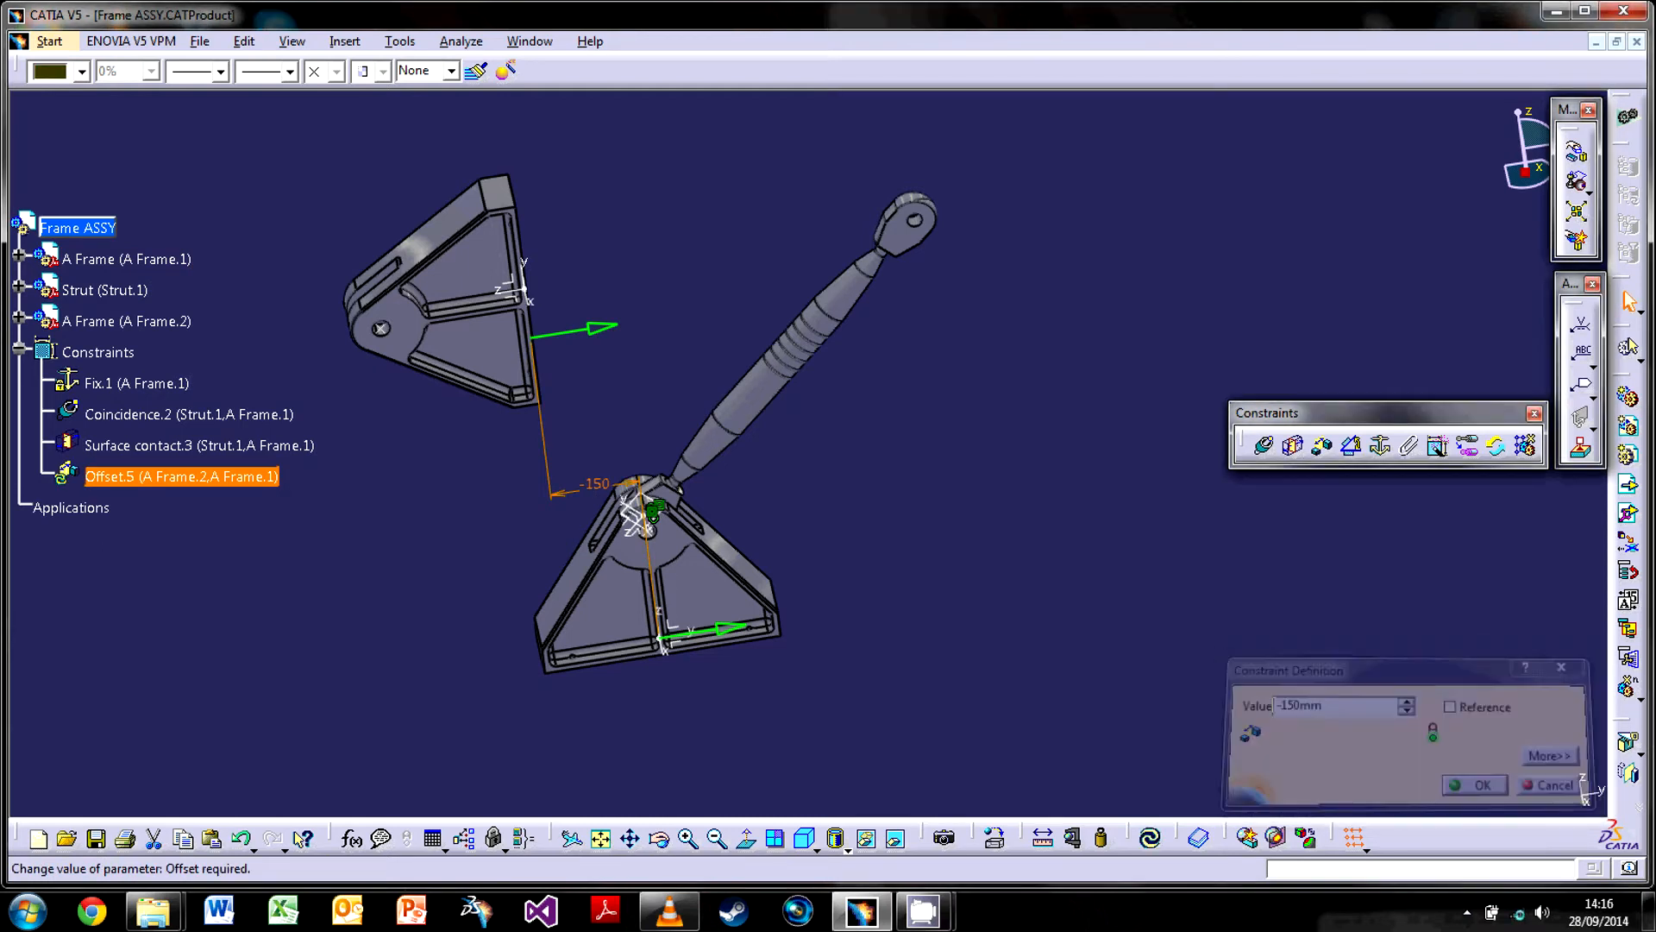
click(1147, 837)
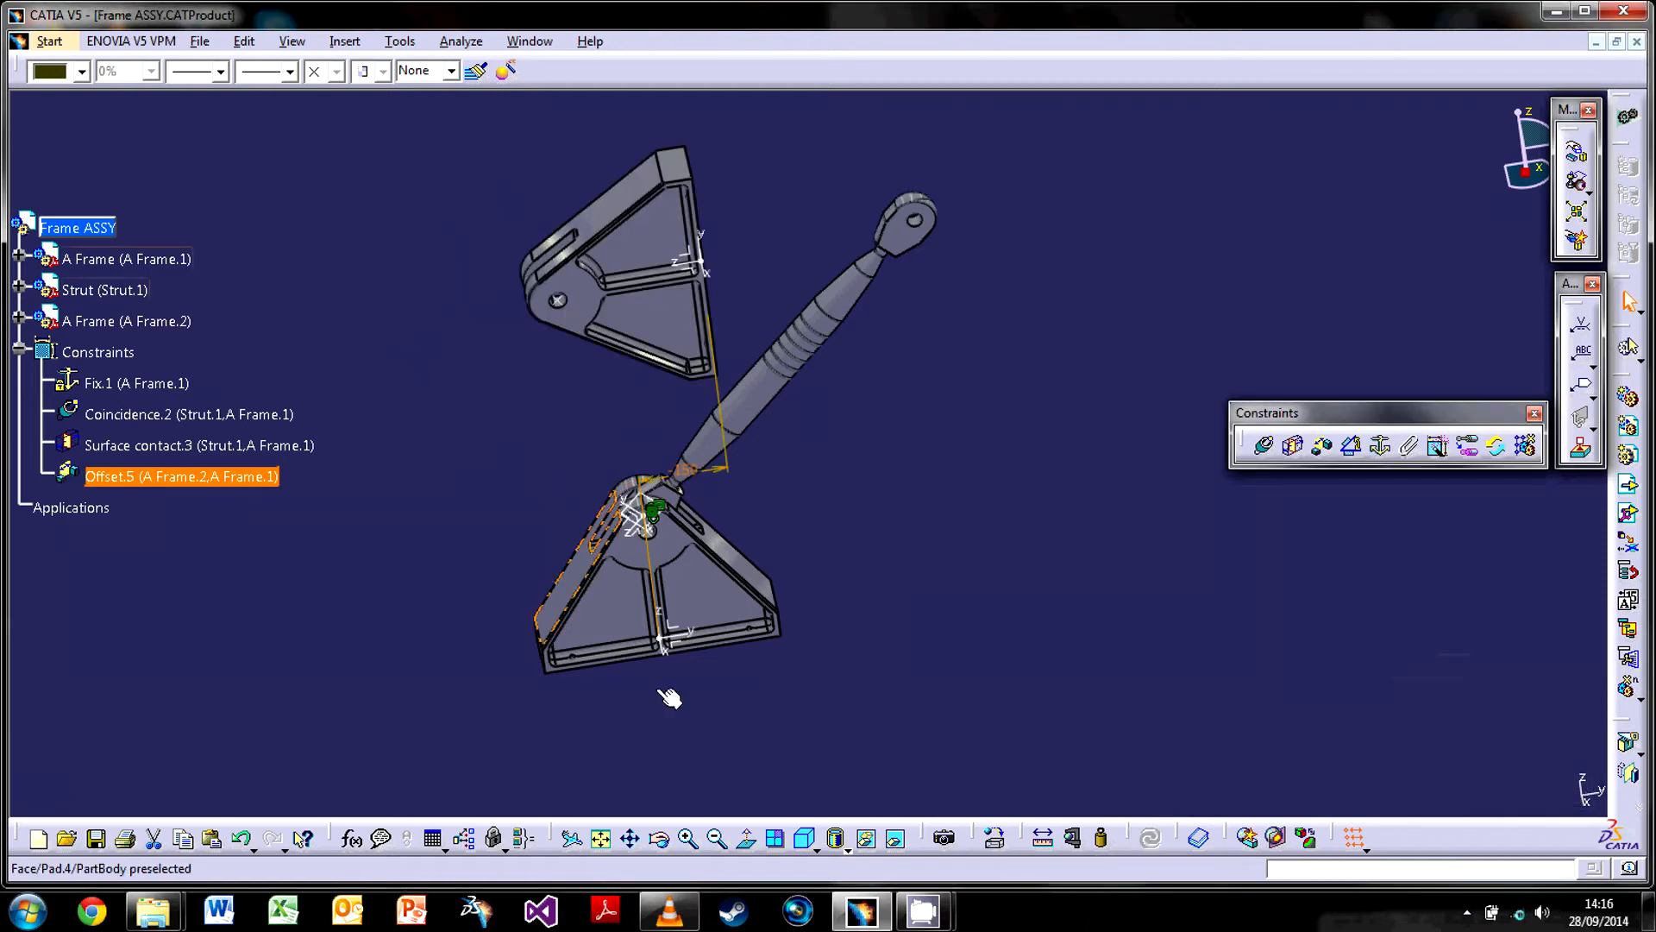
click(936, 480)
Add a coincidence constraint between the Strut's upper hole axis and the second A Frame's pivot hole axis, and update the assembly
middle_drag(503, 621, 517, 526)
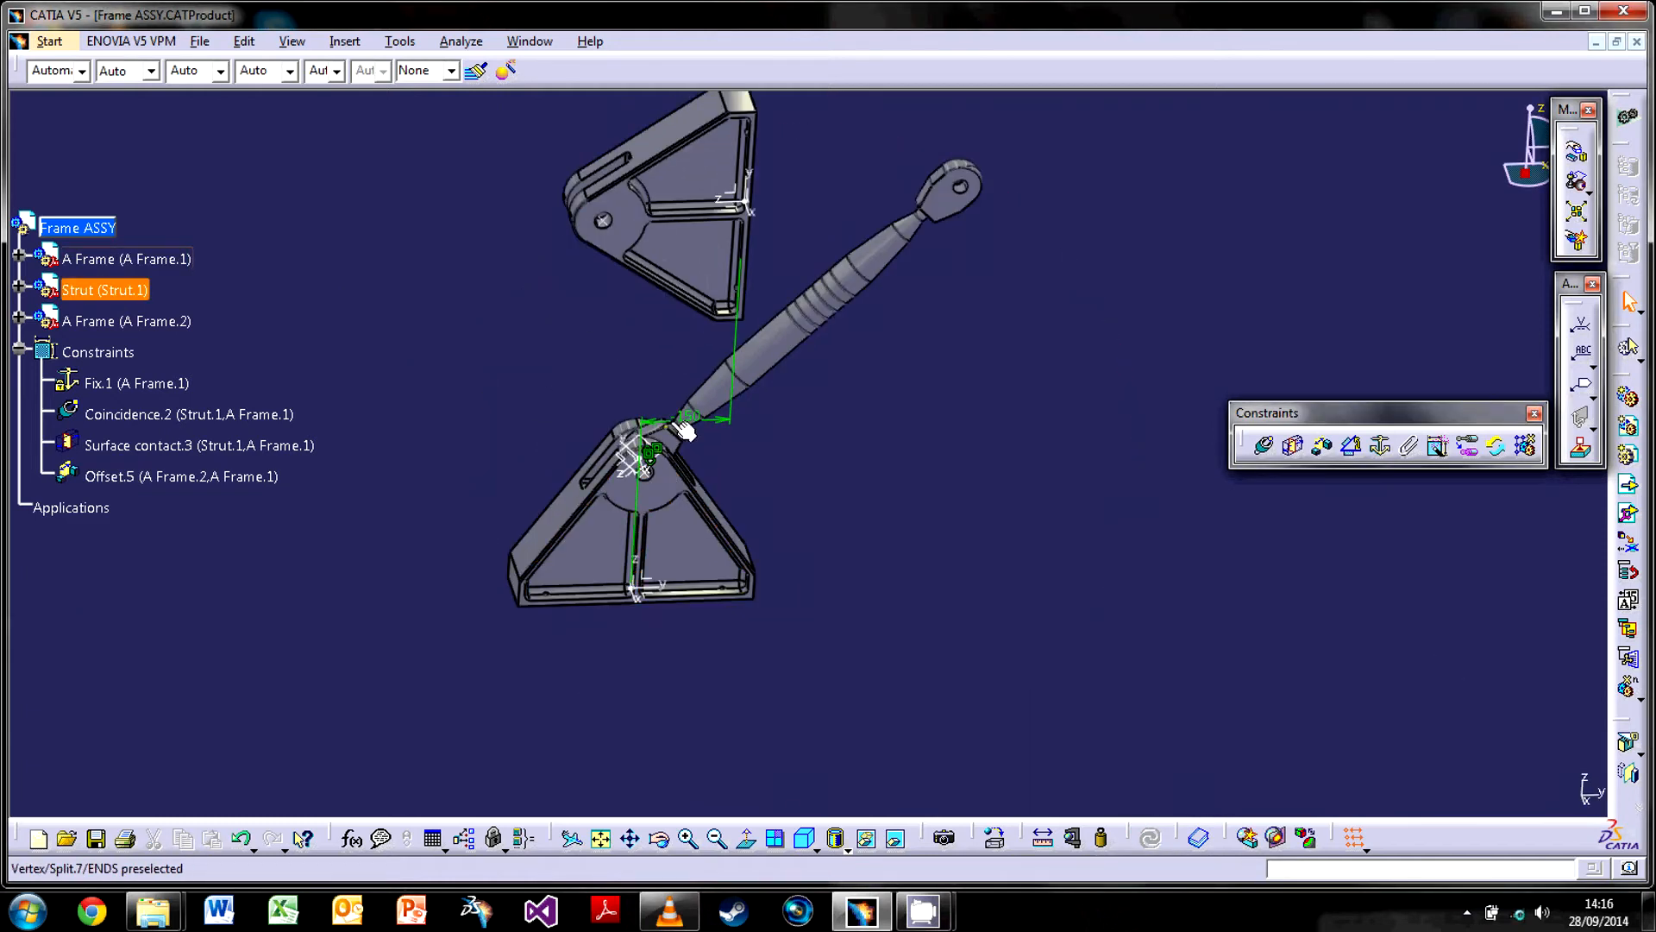
middle_drag(807, 415, 841, 520)
middle_drag(673, 523, 747, 531)
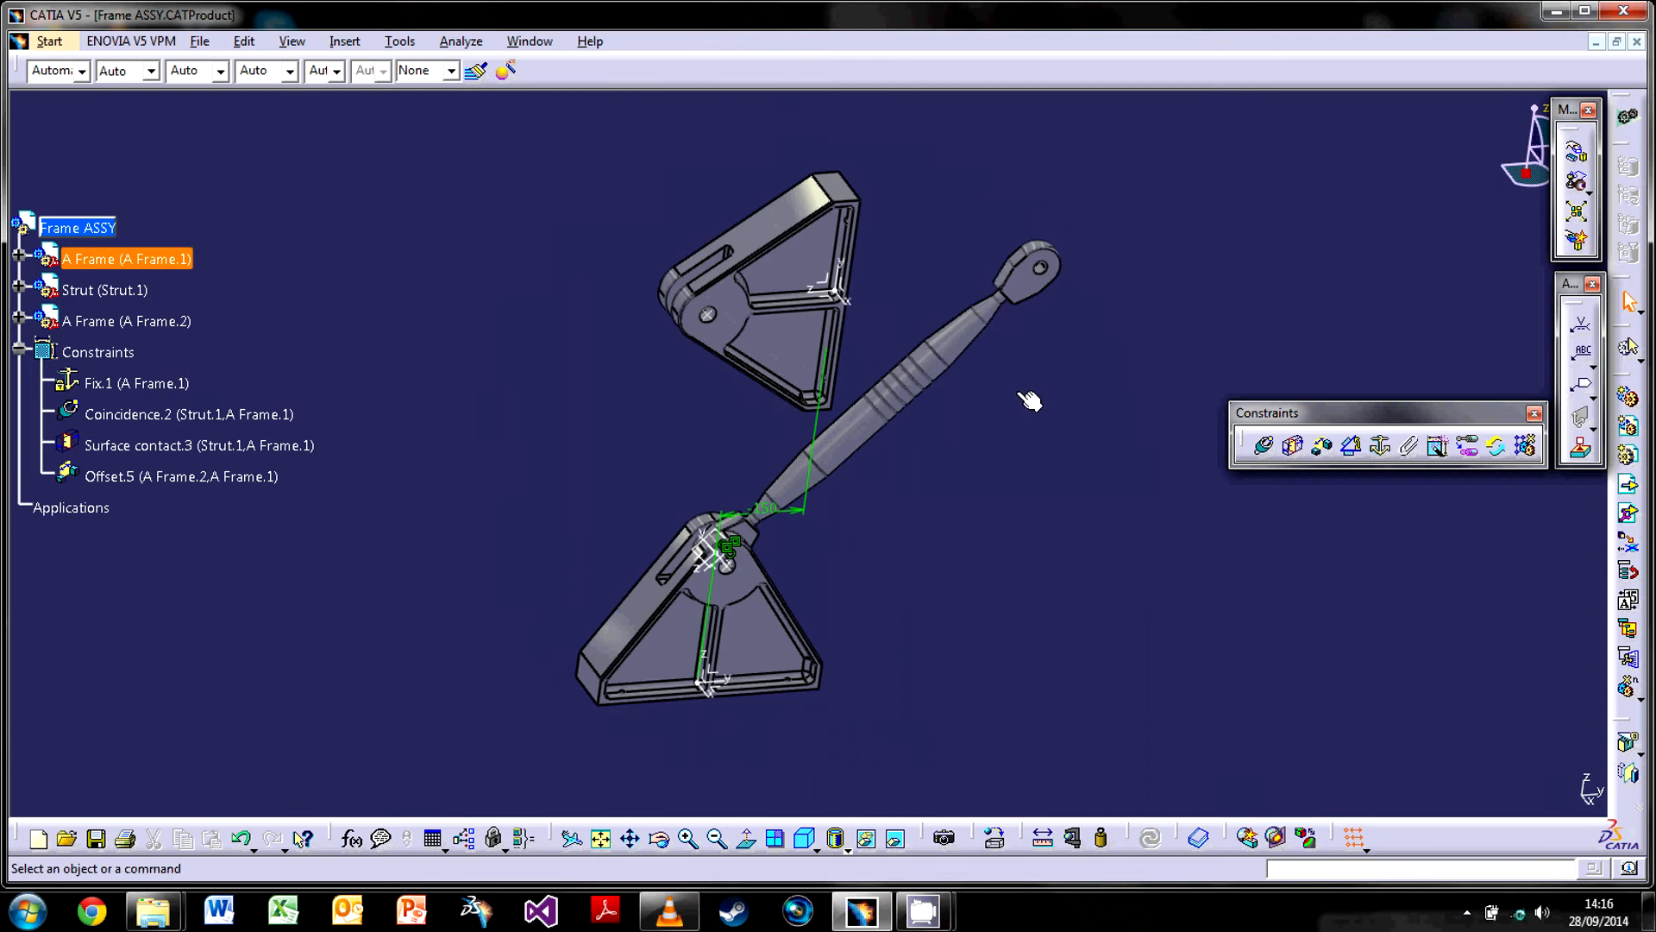
click(1265, 445)
click(1265, 446)
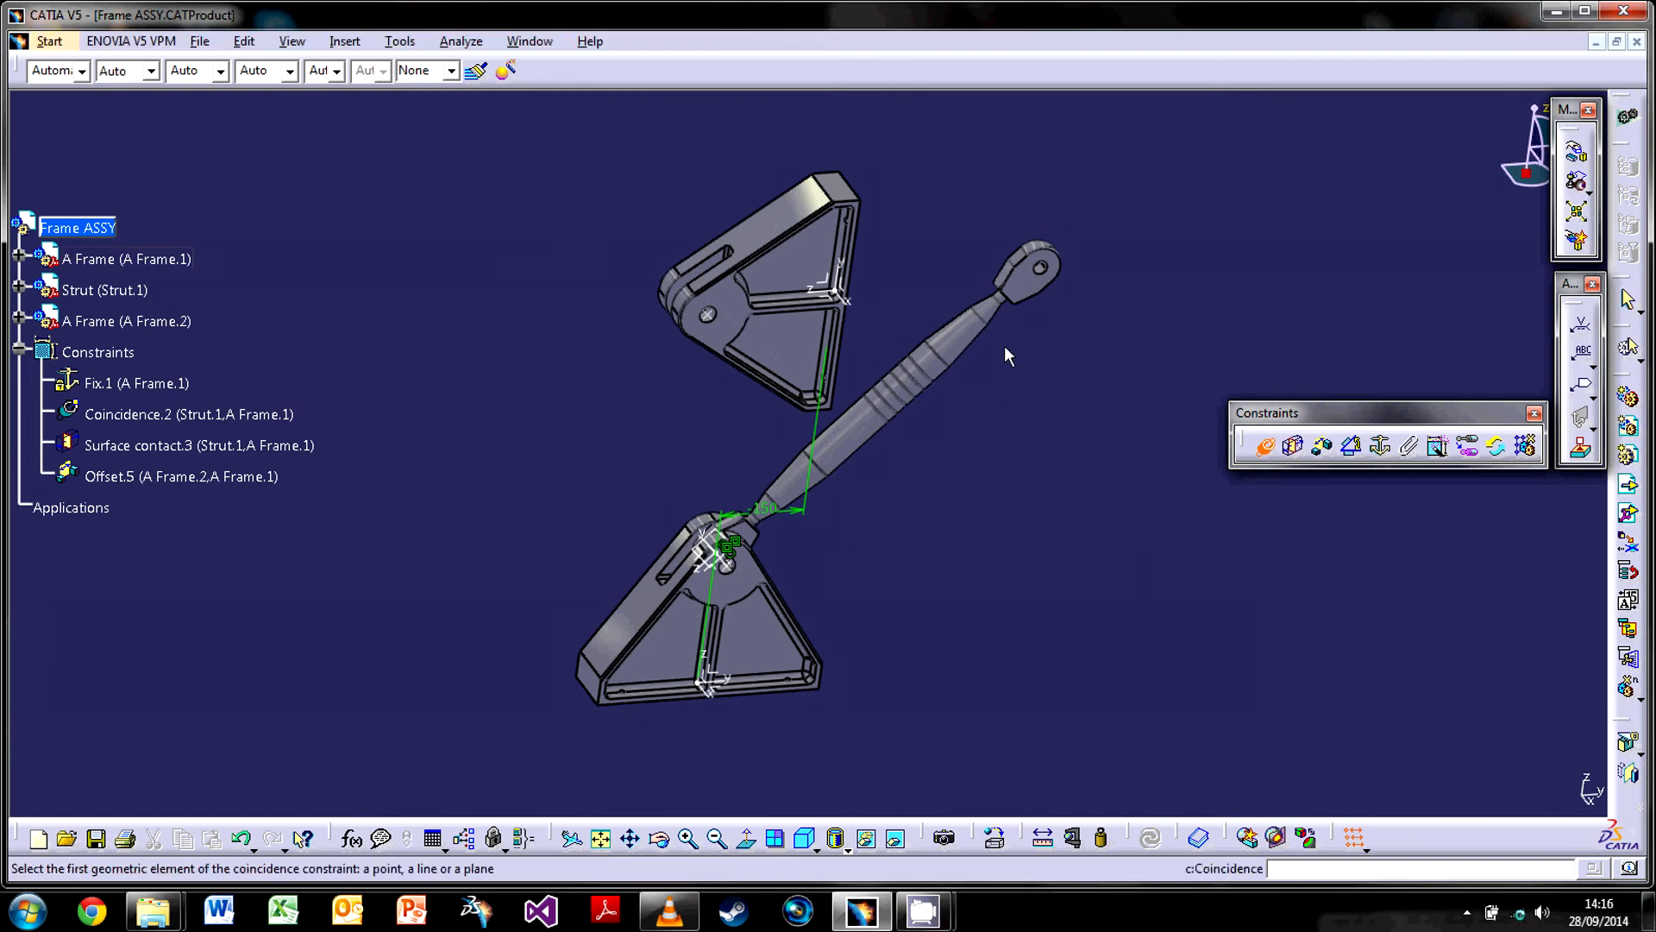
middle_drag(759, 552, 690, 362)
click(1135, 387)
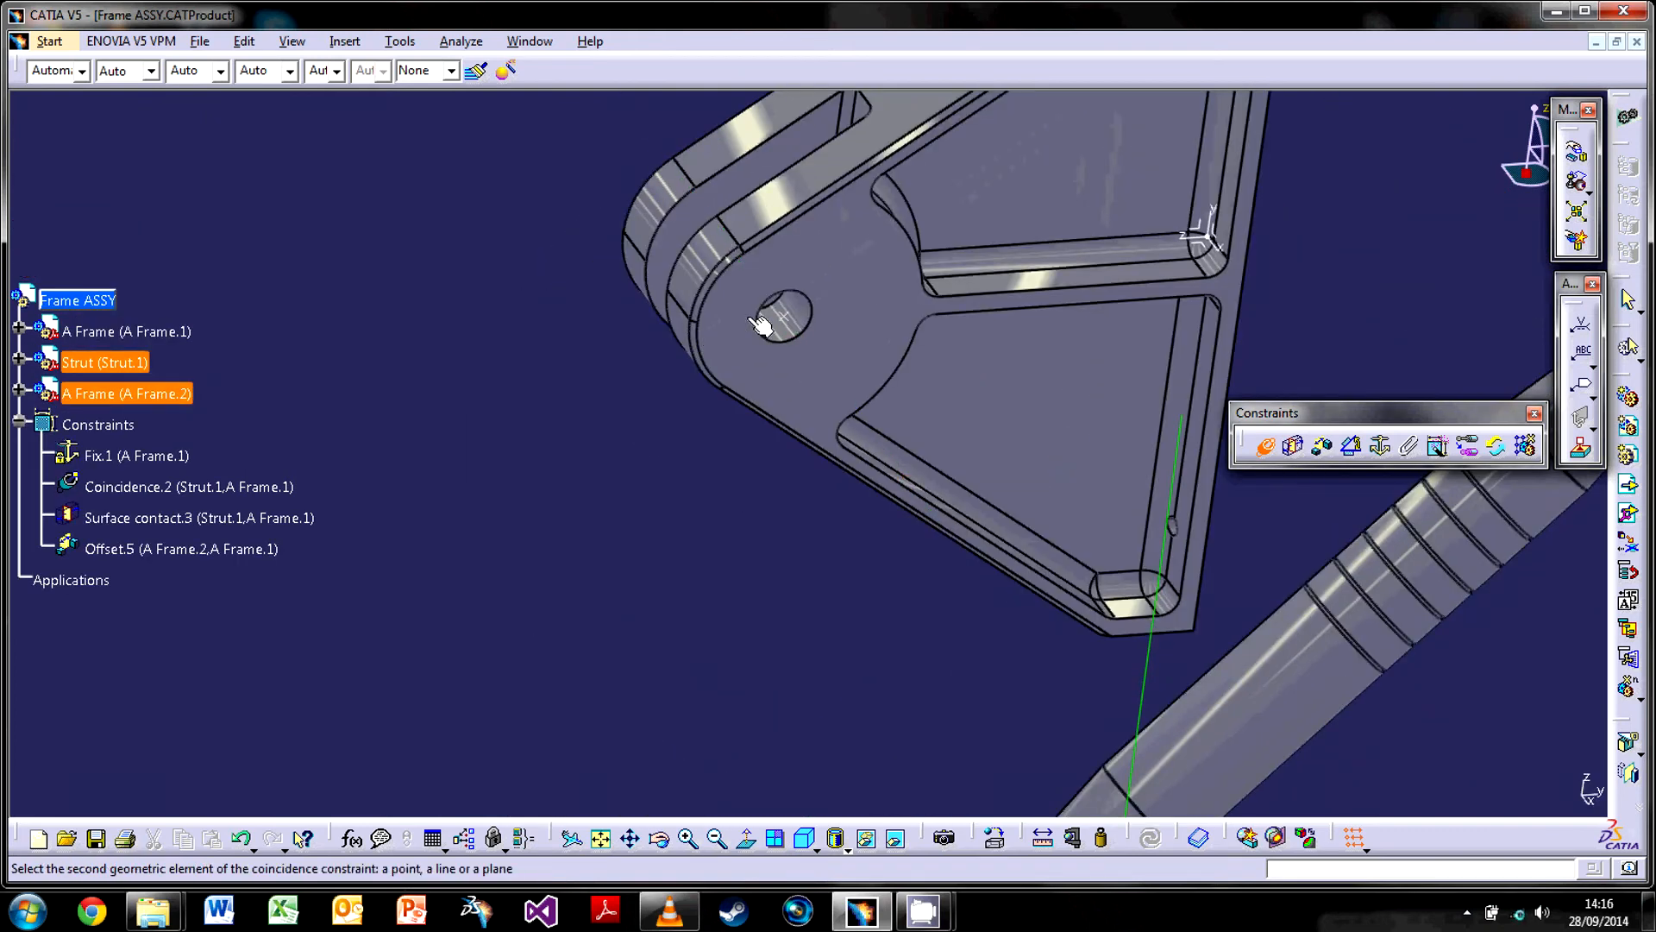
click(812, 323)
middle_drag(813, 323, 1012, 499)
click(1149, 837)
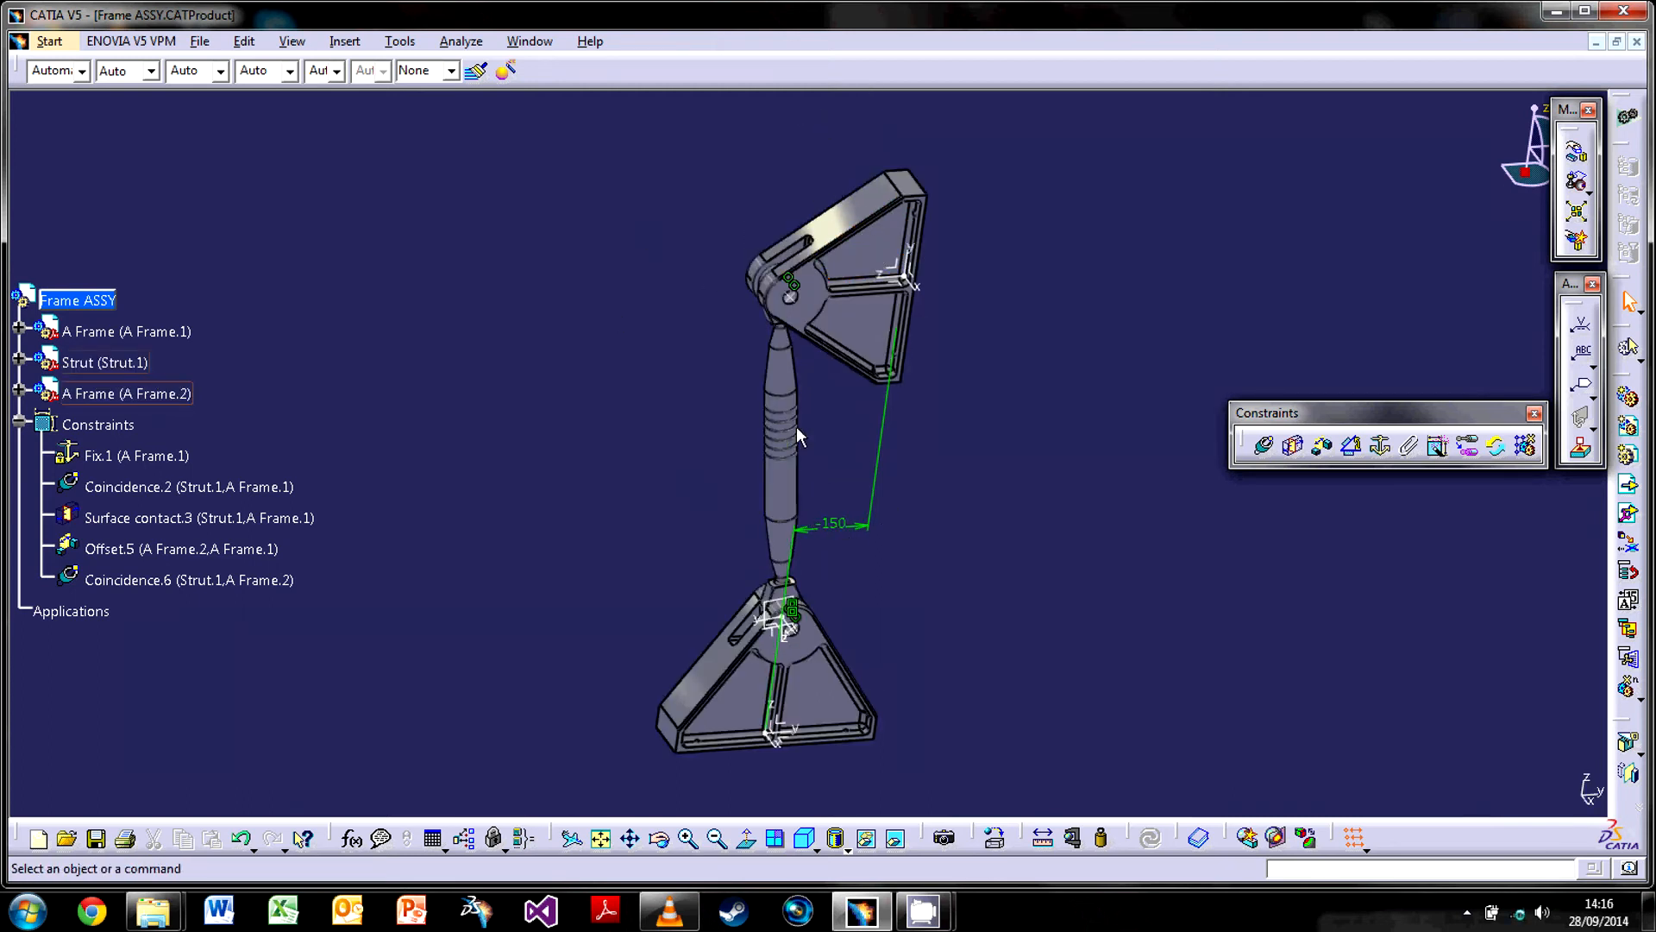
Set the offset between the two A Frames to -400 mm and update the assembly
double_click(835, 528)
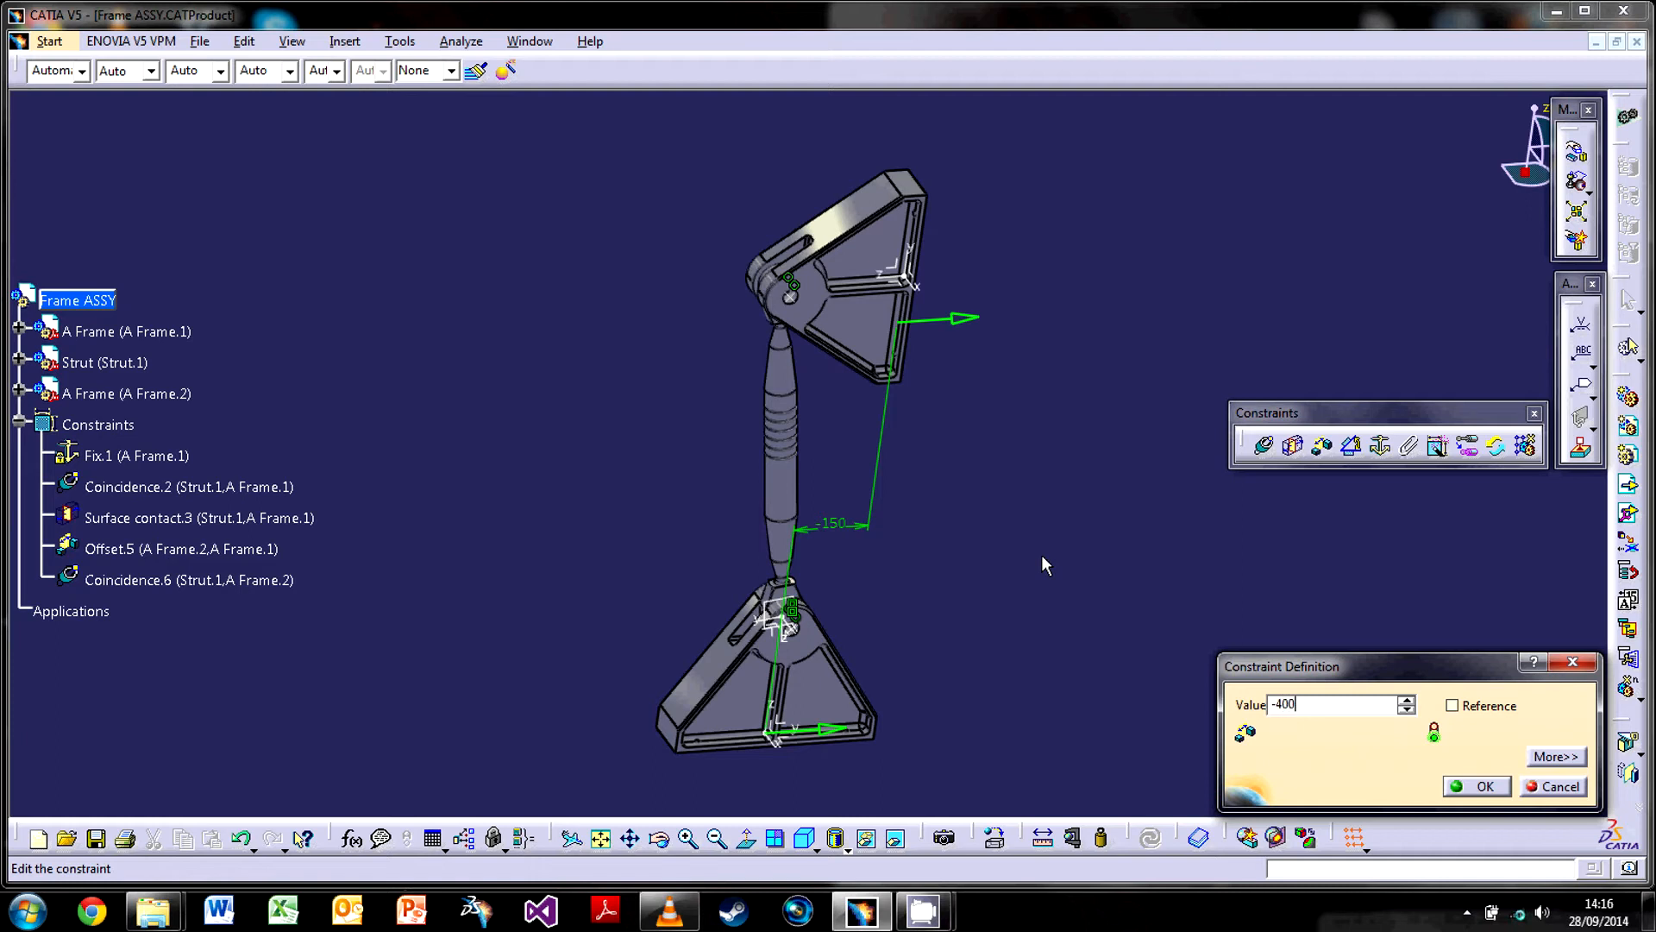
key(Return)
click(1150, 837)
Examine the fit of the Strut's upper end inside the second A Frame's slot
middle_drag(961, 529, 908, 292)
middle_drag(688, 564, 741, 575)
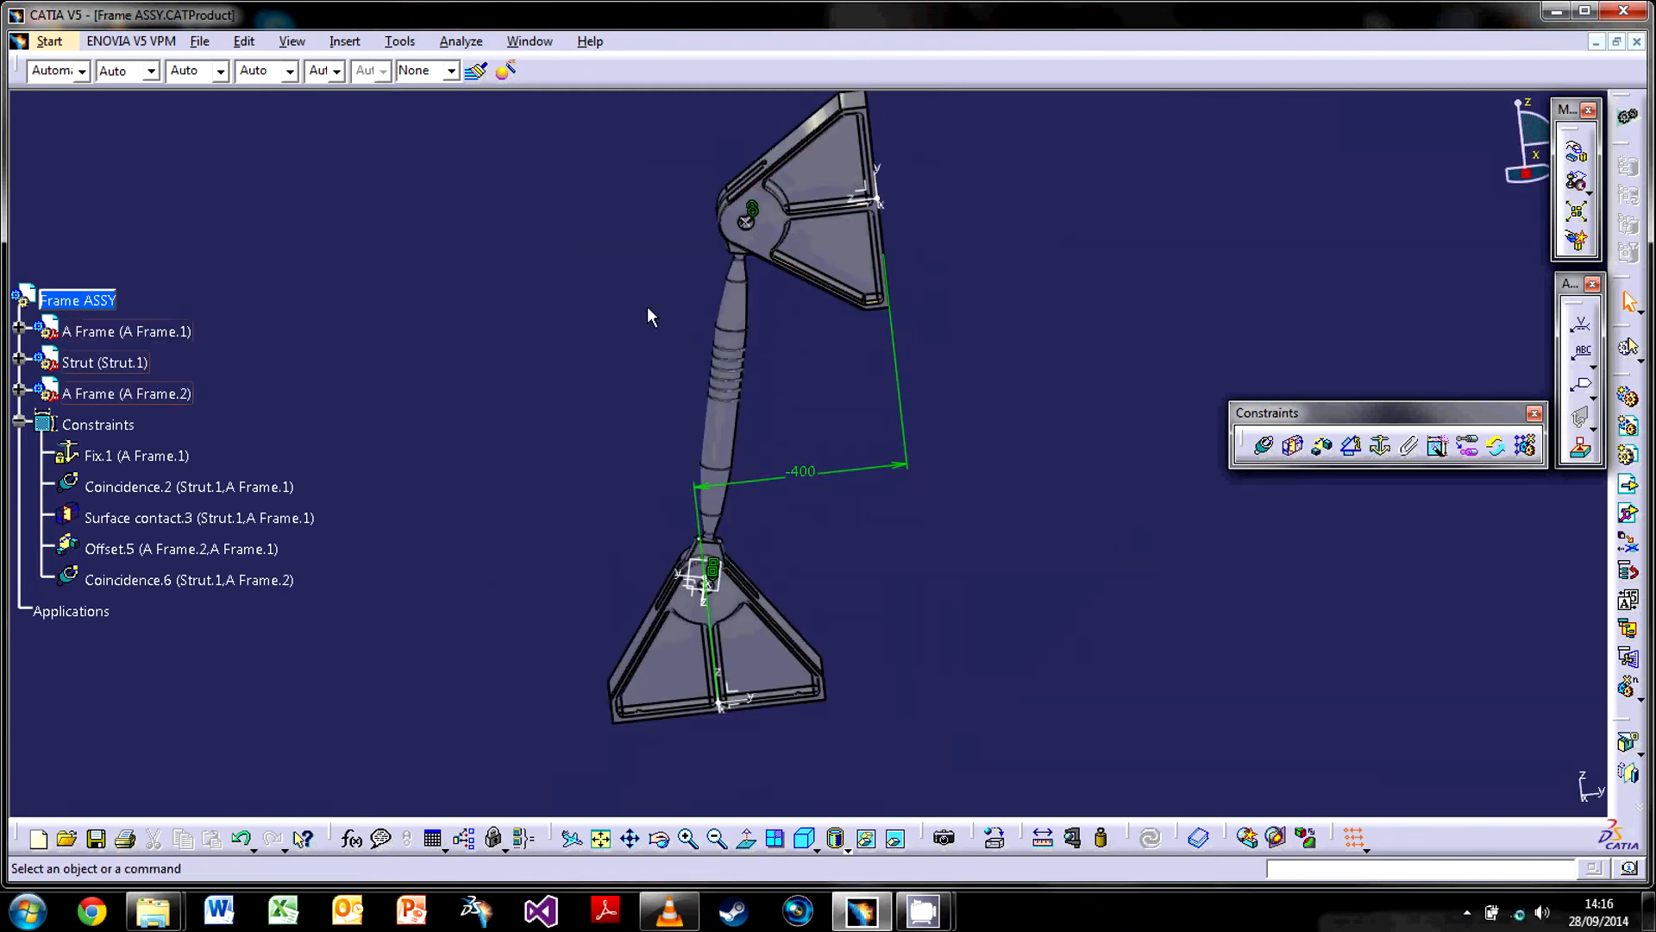
middle_drag(844, 280, 869, 303)
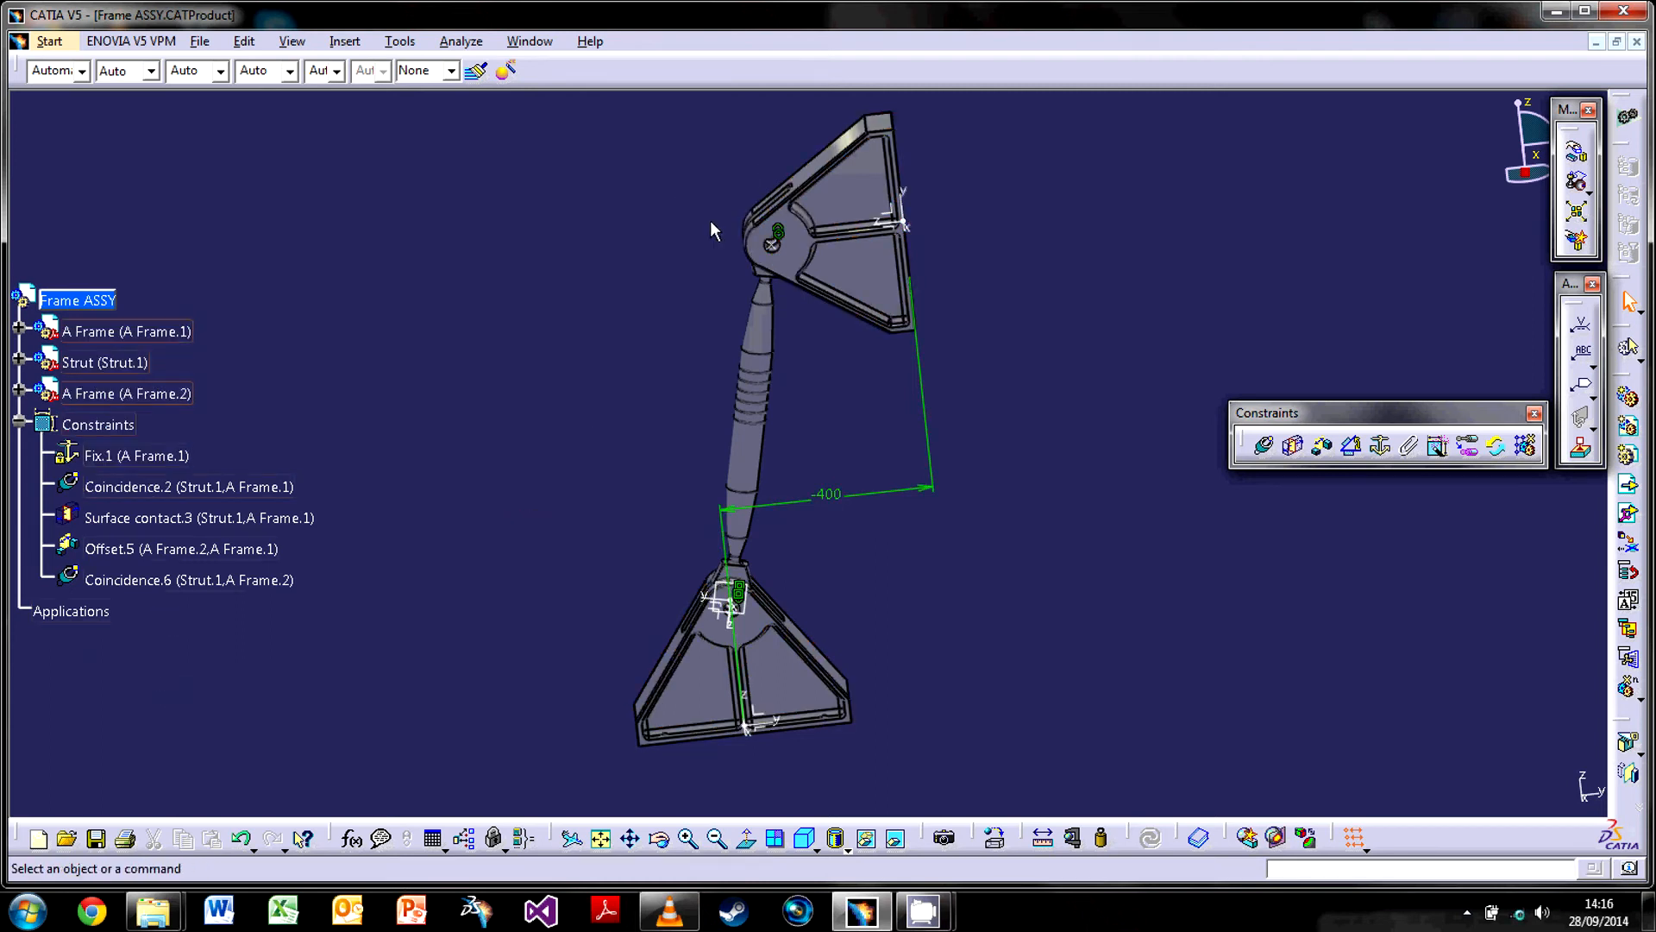
mouse_move(857, 312)
middle_down()
mouse_move(785, 374)
mouse_move(566, 396)
mouse_move(856, 340)
mouse_move(798, 524)
middle_up()
middle_drag(1018, 446, 916, 392)
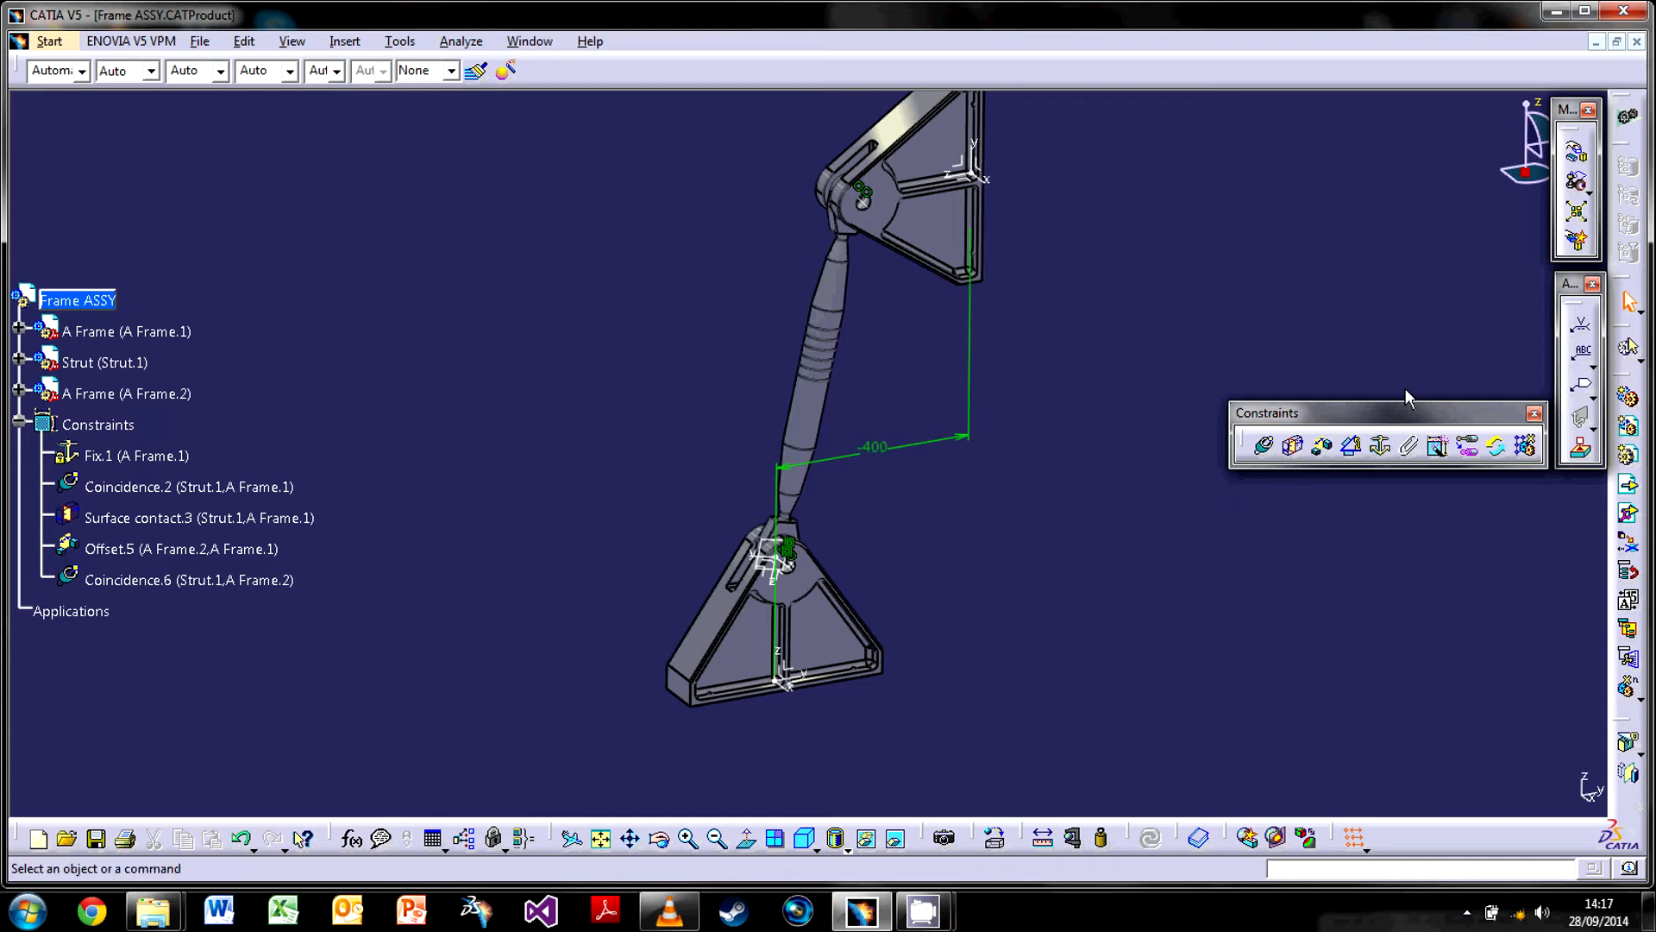
middle_drag(923, 435, 934, 480)
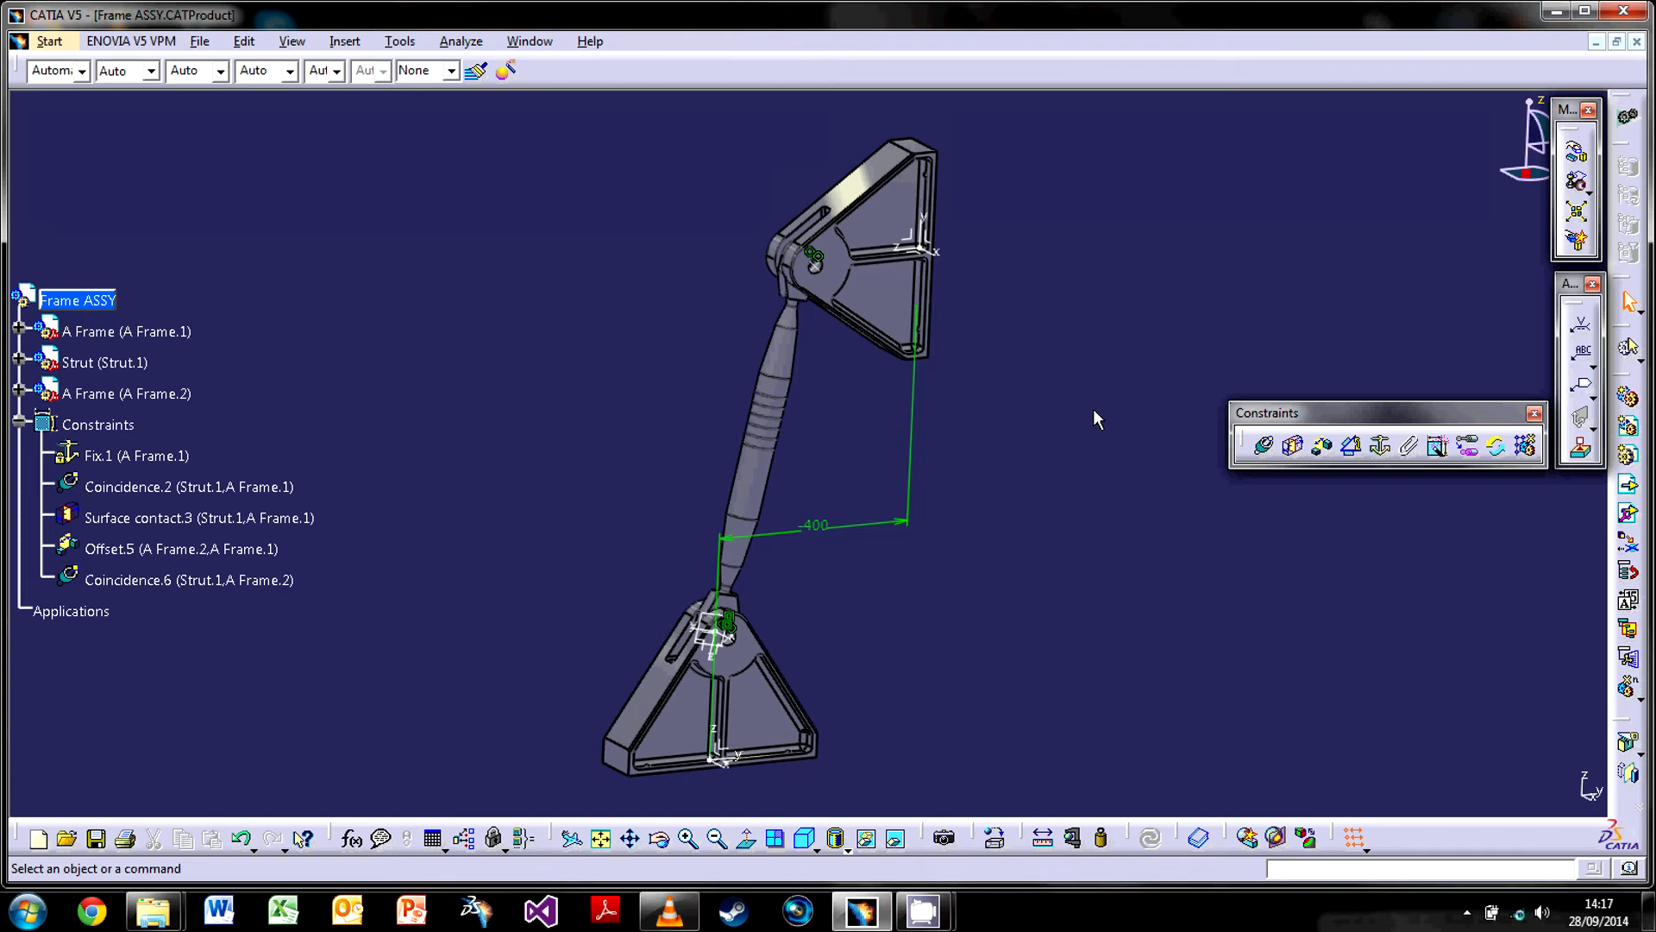
middle_drag(824, 469, 1195, 359)
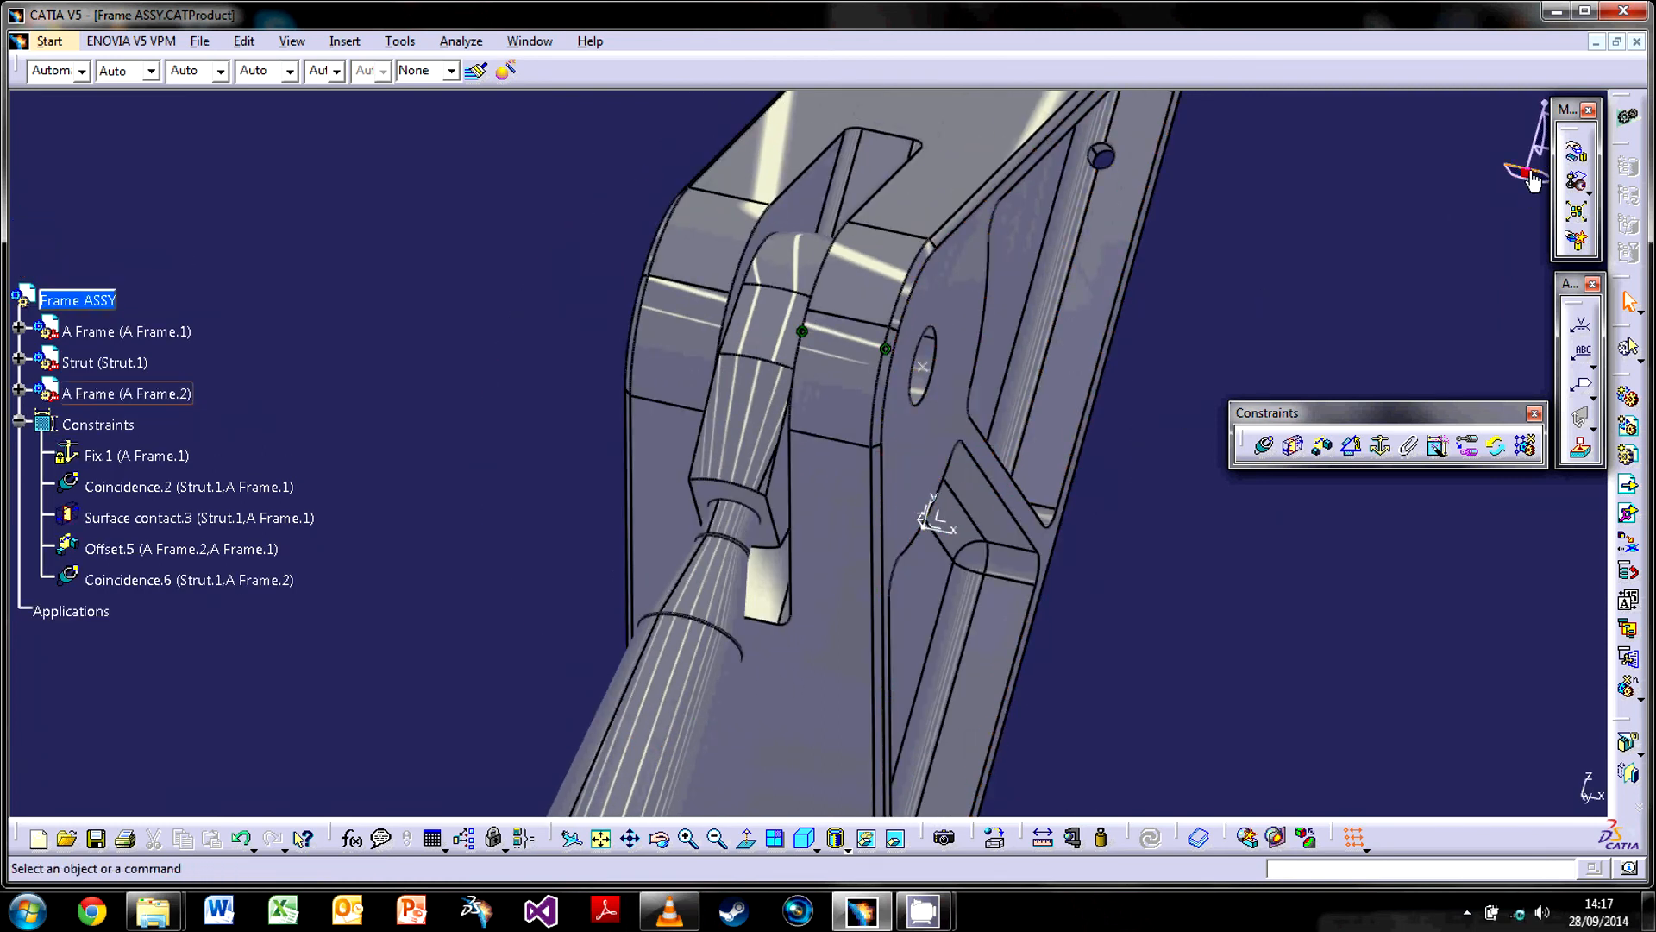
Move the second A Frame sideways along the pivot axis so its slot wall overlaps the Strut's upper end
drag(1524, 177, 1511, 191)
drag(937, 462, 873, 438)
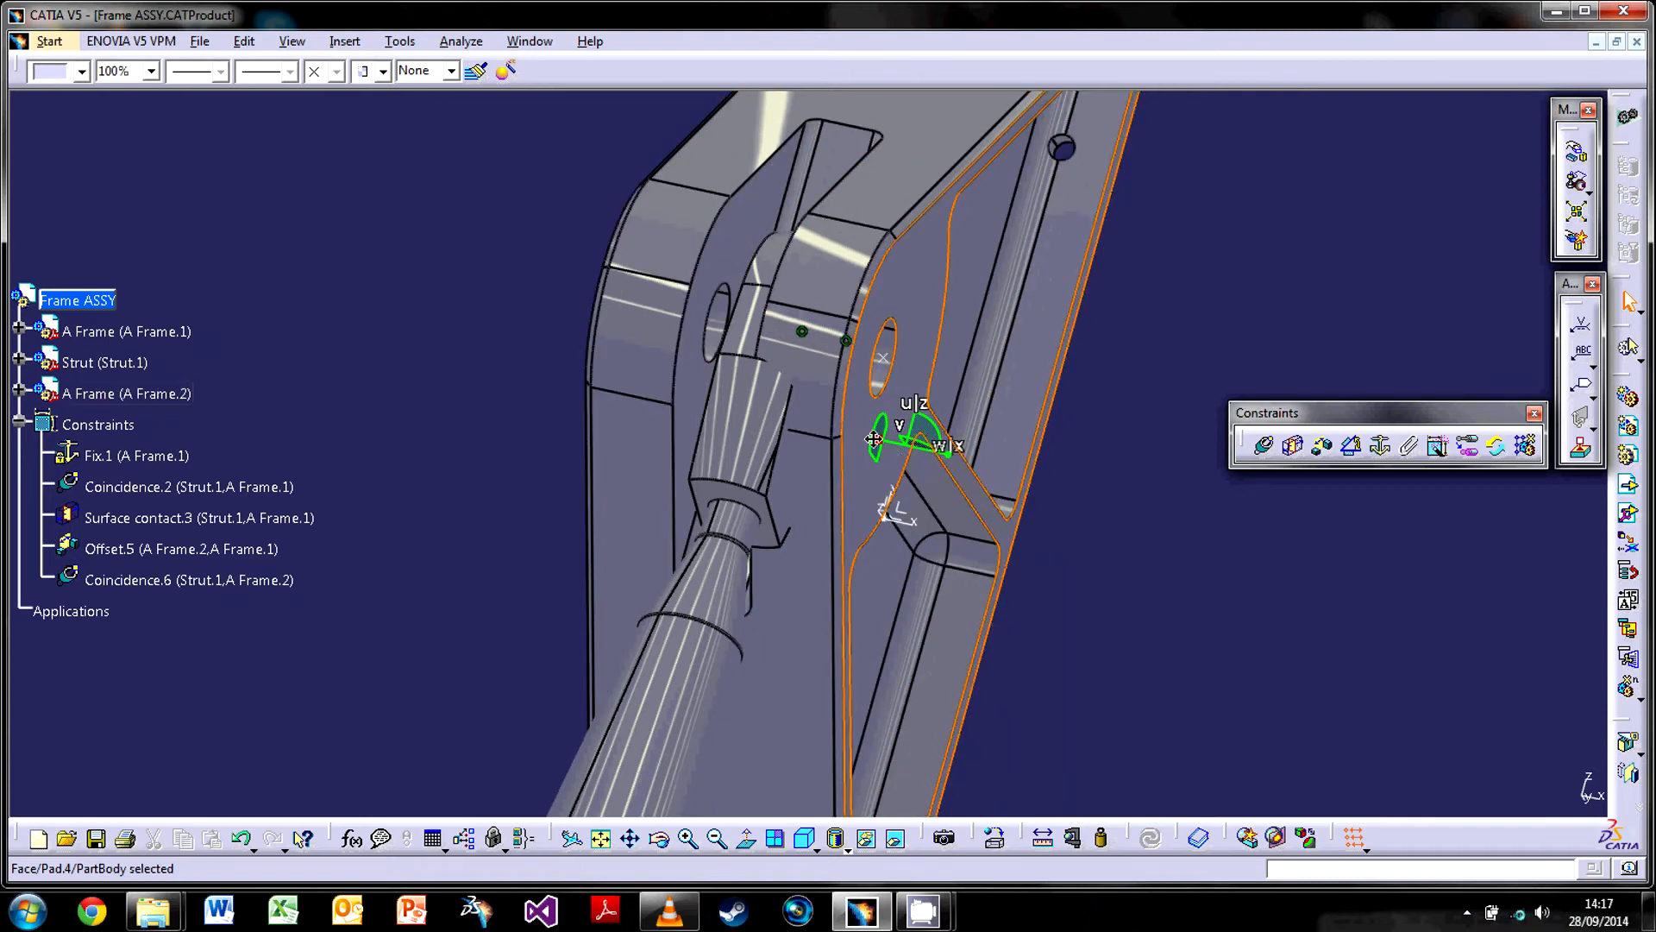
click(1176, 521)
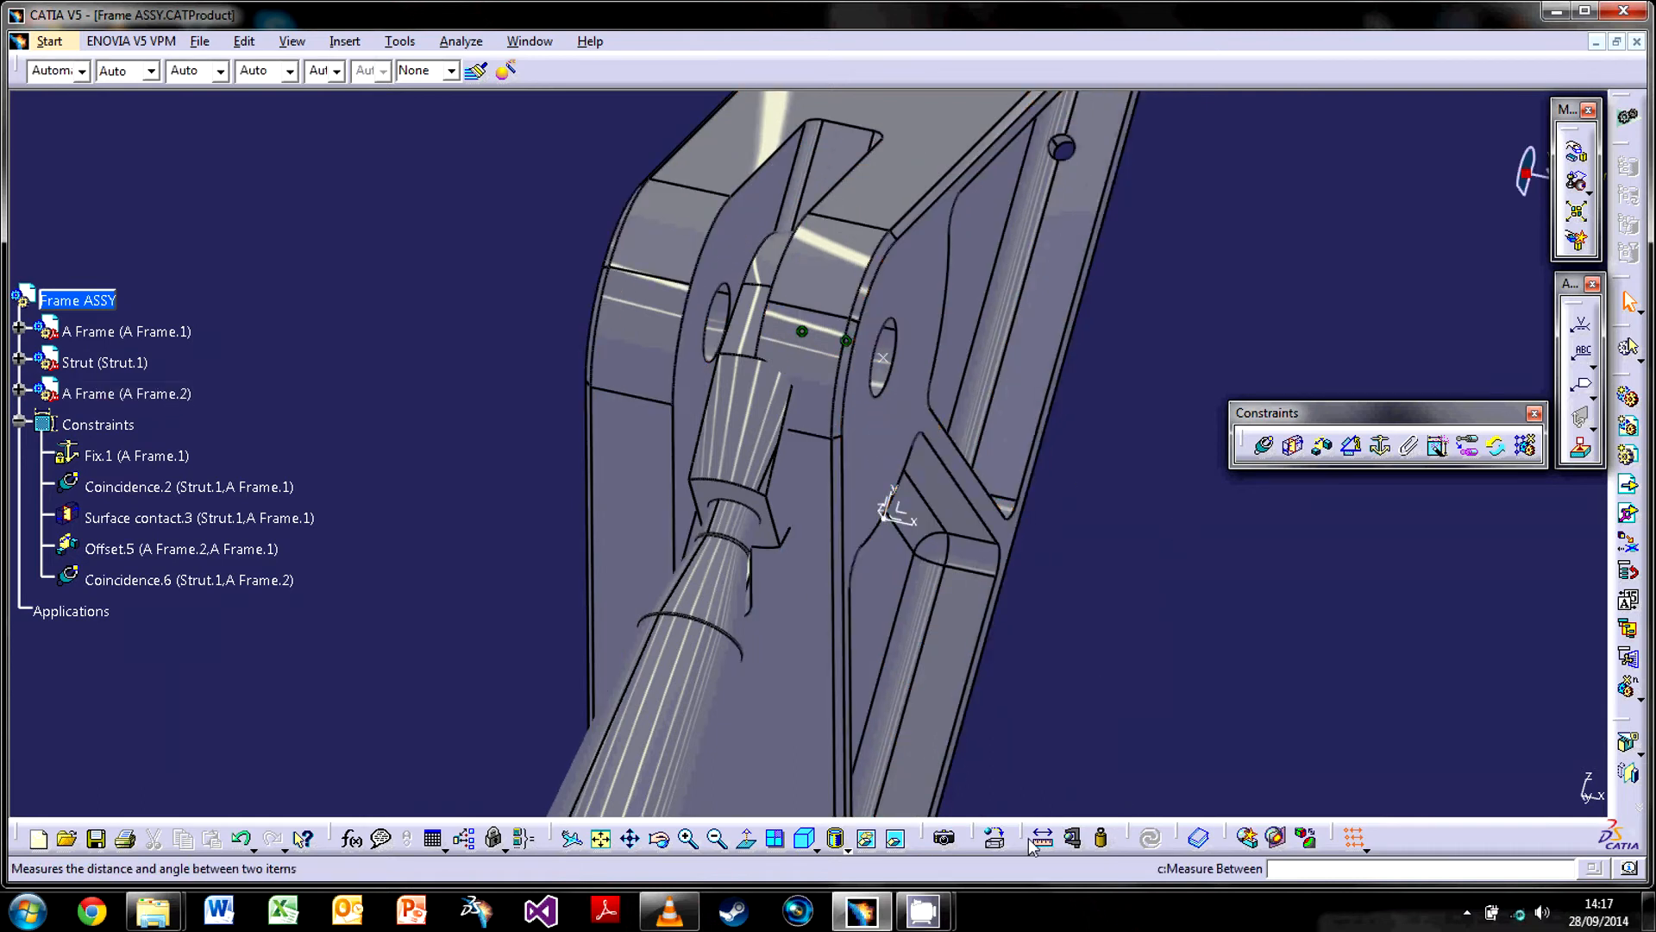
Run a Contact + Clash interference check between all components of the assembly
middle_drag(1135, 699, 745, 406)
mouse_move(827, 465)
middle_down()
mouse_move(830, 531)
mouse_move(845, 536)
mouse_move(817, 344)
mouse_move(928, 569)
mouse_move(1024, 514)
mouse_move(954, 518)
middle_up()
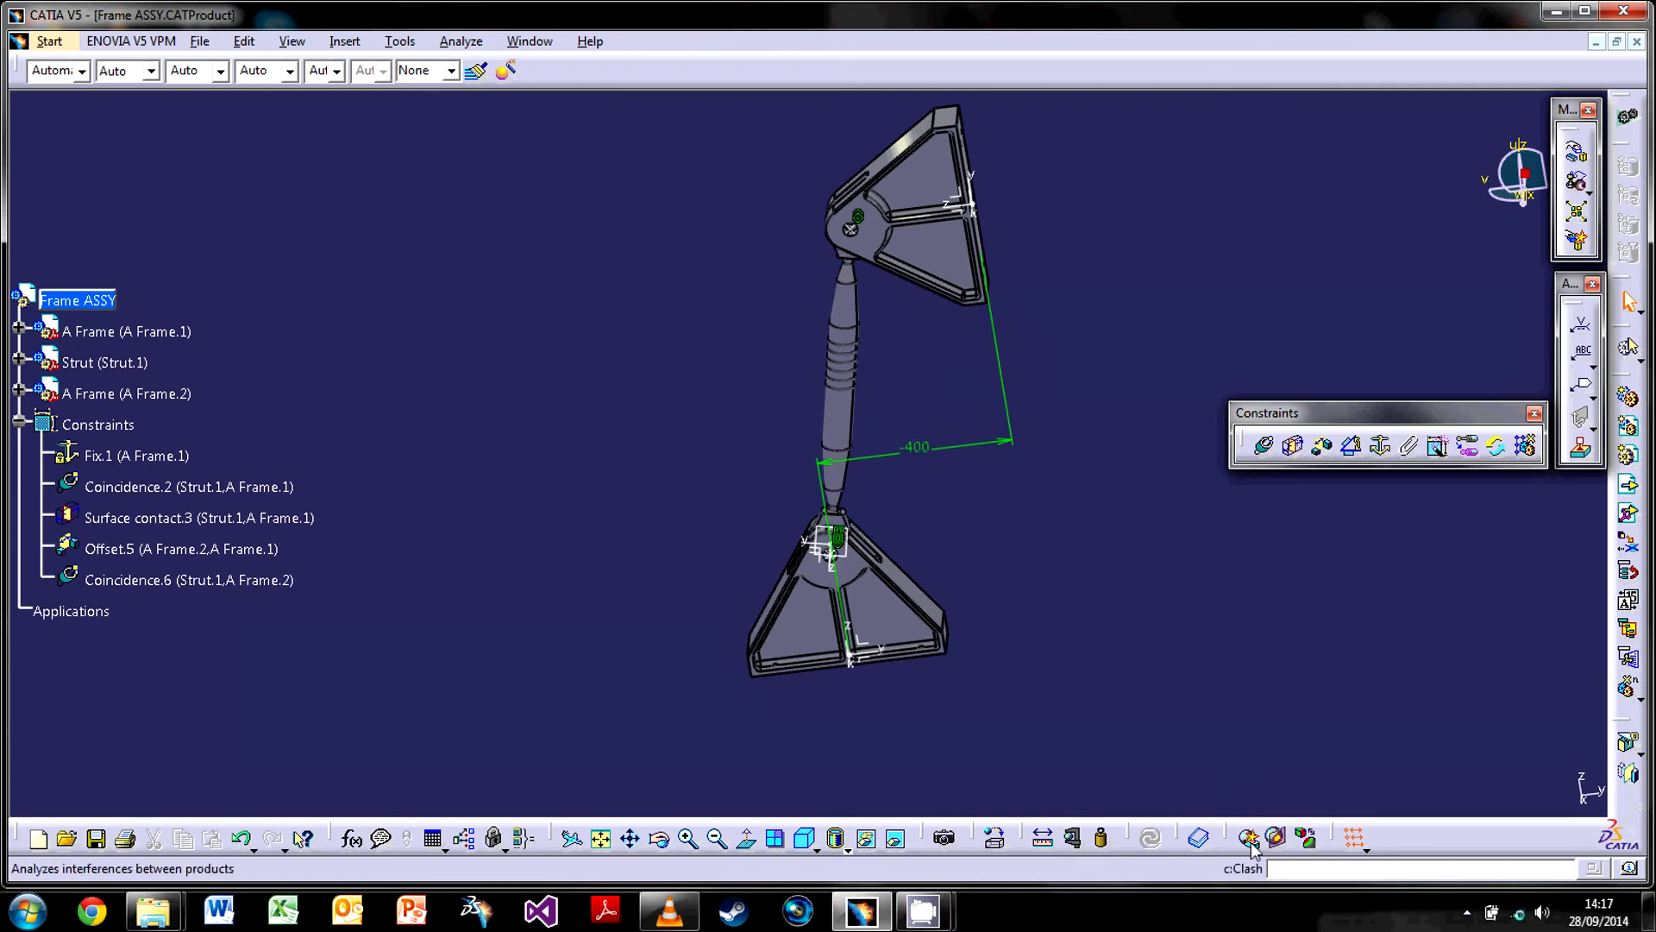
click(1251, 841)
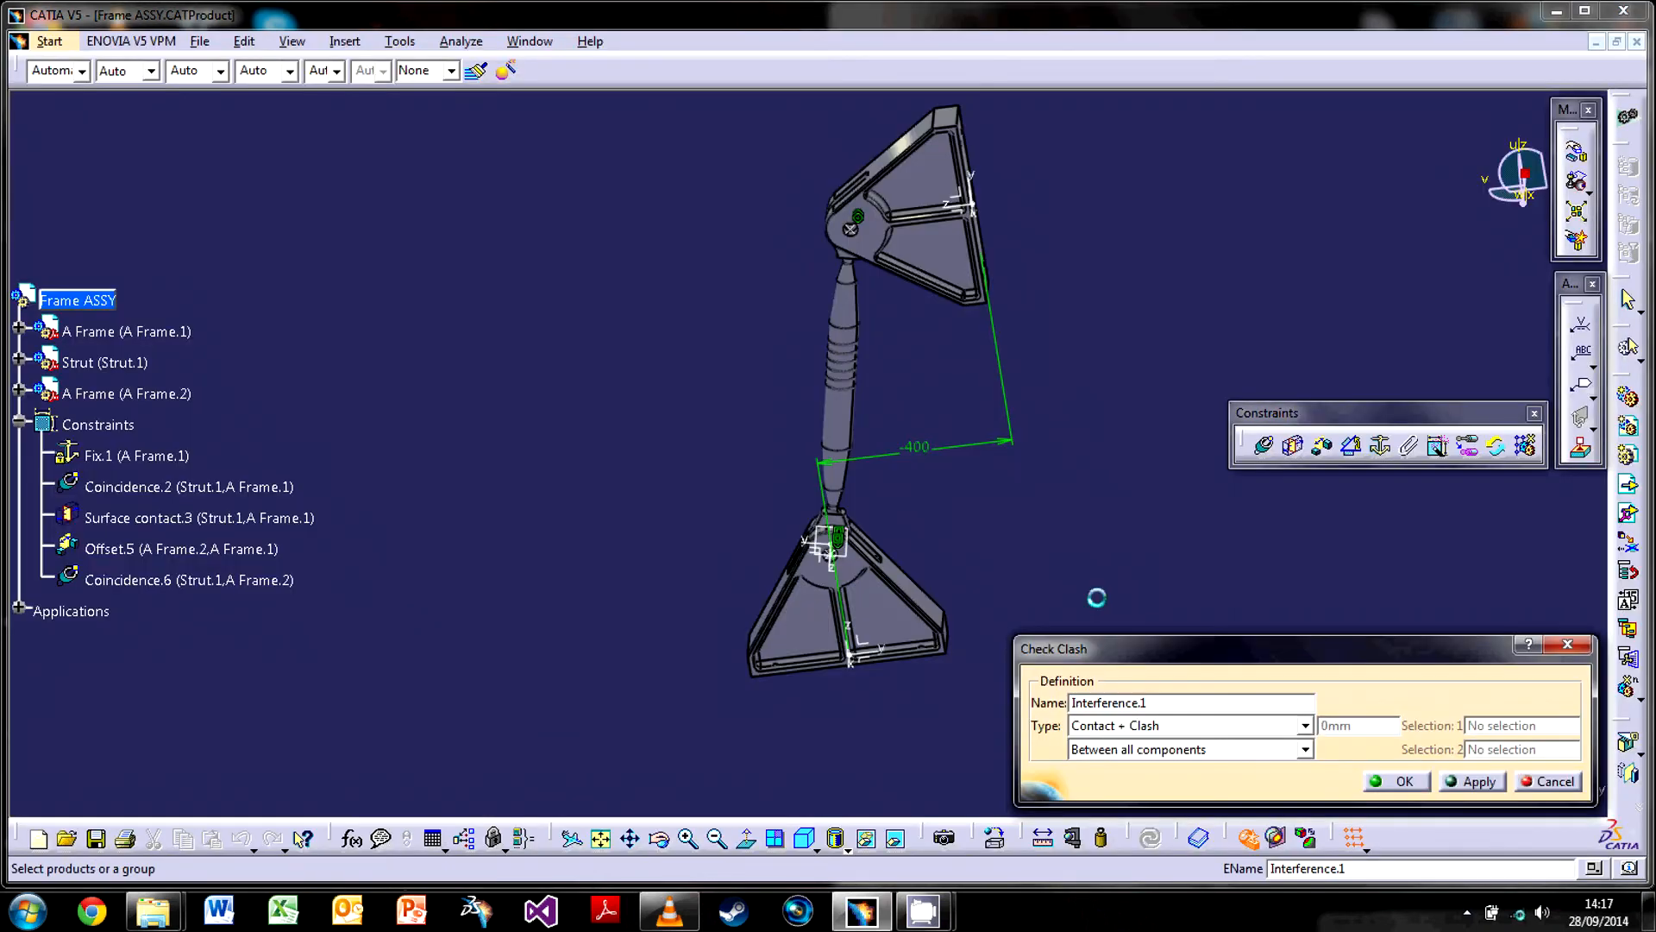
middle_drag(1028, 395, 719, 207)
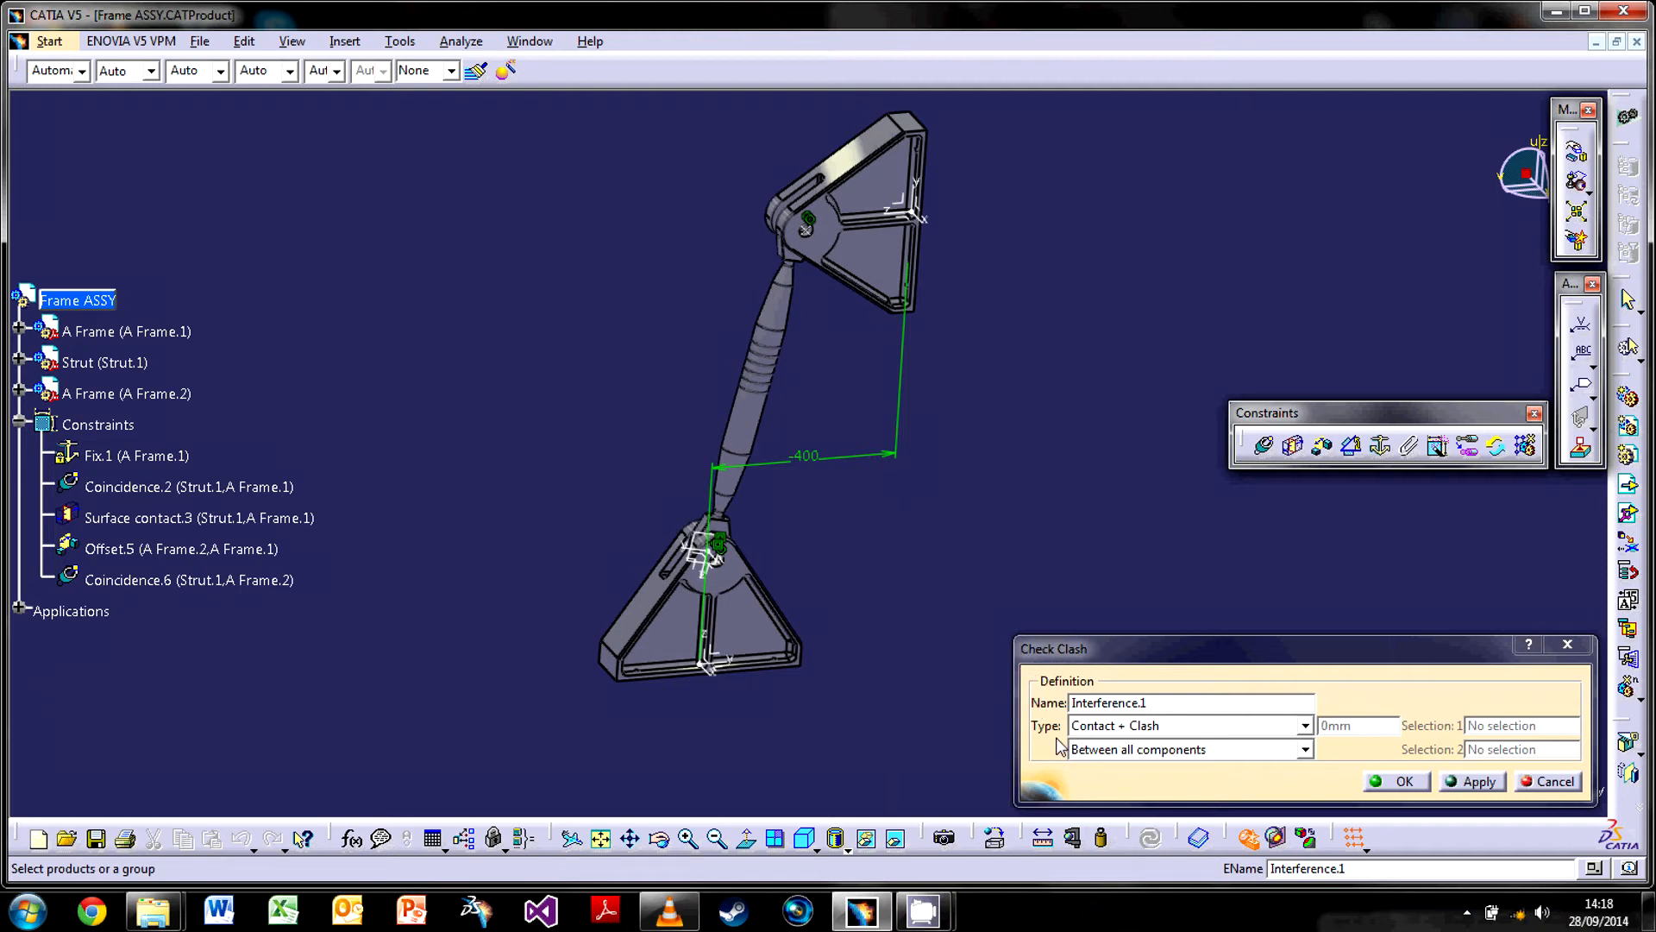
click(1210, 733)
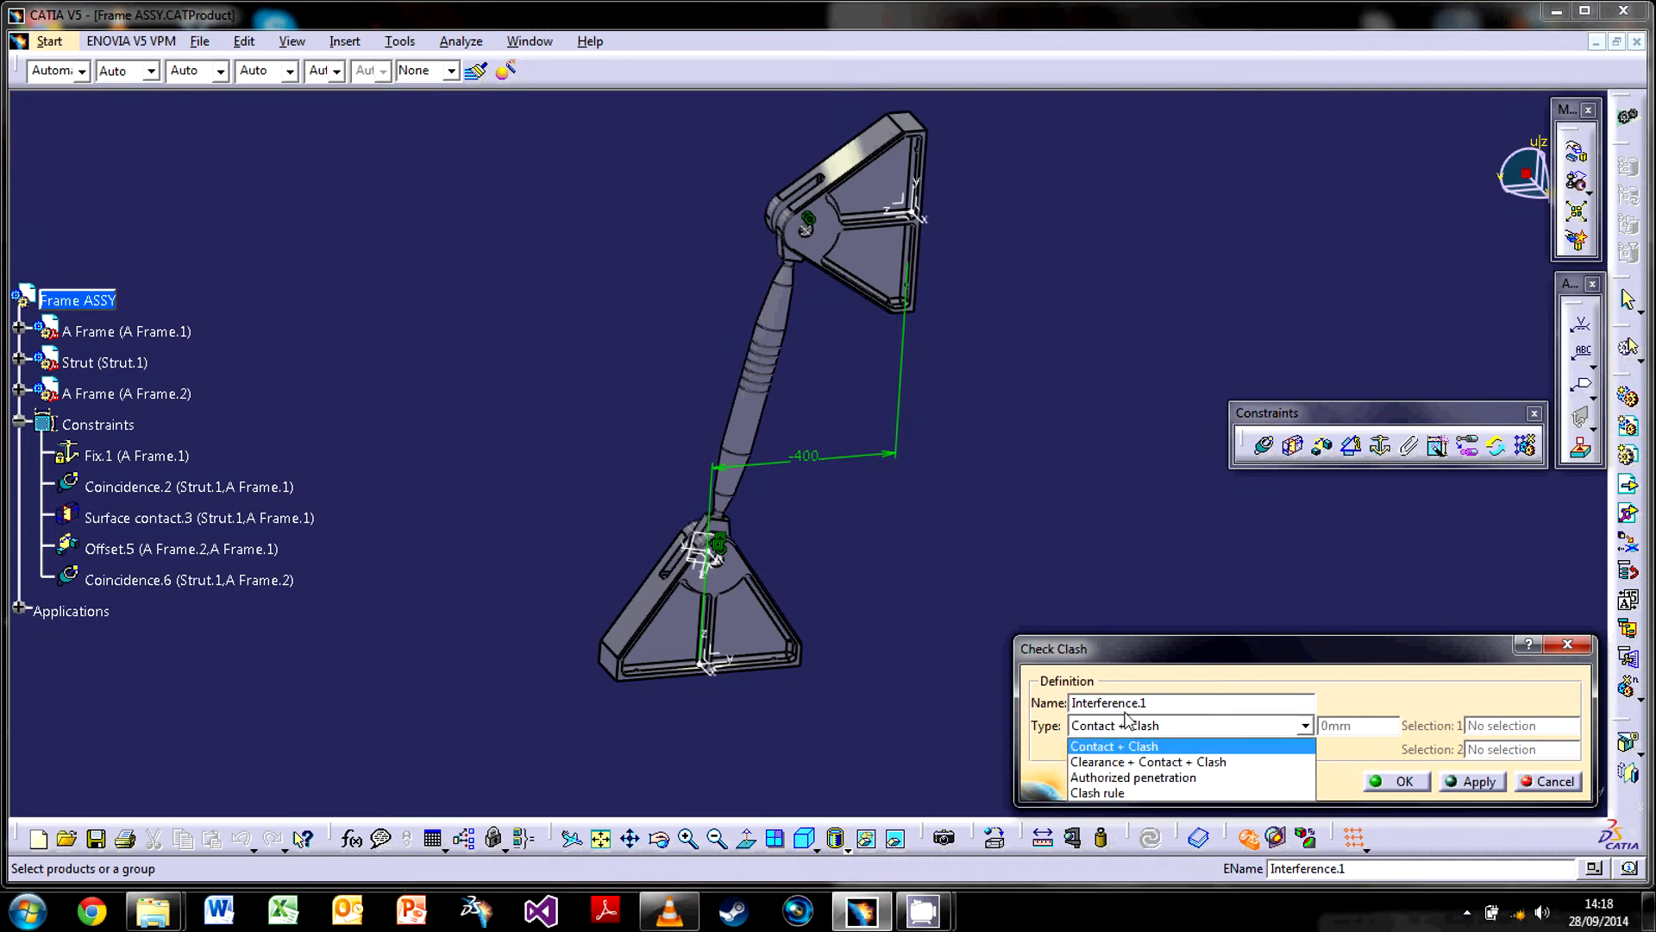
click(1175, 662)
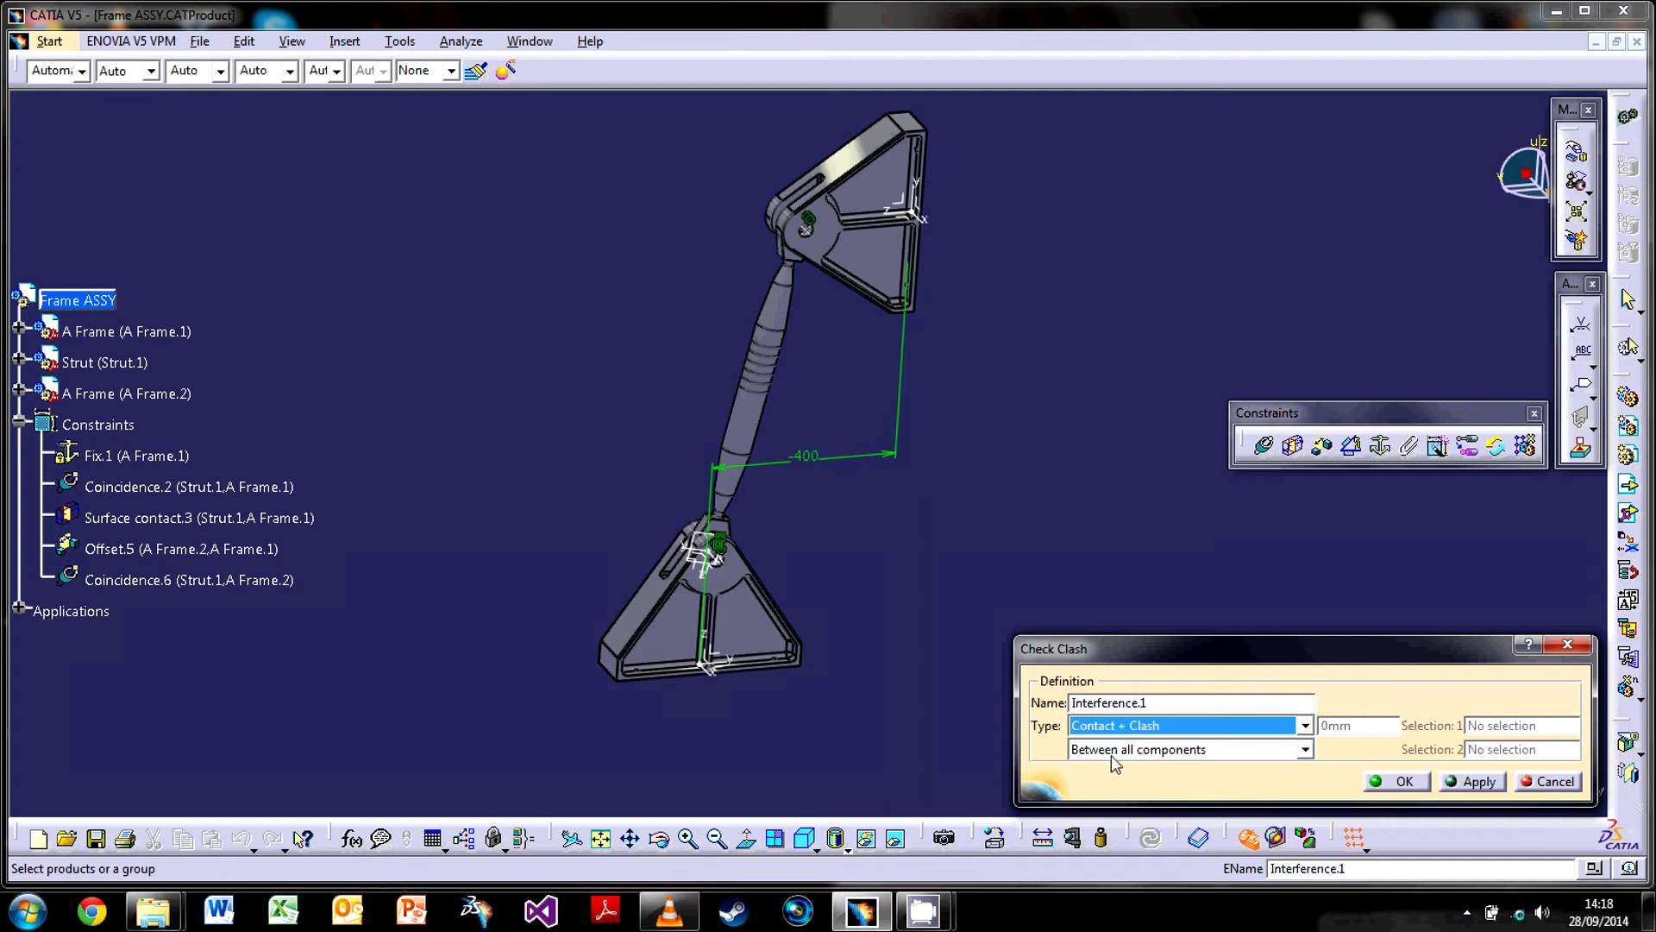
click(1136, 749)
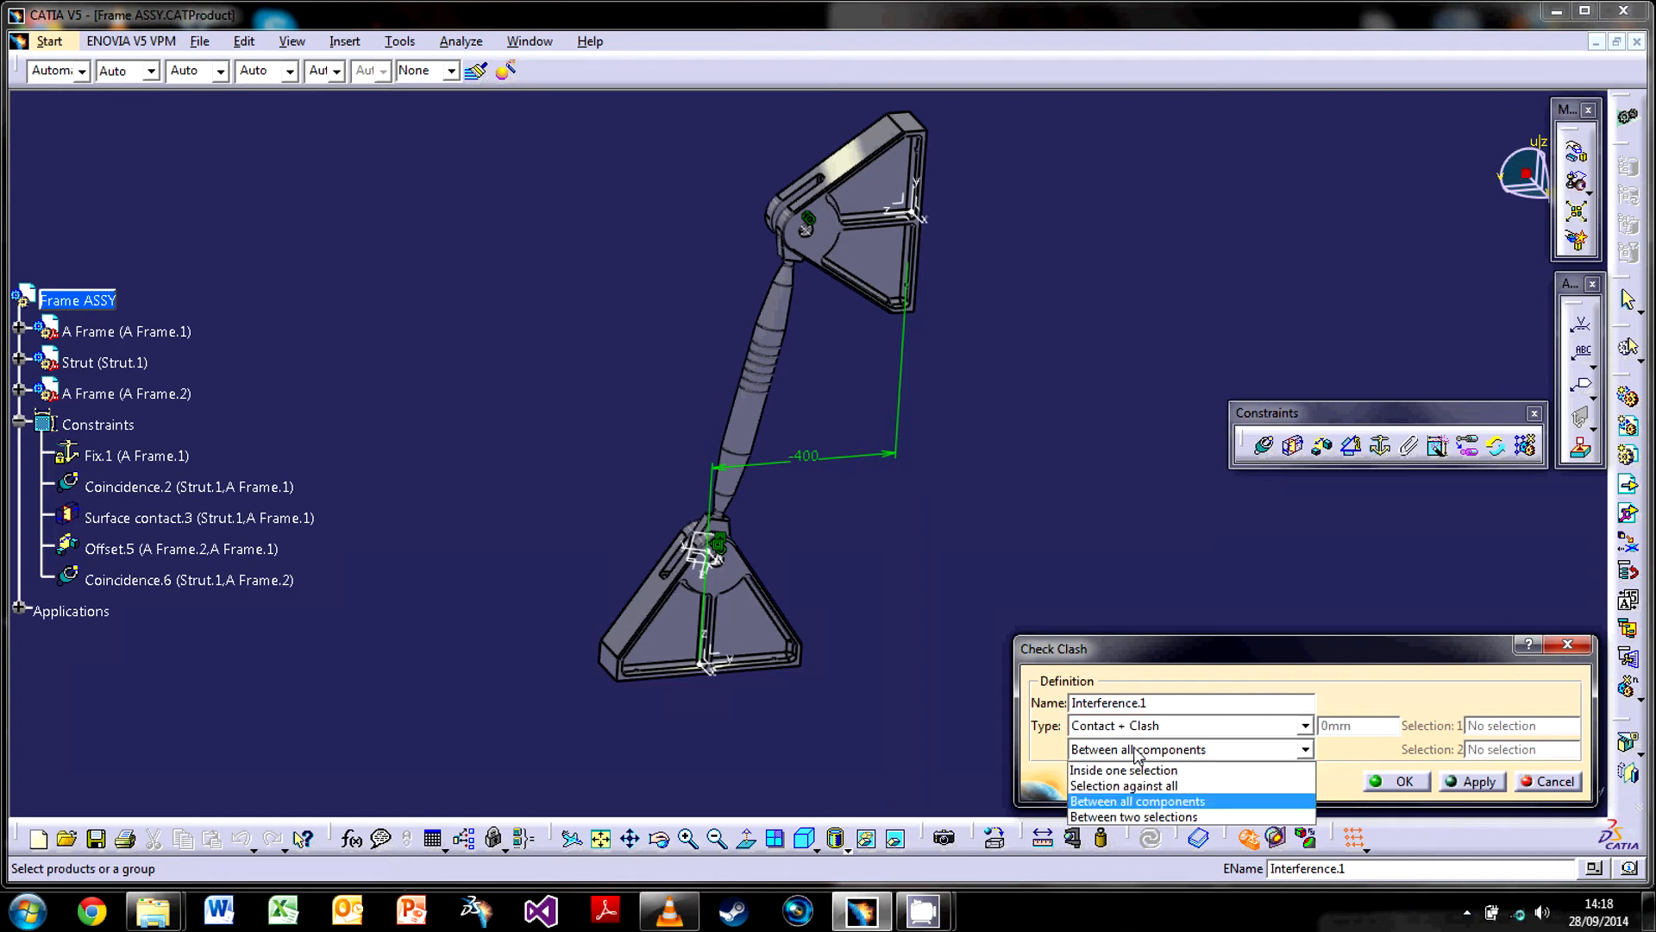
click(1143, 818)
click(1233, 750)
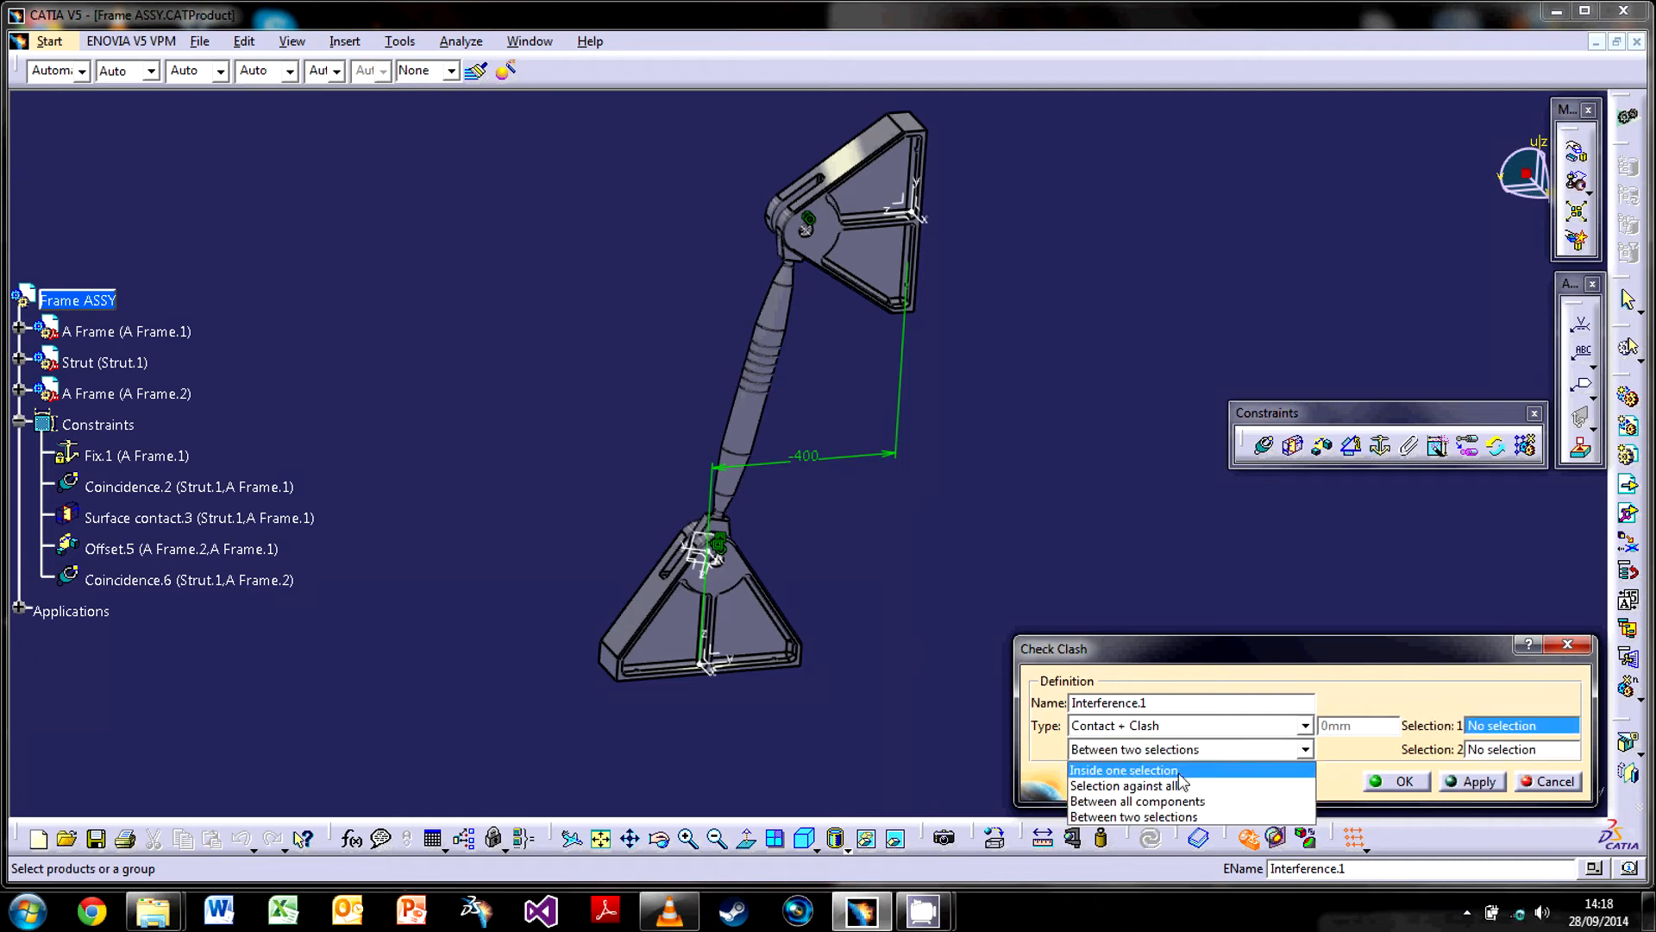
click(1171, 801)
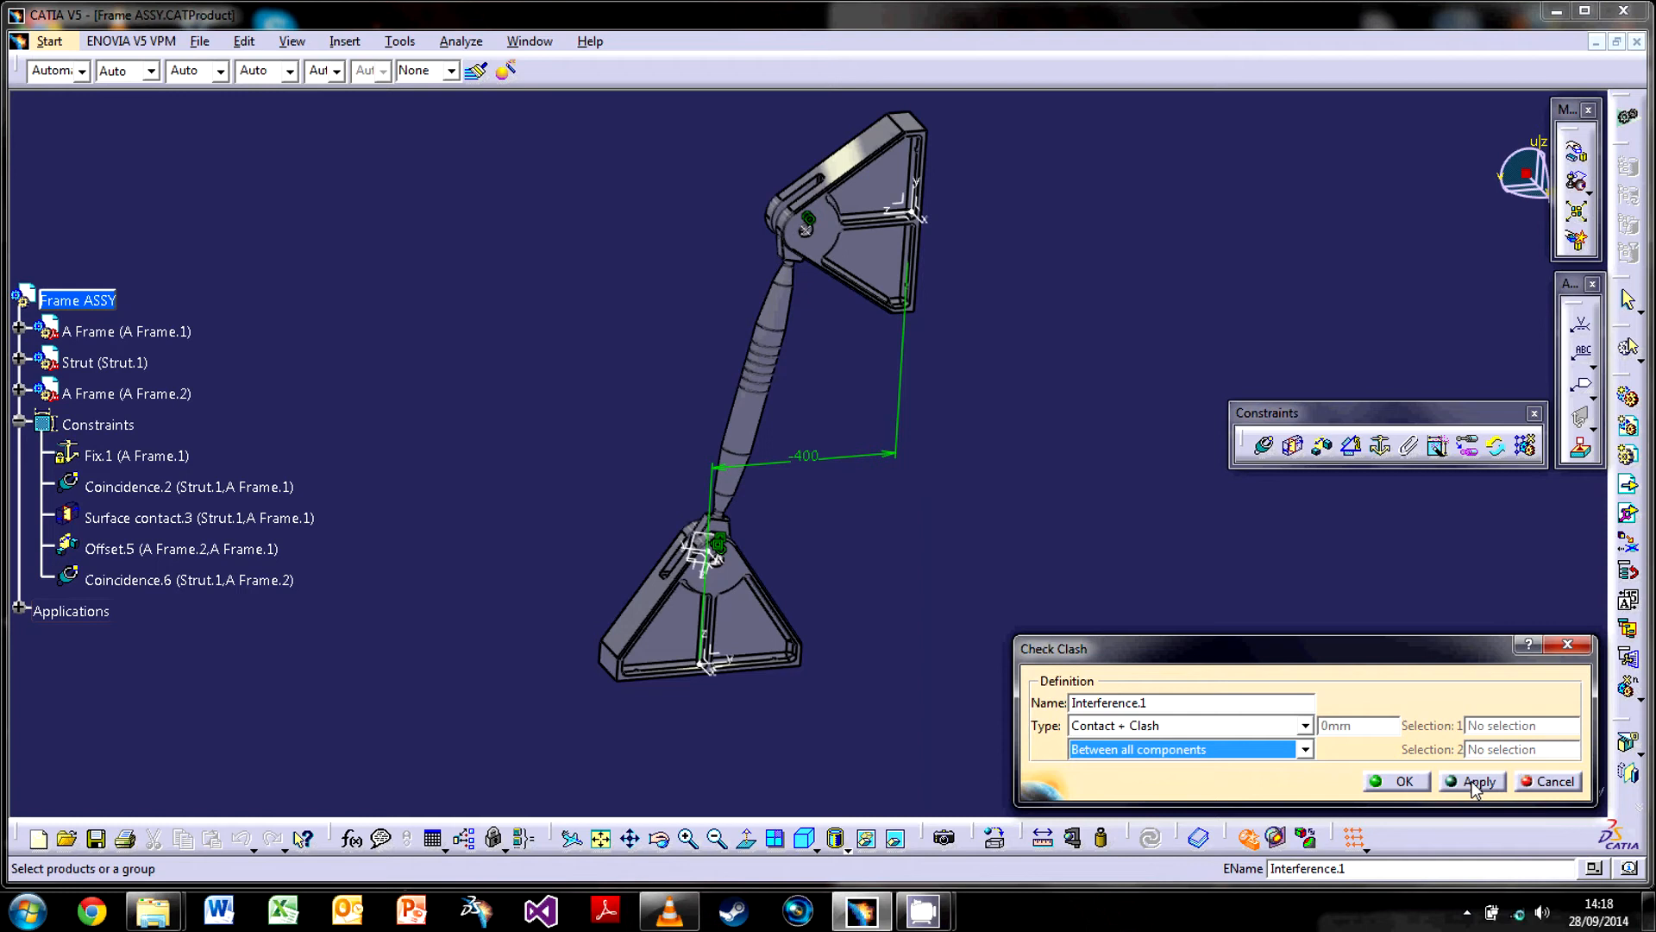
click(1474, 780)
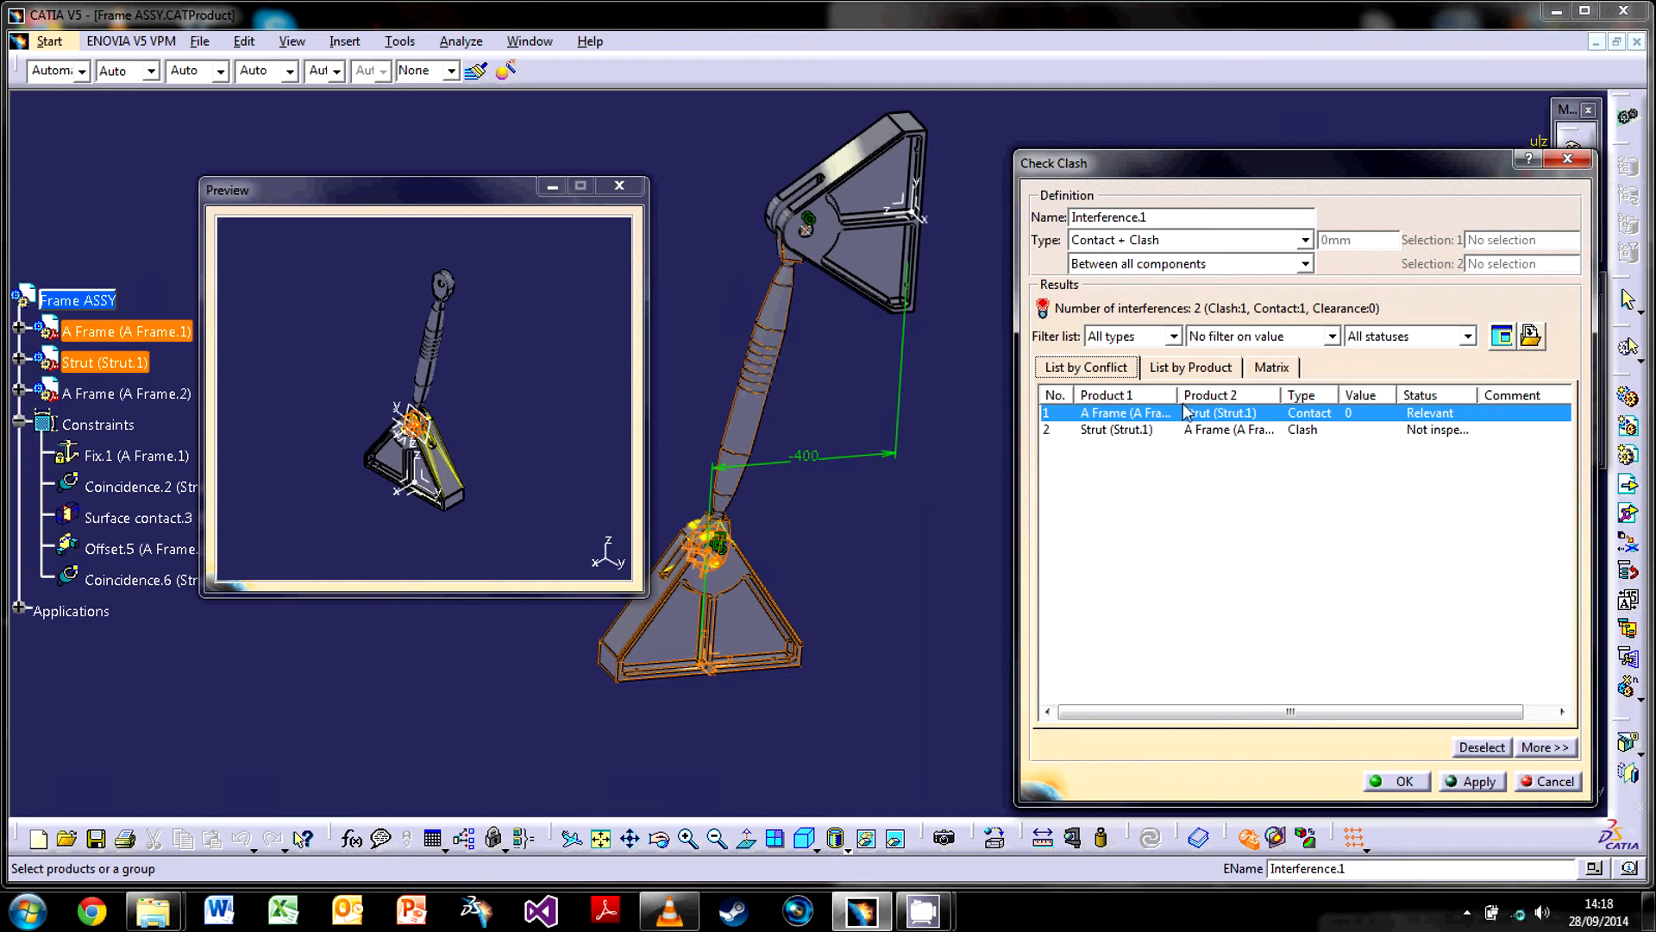
Examine the contact between the first A Frame and the Strut up close in the clash preview
drag(1180, 395, 1236, 396)
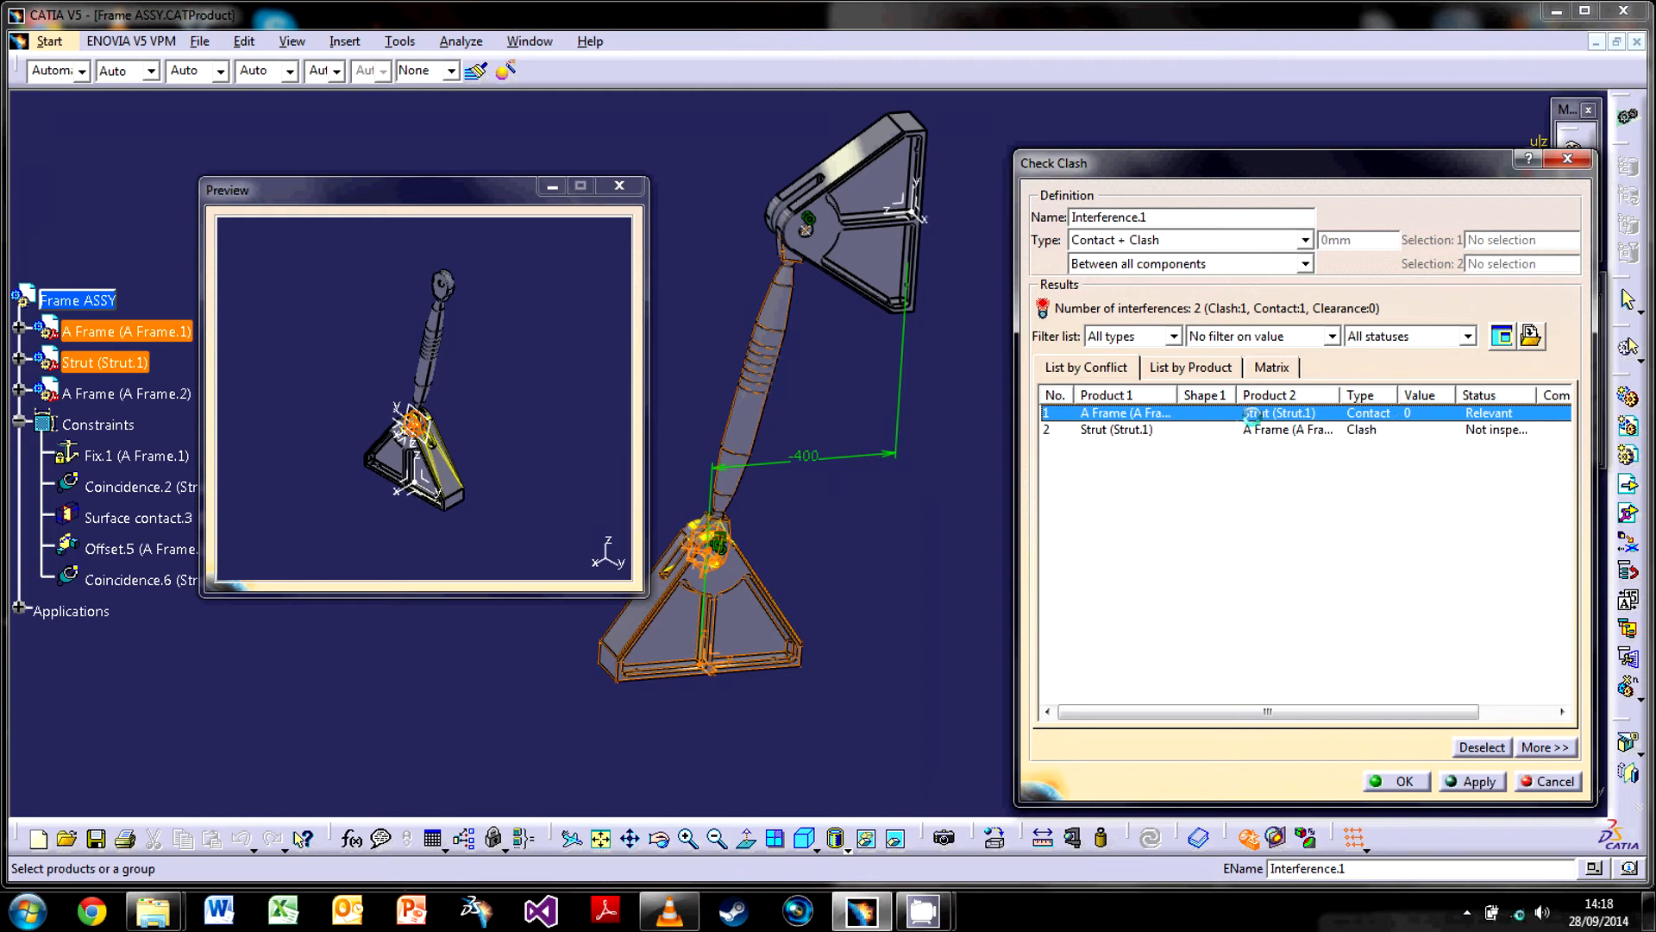
click(431, 467)
scroll(430, 468, up, 10)
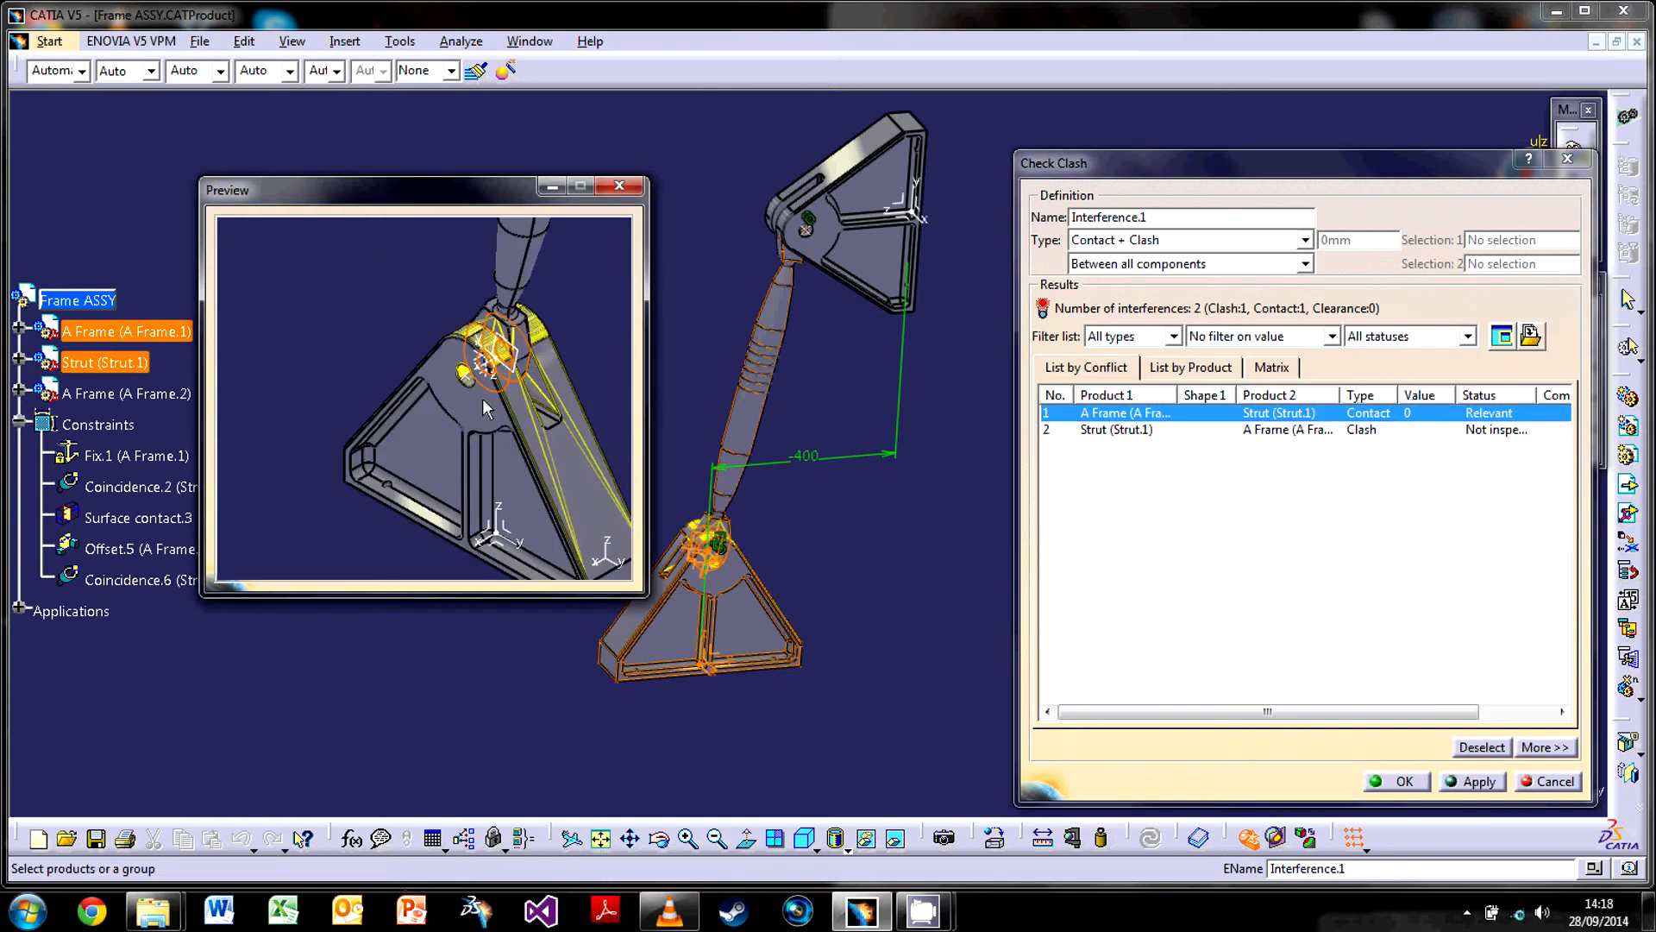
scroll(429, 445, up, 3)
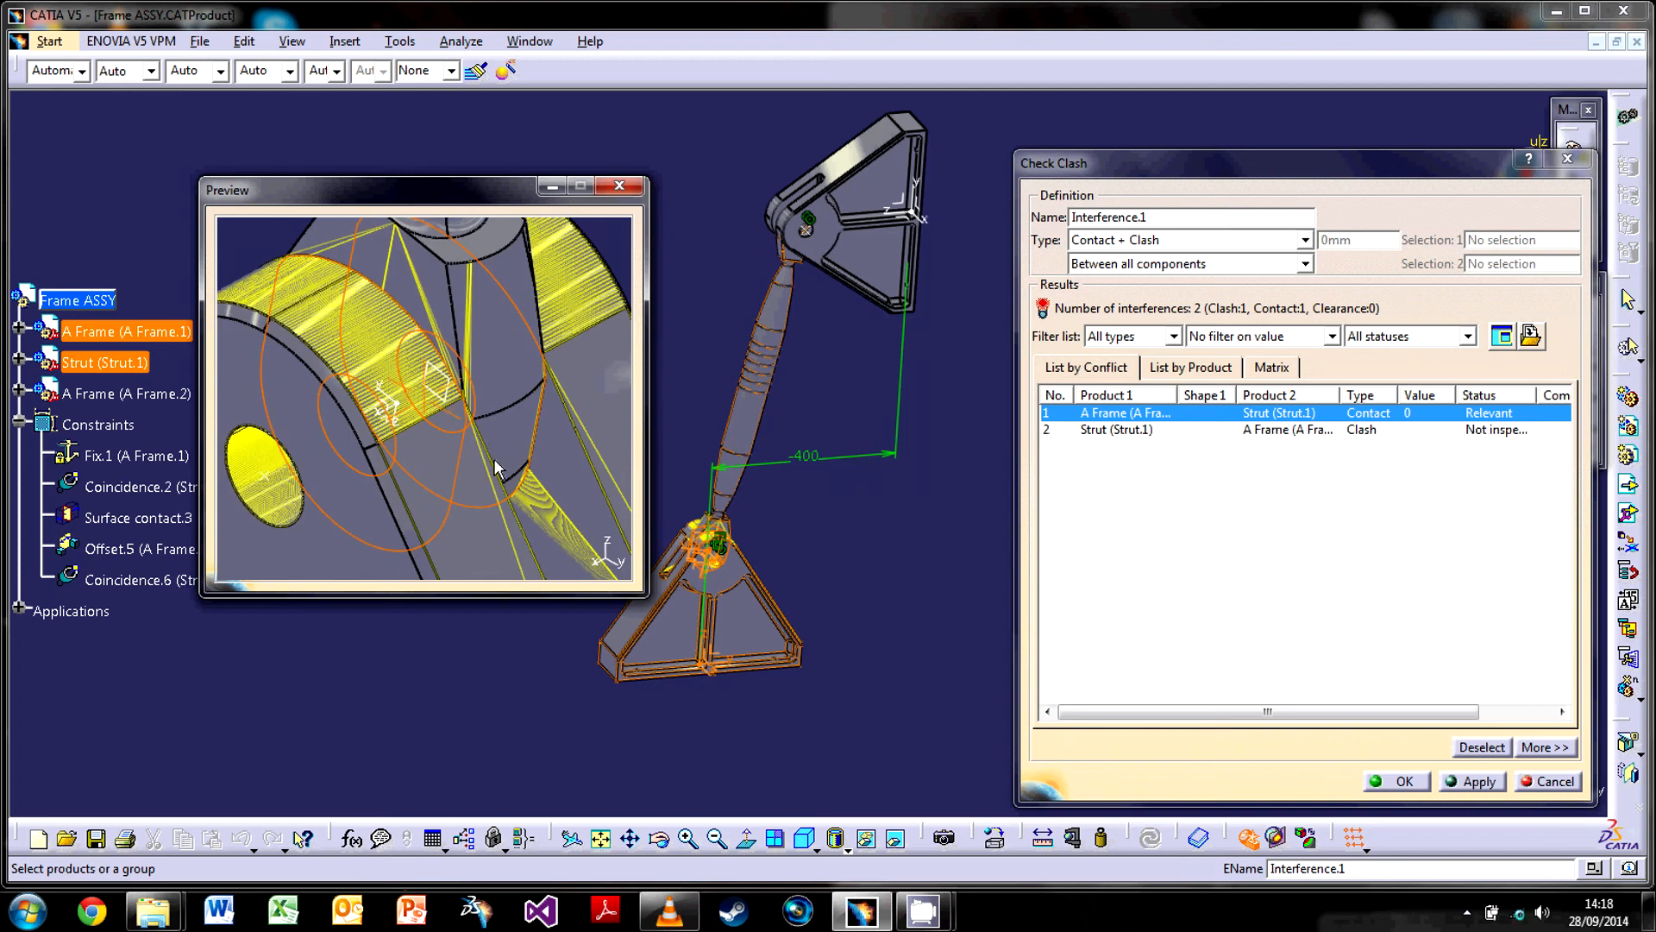
middle_drag(485, 463, 350, 509)
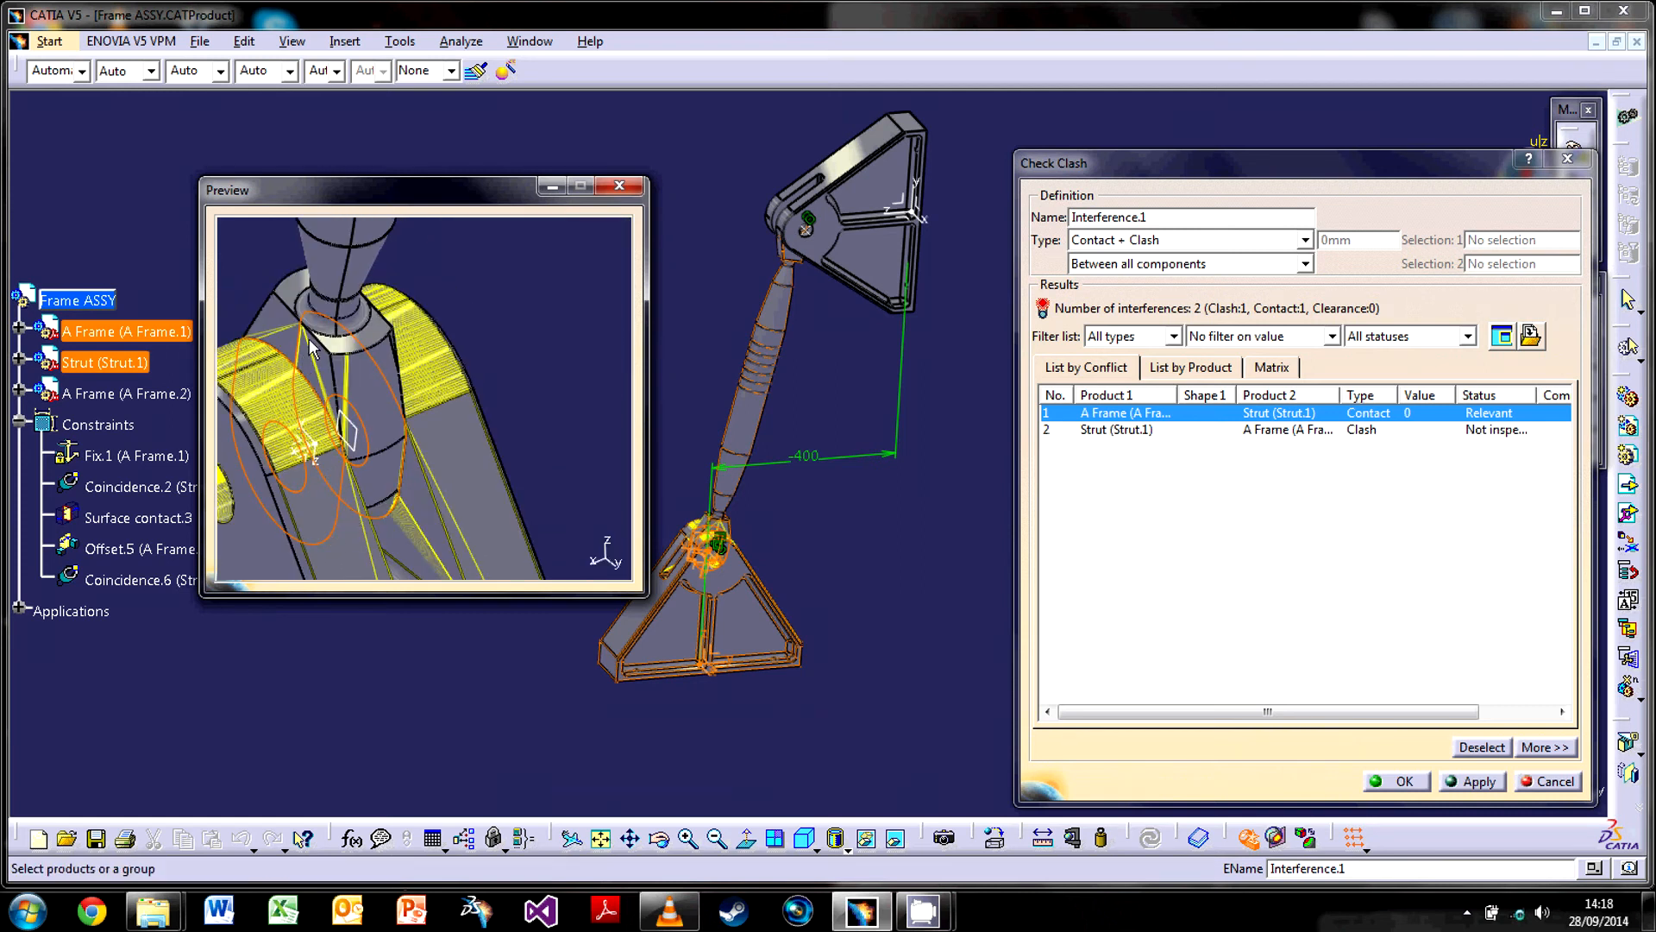
middle_drag(318, 399, 470, 423)
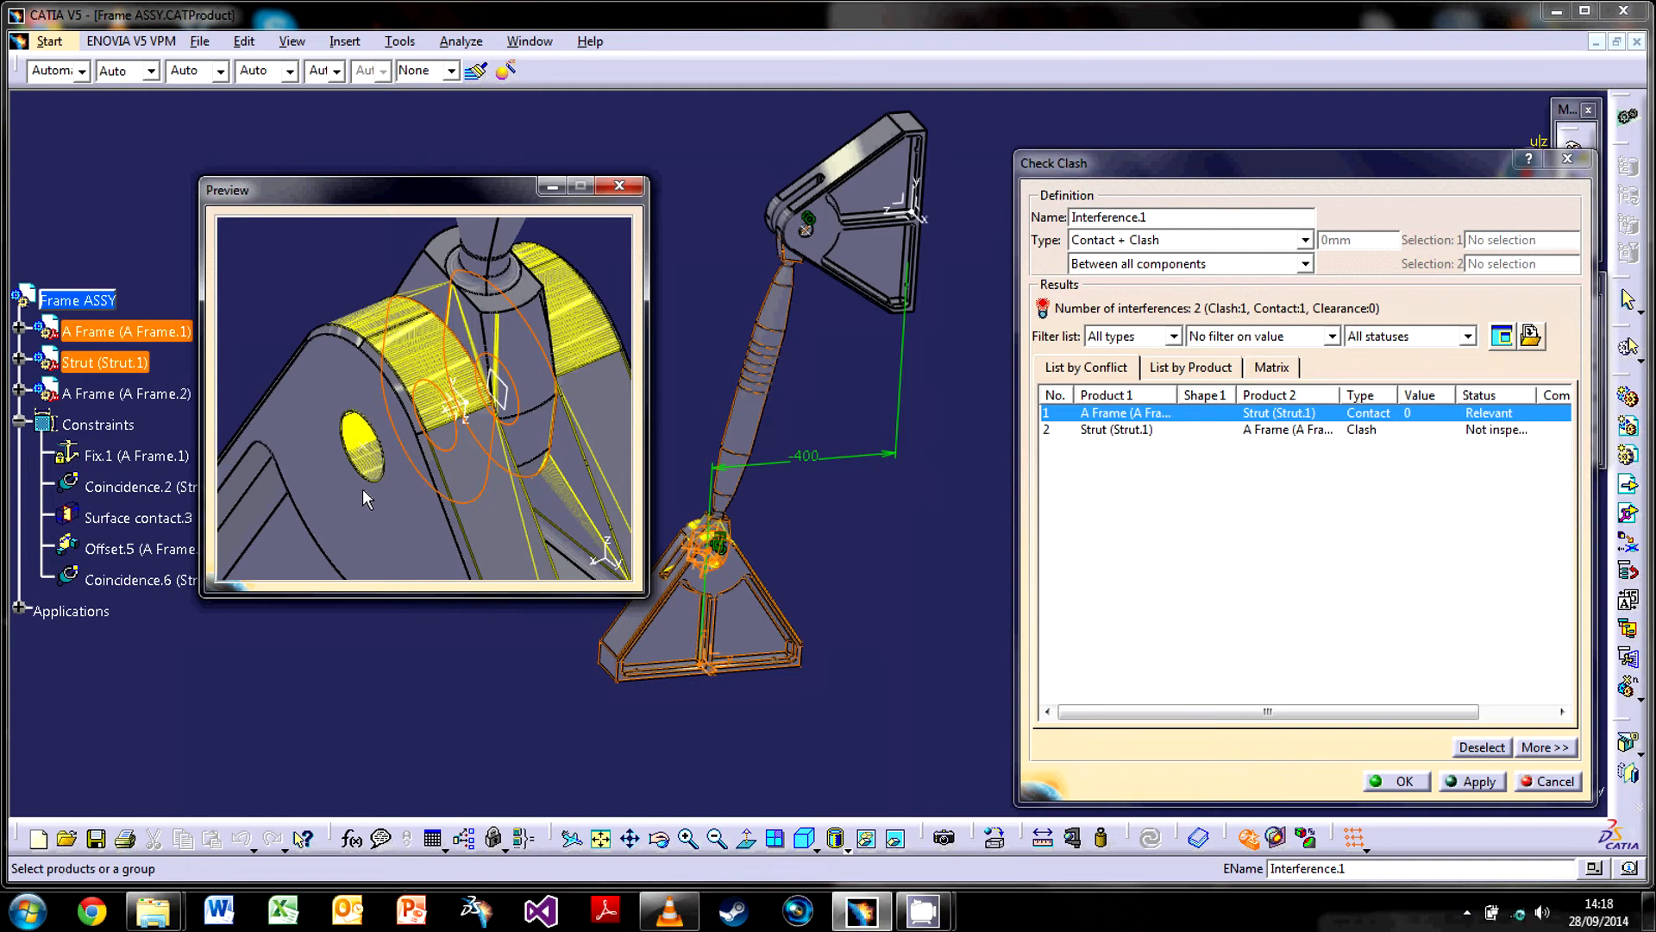
middle_drag(388, 497, 399, 373)
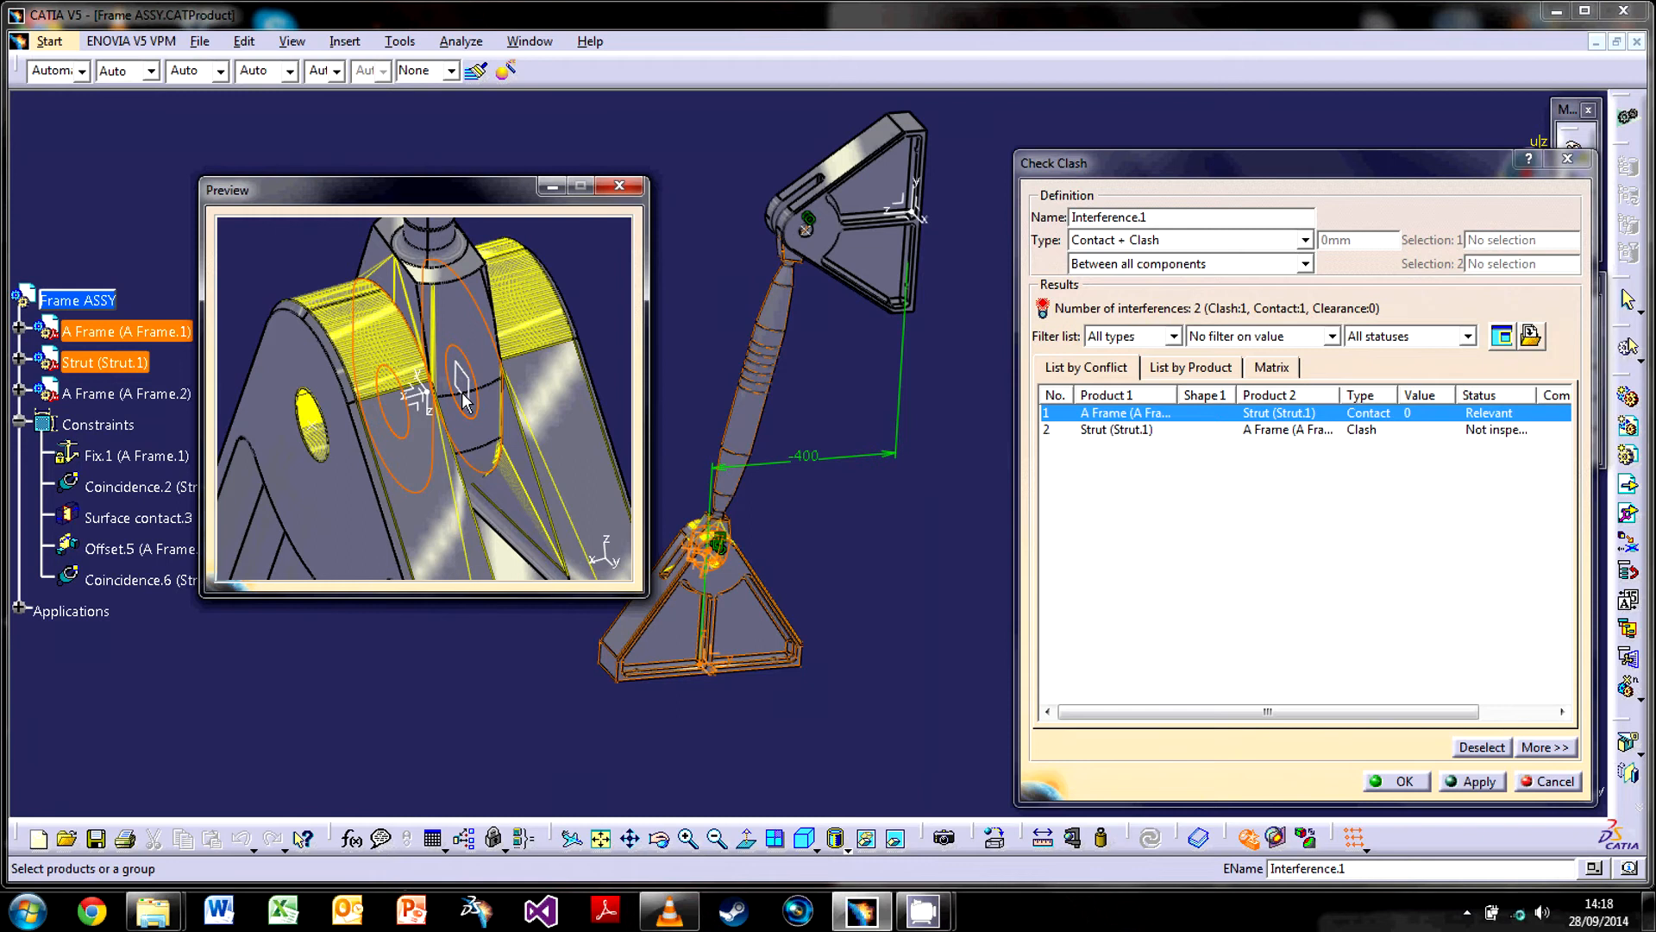
Inspect the clash between the Strut and the second A Frame in the preview
click(1129, 437)
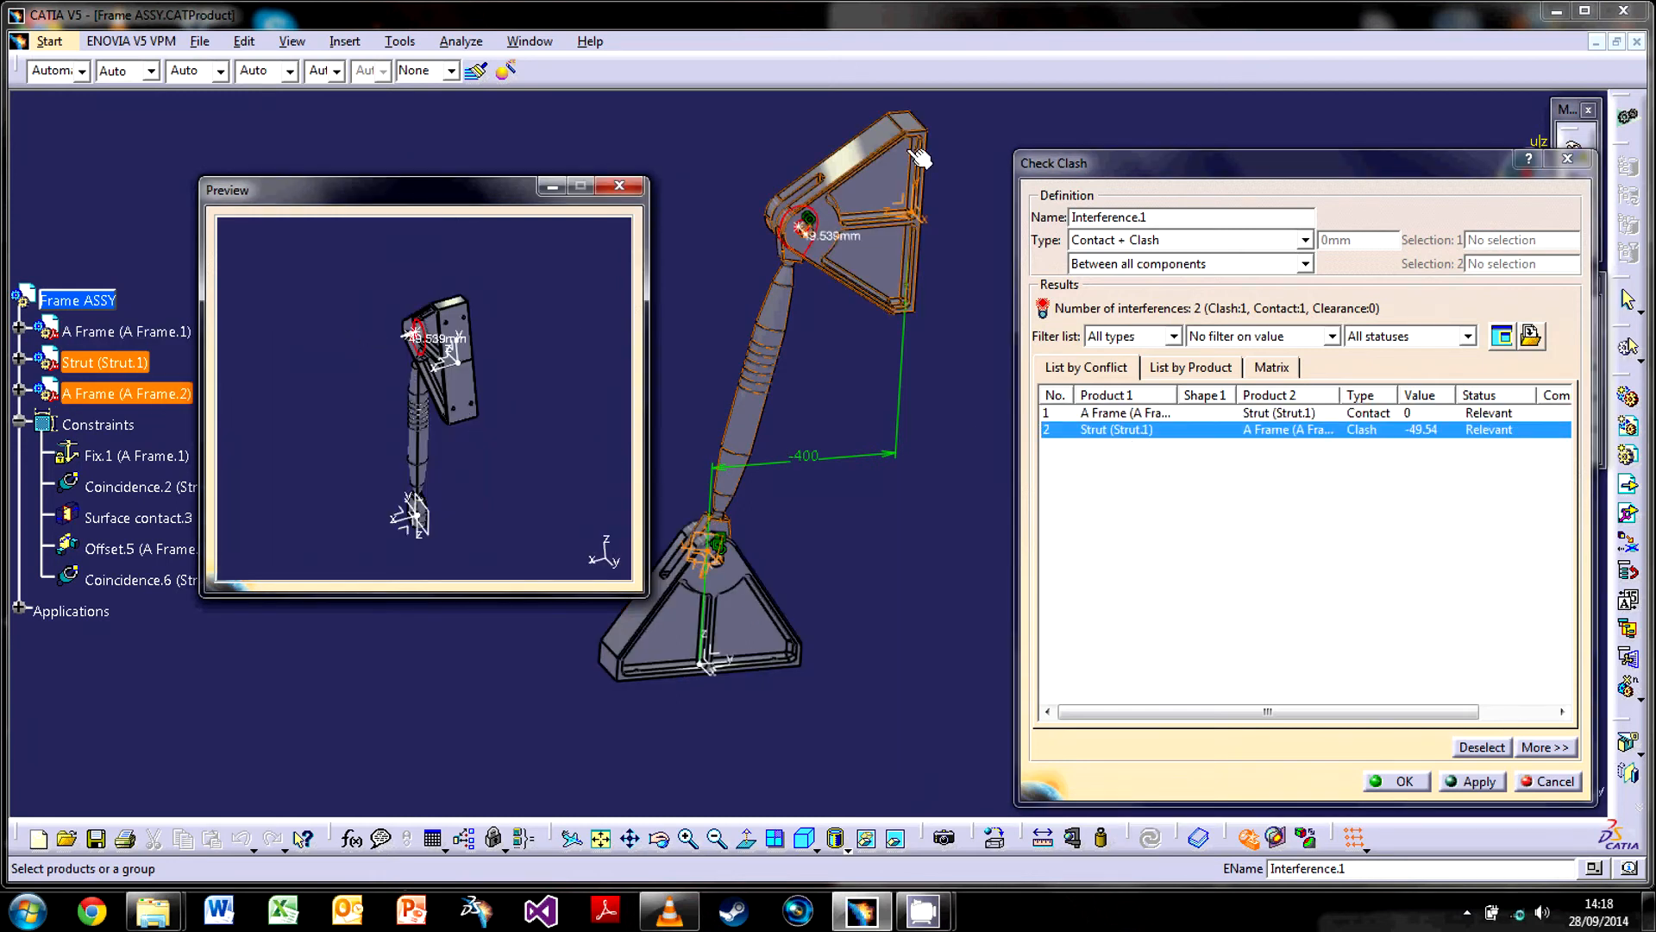
middle_drag(417, 377, 503, 302)
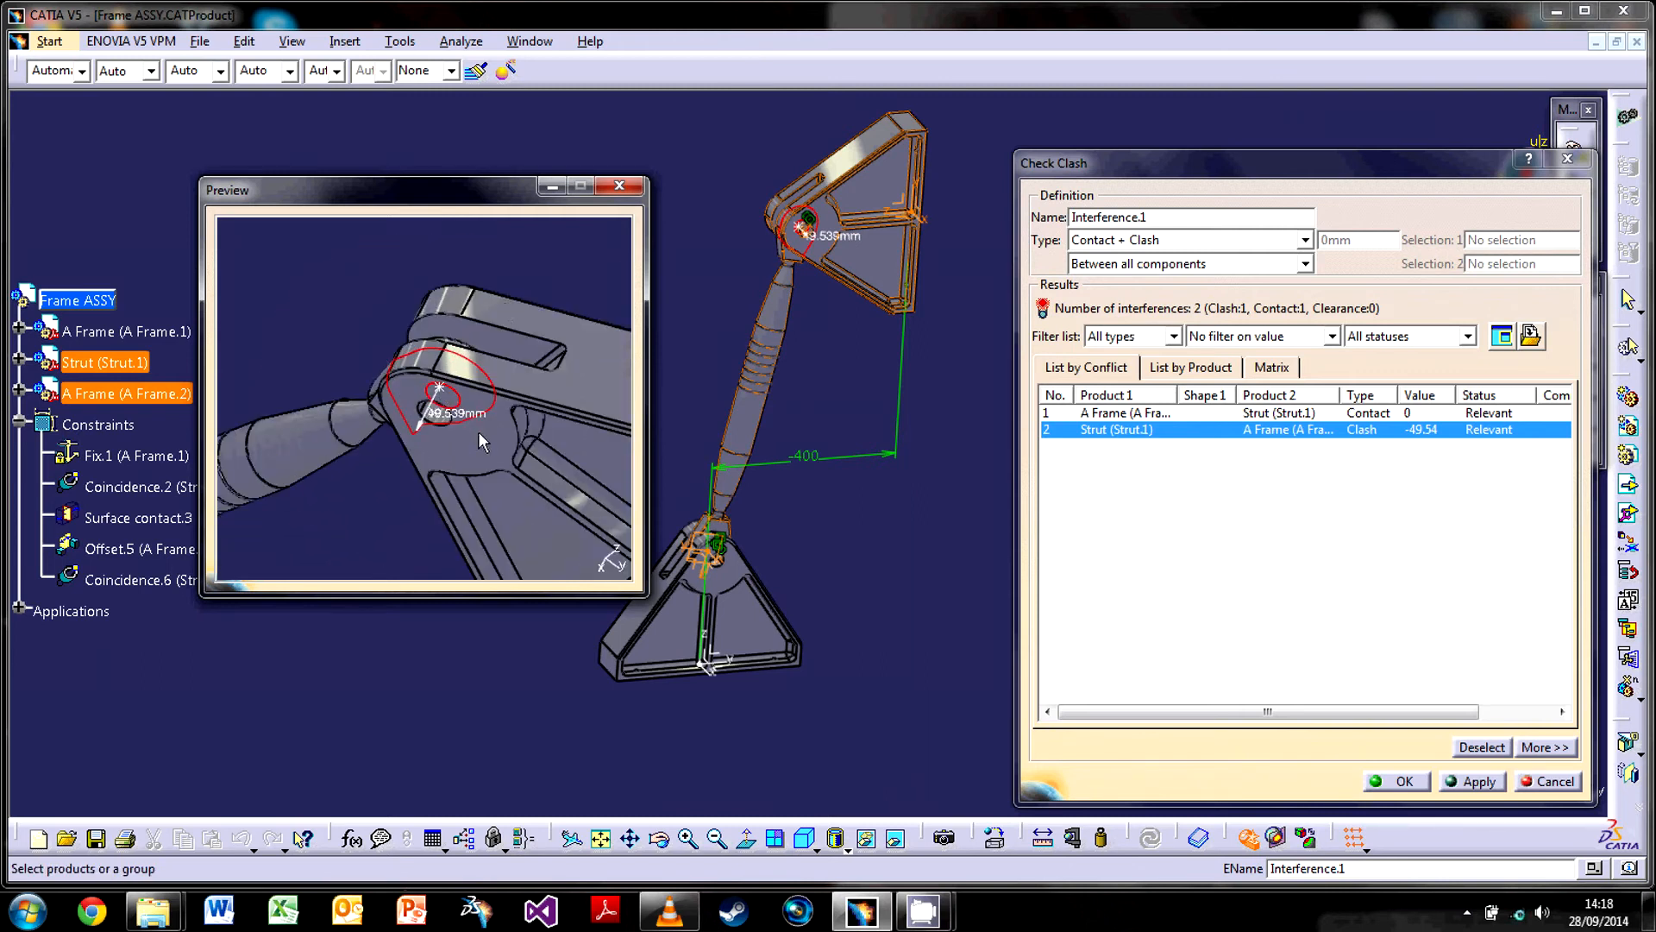
middle_drag(510, 247, 332, 414)
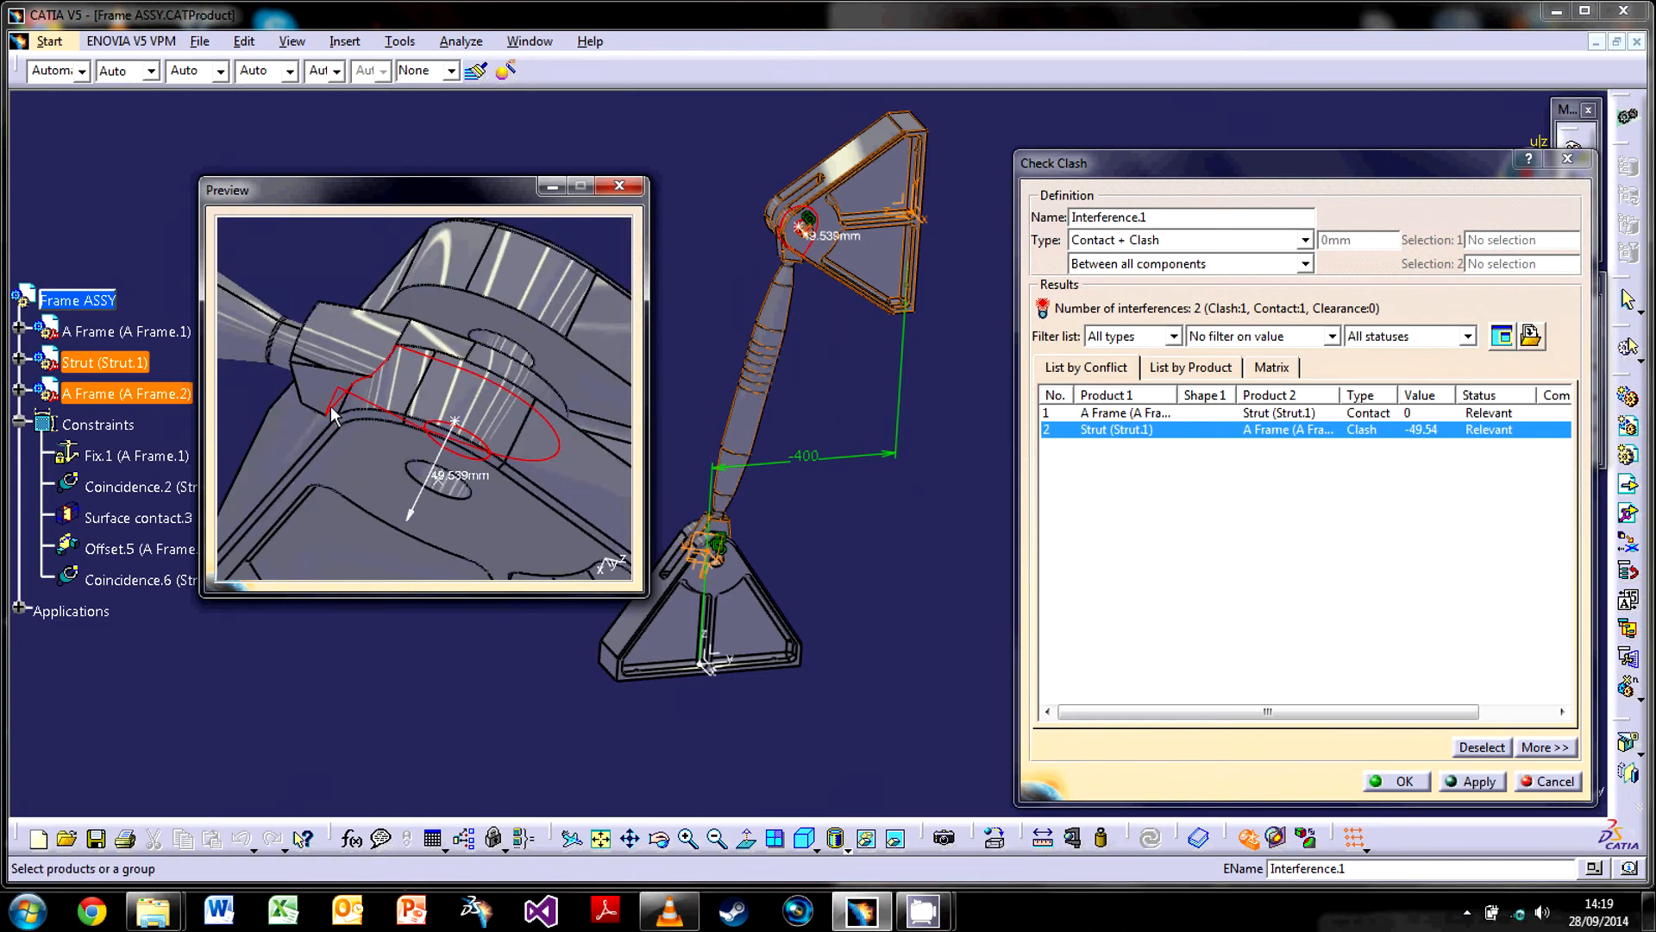
middle_drag(455, 489, 450, 404)
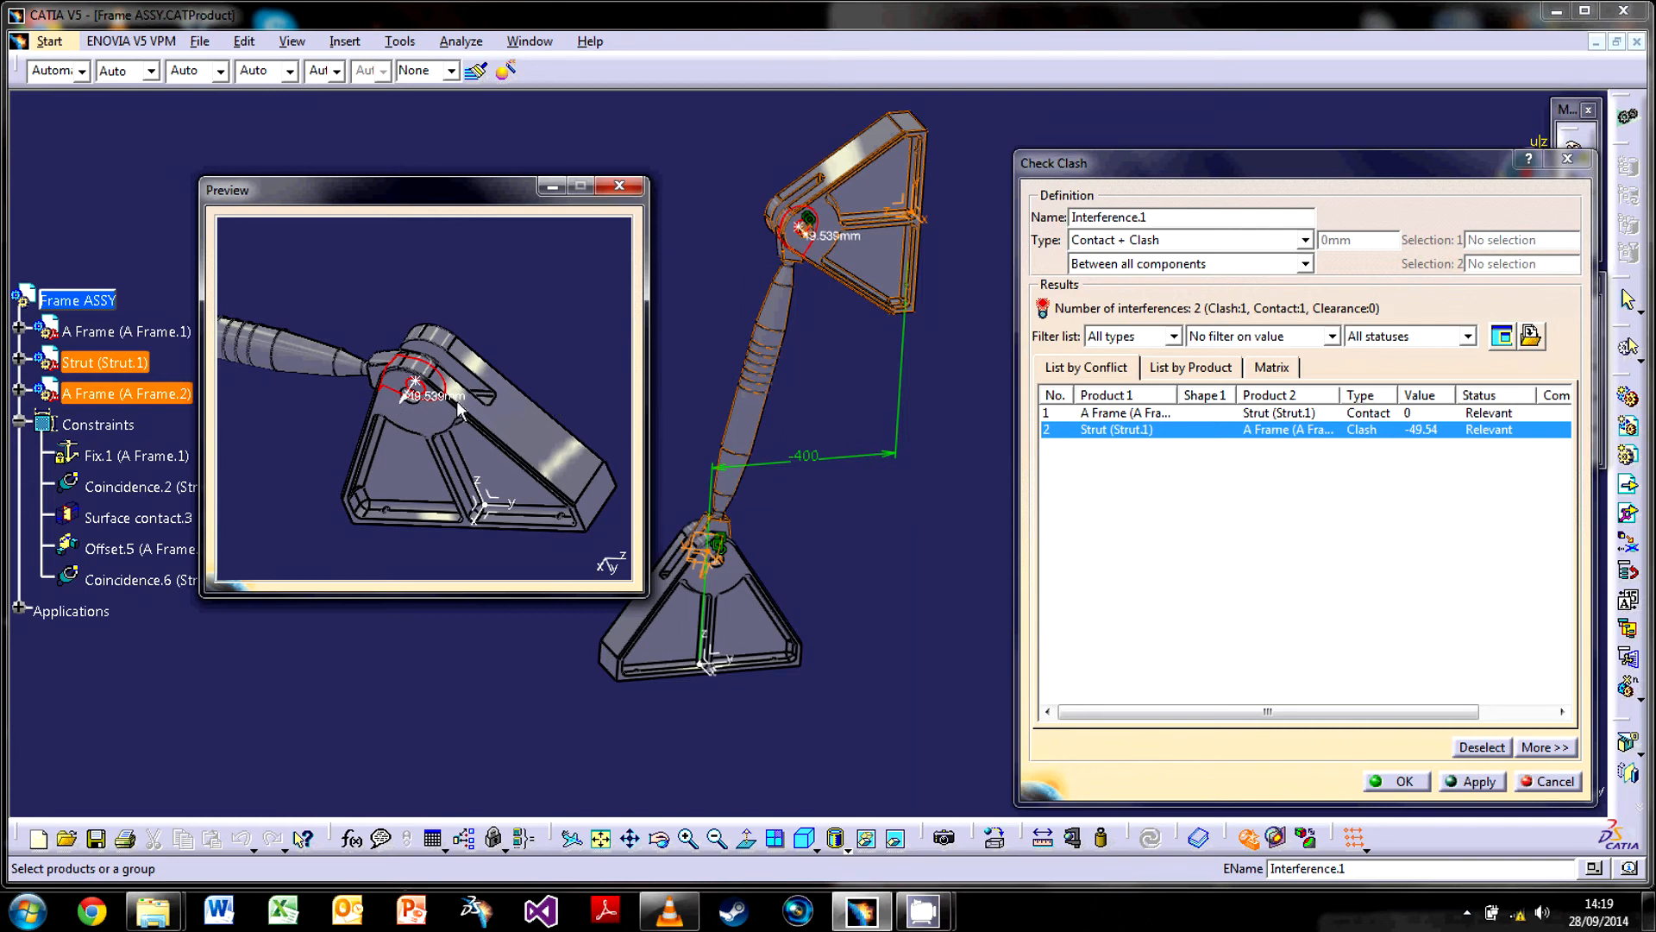
Rerun the check as Clearance + Contact + Clash with 5 mm clearance, review the Strut's clash with the second A Frame, and discard the check
click(1237, 239)
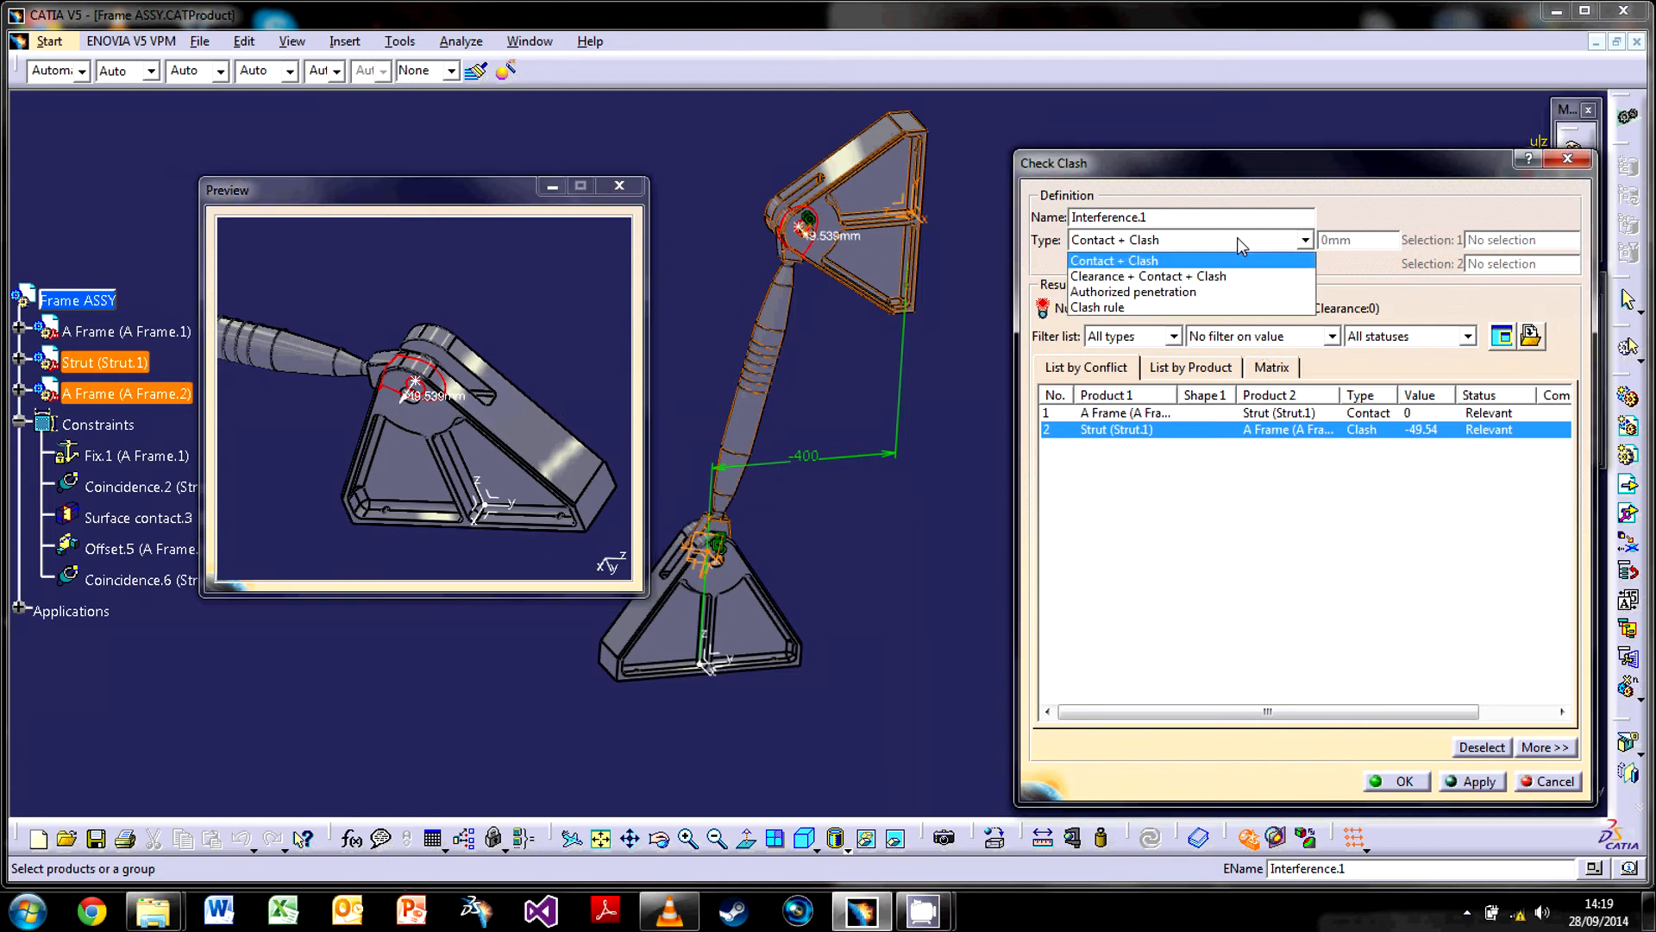
click(1194, 281)
click(1500, 788)
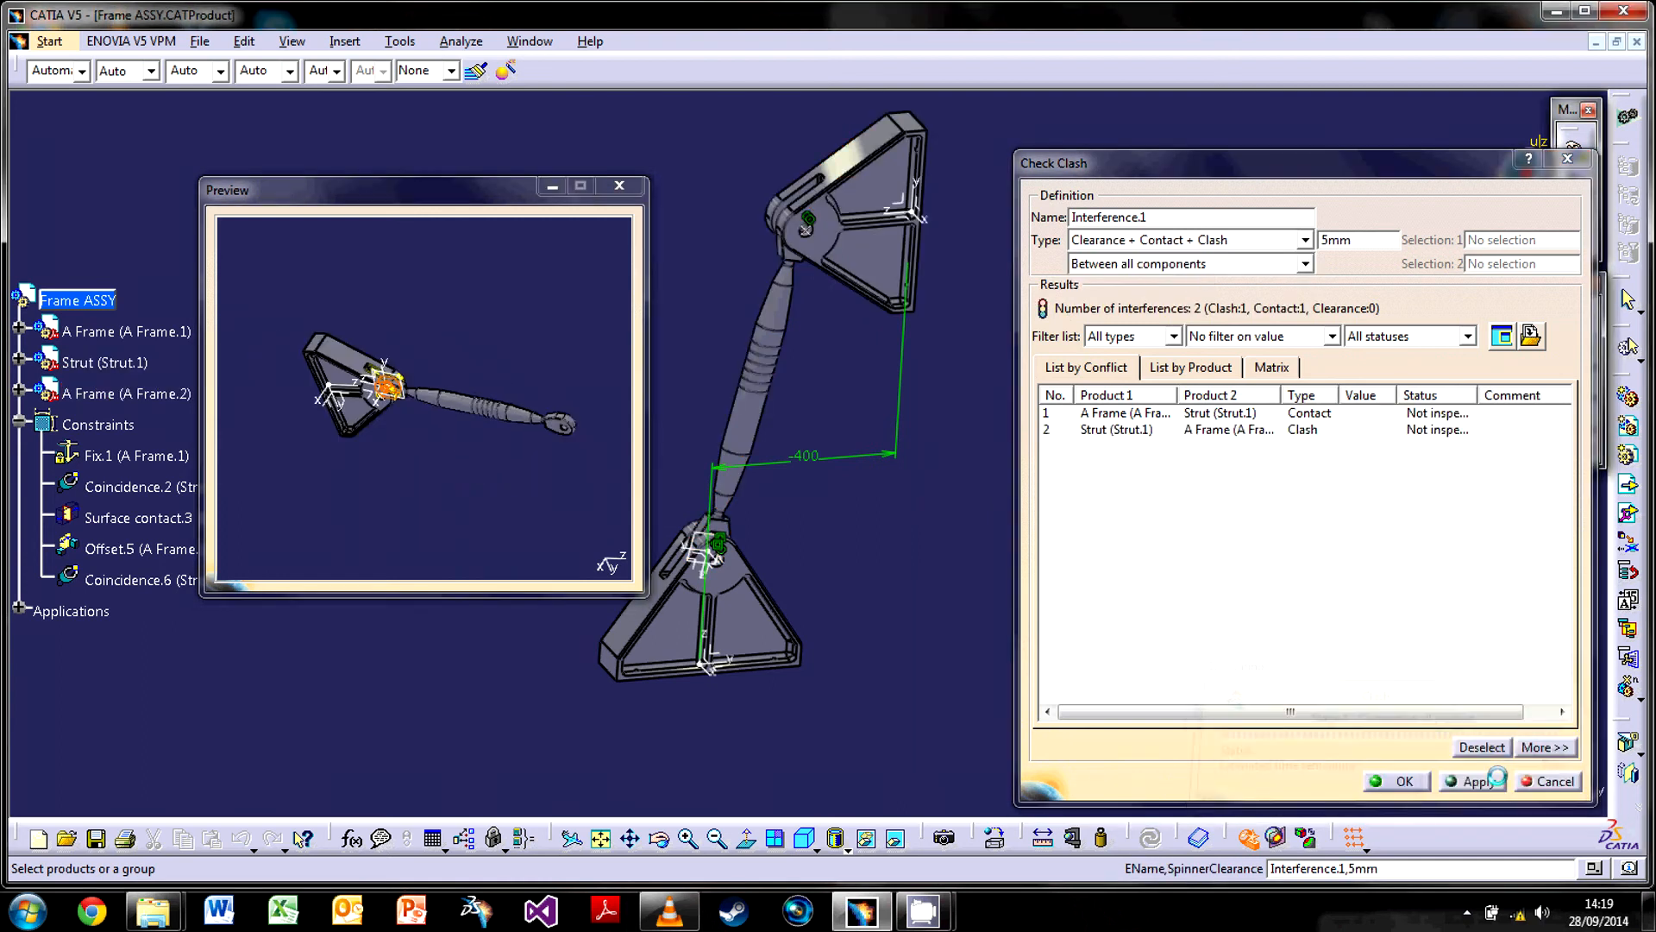
click(1154, 429)
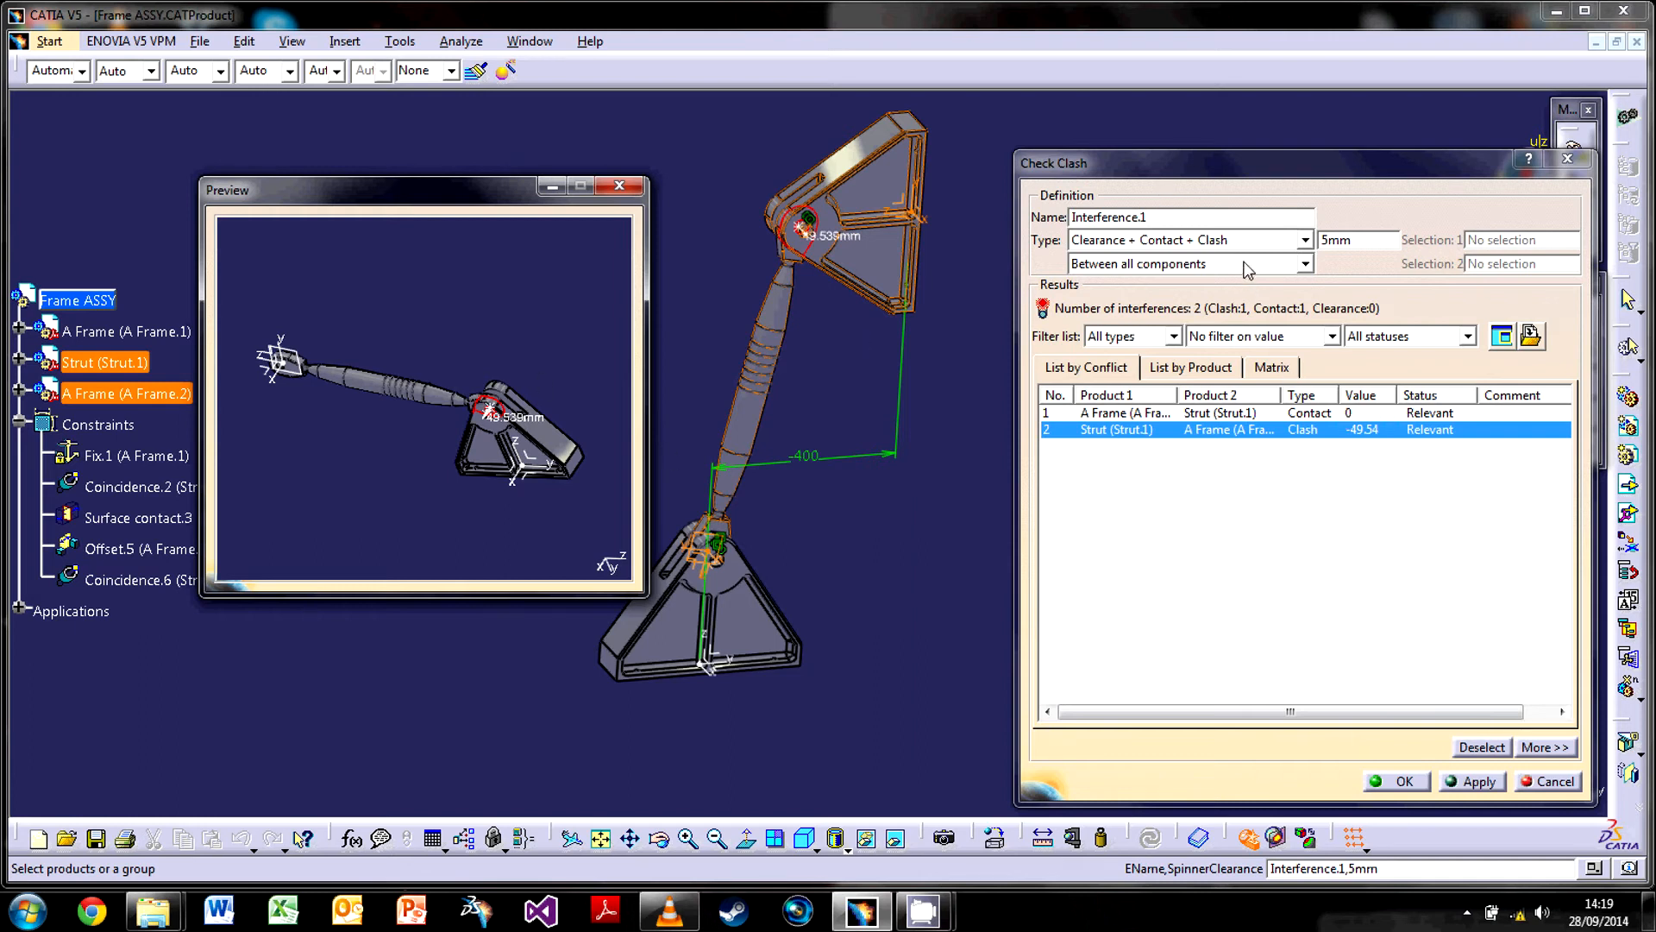
double_click(1367, 240)
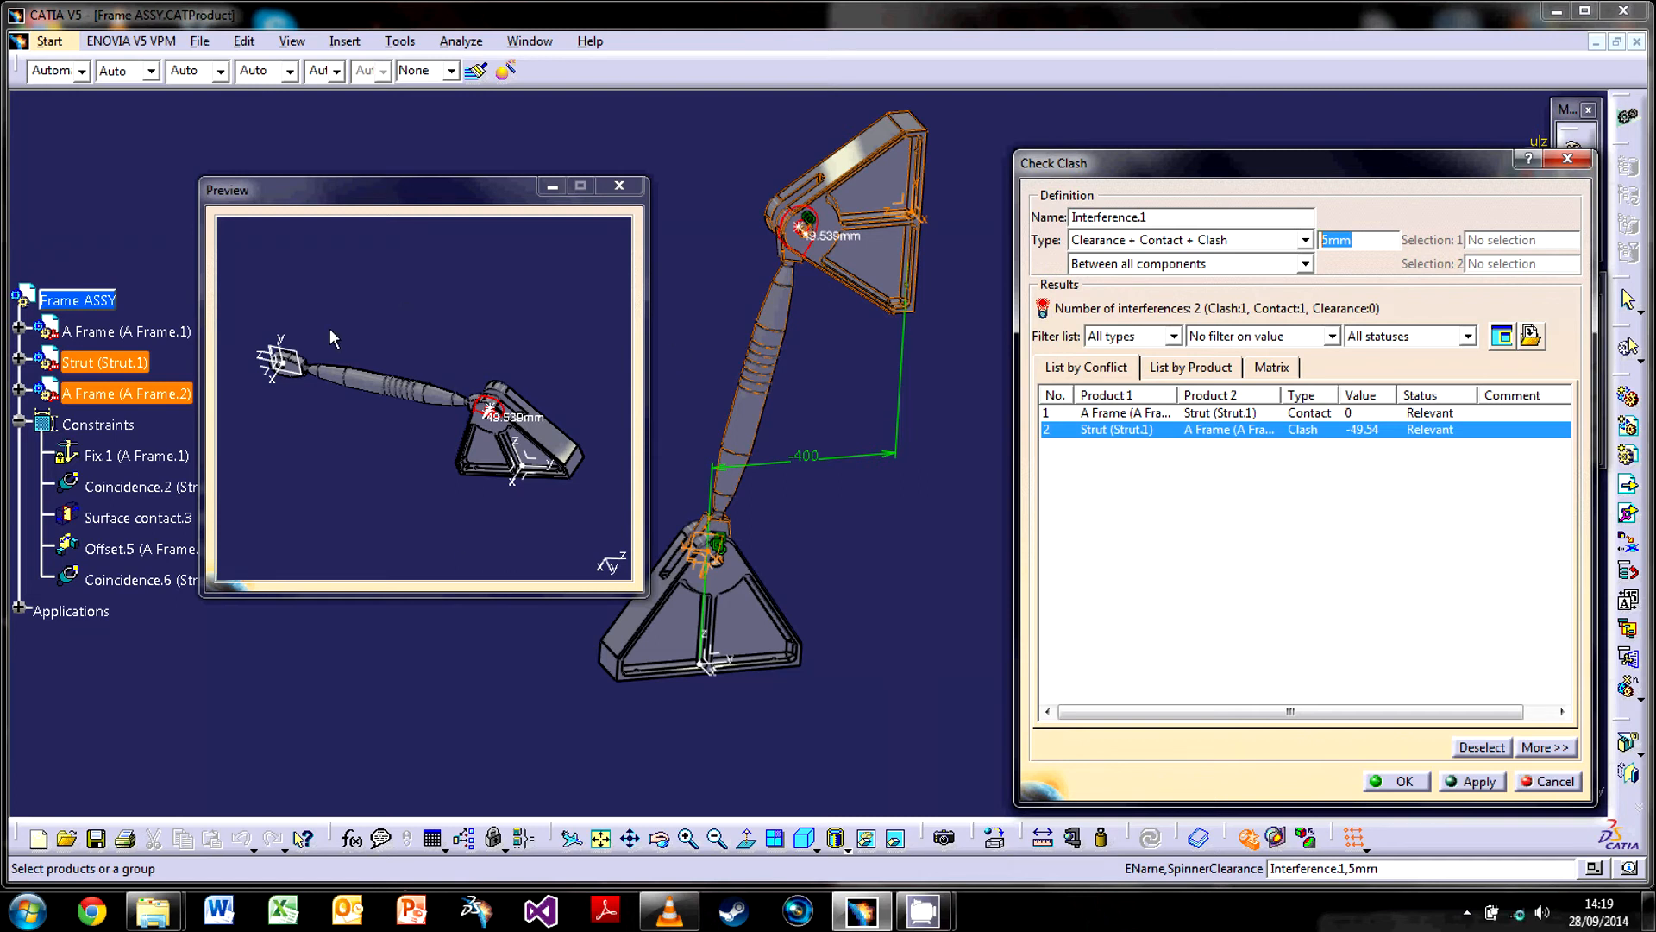
click(1571, 783)
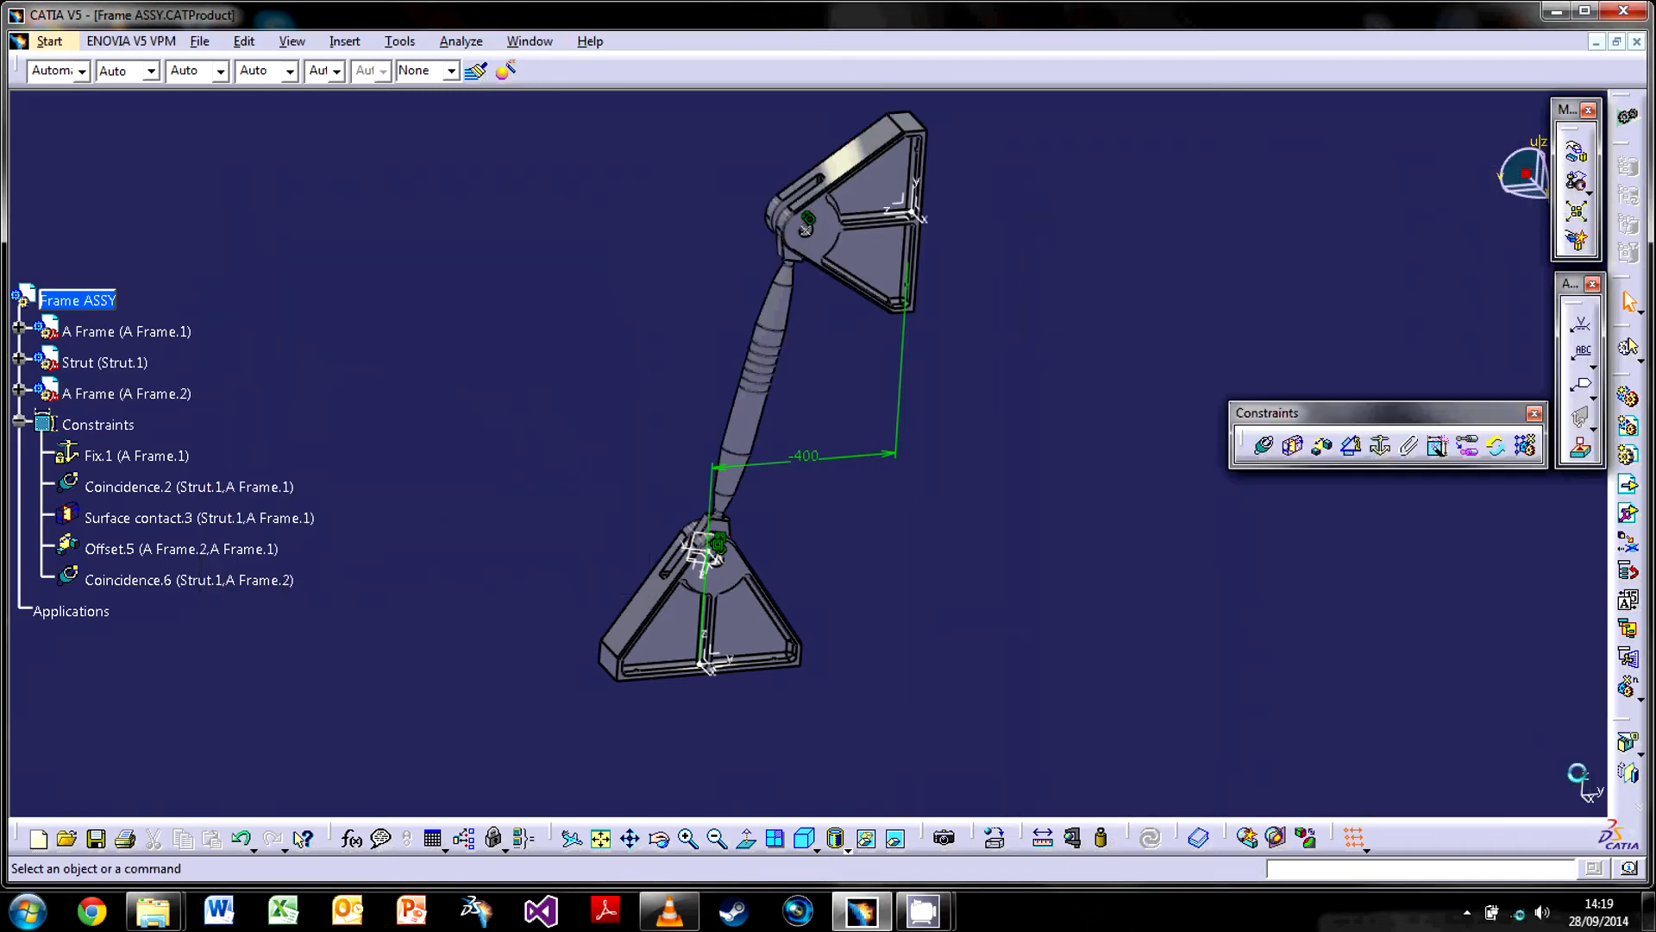
Hide all the assembly constraints of Frame ASSY
middle_drag(1065, 547, 966, 565)
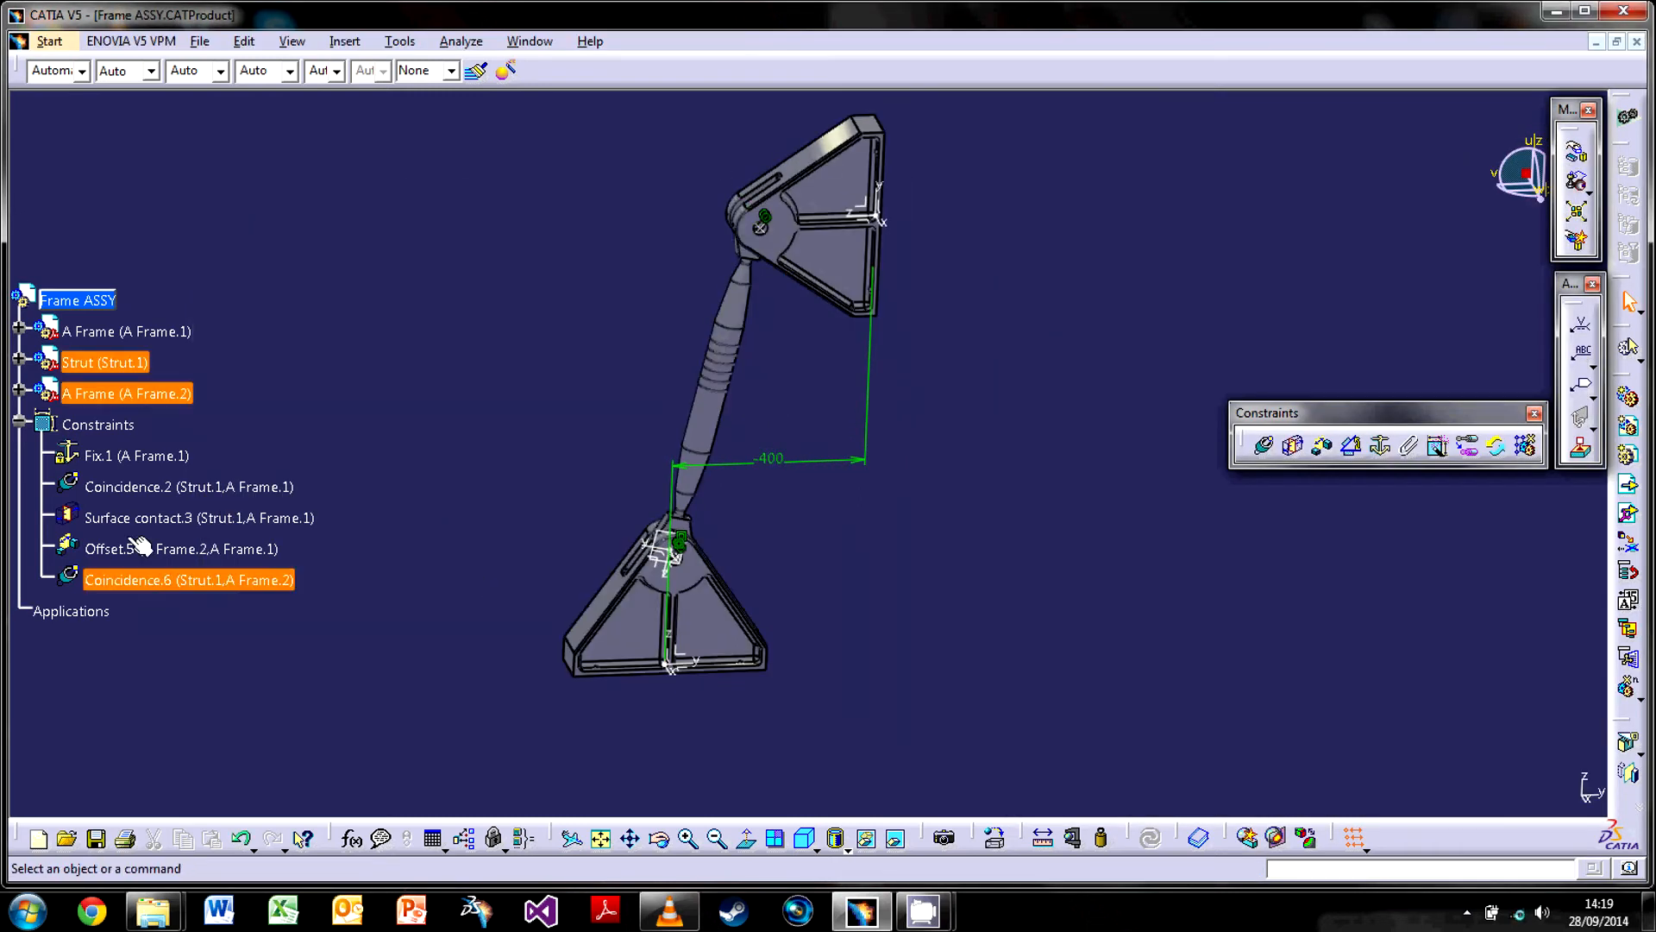
right_click(102, 425)
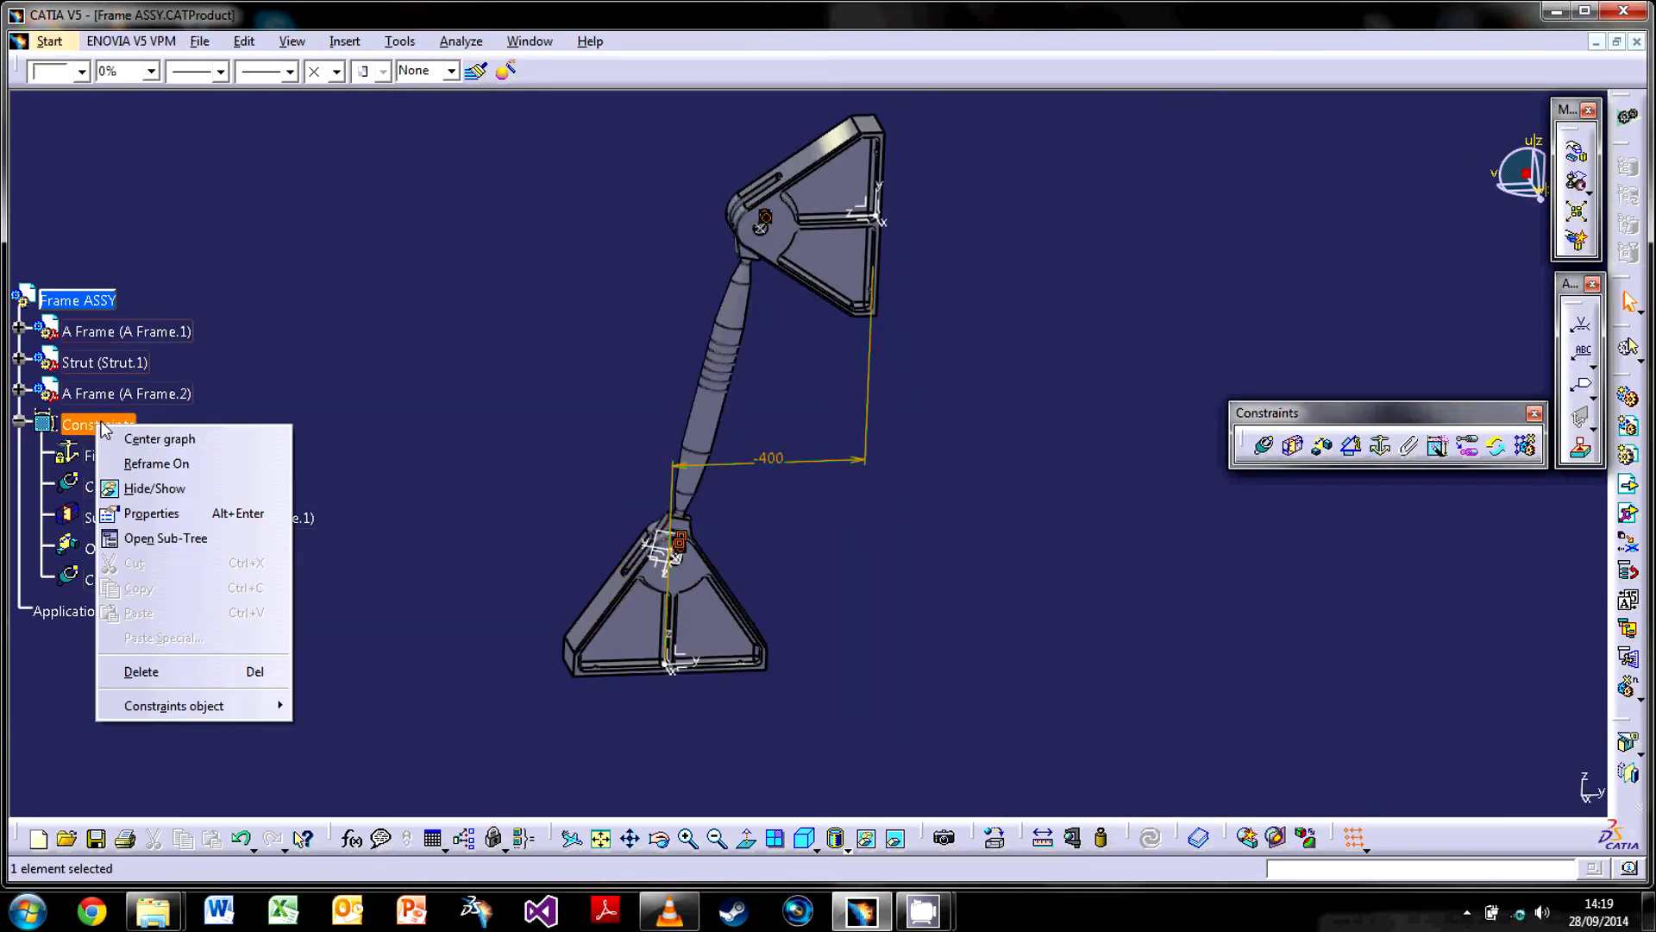
click(176, 490)
middle_drag(800, 499, 866, 574)
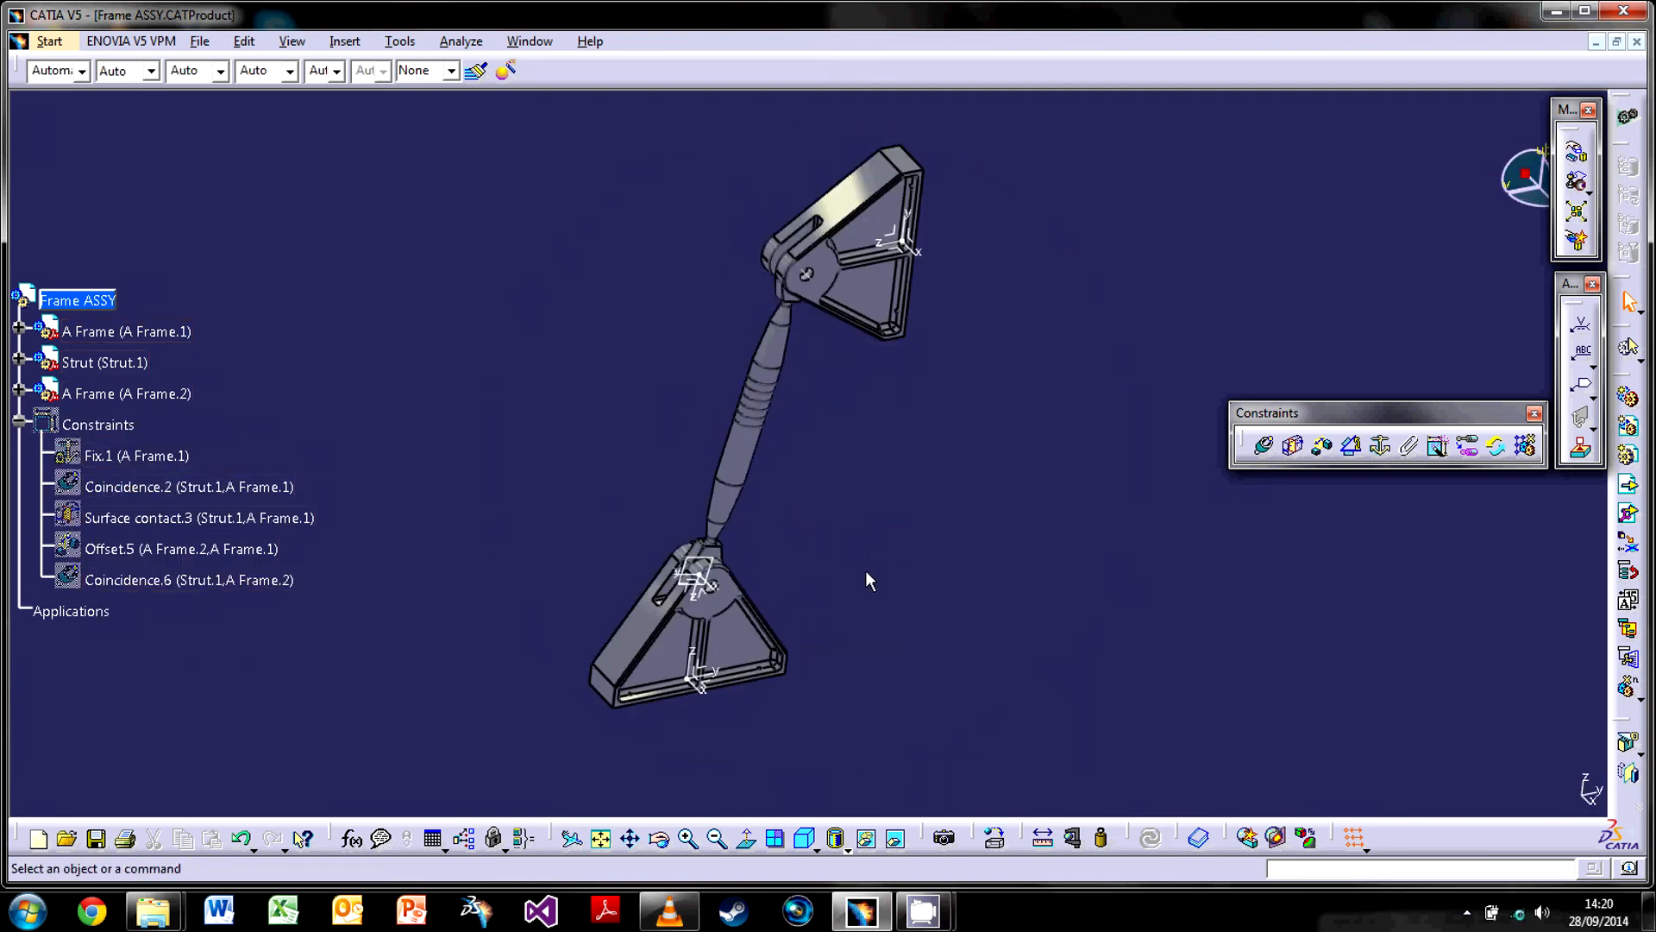
Create a section through the whole assembly and tile the assembly and section windows vertically
click(1278, 842)
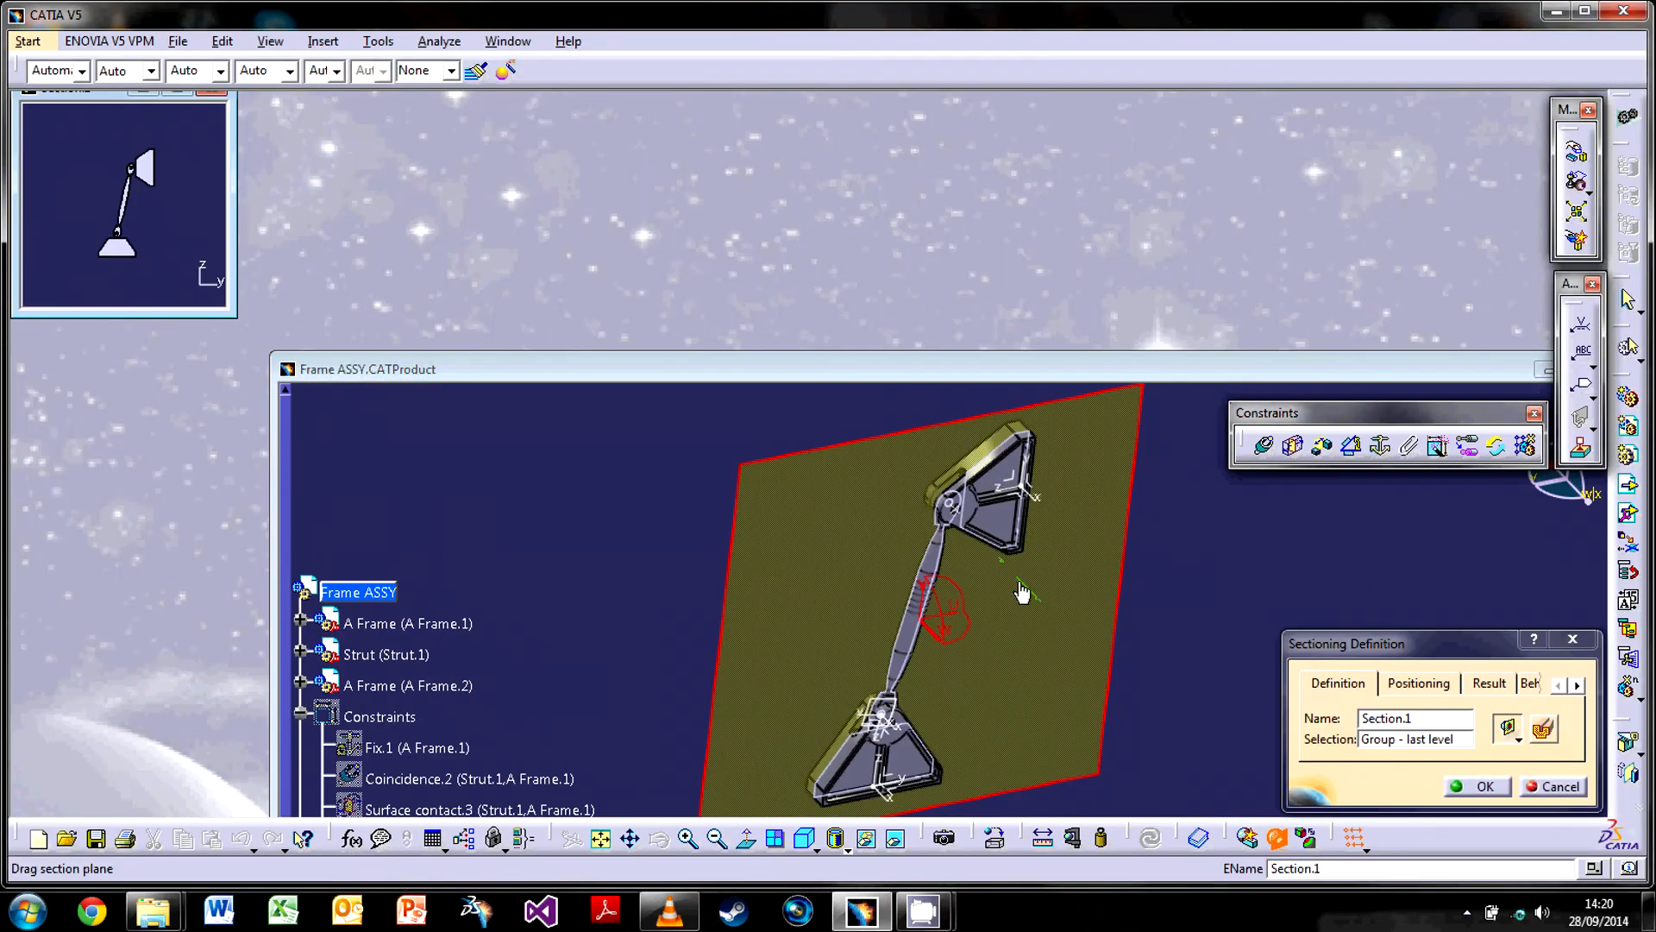
drag(1076, 368, 1010, 215)
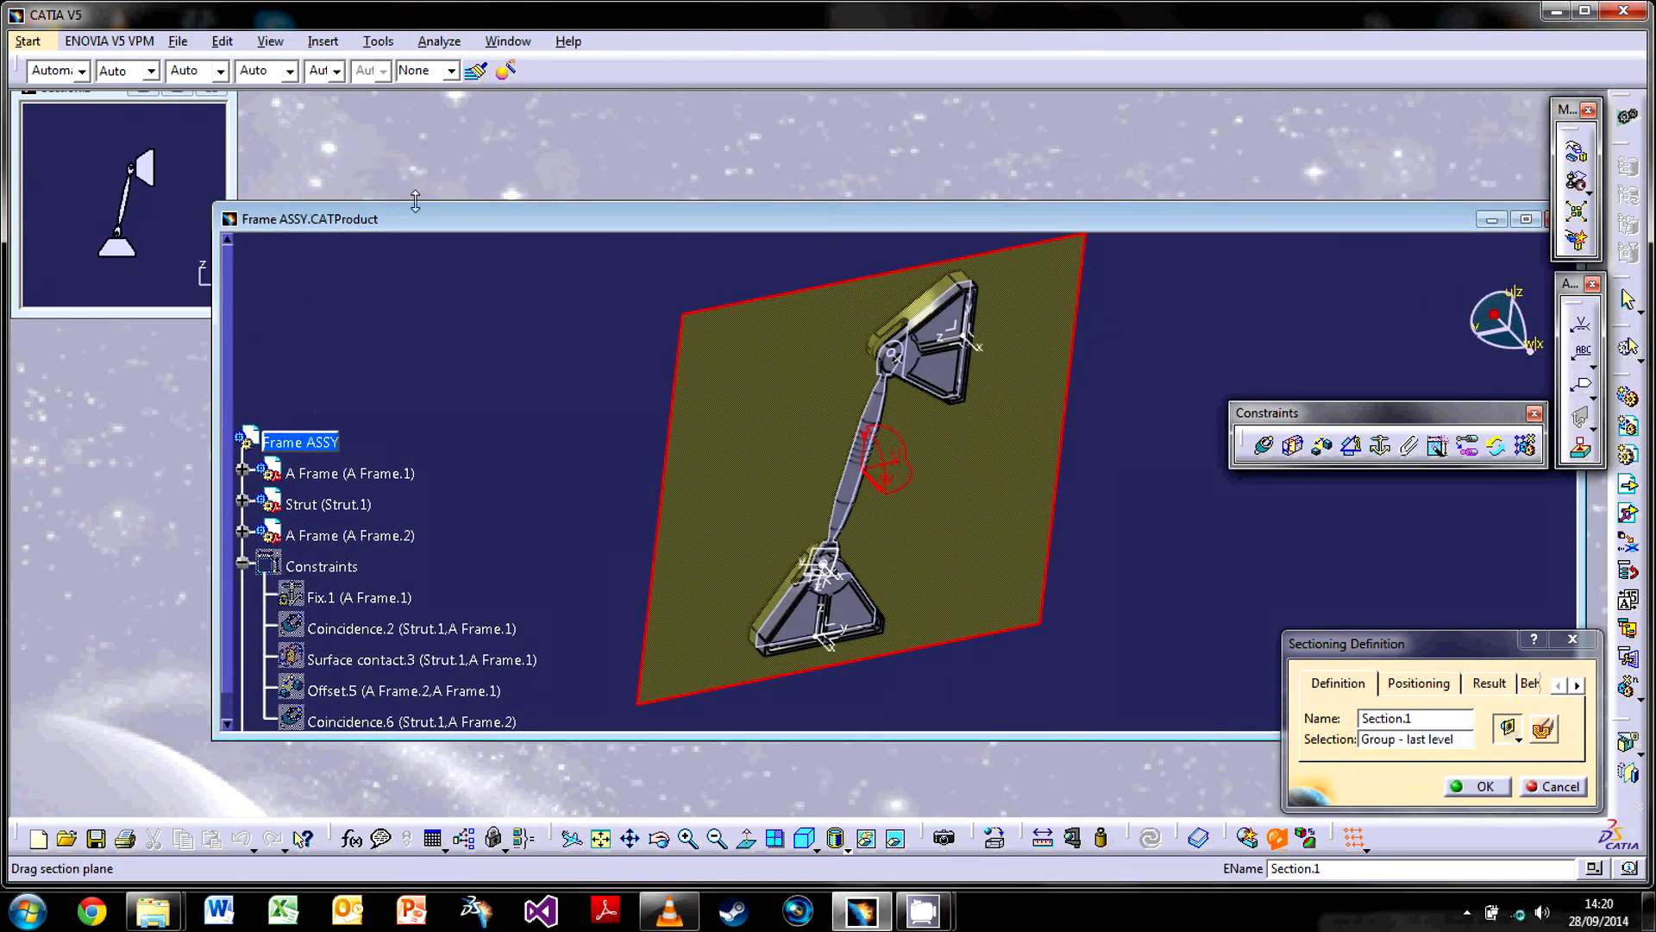
click(508, 41)
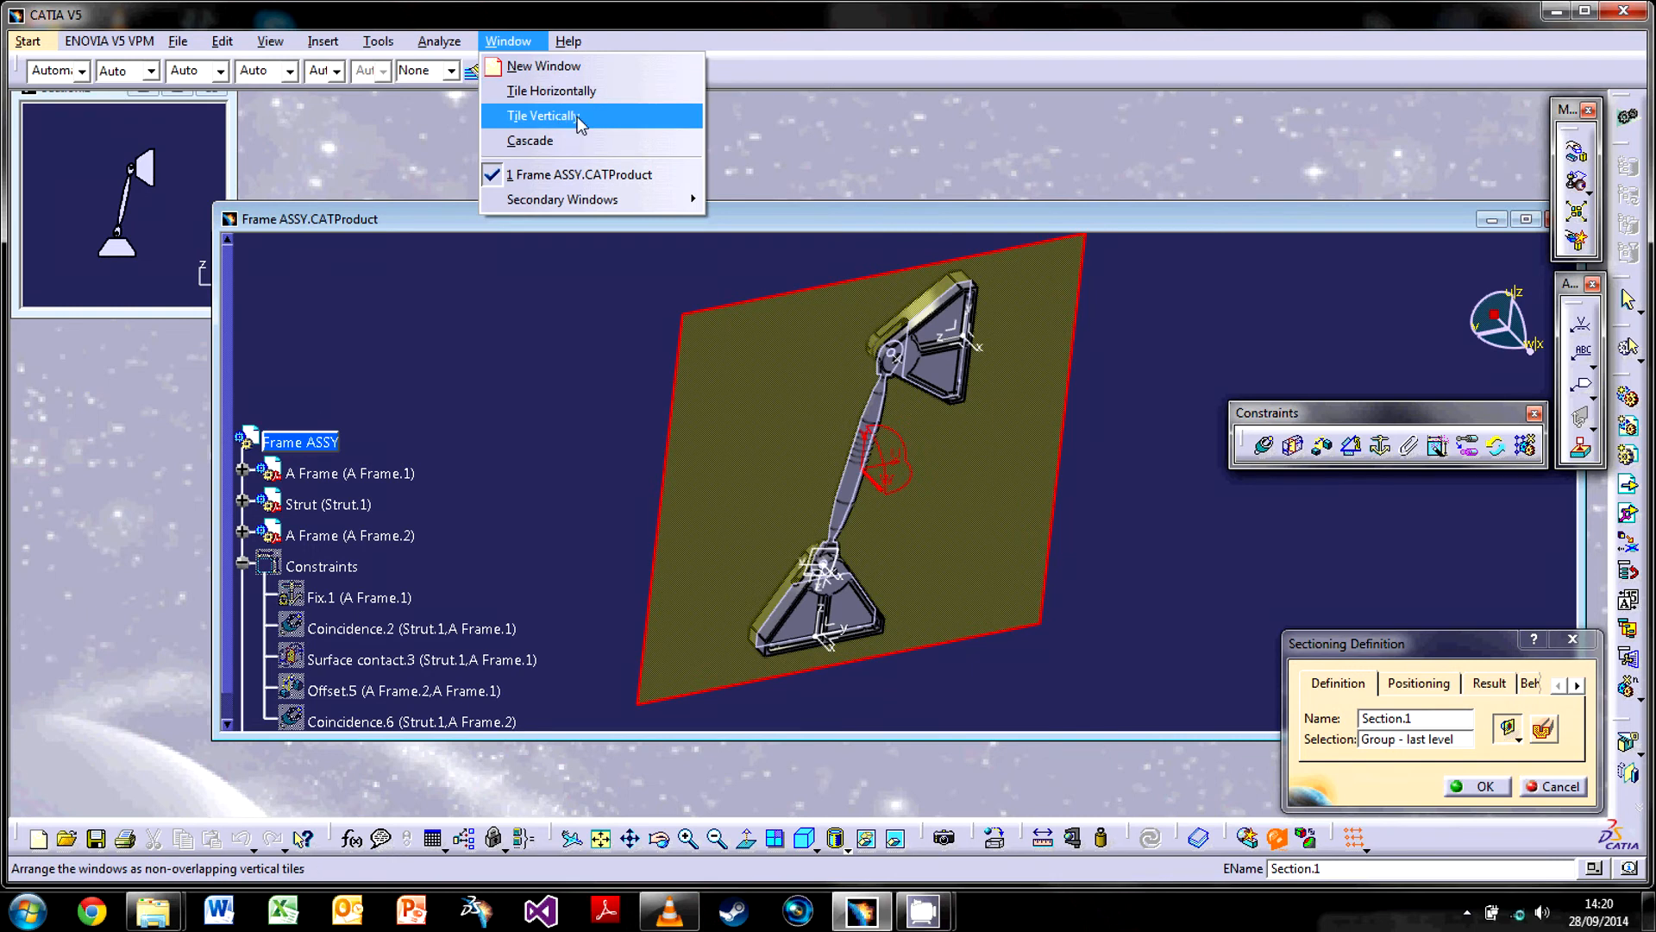
click(579, 119)
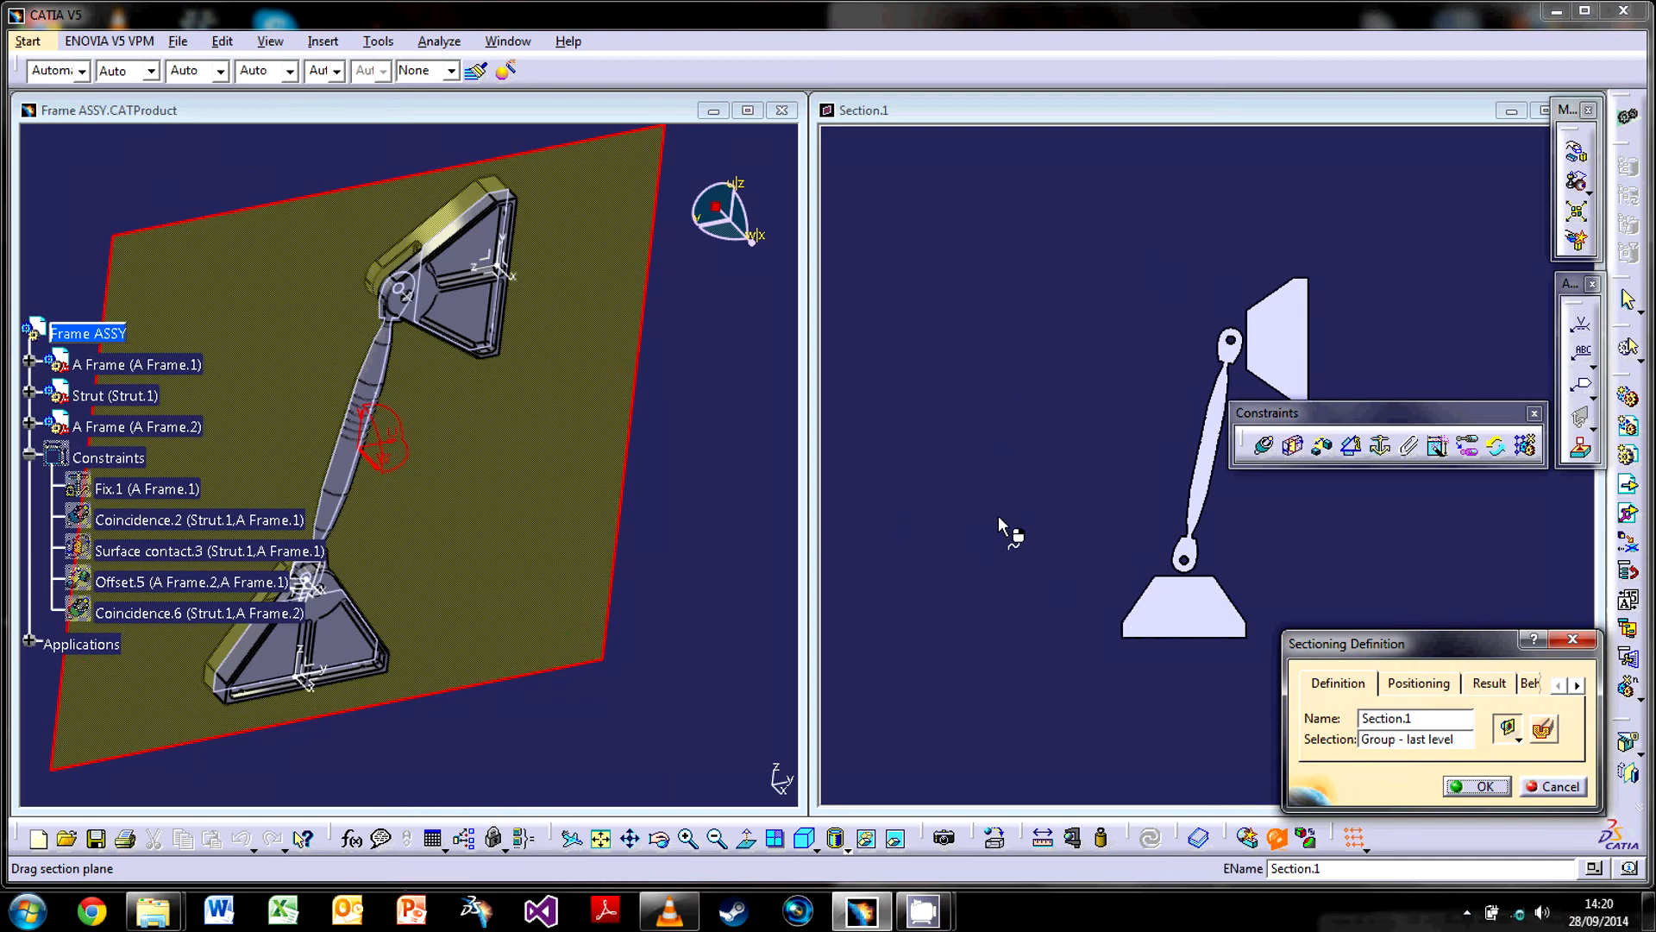
Compare the assembly with its section view and rotate the section plane slightly by hand about the middle of the Strut
middle_drag(381, 710, 618, 497)
middle_drag(414, 488, 441, 352)
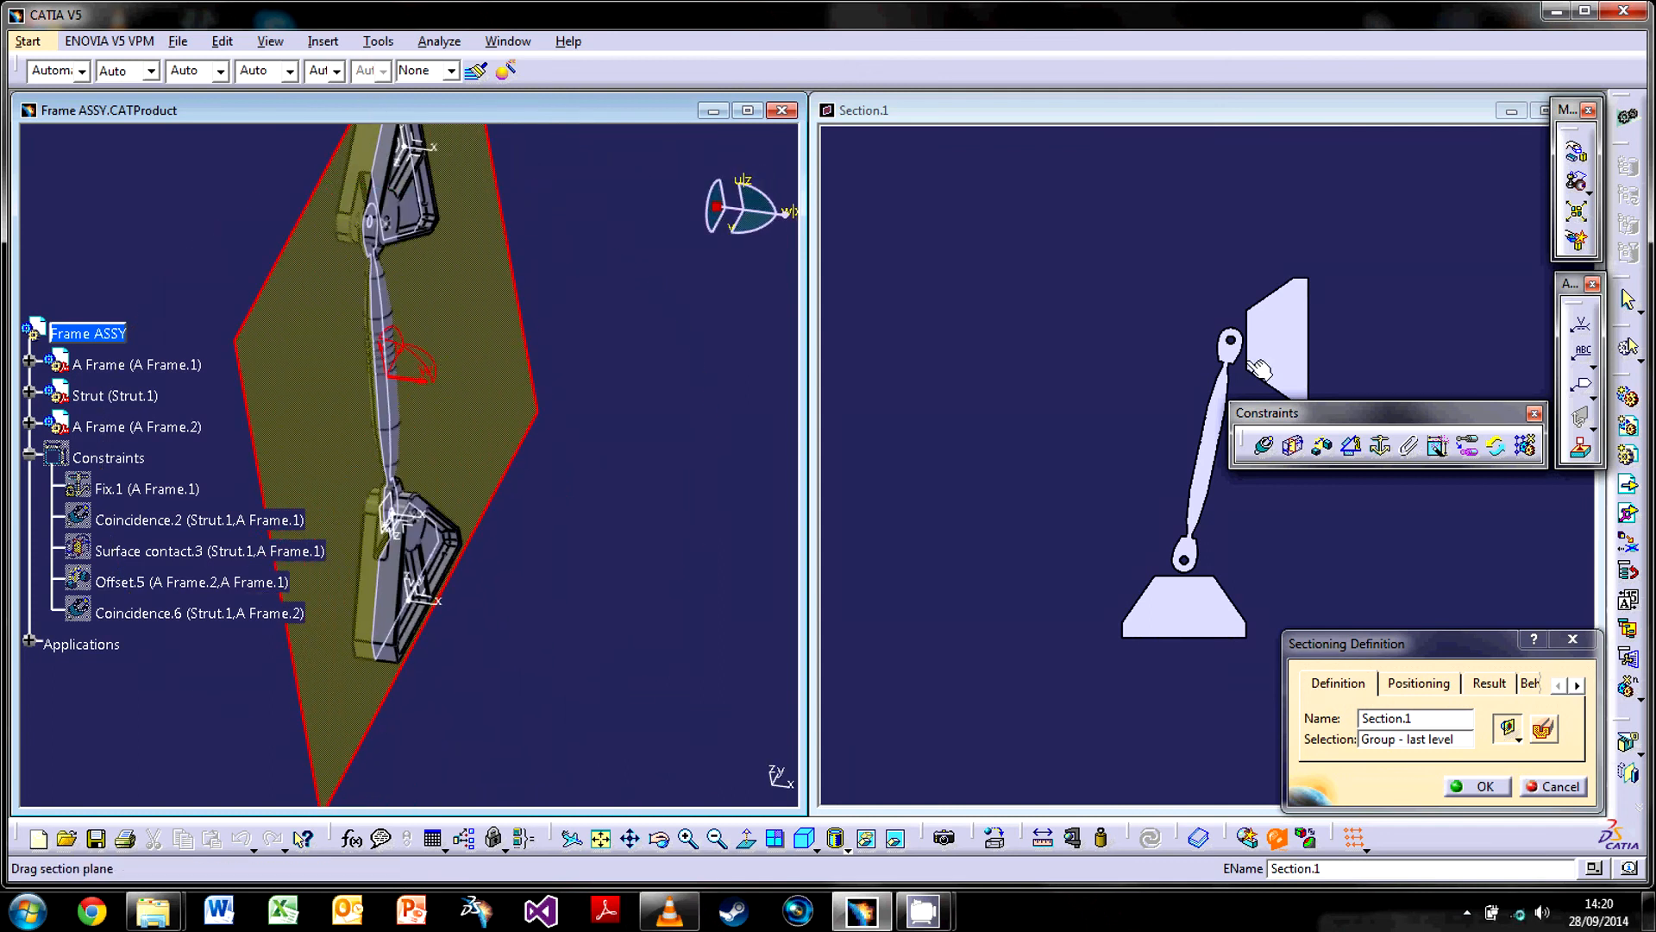
middle_drag(1090, 447, 1006, 406)
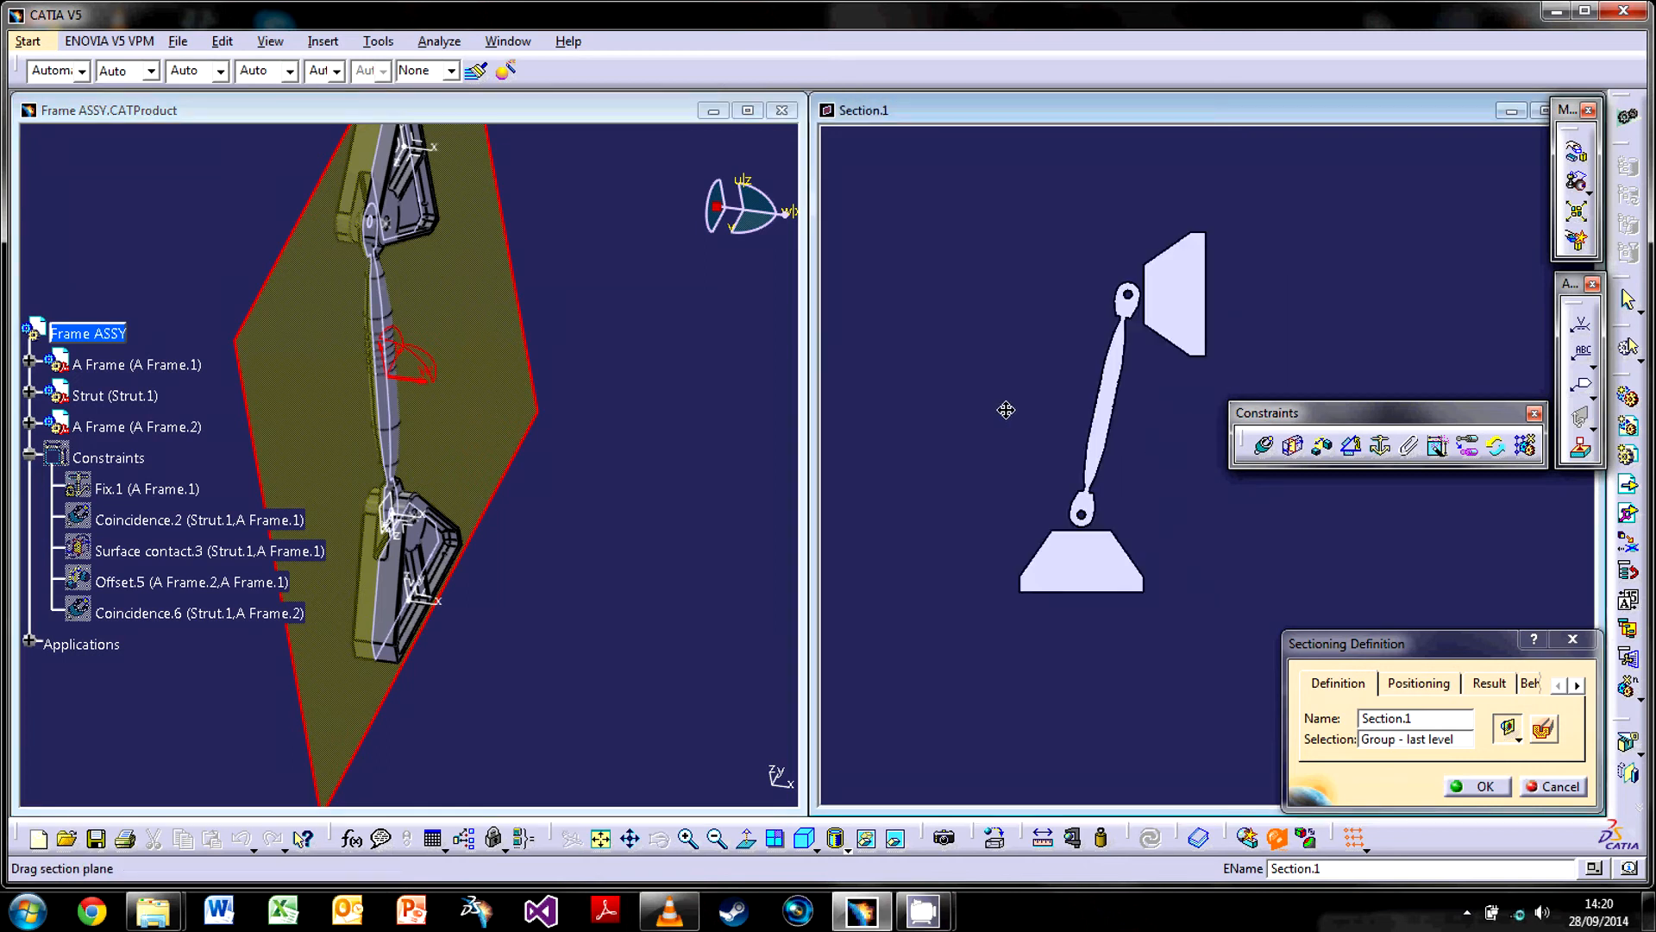
middle_drag(1099, 276, 1021, 132)
middle_drag(994, 411, 1089, 441)
middle_drag(1095, 345, 1046, 640)
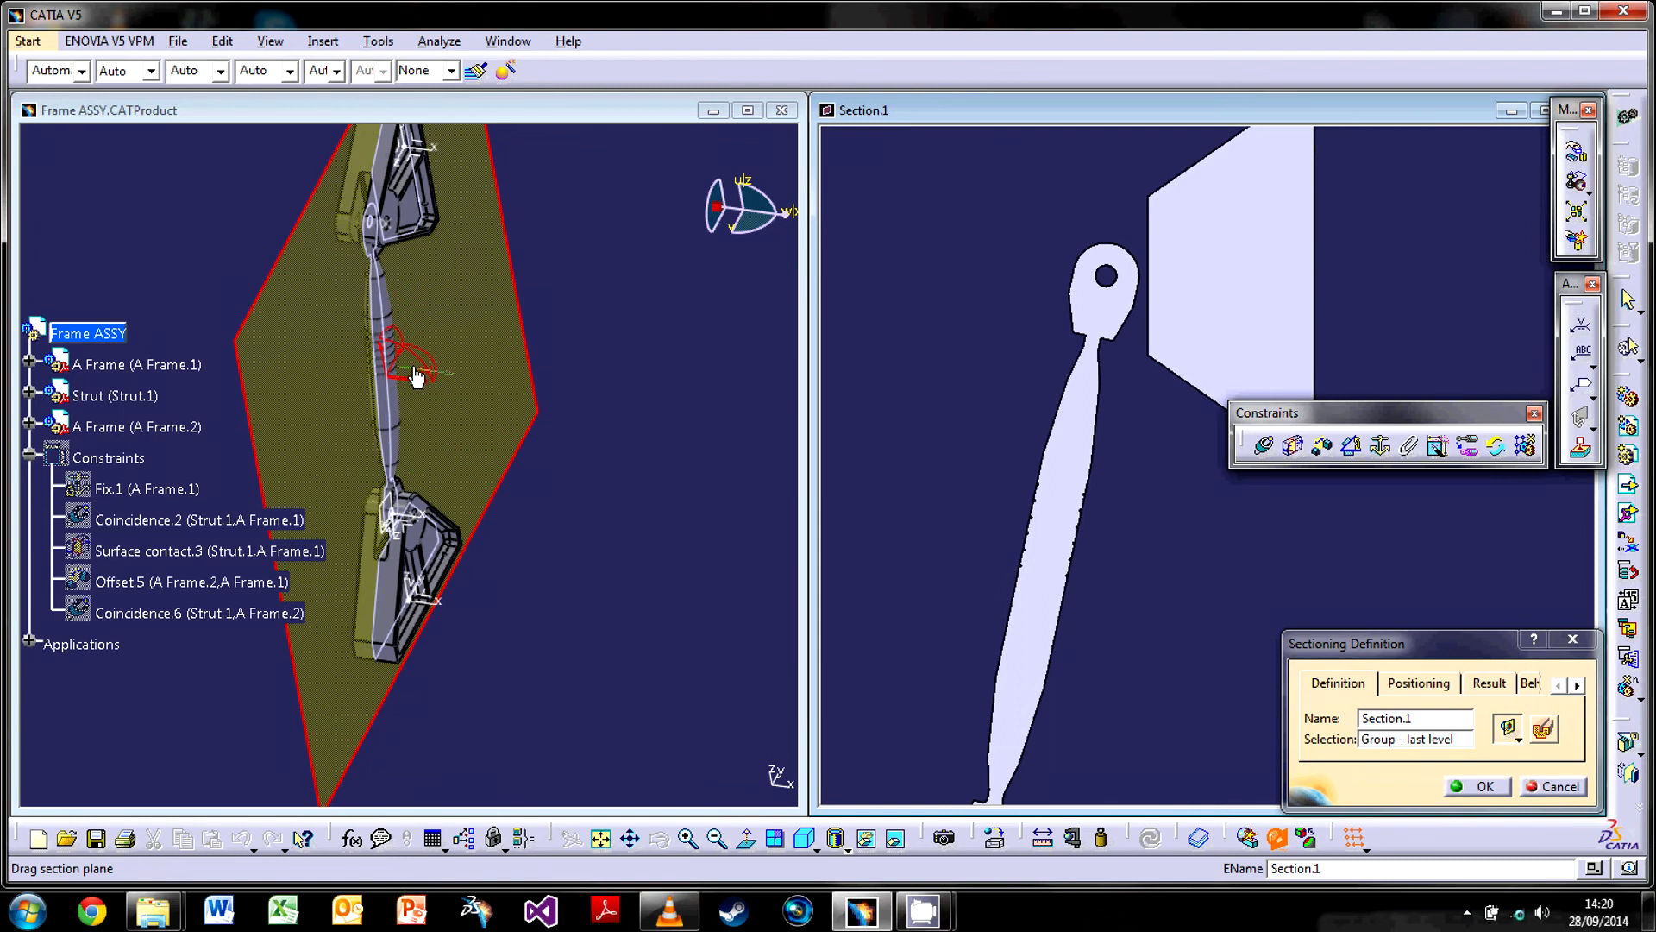
drag(411, 377, 426, 359)
drag(434, 366, 397, 376)
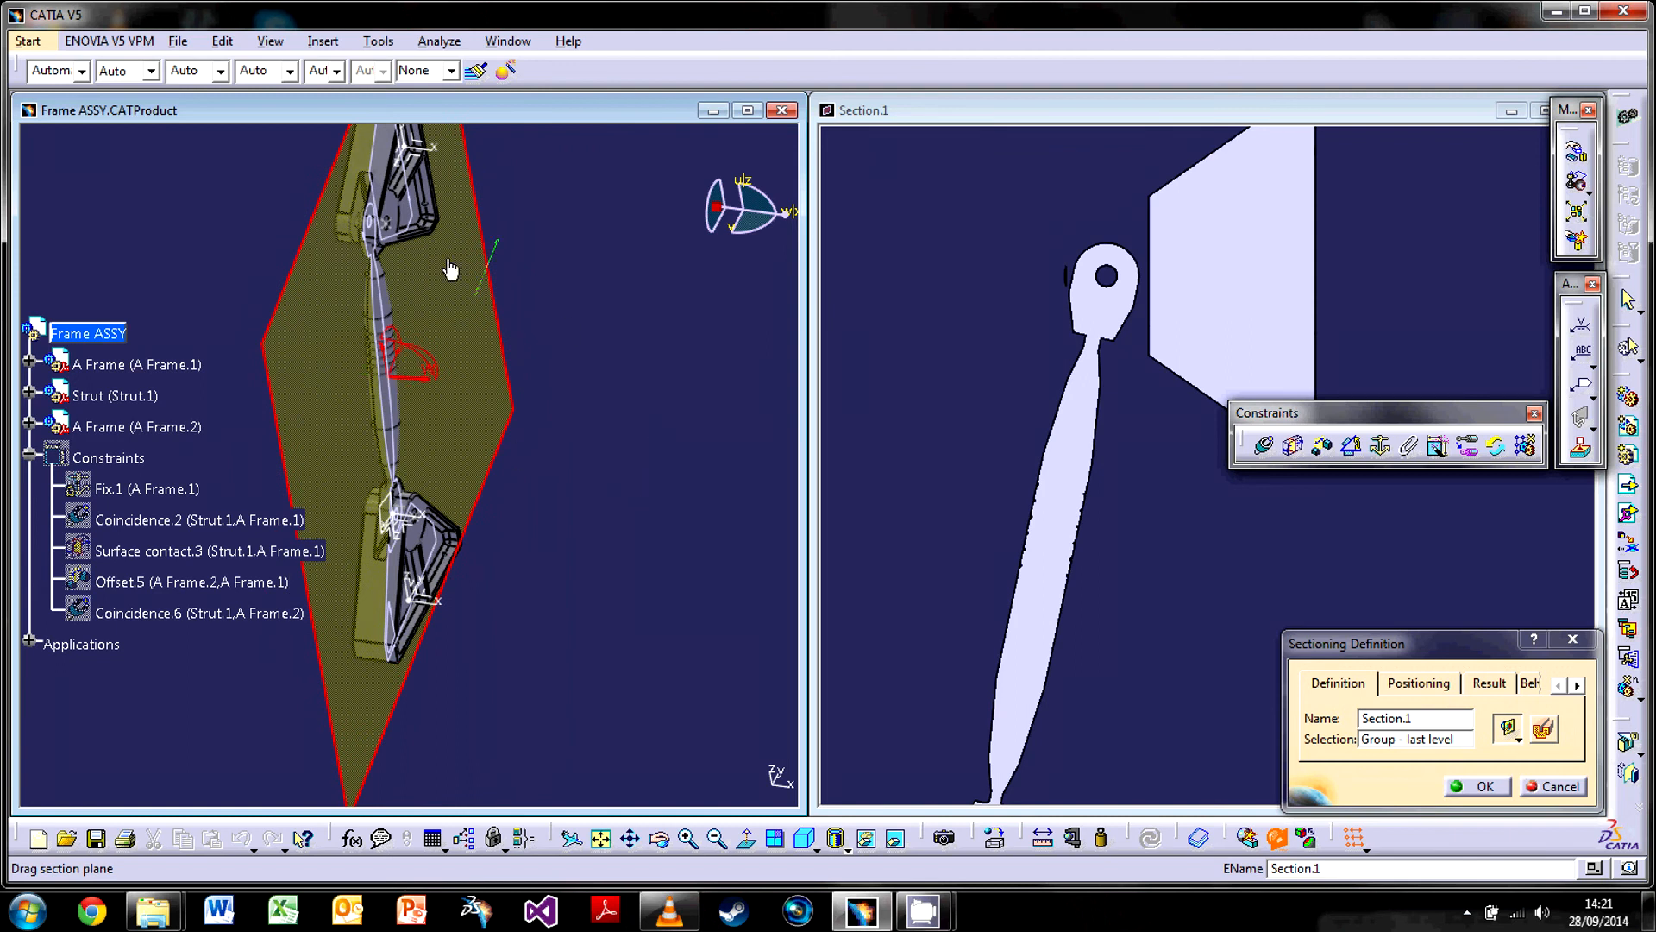
Activate the section's volume cut and maximize the assembly window to examine the cut Strut and A Frames
click(1542, 732)
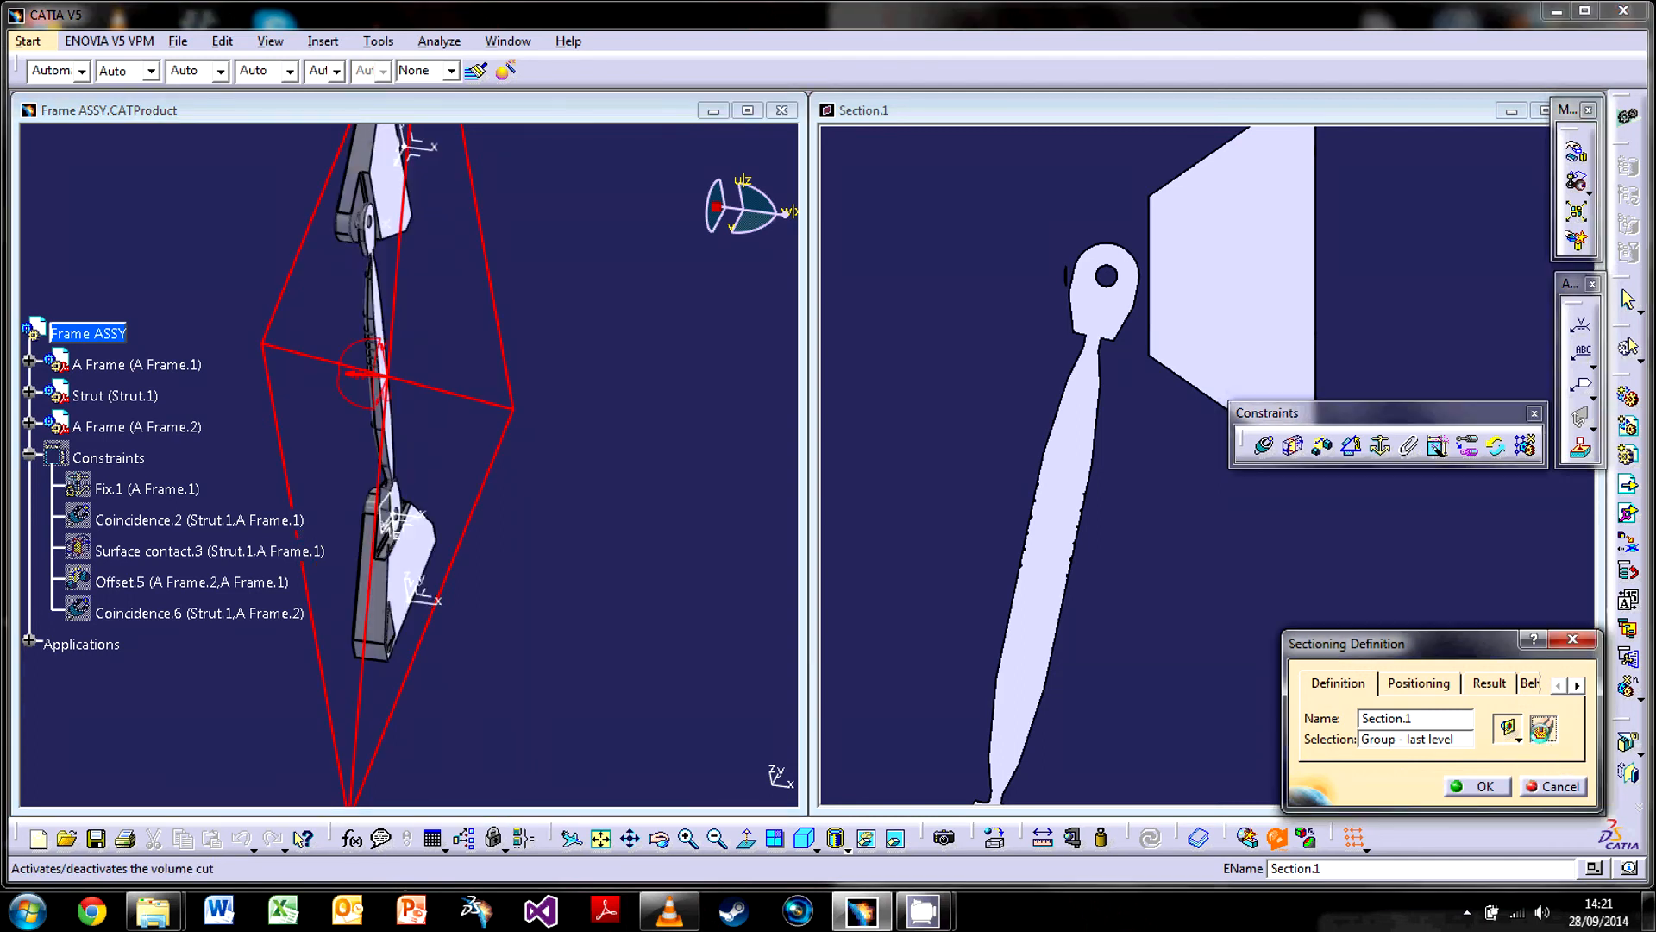
middle_drag(525, 559, 633, 557)
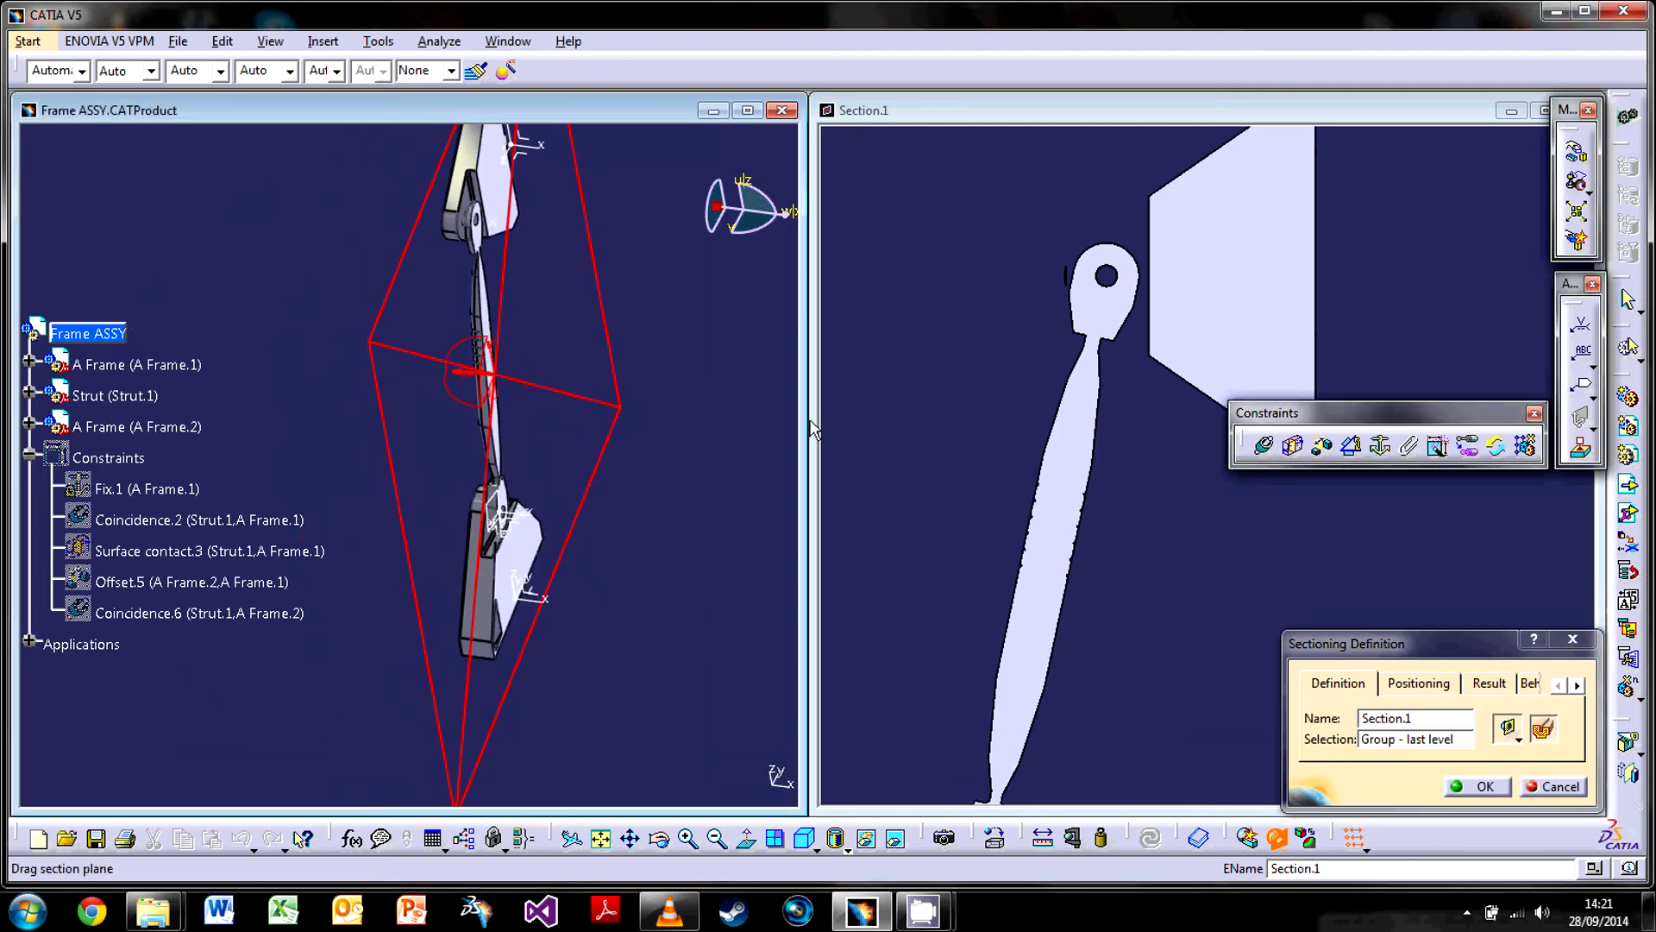
click(748, 111)
middle_drag(966, 547, 909, 469)
middle_drag(872, 326, 669, 543)
drag(742, 402, 731, 403)
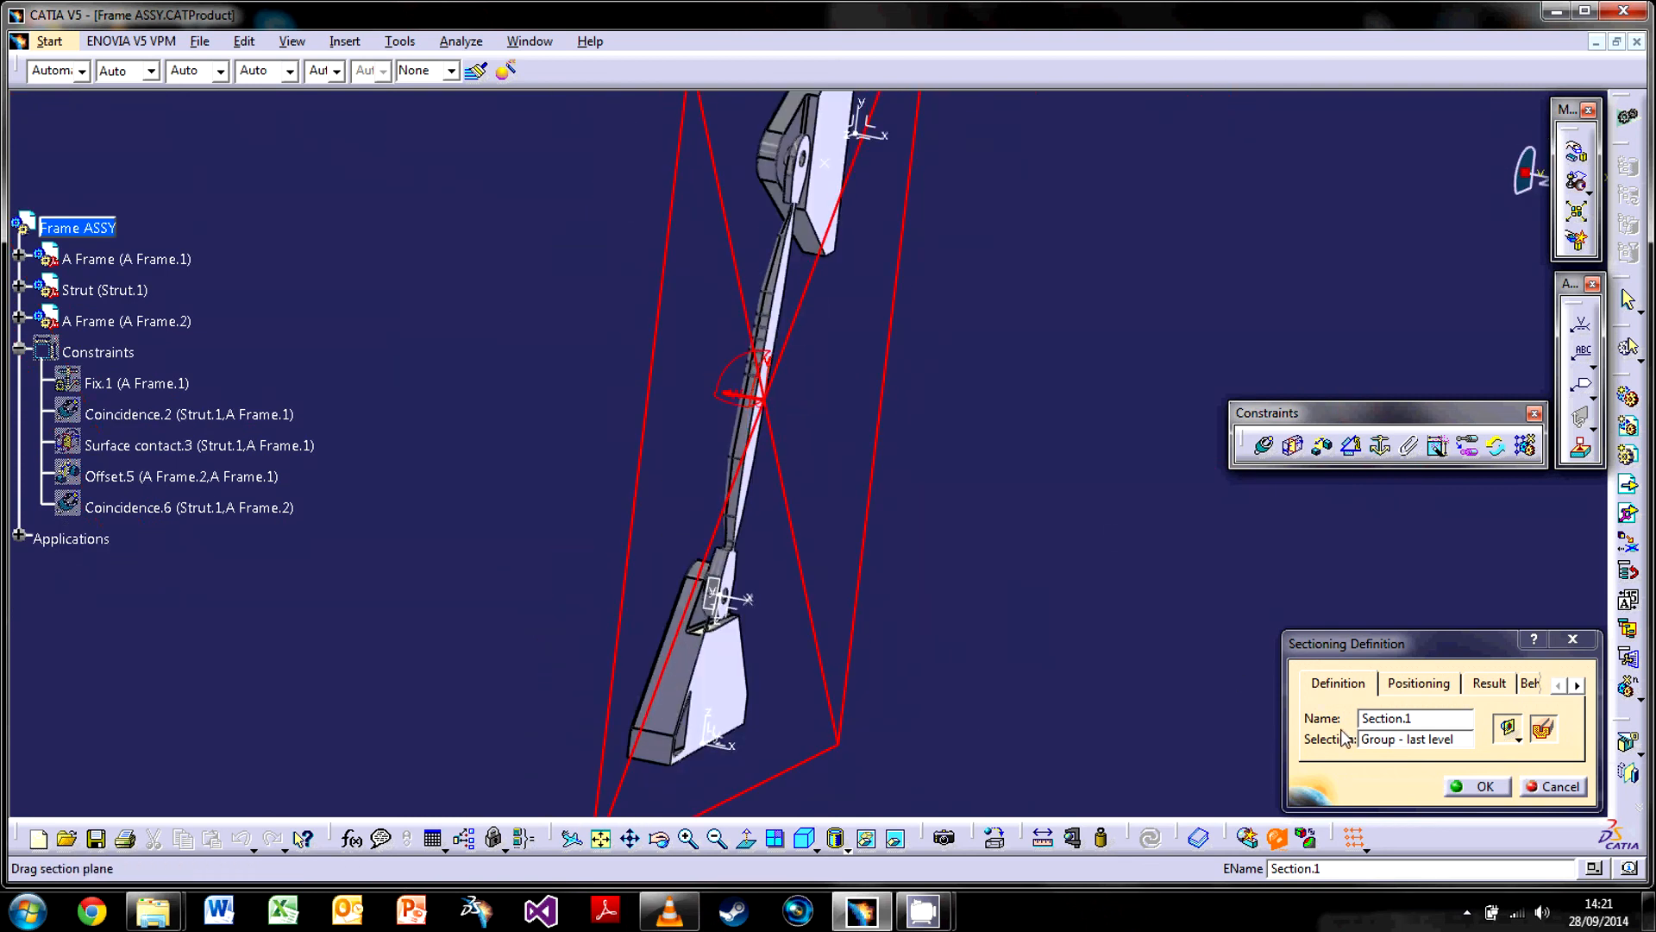
middle_drag(825, 609, 694, 259)
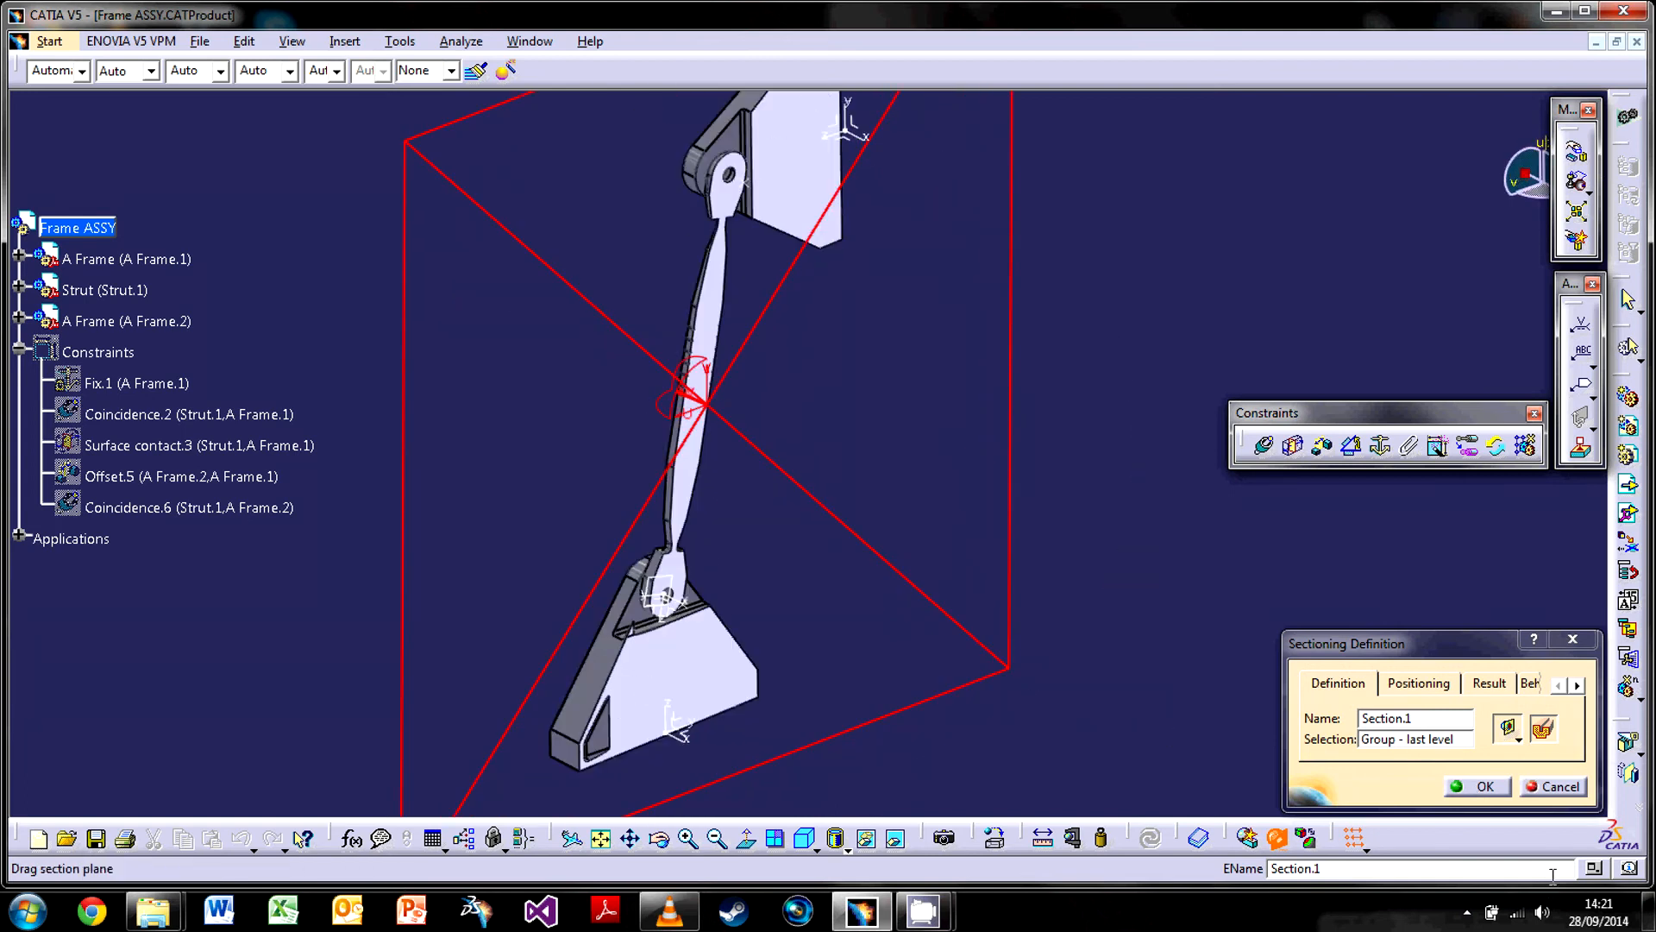
Close the section definition and select Section.1 under Applications and Sections in the specification tree
key(Escape)
middle_drag(842, 671, 687, 636)
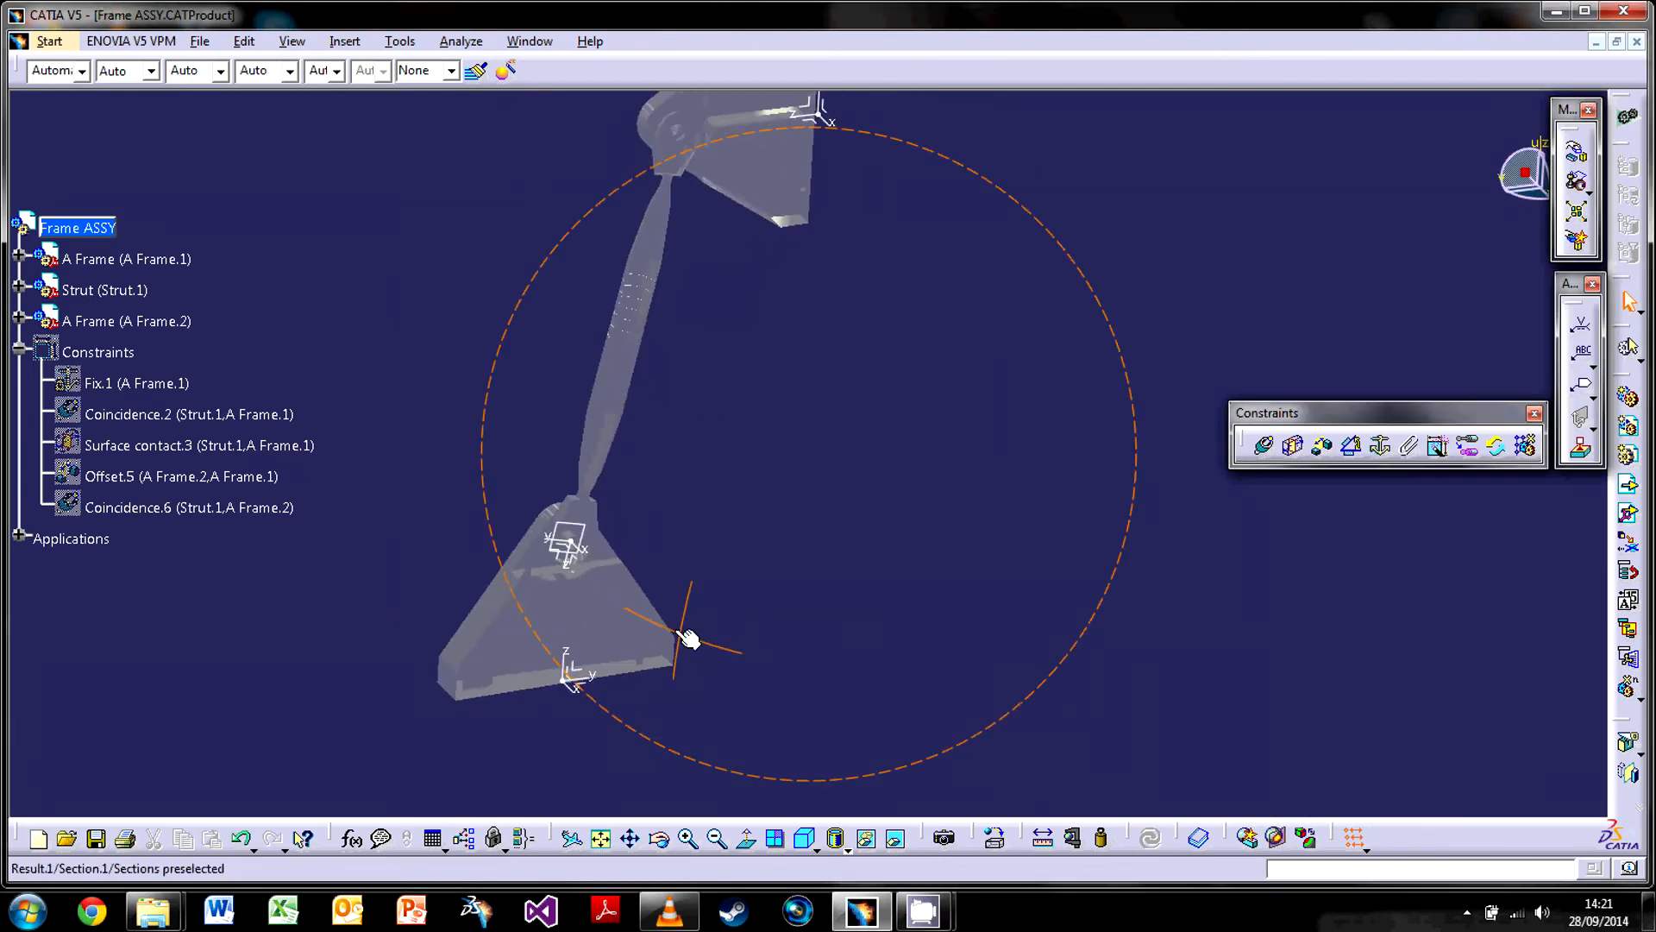
middle_drag(762, 481, 747, 552)
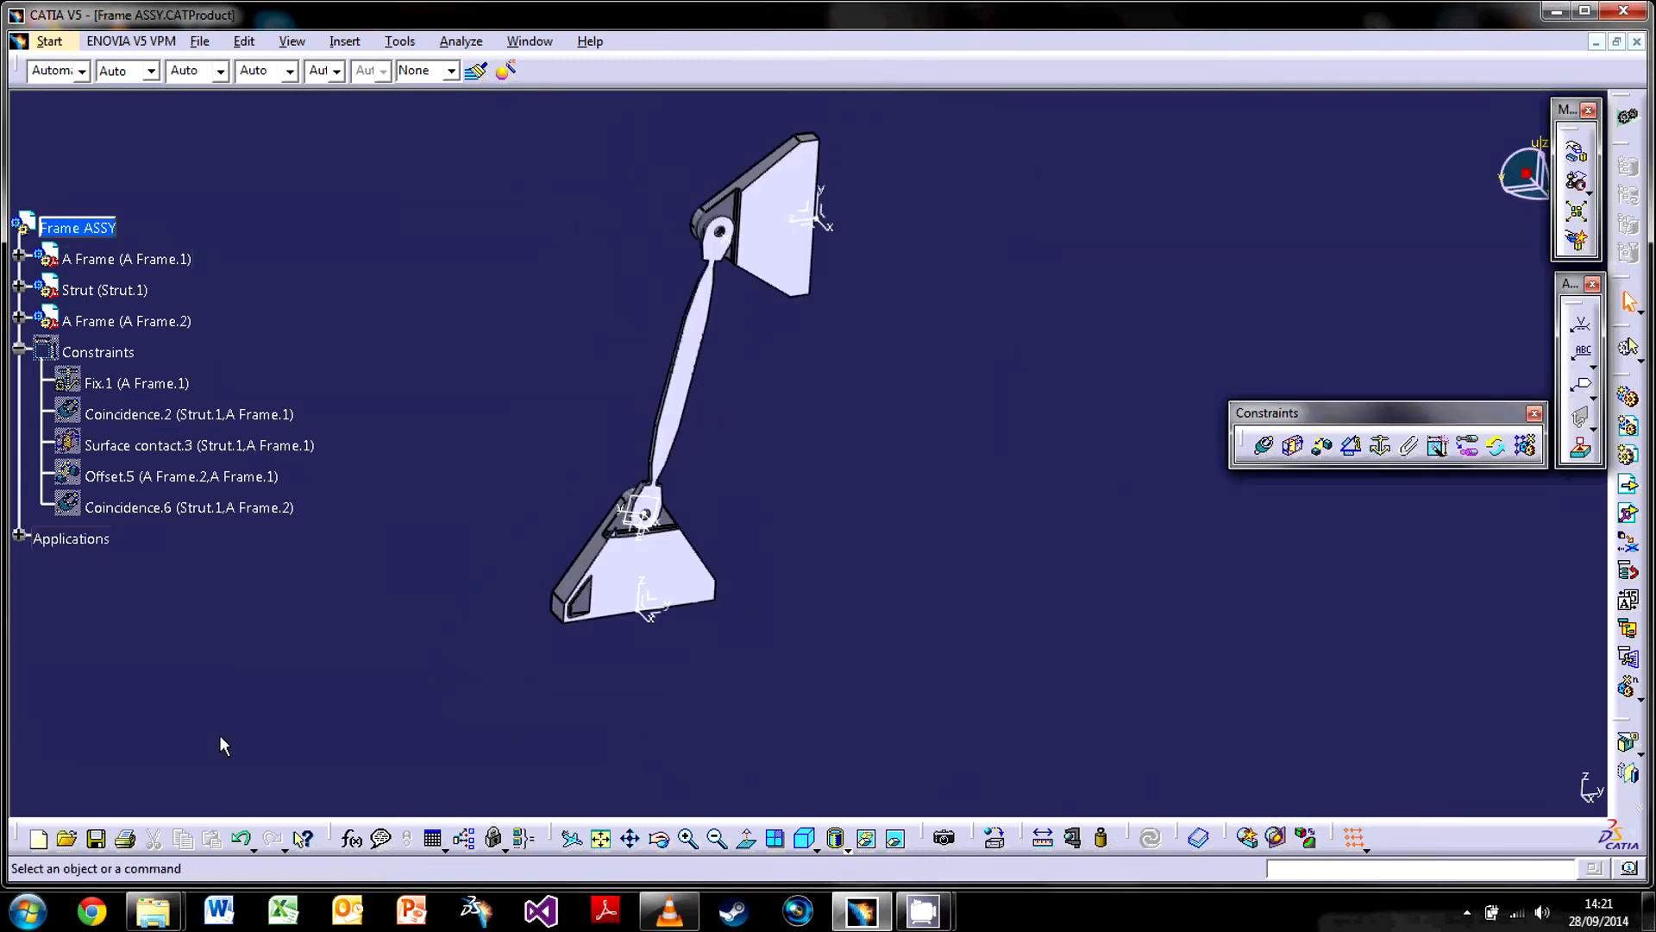
click(639, 589)
click(19, 536)
click(41, 566)
click(131, 600)
click(198, 602)
click(134, 600)
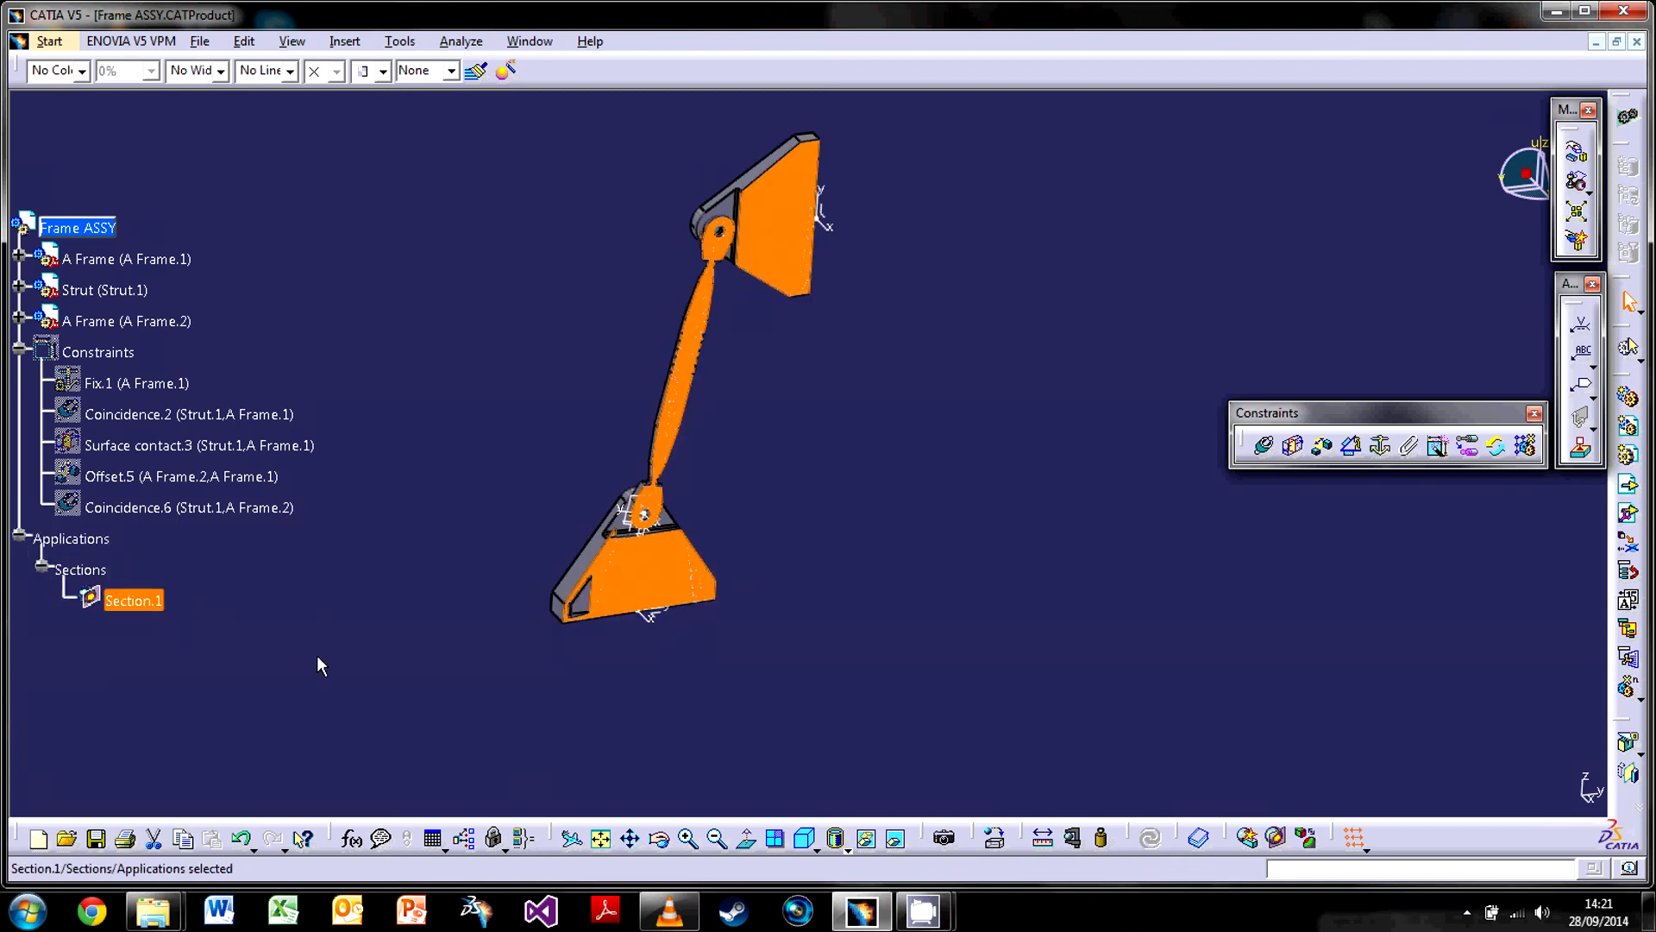
Hide both A Frames and the Strut so only the section surfaces are displayed
click(121, 259)
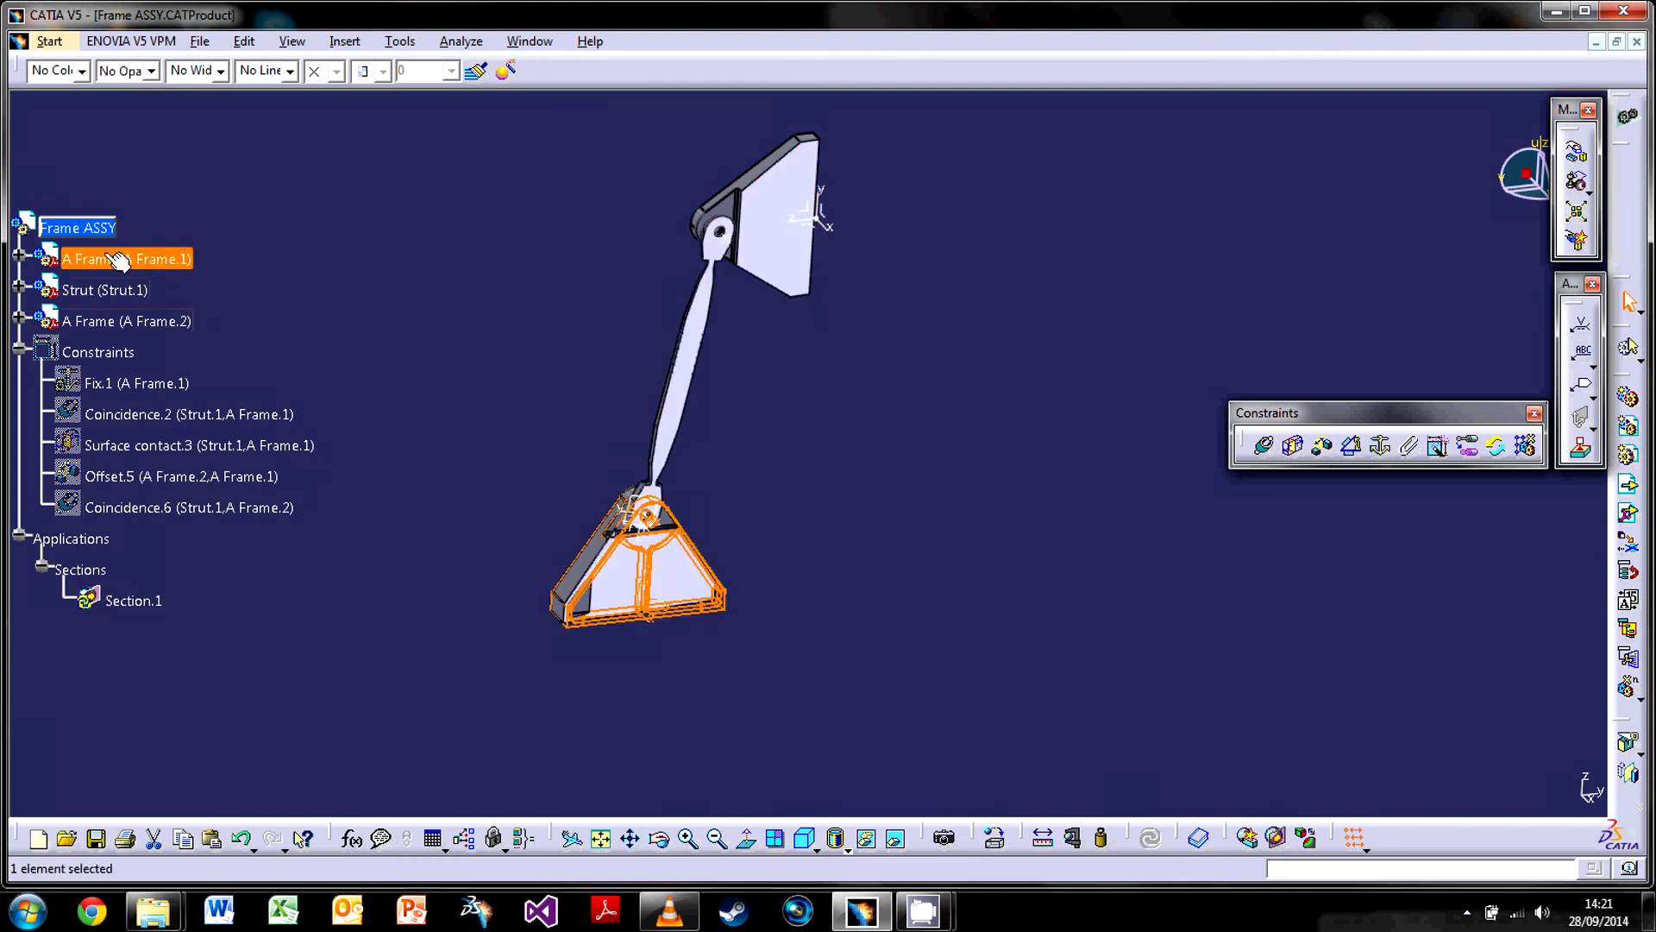
shift+click(129, 322)
right_click(131, 336)
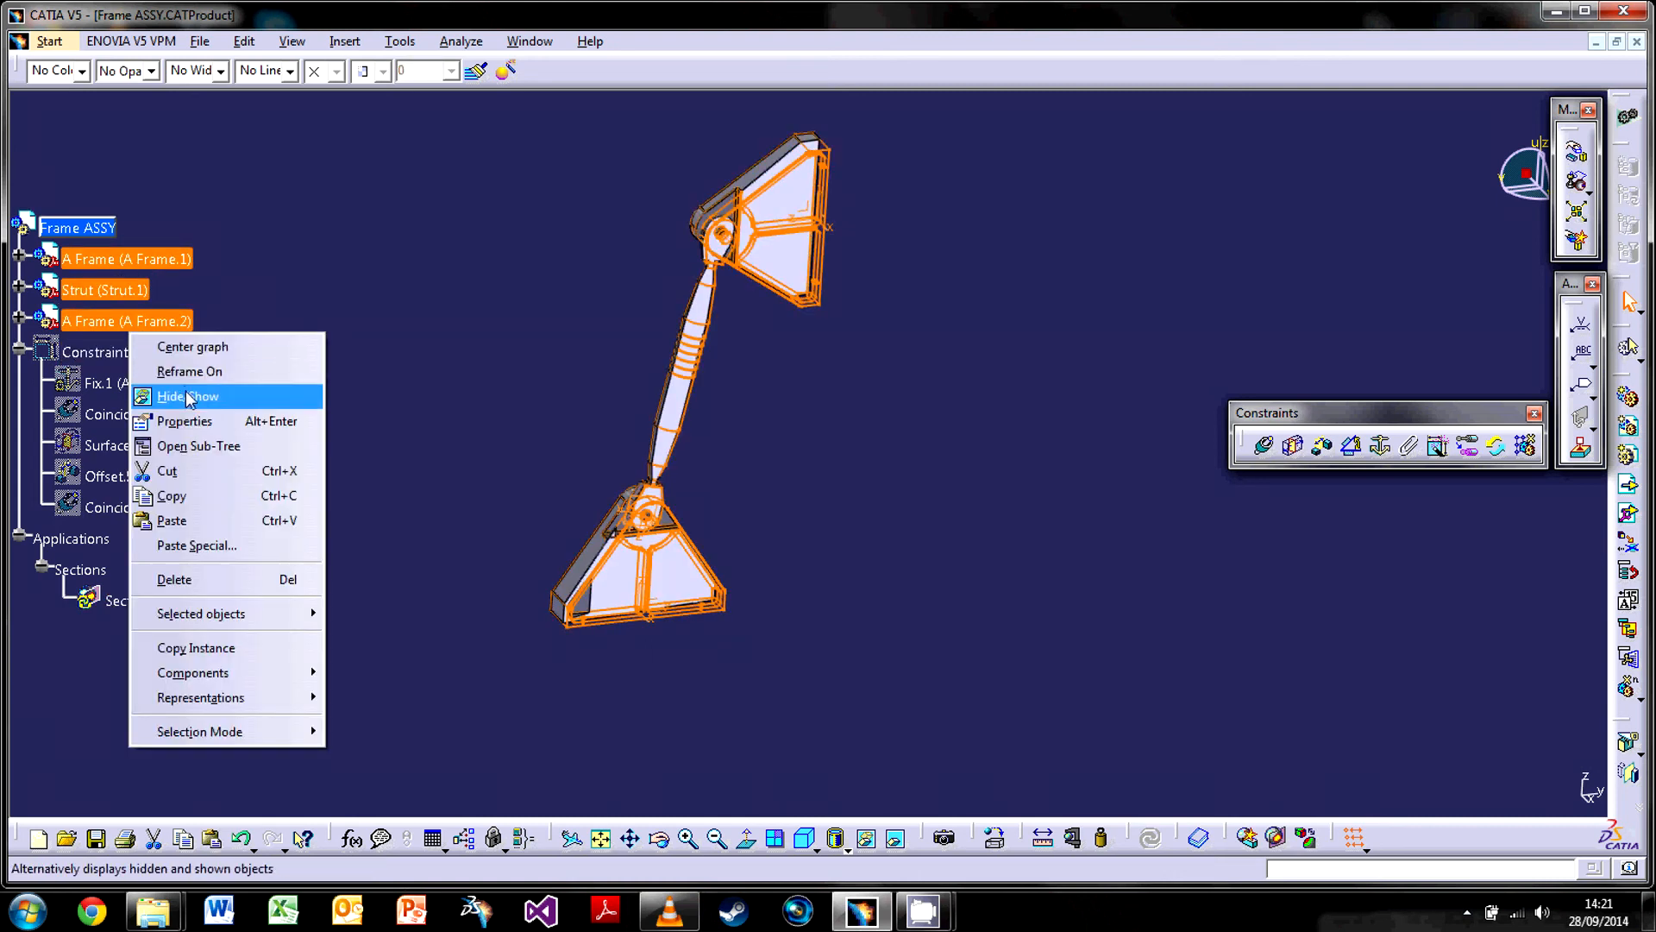
click(173, 392)
middle_drag(459, 327, 783, 323)
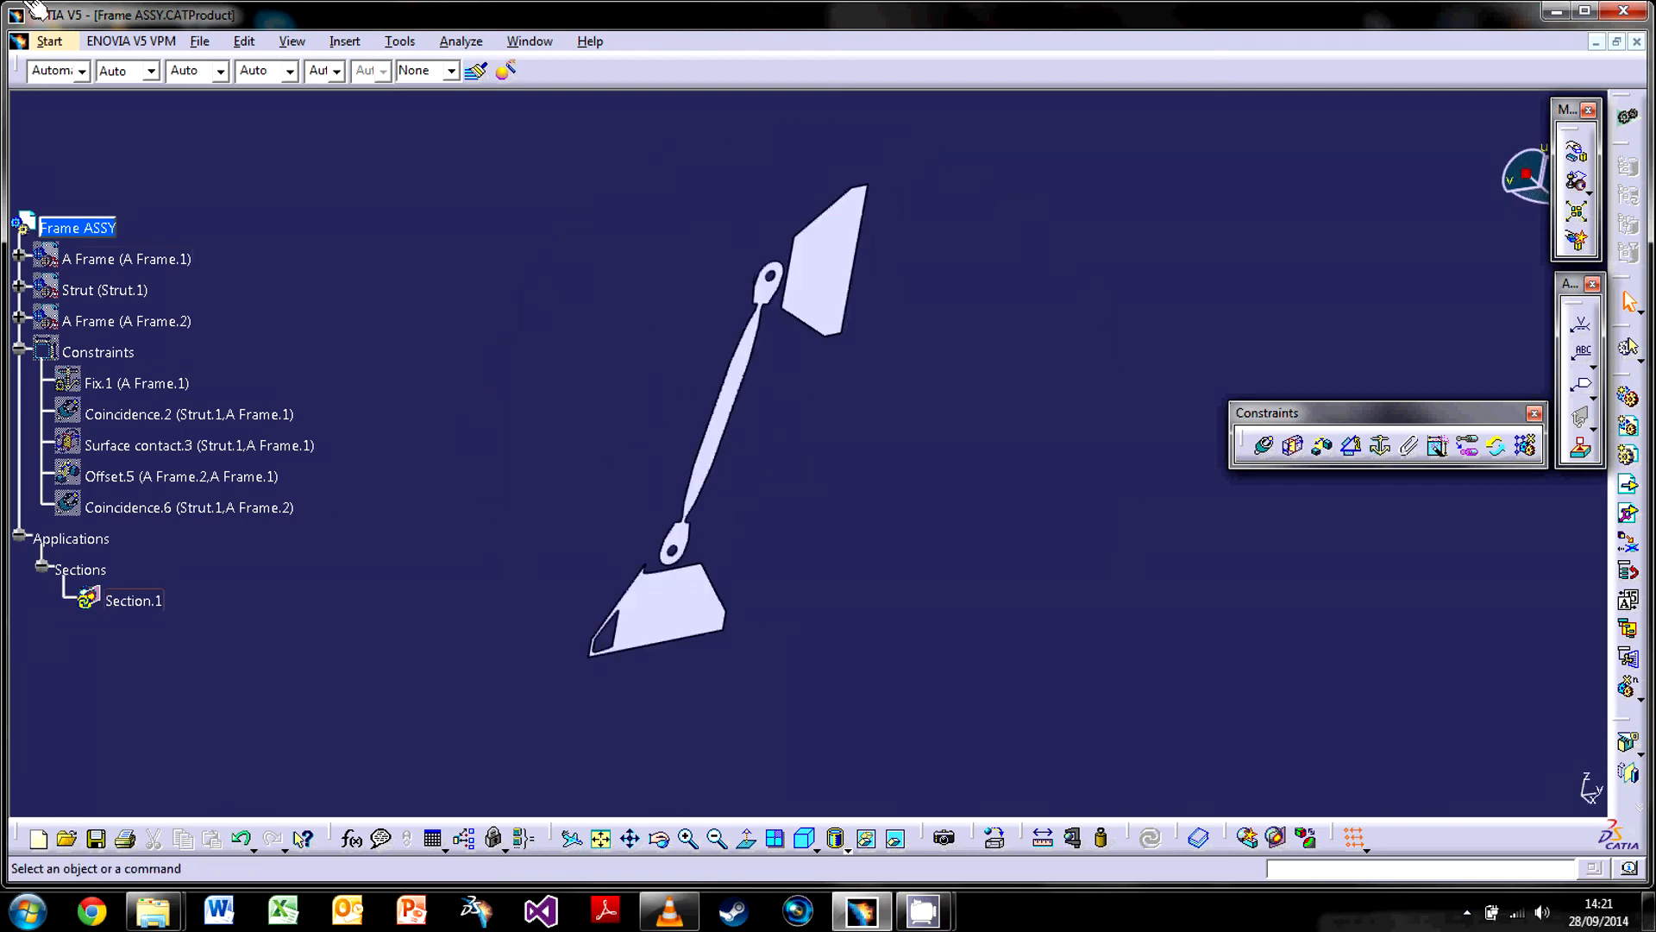
Reopen the definition of Section.1 and try repositioning its plane geometrically on the Strut's lower end and the first A Frame
double_click(134, 601)
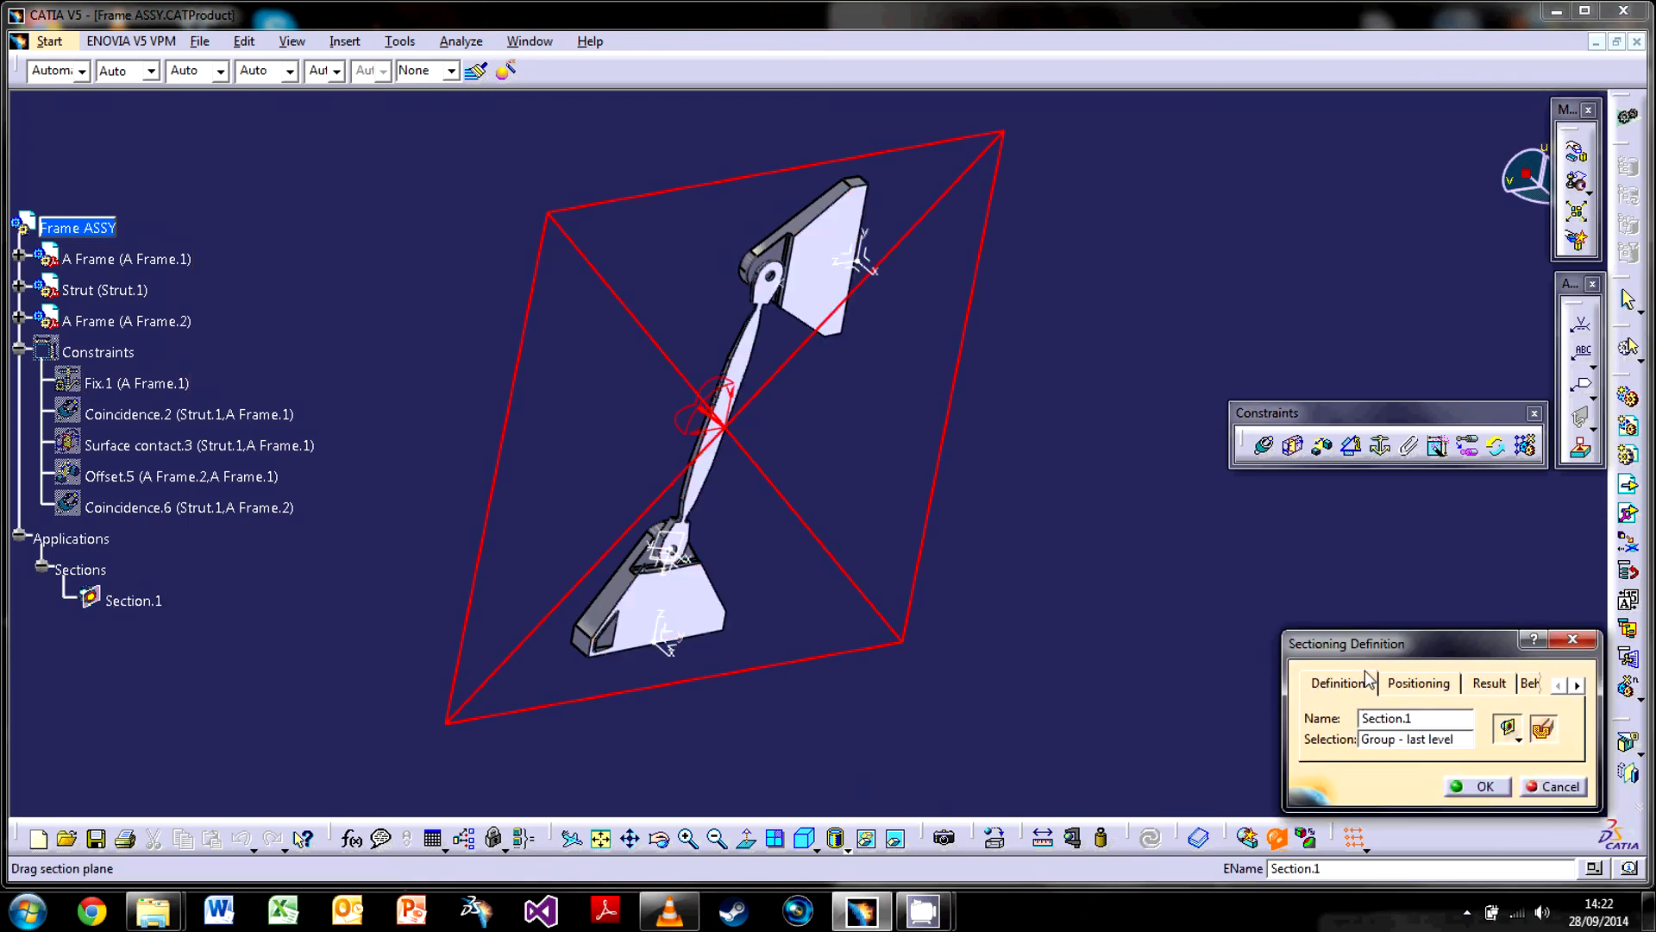
click(1419, 684)
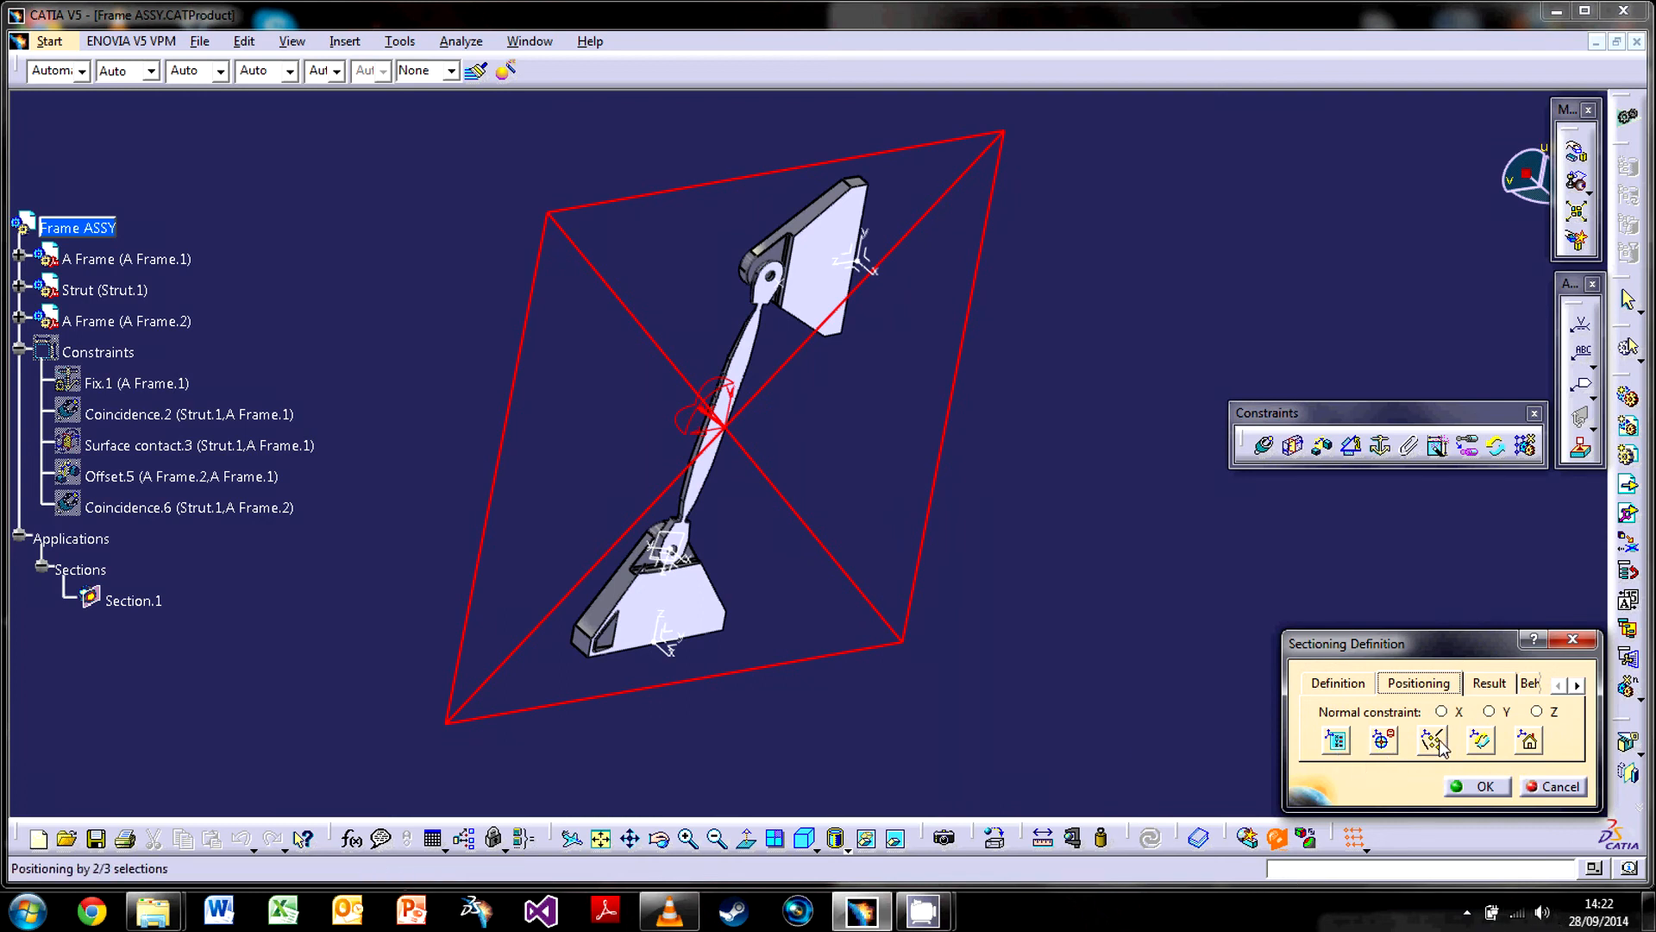
click(1384, 740)
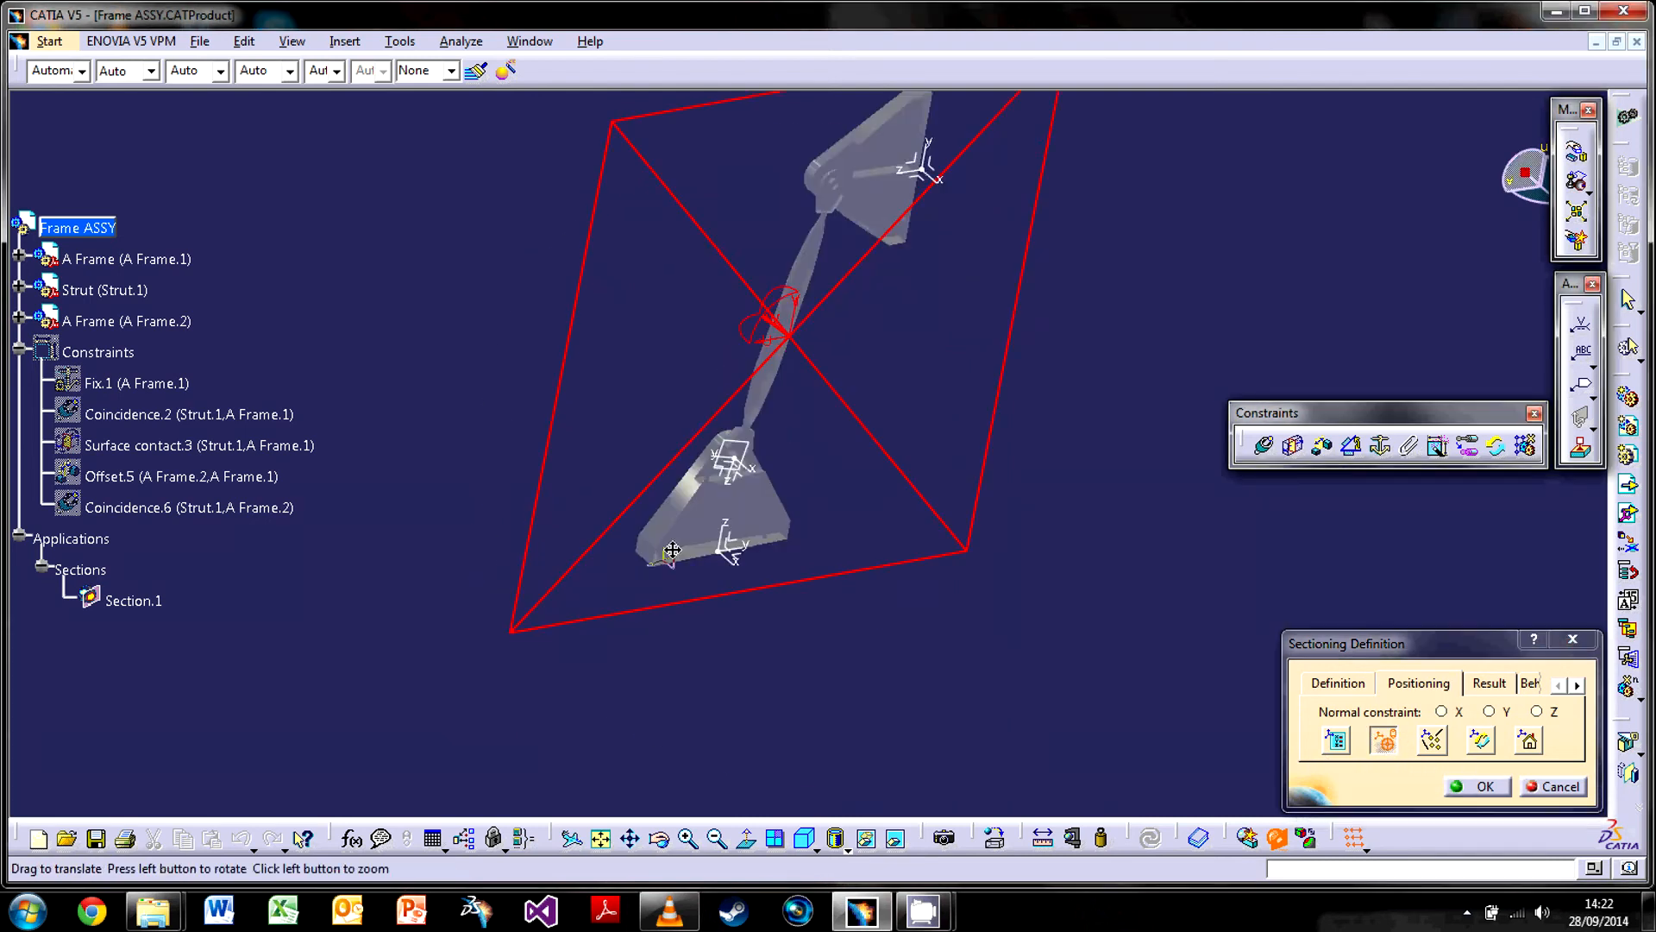
click(672, 549)
middle_drag(672, 550, 674, 470)
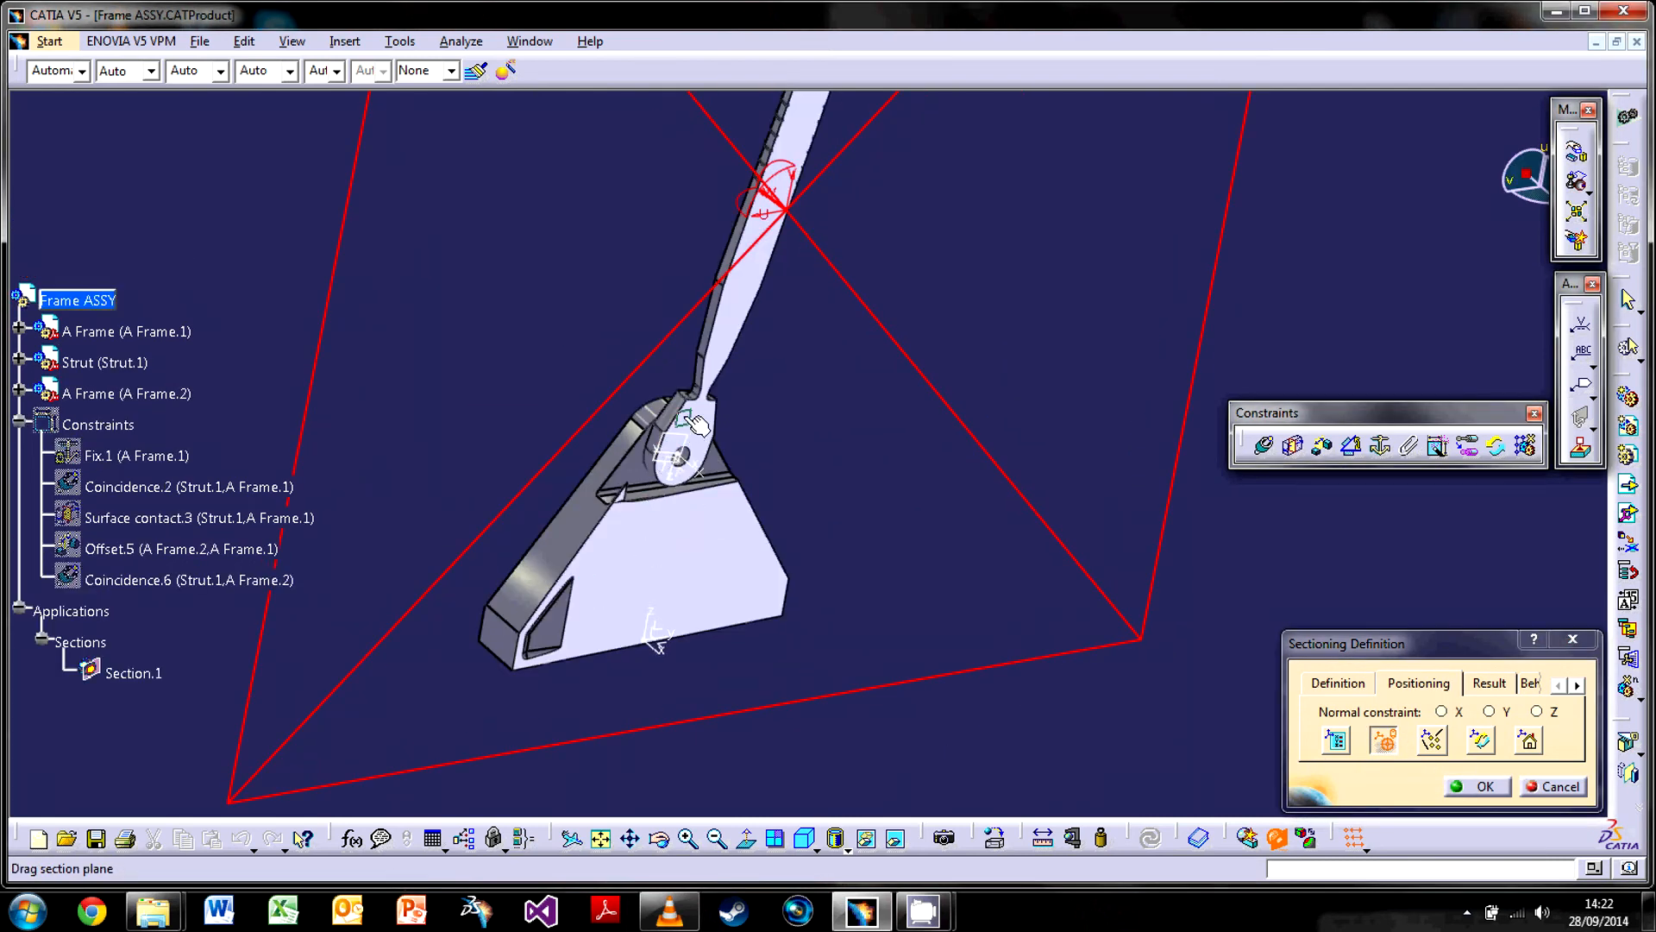
click(696, 424)
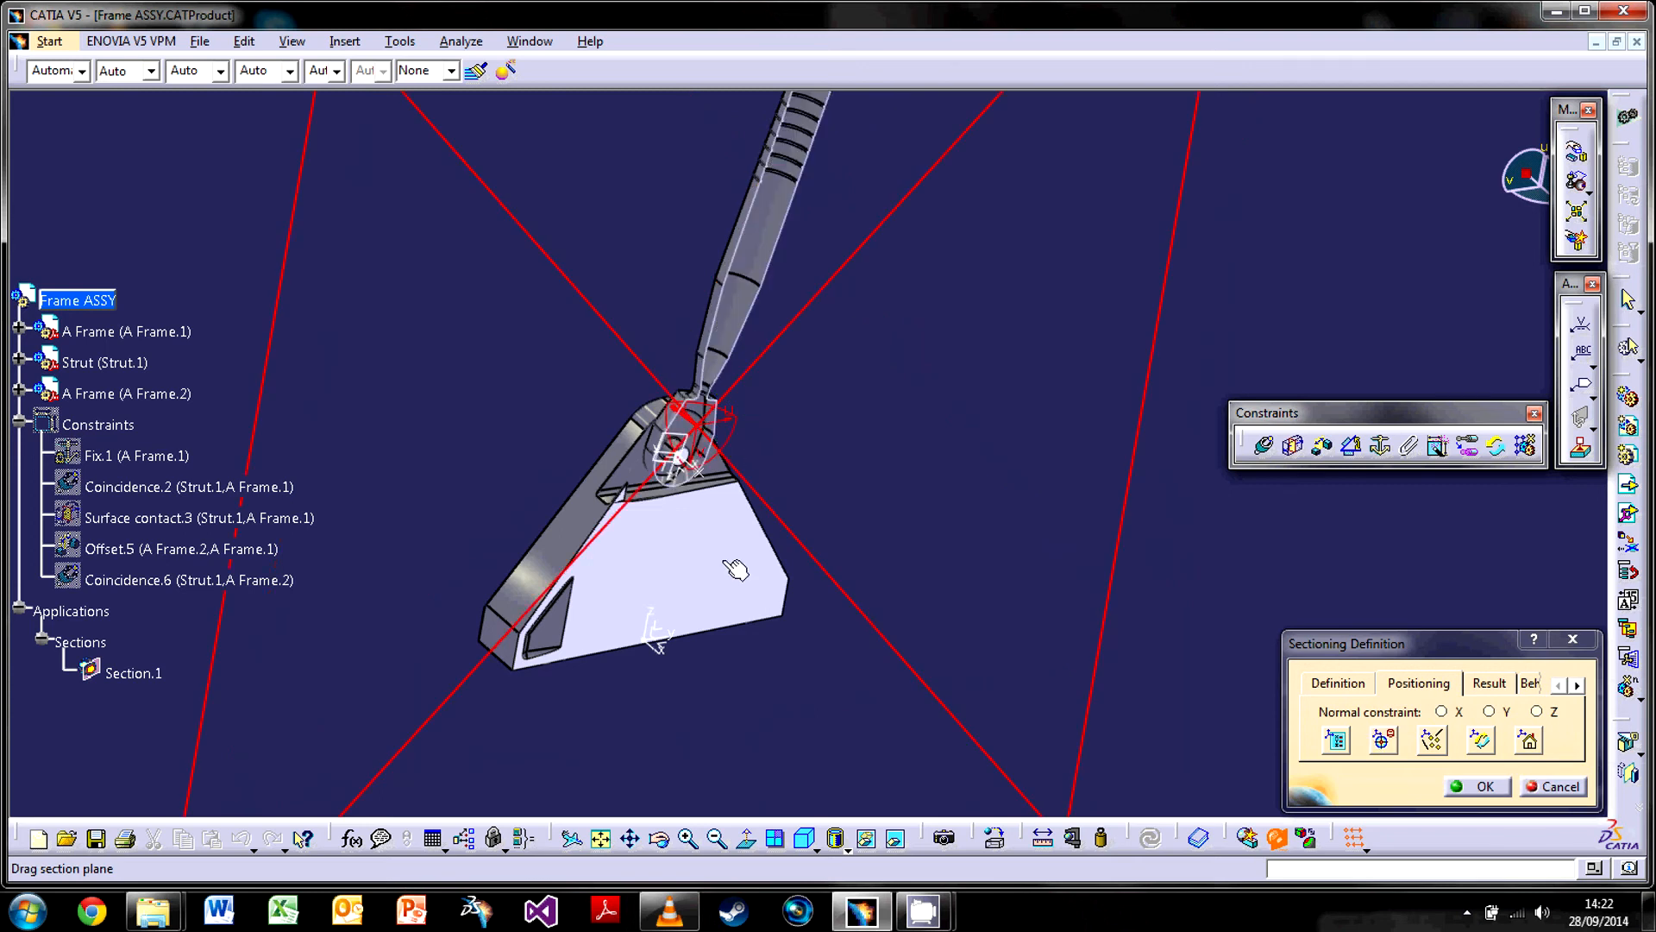
click(1380, 738)
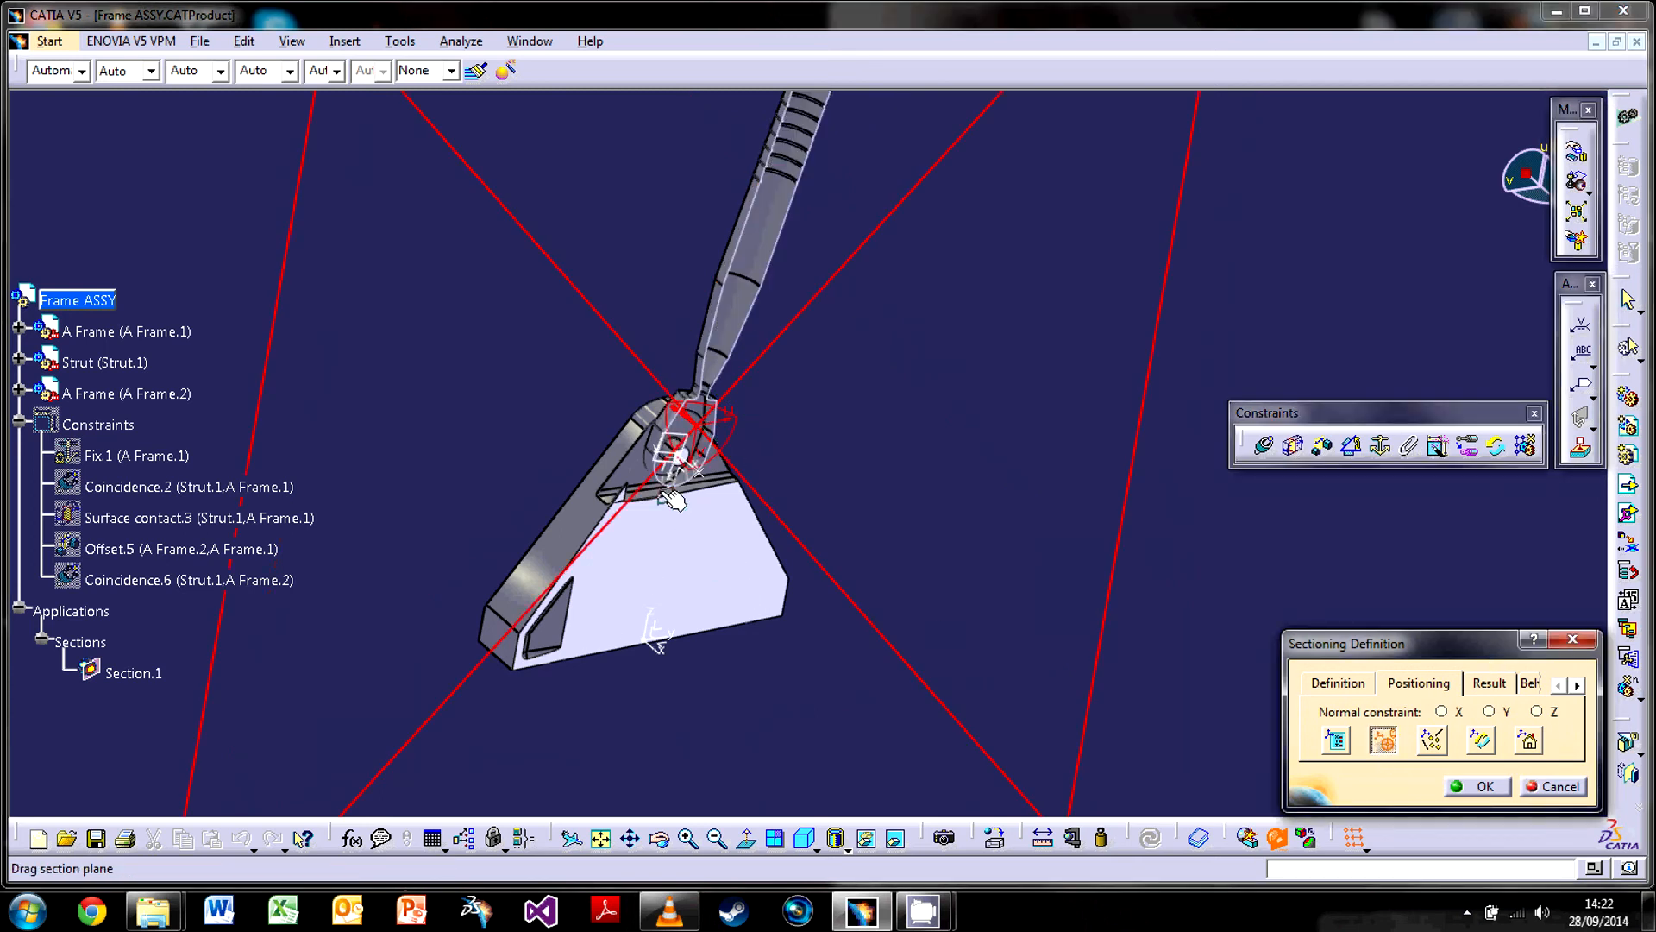
click(636, 473)
middle_drag(734, 530, 767, 632)
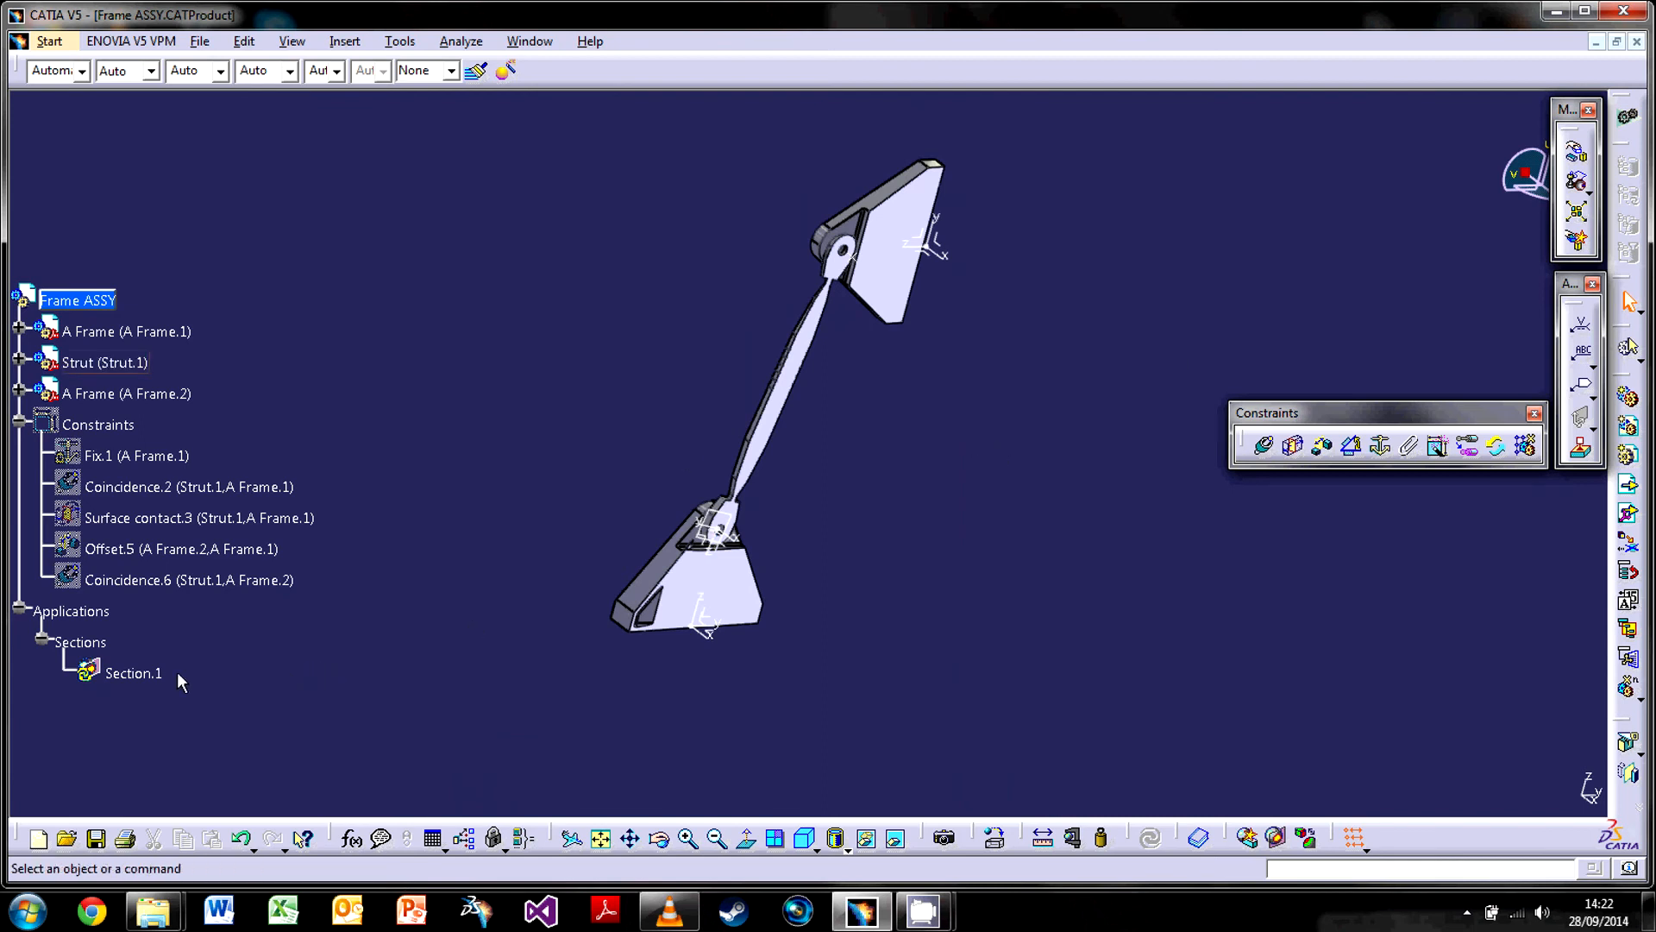
Delete Section.1 from the assembly
click(138, 673)
key(Delete)
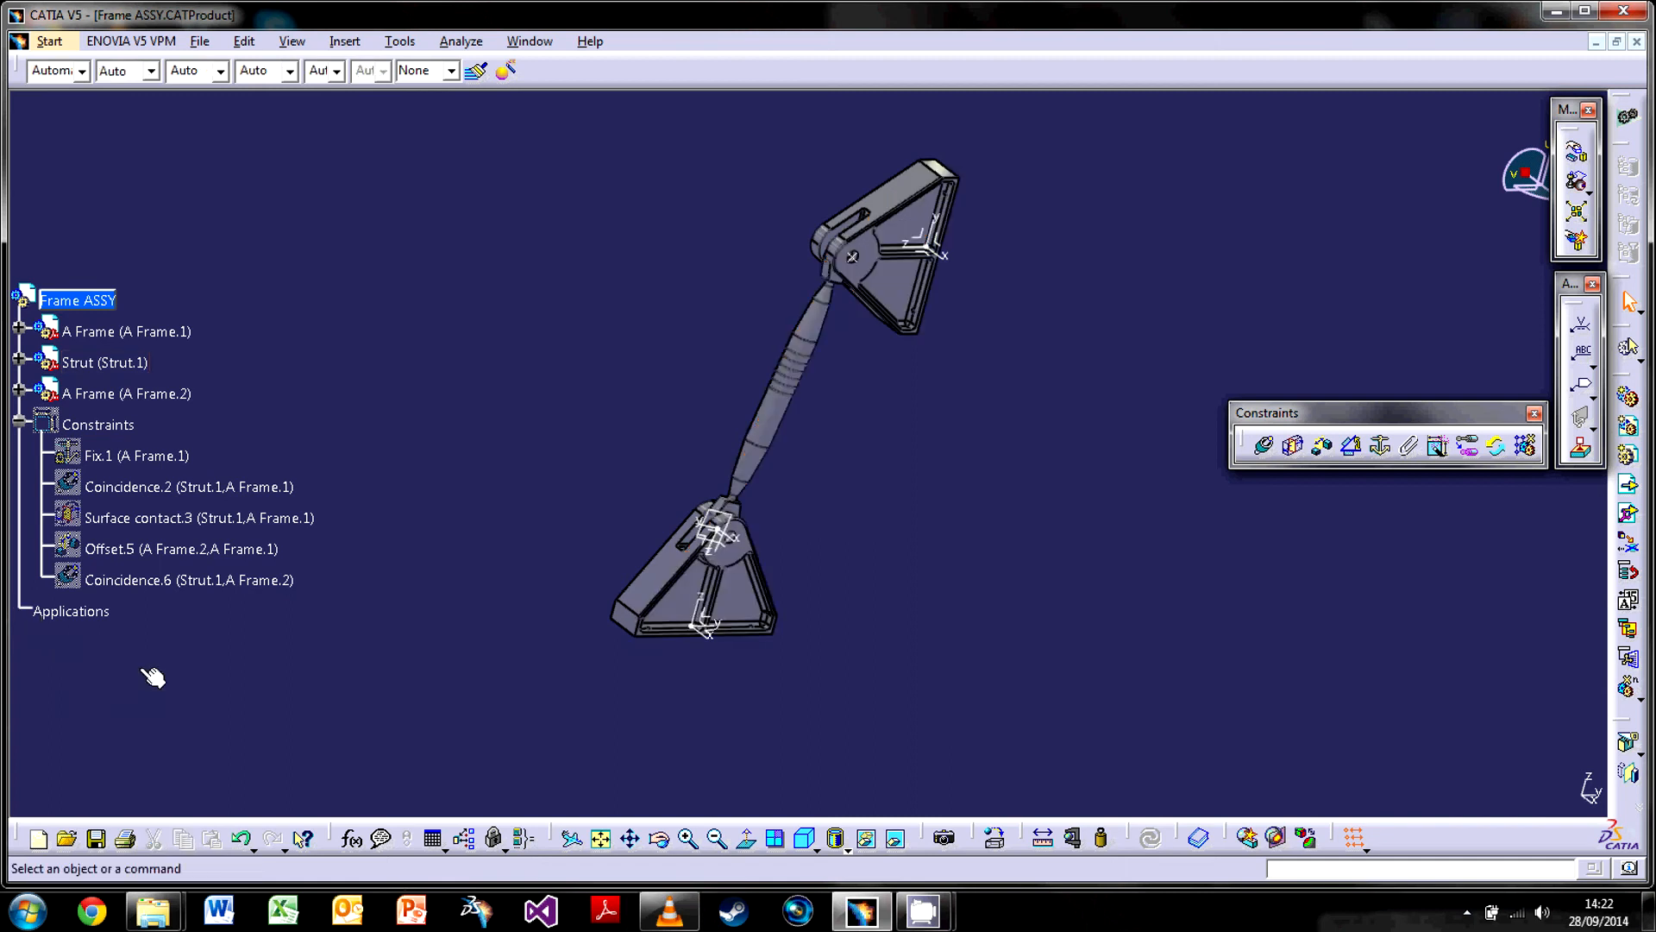
middle_drag(792, 450, 807, 419)
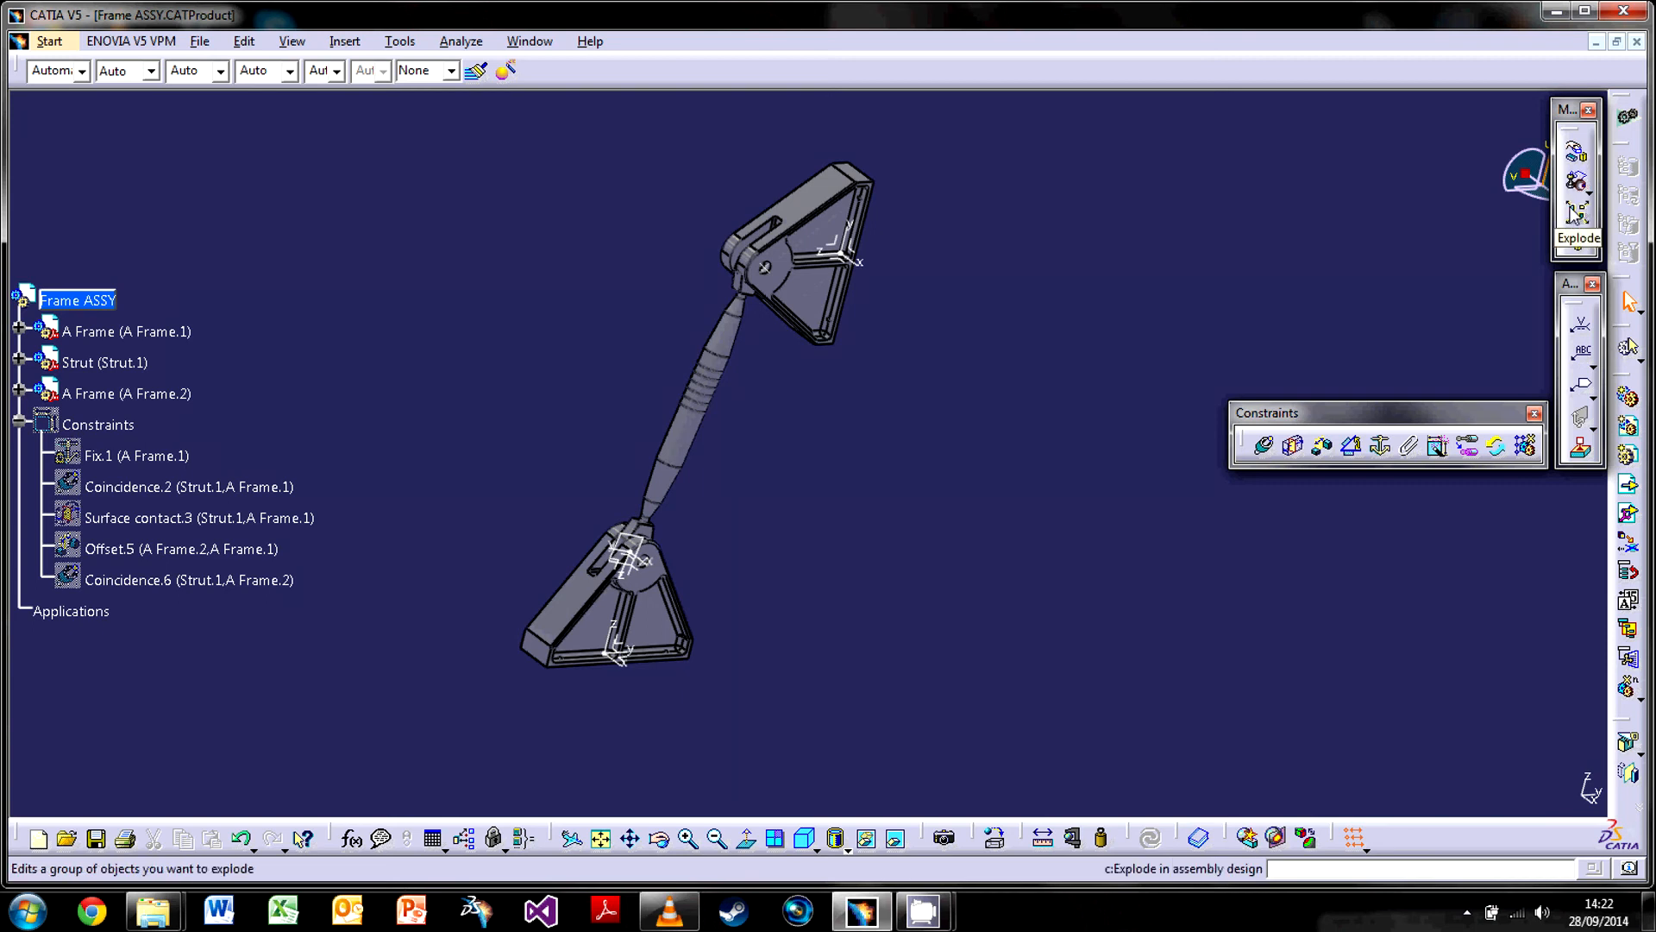
Explode the whole Frame ASSY with depth All levels and type 3D, and scroll the explosion to 0.94
click(1577, 212)
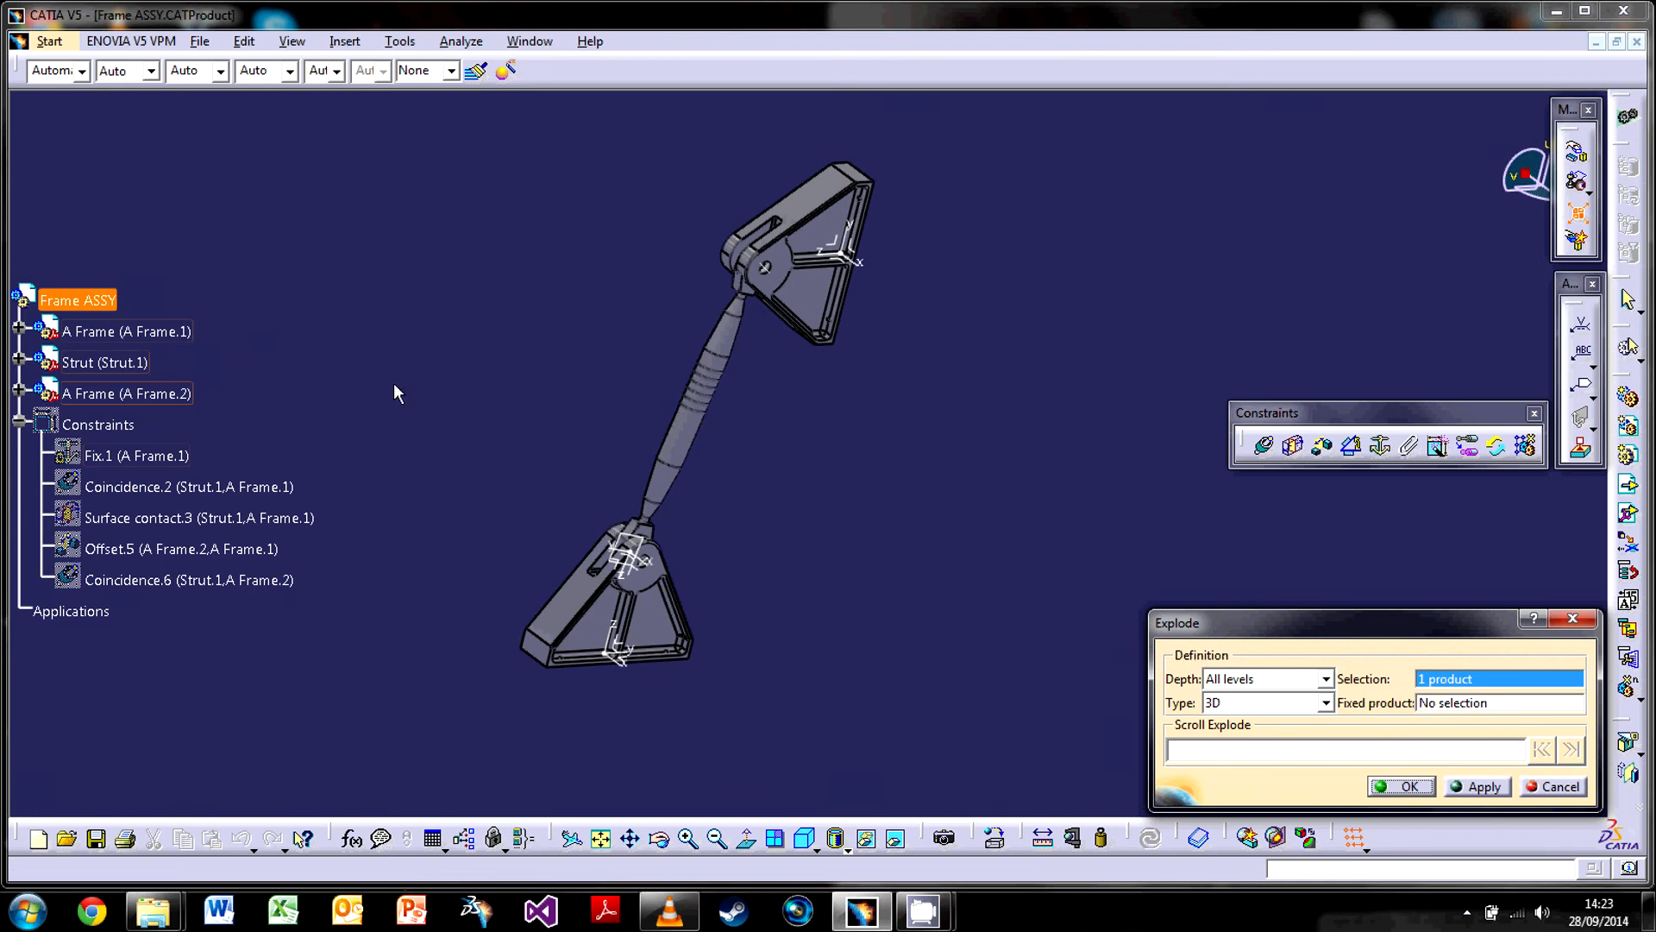
click(1477, 786)
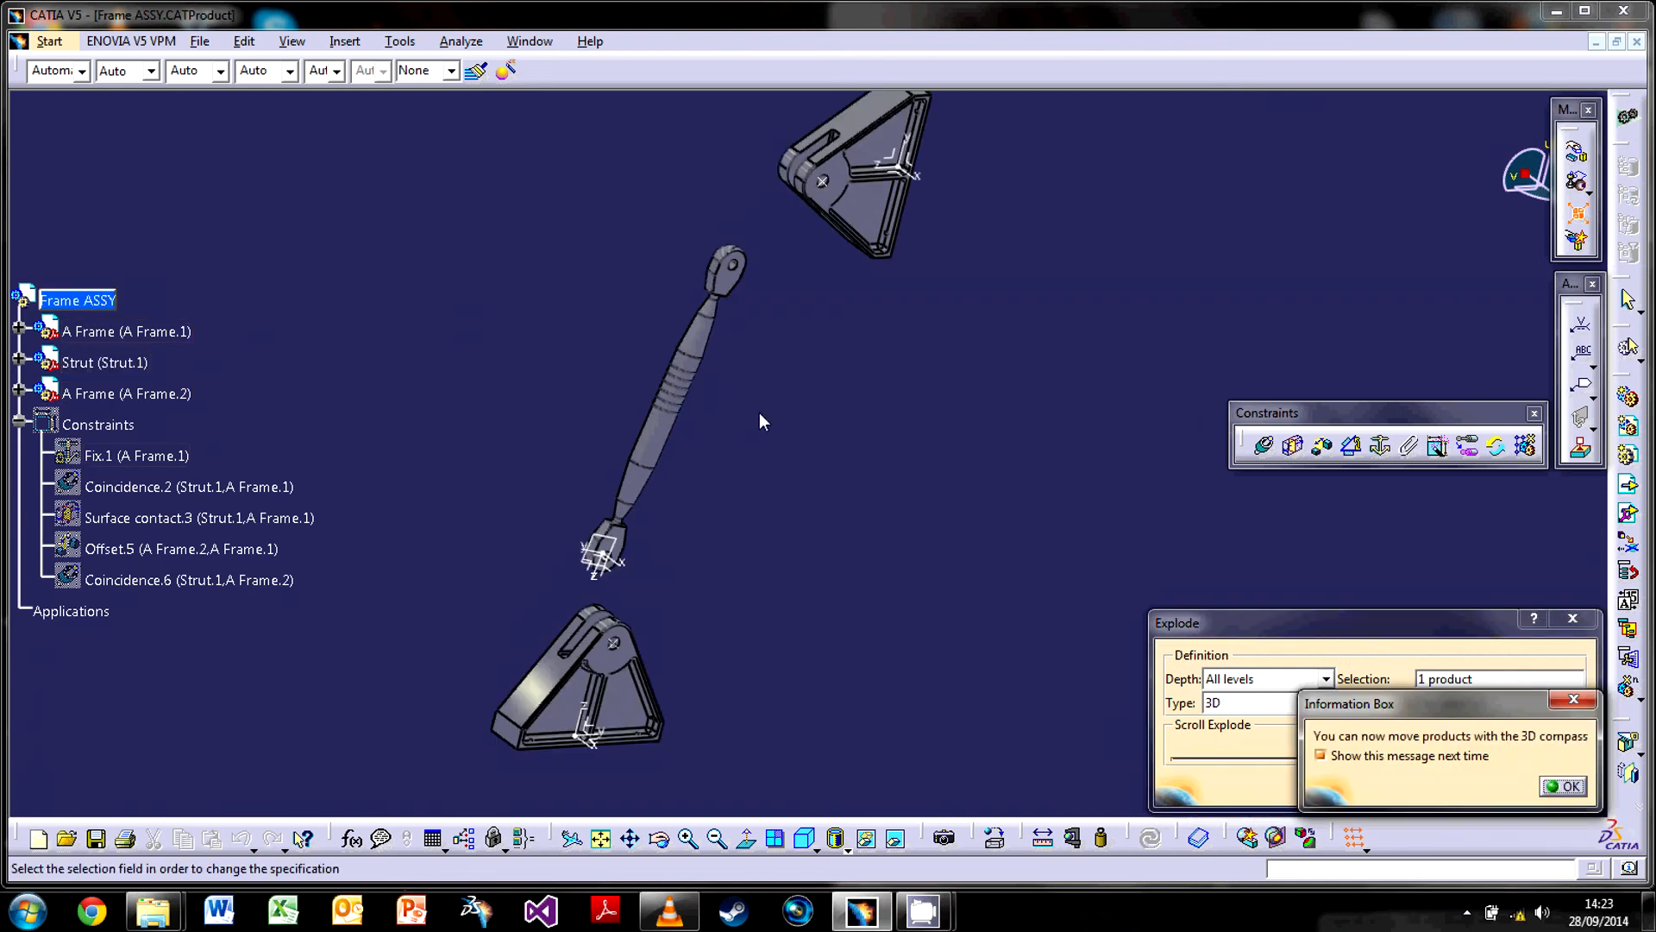
click(1563, 785)
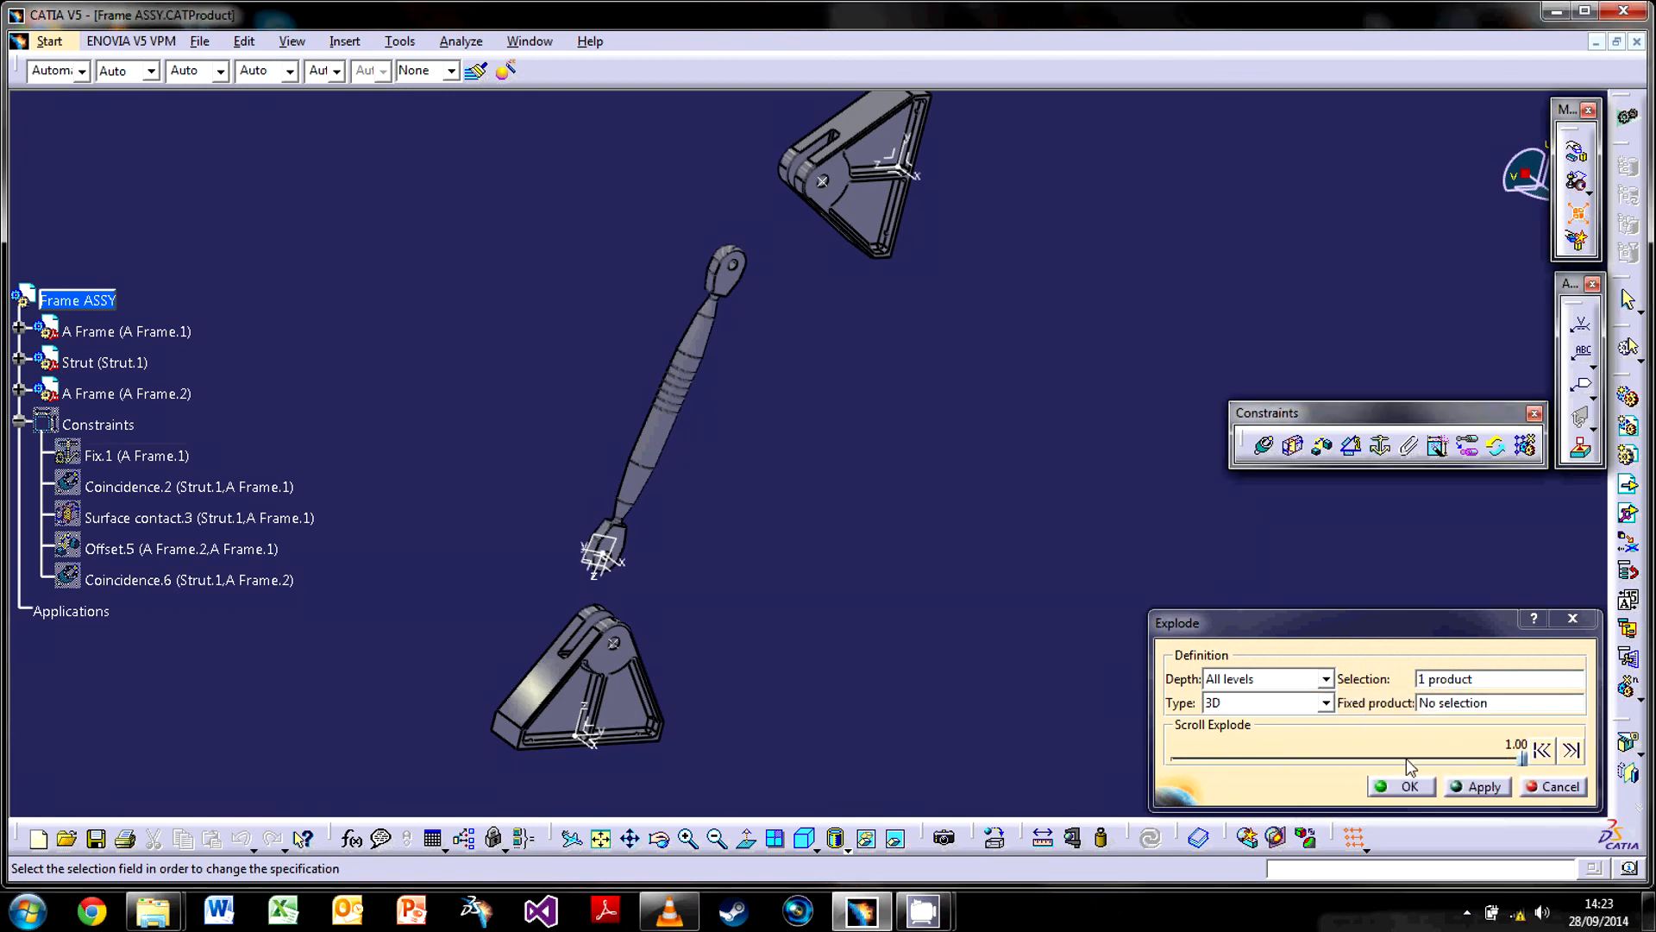
mouse_move(1528, 763)
mouse_down()
mouse_move(1190, 763)
mouse_move(1514, 775)
mouse_move(1212, 765)
mouse_move(1501, 765)
mouse_up()
middle_drag(781, 576, 972, 366)
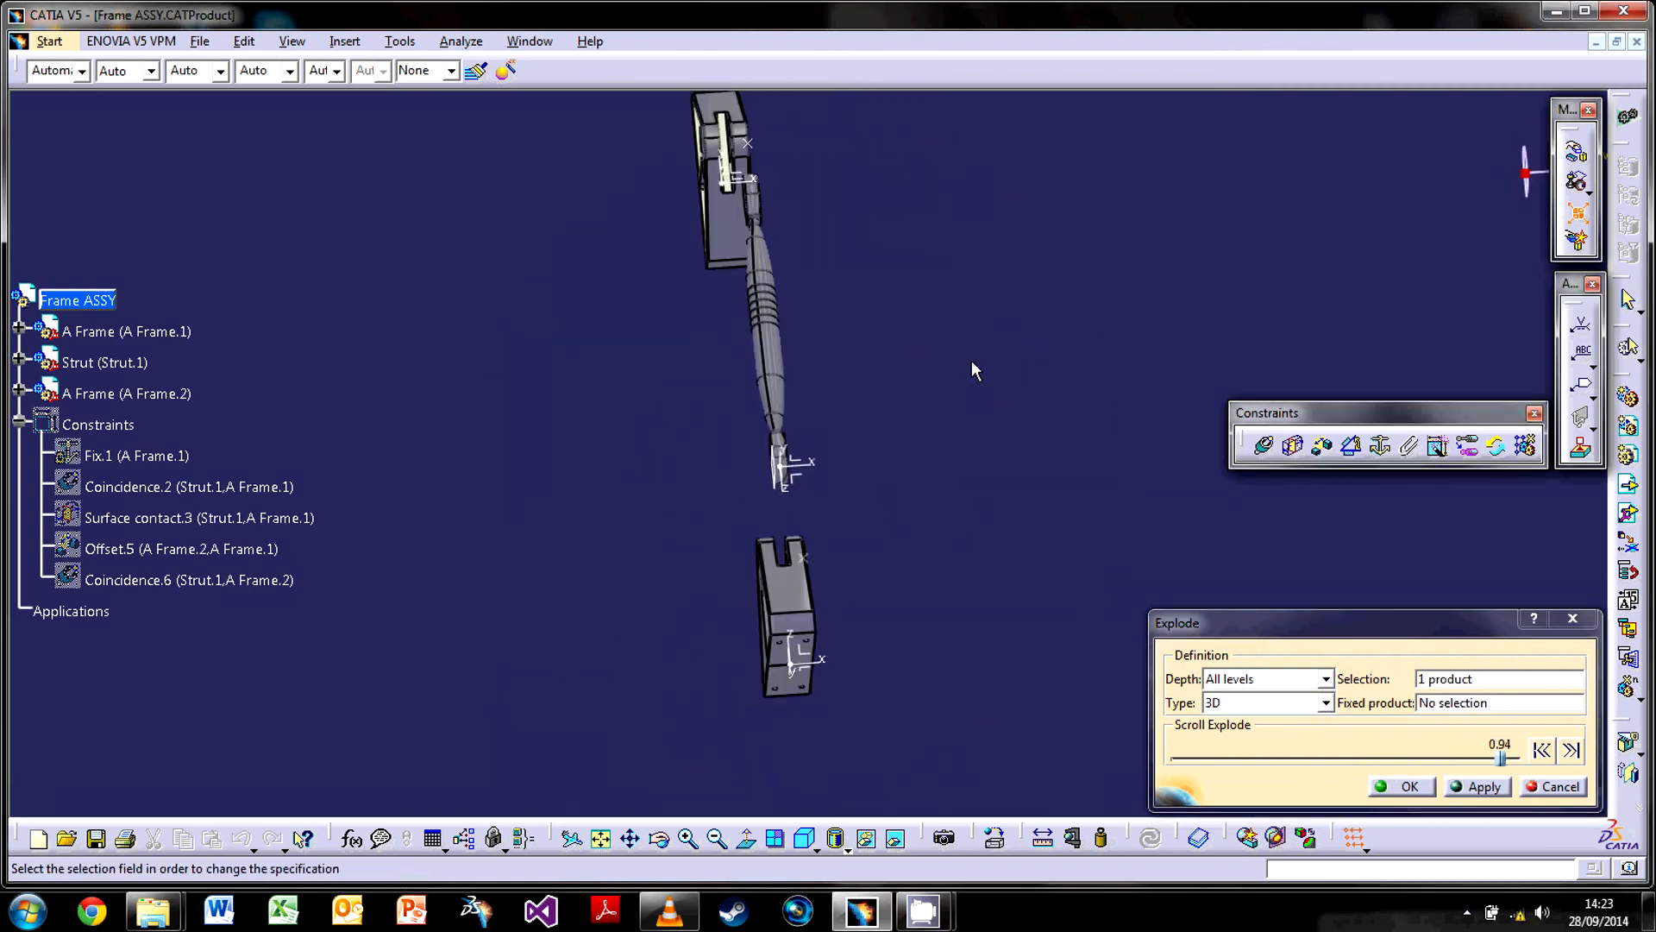
middle_drag(732, 447, 998, 458)
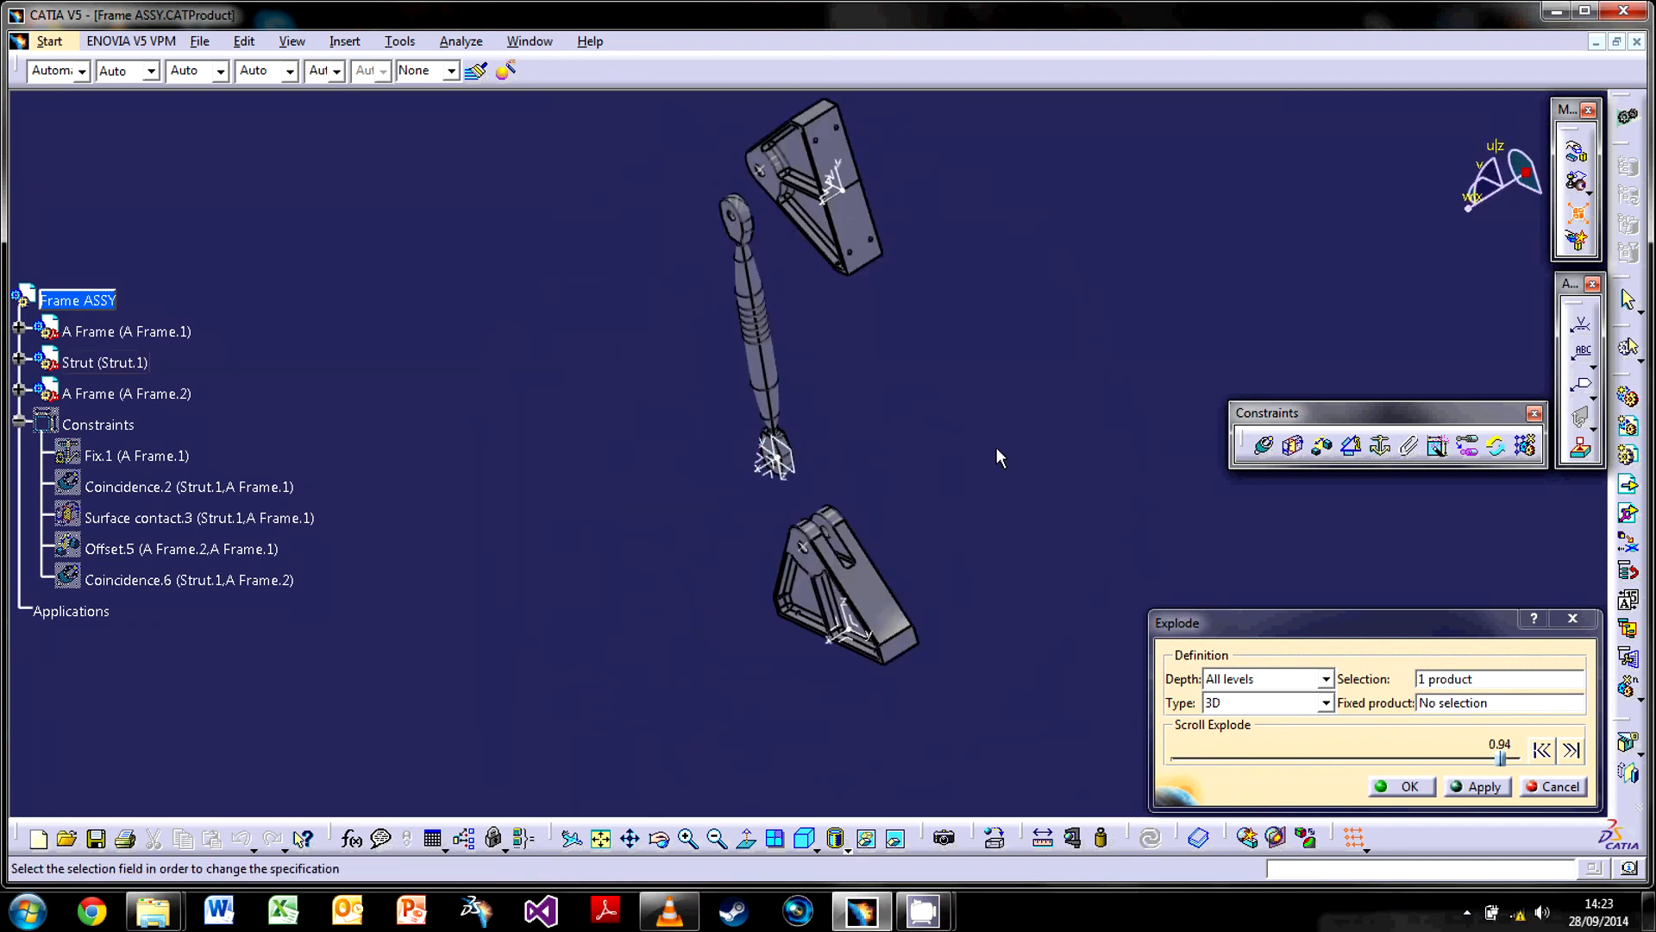
Scroll the explosion back to 0.00, set the type to 2D and scroll it out to 0.61
drag(1484, 755, 1173, 755)
middle_drag(690, 619, 1182, 496)
click(1324, 703)
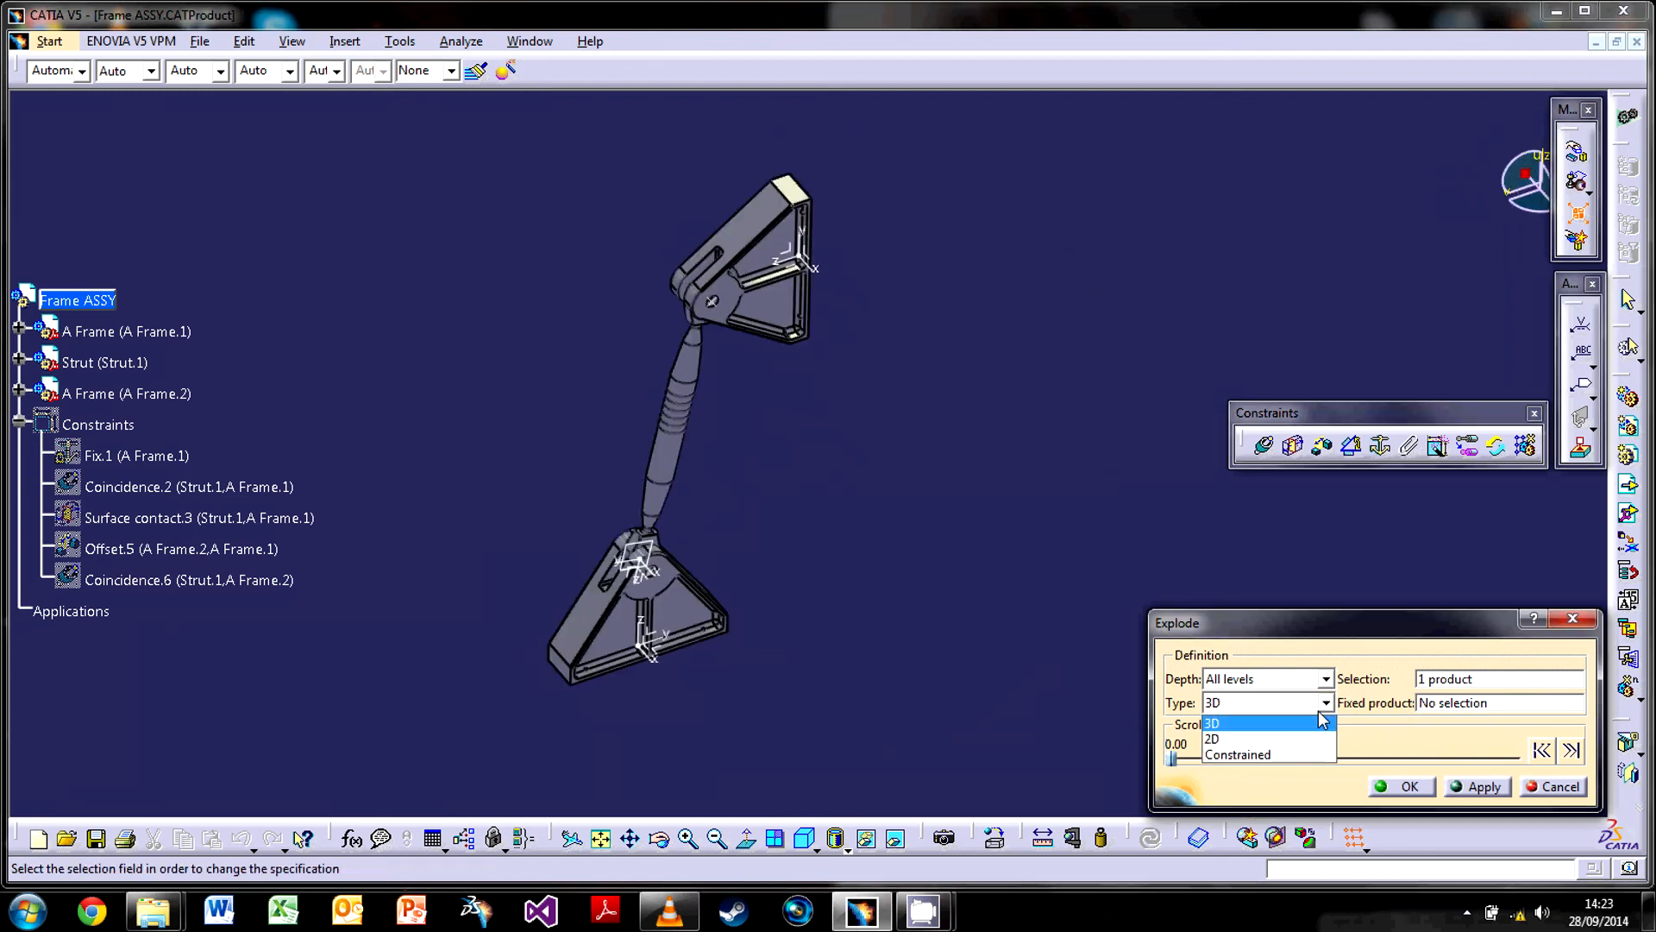
click(1301, 735)
drag(1170, 757, 1473, 739)
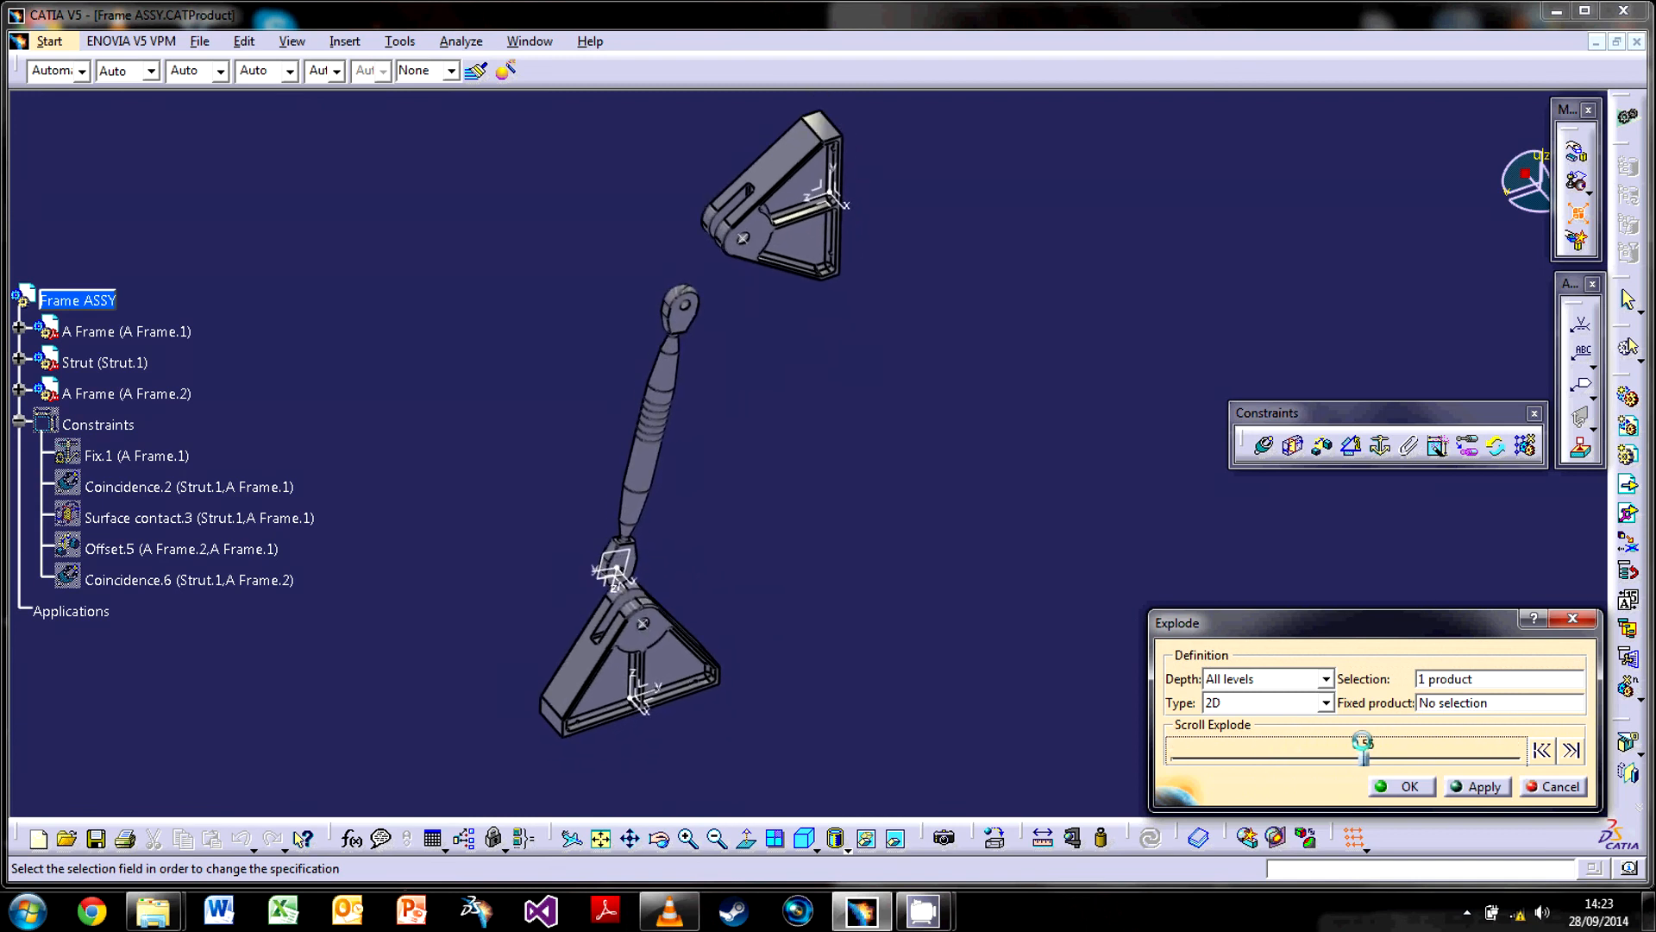
Explode the assembly as type 3D with A Frame.1 as the fixed product, and scroll the explosion back to 0.00
click(1326, 703)
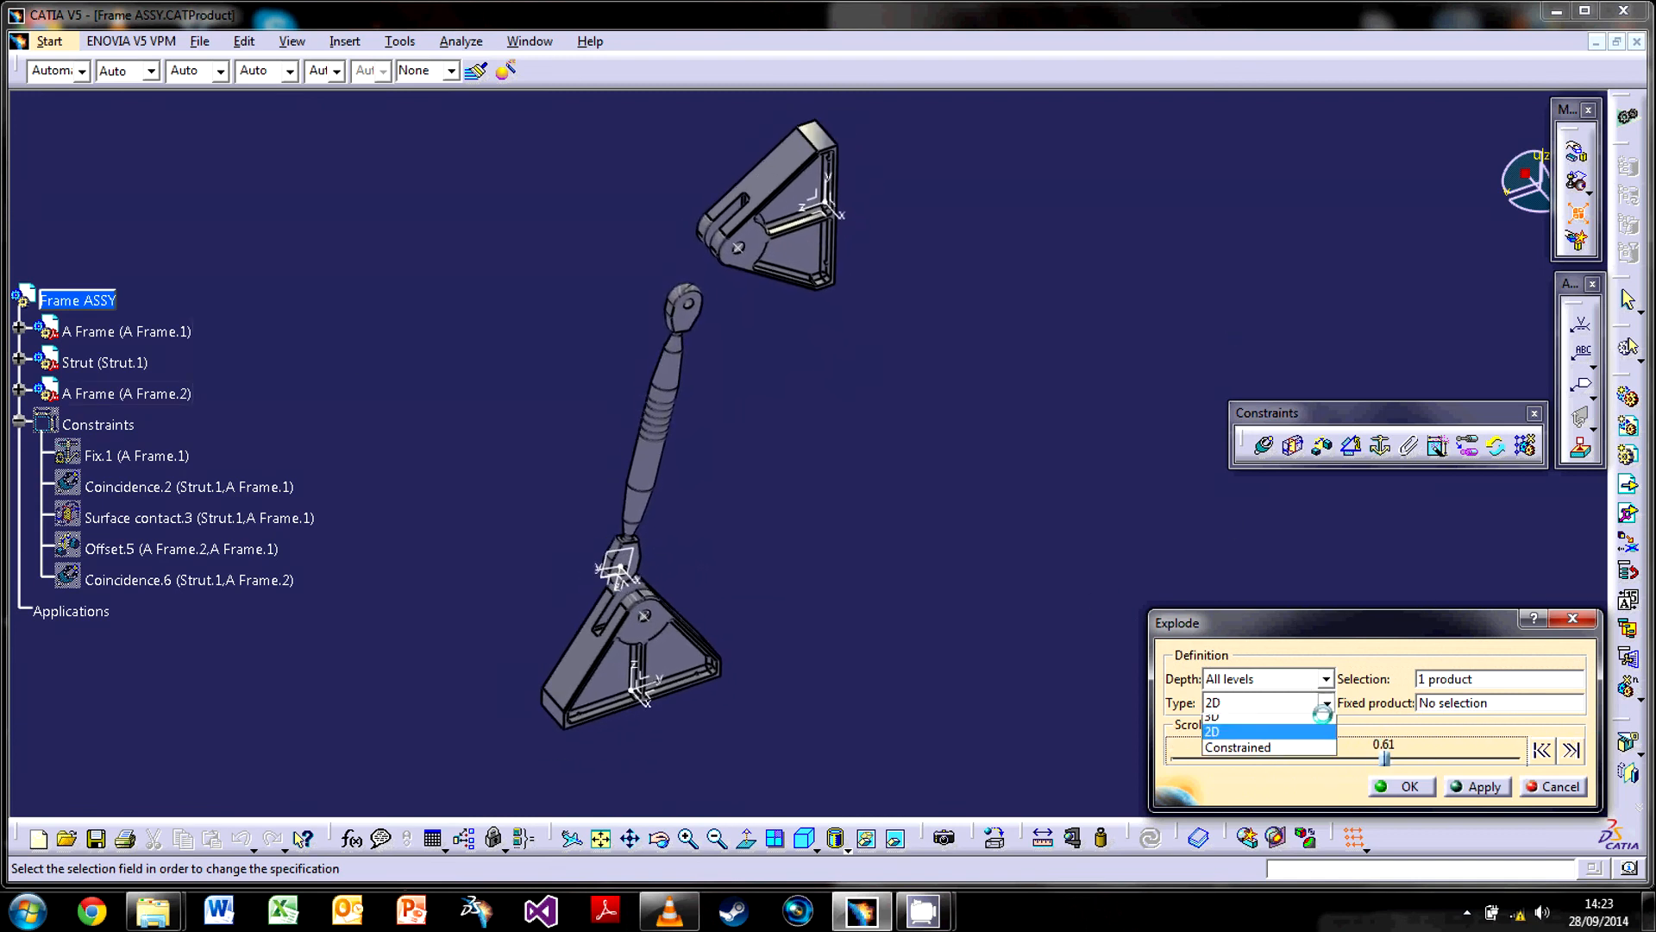
click(1275, 723)
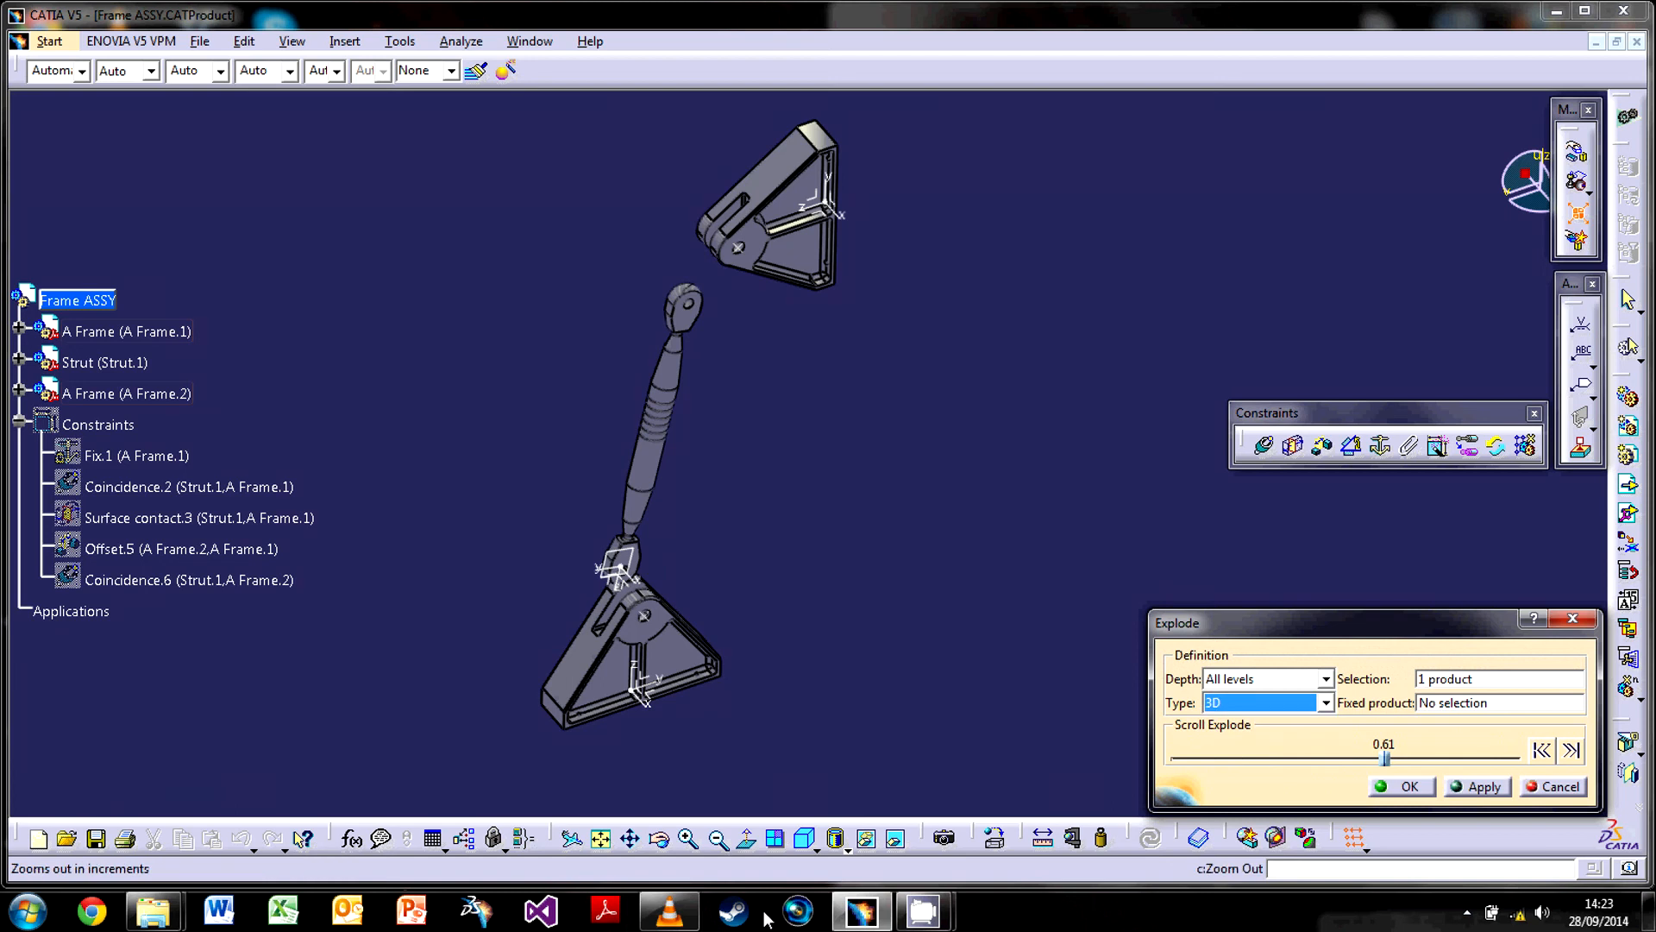
click(1481, 716)
click(126, 332)
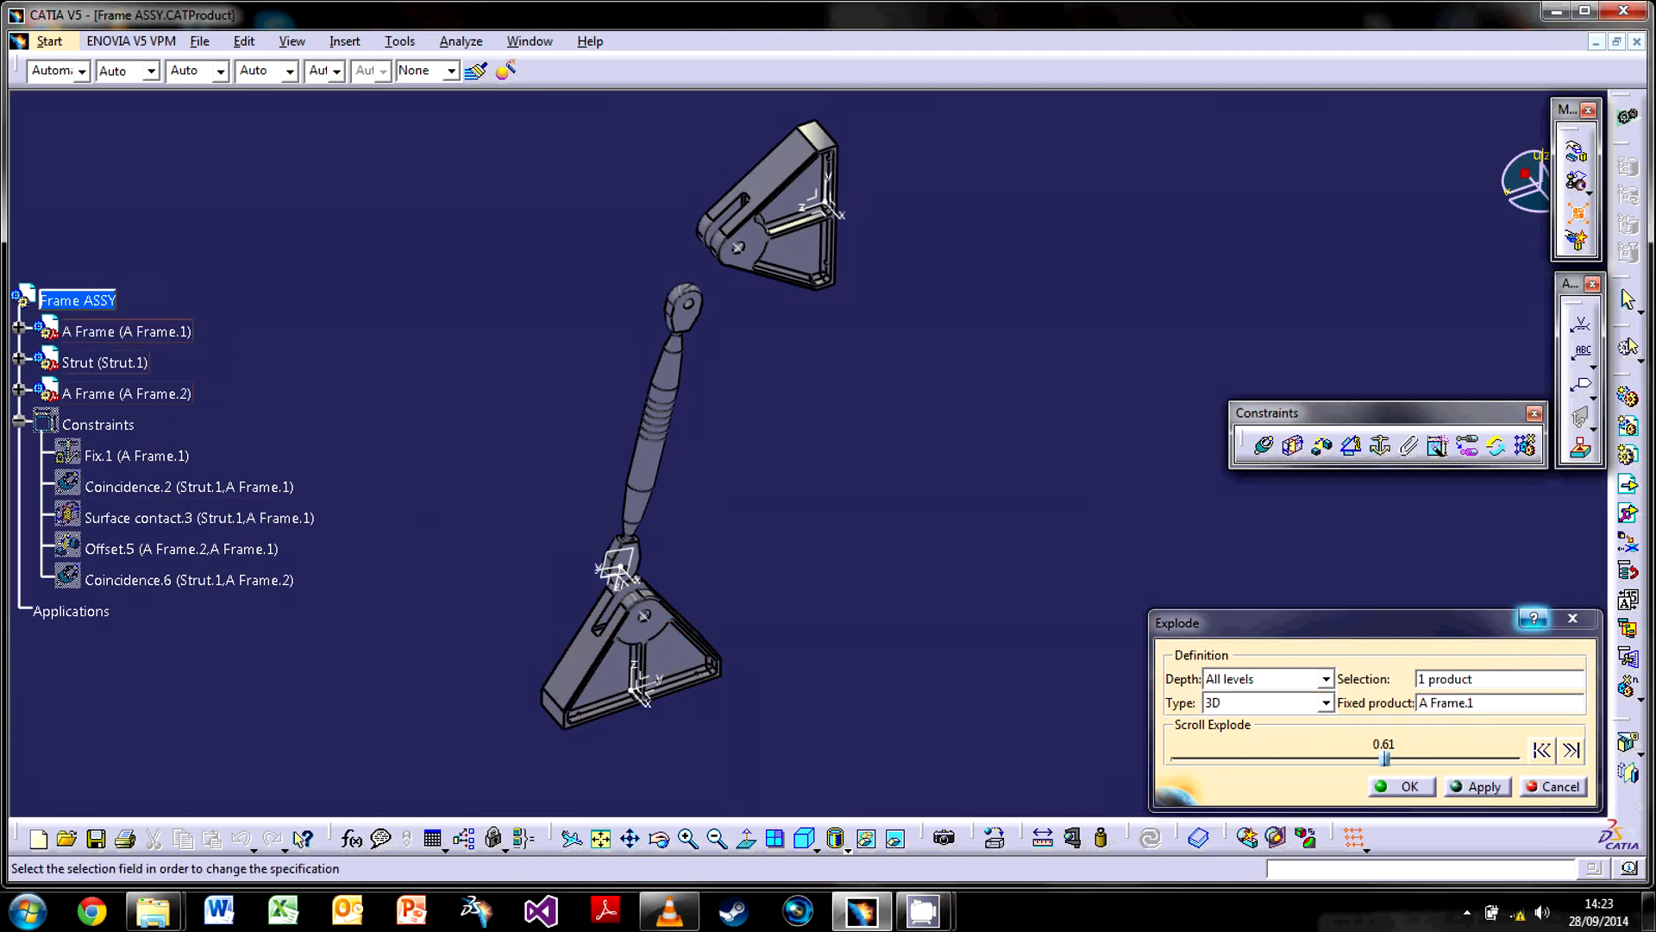
click(1386, 781)
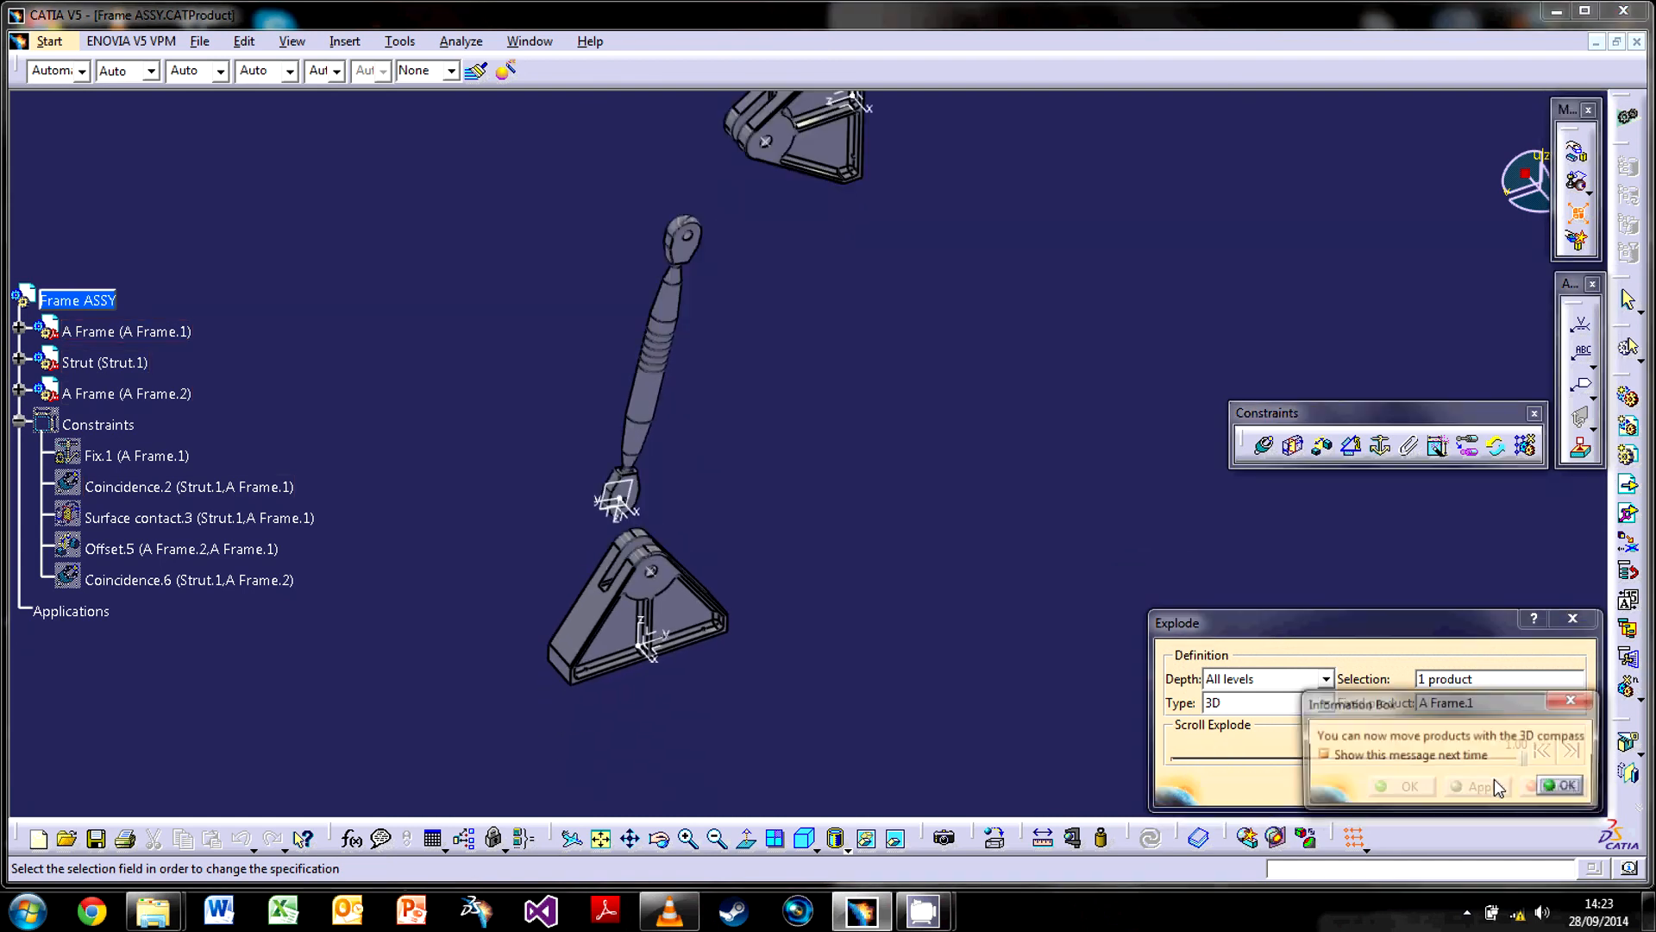
click(1540, 786)
drag(1525, 758, 1121, 753)
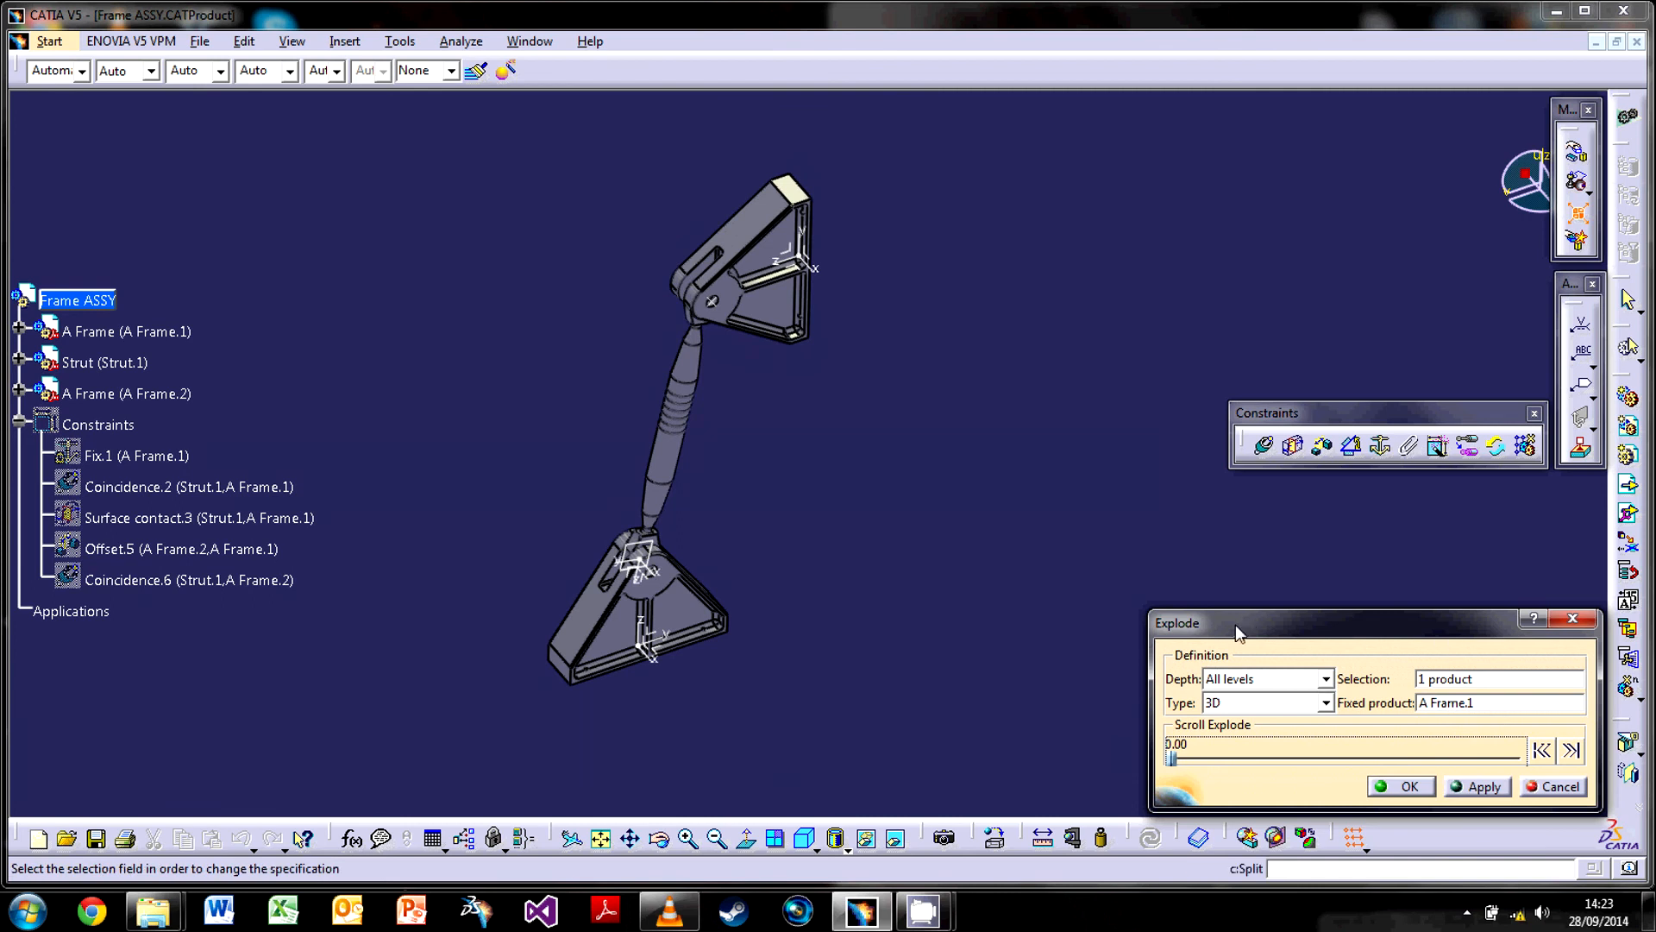
Cancel the explosion of the Frame ASSY and try to start a Snap from the sloping face of A Frame.2
click(1541, 786)
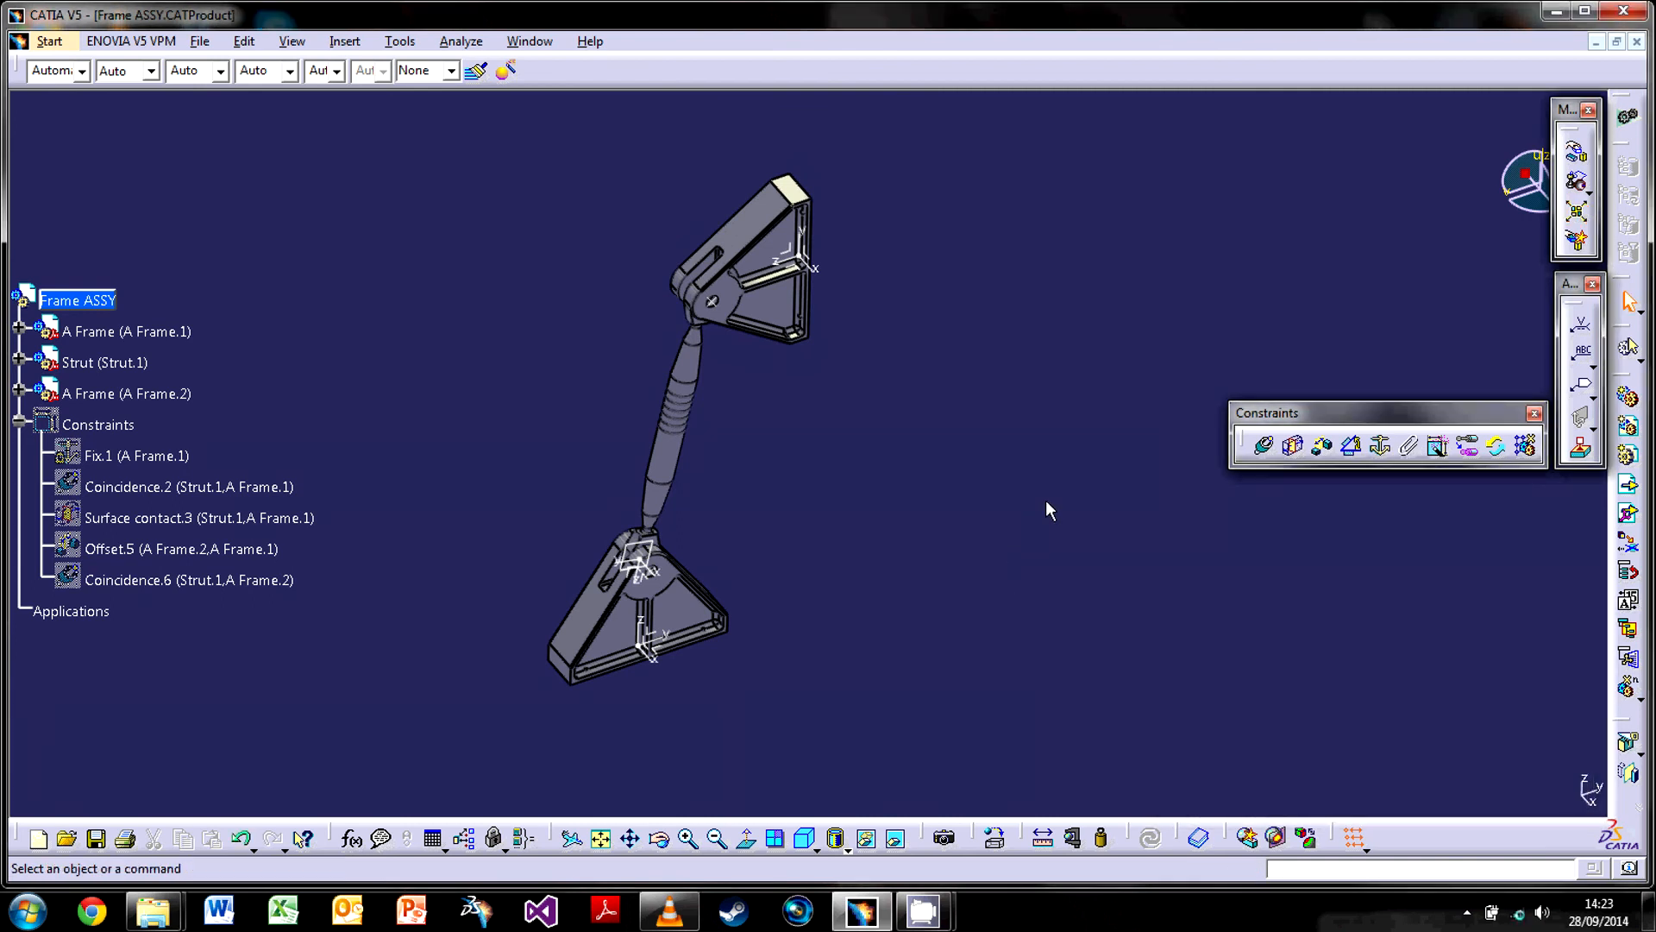
click(1577, 182)
click(763, 222)
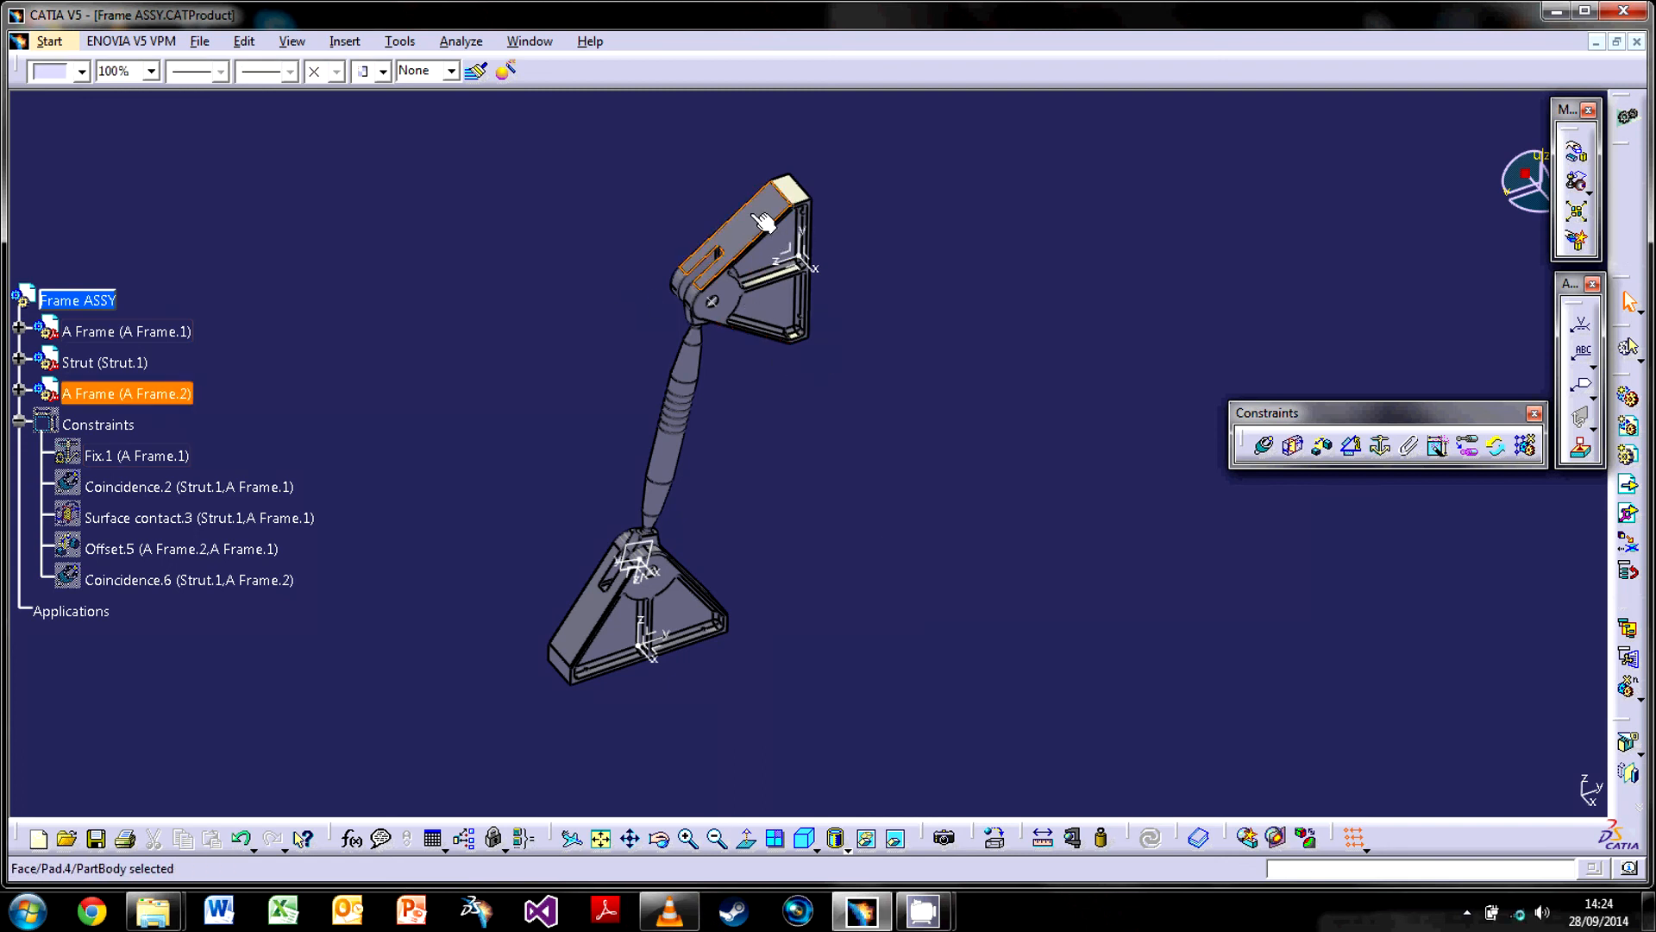
click(885, 272)
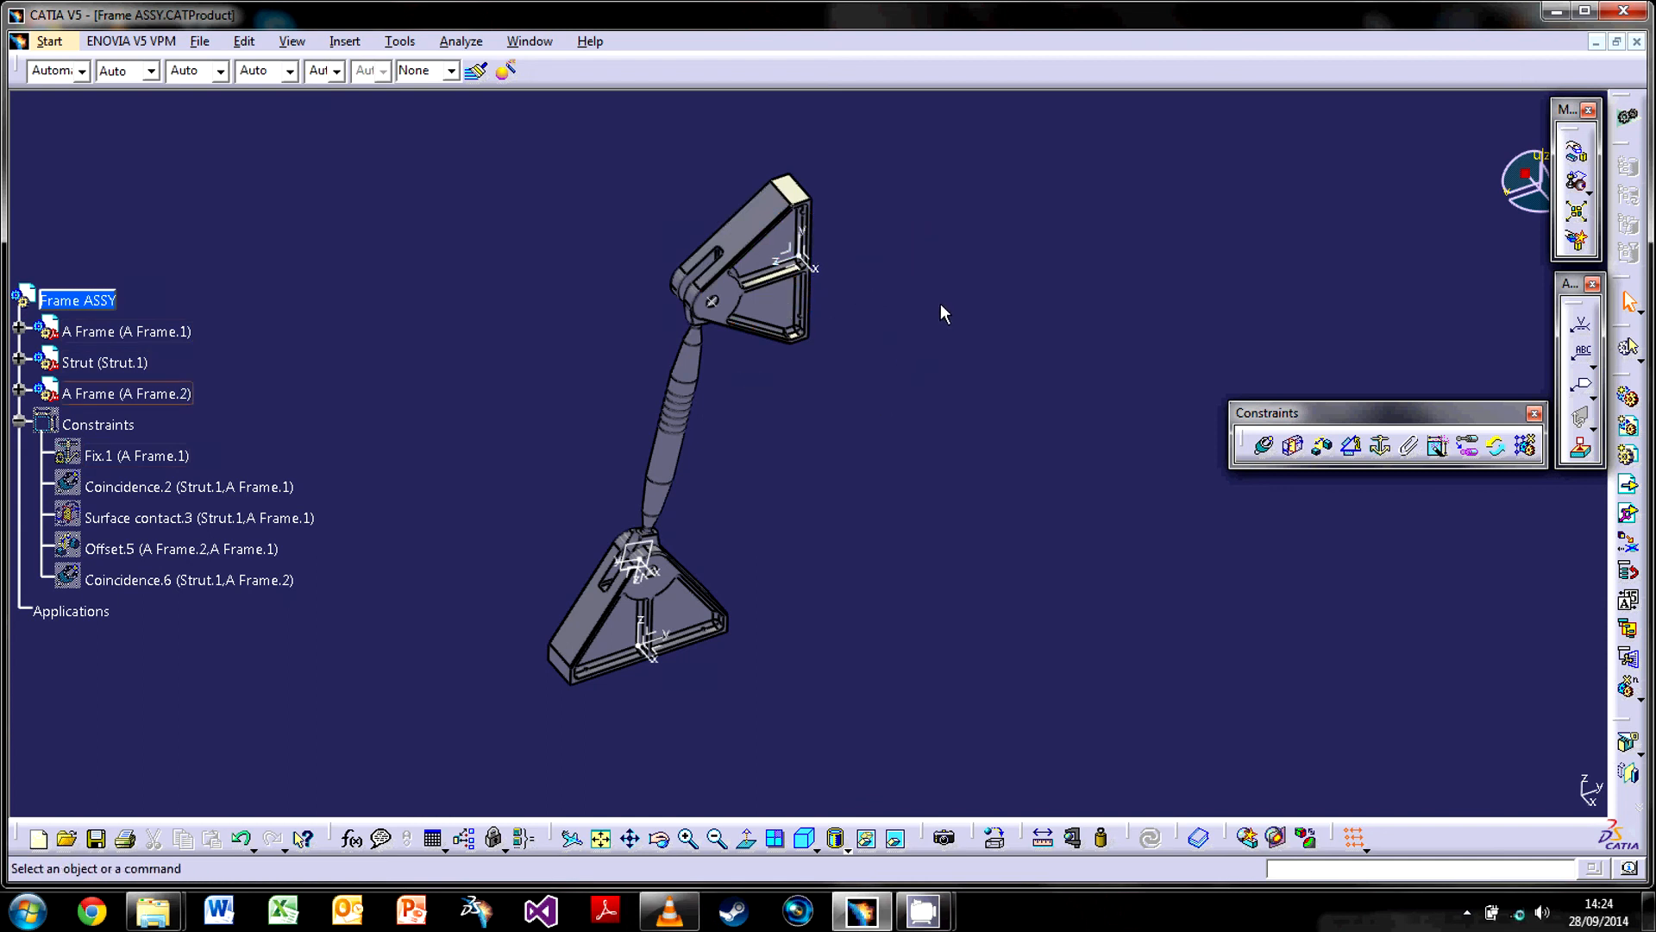
Snap the Y axis of A Frame.2's axis system onto the axis system of A Frame.1
click(1578, 184)
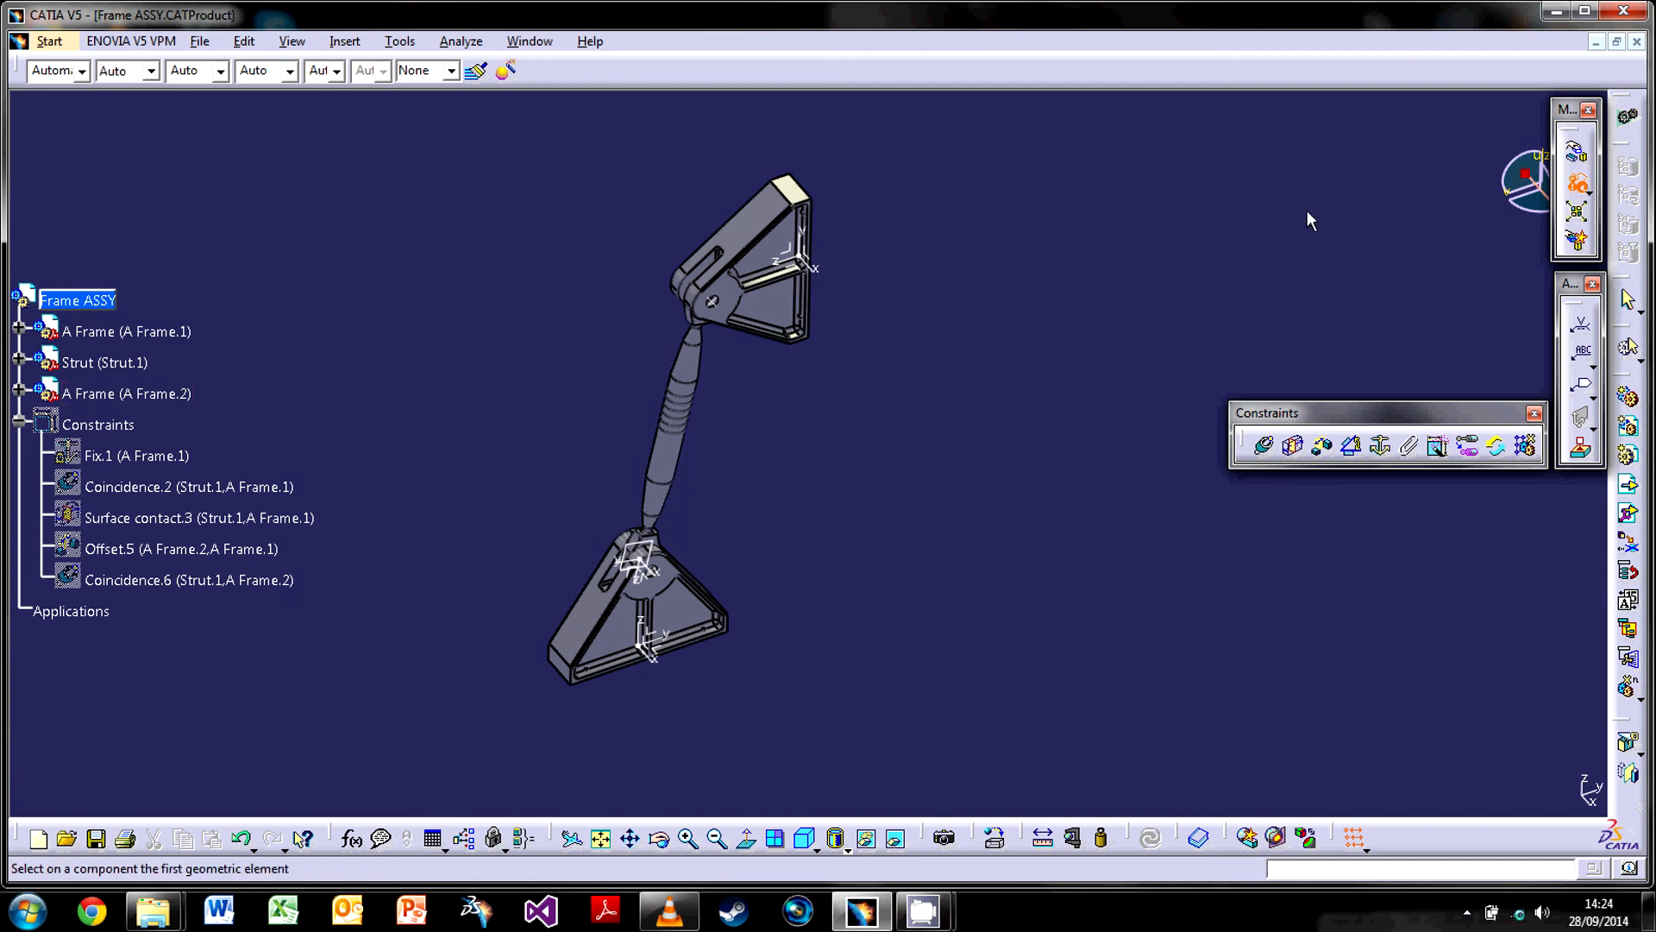
middle_drag(1028, 204, 714, 462)
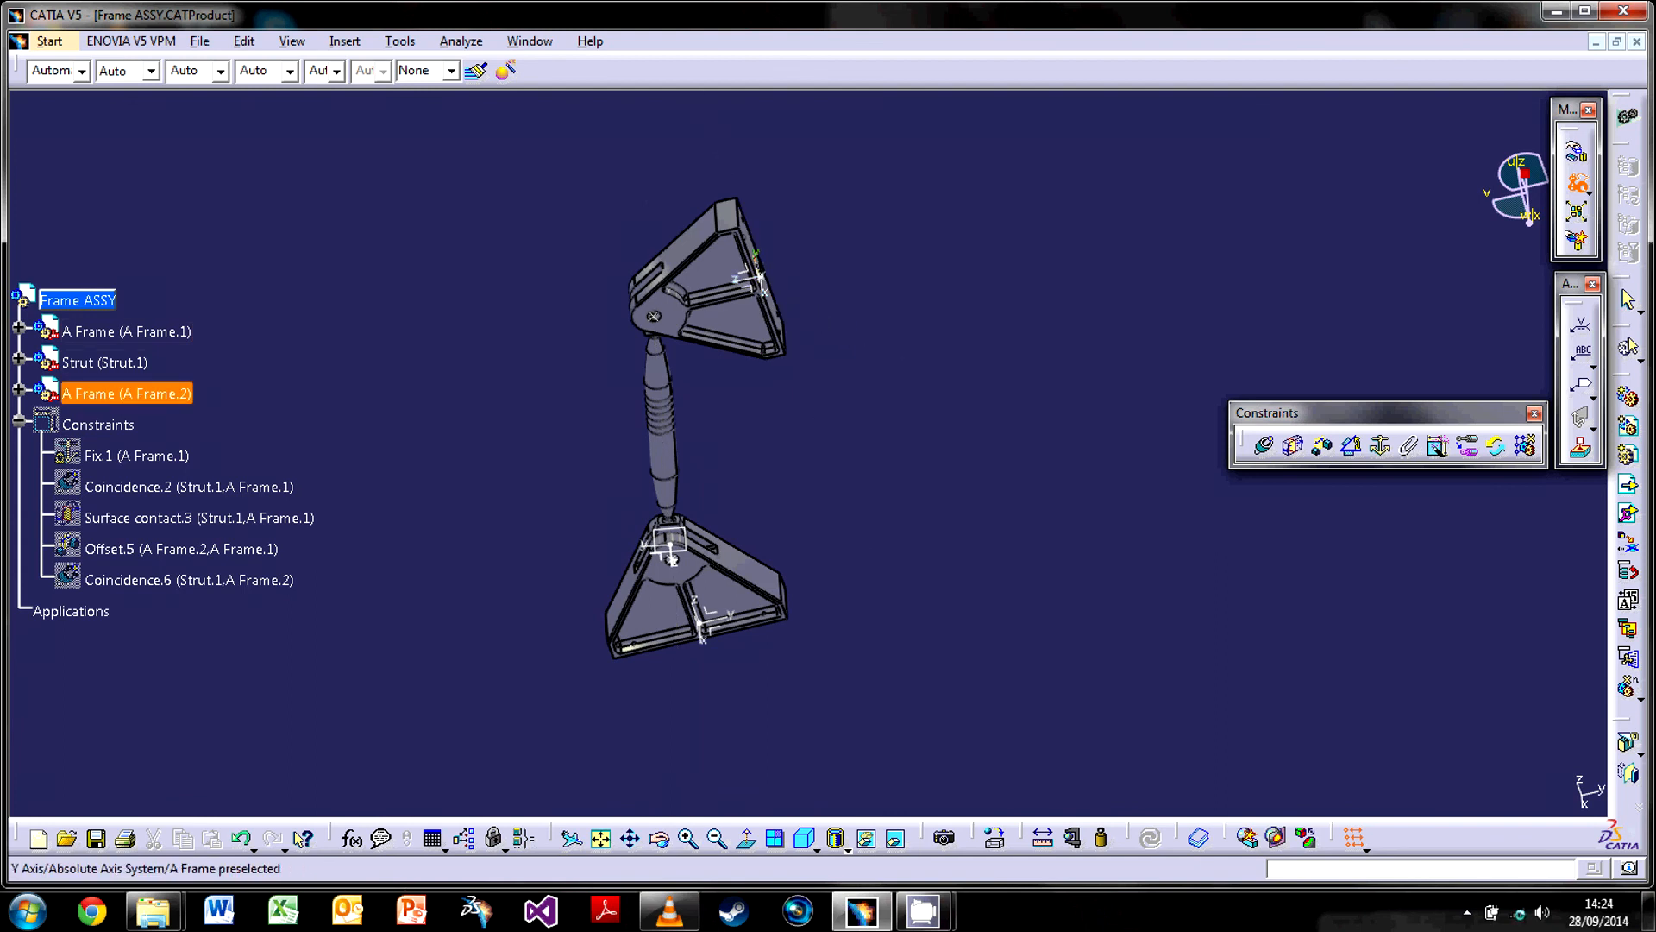
click(757, 262)
click(720, 618)
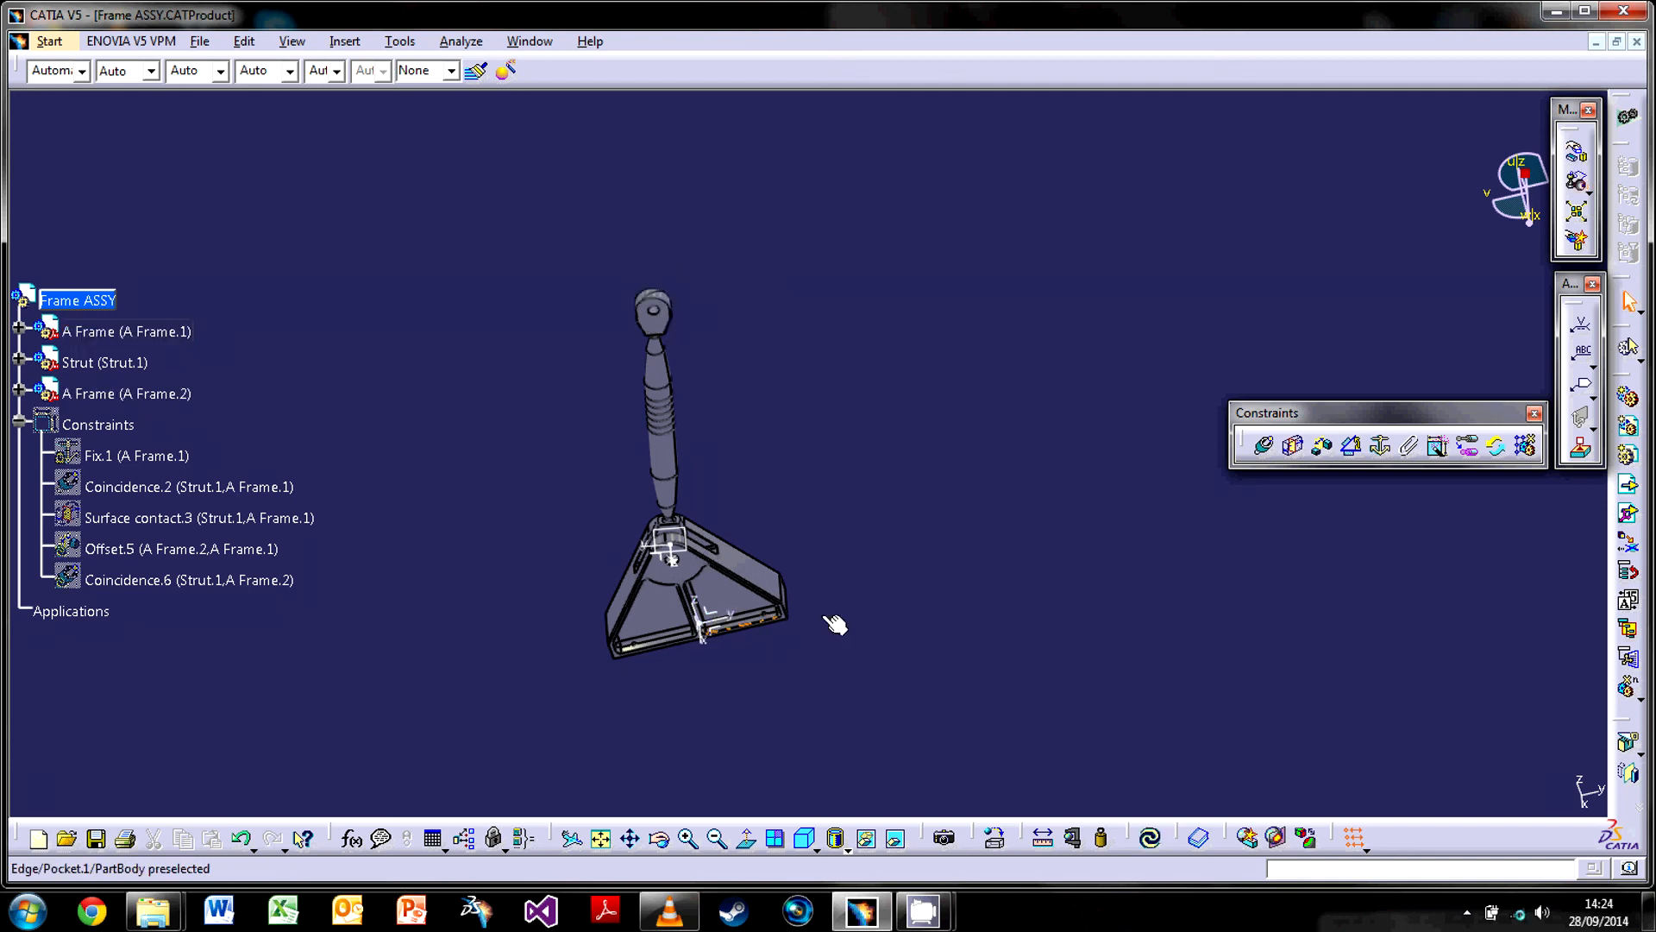
click(804, 837)
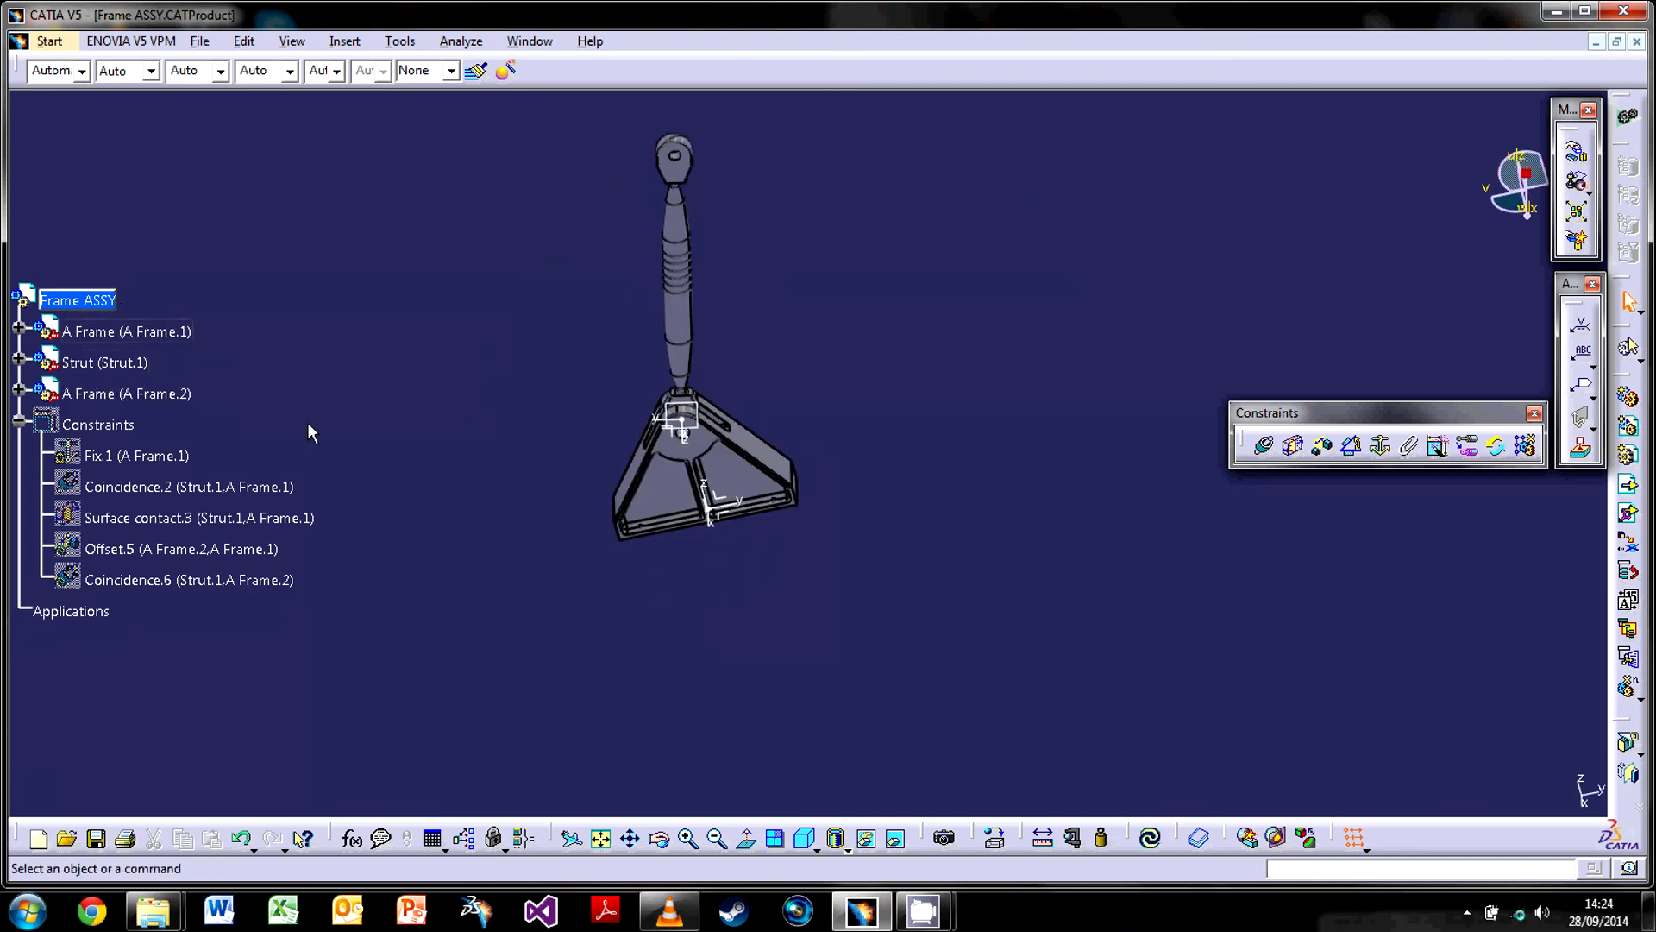
Undo the snap of A Frame.2 and delete Section.1 from the assembly again
click(187, 395)
click(181, 334)
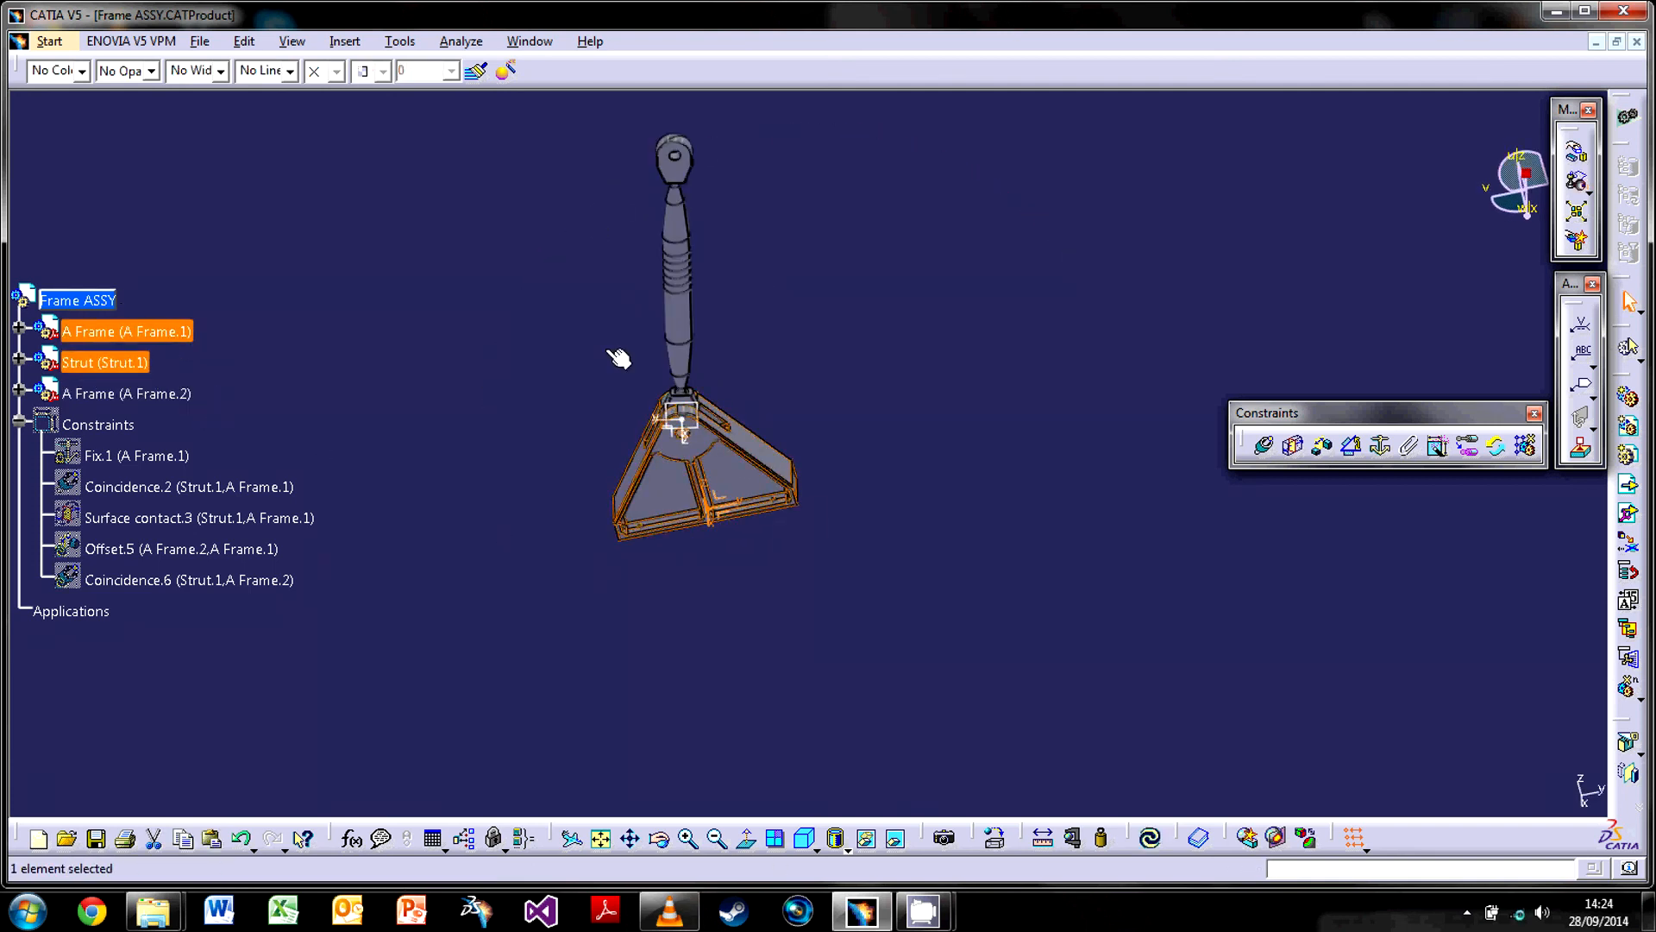
click(760, 657)
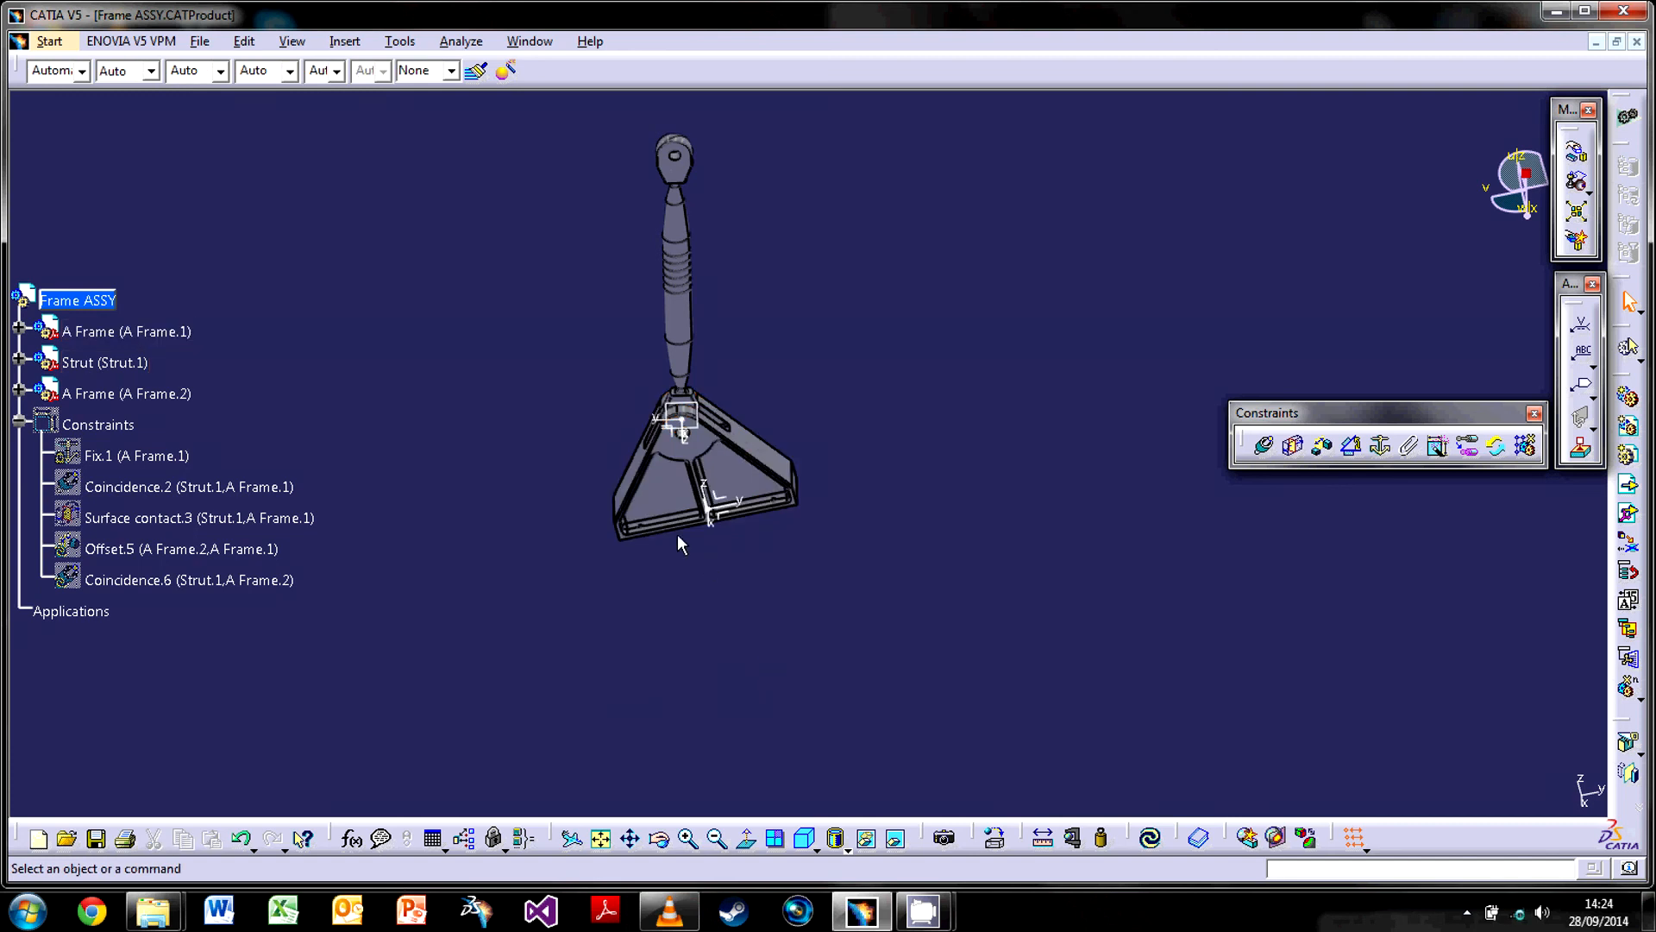
click(678, 538)
click(676, 535)
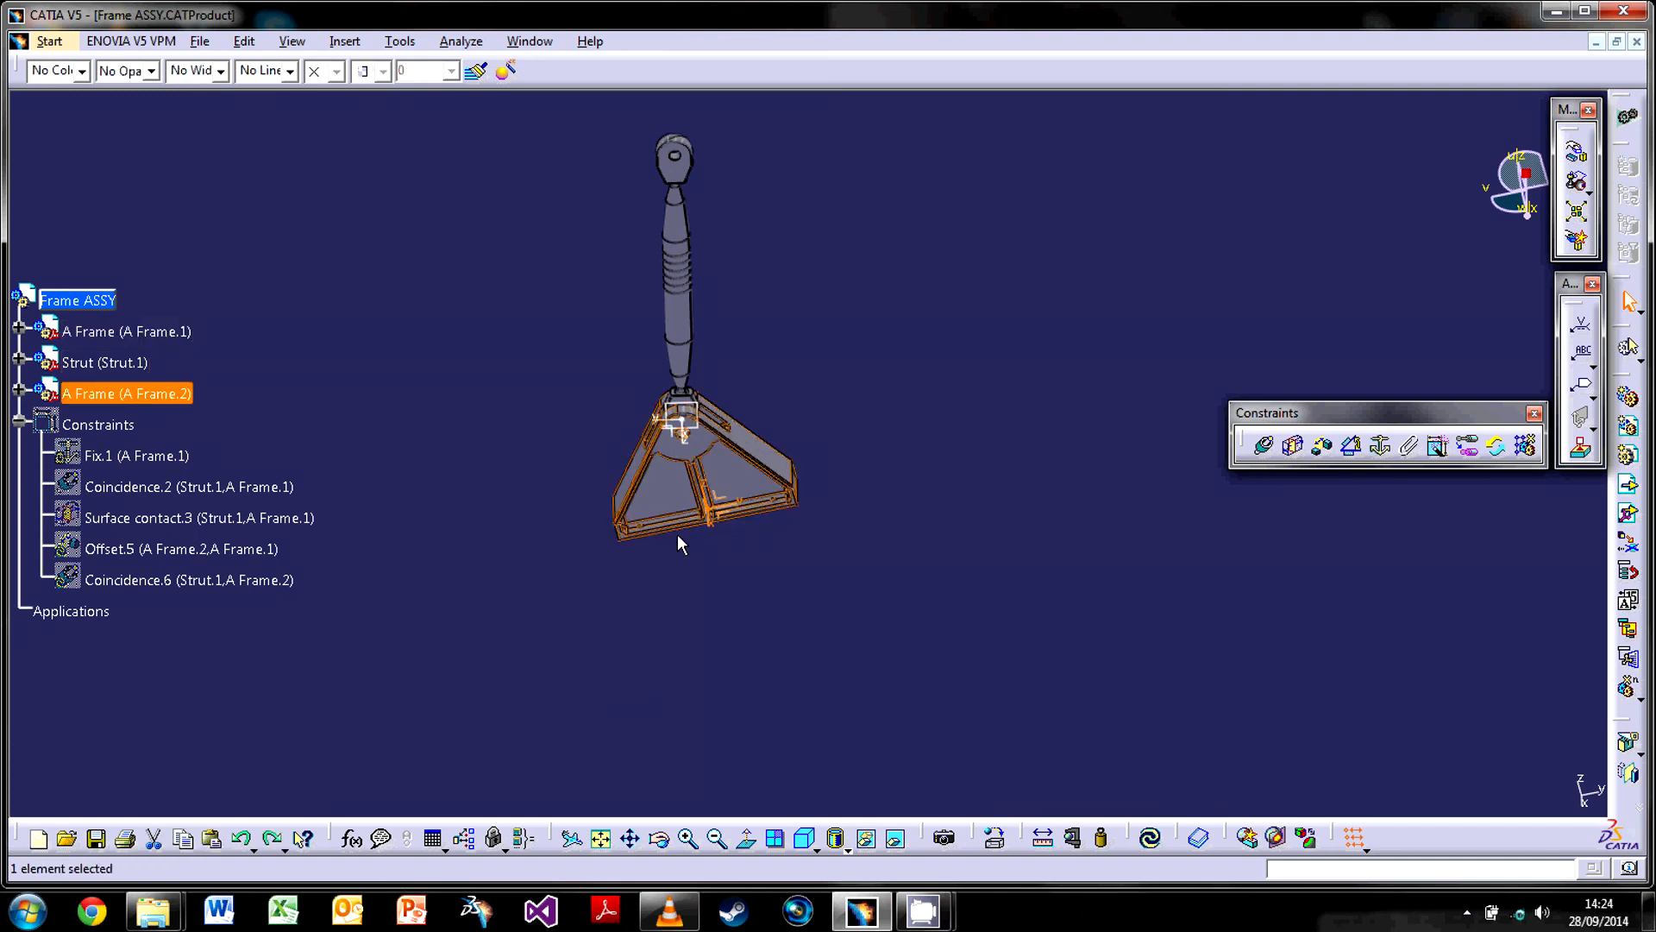
click(742, 560)
key(ctrl+y)
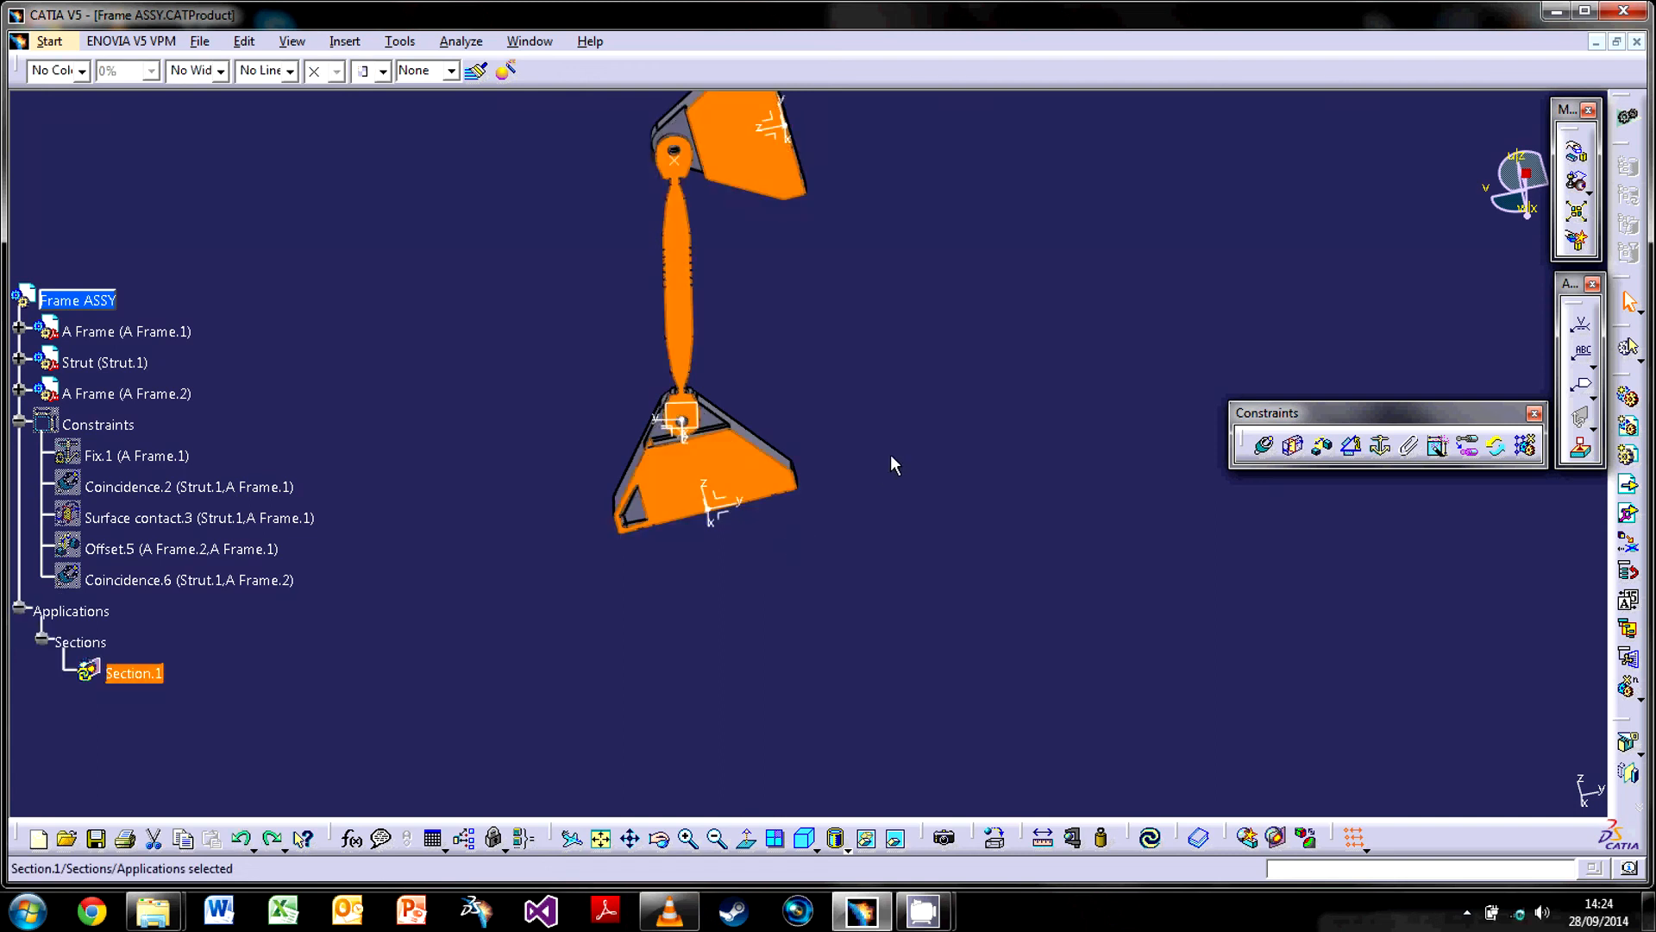
middle_drag(880, 385, 1018, 517)
click(131, 673)
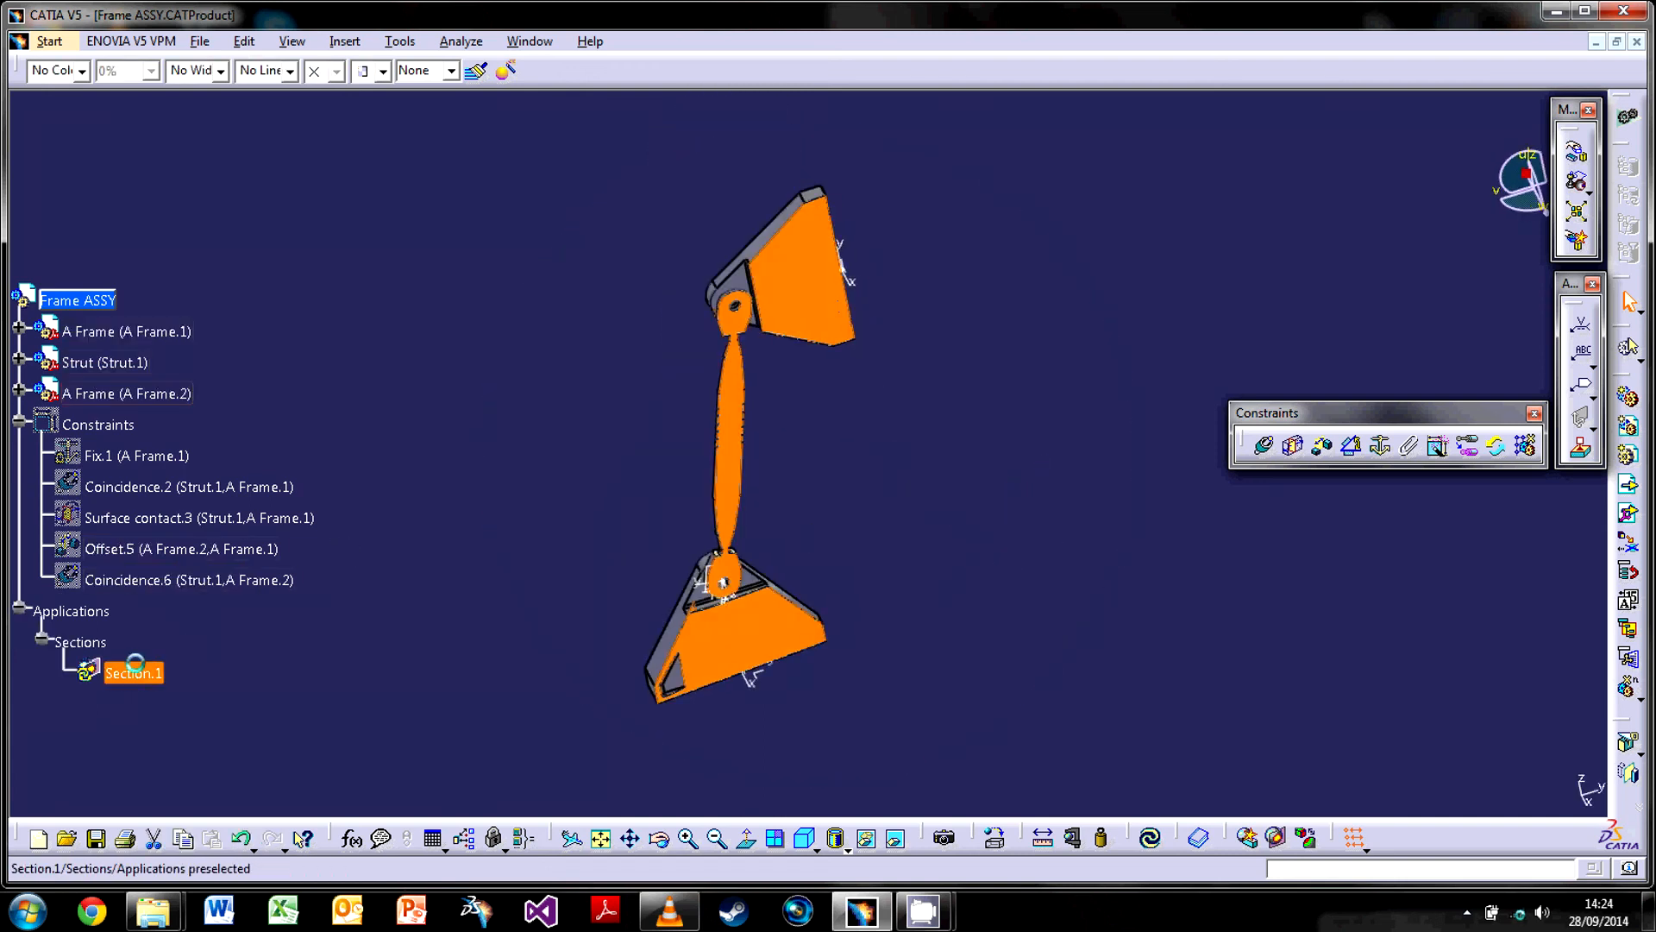
key(Delete)
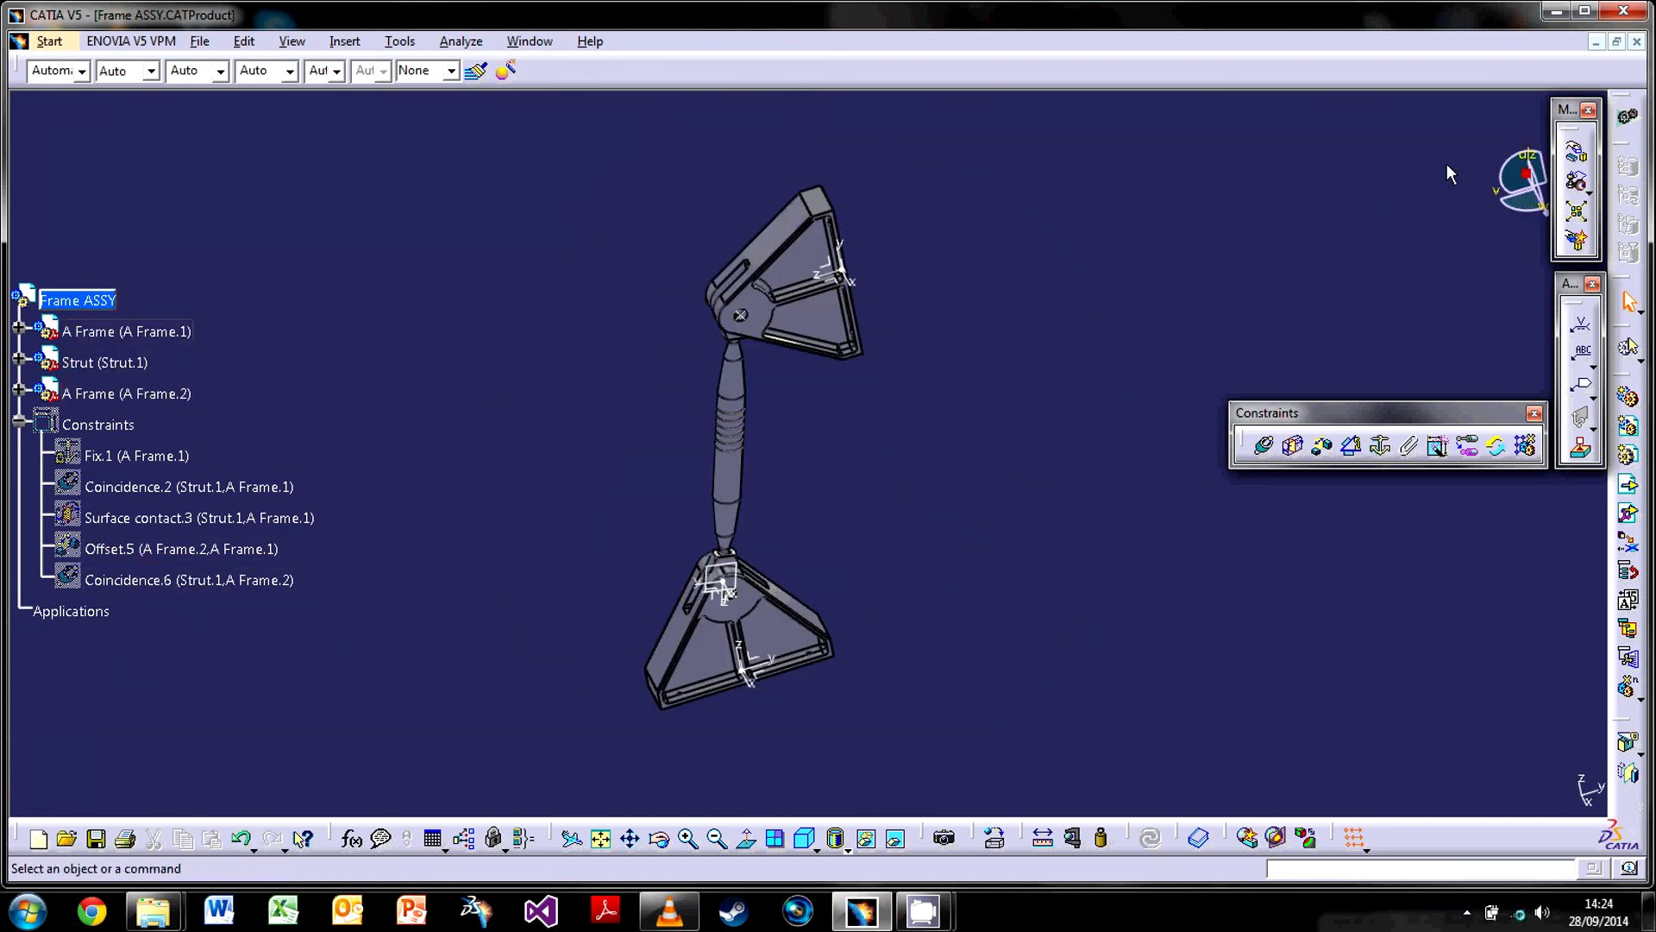
Snap A Frame.2's sloping face onto the matching sloping face of A Frame.1, and update the assembly to reapply its constraints
click(1576, 182)
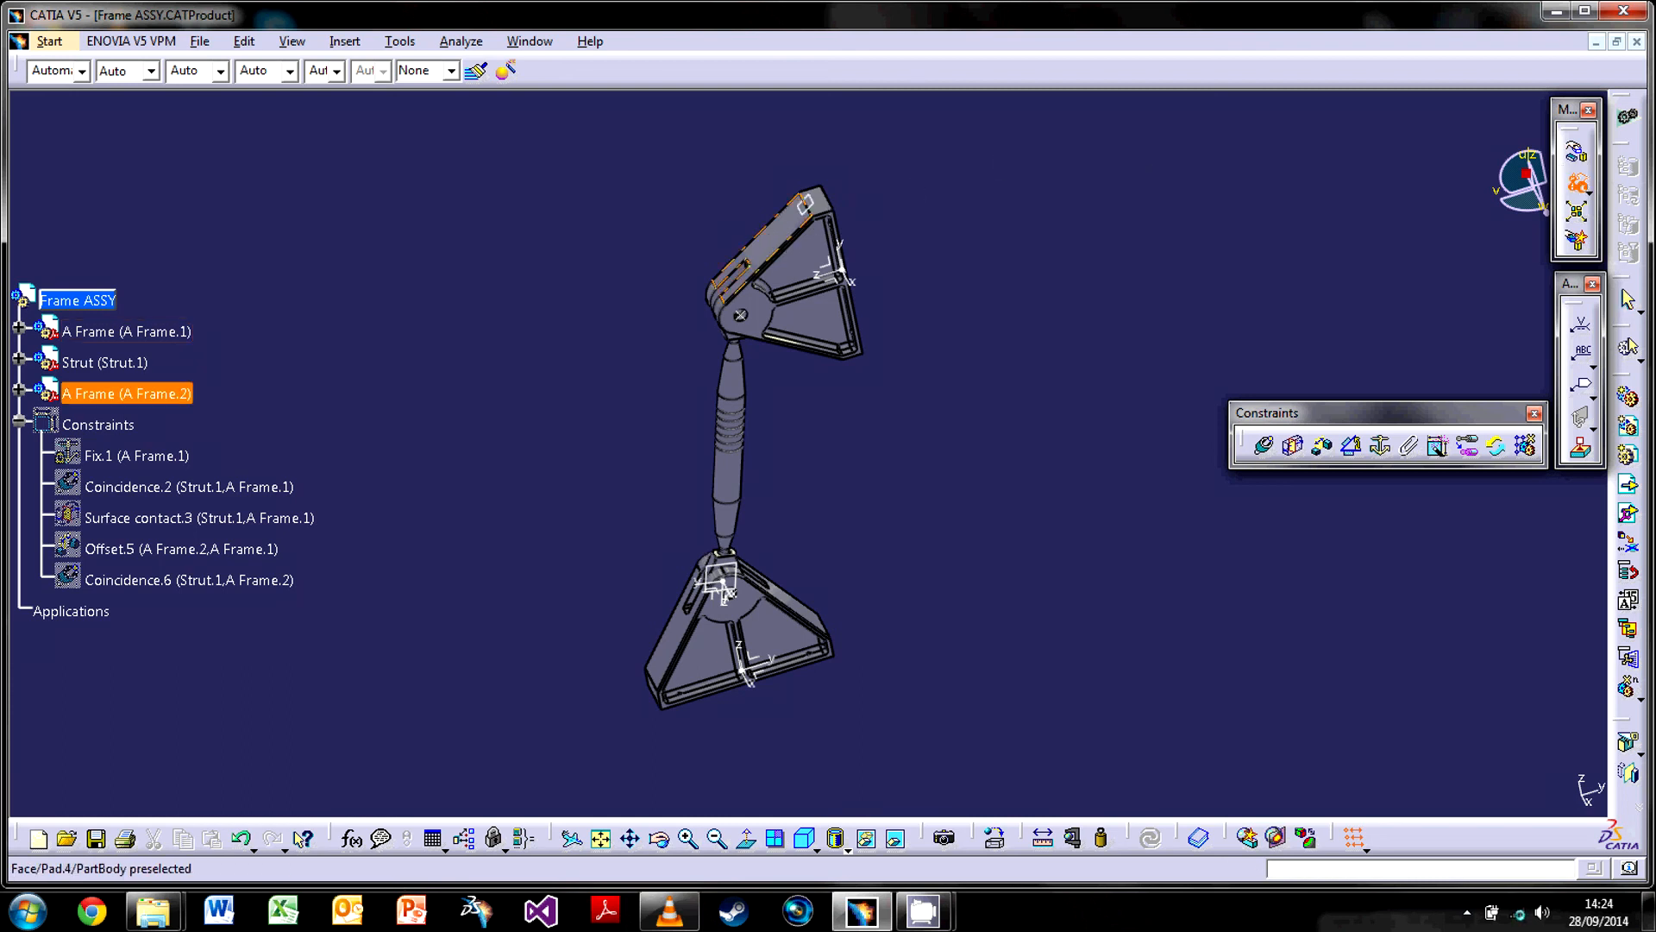
click(740, 254)
click(772, 597)
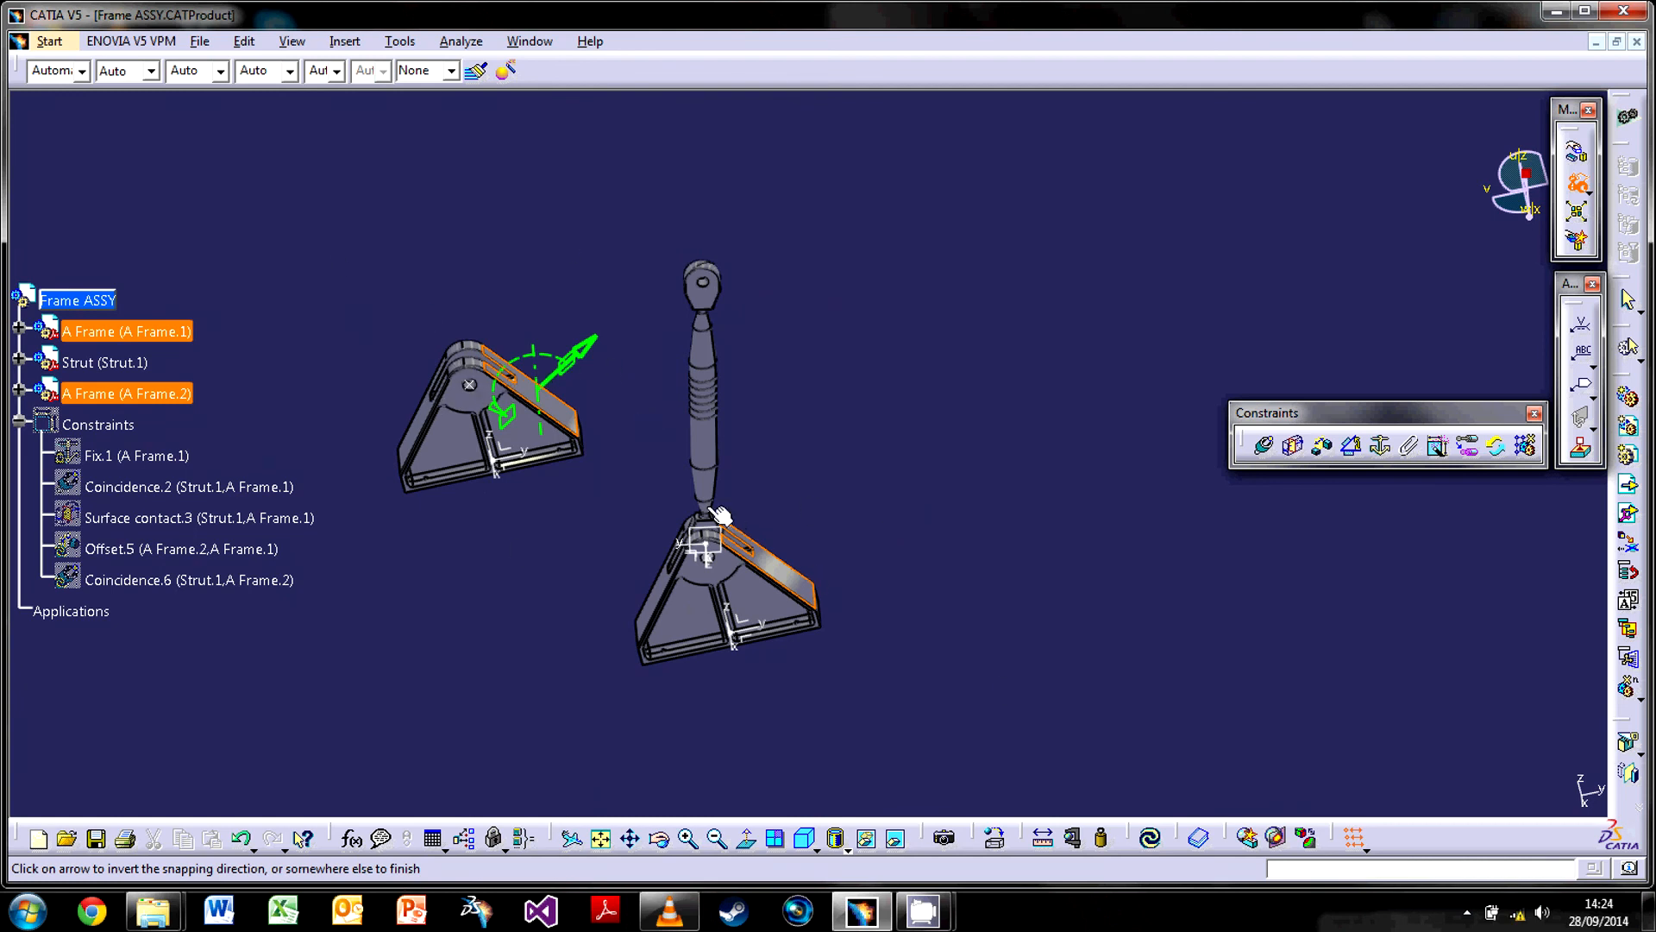
click(908, 533)
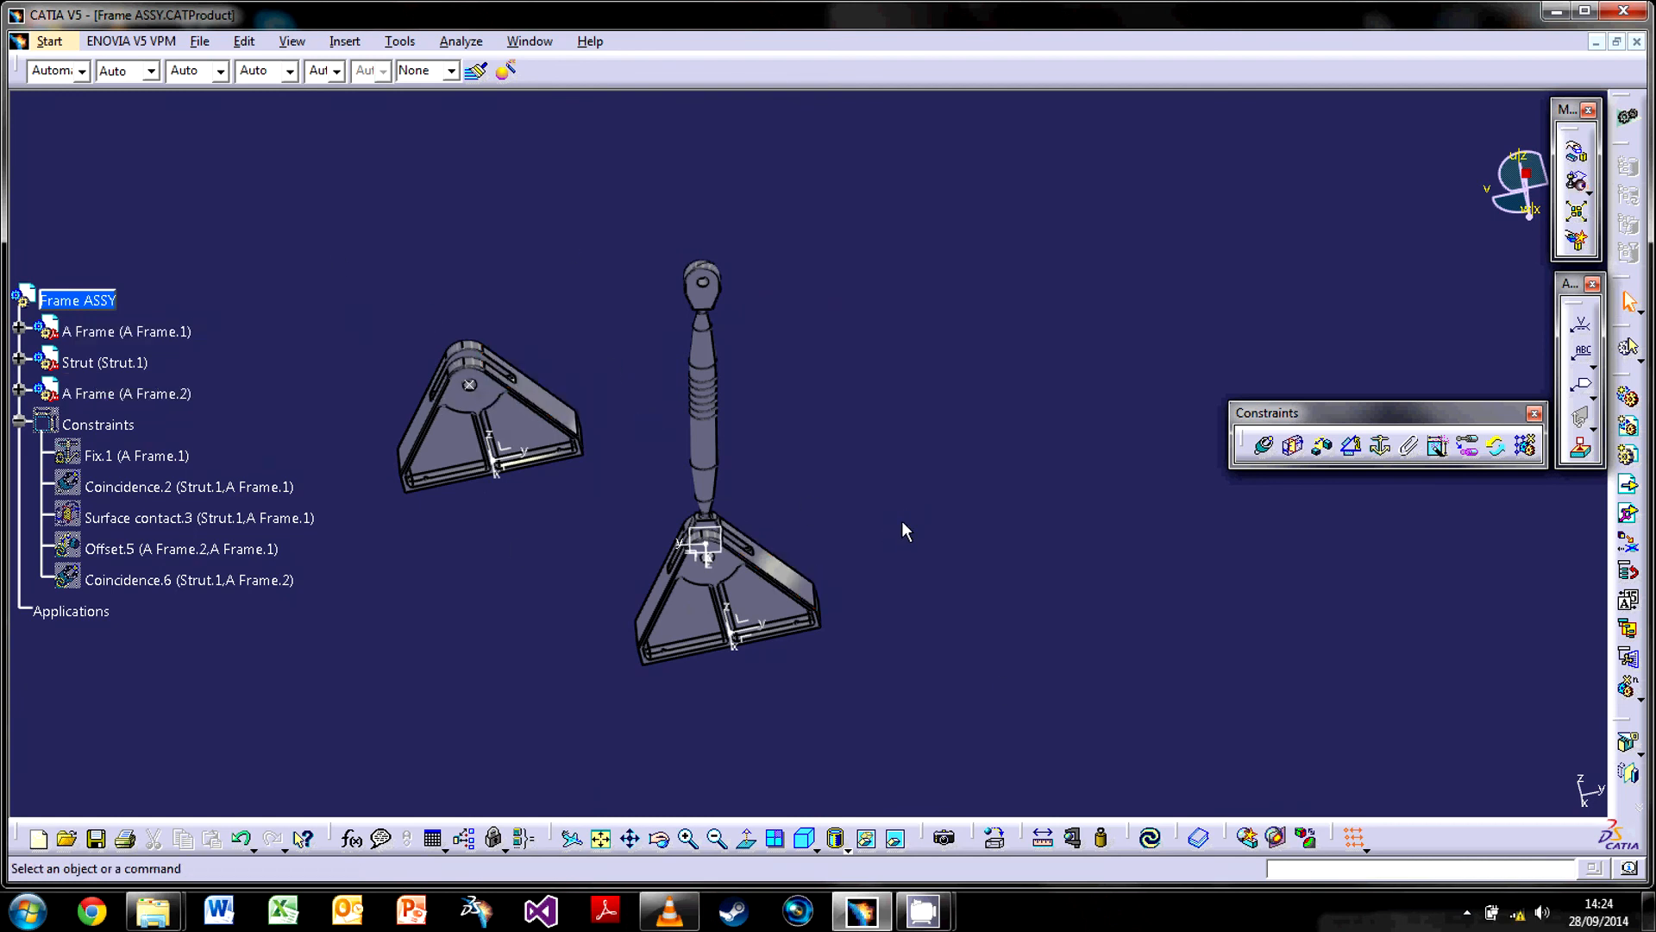
click(1150, 837)
middle_drag(849, 582, 904, 235)
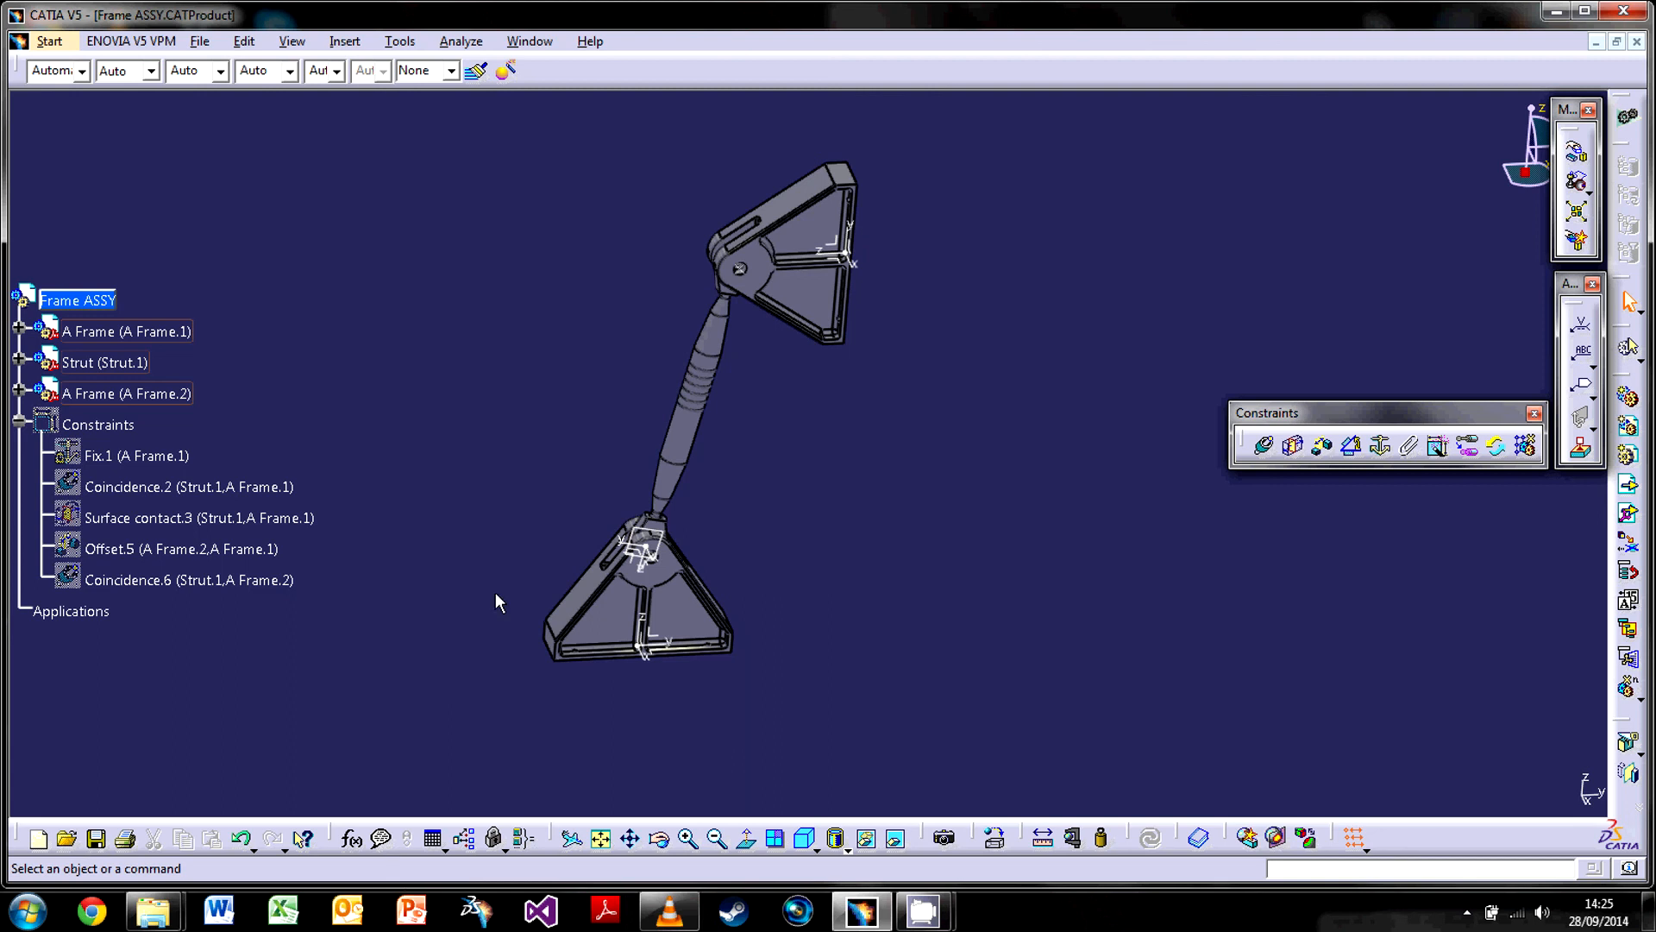
mouse_move(809, 473)
middle_down()
mouse_move(820, 414)
mouse_move(717, 553)
mouse_move(723, 656)
mouse_move(754, 562)
mouse_move(753, 589)
middle_up()
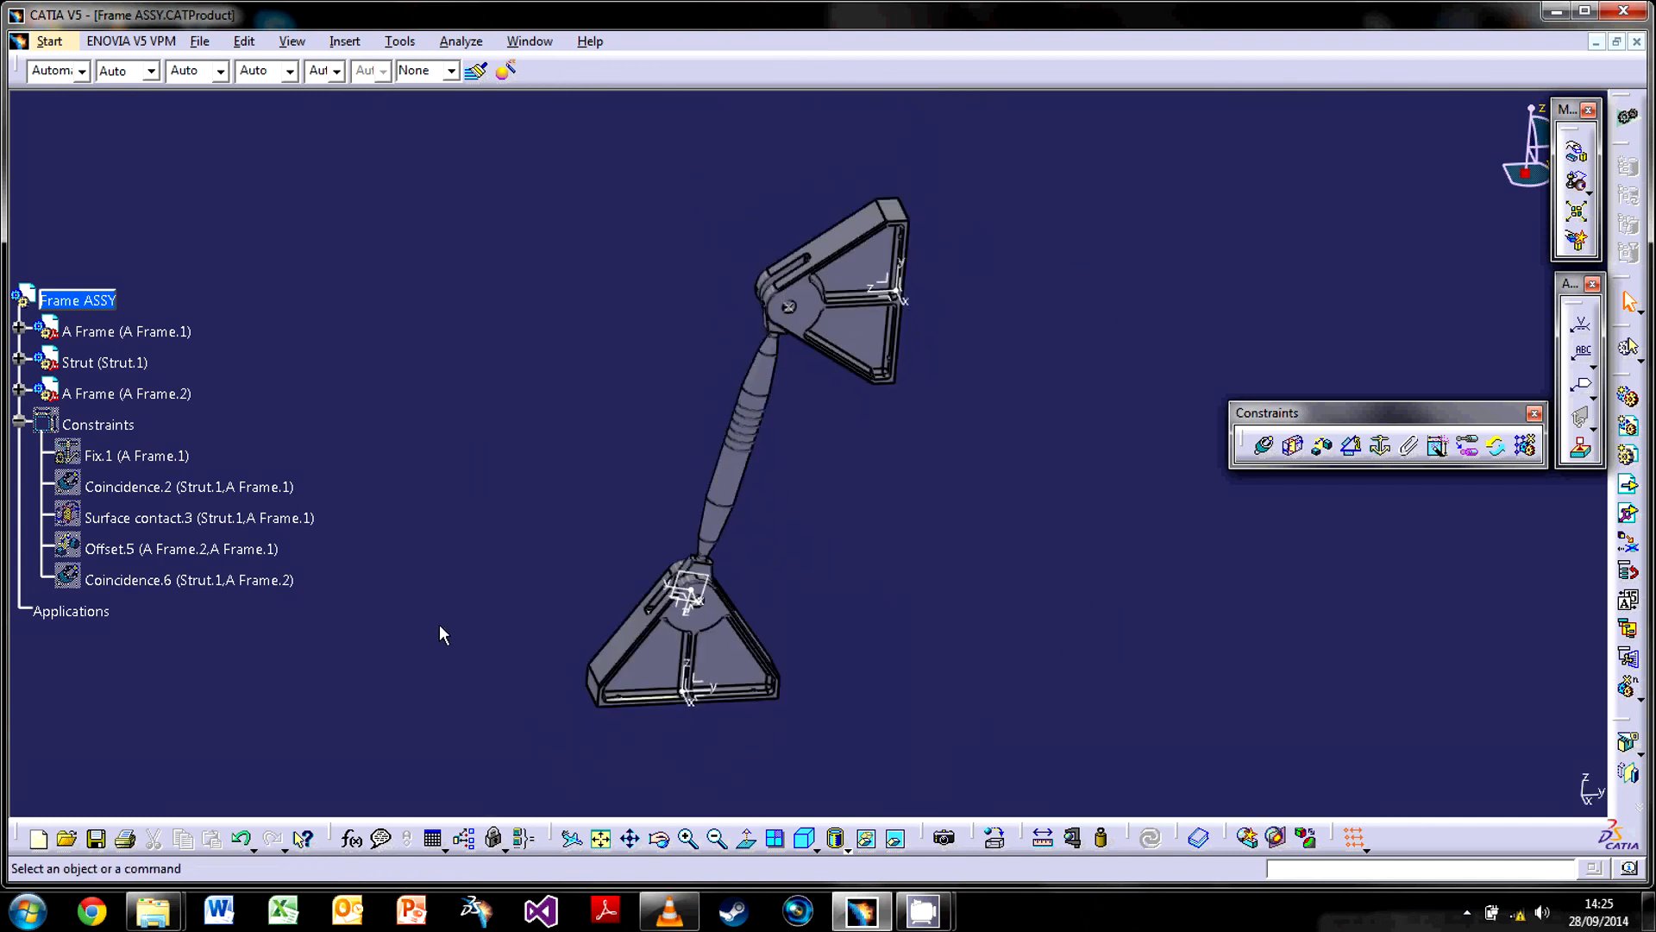